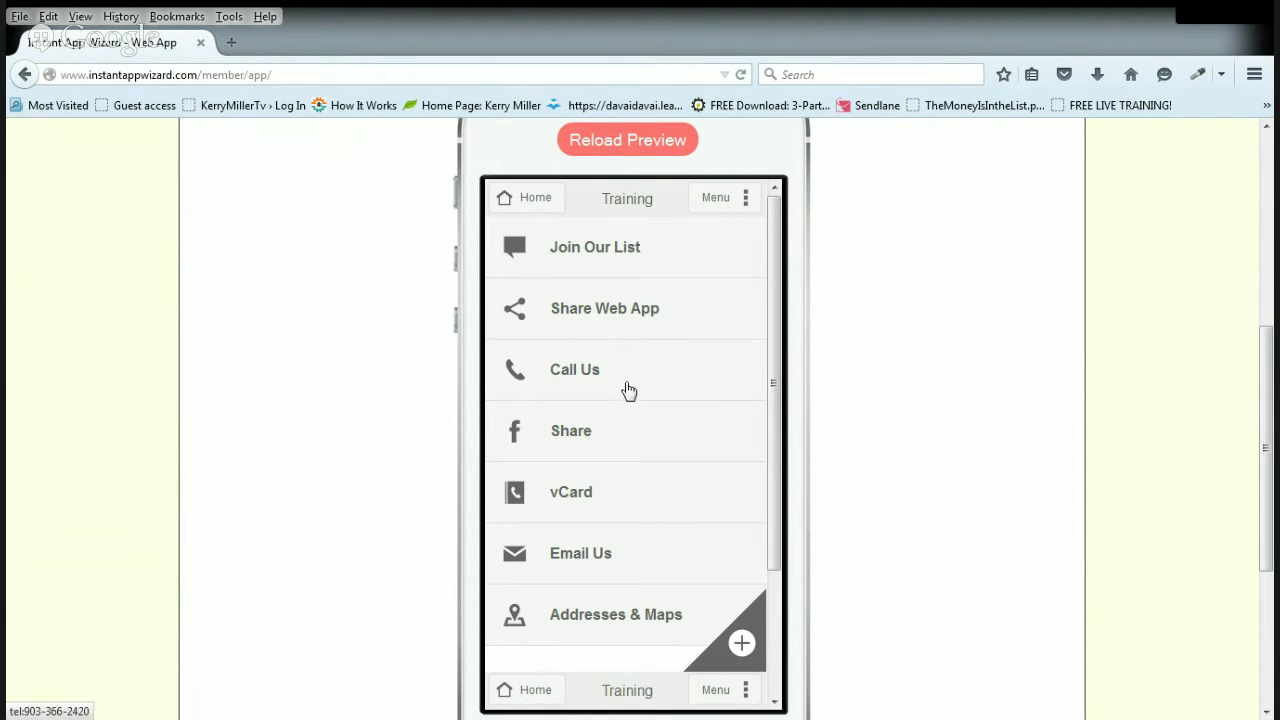
View the Share Web App page in the Training app preview, and reload the preview to return to its home page.
{"action": "left_click", "coordinate": [590, 317]}
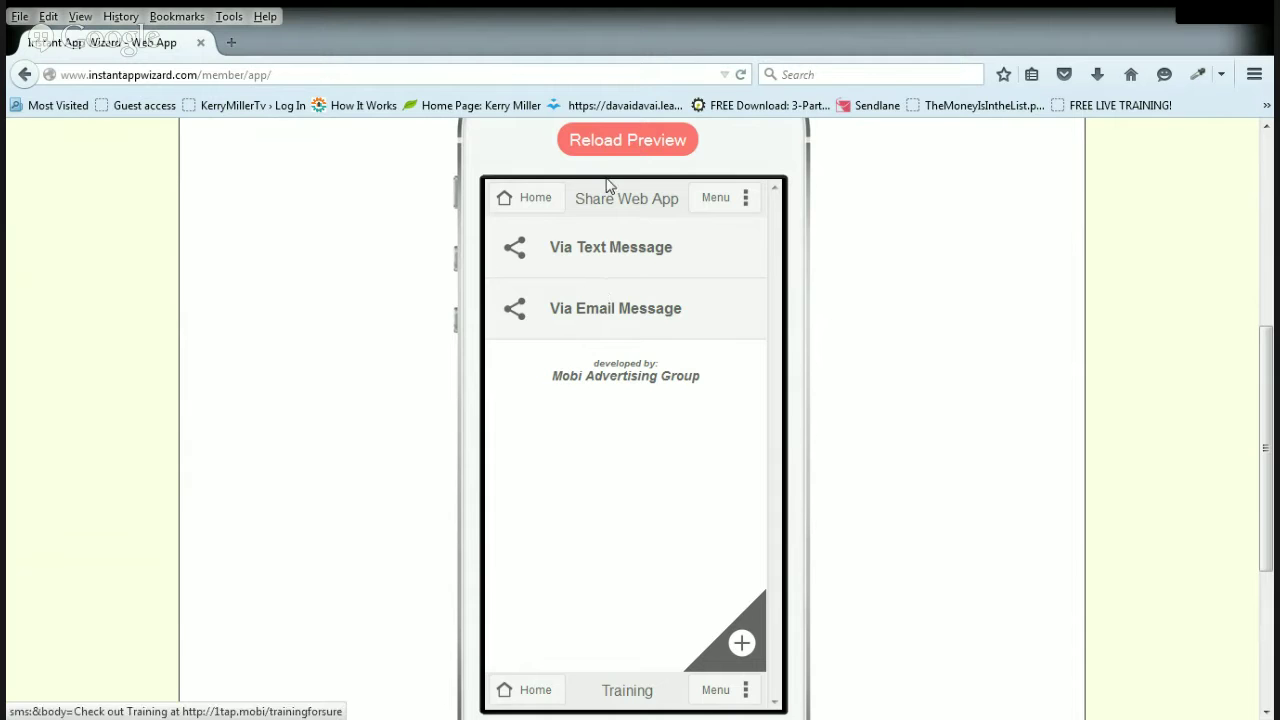
{"action": "scroll", "coordinate": [916, 394], "scroll_direction": "up", "scroll_amount": 2}
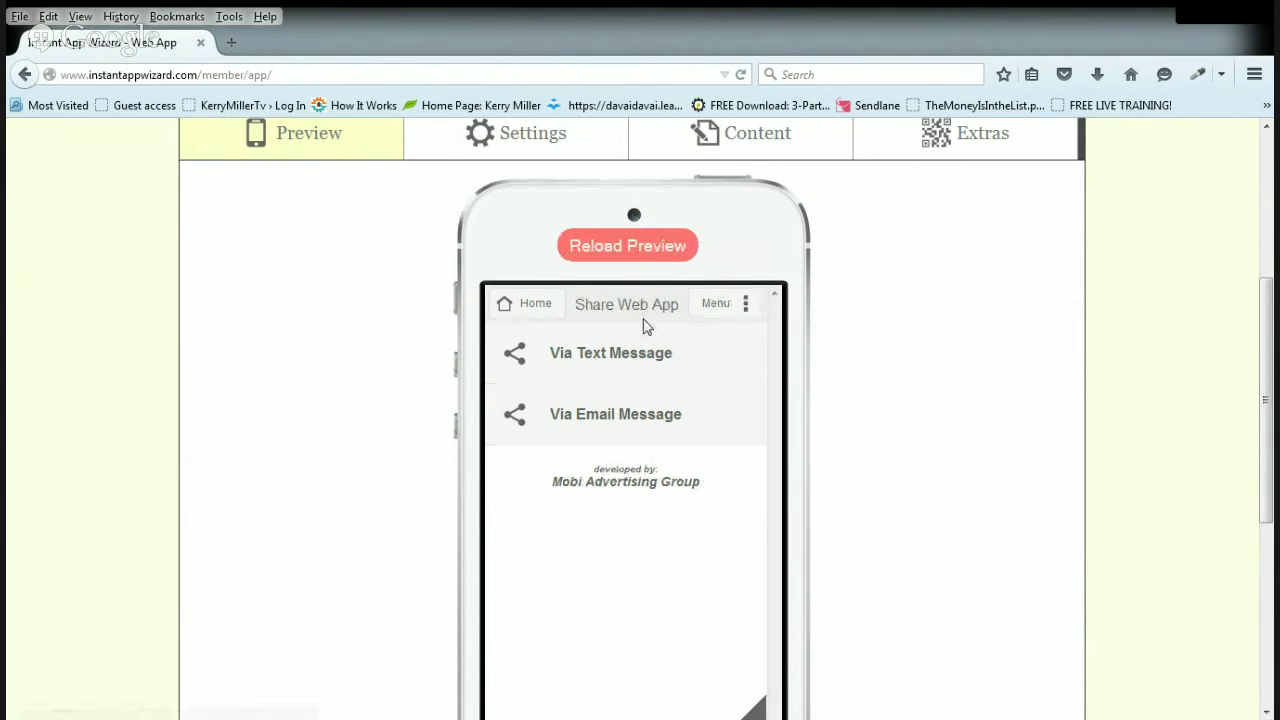
{"action": "left_click", "coordinate": [602, 250]}
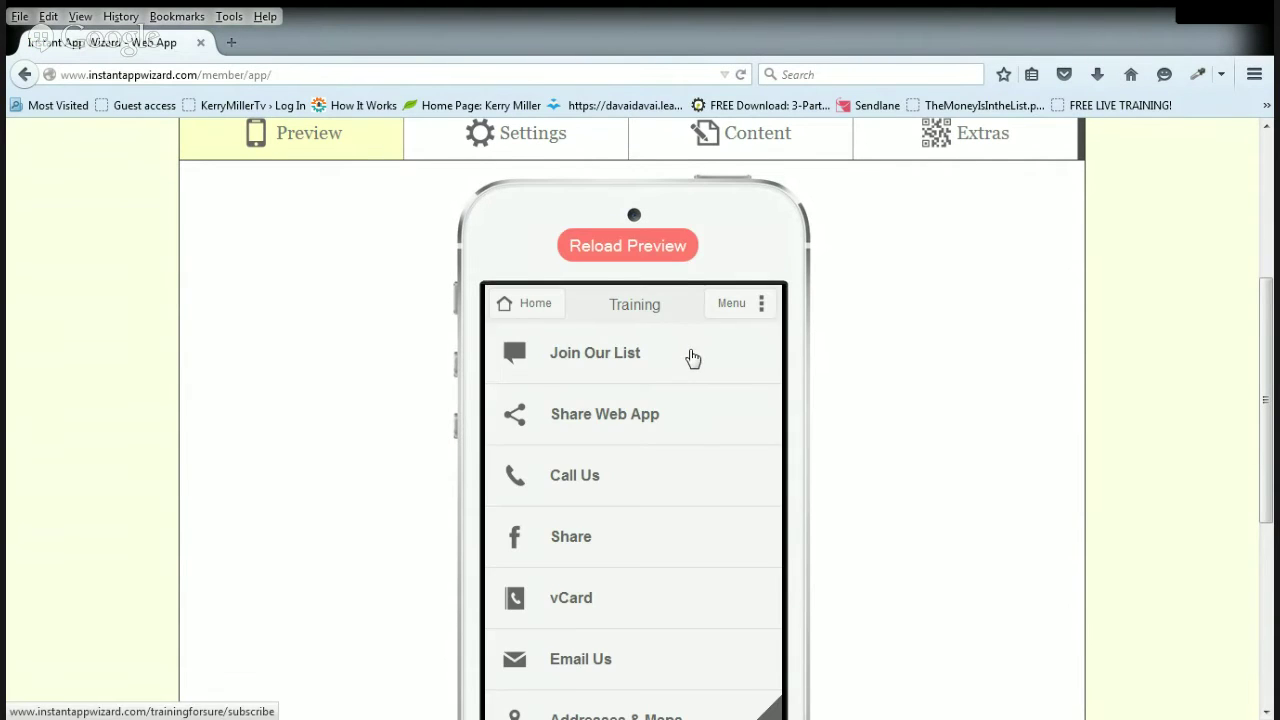
{"action": "scroll", "coordinate": [605, 345], "scroll_direction": "down", "scroll_amount": 2}
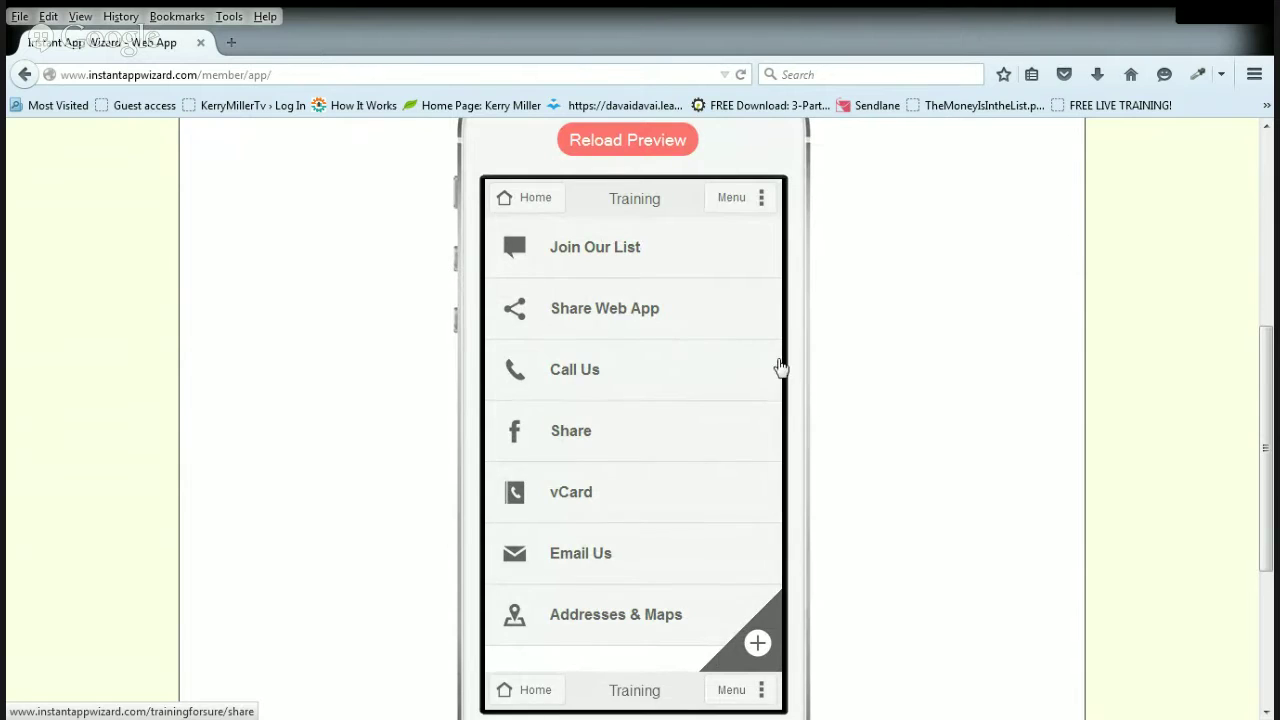
Open the Training app's Home Page content and expand the Share Web App link's options under Links.
{"action": "scroll", "coordinate": [860, 395], "scroll_direction": "up", "scroll_amount": 4}
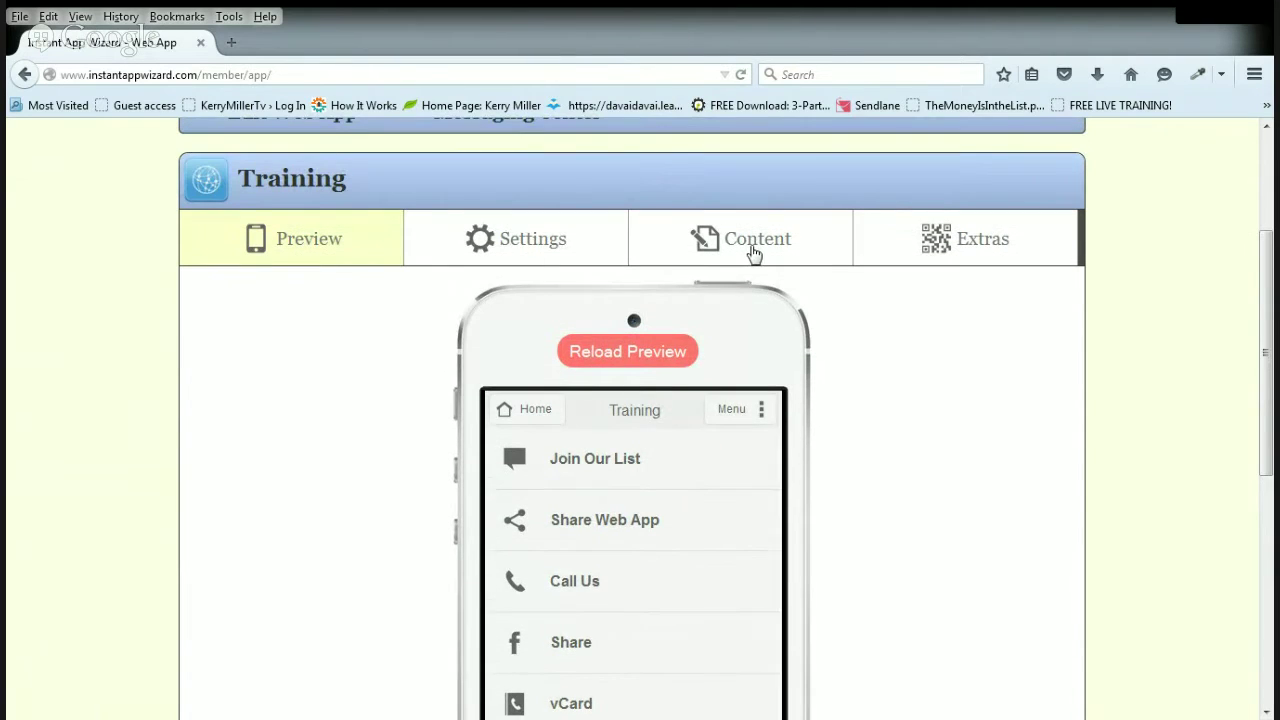
{"action": "left_click", "coordinate": [753, 254]}
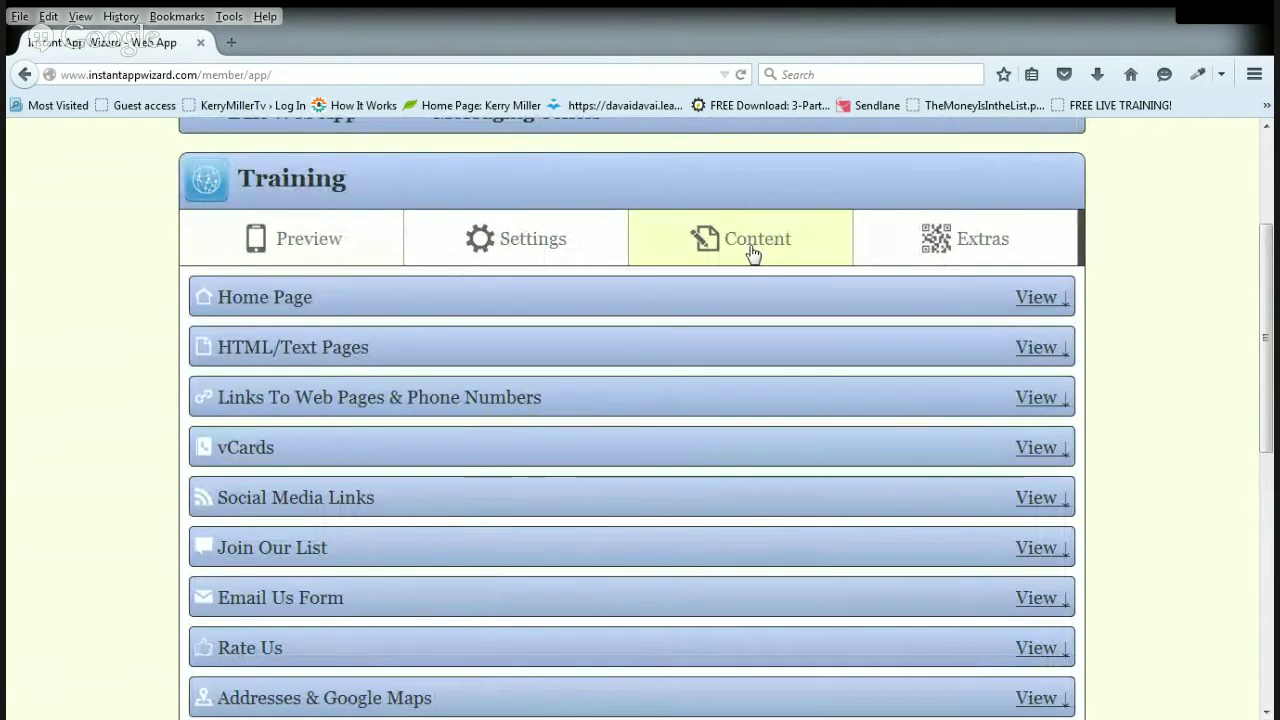
{"action": "left_click", "coordinate": [718, 303]}
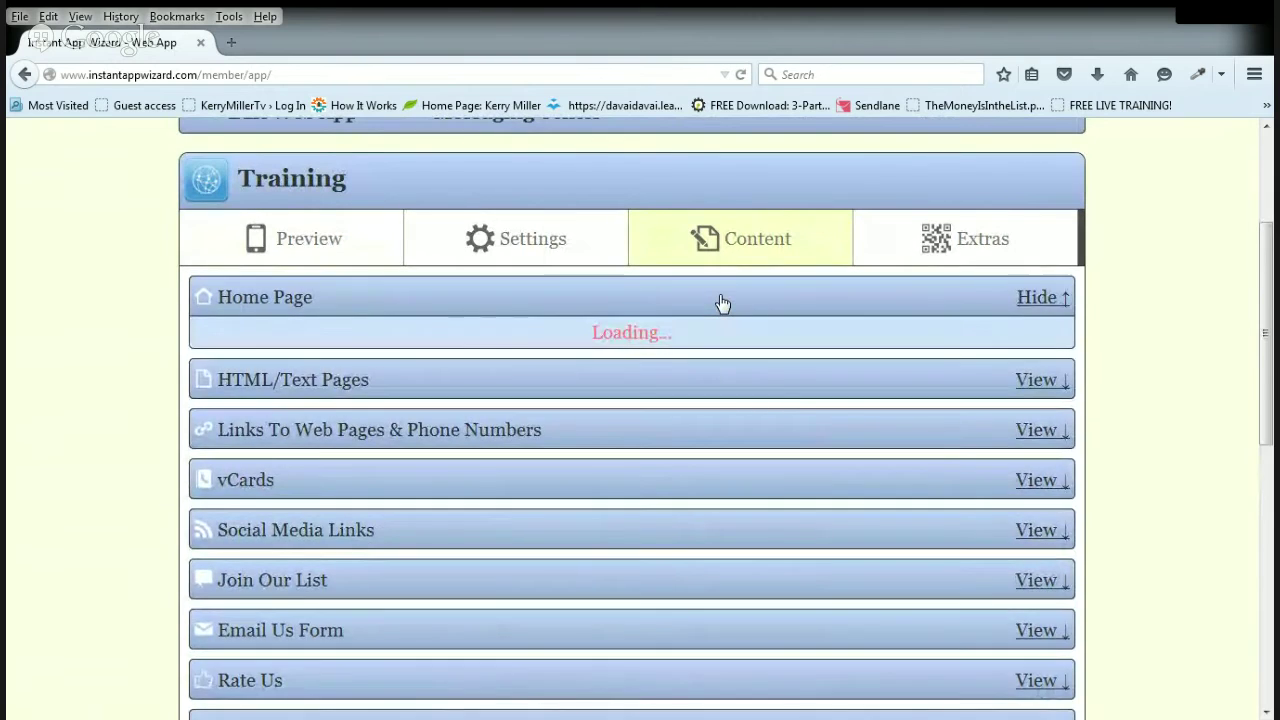
{"action": "scroll", "coordinate": [521, 438], "scroll_direction": "down", "scroll_amount": 4}
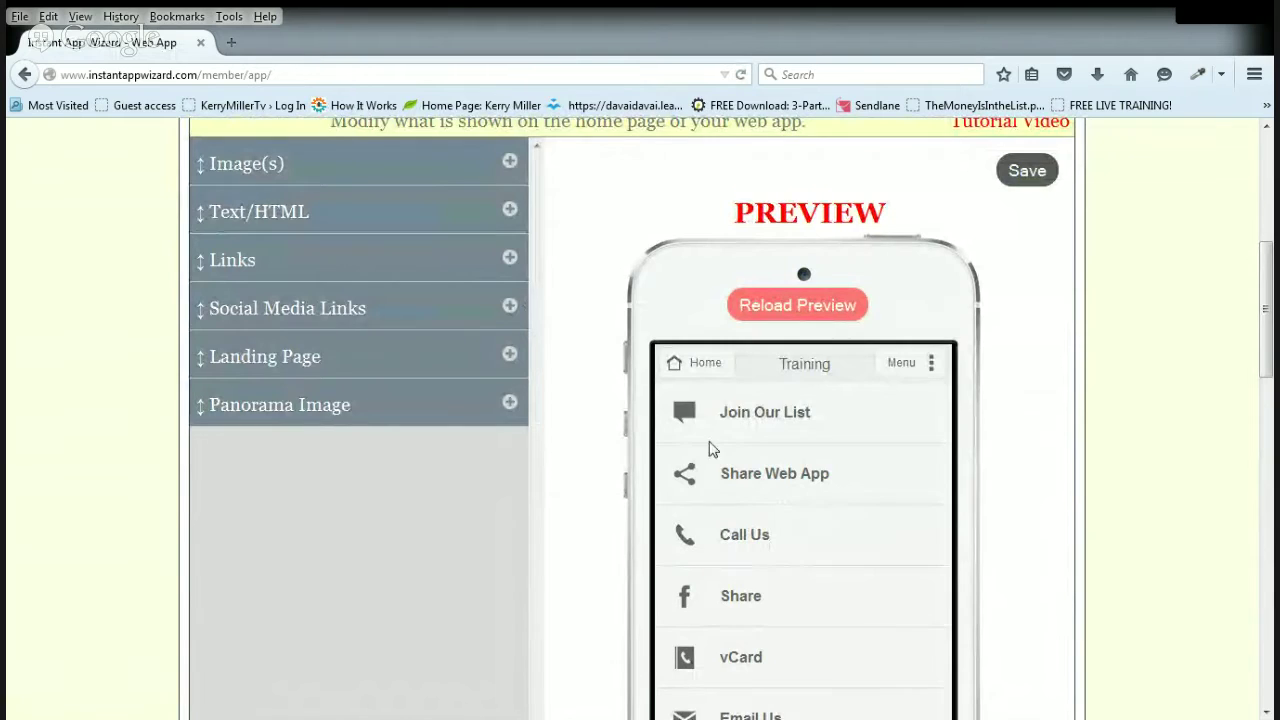
{"action": "left_click", "coordinate": [510, 260]}
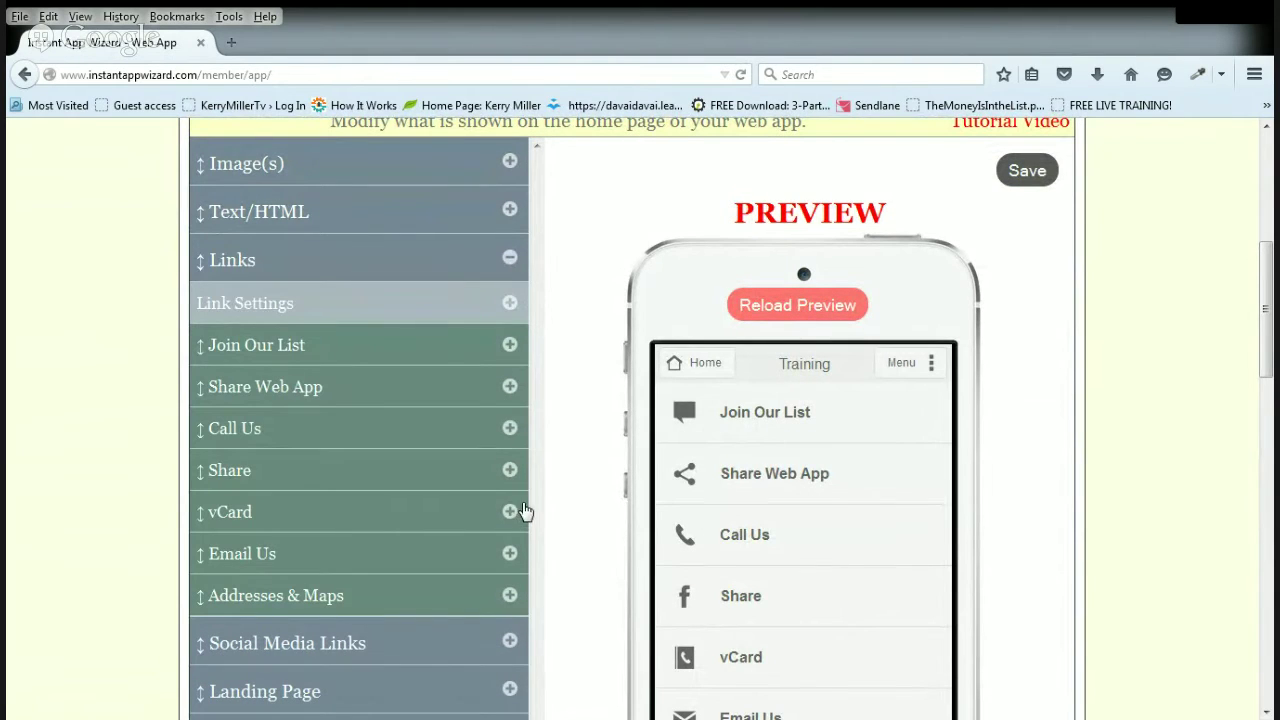
{"action": "left_click", "coordinate": [510, 386]}
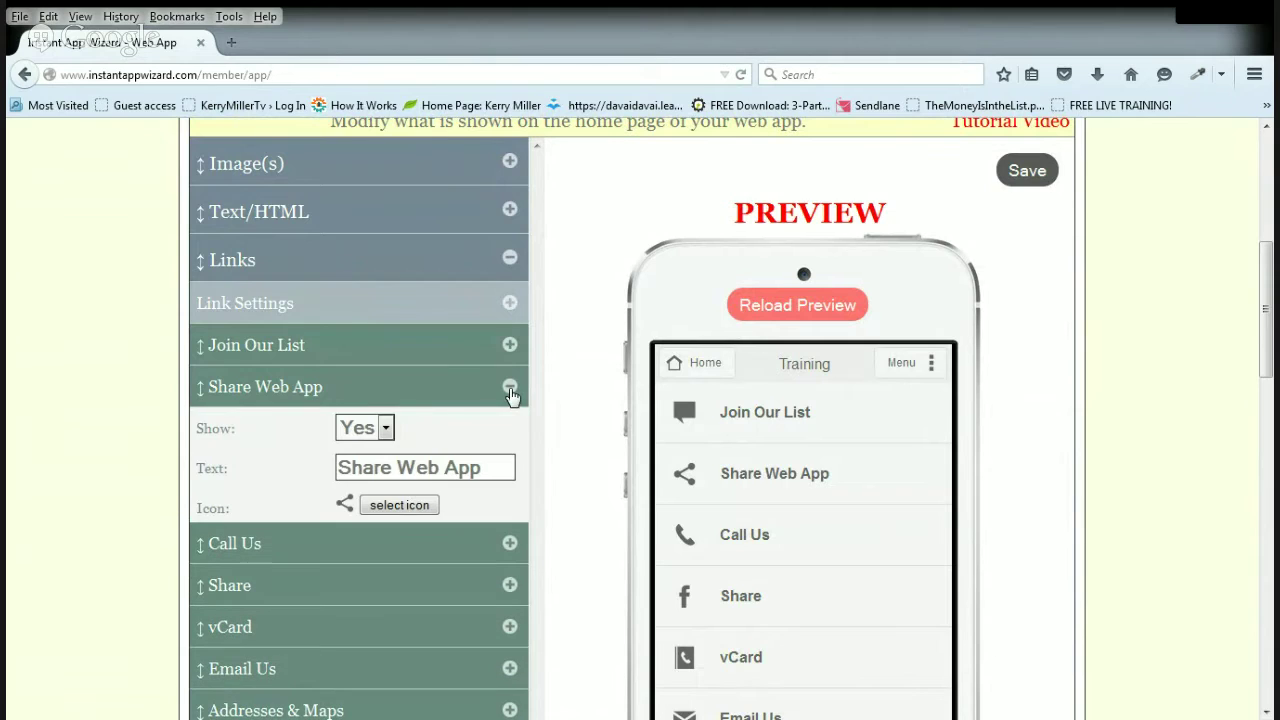
Toggle the Share Web App link's Show option between No and Yes, ending on Yes.
{"action": "left_click", "coordinate": [374, 474]}
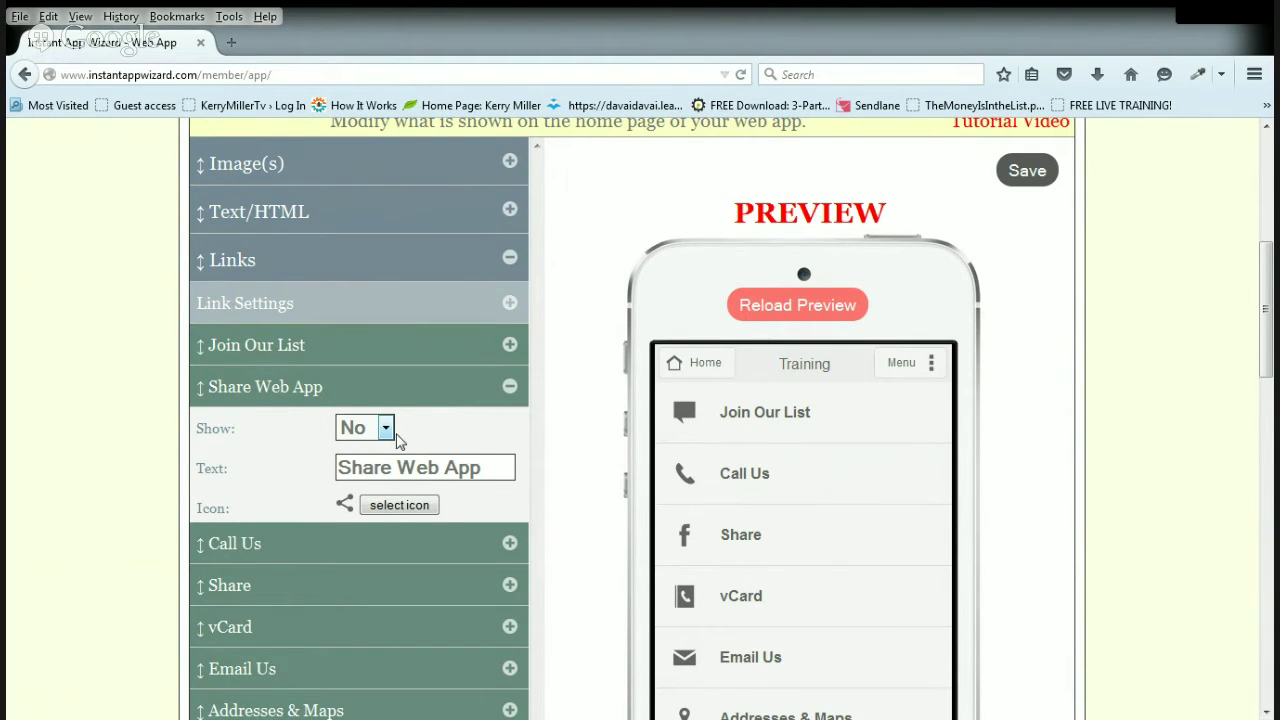
{"action": "key", "text": "Up"}
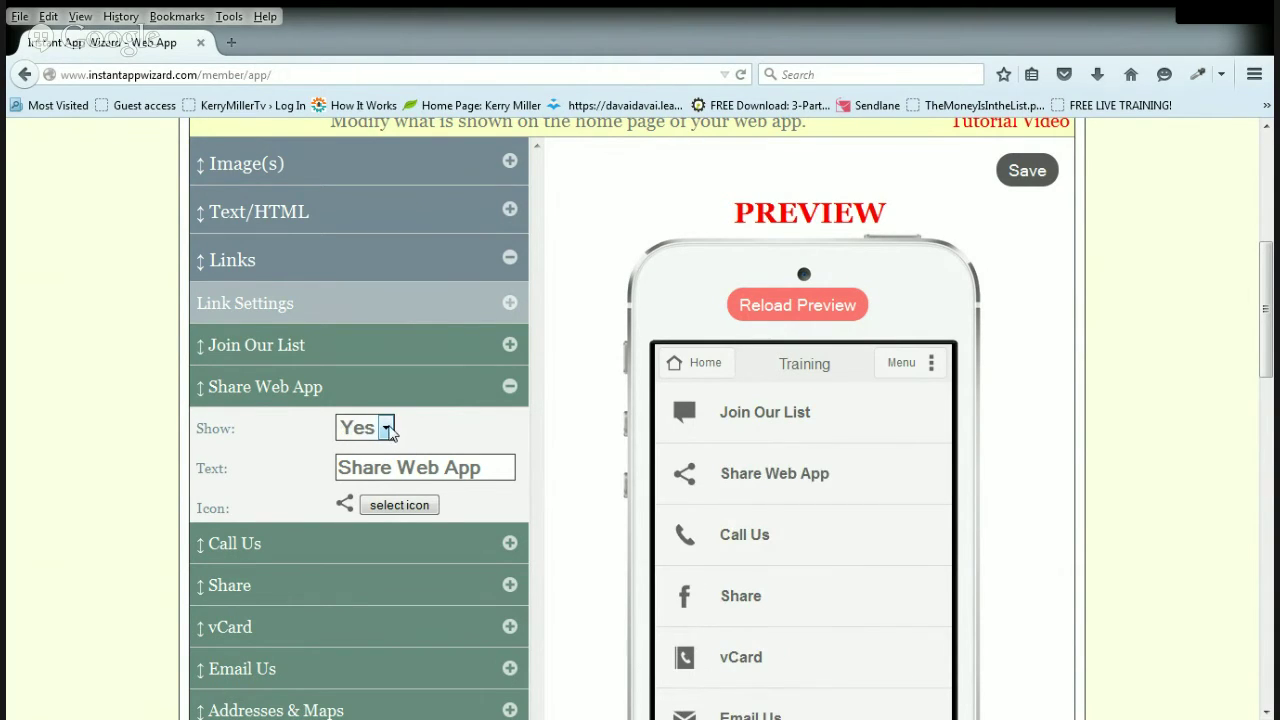
{"action": "key", "text": "Down"}
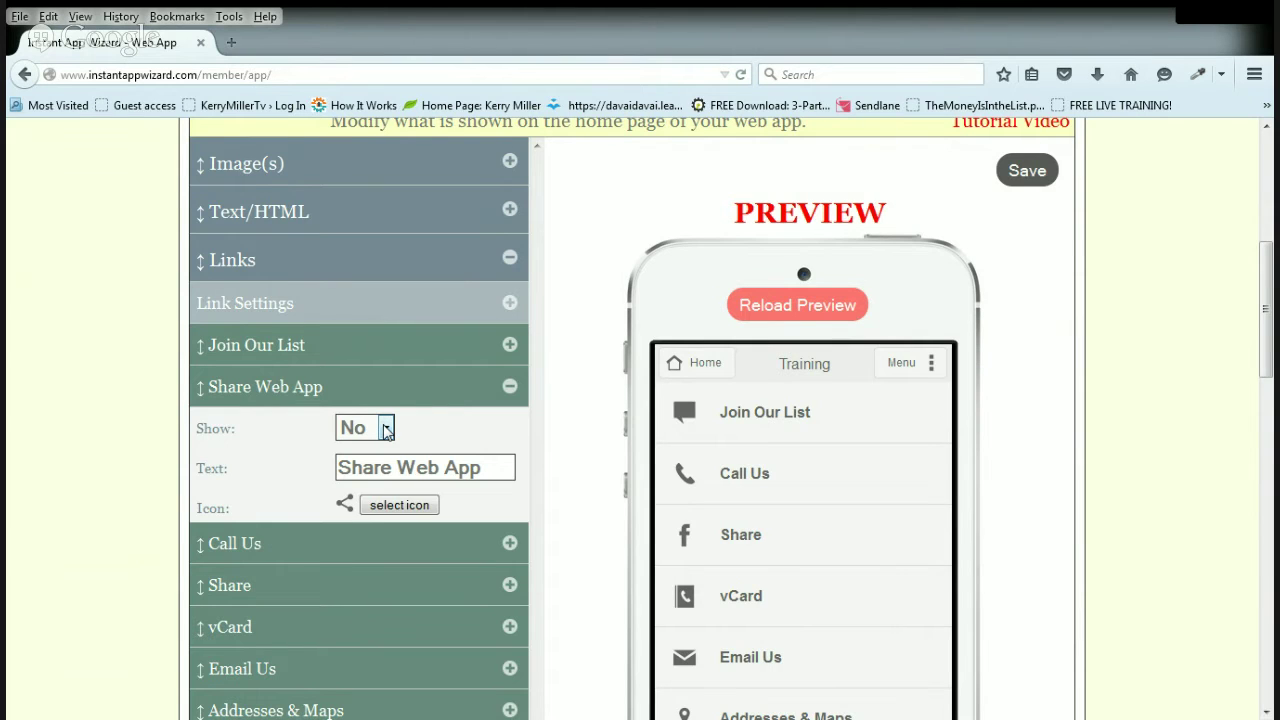
{"action": "key", "text": "Up"}
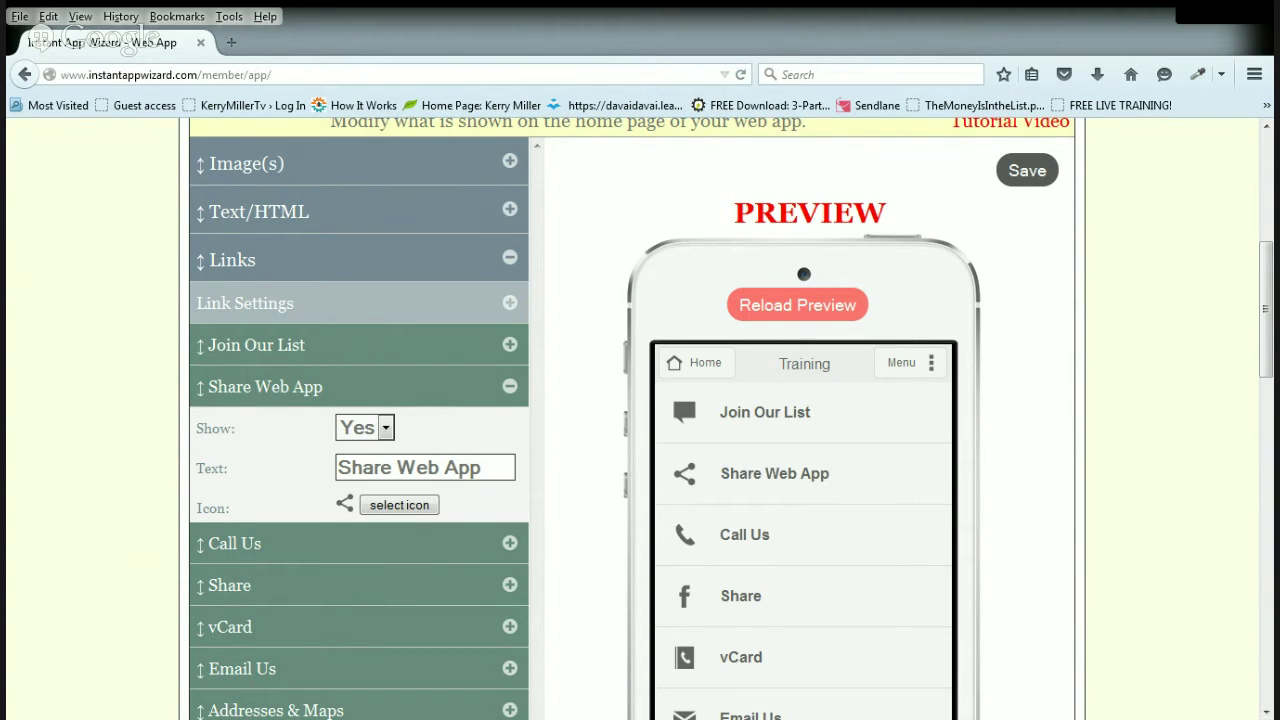
{"action": "left_click", "coordinate": [470, 432]}
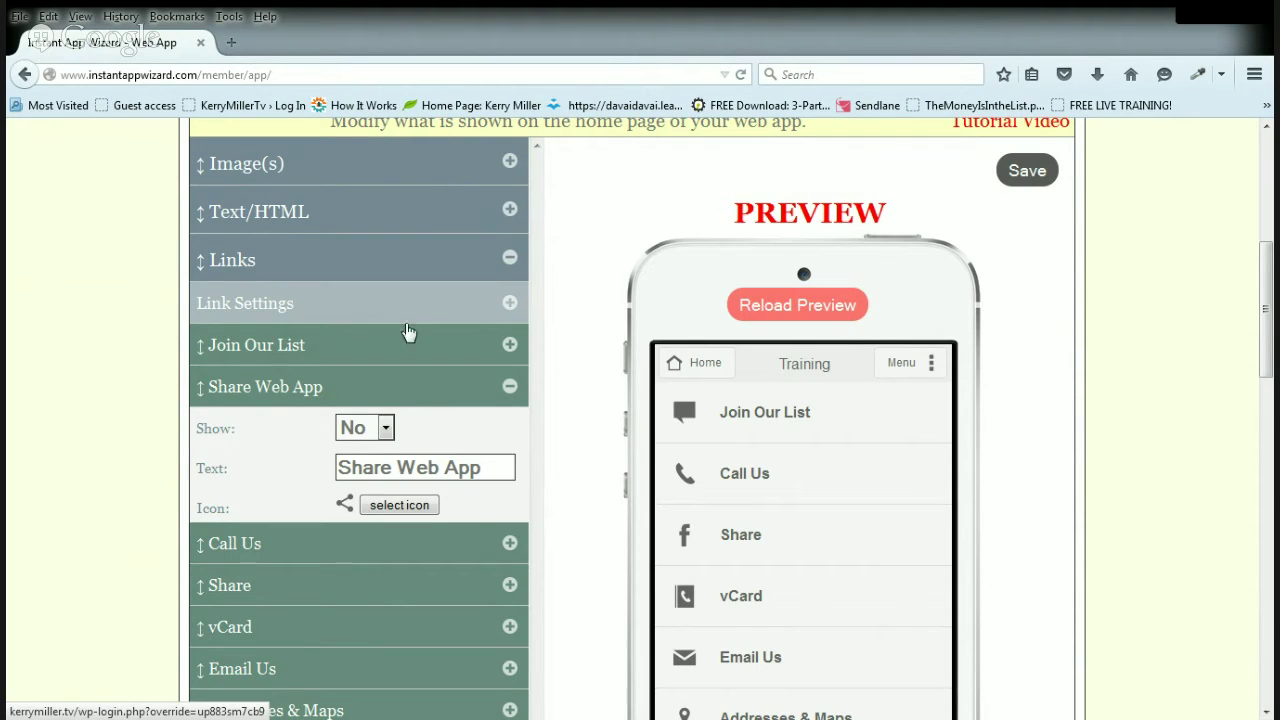
{"action": "left_click", "coordinate": [386, 428]}
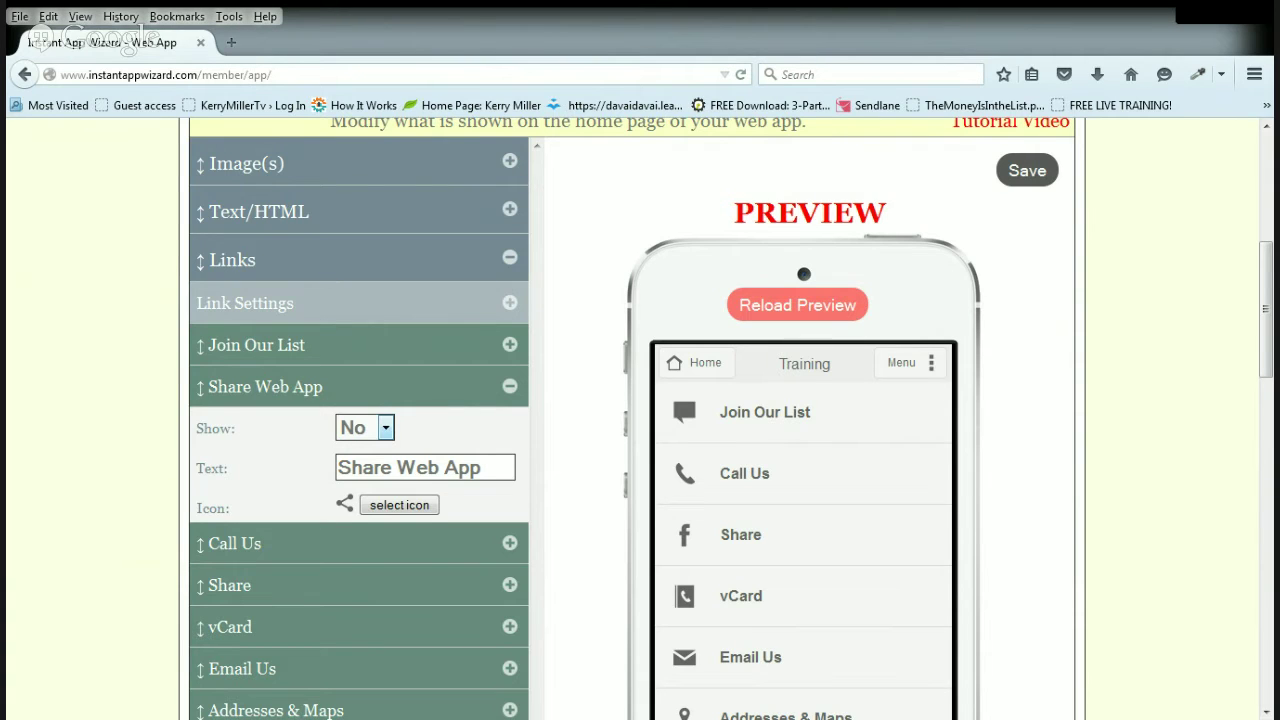
{"action": "left_click", "coordinate": [371, 461]}
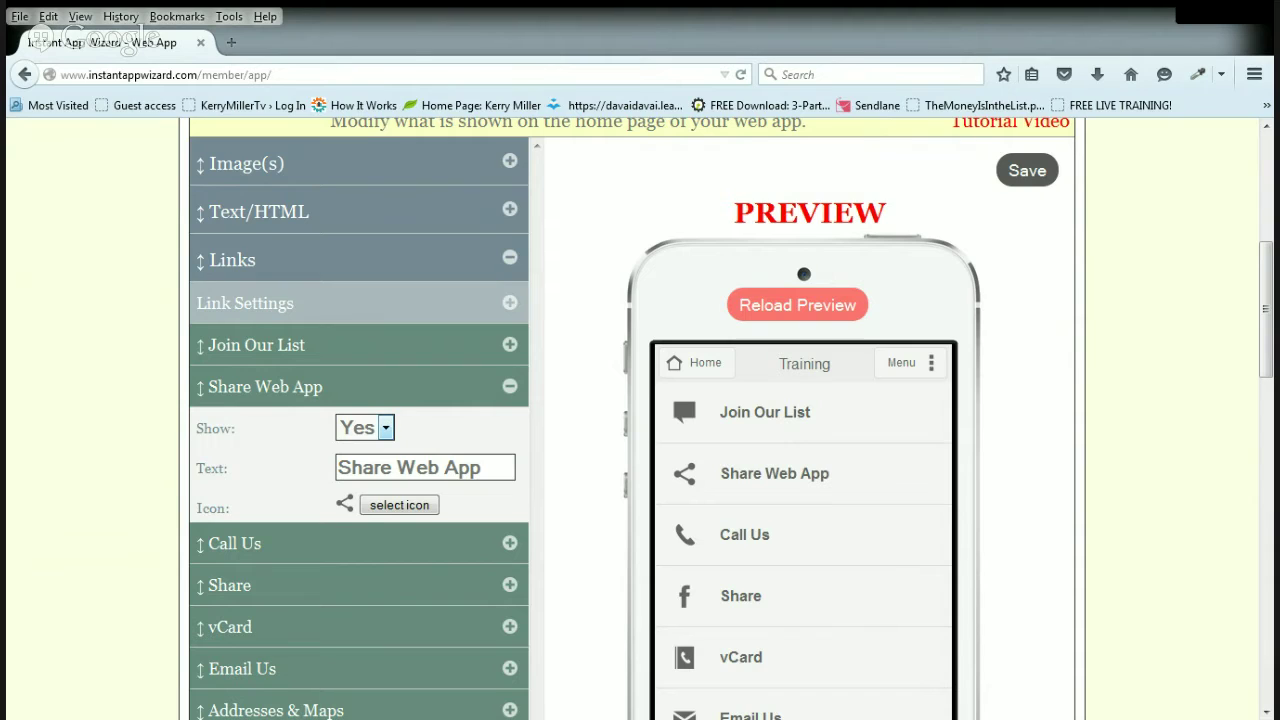
{"action": "left_click", "coordinate": [363, 475]}
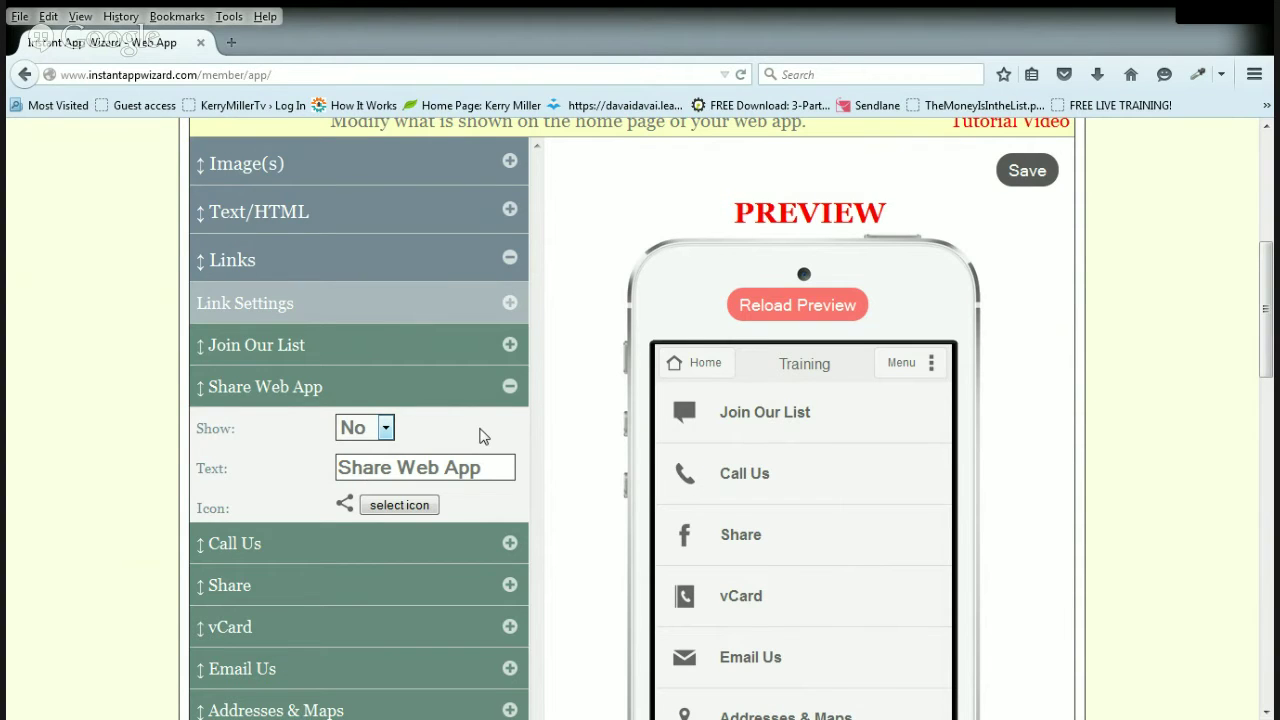
{"action": "left_click", "coordinate": [378, 455]}
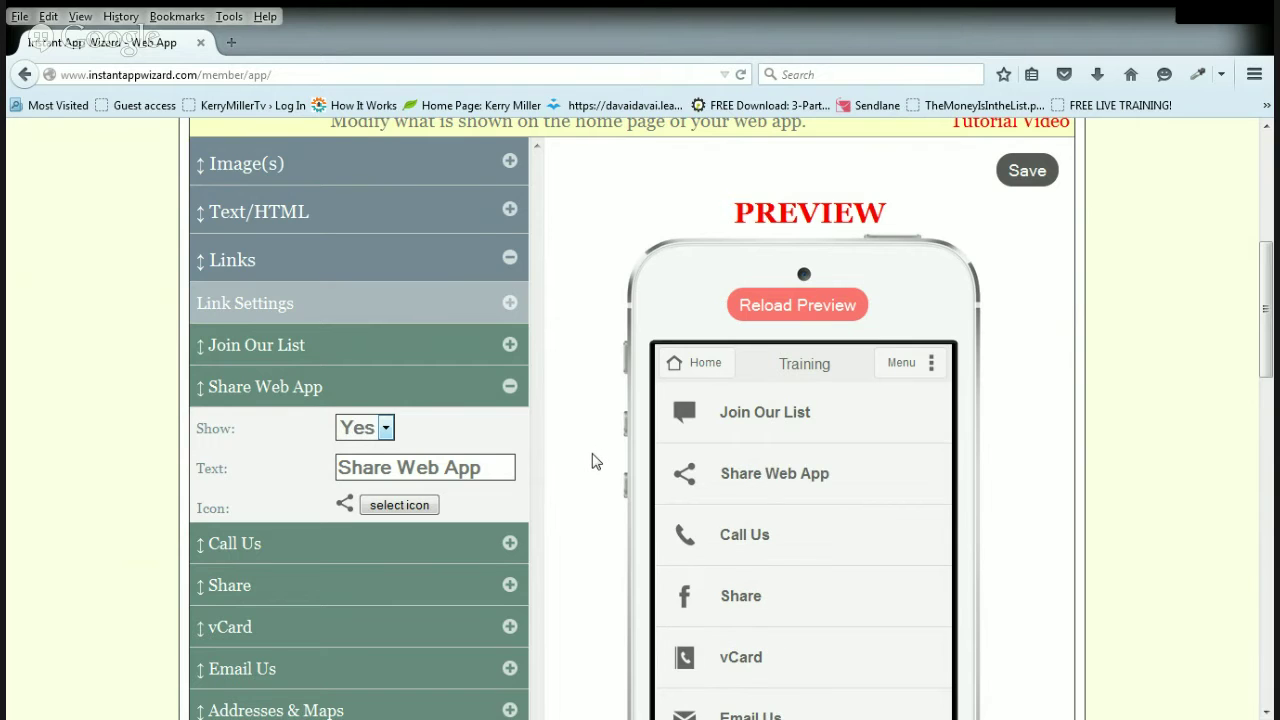
Move the Call Us link to the top of the home page links and collapse the Share Web App options.
{"action": "scroll", "coordinate": [594, 459], "scroll_direction": "down", "scroll_amount": 2}
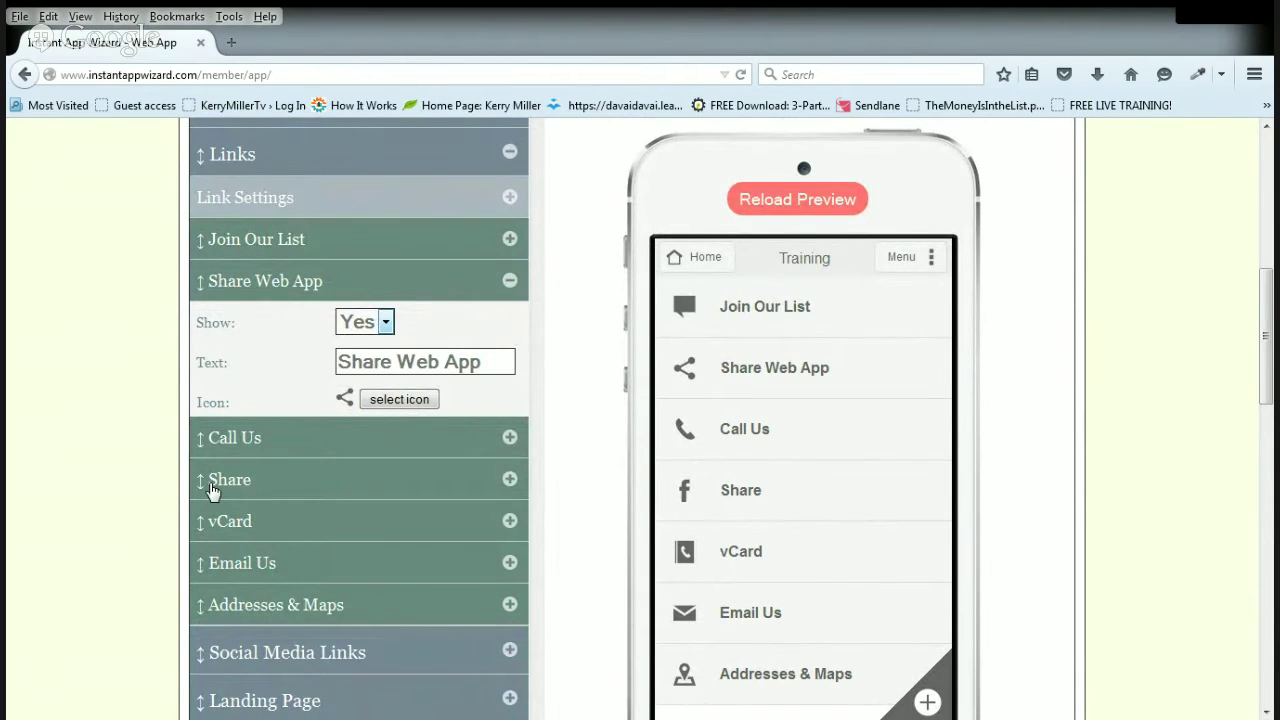
{"action": "left_click_drag", "start_coordinate": [248, 443], "coordinate": [254, 242]}
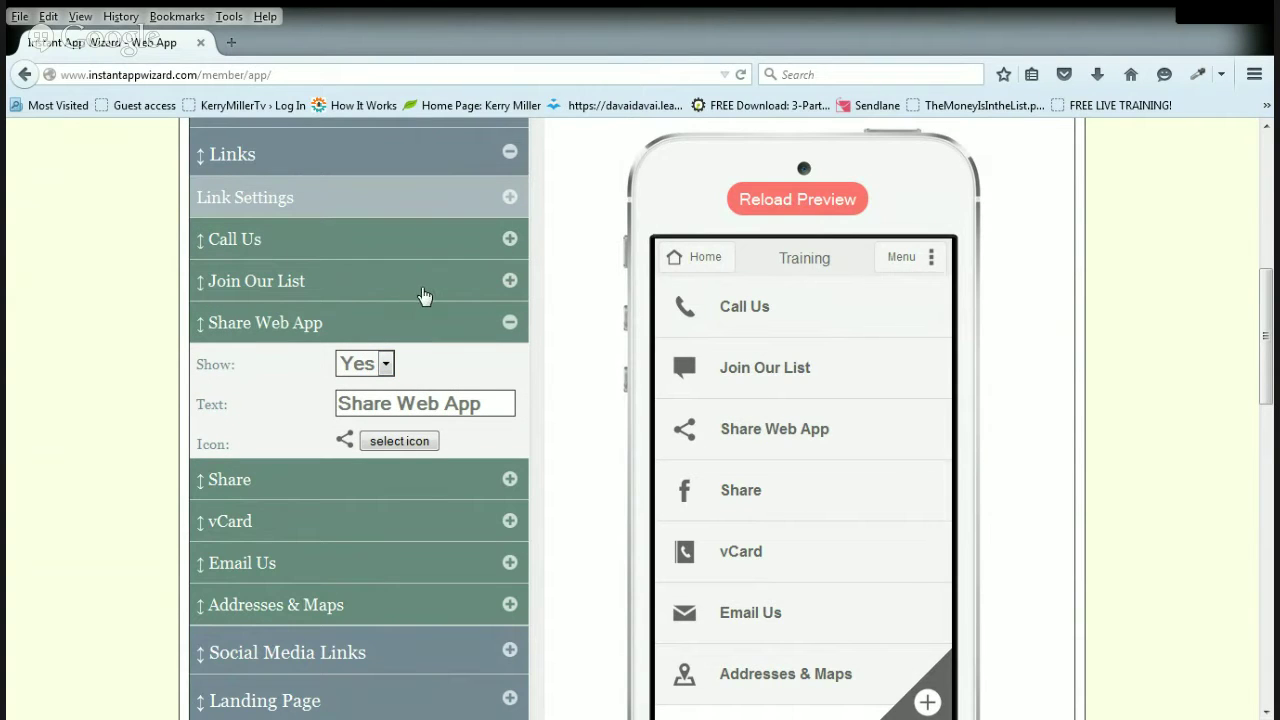
{"action": "left_click", "coordinate": [509, 325]}
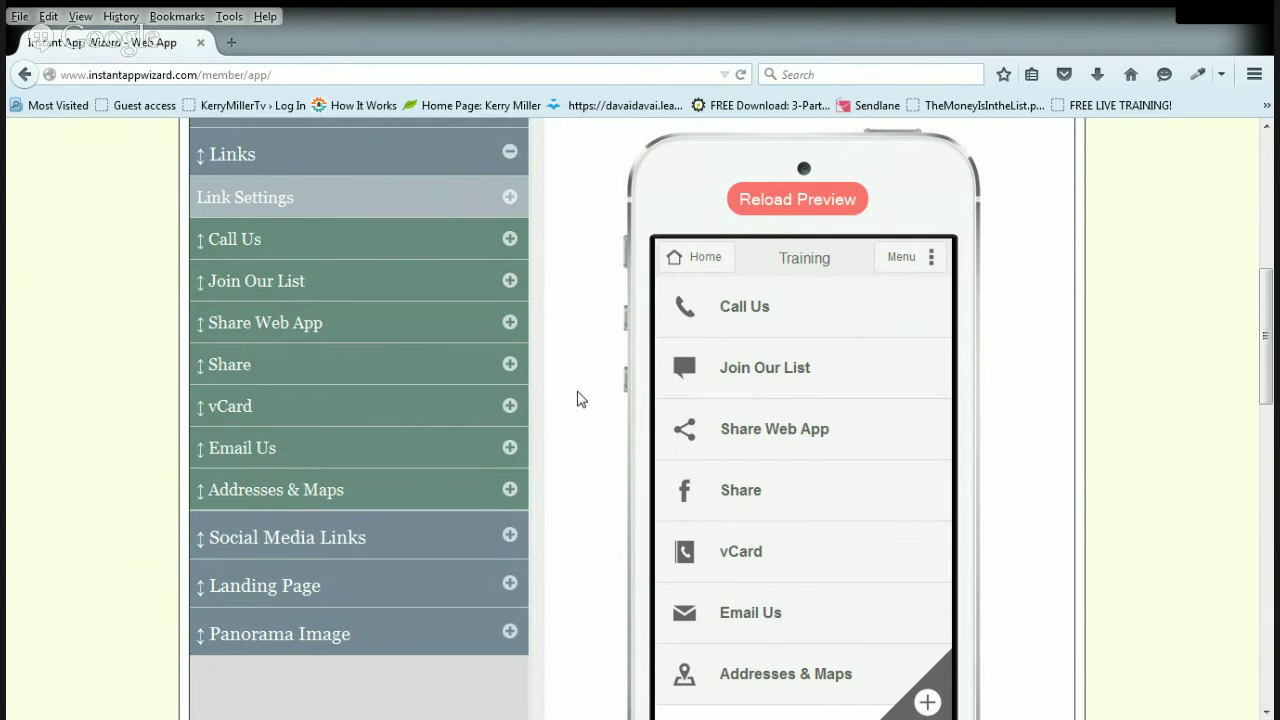
Reorder the home page links to Addresses & Maps, Share, vCard, Share Web App, Call Us, Email Us, Join Our List.
{"action": "left_click_drag", "start_coordinate": [203, 287], "coordinate": [206, 500]}
{"action": "left_click_drag", "start_coordinate": [203, 448], "coordinate": [207, 283]}
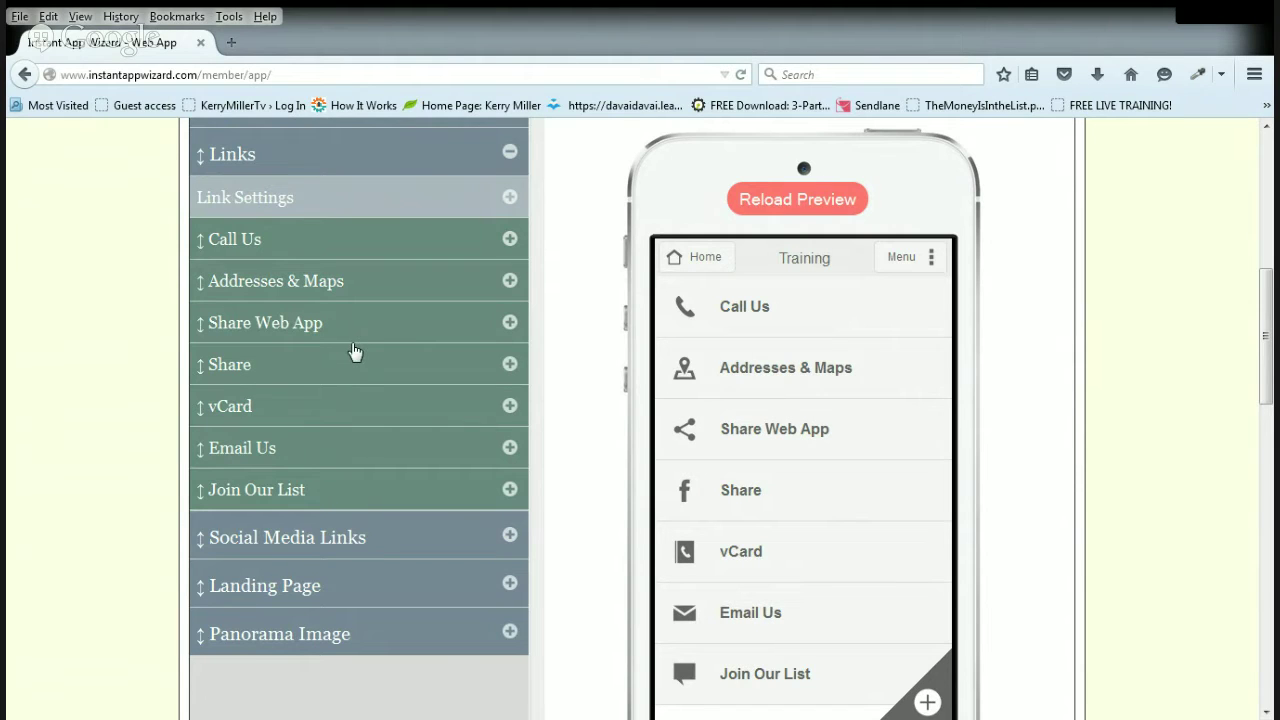
{"action": "left_click_drag", "start_coordinate": [240, 377], "coordinate": [246, 330]}
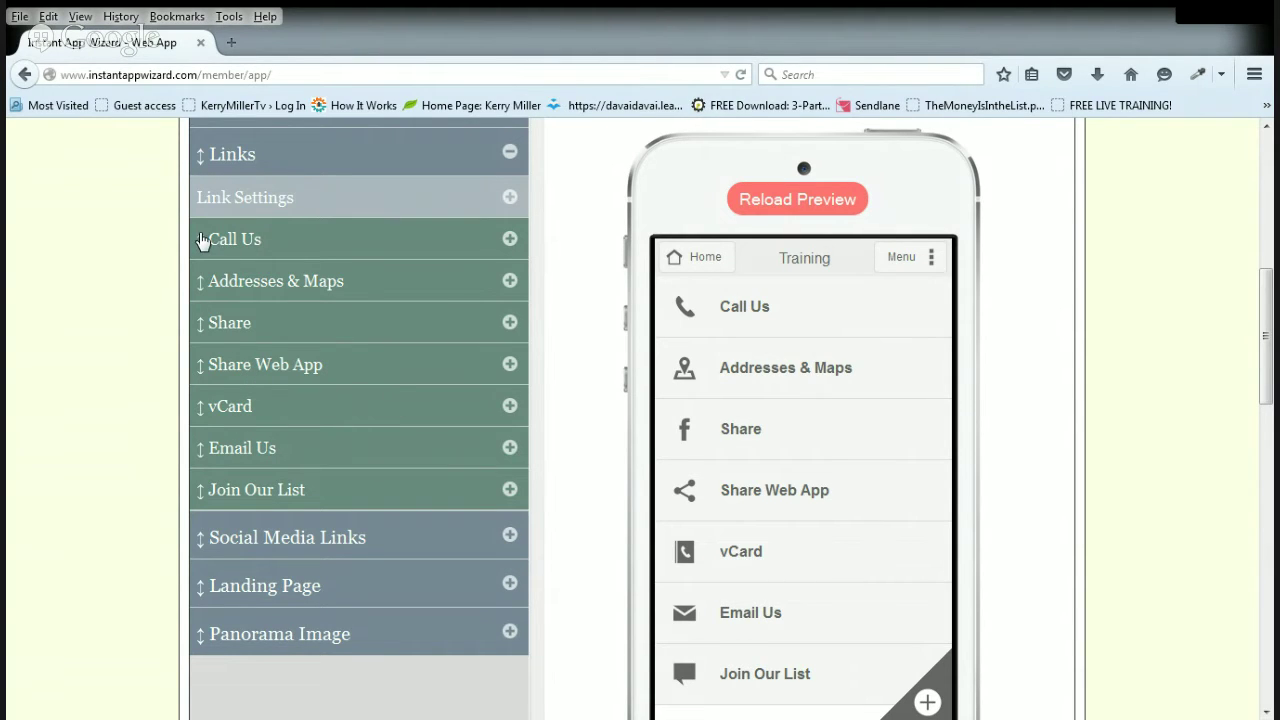
{"action": "left_click_drag", "start_coordinate": [200, 242], "coordinate": [222, 416]}
{"action": "left_click_drag", "start_coordinate": [200, 350], "coordinate": [207, 297]}
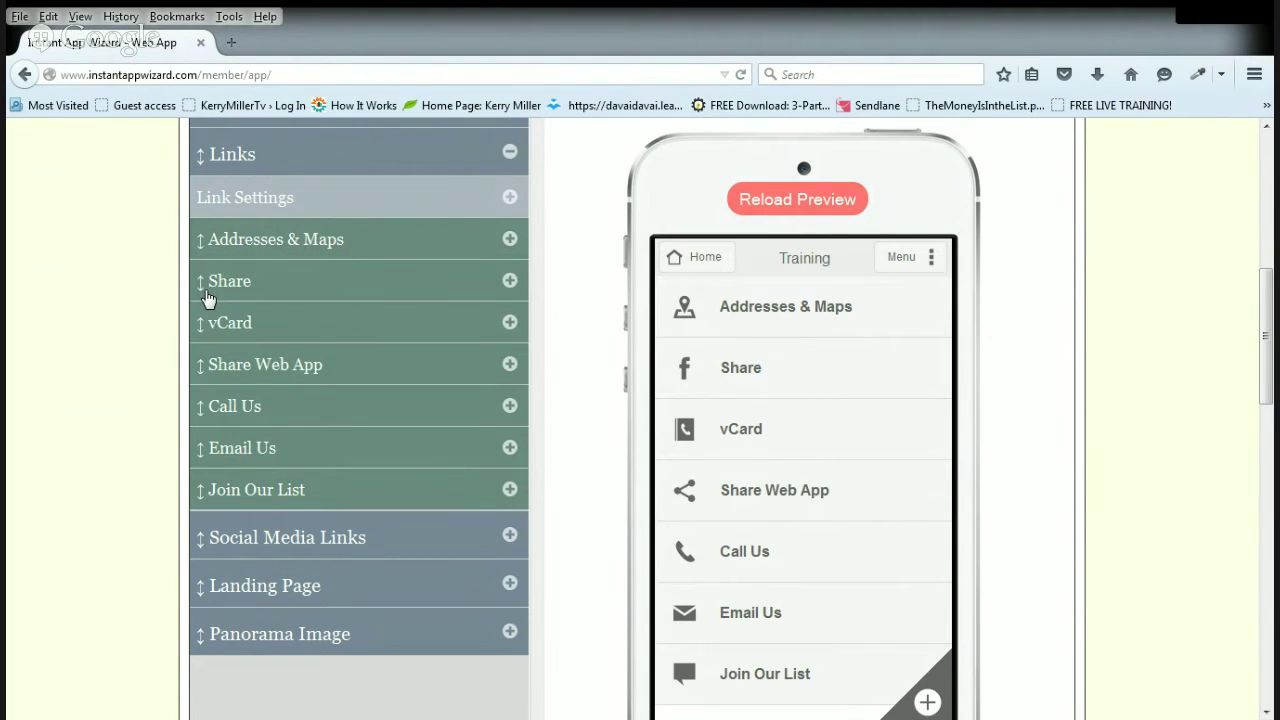
Look over the Training app's Settings sections and return to the Home Page content.
{"action": "scroll", "coordinate": [563, 437], "scroll_direction": "up", "scroll_amount": 4}
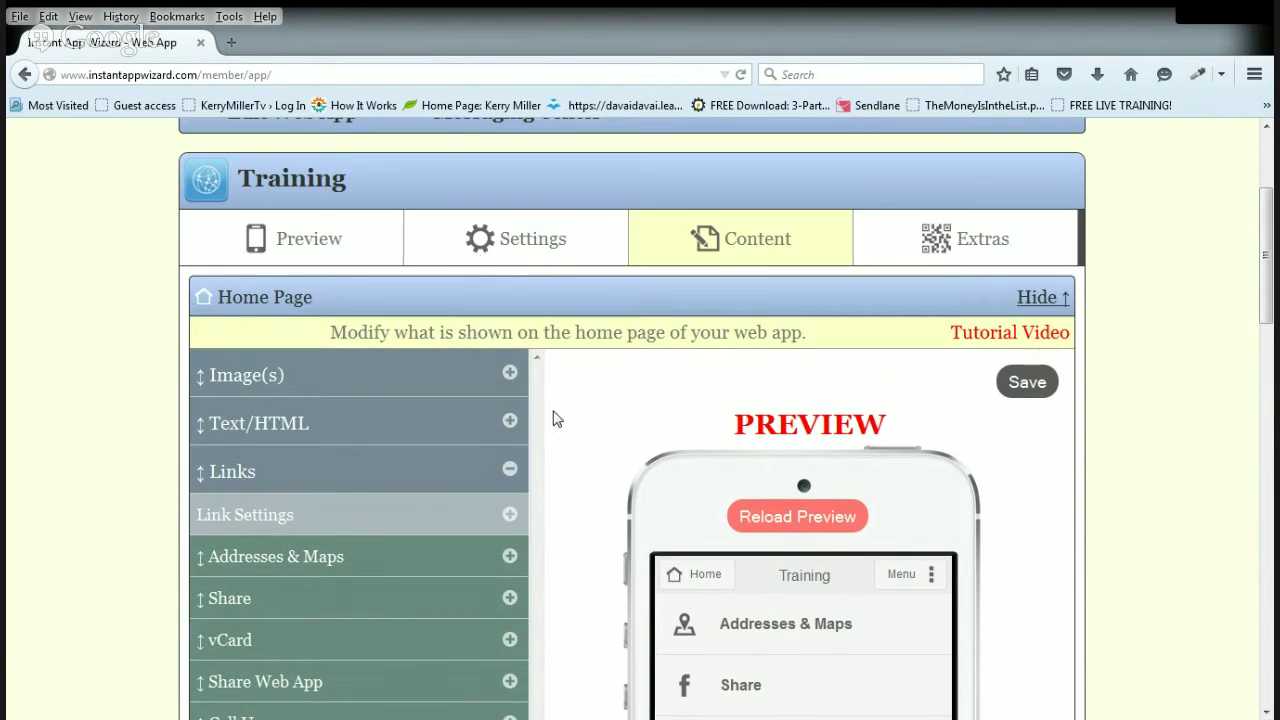
{"action": "left_click", "coordinate": [502, 249]}
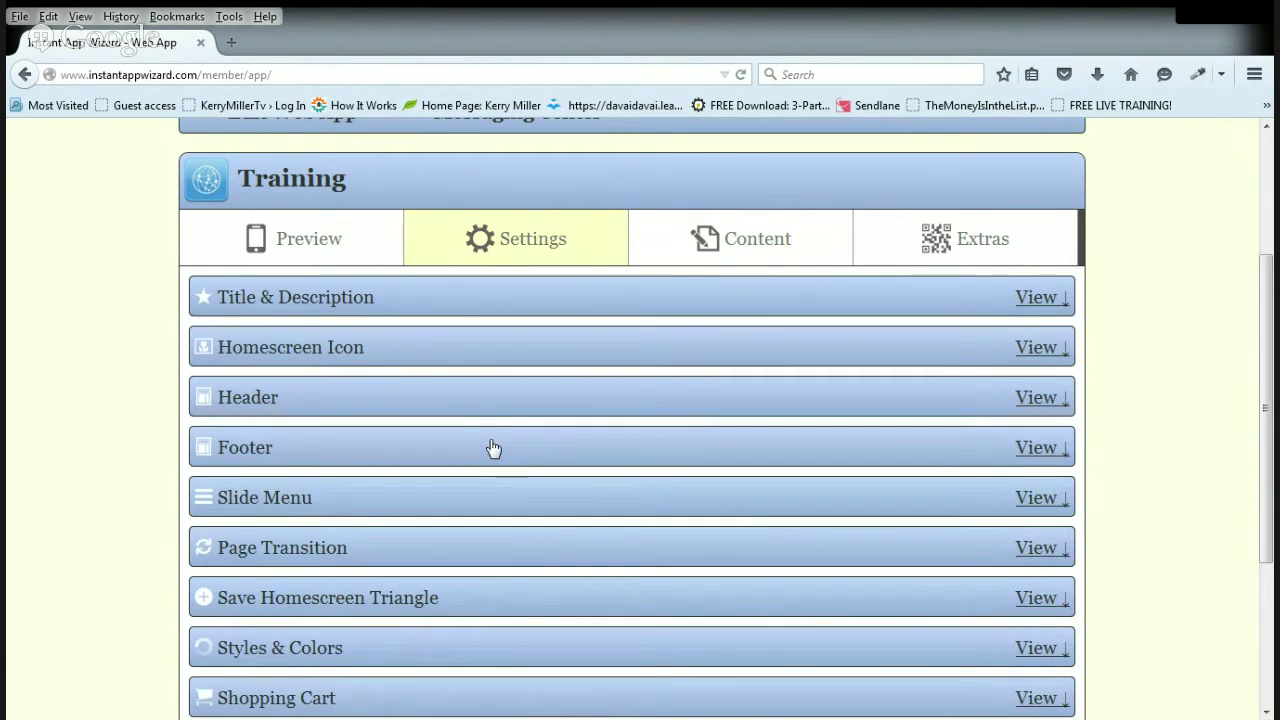
{"action": "left_click", "coordinate": [751, 243]}
{"action": "scroll", "coordinate": [562, 384], "scroll_direction": "down", "scroll_amount": 2}
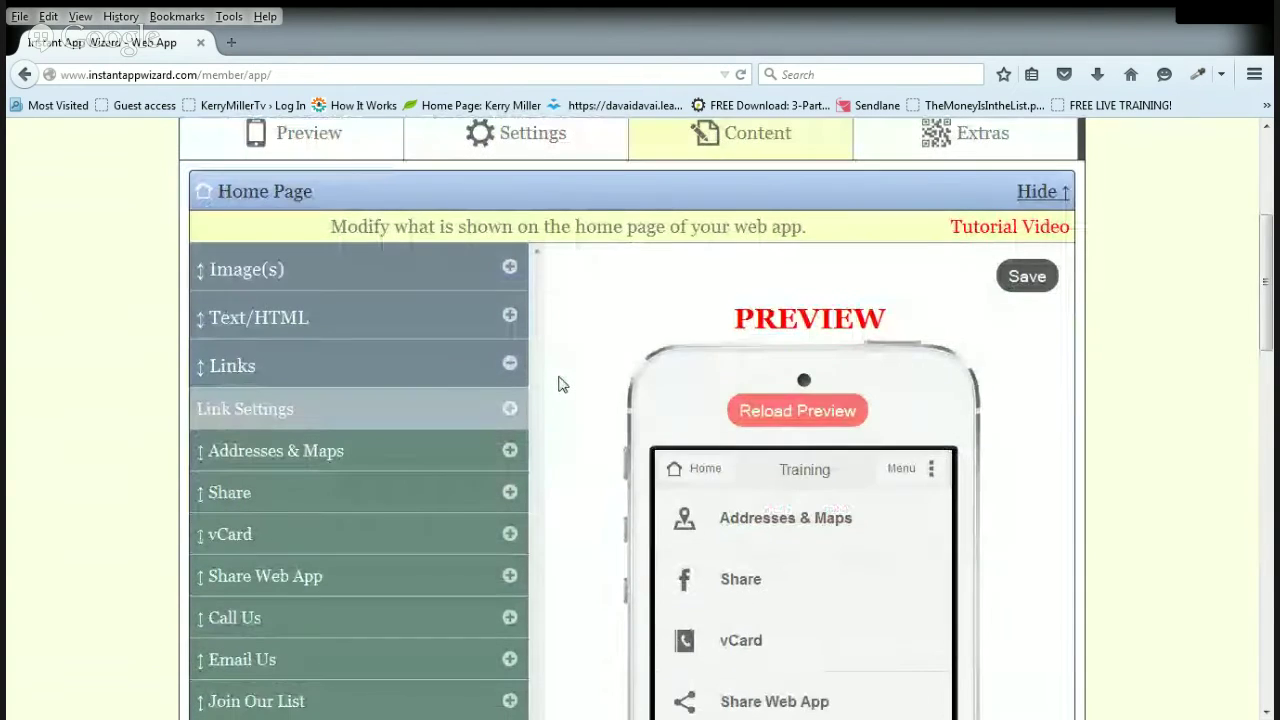
{"action": "scroll", "coordinate": [562, 384], "scroll_direction": "up", "scroll_amount": 2}
{"action": "scroll", "coordinate": [560, 382], "scroll_direction": "down", "scroll_amount": 4}
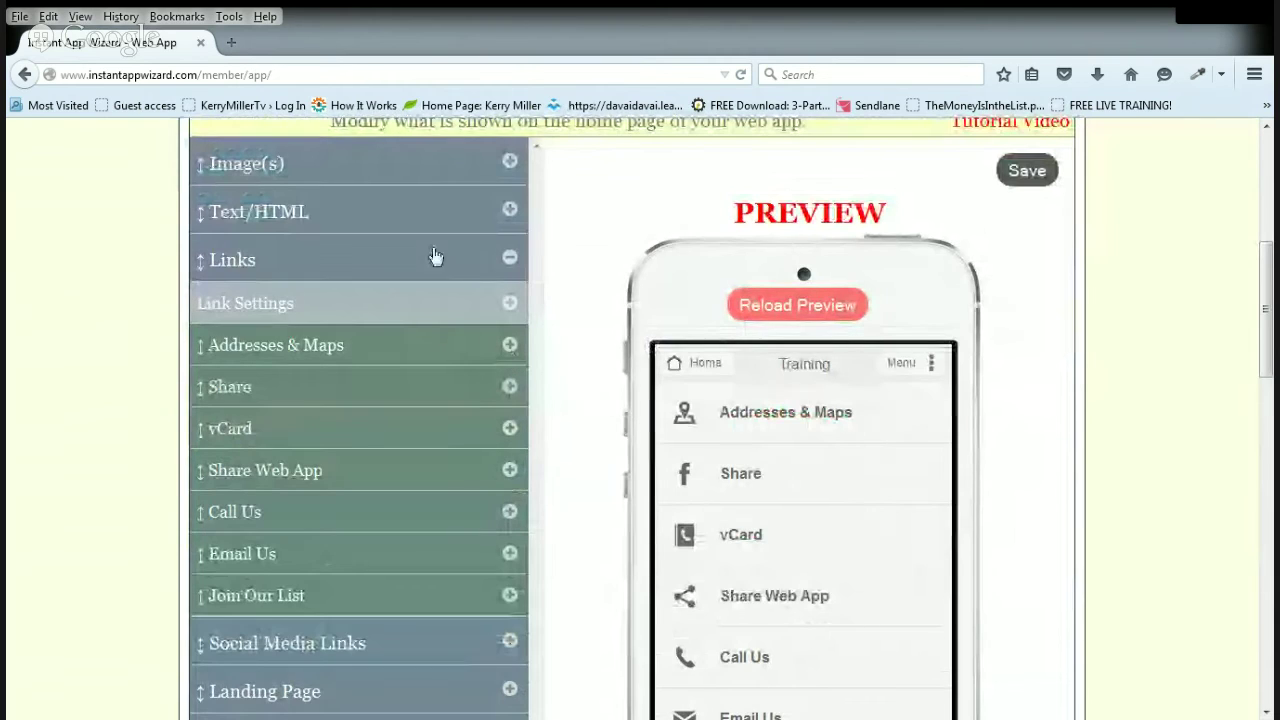
{"action": "scroll", "coordinate": [430, 270], "scroll_direction": "up", "scroll_amount": 4}
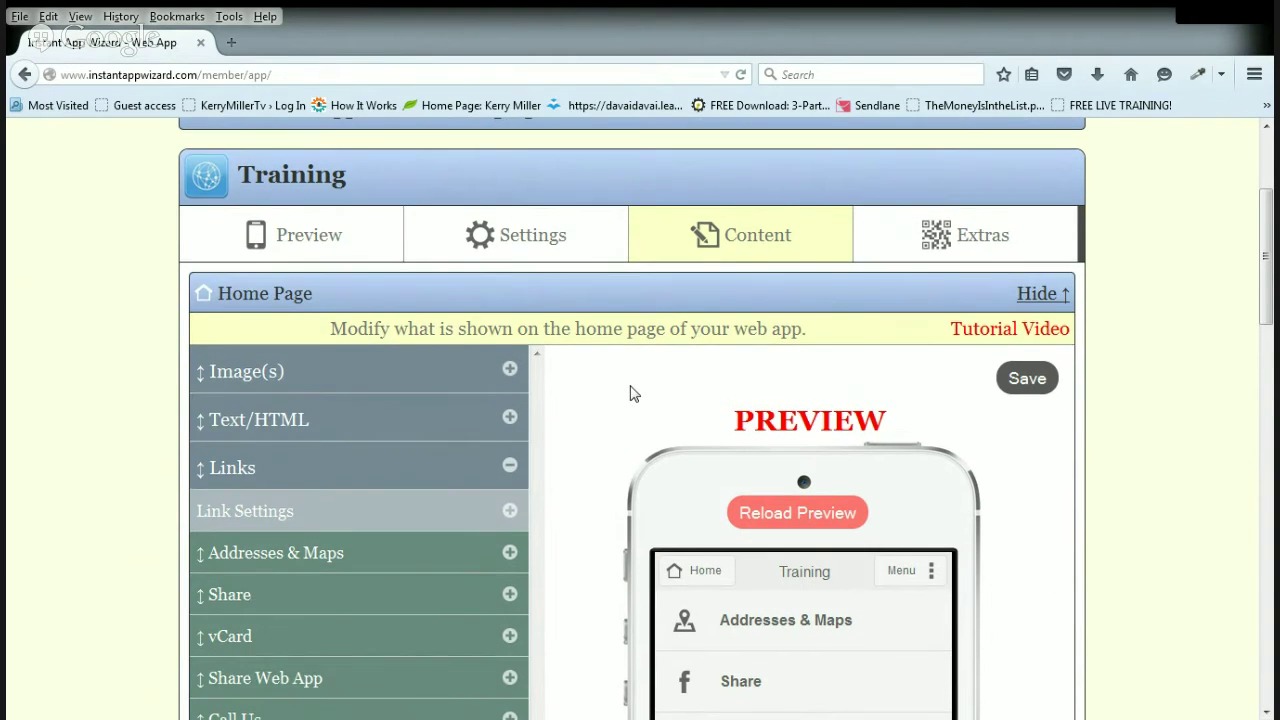
Examine the reordered links in the home page preview down to the Facebook icon.
{"action": "scroll", "coordinate": [629, 391], "scroll_direction": "down", "scroll_amount": 5}
{"action": "left_click_drag", "start_coordinate": [950, 370], "coordinate": [956, 486]}
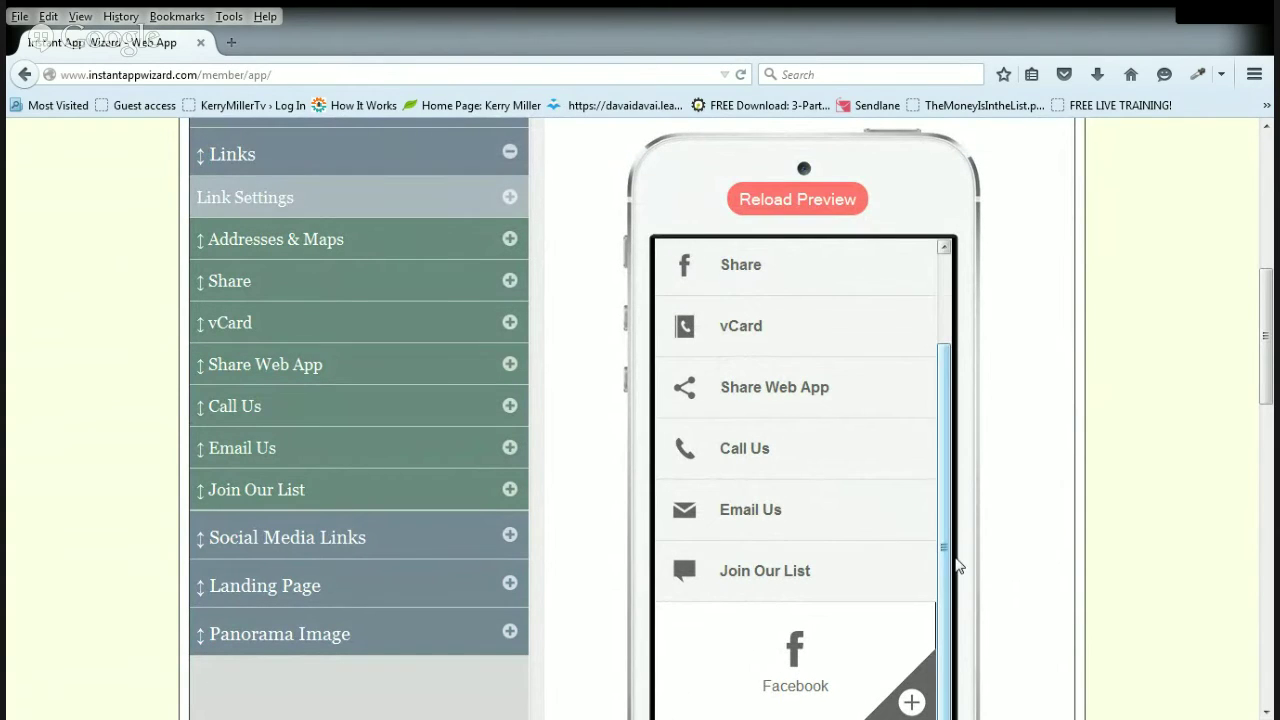
{"action": "scroll", "coordinate": [994, 563], "scroll_direction": "down", "scroll_amount": 2}
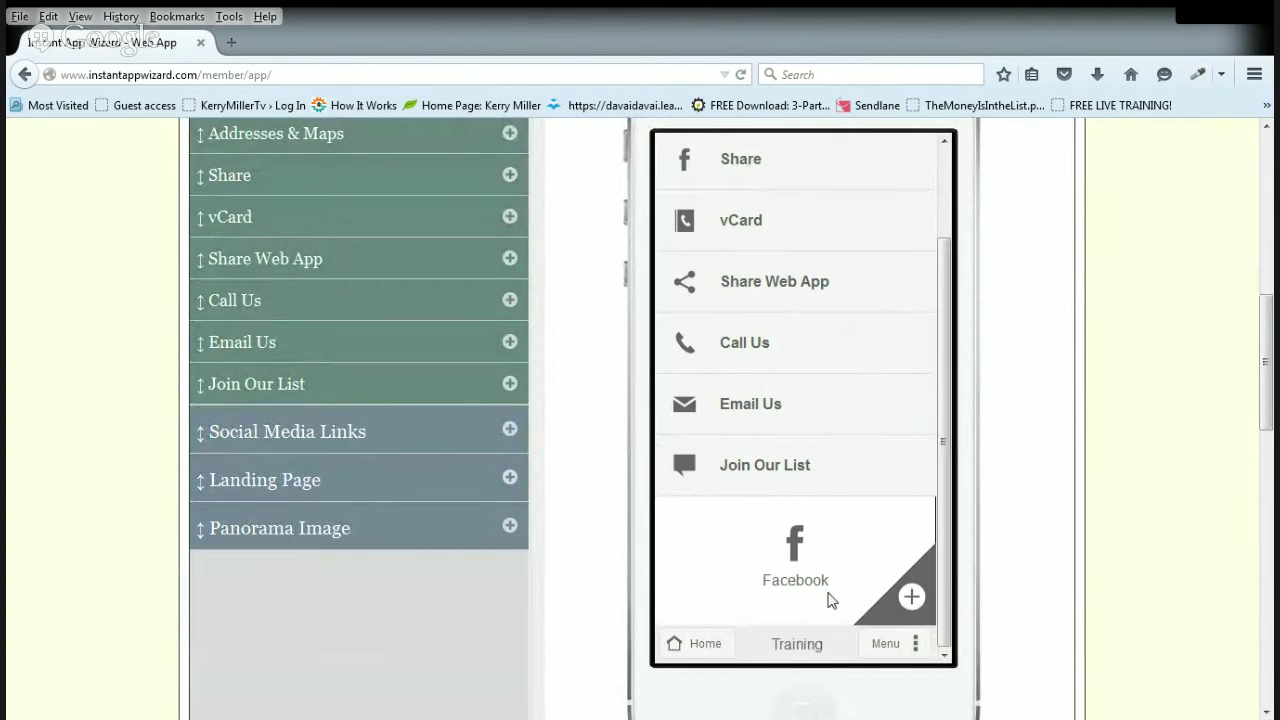
{"action": "scroll", "coordinate": [965, 545], "scroll_direction": "up", "scroll_amount": 6}
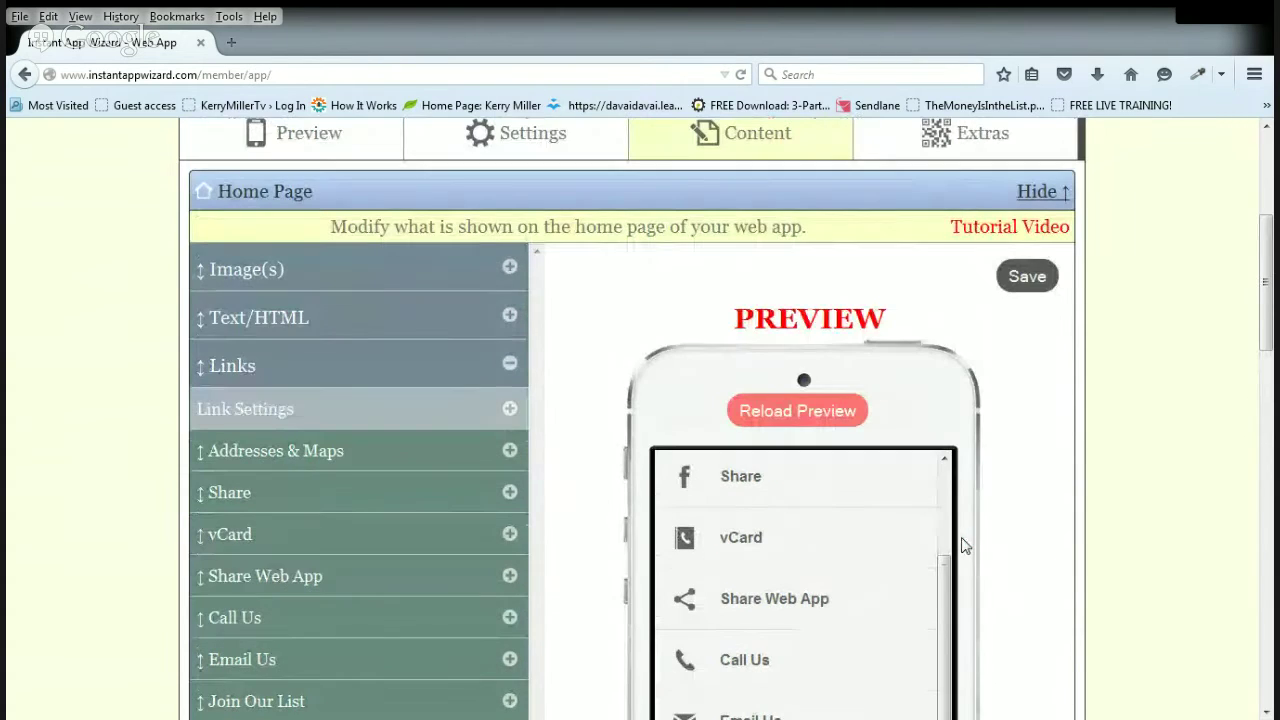
Move the Share Web App link to the top of the home page links and expand the Share link's options.
{"action": "scroll", "coordinate": [277, 407], "scroll_direction": "down", "scroll_amount": 4}
{"action": "left_click_drag", "start_coordinate": [200, 372], "coordinate": [200, 240]}
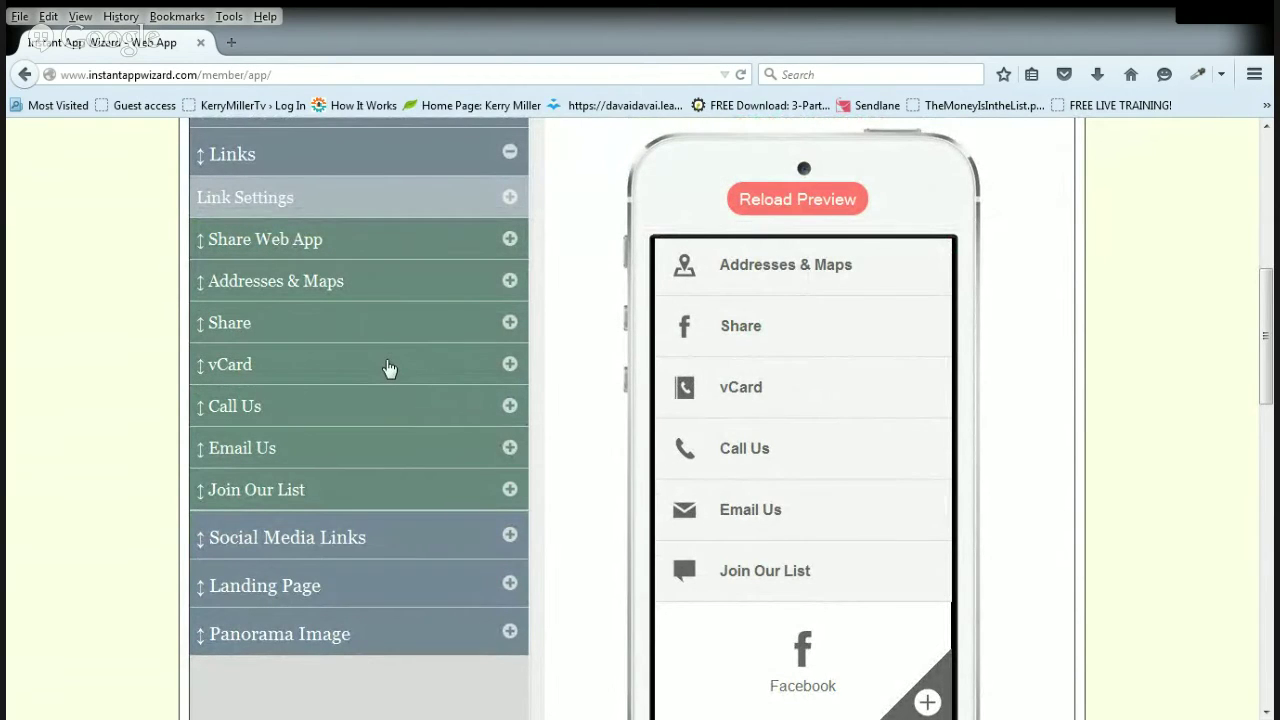
{"action": "left_click", "coordinate": [510, 323]}
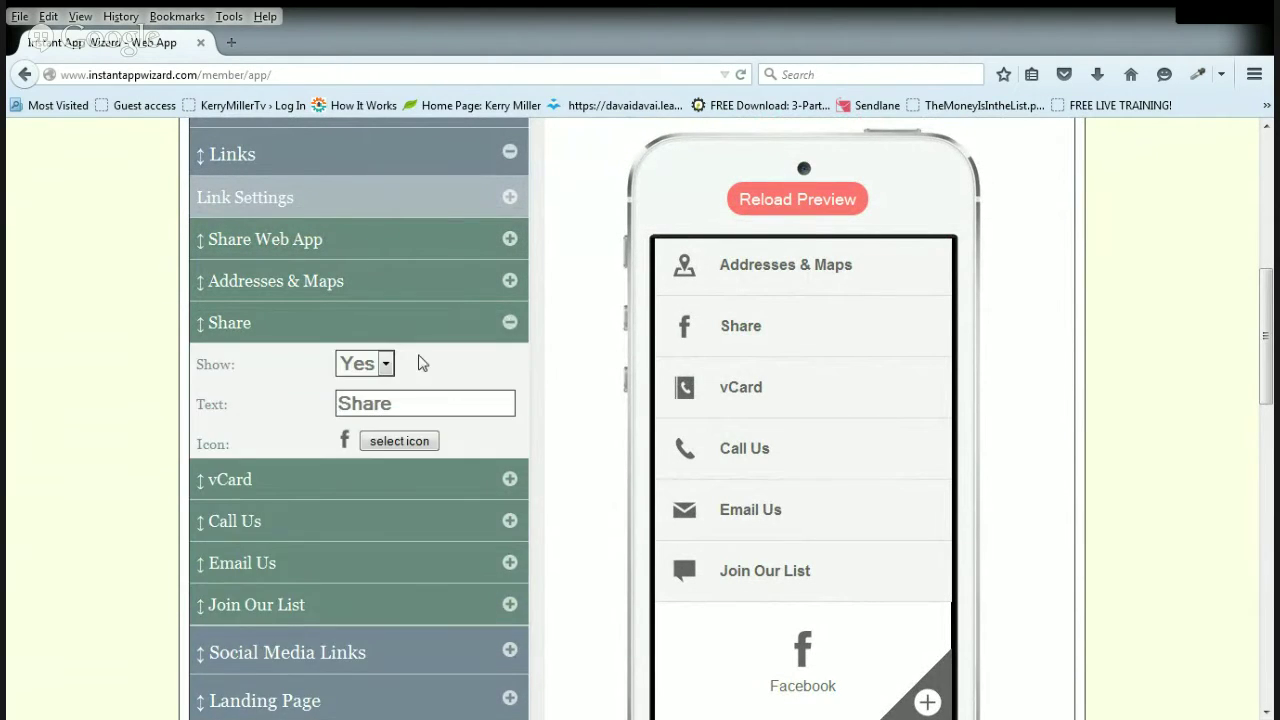
Hide the Share, Call Us and Email Us links from the home page.
{"action": "left_click", "coordinate": [376, 411]}
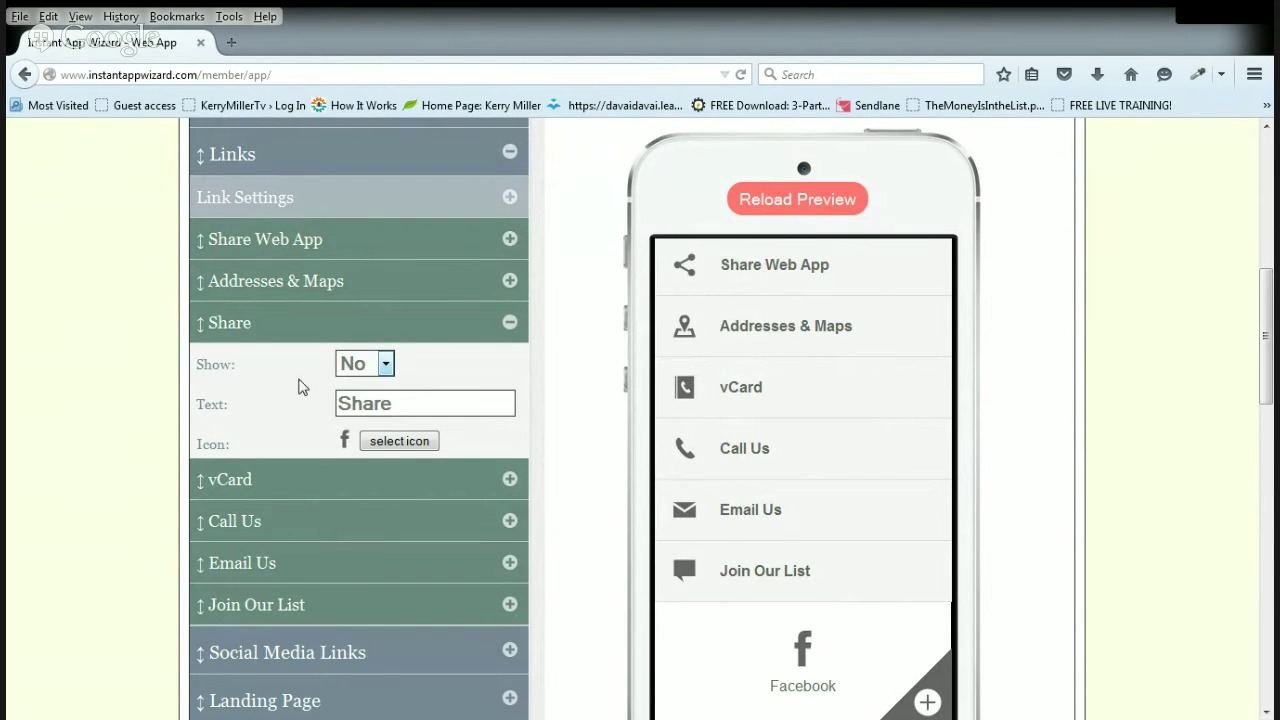
{"action": "left_click", "coordinate": [509, 326]}
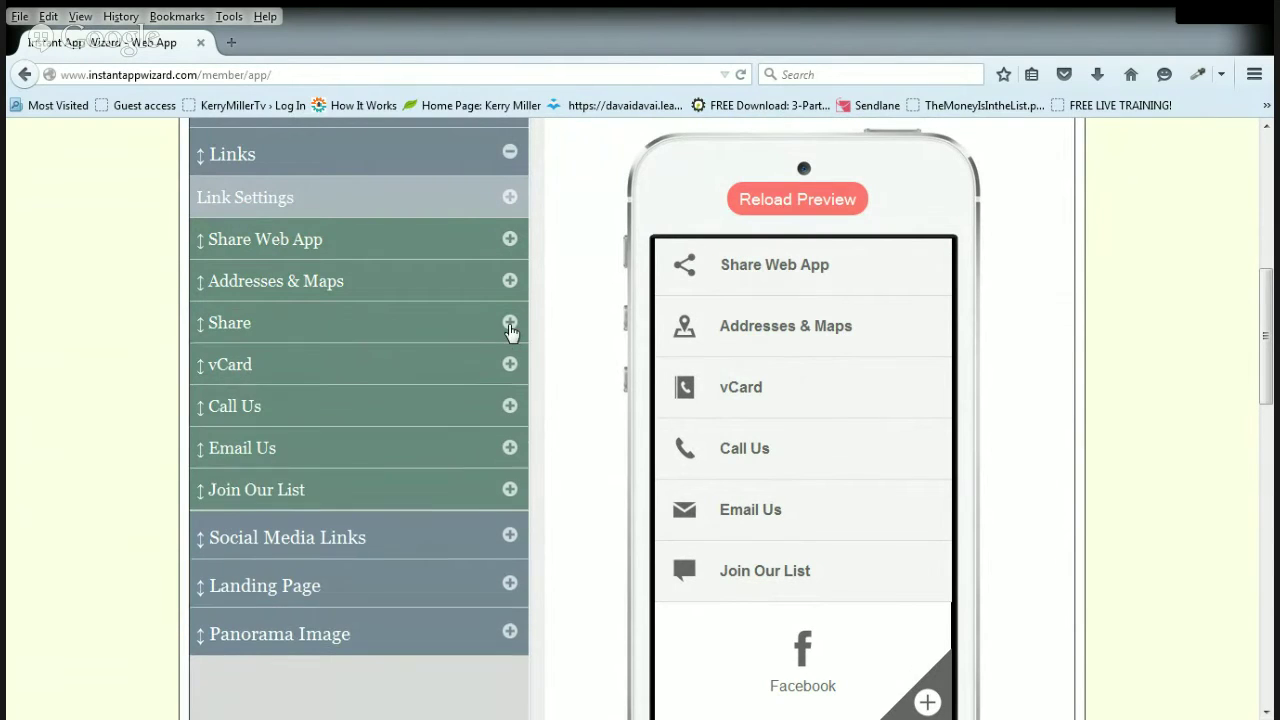
{"action": "left_click", "coordinate": [510, 405]}
{"action": "left_click", "coordinate": [389, 446]}
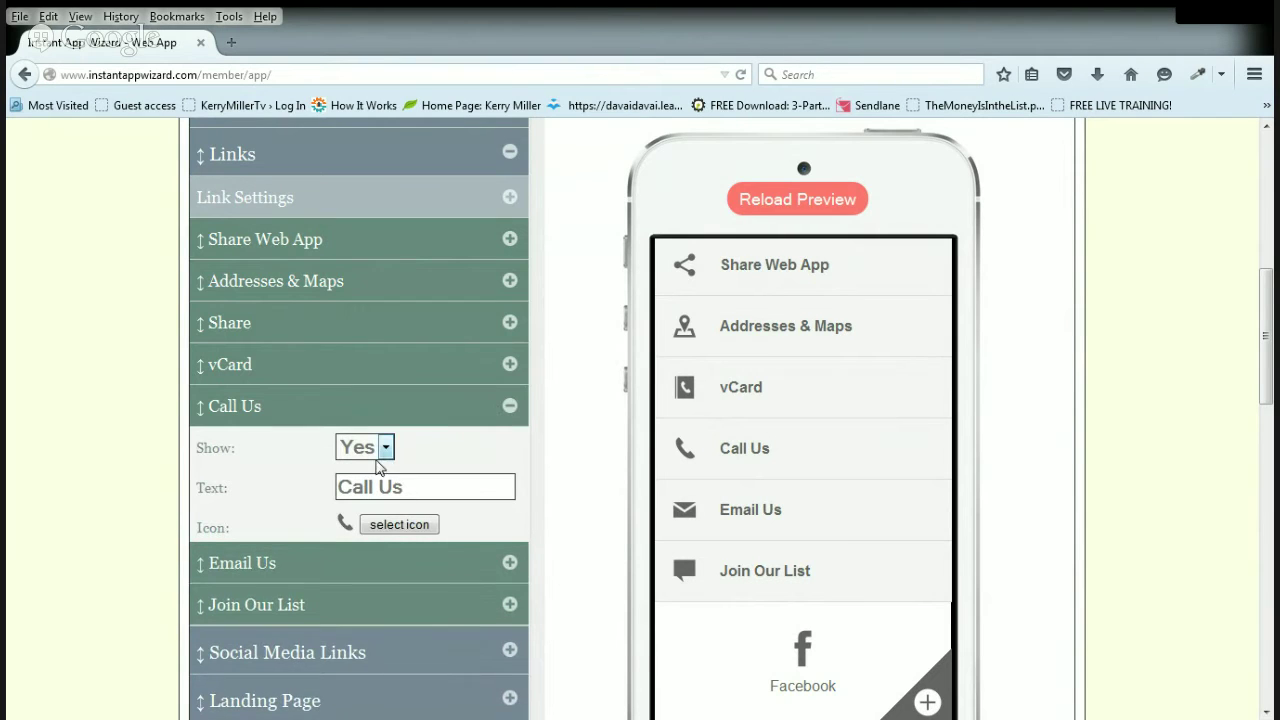
{"action": "left_click", "coordinate": [368, 488]}
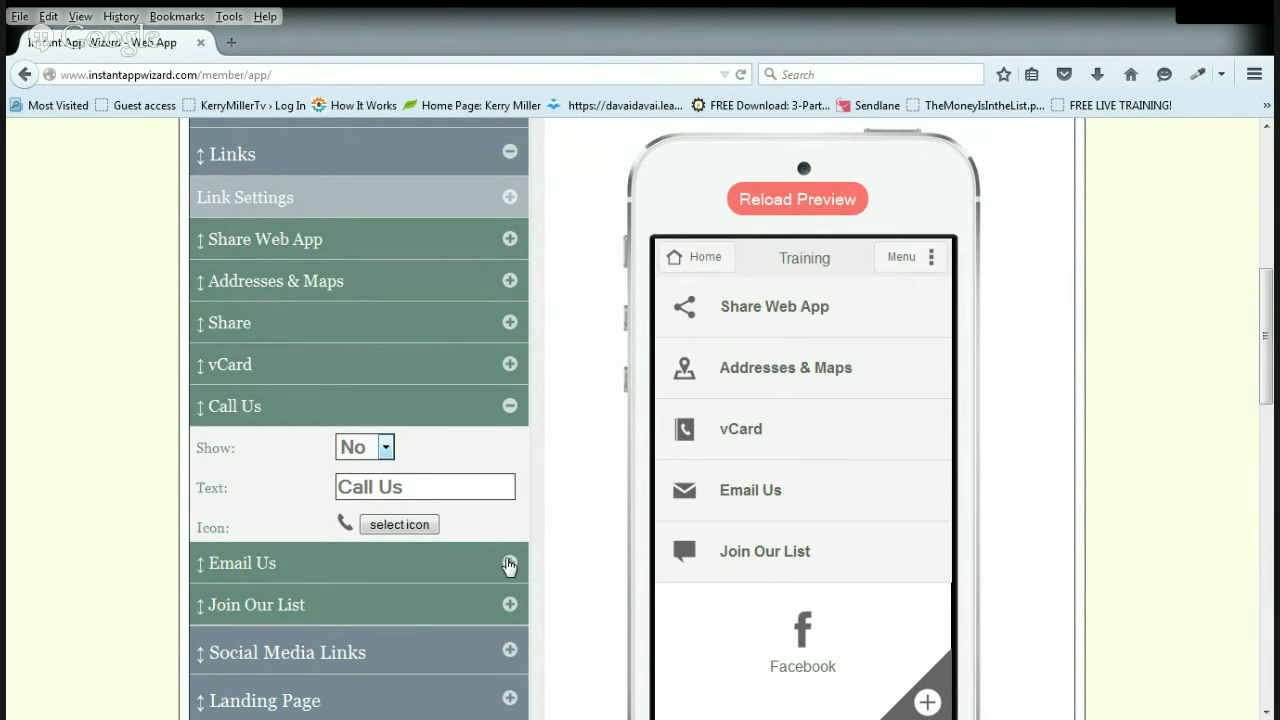
{"action": "left_click", "coordinate": [509, 563]}
{"action": "left_click", "coordinate": [385, 488]}
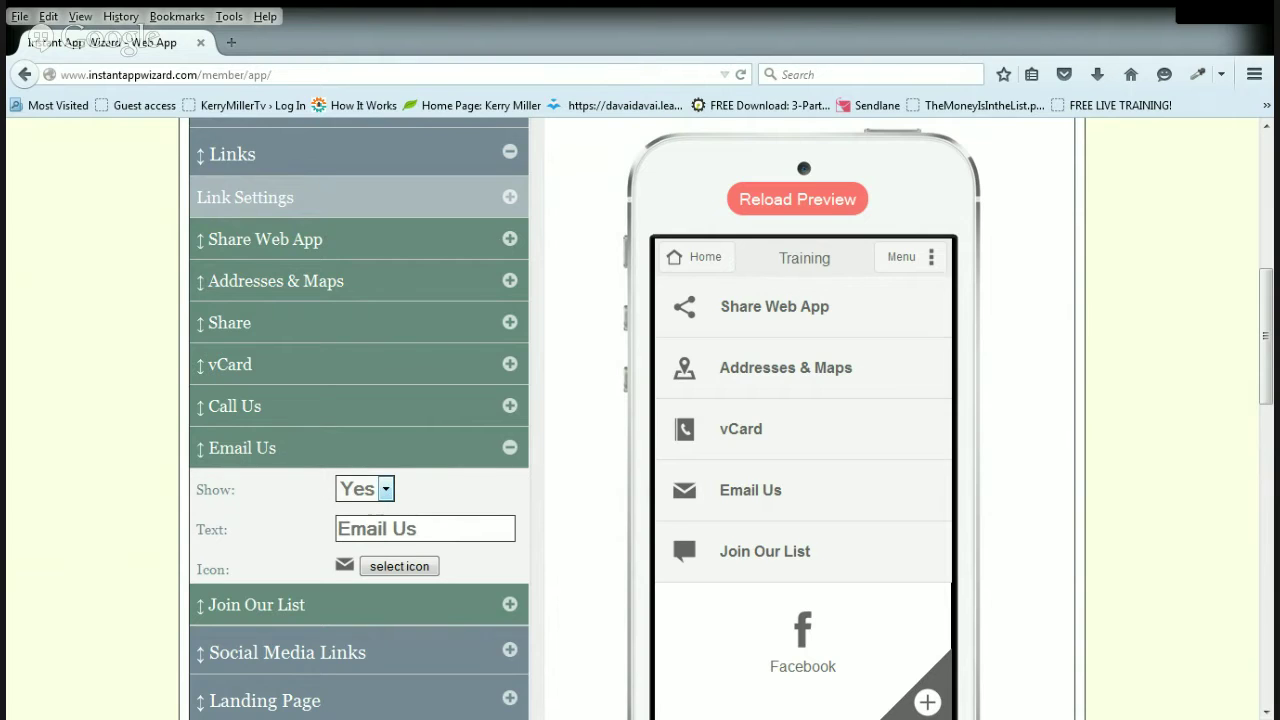
{"action": "left_click", "coordinate": [368, 528]}
Move Join Our List to the top of the home page links and Addresses & Maps to second place.
{"action": "left_click_drag", "start_coordinate": [325, 608], "coordinate": [333, 248]}
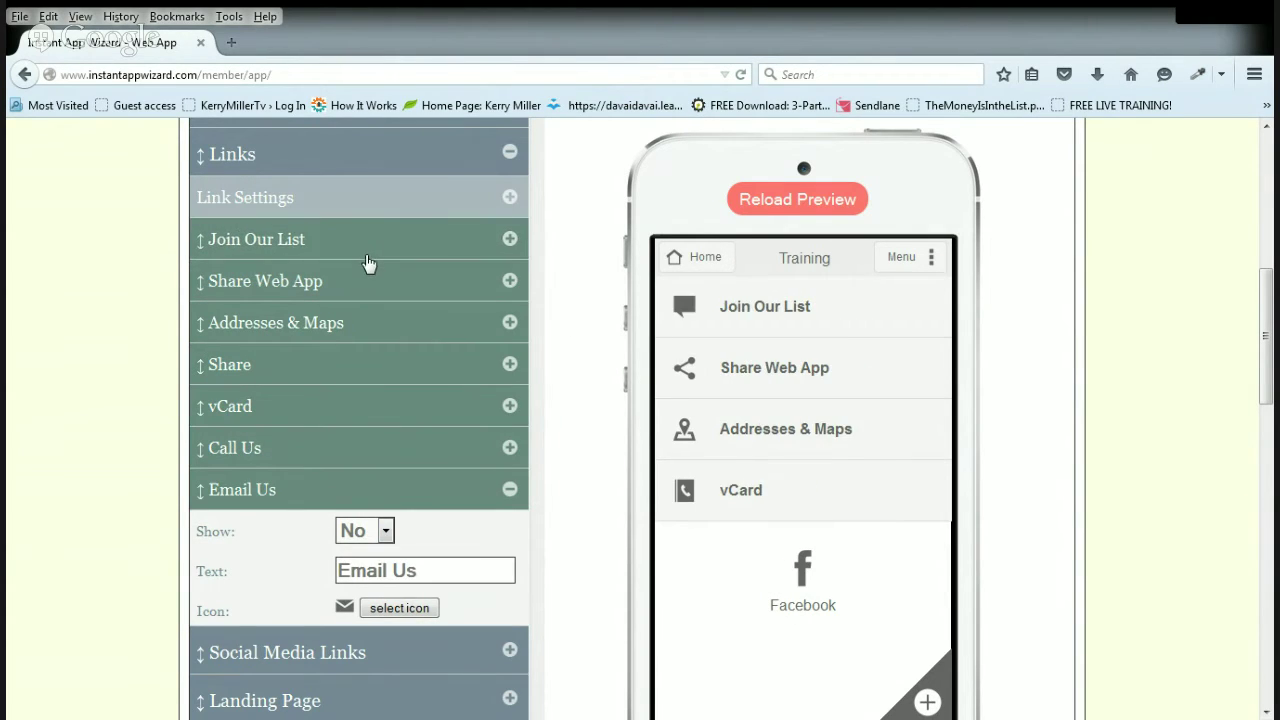
{"action": "left_click_drag", "start_coordinate": [293, 323], "coordinate": [302, 278]}
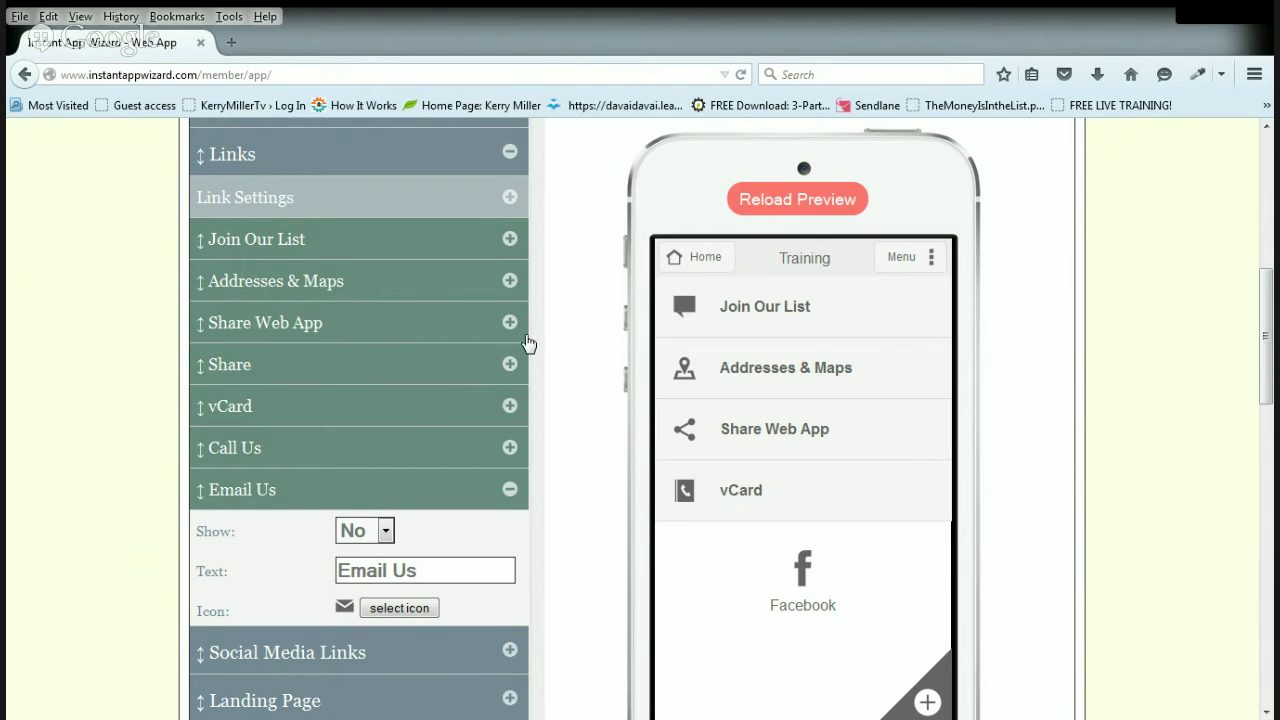
{"action": "left_click", "coordinate": [510, 489]}
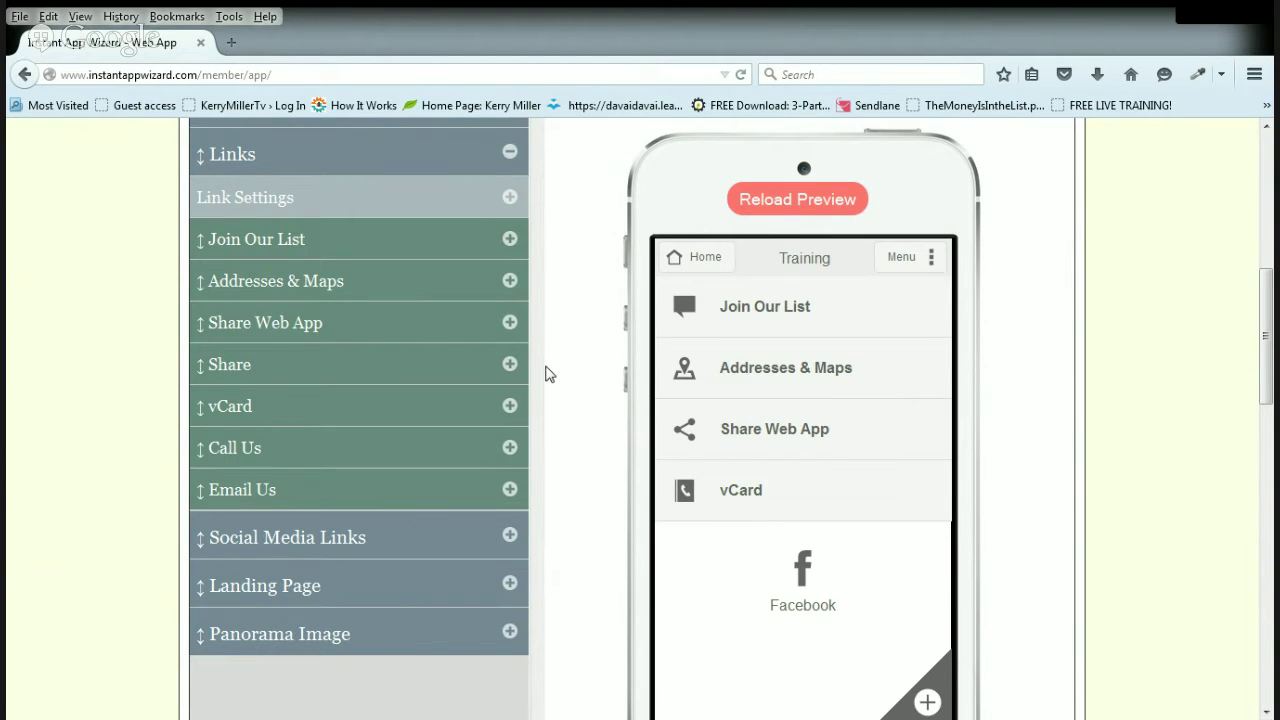
Review the rearranged links in the home page preview and save the home page content.
{"action": "scroll", "coordinate": [545, 372], "scroll_direction": "down", "scroll_amount": 2}
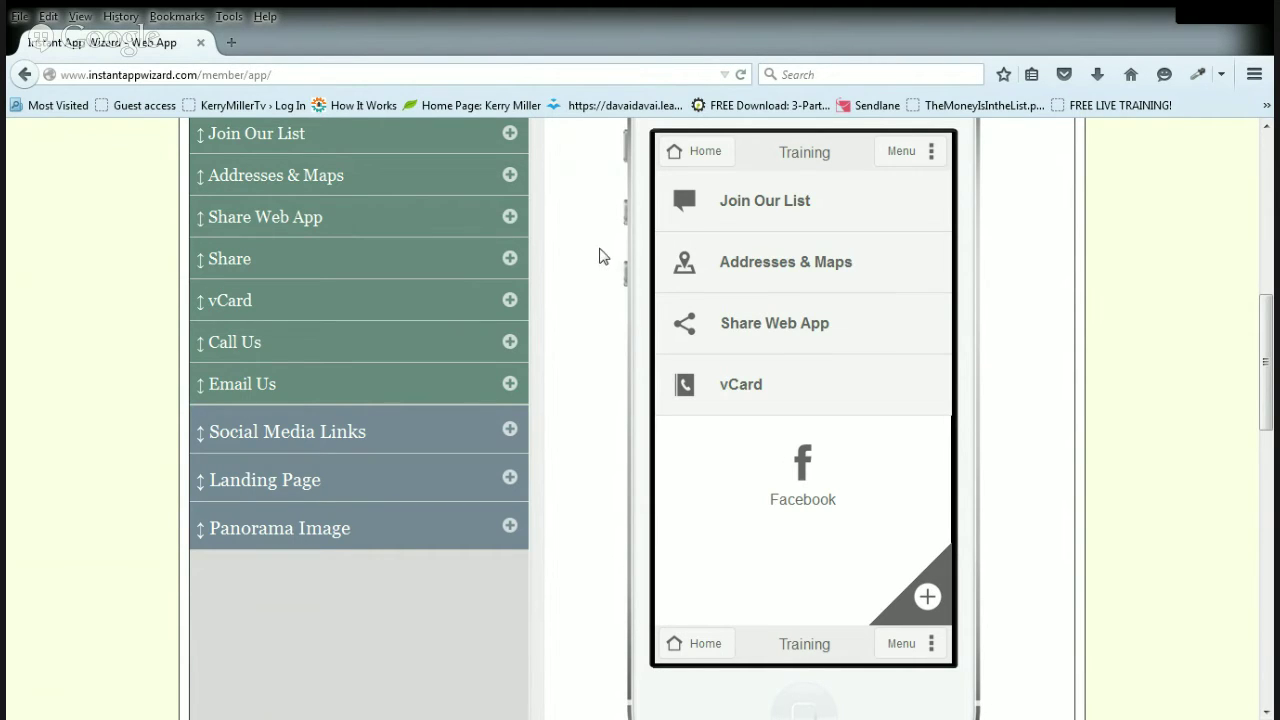
{"action": "scroll", "coordinate": [566, 254], "scroll_direction": "up", "scroll_amount": 2}
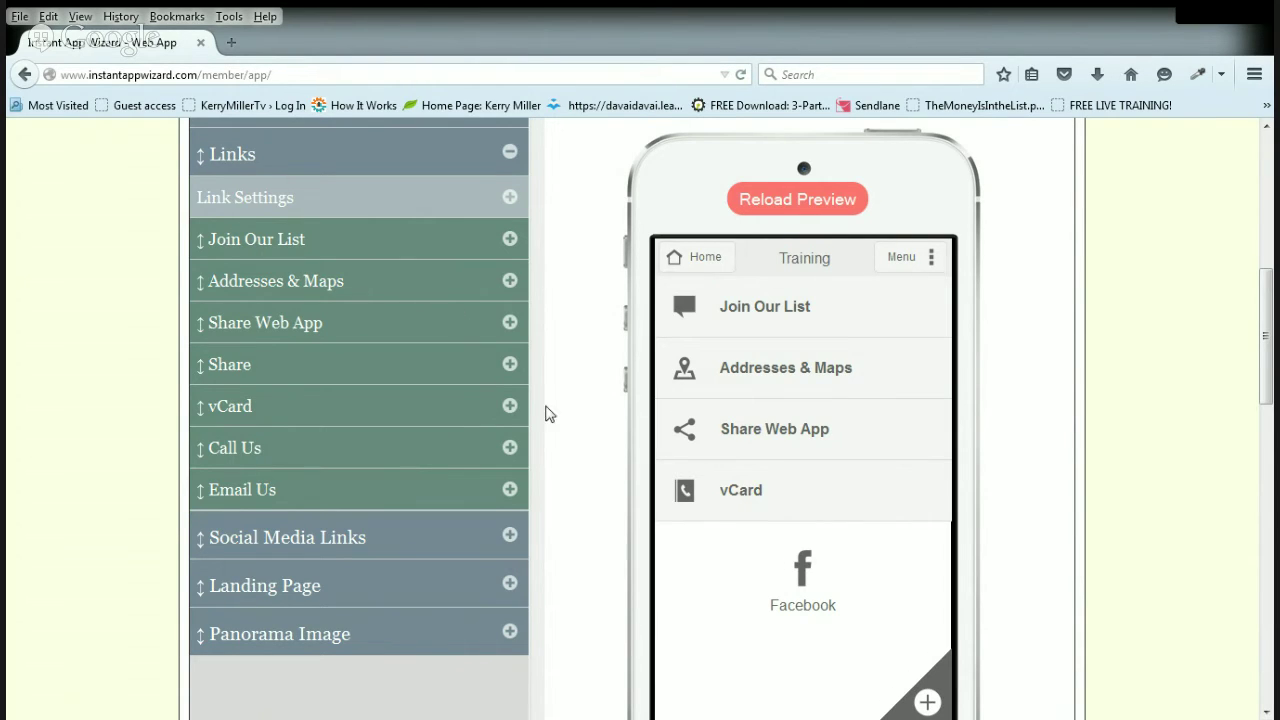
{"action": "scroll", "coordinate": [530, 427], "scroll_direction": "up", "scroll_amount": 4}
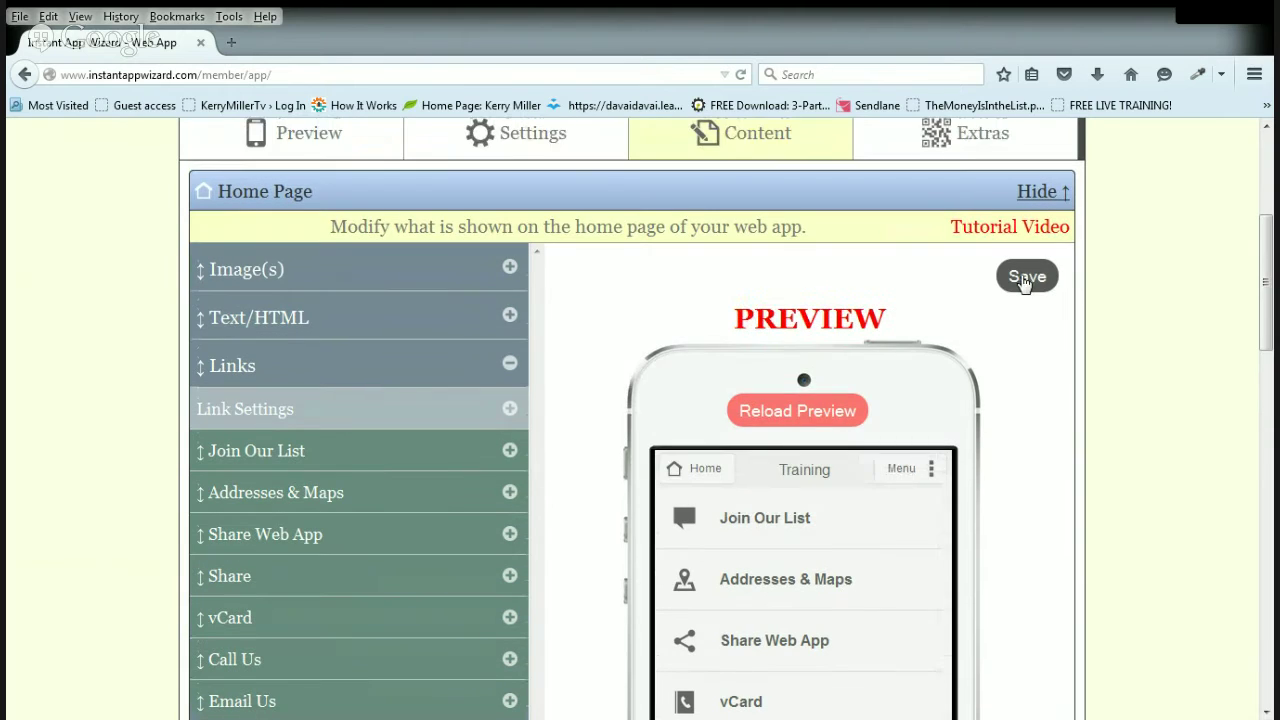
{"action": "left_click", "coordinate": [1024, 278]}
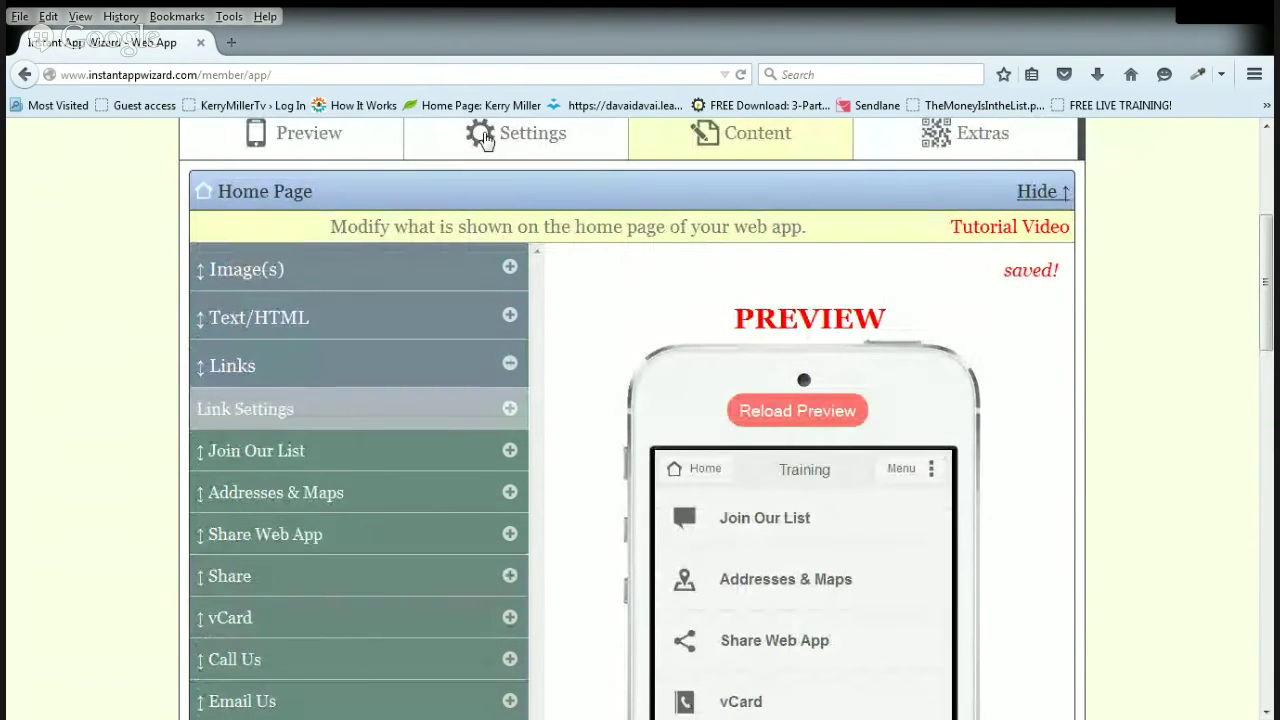
Save the app's Title & Description settings with the title Training and an empty description.
{"action": "left_click", "coordinate": [520, 145]}
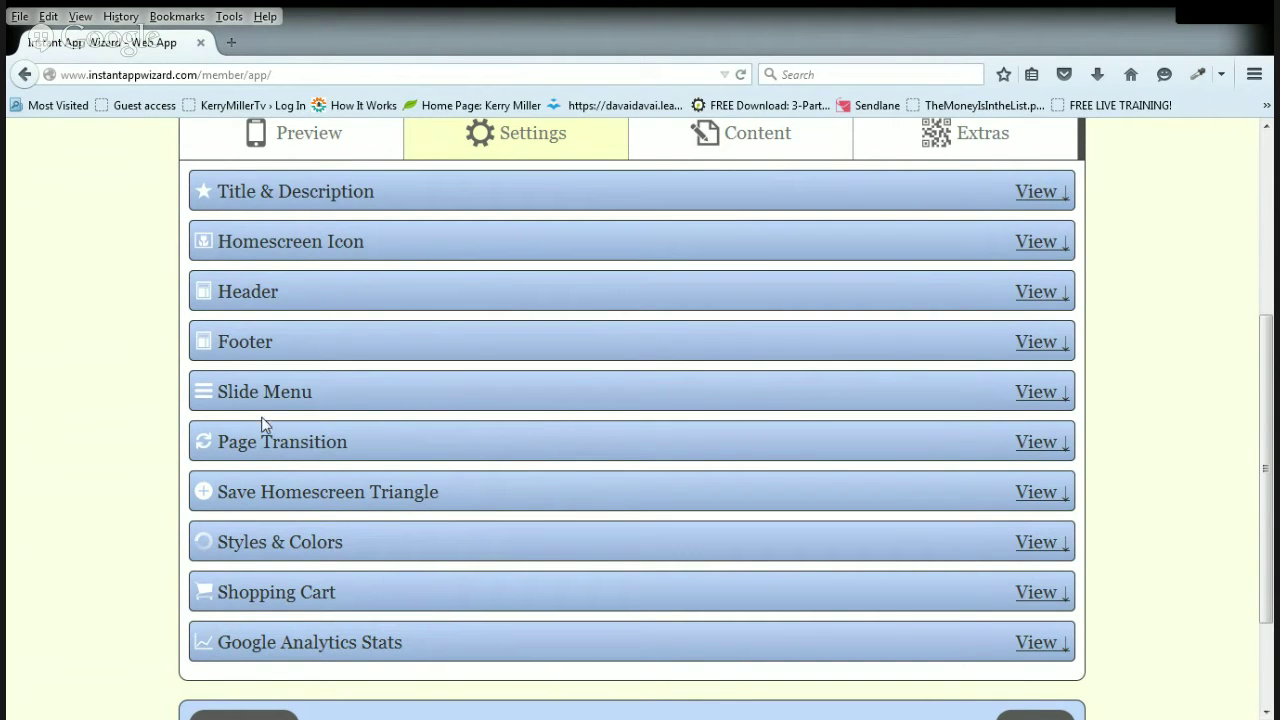
{"action": "left_click", "coordinate": [327, 199]}
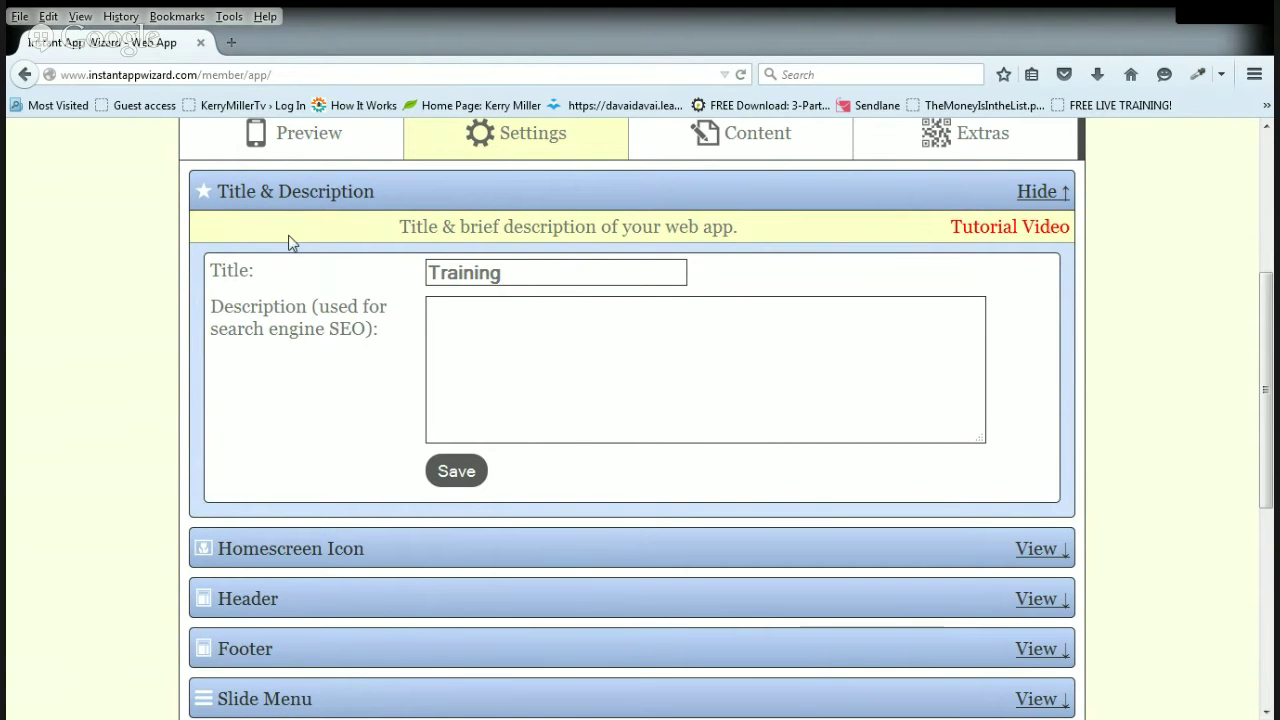
{"action": "left_click", "coordinate": [469, 478]}
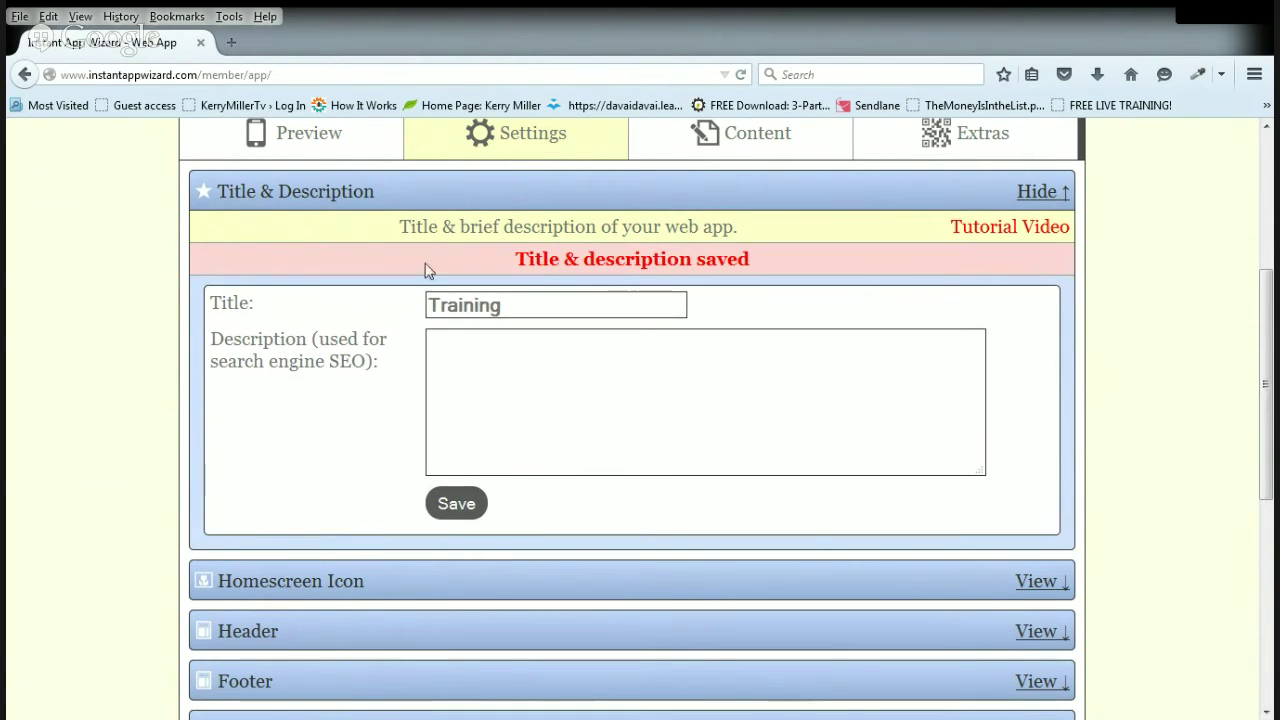
{"action": "left_click", "coordinate": [346, 198]}
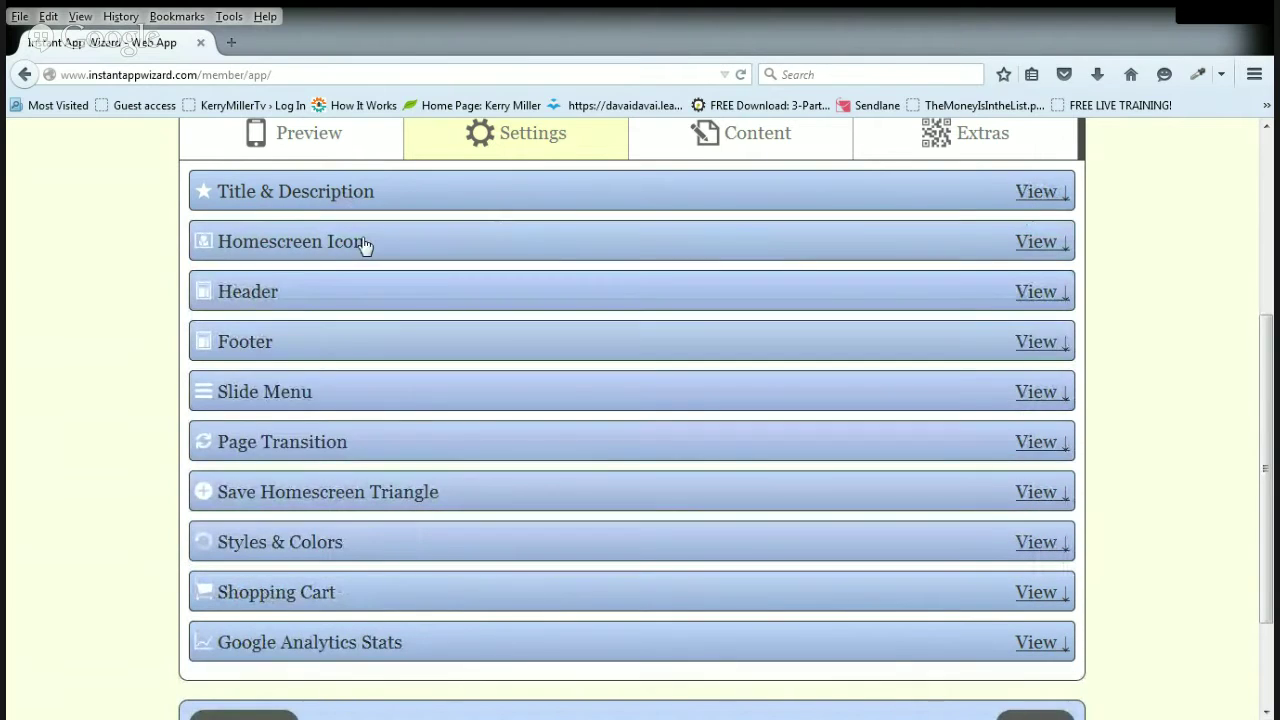
Upload the Riley's Reef logo image as the app's homescreen icon.
{"action": "left_click", "coordinate": [357, 258]}
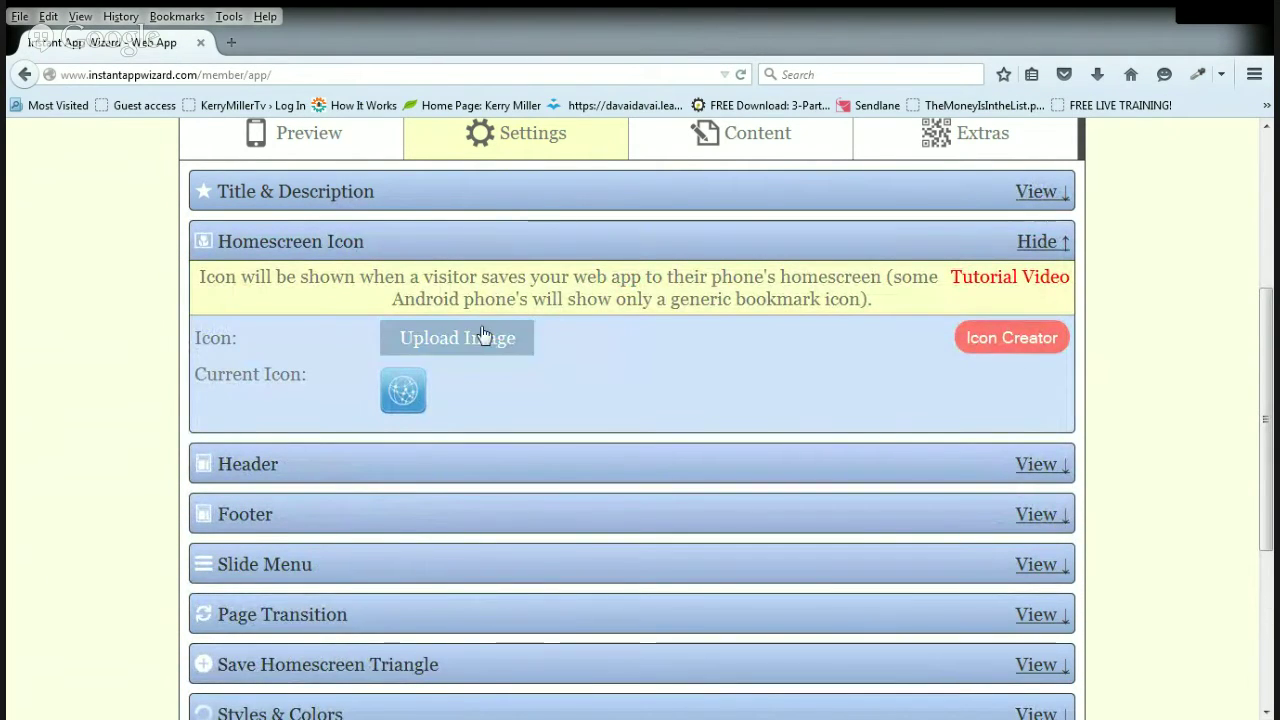
{"action": "left_click", "coordinate": [438, 345]}
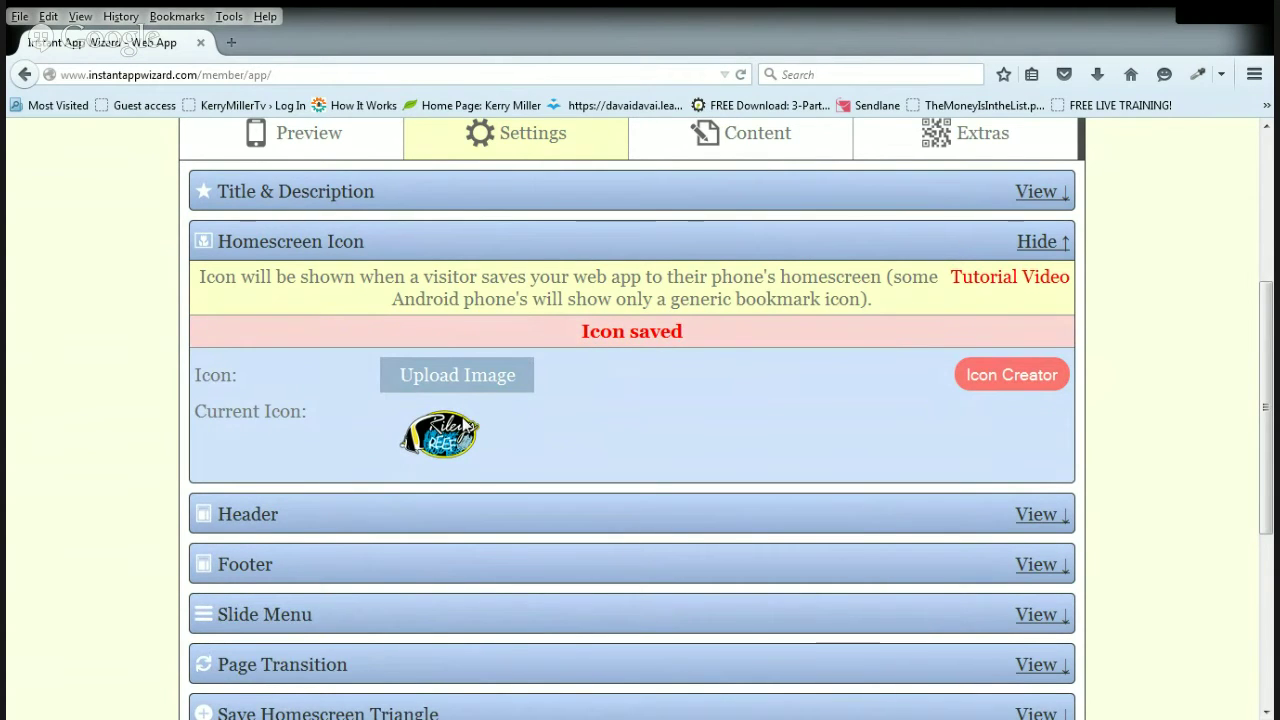
{"action": "left_click", "coordinate": [1037, 242]}
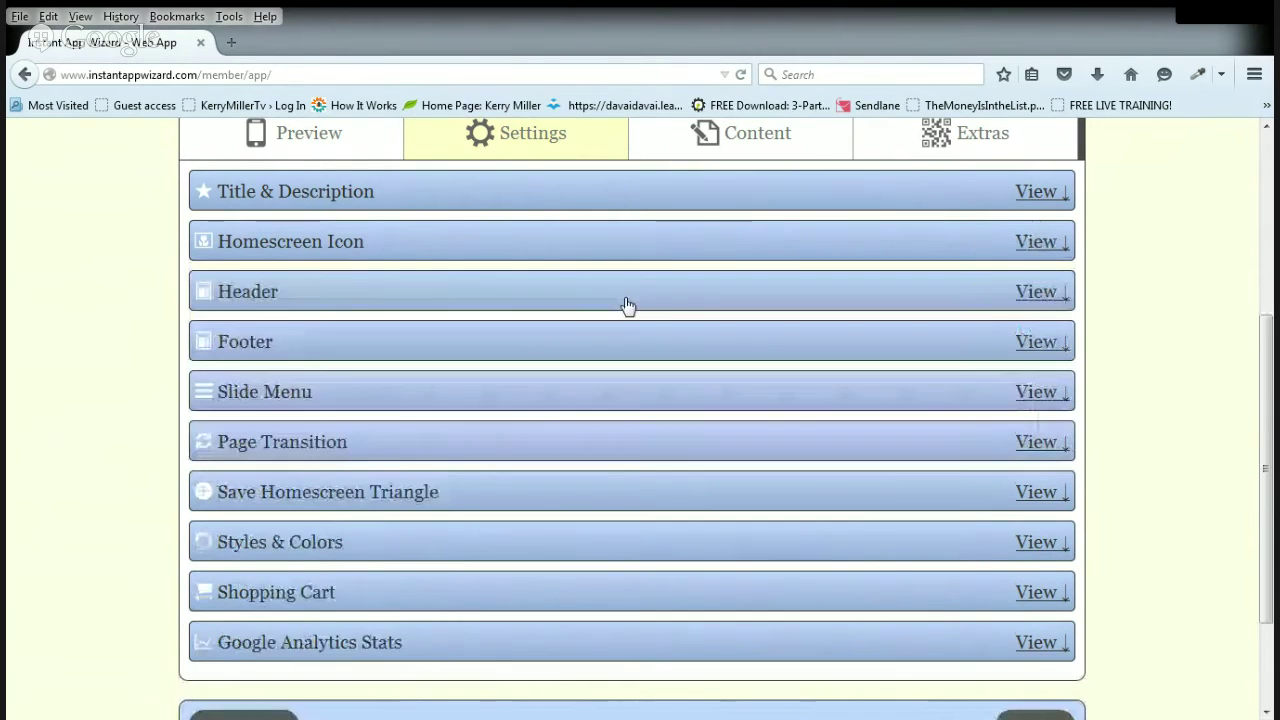
Open the app's Header section and expand its general settings for visibility and position.
{"action": "left_click", "coordinate": [408, 297]}
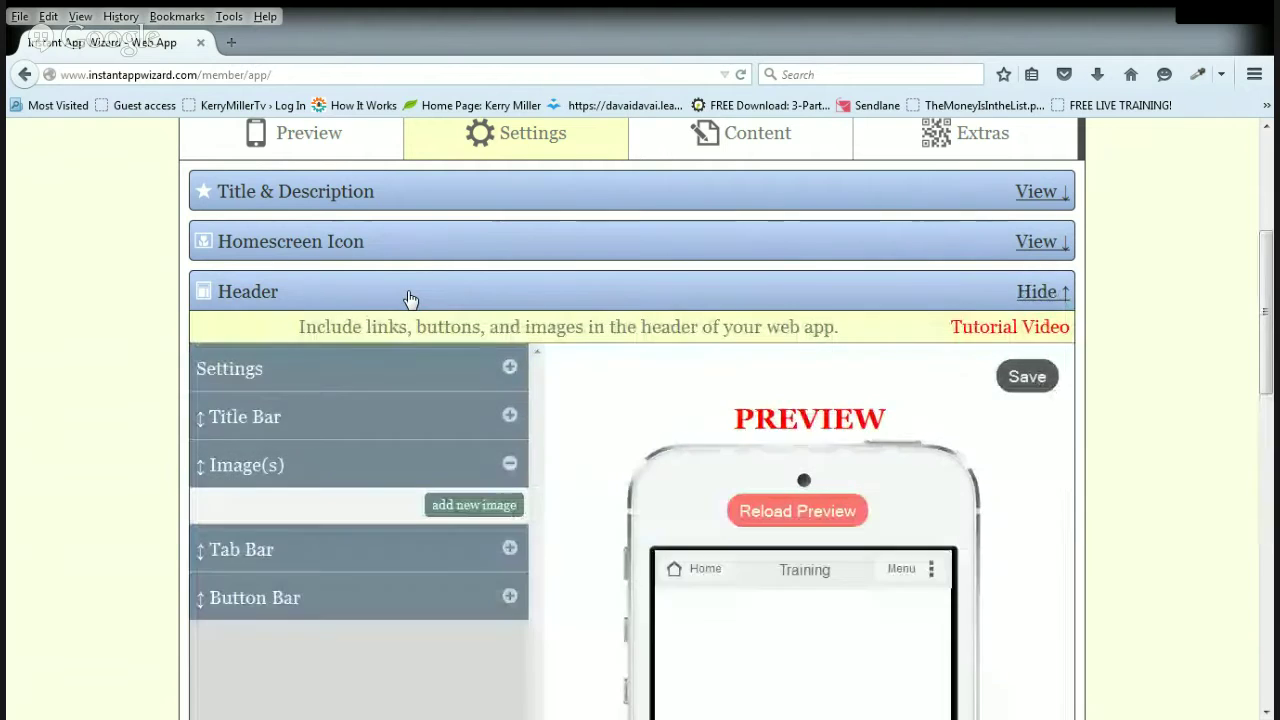
{"action": "left_click", "coordinate": [509, 464]}
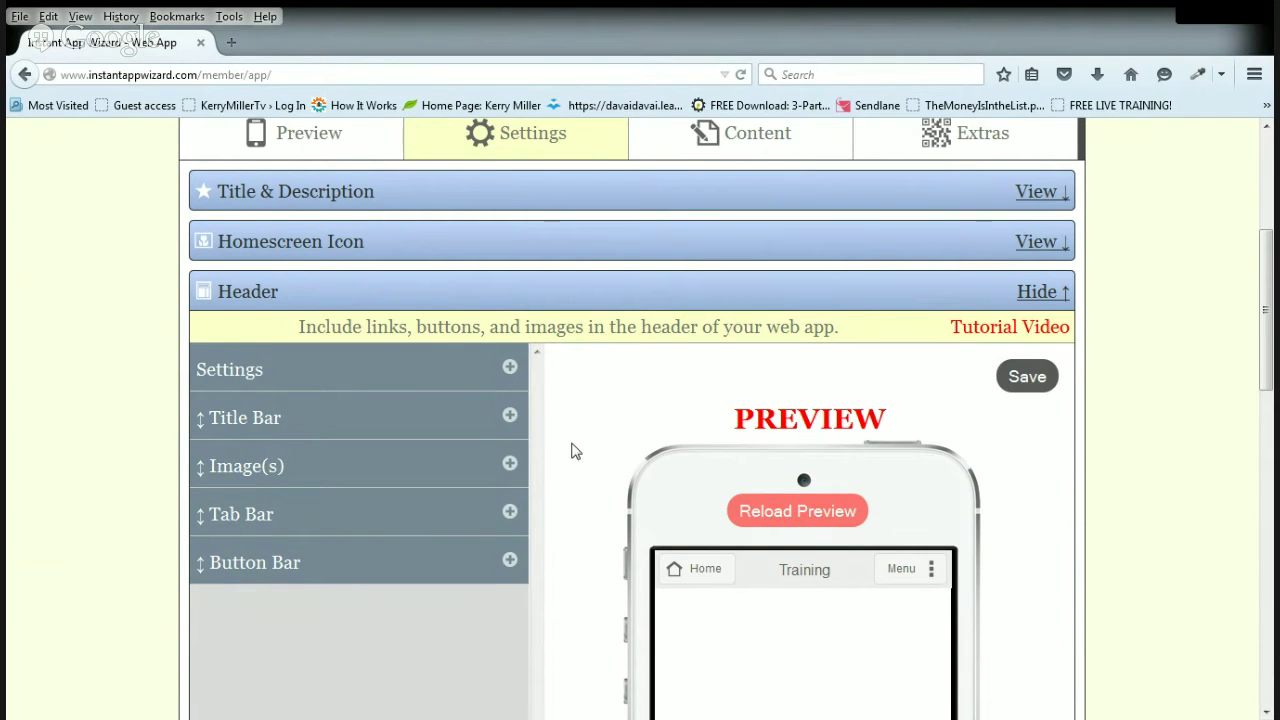
{"action": "left_click", "coordinate": [509, 369]}
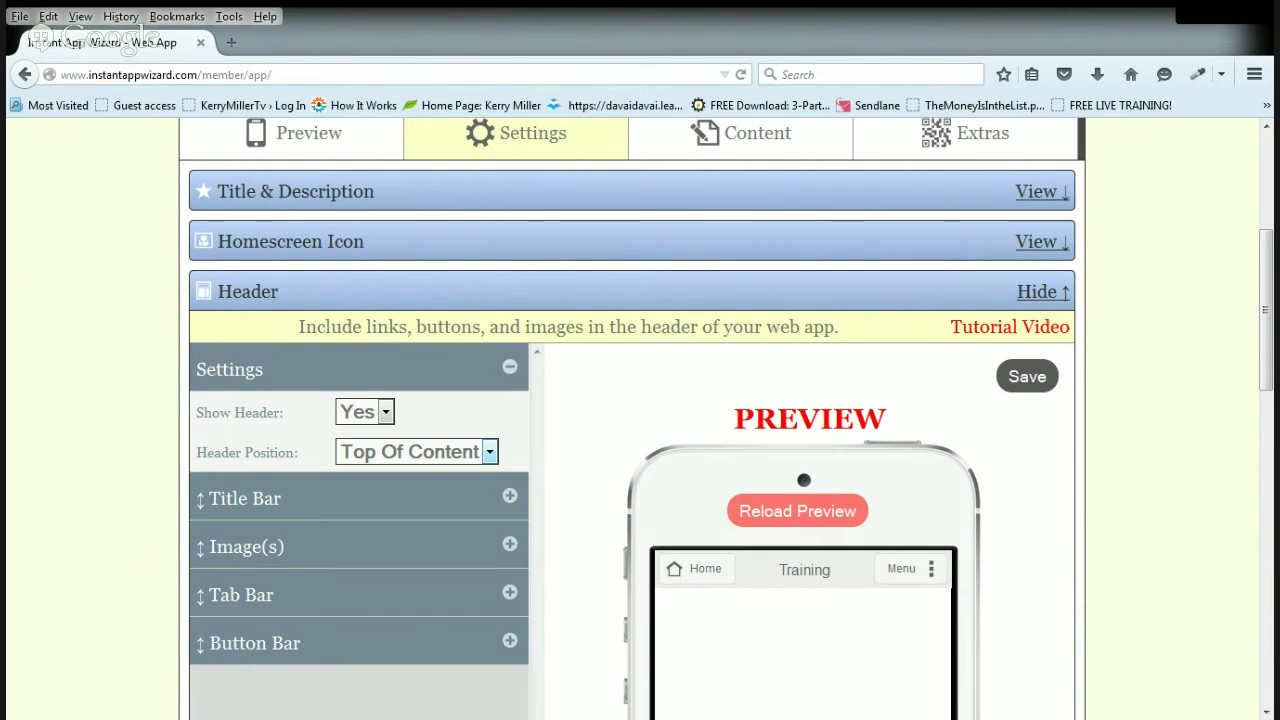
Try the Top Of Screen header position, switch back to Top Of Content and compare how the preview scrolls.
{"action": "scroll", "coordinate": [1130, 570], "scroll_direction": "down", "scroll_amount": 3}
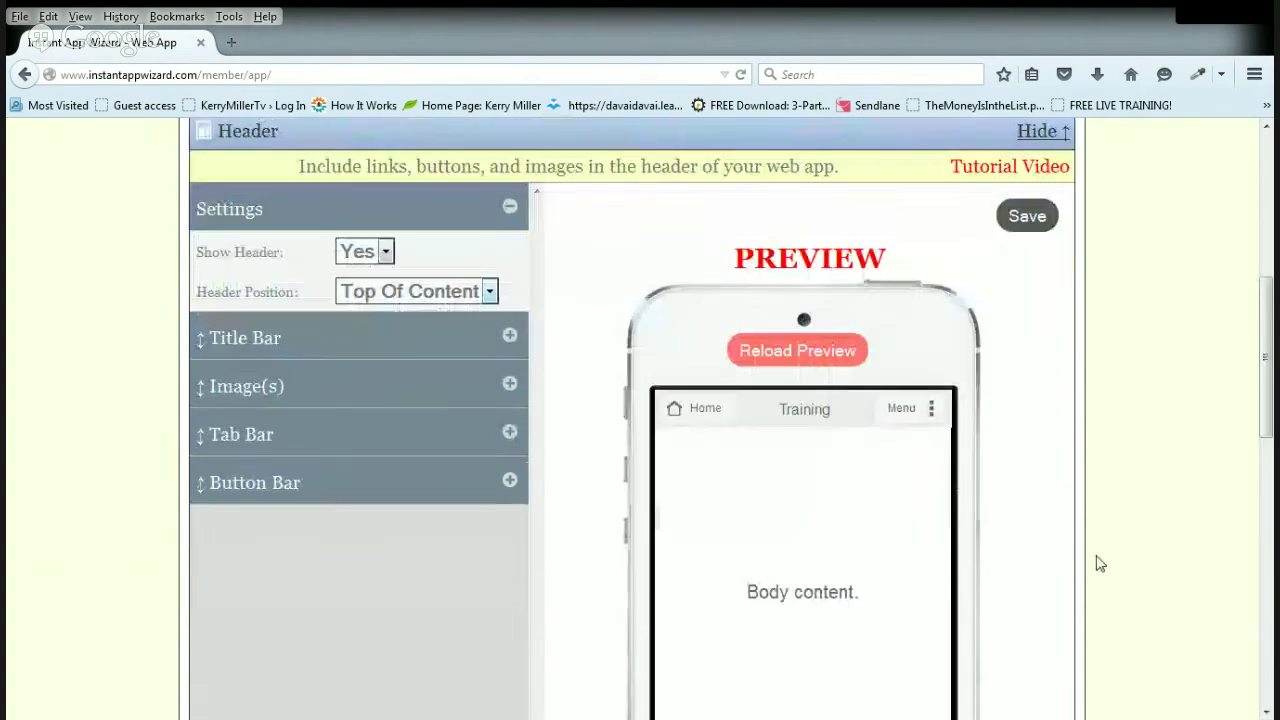
{"action": "left_click", "coordinate": [797, 300]}
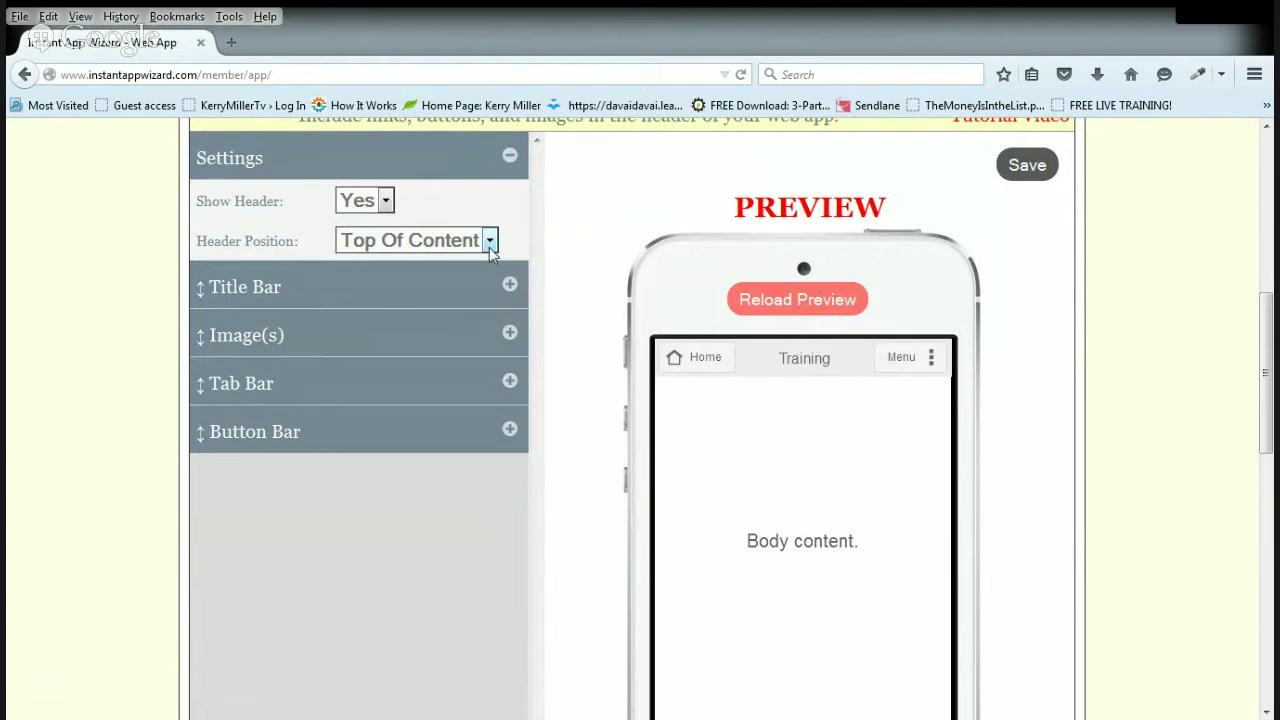
{"action": "left_click", "coordinate": [466, 296]}
{"action": "scroll", "coordinate": [851, 501], "scroll_direction": "down", "scroll_amount": 5}
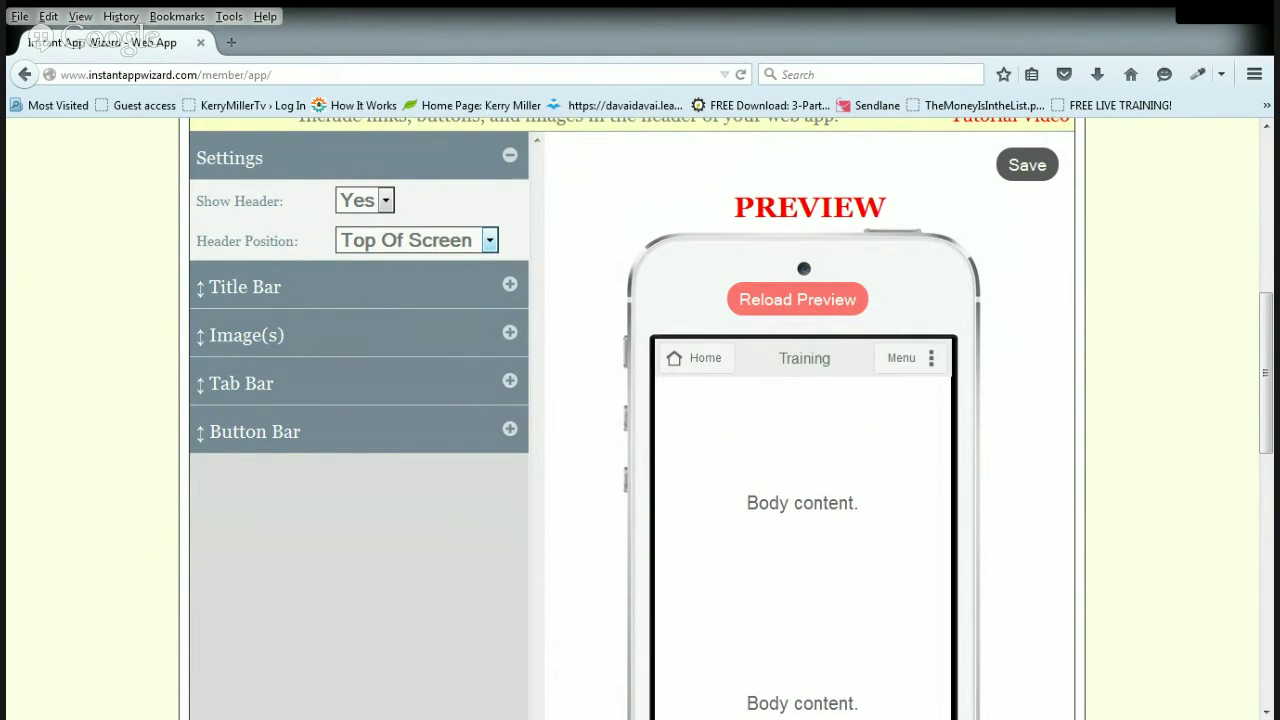
{"action": "left_click", "coordinate": [460, 269]}
{"action": "scroll", "coordinate": [811, 491], "scroll_direction": "down", "scroll_amount": 4}
{"action": "scroll", "coordinate": [811, 491], "scroll_direction": "up", "scroll_amount": 4}
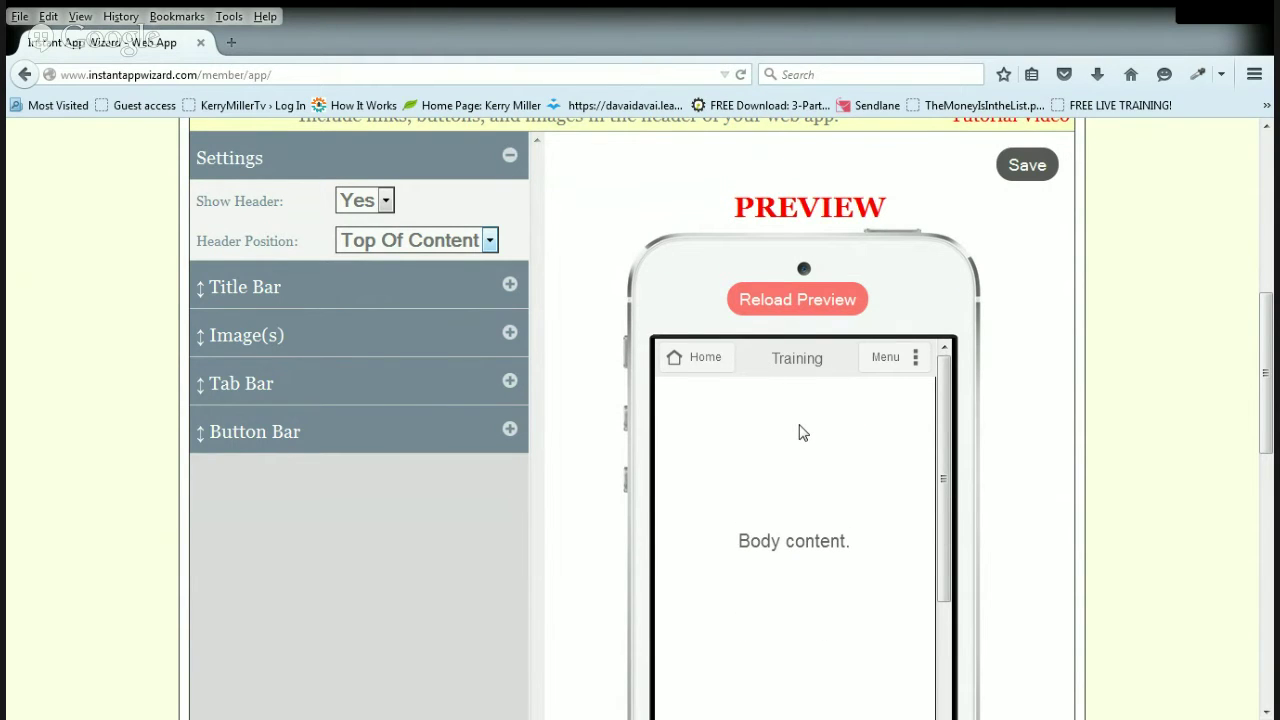
{"action": "scroll", "coordinate": [800, 432], "scroll_direction": "down", "scroll_amount": 3}
{"action": "scroll", "coordinate": [791, 429], "scroll_direction": "up", "scroll_amount": 3}
{"action": "scroll", "coordinate": [497, 288], "scroll_direction": "up", "scroll_amount": 4}
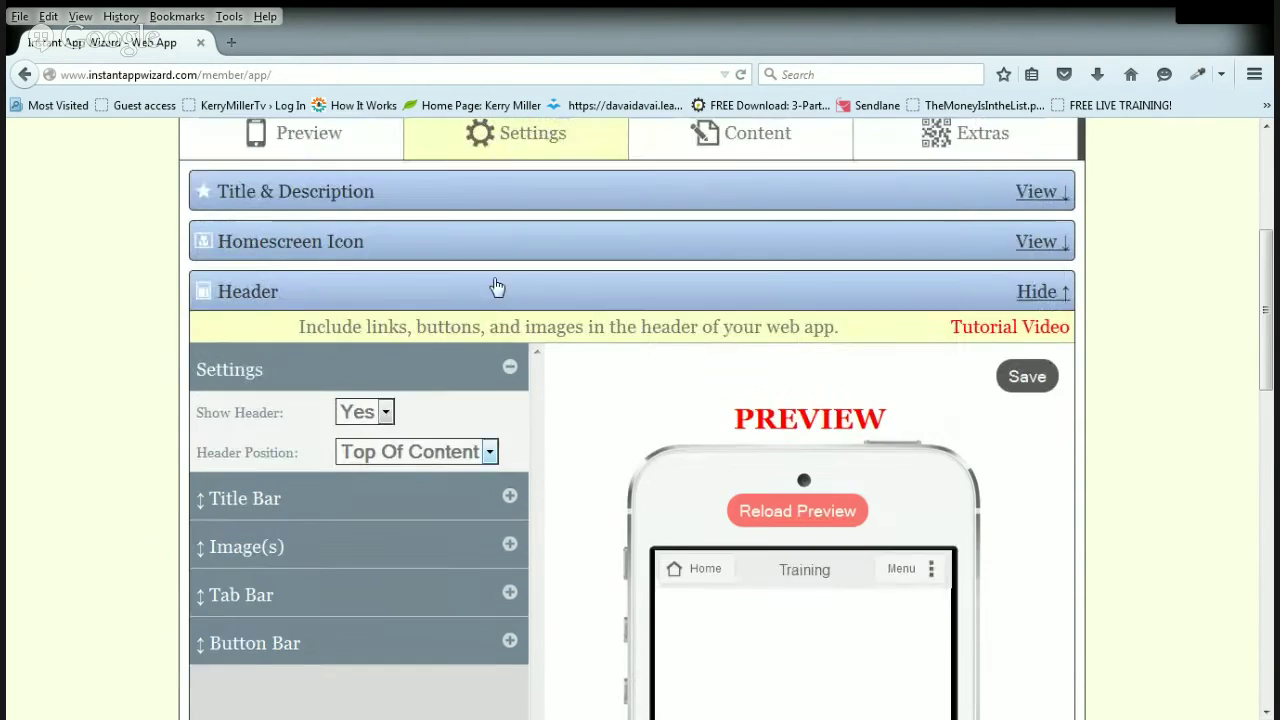
Set the header position to Top Of Screen and scroll the preview's body content to check it.
{"action": "left_click", "coordinate": [489, 452]}
{"action": "left_click", "coordinate": [468, 490]}
{"action": "scroll", "coordinate": [777, 433], "scroll_direction": "down", "scroll_amount": 3}
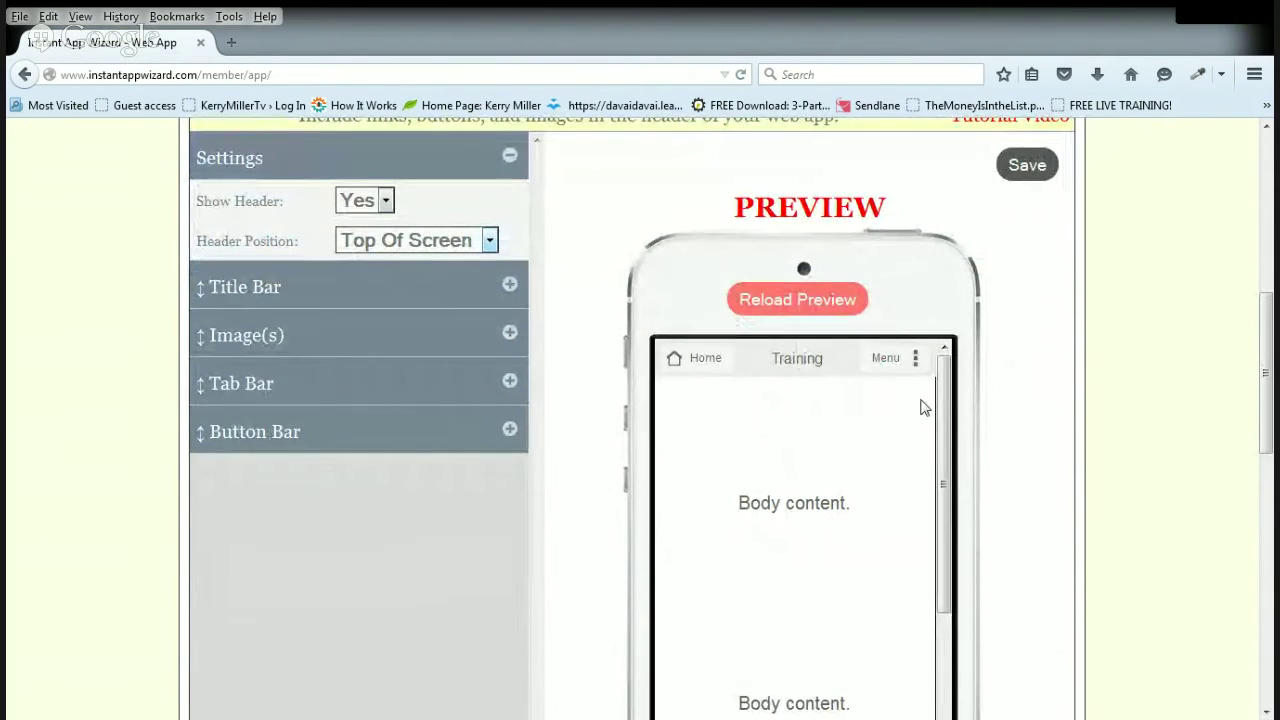
{"action": "left_click_drag", "start_coordinate": [945, 398], "coordinate": [934, 491]}
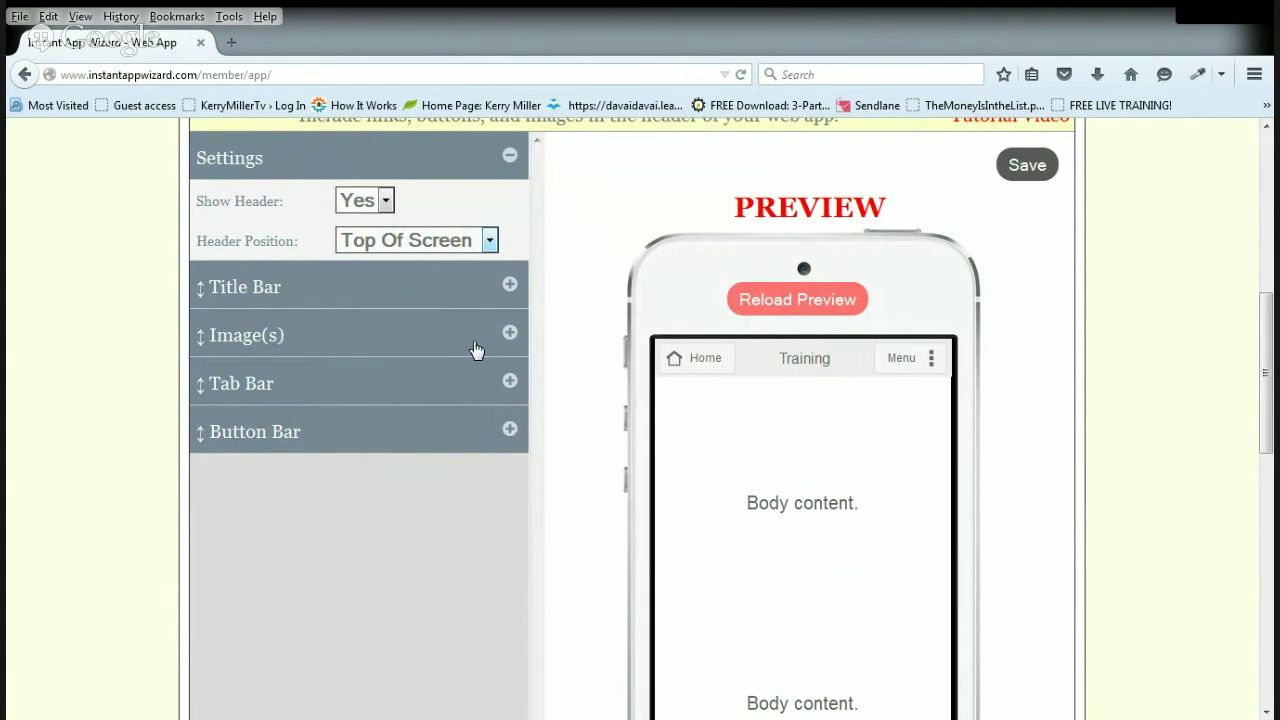
Set the header's title bar to show on None (hidden) and save the header.
{"action": "left_click", "coordinate": [509, 333]}
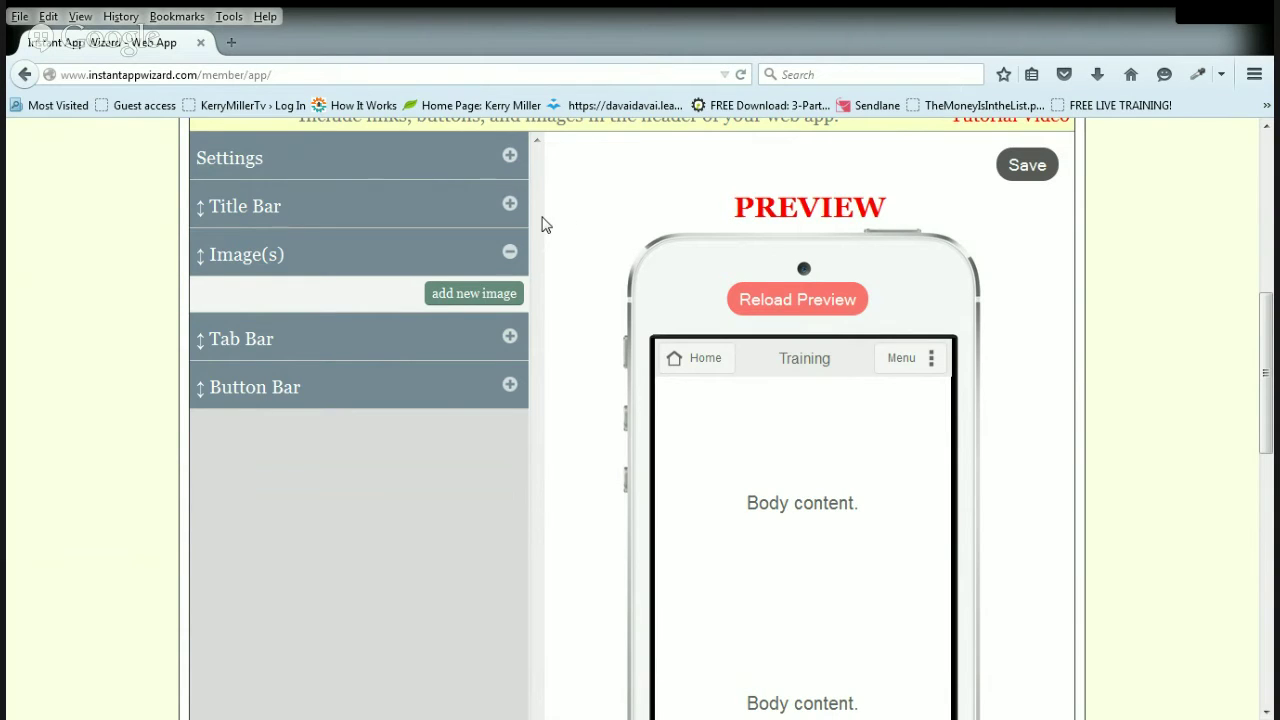
{"action": "left_click", "coordinate": [509, 206]}
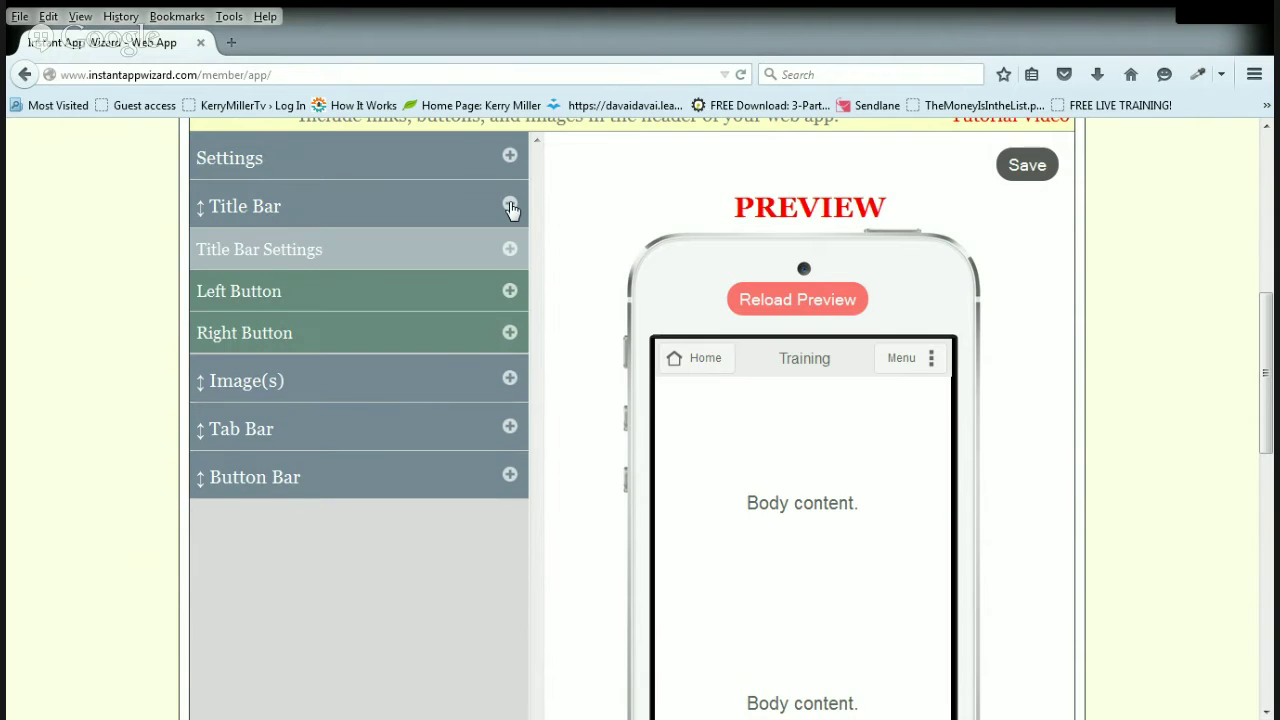
{"action": "left_click", "coordinate": [509, 249]}
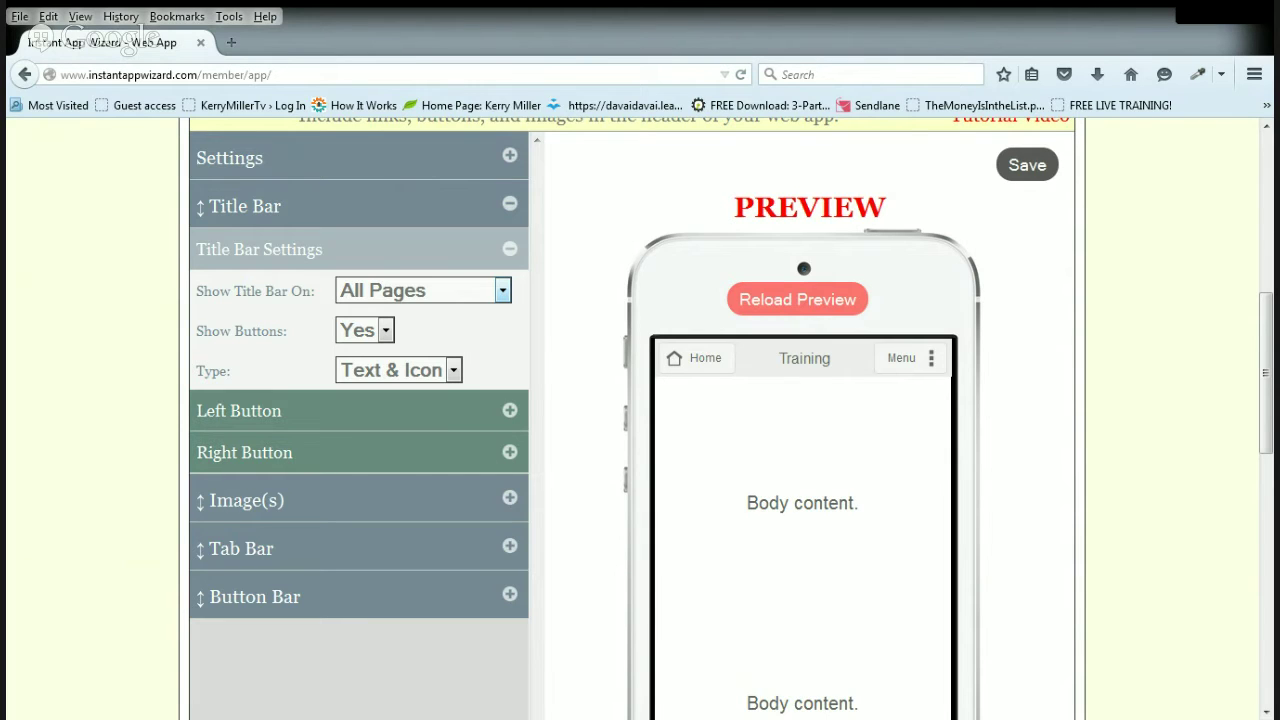
{"action": "left_click", "coordinate": [443, 393]}
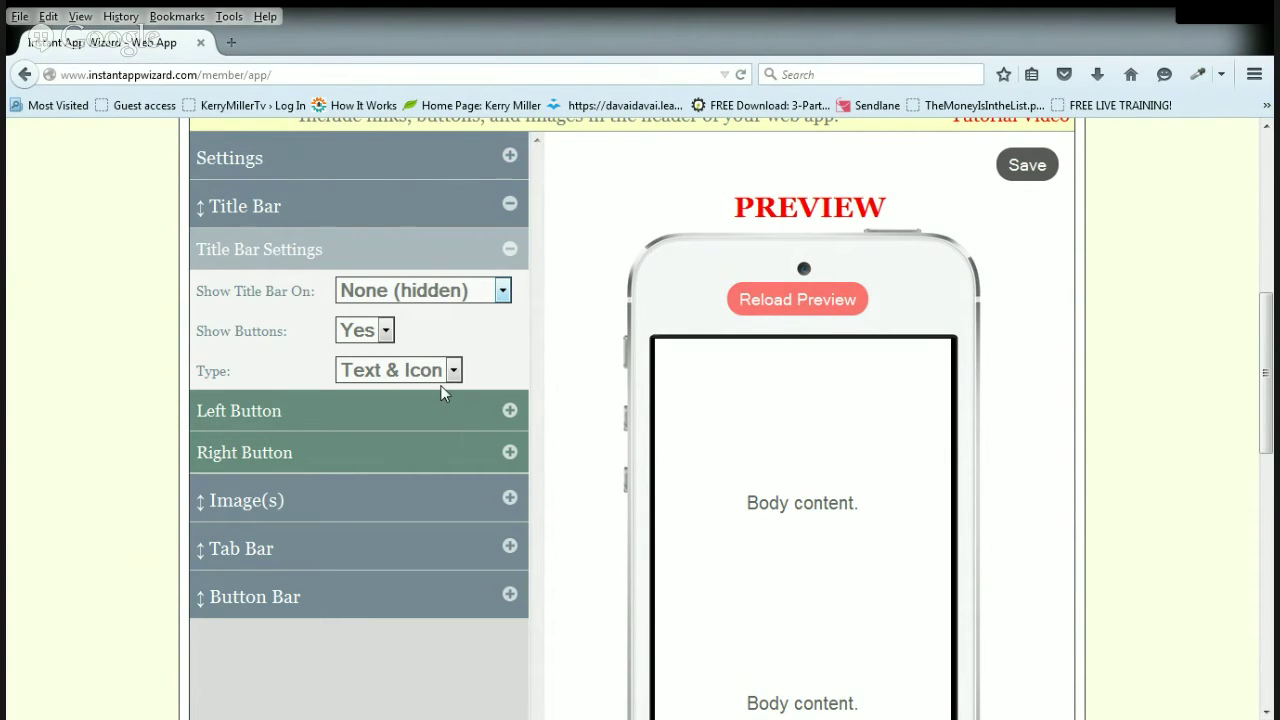
{"action": "left_click", "coordinate": [1022, 167]}
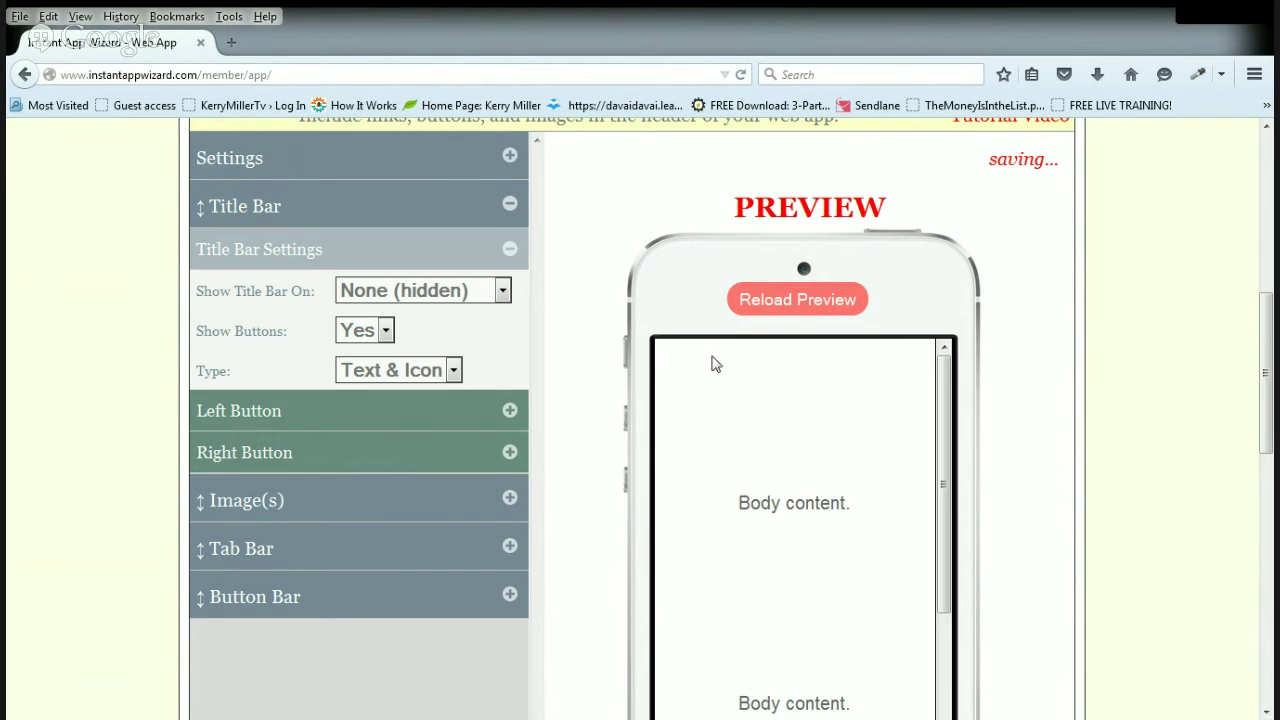
Upload the Riley's Reef logo as a new header image with no linked page and save the header.
{"action": "left_click", "coordinate": [509, 497]}
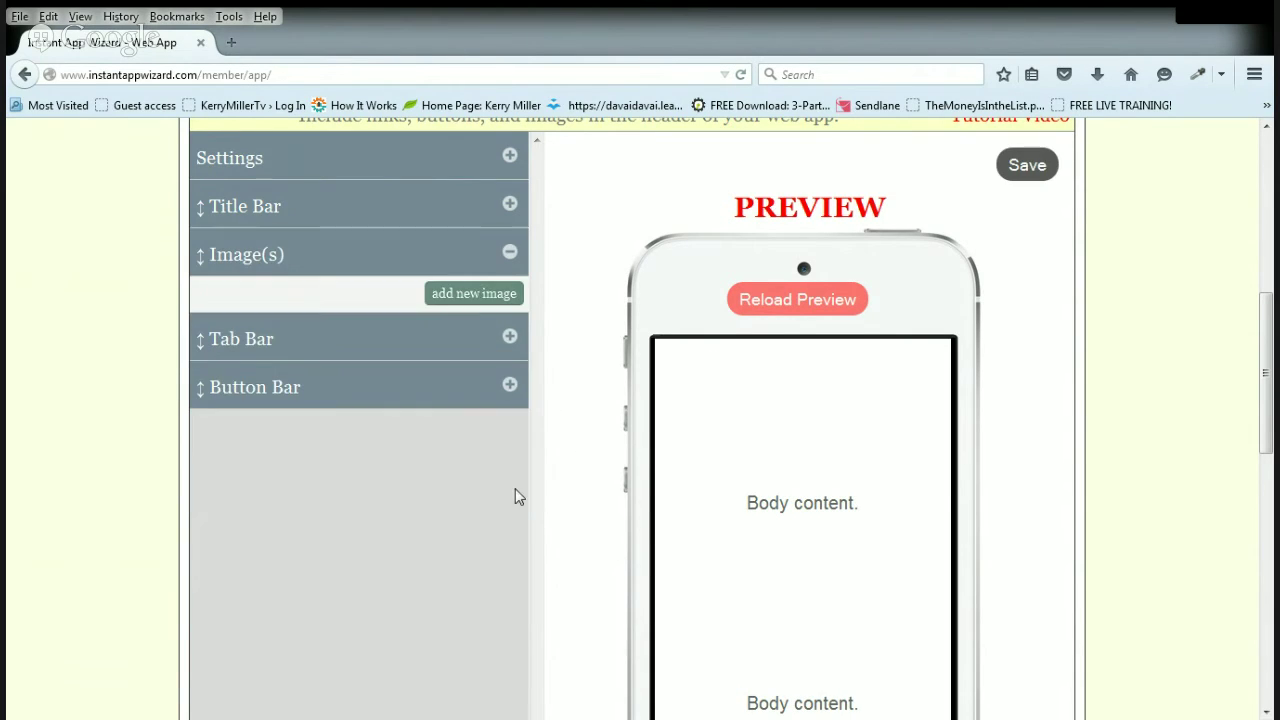
{"action": "left_click", "coordinate": [474, 294]}
{"action": "left_click", "coordinate": [429, 382]}
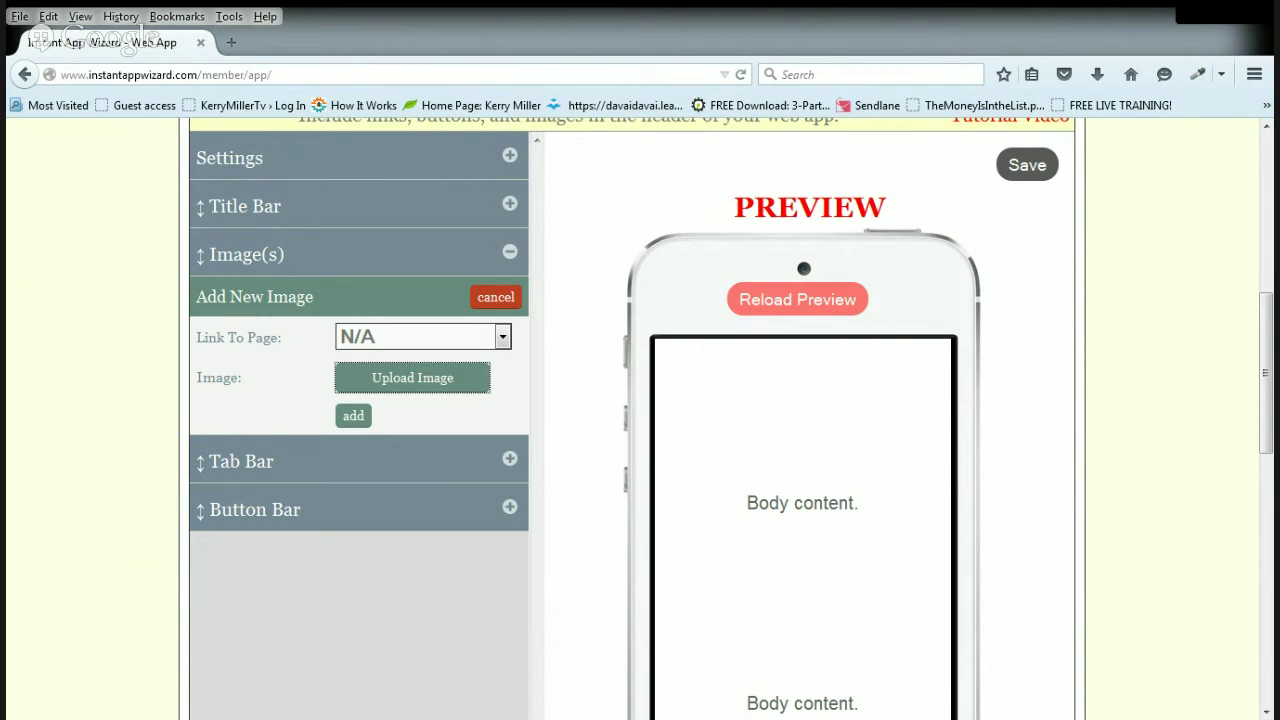
{"action": "left_click", "coordinate": [360, 516]}
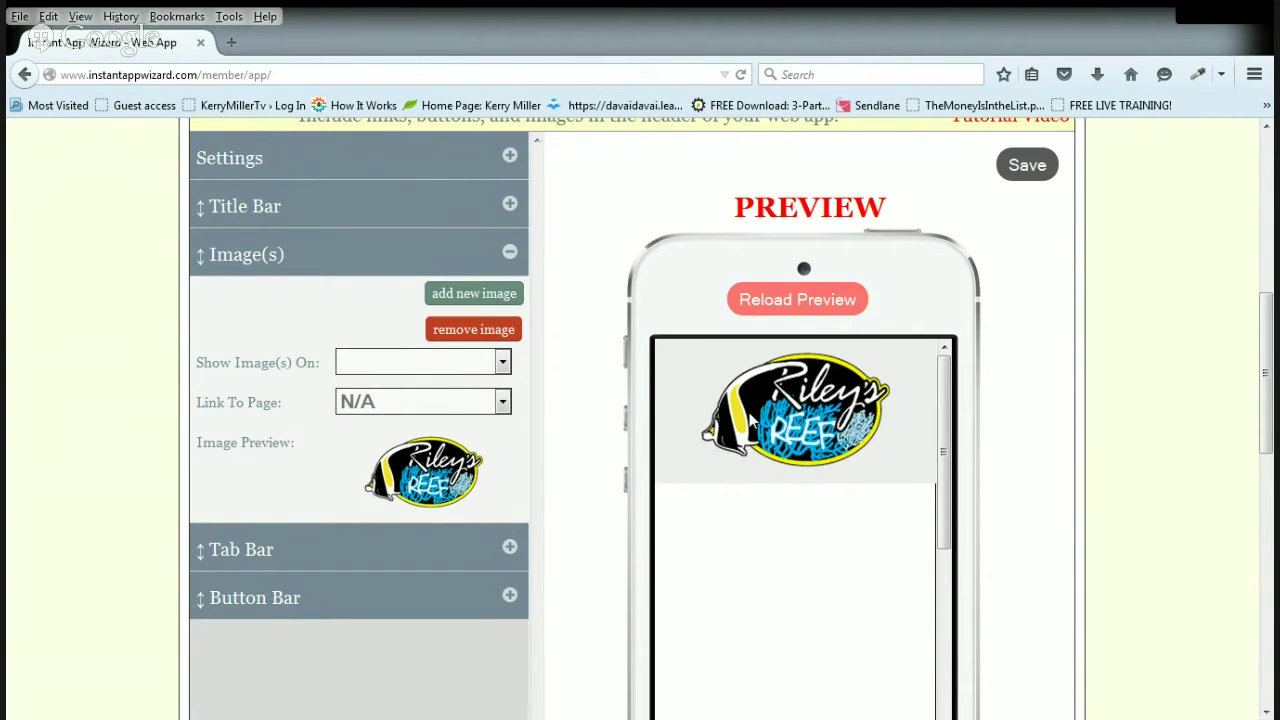
{"action": "left_click", "coordinate": [502, 365]}
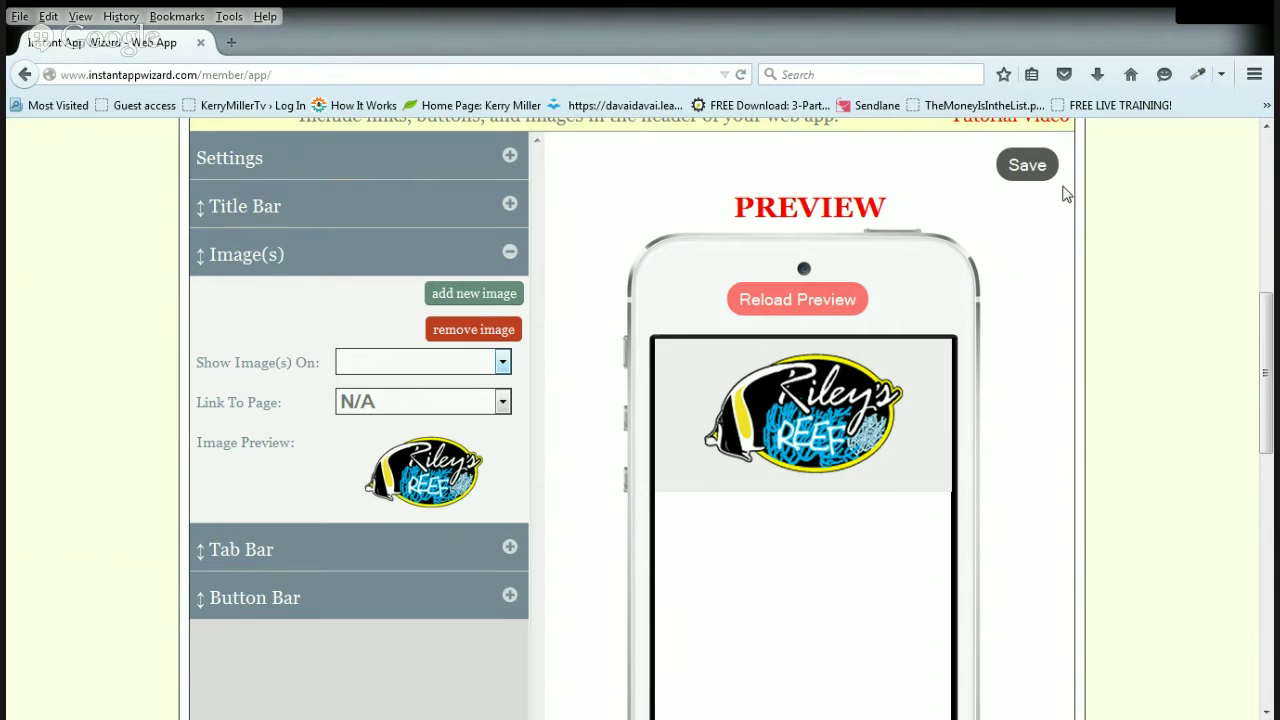
{"action": "left_click", "coordinate": [1028, 167]}
Set the header position to Top Of Content and save the header.
{"action": "left_click", "coordinate": [510, 155]}
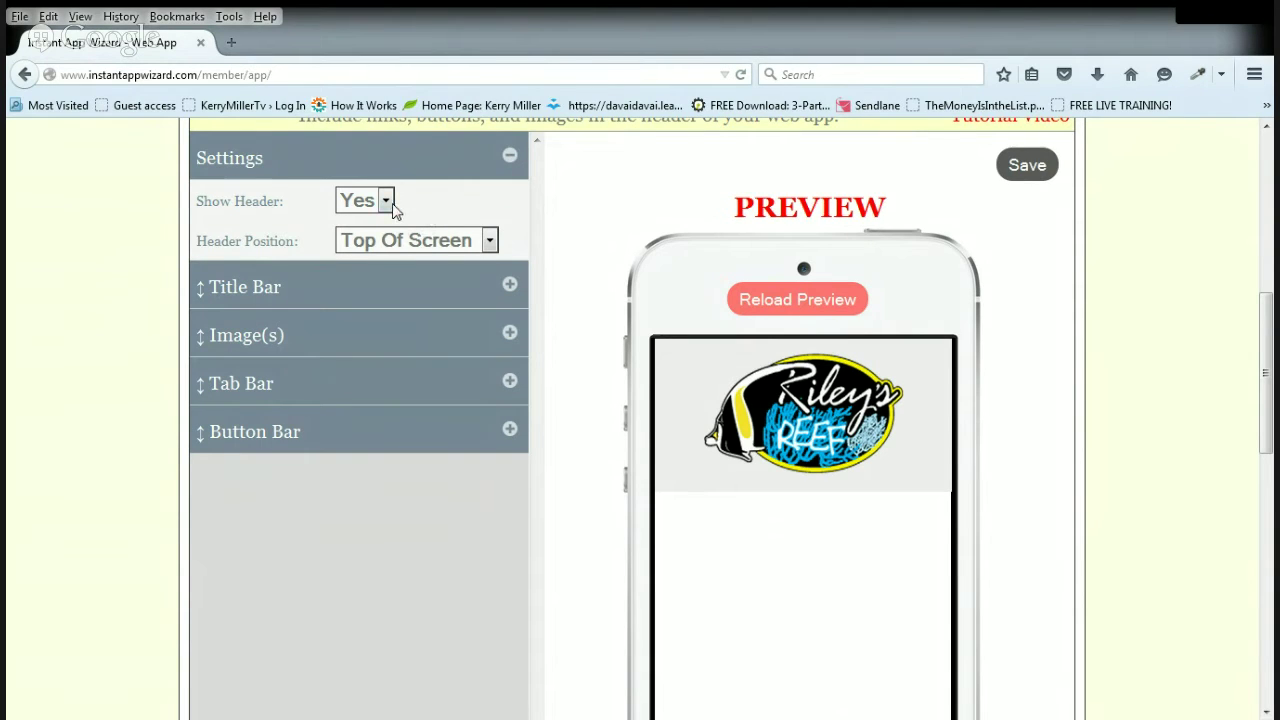
{"action": "left_click", "coordinate": [489, 240]}
{"action": "left_click", "coordinate": [470, 272]}
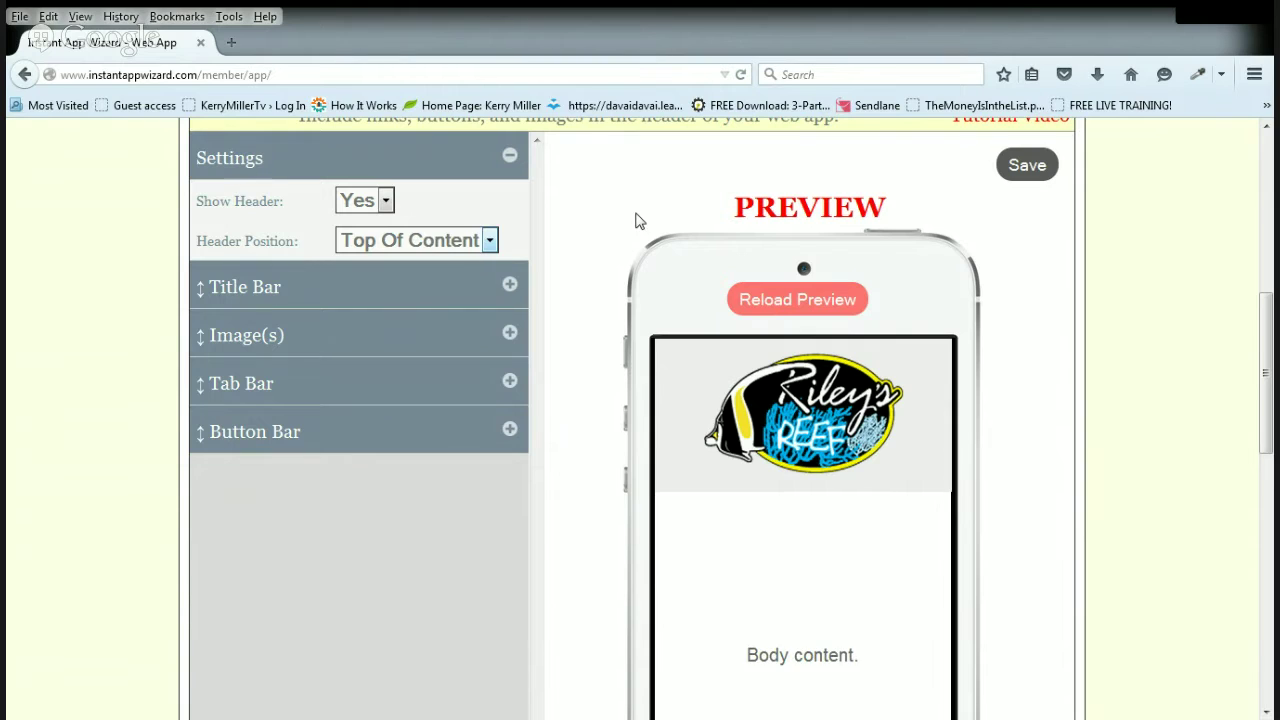
{"action": "left_click", "coordinate": [1046, 166]}
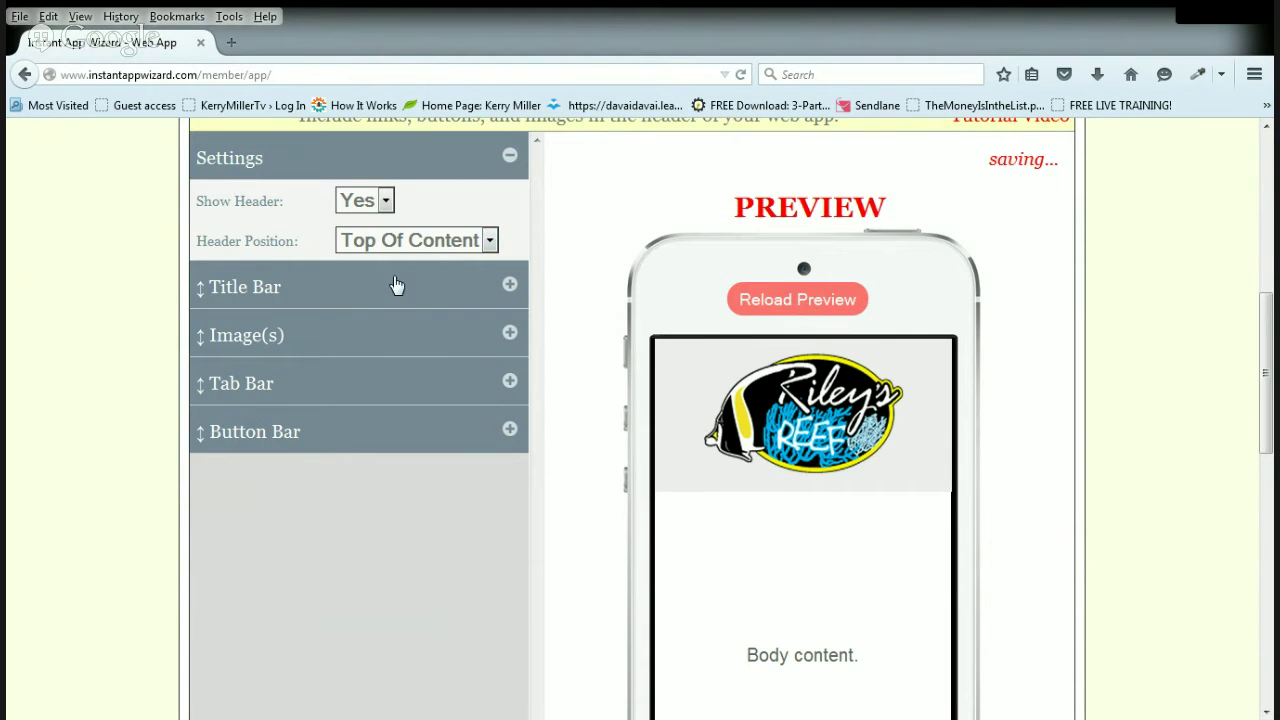
{"action": "left_click", "coordinate": [509, 382]}
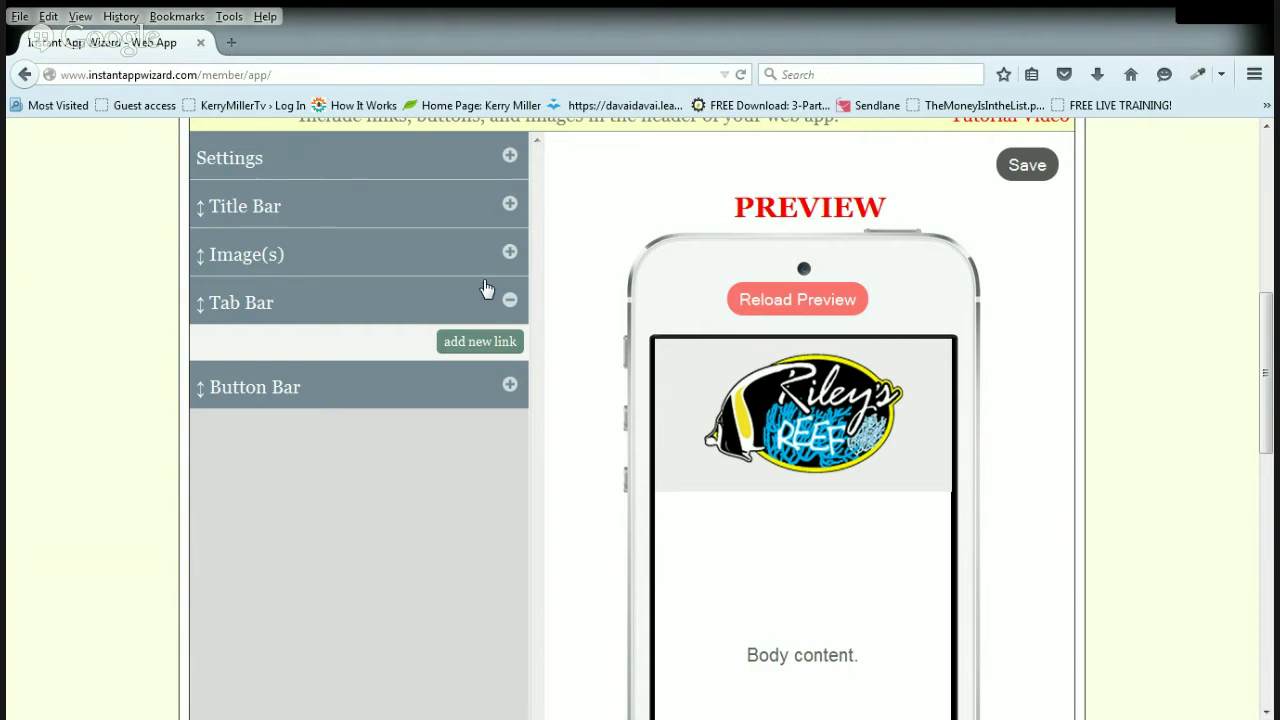
{"action": "left_click", "coordinate": [502, 344]}
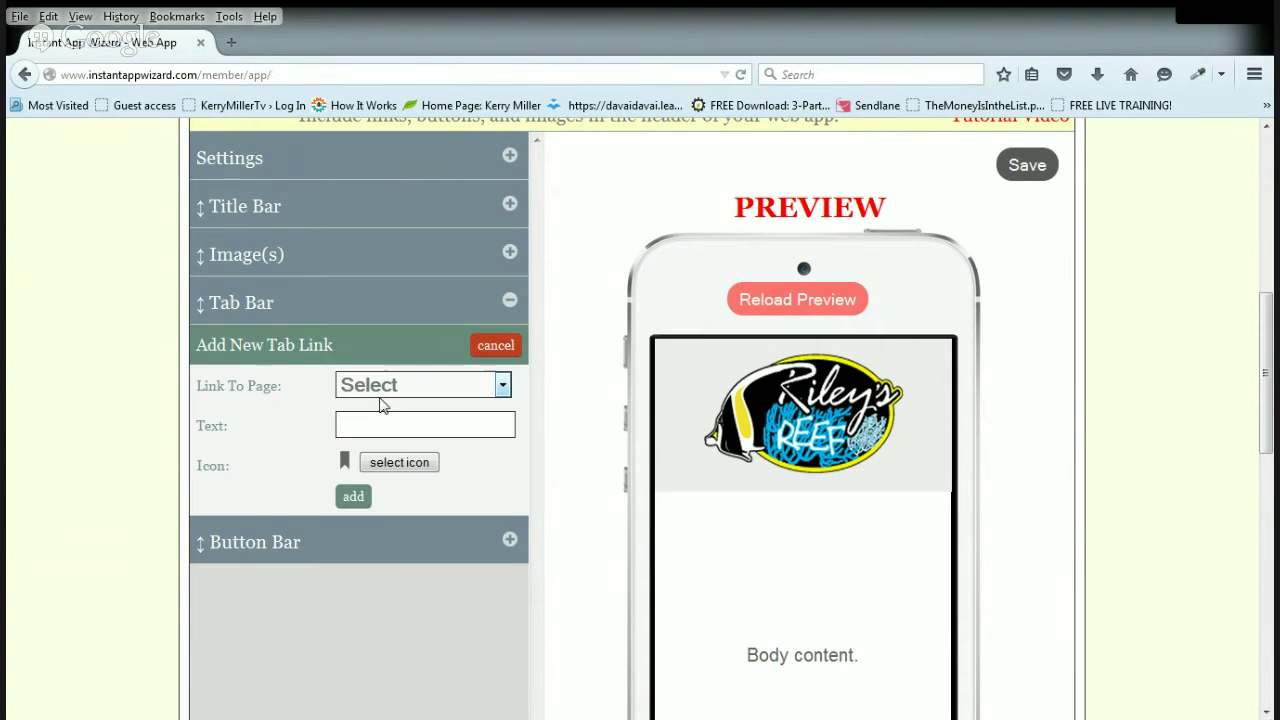
{"action": "left_click", "coordinate": [508, 302]}
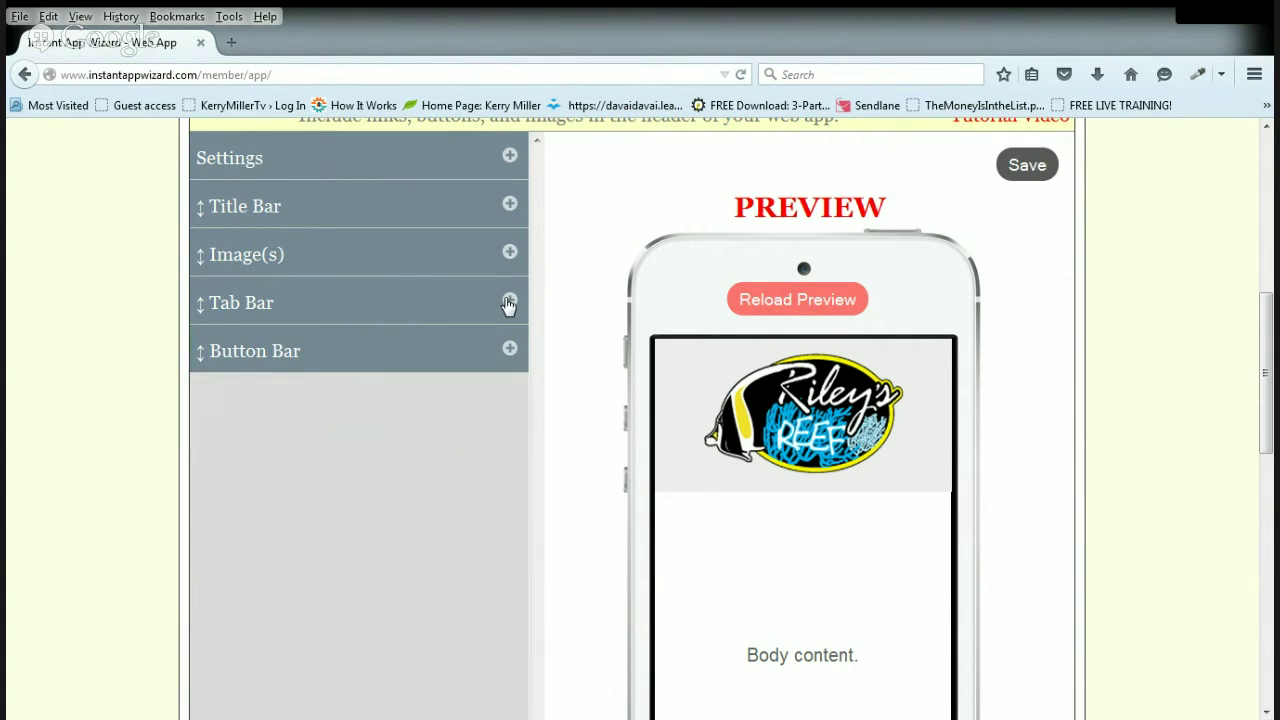
Add a Call Us button linked to the Call Us page in the header's button bar.
{"action": "left_click", "coordinate": [510, 350]}
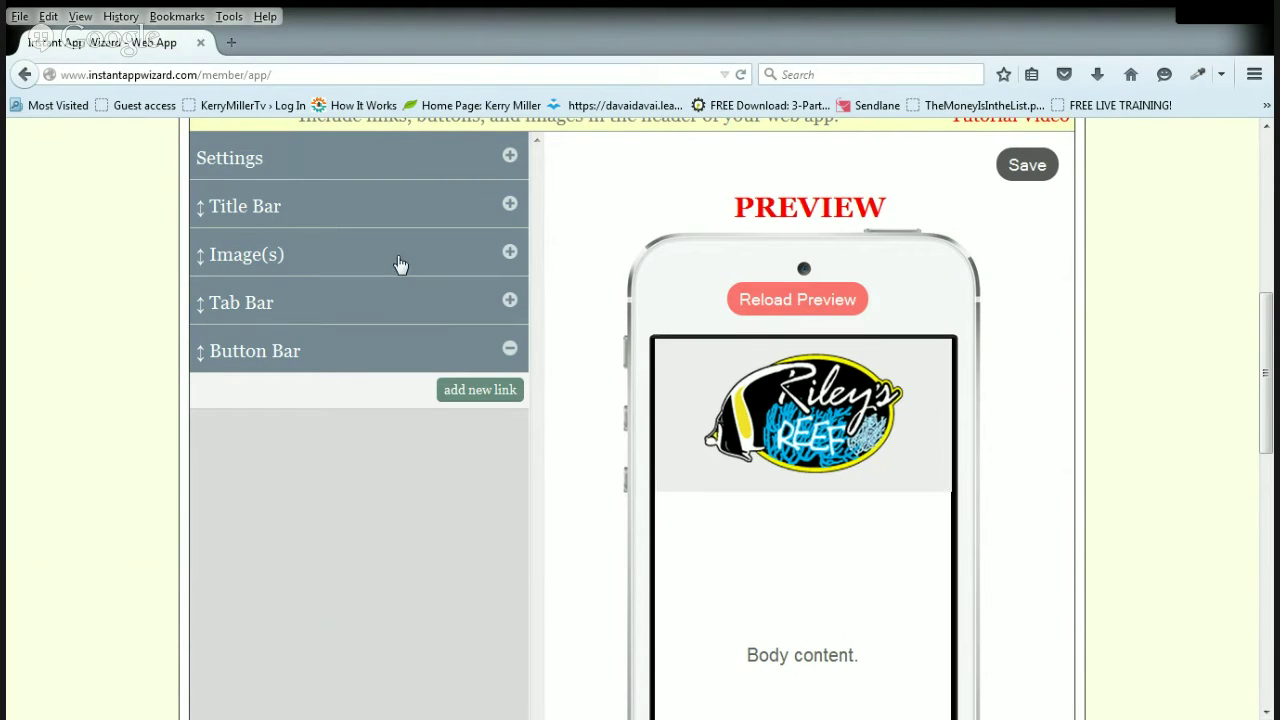
{"action": "left_click", "coordinate": [470, 391]}
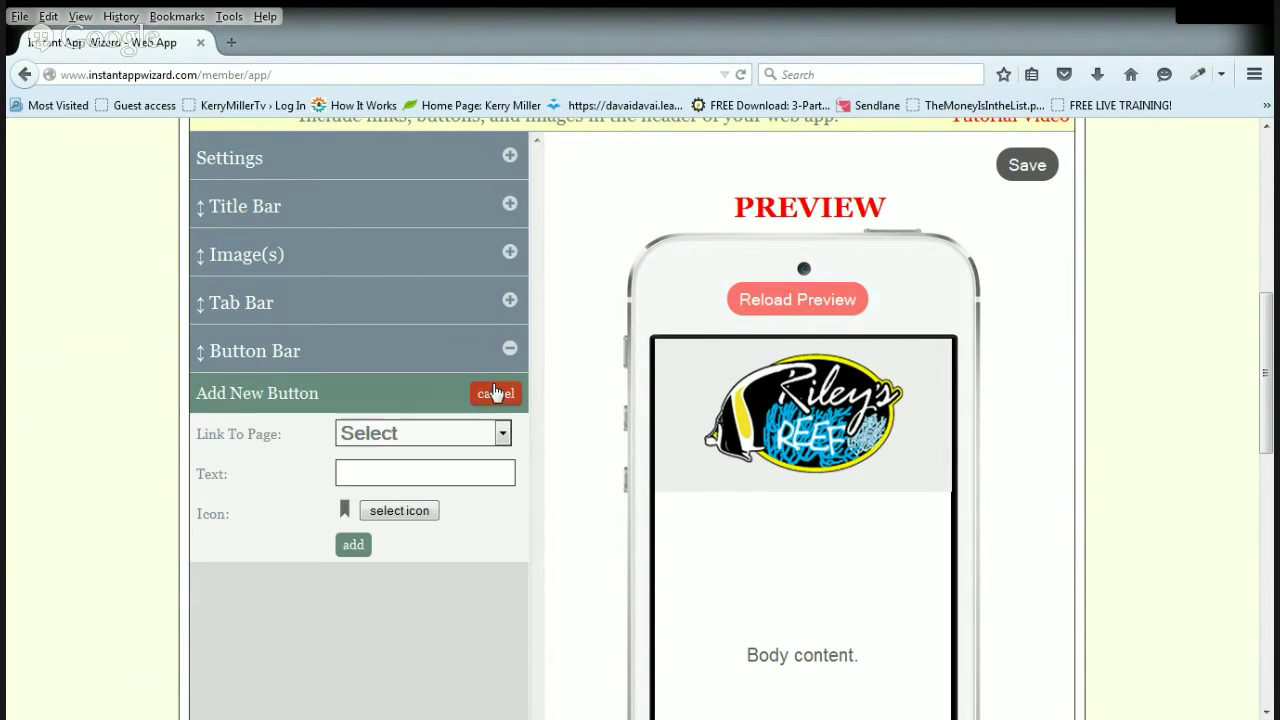
{"action": "scroll", "coordinate": [551, 391], "scroll_direction": "down", "scroll_amount": 3}
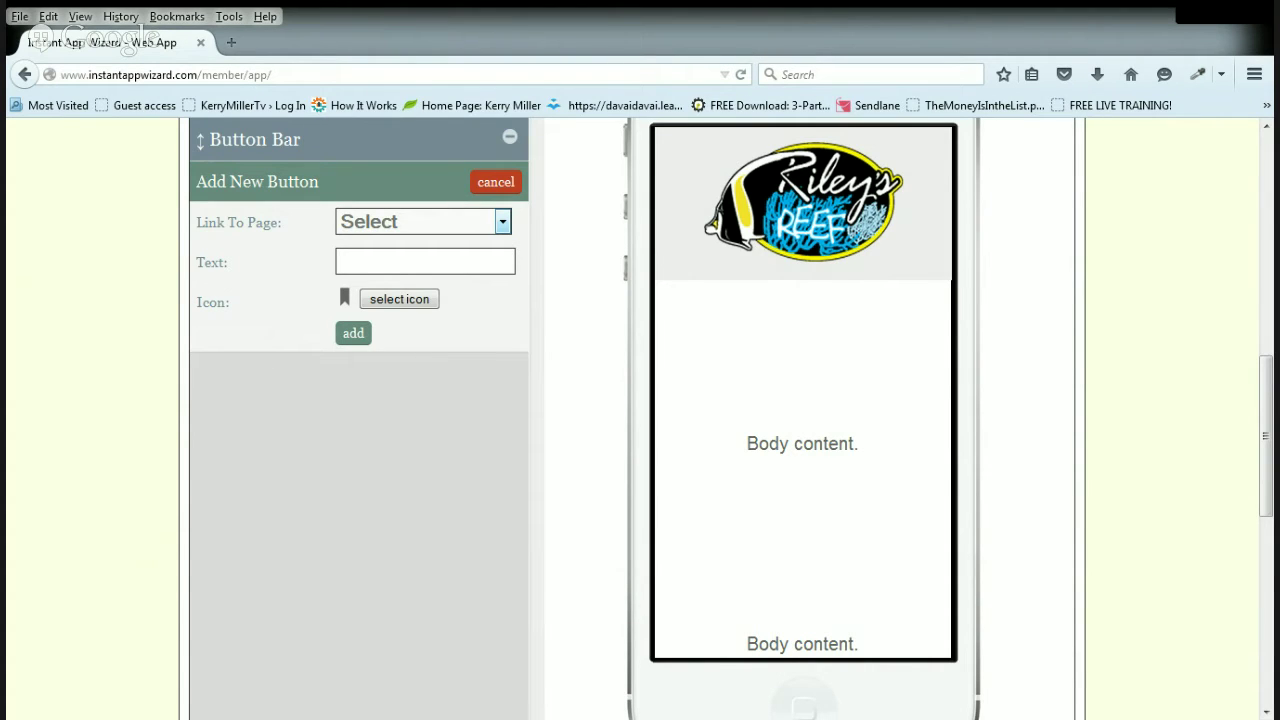
{"action": "left_click", "coordinate": [405, 361]}
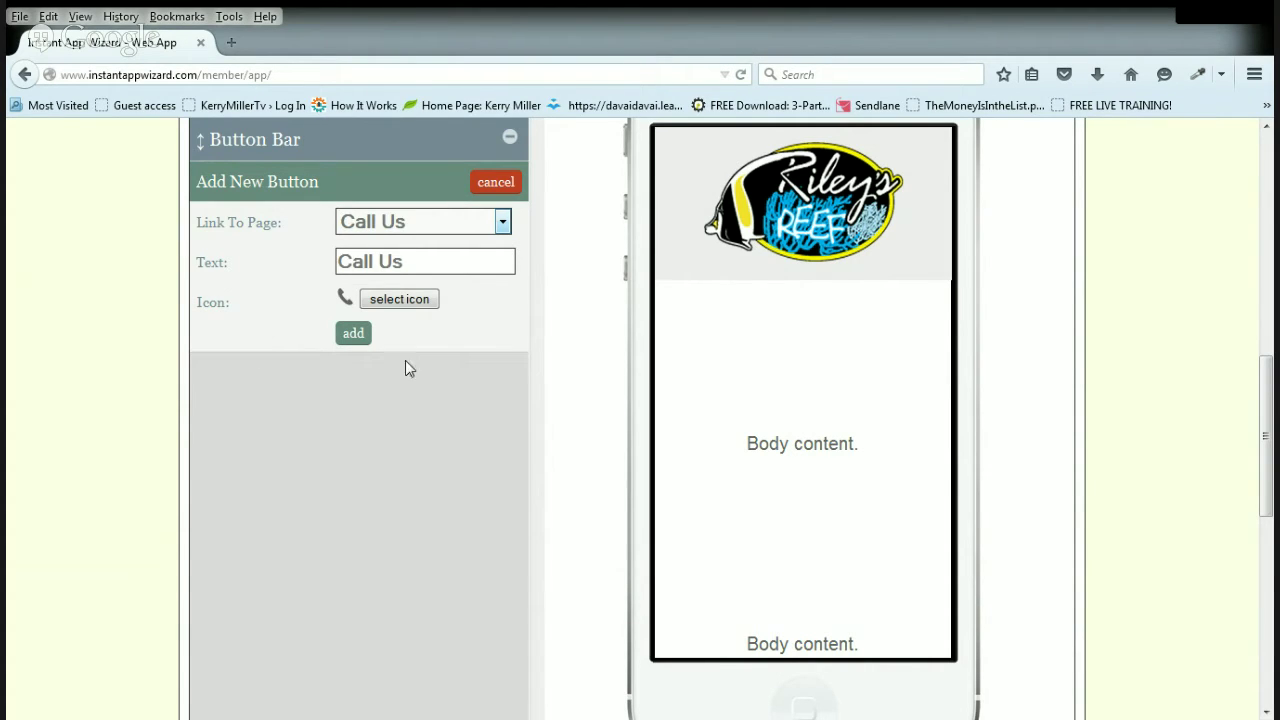
{"action": "left_click", "coordinate": [354, 334]}
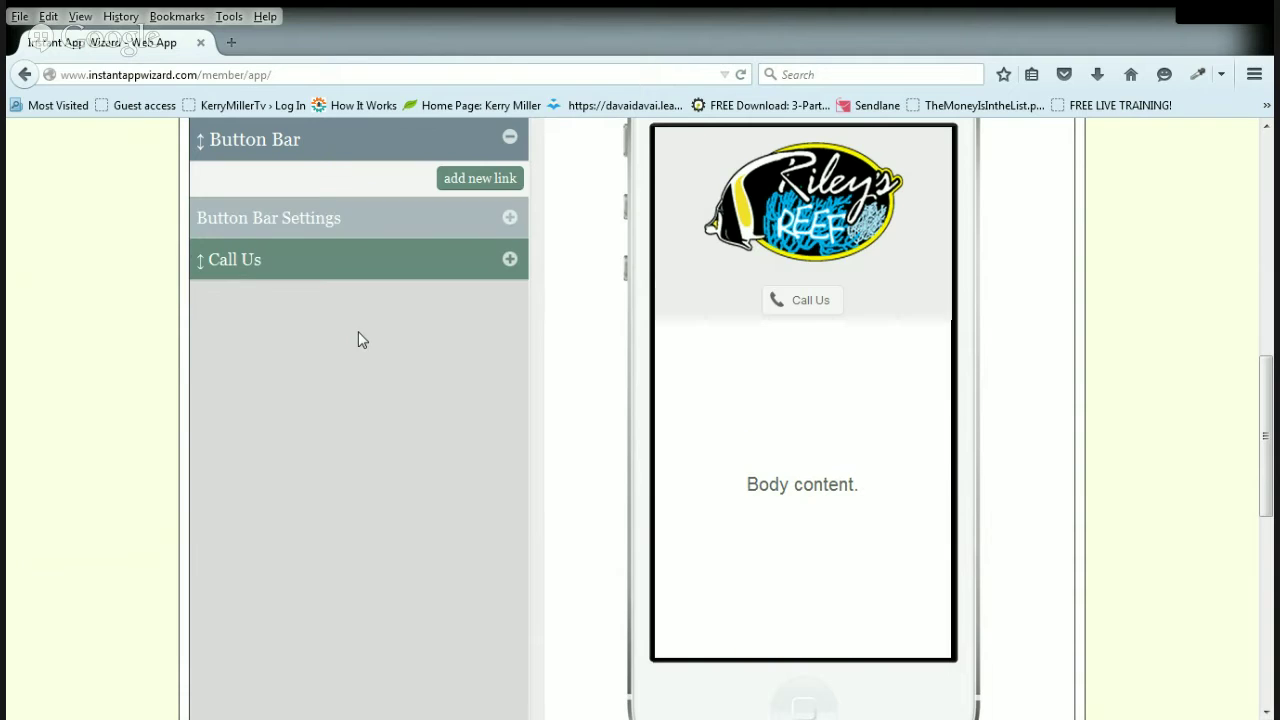
Add Email Us and Share buttons to the header's button bar.
{"action": "left_click", "coordinate": [481, 178]}
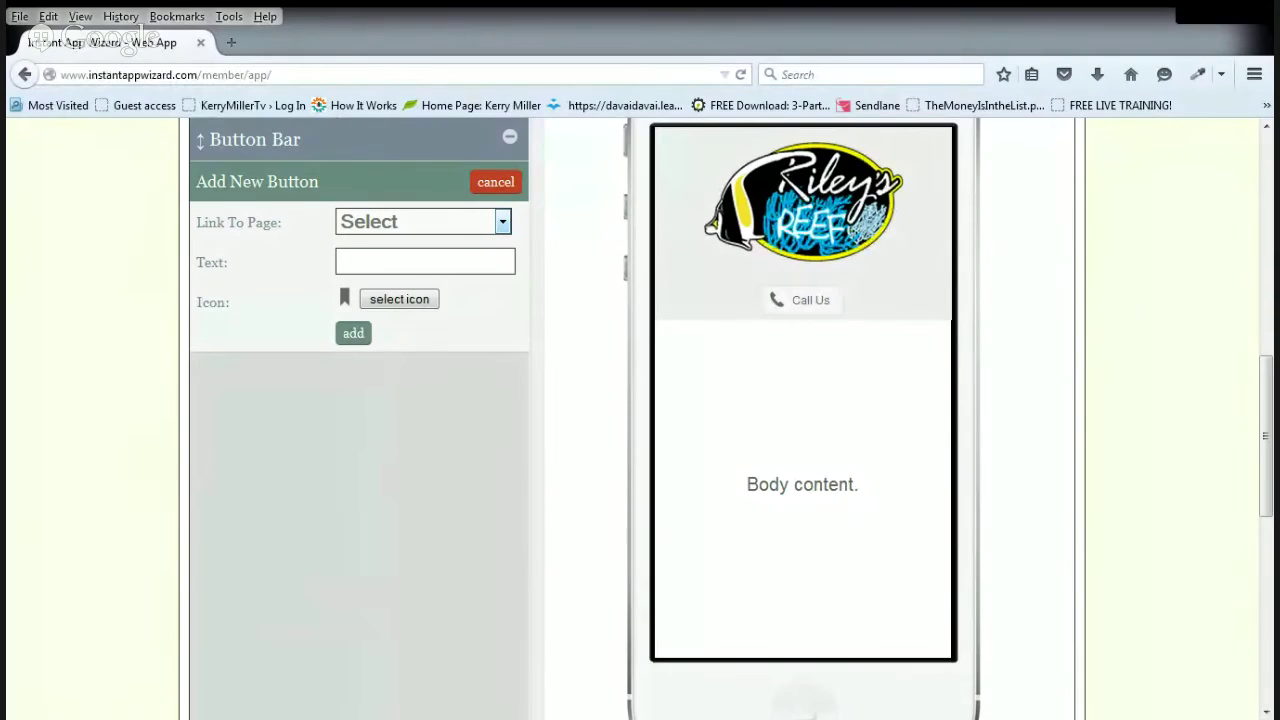
{"action": "left_click", "coordinate": [381, 369]}
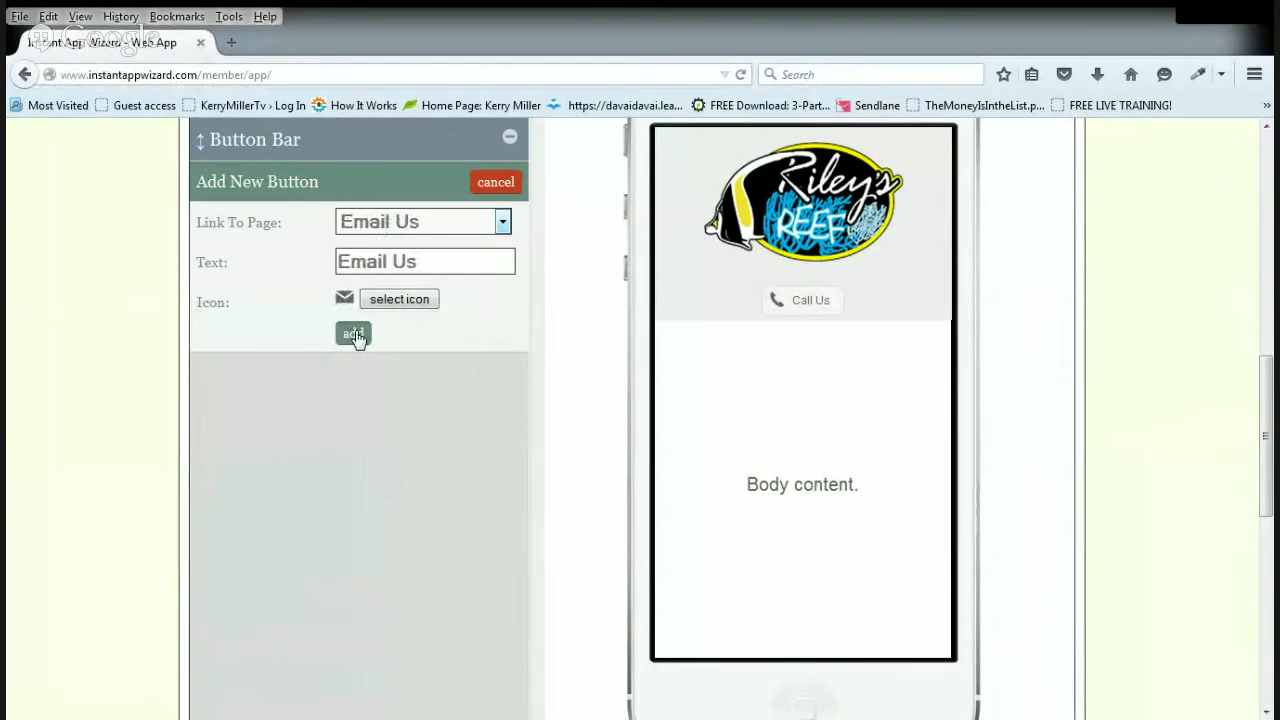
{"action": "left_click", "coordinate": [354, 334]}
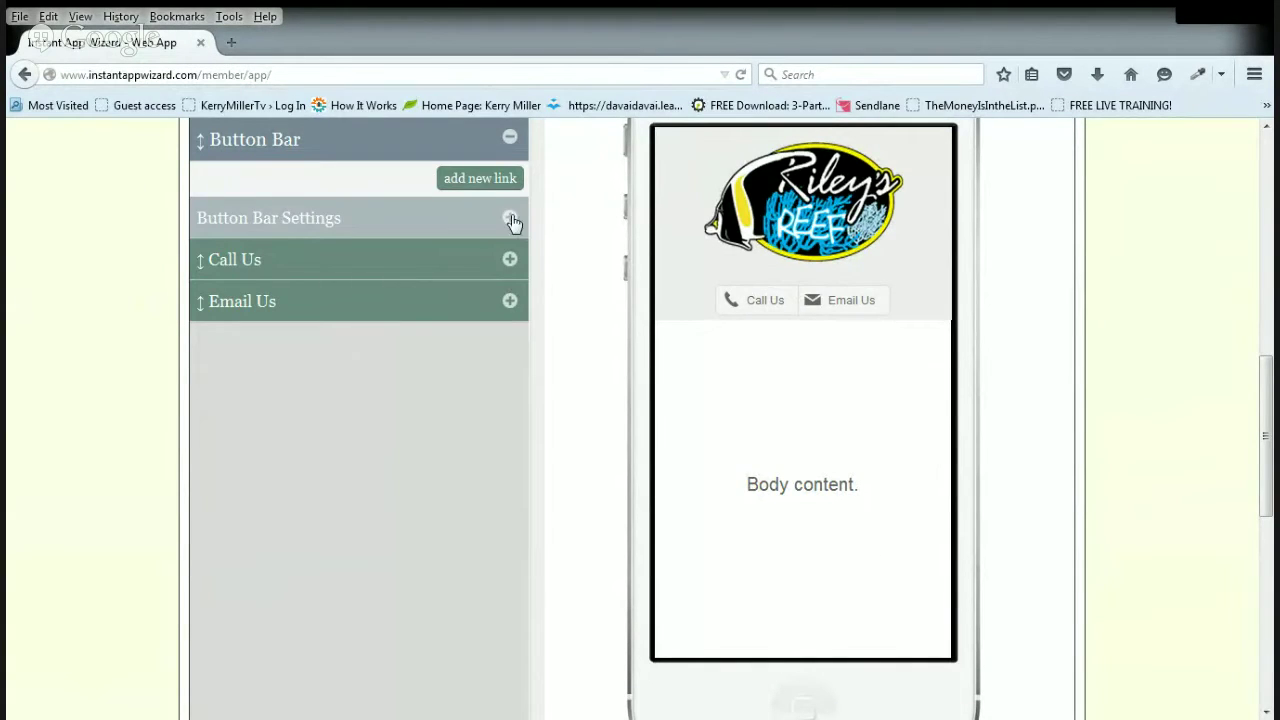
{"action": "left_click", "coordinate": [481, 179]}
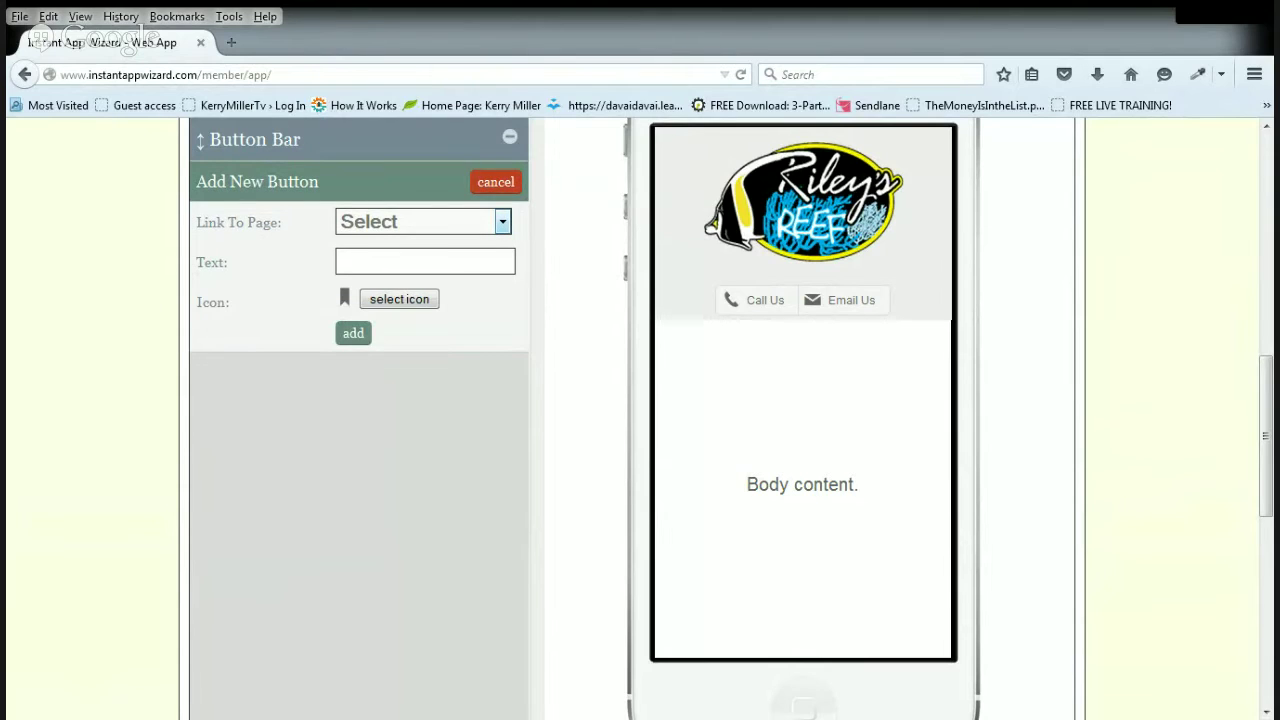
{"action": "left_click", "coordinate": [386, 436]}
{"action": "left_click", "coordinate": [354, 334]}
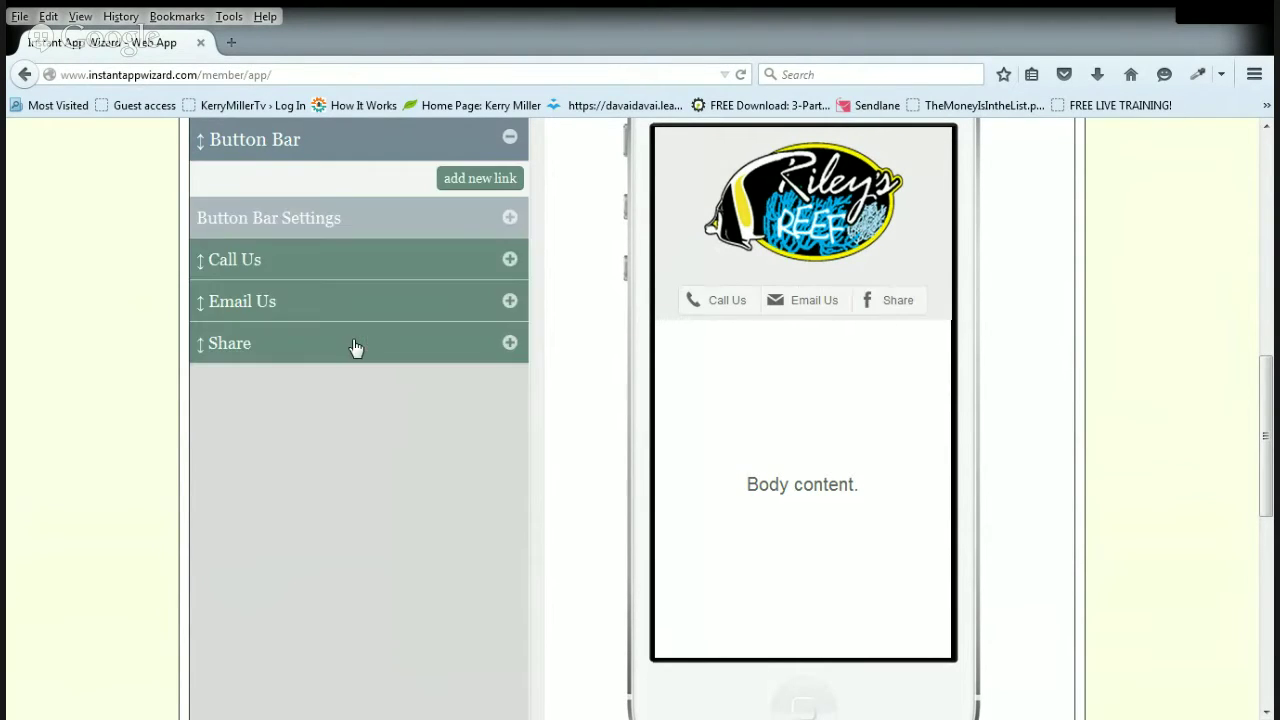
Try the Top Of Screen header position with the new buttons, scroll the preview, and switch back to Top Of Content.
{"action": "scroll", "coordinate": [1000, 441], "scroll_direction": "up", "scroll_amount": 2}
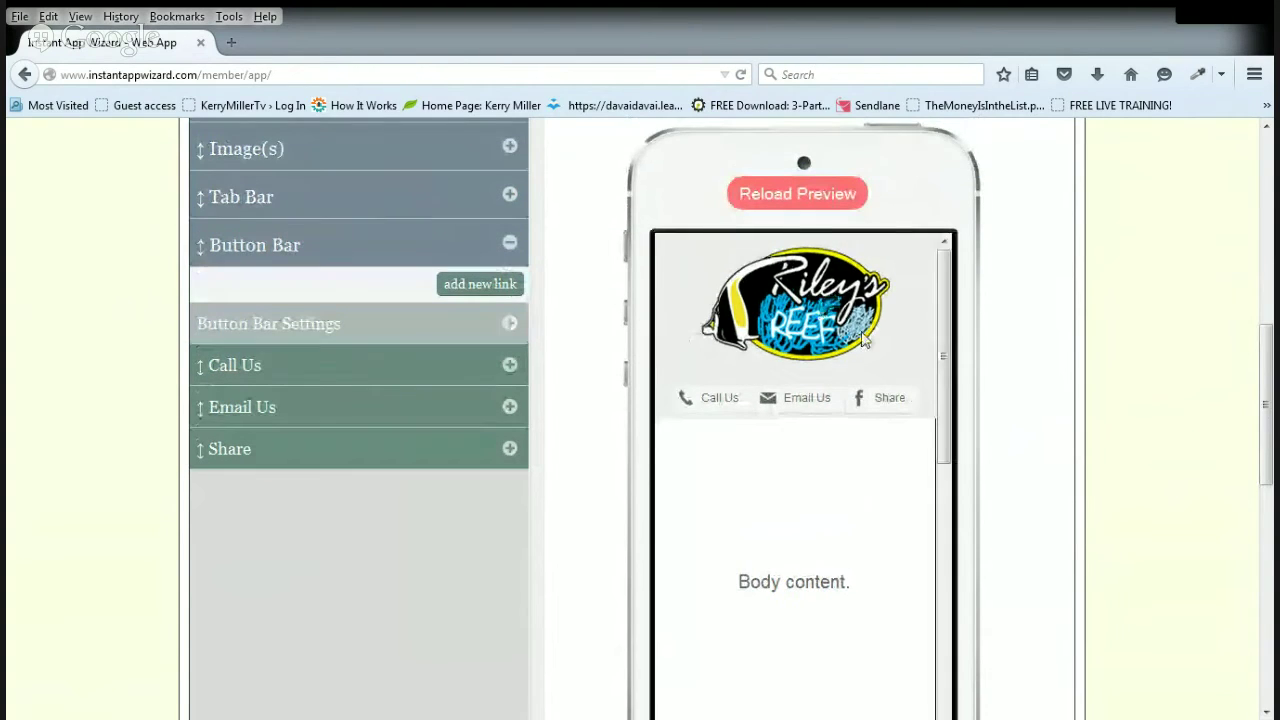
{"action": "left_click_drag", "start_coordinate": [941, 345], "coordinate": [937, 303]}
{"action": "scroll", "coordinate": [995, 387], "scroll_direction": "up", "scroll_amount": 1}
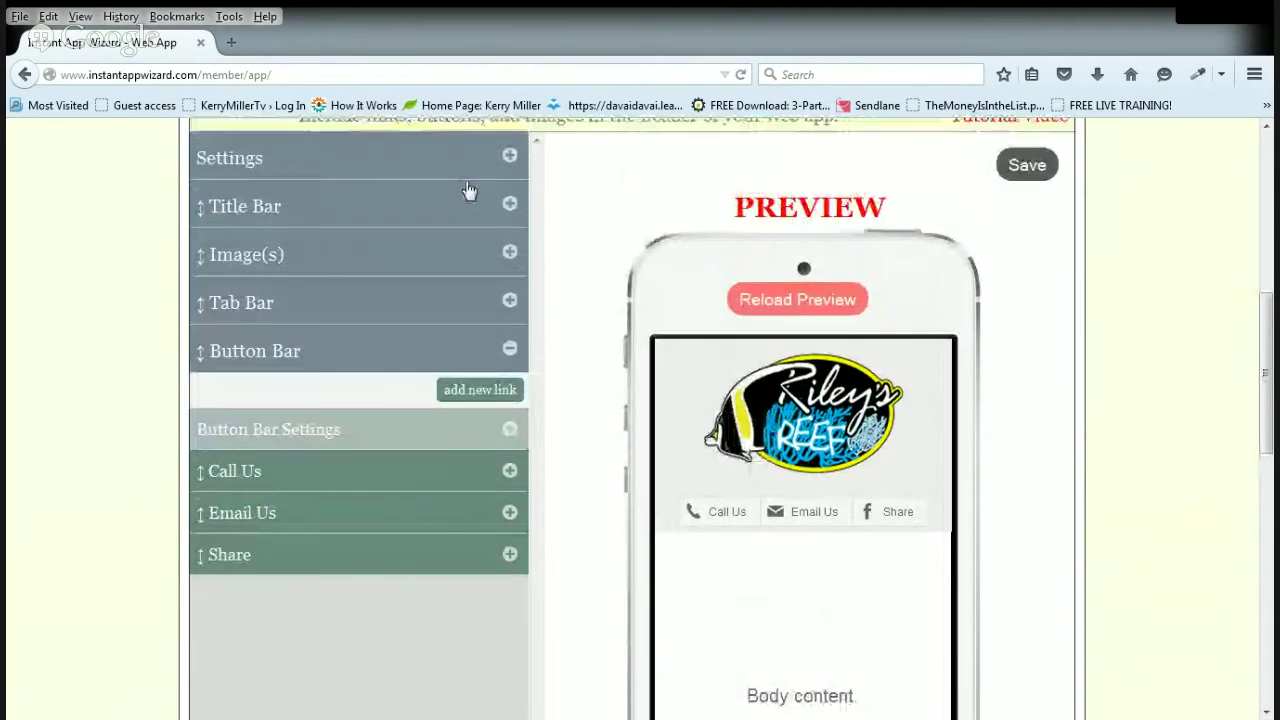
{"action": "left_click", "coordinate": [508, 158]}
{"action": "left_click", "coordinate": [489, 240]}
{"action": "left_click", "coordinate": [457, 297]}
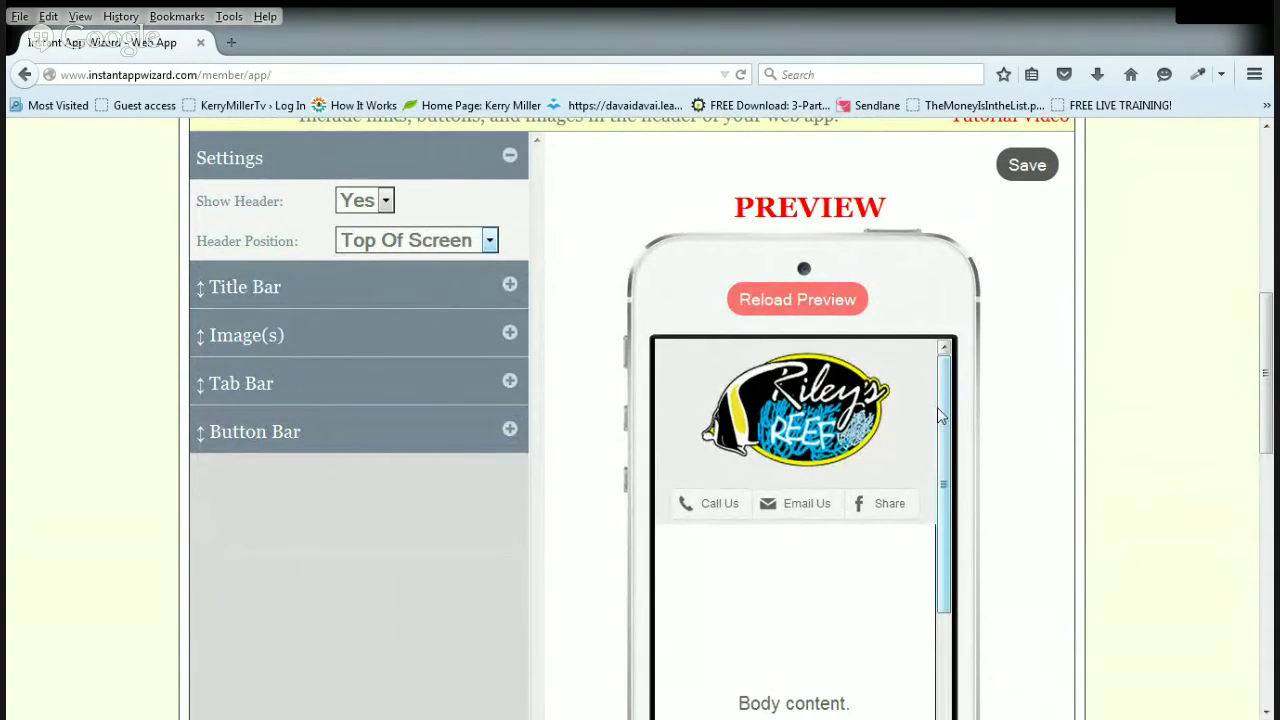
{"action": "left_click_drag", "start_coordinate": [943, 410], "coordinate": [960, 465]}
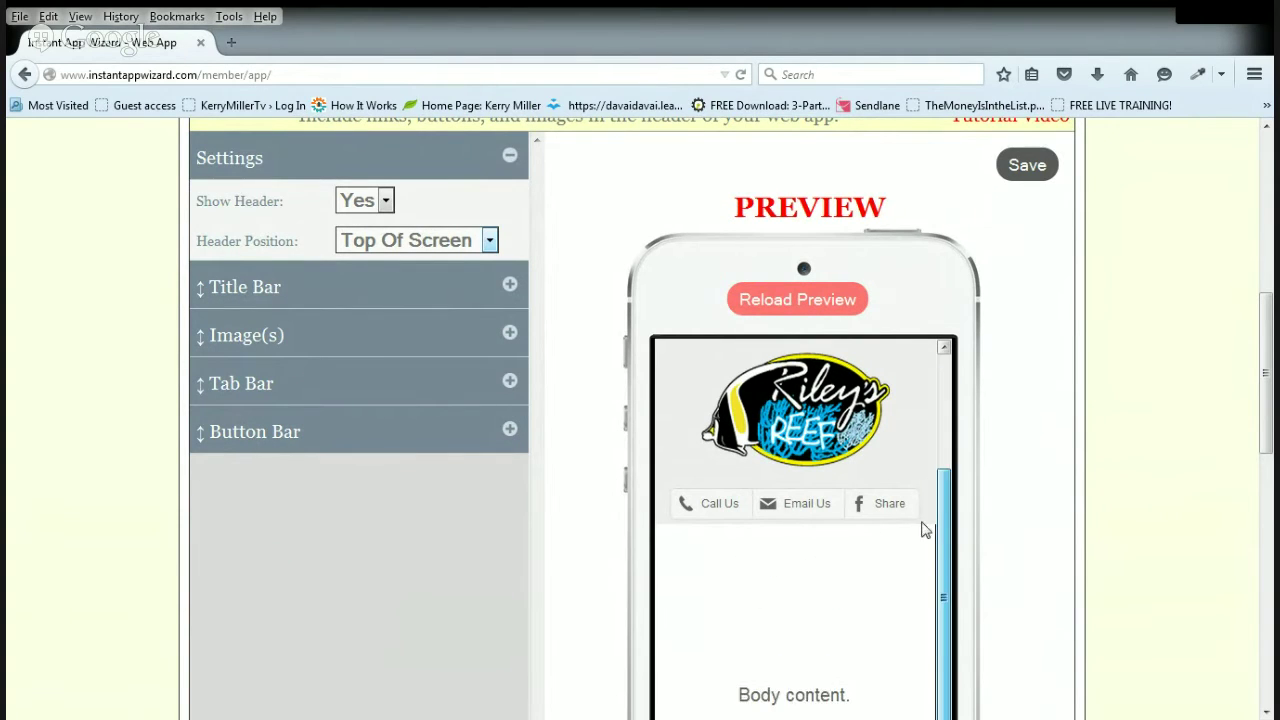
{"action": "scroll", "coordinate": [922, 640], "scroll_direction": "down", "scroll_amount": 2}
{"action": "scroll", "coordinate": [957, 453], "scroll_direction": "up", "scroll_amount": 2}
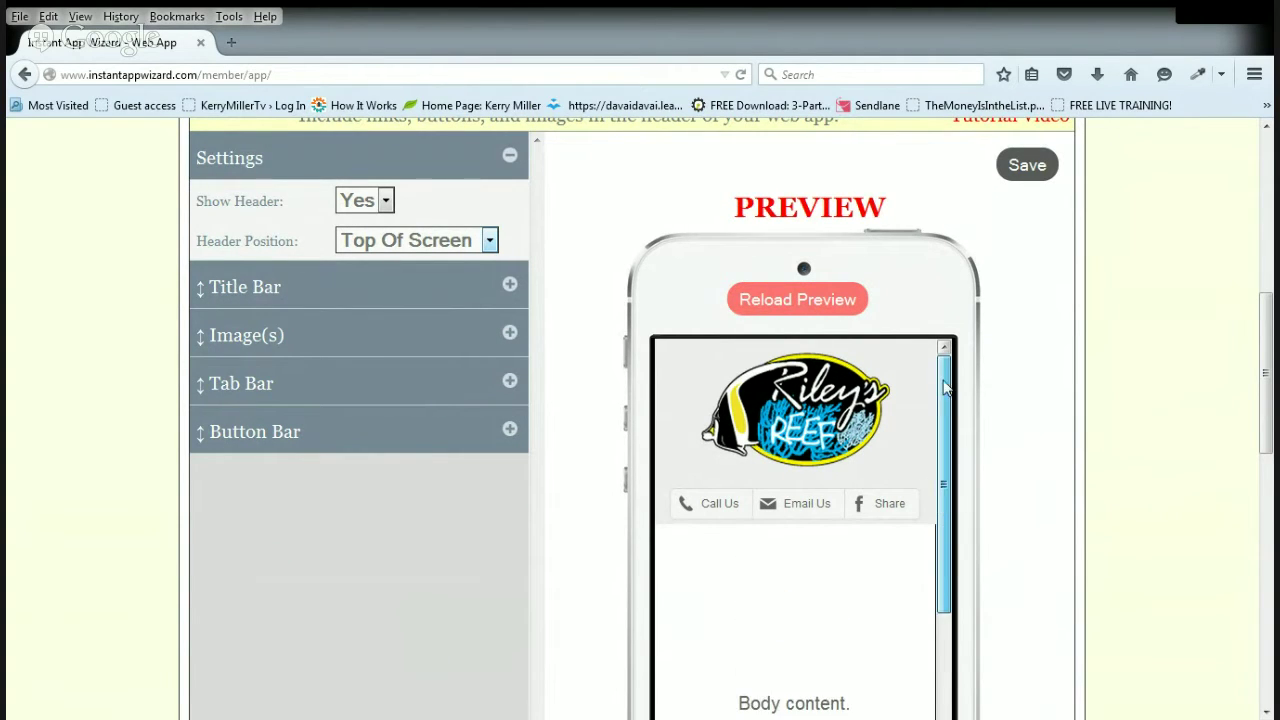
{"action": "left_click", "coordinate": [481, 269]}
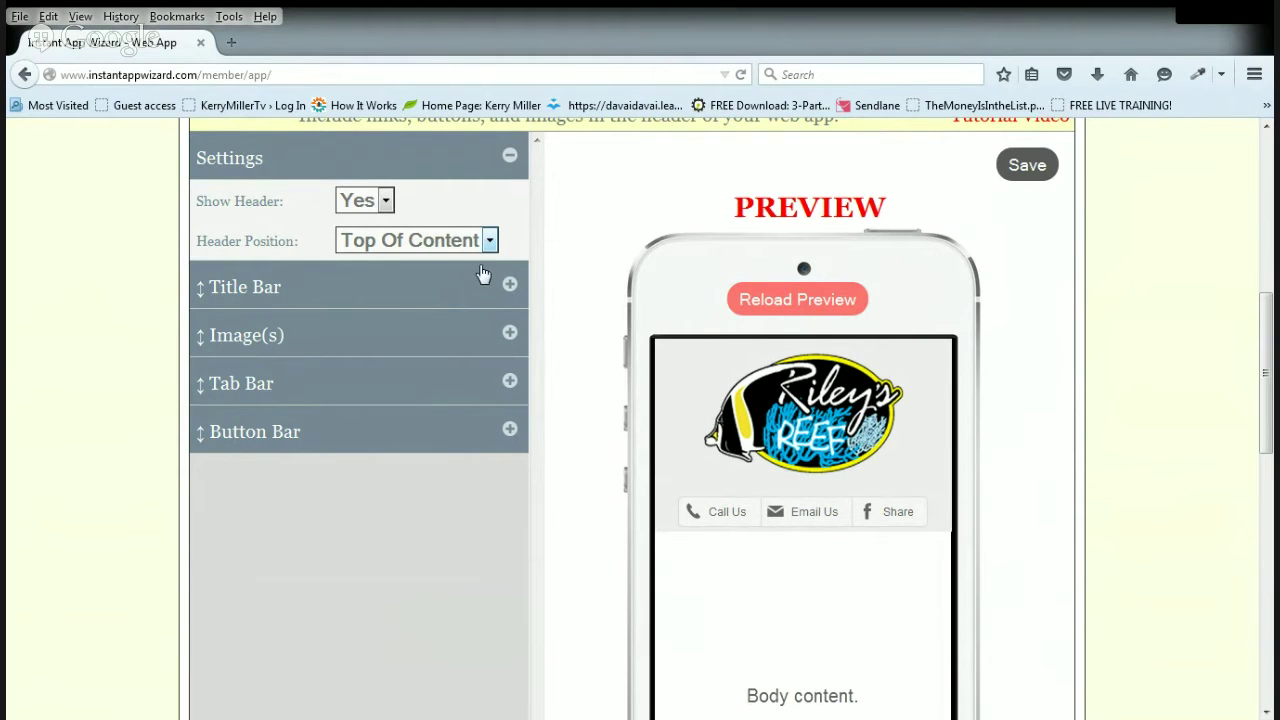
{"action": "left_click_drag", "start_coordinate": [949, 393], "coordinate": [1020, 409]}
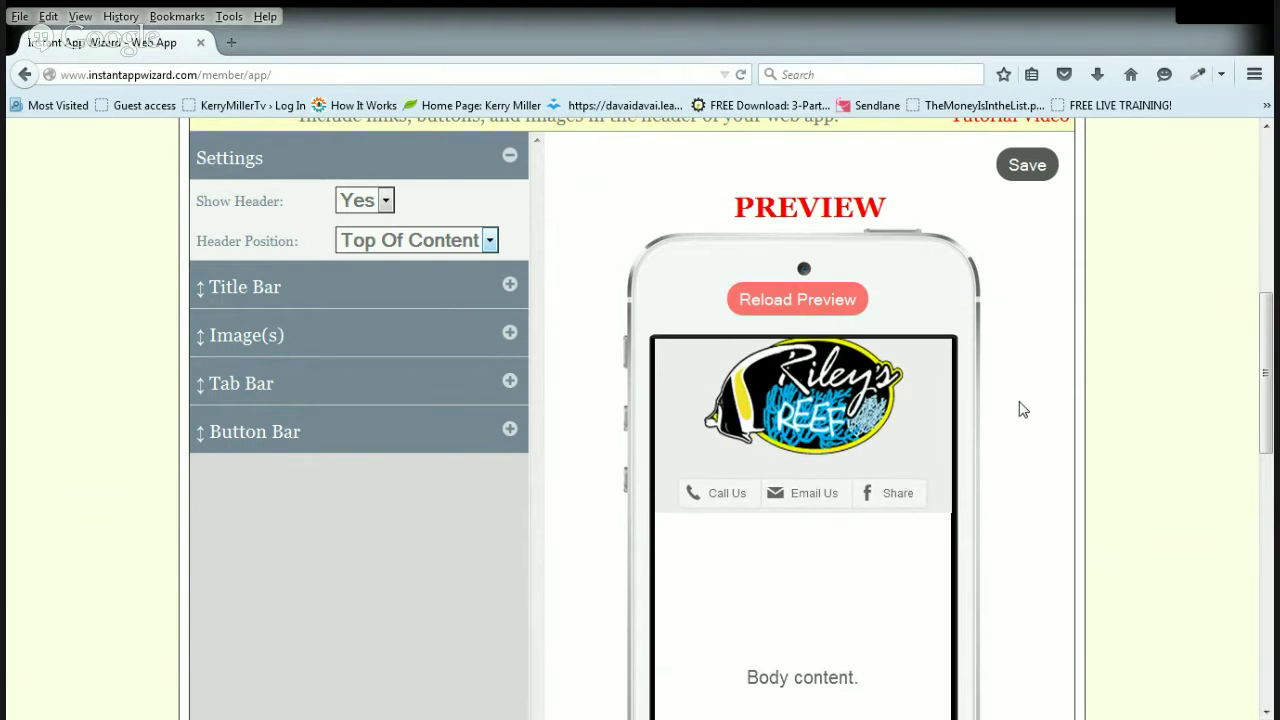
{"action": "scroll", "coordinate": [1017, 409], "scroll_direction": "down", "scroll_amount": 2}
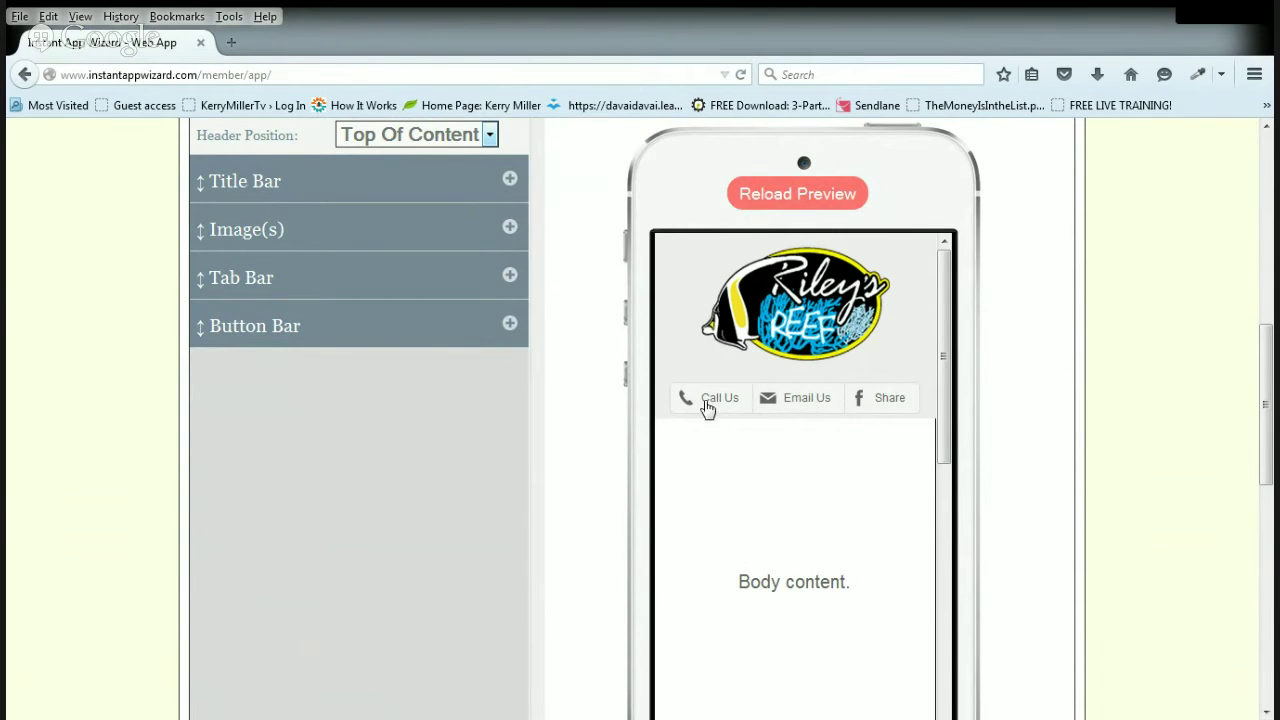
{"action": "scroll", "coordinate": [583, 330], "scroll_direction": "up", "scroll_amount": 5}
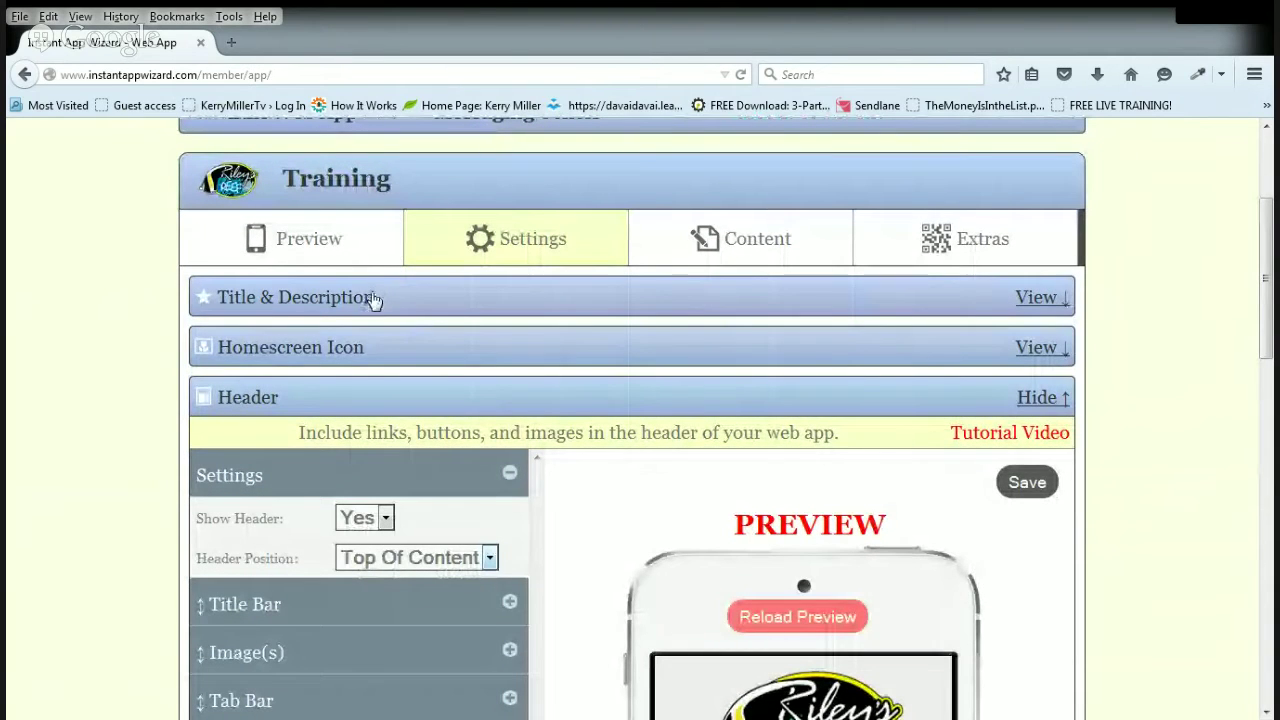
{"action": "left_click", "coordinate": [349, 348]}
{"action": "left_click", "coordinate": [305, 355]}
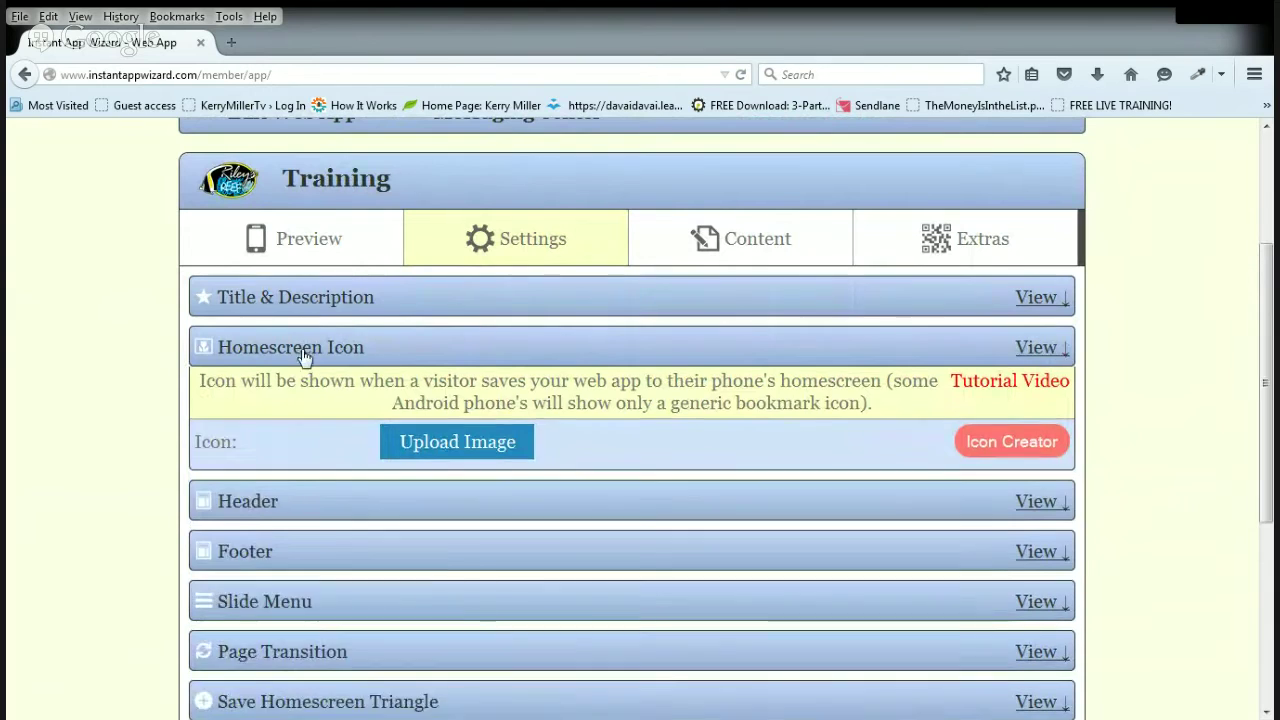
{"action": "left_click", "coordinate": [358, 403]}
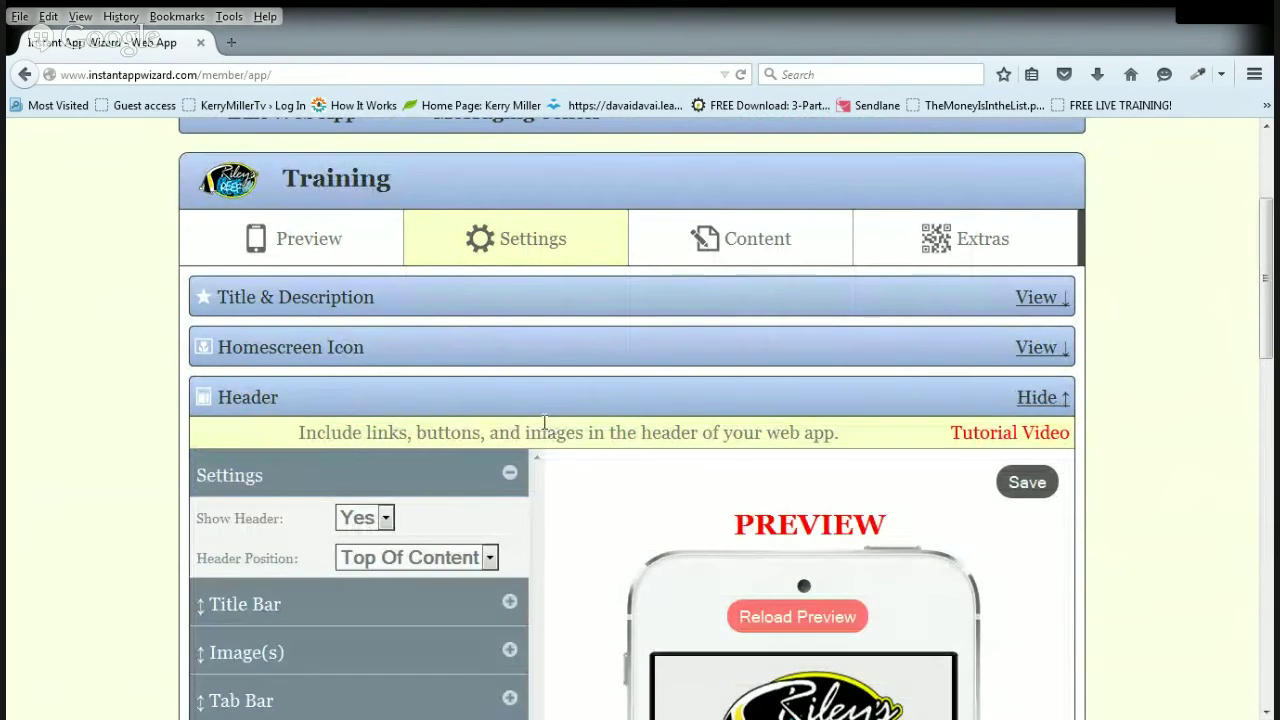
{"action": "scroll", "coordinate": [543, 426], "scroll_direction": "down", "scroll_amount": 8}
{"action": "scroll", "coordinate": [543, 426], "scroll_direction": "up", "scroll_amount": 4}
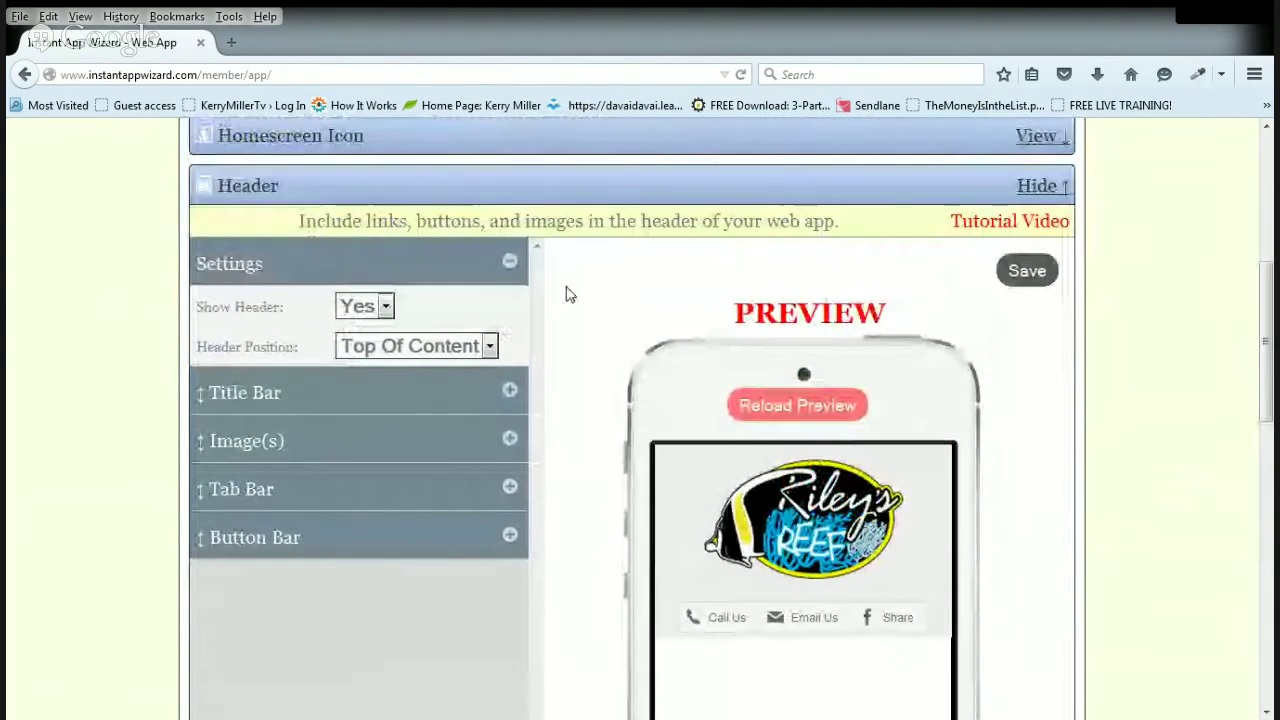
Collapse the Header section and open the Footer section of the app's settings.
{"action": "left_click", "coordinate": [509, 261]}
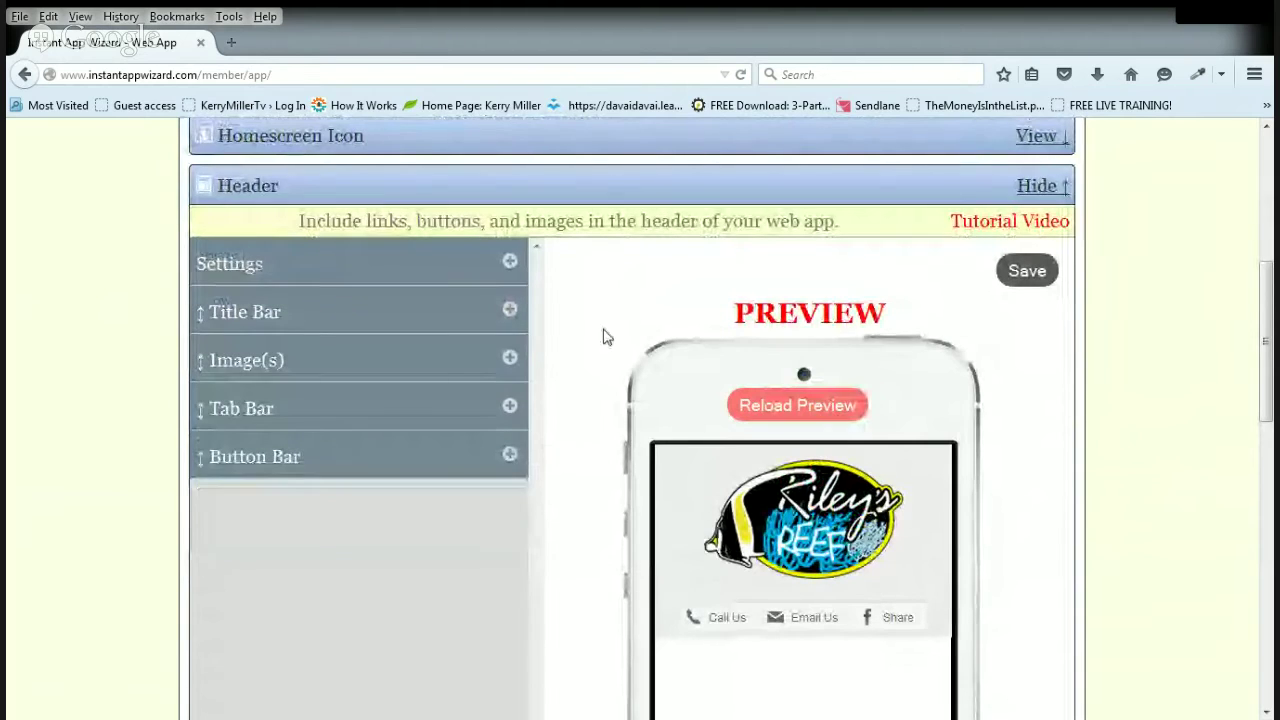
{"action": "left_click", "coordinate": [440, 186]}
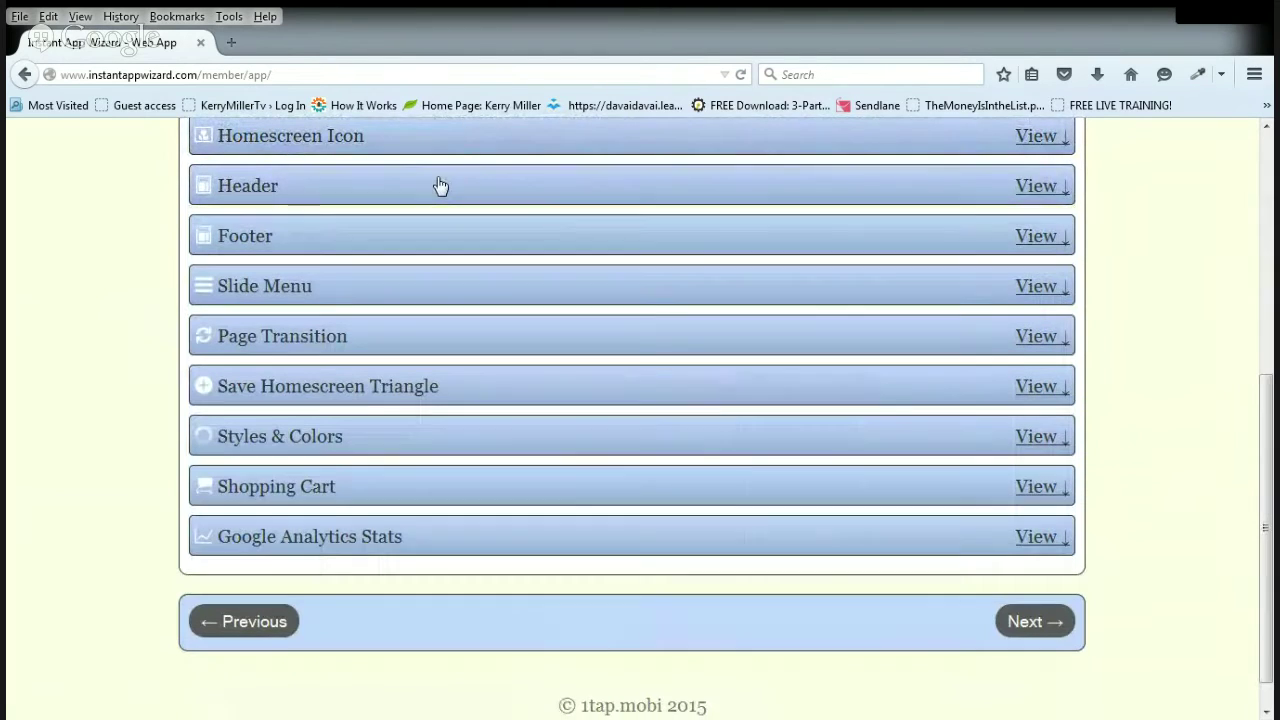
{"action": "left_click", "coordinate": [412, 242]}
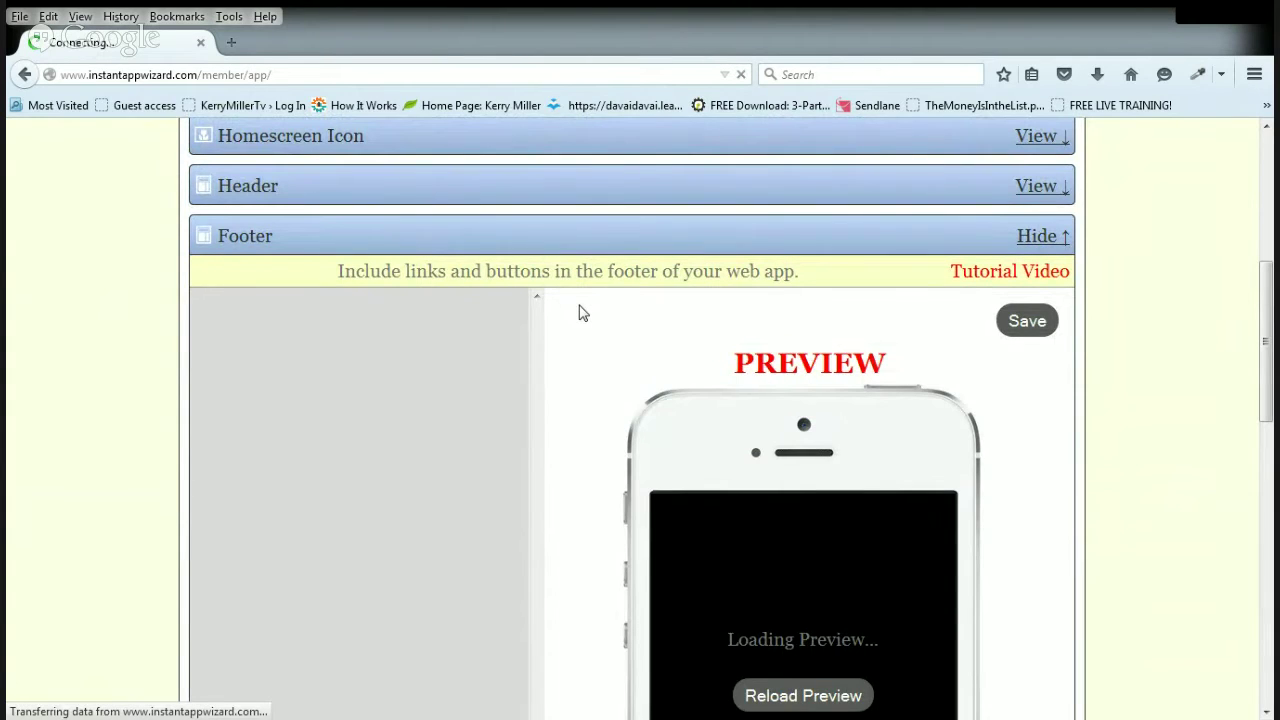
Hide the footer's title bar by setting Show Title Bar On to None (hidden), and collapse its settings.
{"action": "scroll", "coordinate": [583, 313], "scroll_direction": "down", "scroll_amount": 4}
{"action": "scroll", "coordinate": [577, 311], "scroll_direction": "down", "scroll_amount": 4}
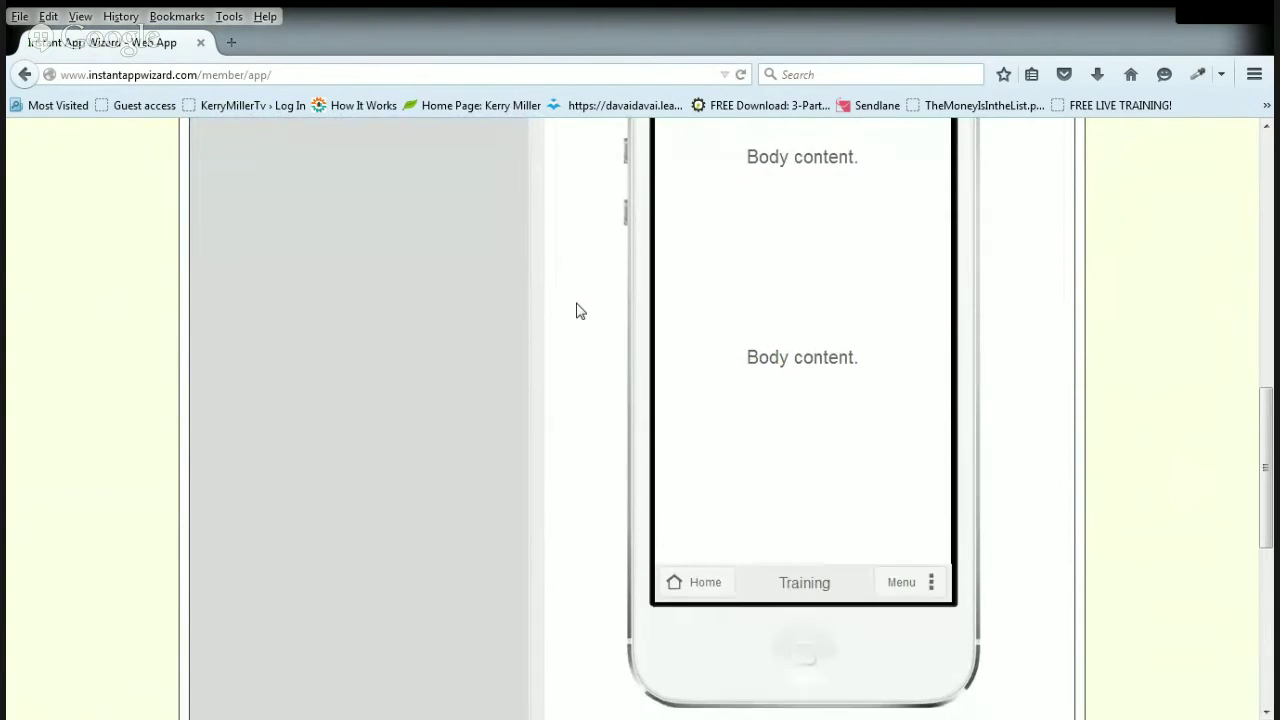
{"action": "scroll", "coordinate": [577, 311], "scroll_direction": "up", "scroll_amount": 4}
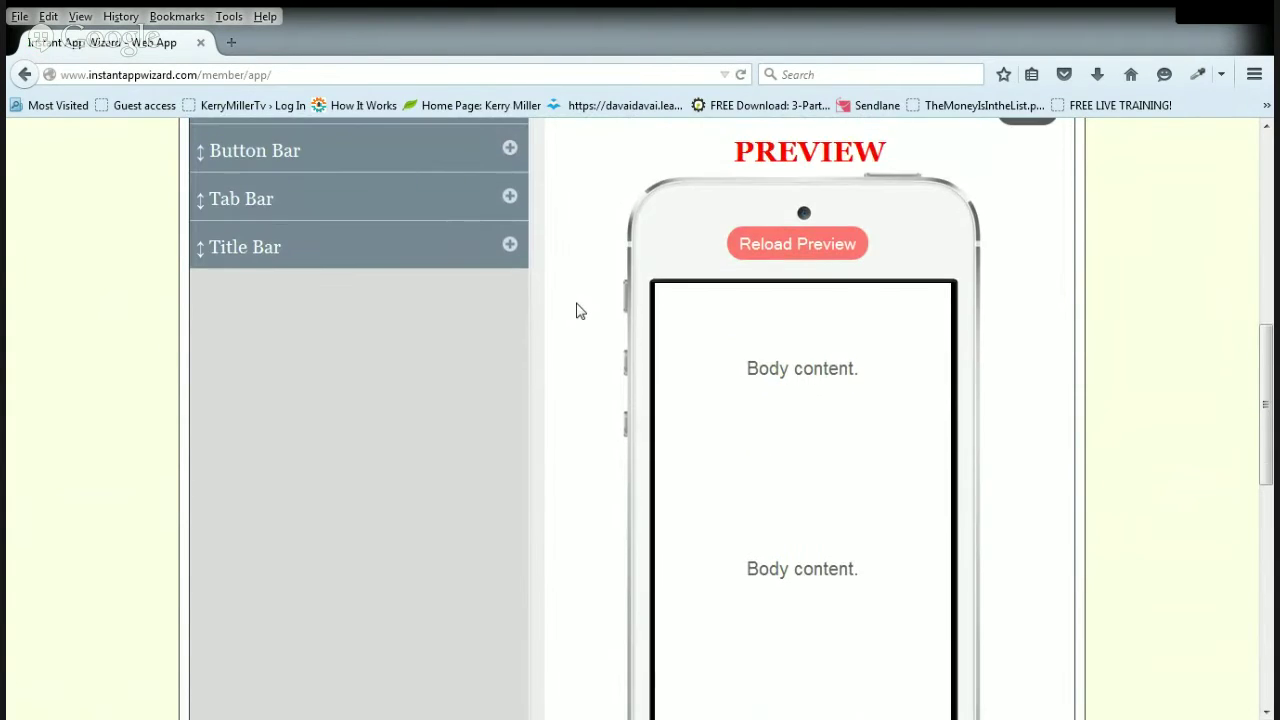
{"action": "left_click", "coordinate": [510, 199]}
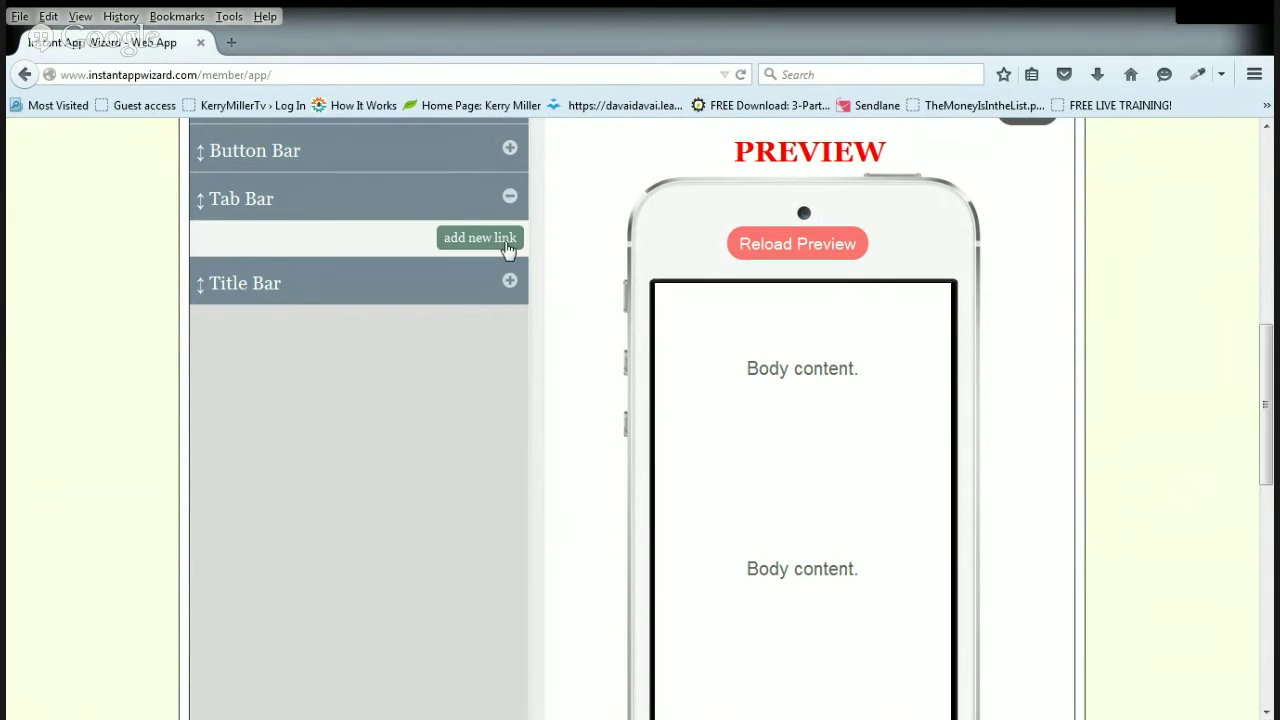
{"action": "left_click", "coordinate": [519, 288]}
{"action": "left_click", "coordinate": [514, 293]}
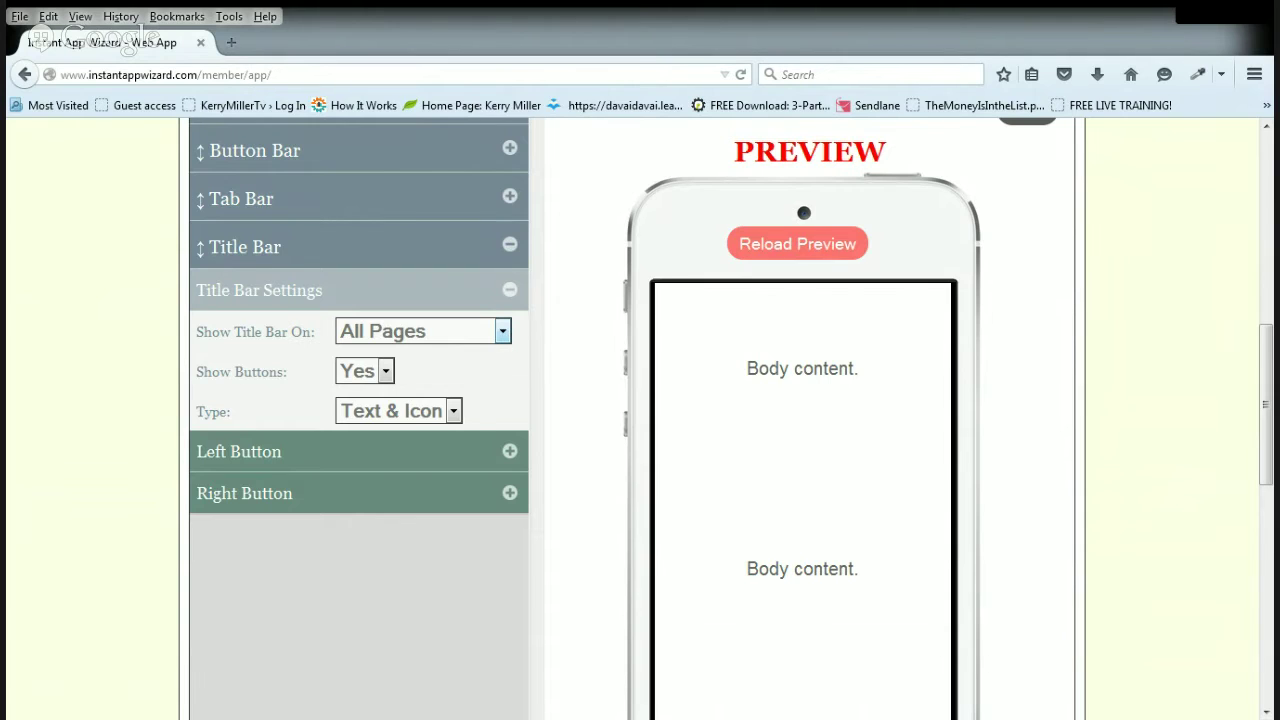
{"action": "left_click", "coordinate": [448, 426]}
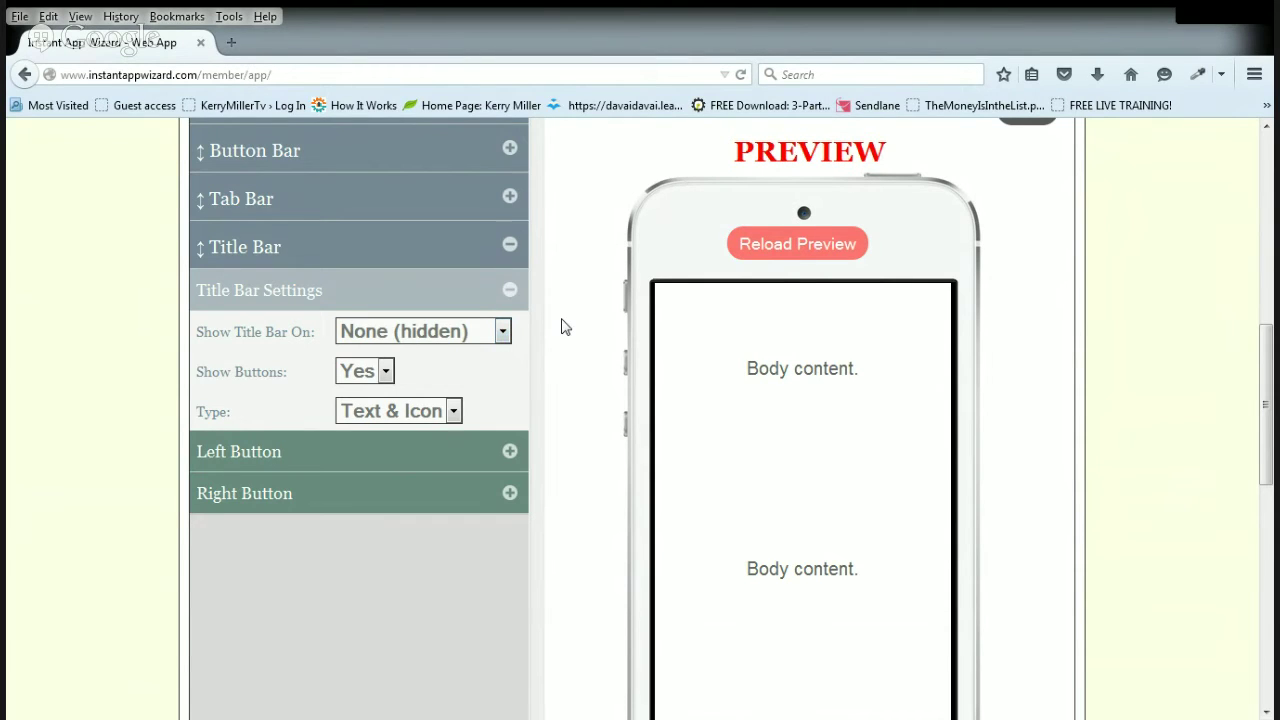
{"action": "left_click", "coordinate": [508, 292]}
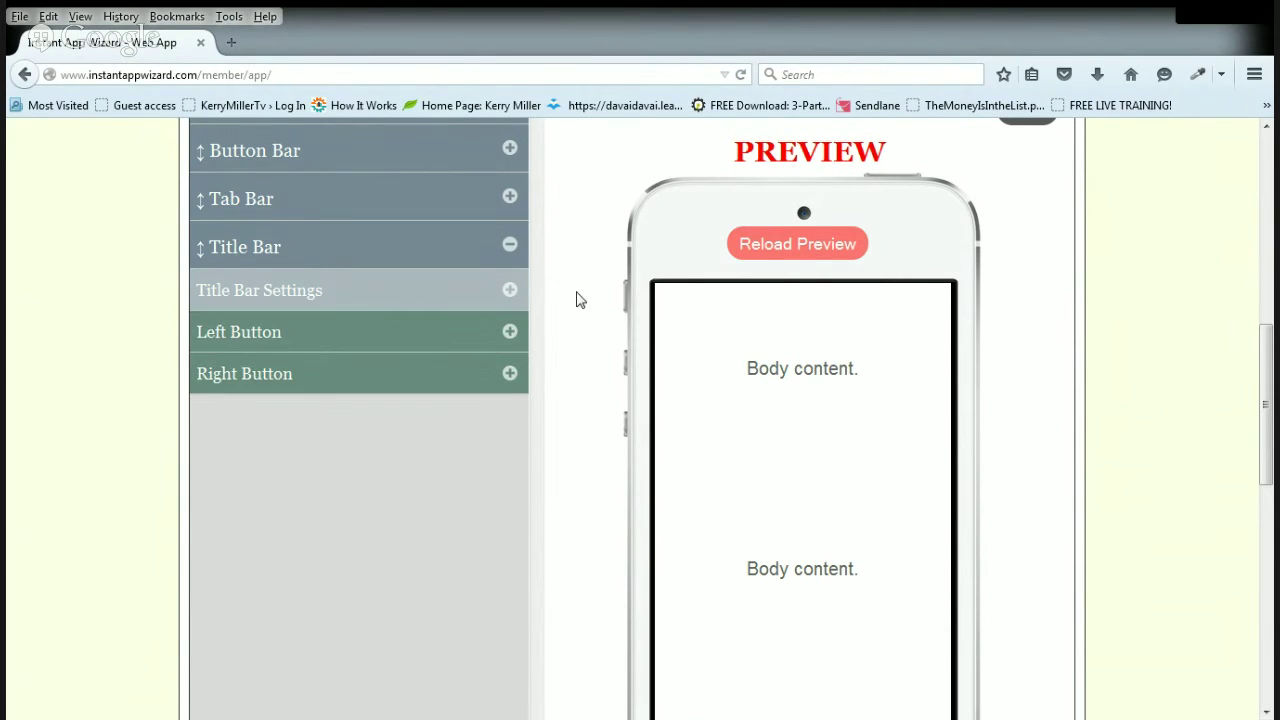
Add a Home link pointing to the Home Page in the footer's tab bar.
{"action": "left_click", "coordinate": [510, 199]}
{"action": "left_click", "coordinate": [502, 244]}
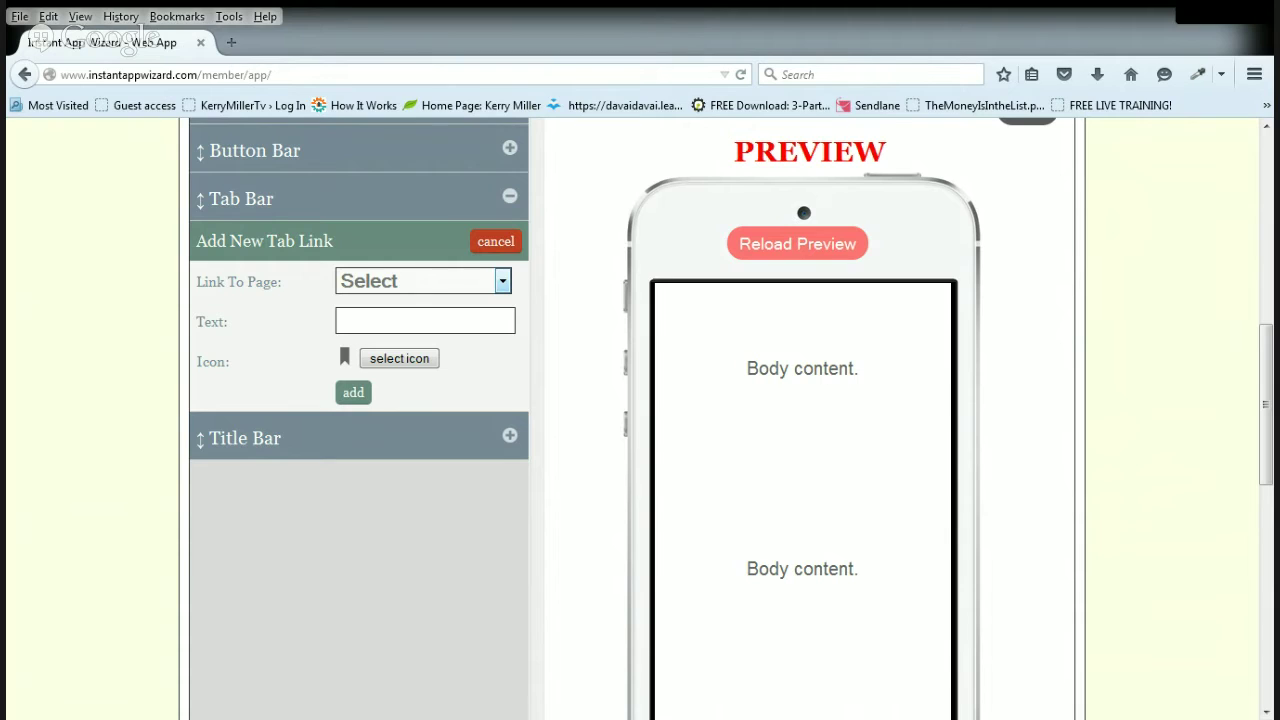
{"action": "left_click", "coordinate": [484, 322]}
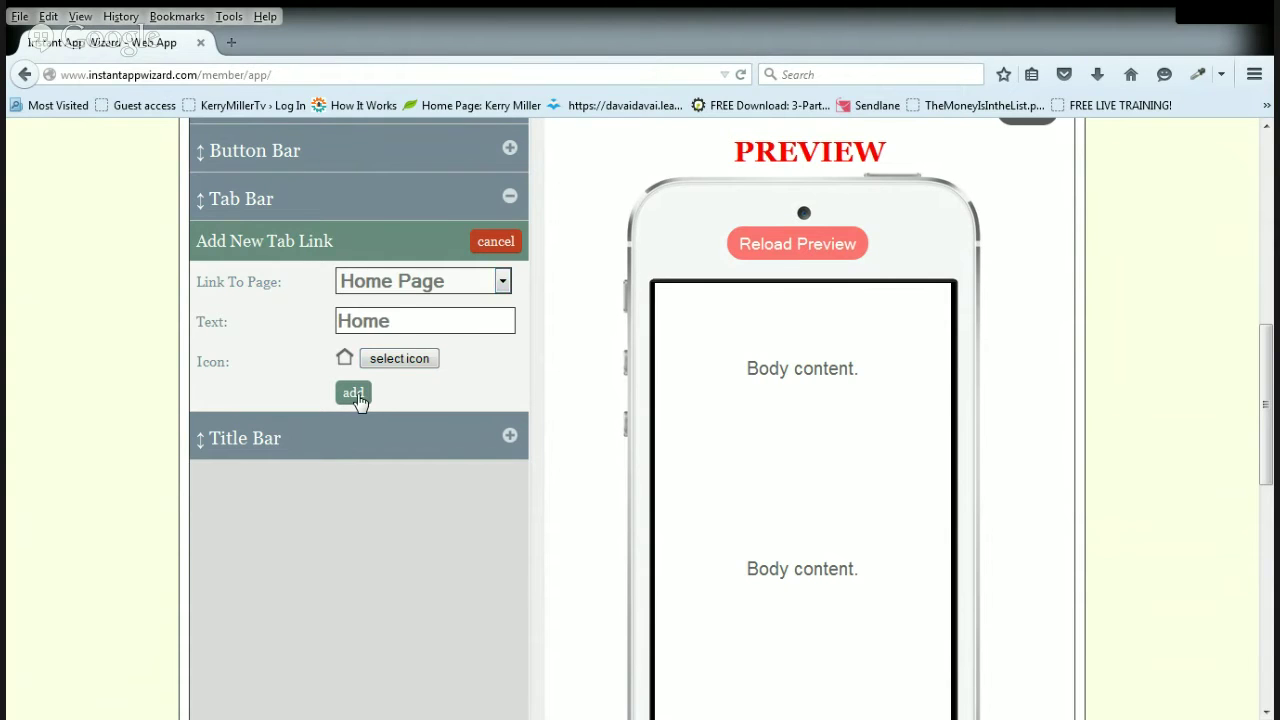
{"action": "left_click", "coordinate": [355, 394]}
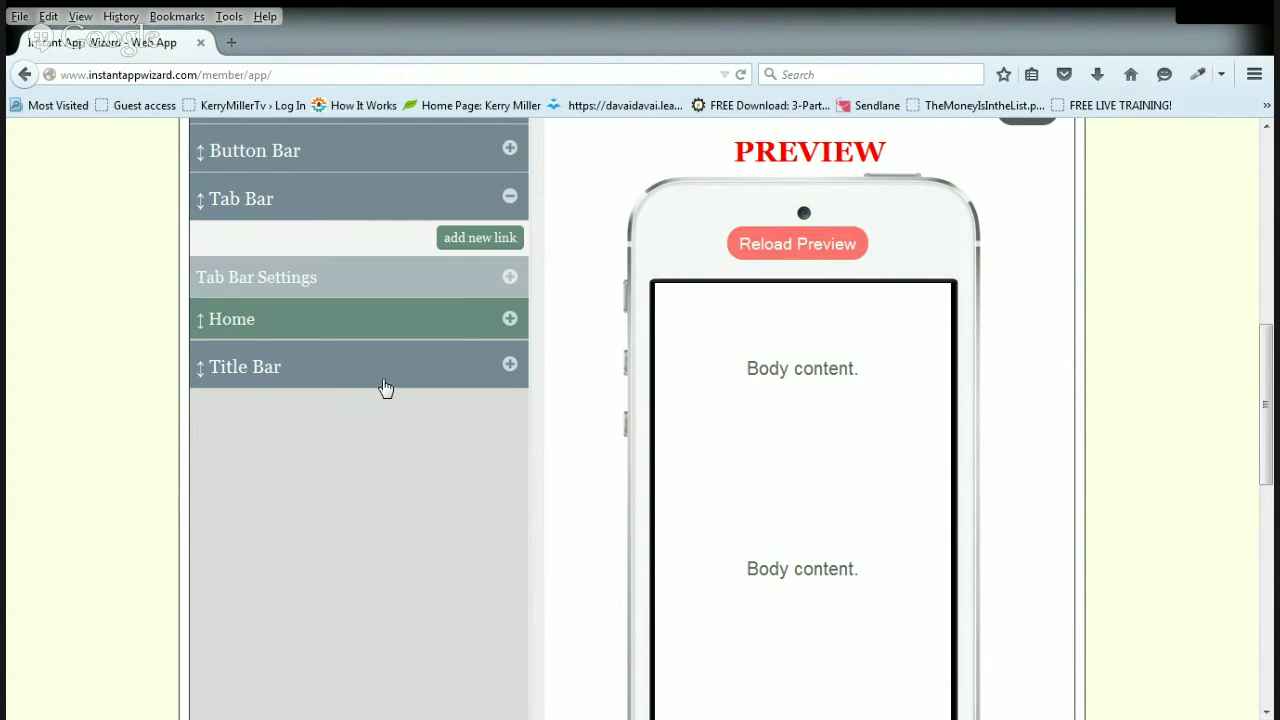
Add a link to the Previous Page in the footer's tab bar with its text shortened to Previous.
{"action": "left_click", "coordinate": [481, 240]}
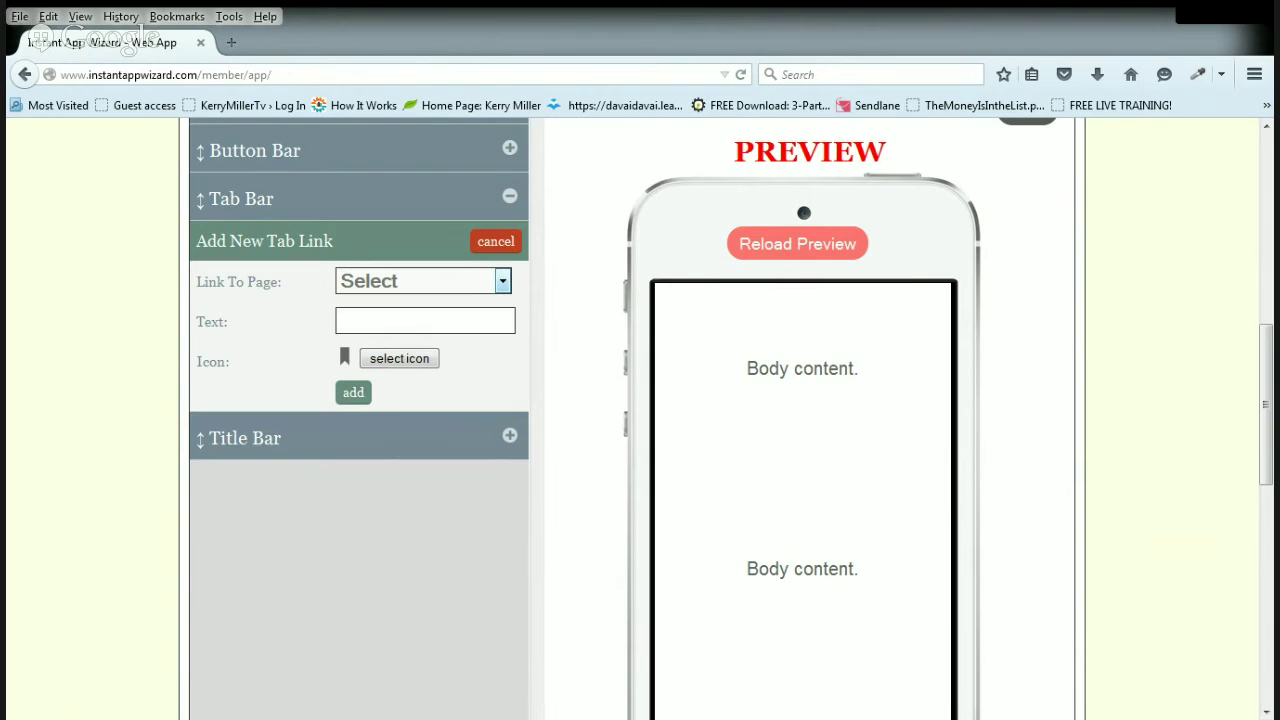
{"action": "left_click", "coordinate": [423, 398]}
{"action": "left_click_drag", "start_coordinate": [469, 321], "coordinate": [424, 321]}
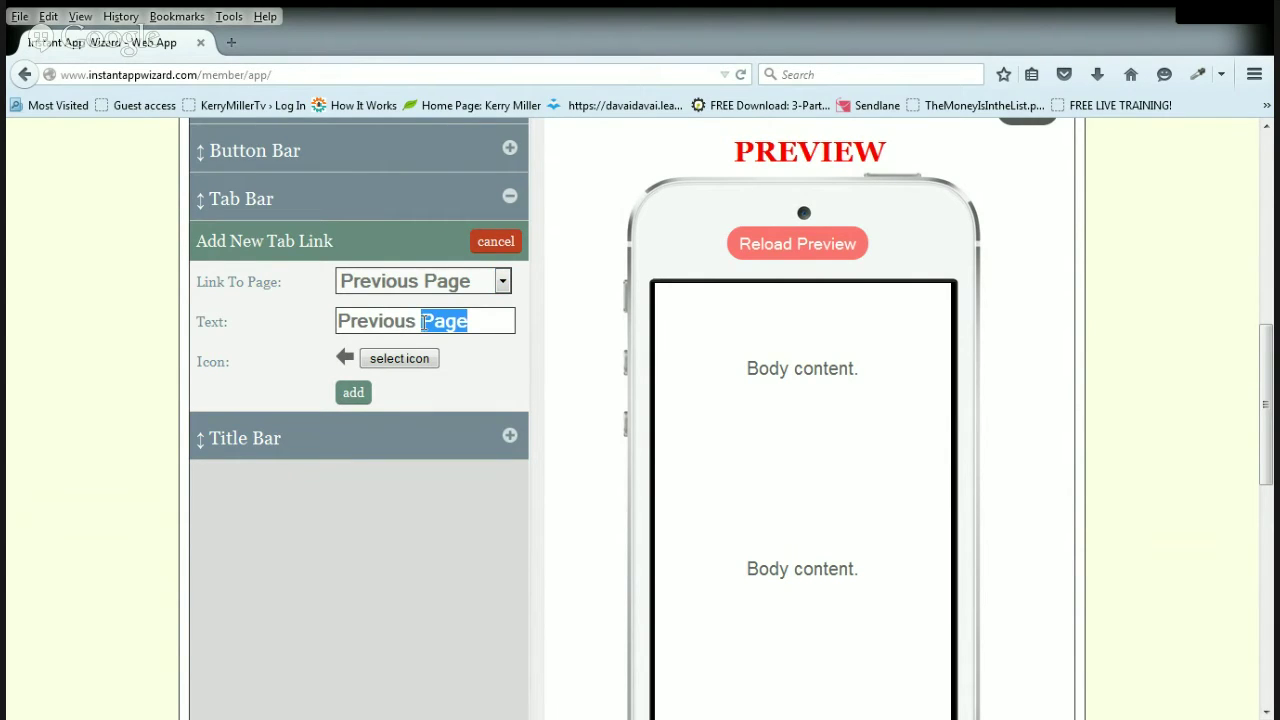
{"action": "key", "text": "BackSpace"}
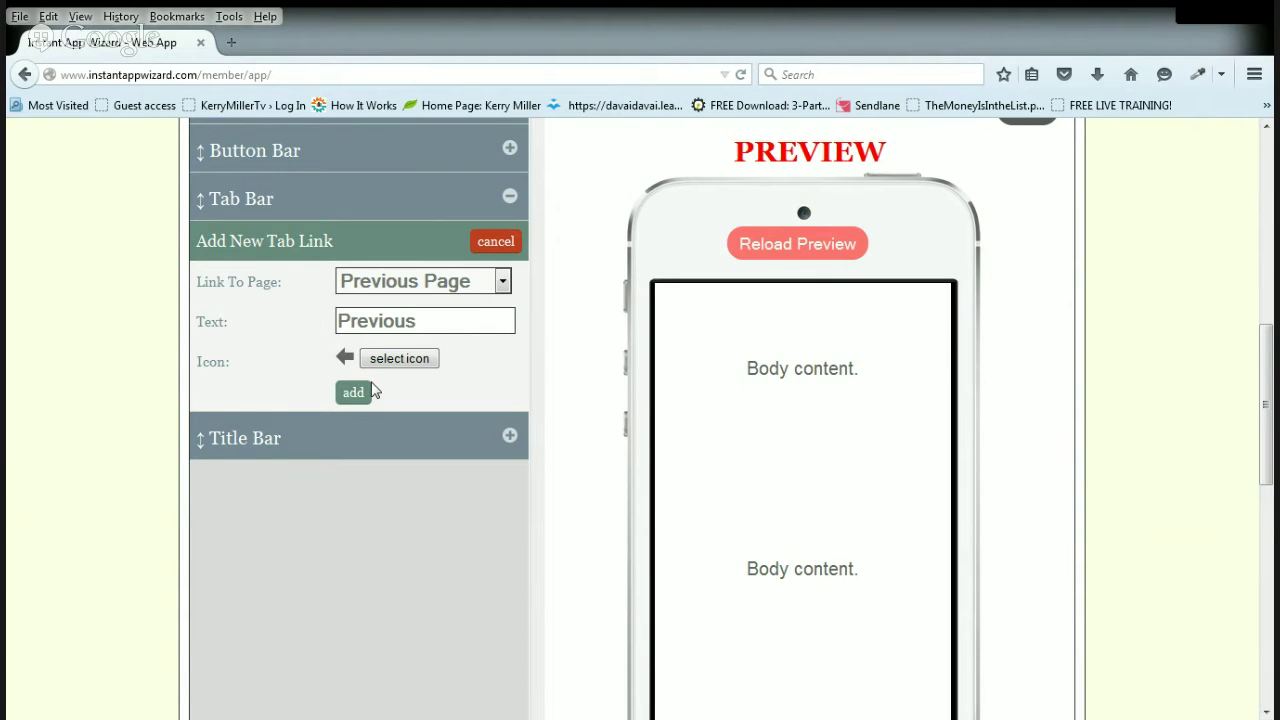
{"action": "left_click", "coordinate": [354, 394]}
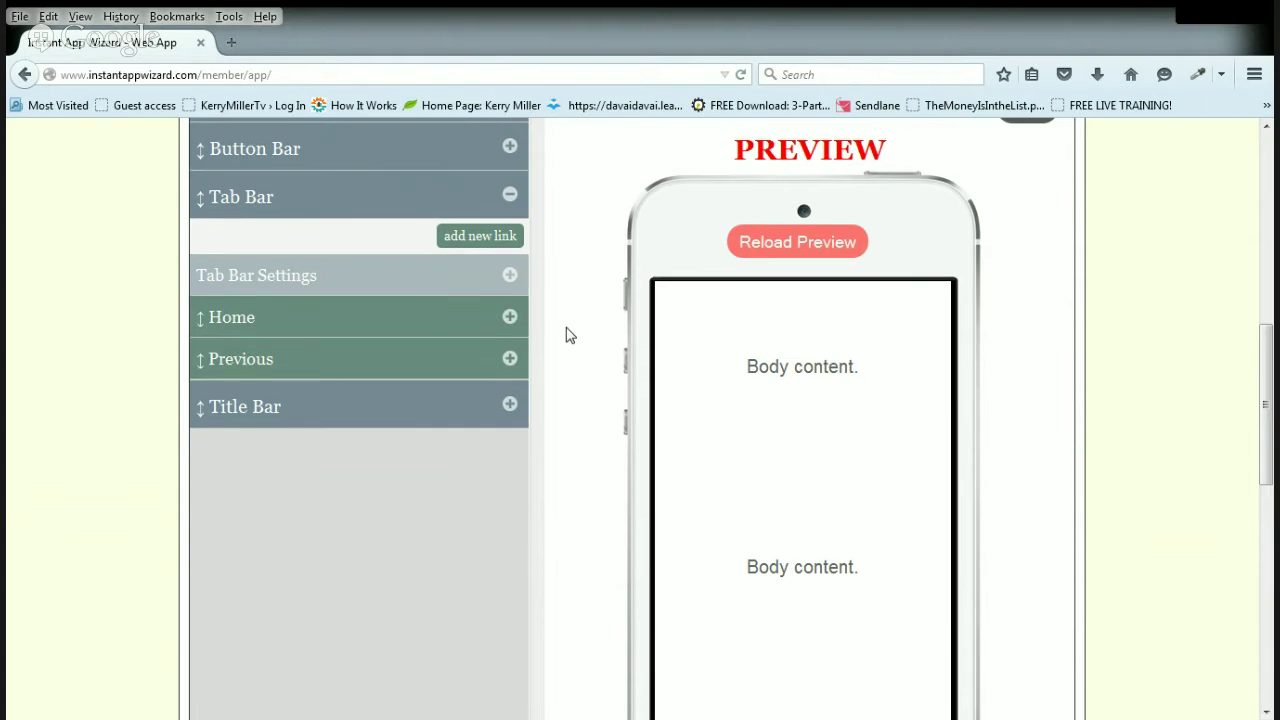
Try showing the footer's title bar on All Pages together with the tab bar and check the preview.
{"action": "scroll", "coordinate": [566, 335], "scroll_direction": "down", "scroll_amount": 2}
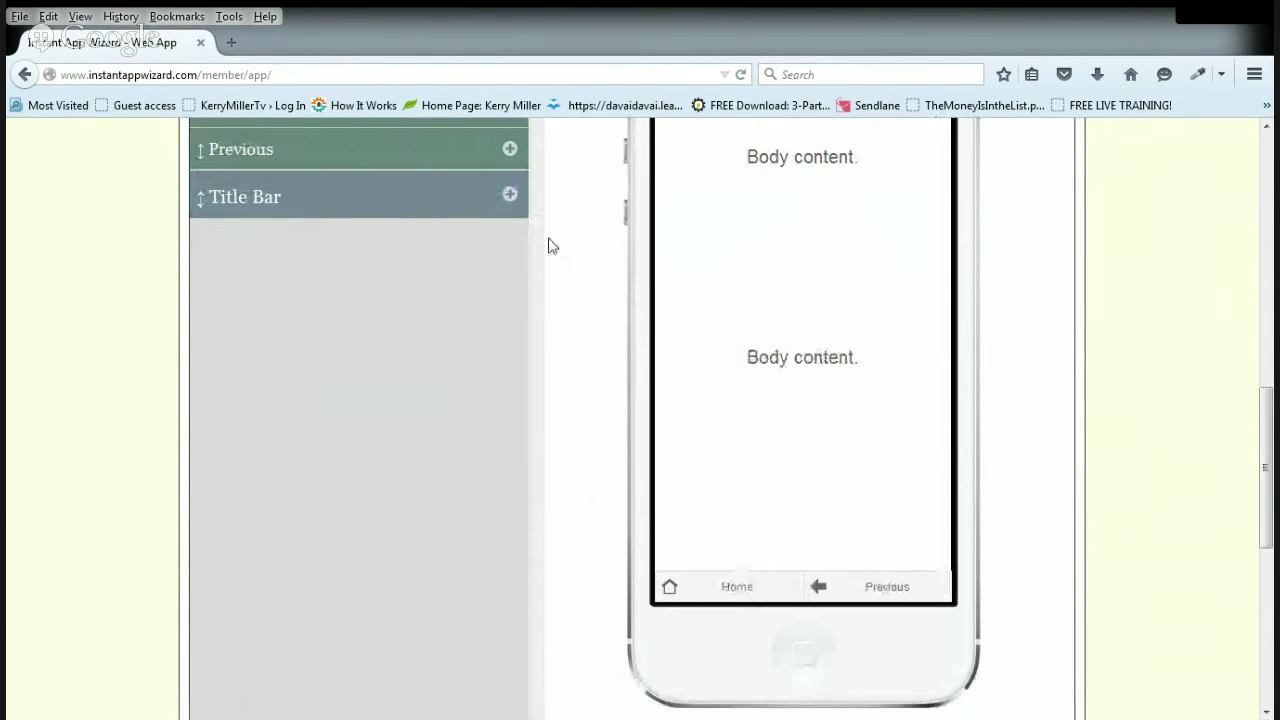
{"action": "left_click", "coordinate": [515, 207]}
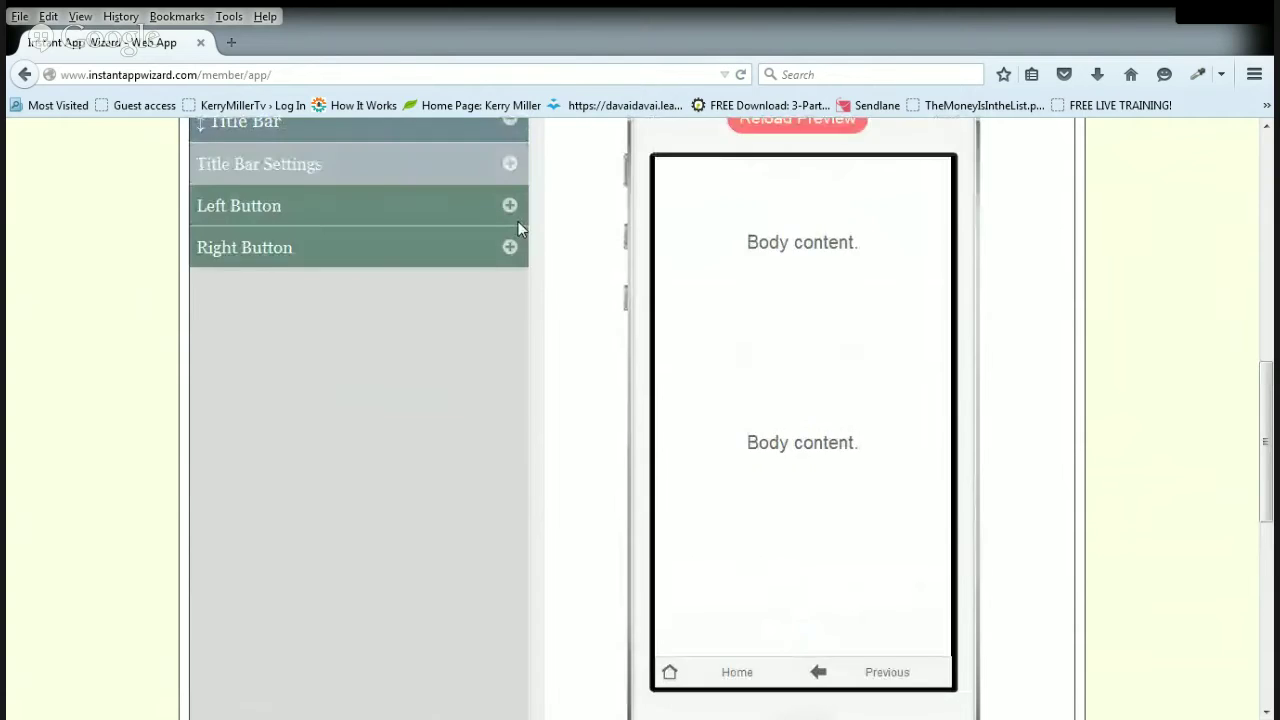
{"action": "scroll", "coordinate": [518, 229], "scroll_direction": "up", "scroll_amount": 1}
{"action": "left_click", "coordinate": [511, 290]}
{"action": "left_click", "coordinate": [506, 338]}
{"action": "left_click", "coordinate": [477, 361]}
{"action": "scroll", "coordinate": [583, 372], "scroll_direction": "down", "scroll_amount": 1}
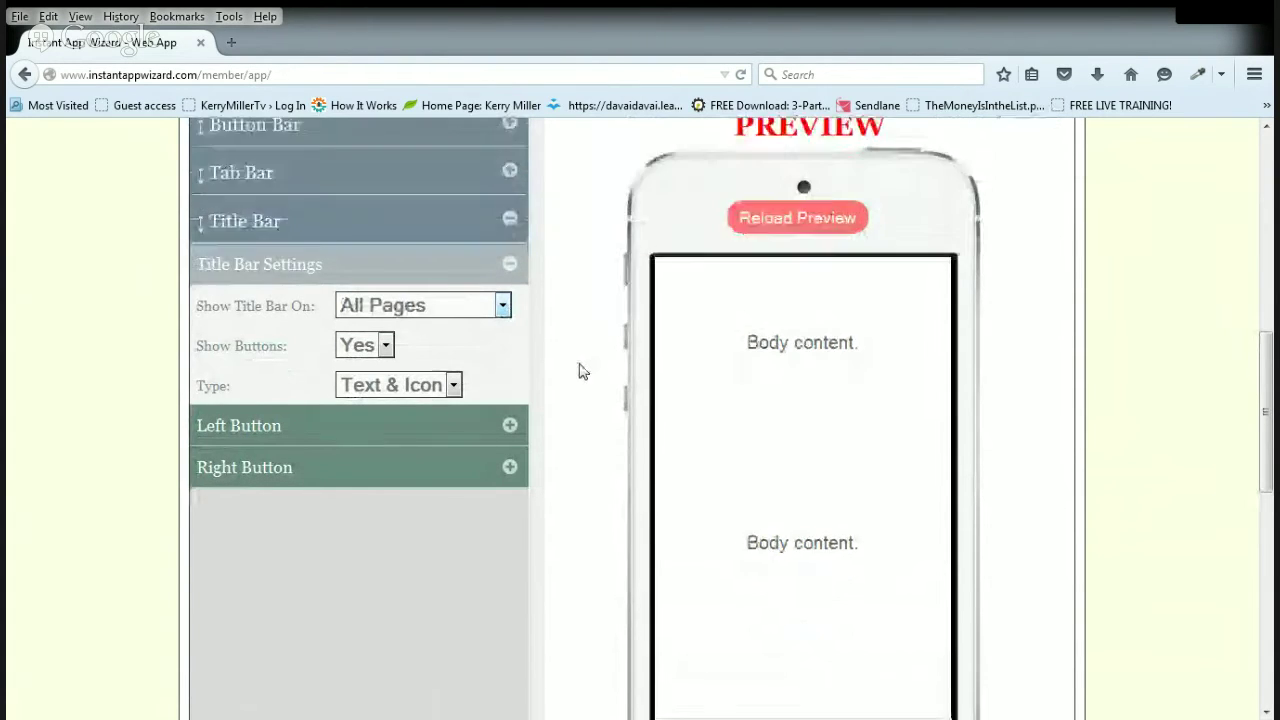
{"action": "scroll", "coordinate": [583, 372], "scroll_direction": "down", "scroll_amount": 2}
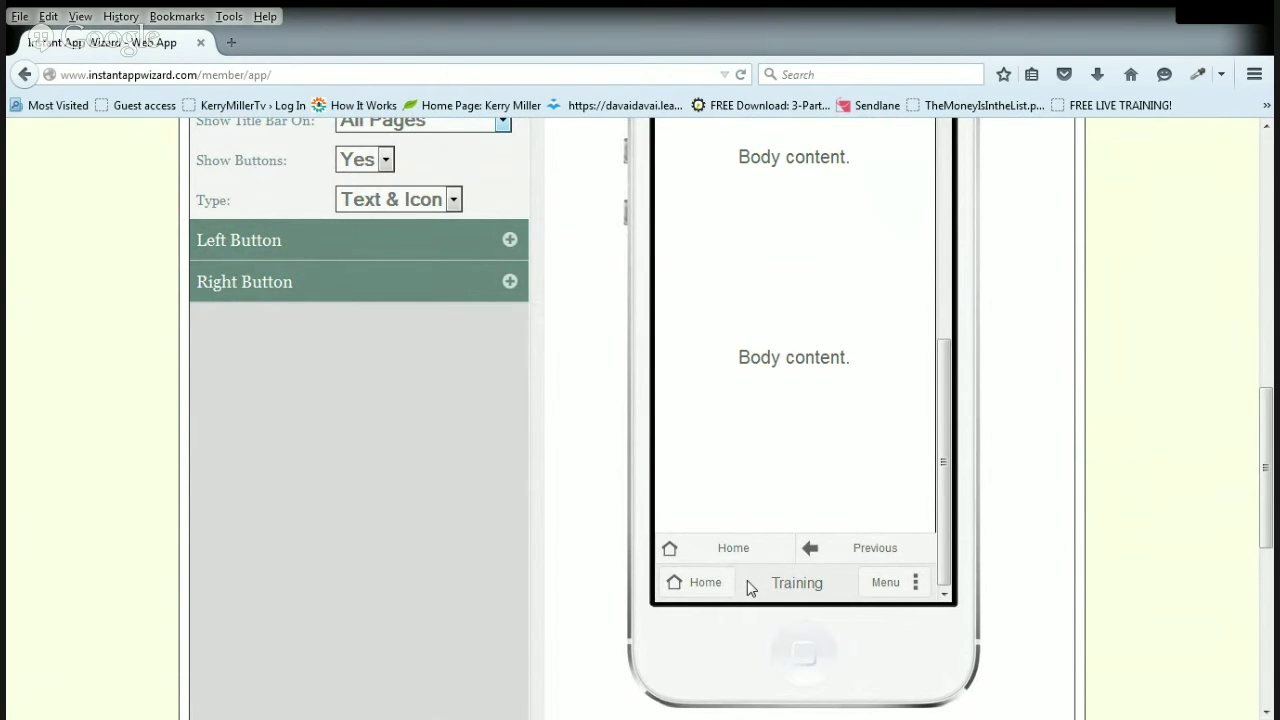
Set the footer's title bar back to None (hidden), collapse the Title Bar section, and check the footer preview.
{"action": "scroll", "coordinate": [595, 332], "scroll_direction": "up", "scroll_amount": 3}
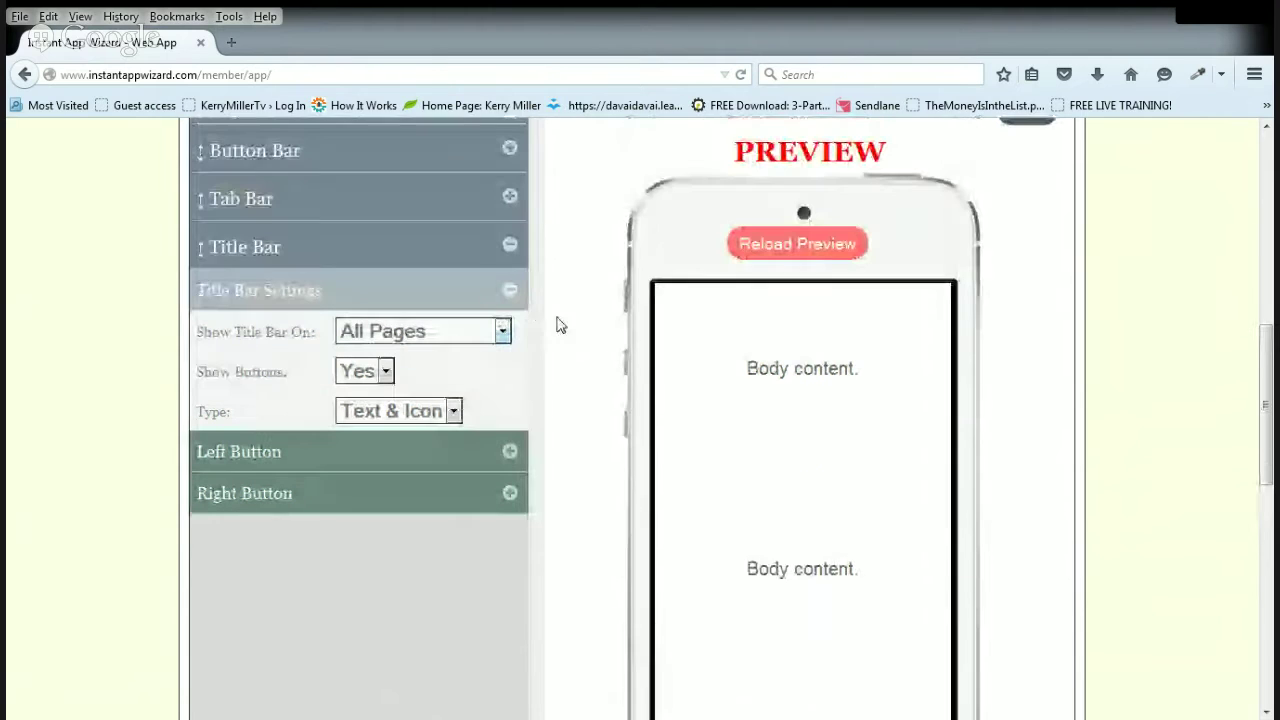
{"action": "left_click", "coordinate": [504, 330]}
{"action": "left_click", "coordinate": [420, 370]}
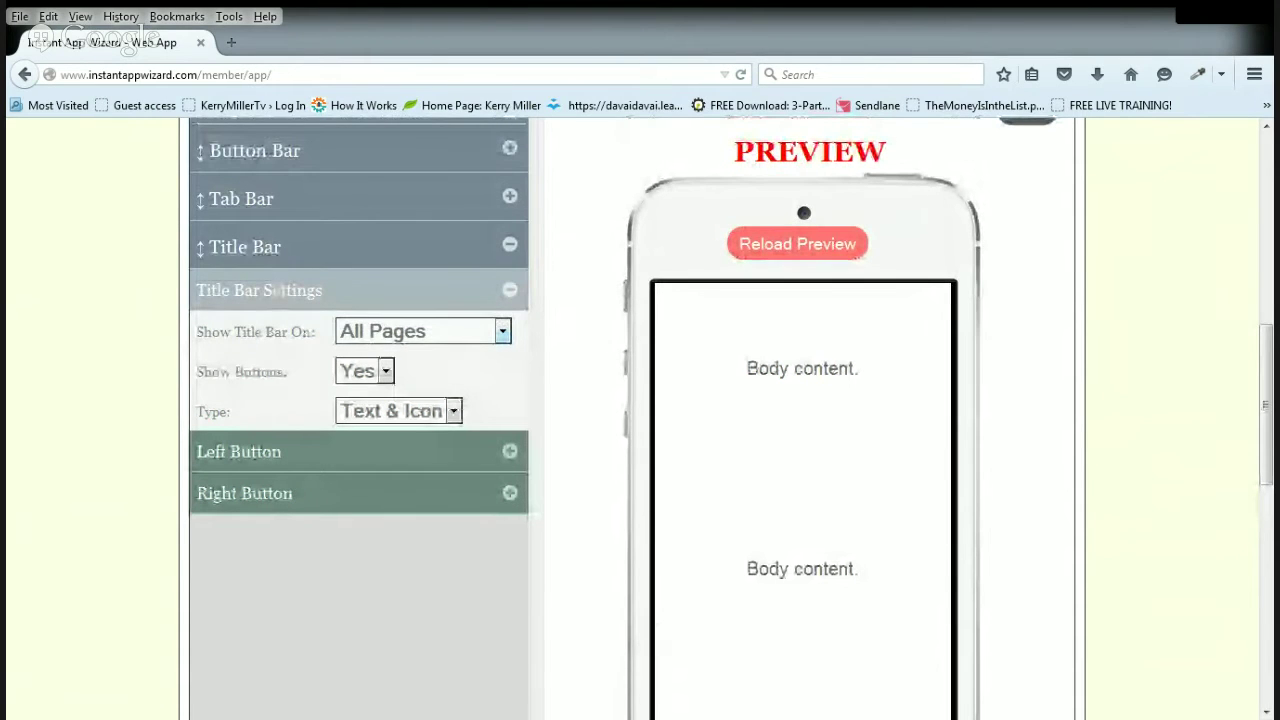
{"action": "left_click", "coordinate": [508, 290]}
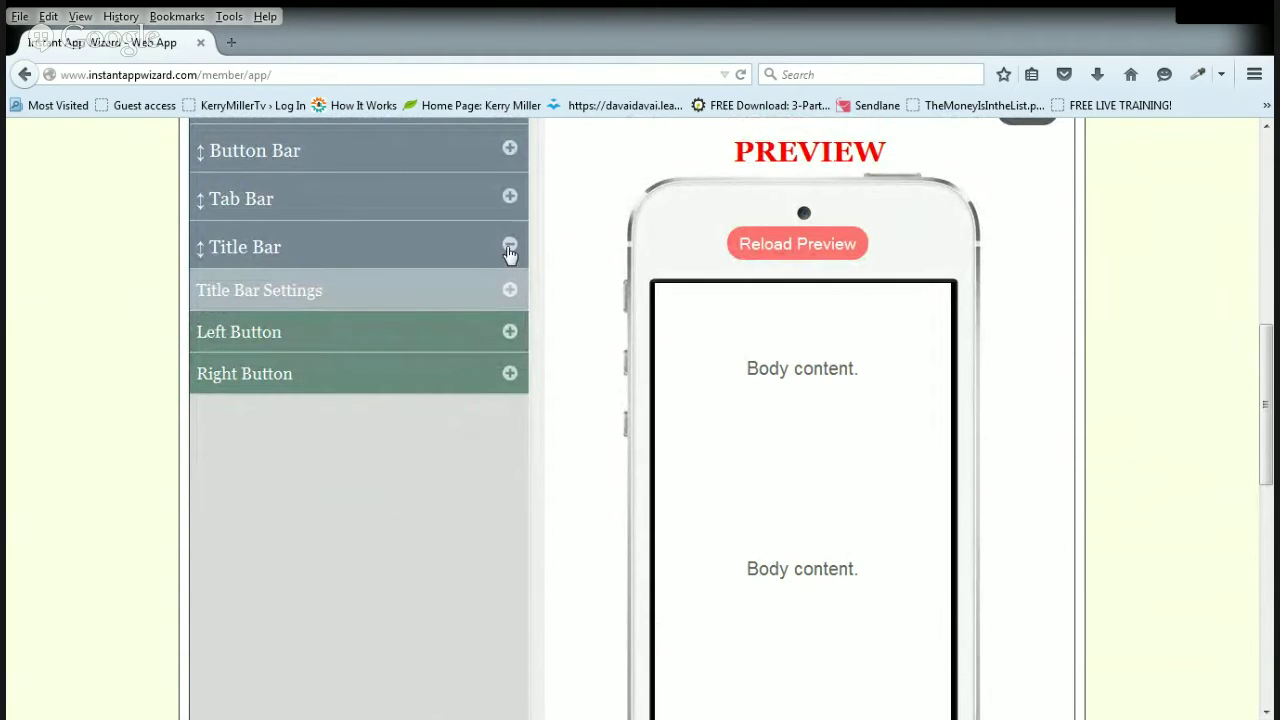
{"action": "left_click", "coordinate": [509, 250]}
{"action": "scroll", "coordinate": [669, 509], "scroll_direction": "down", "scroll_amount": 3}
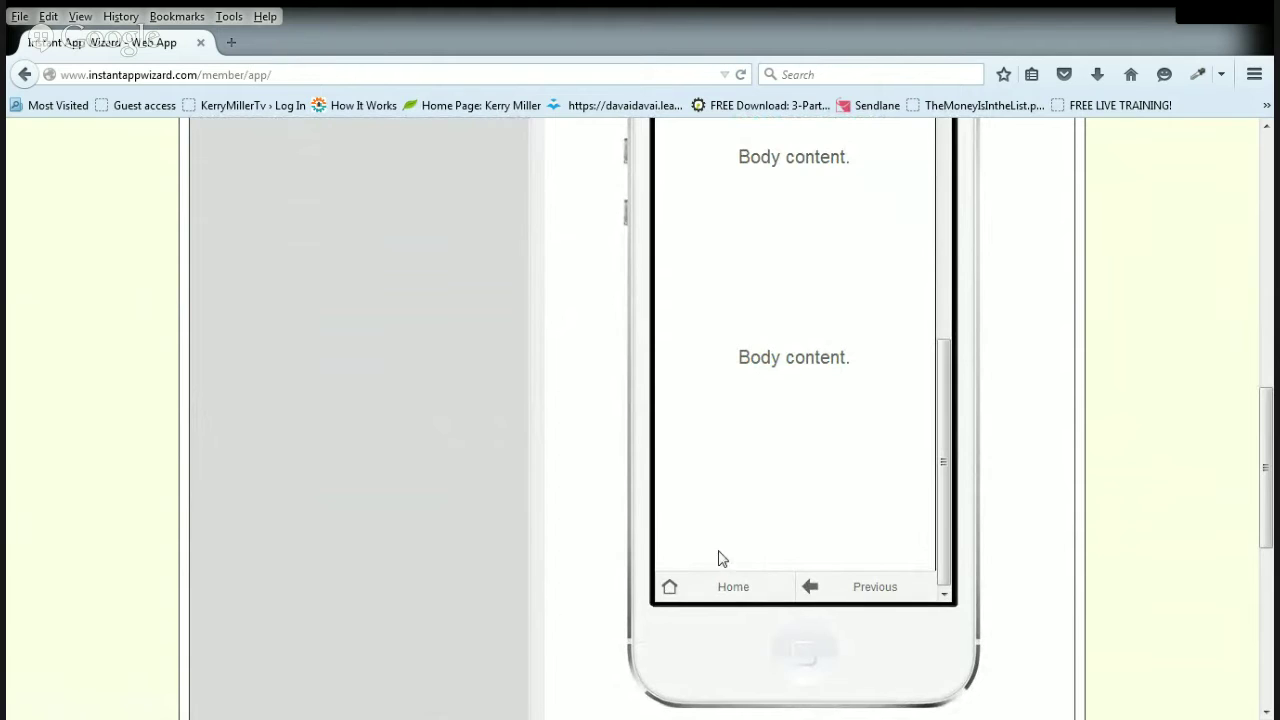
Reopen the Header section, look into its Tab Bar without adding a link, and save the header.
{"action": "scroll", "coordinate": [628, 333], "scroll_direction": "up", "scroll_amount": 5}
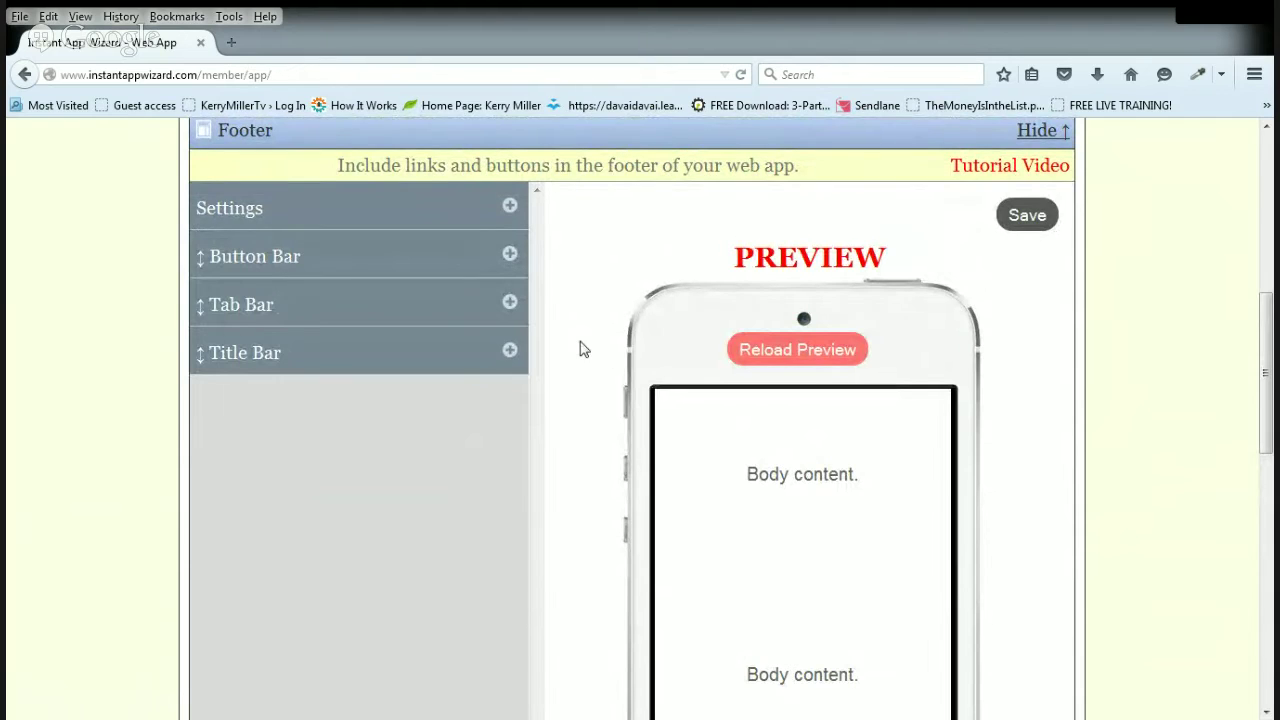
{"action": "scroll", "coordinate": [584, 349], "scroll_direction": "up", "scroll_amount": 3}
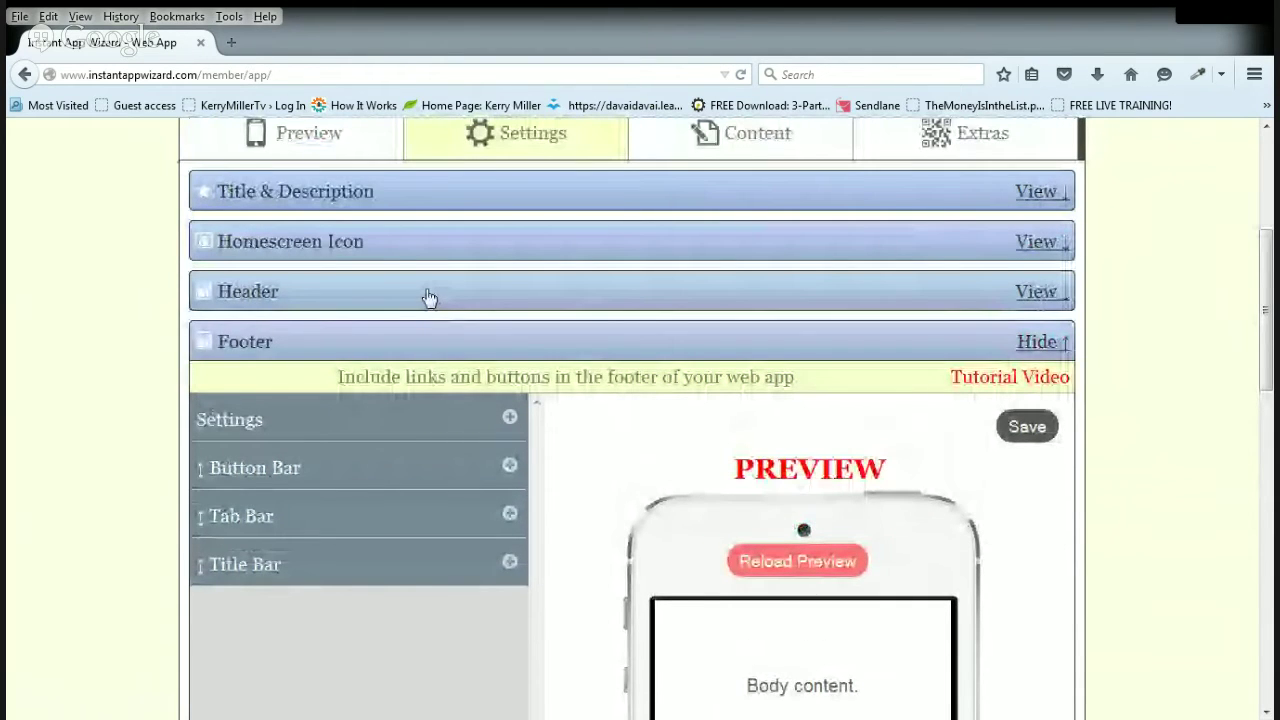
{"action": "left_click", "coordinate": [429, 298]}
{"action": "scroll", "coordinate": [625, 425], "scroll_direction": "down", "scroll_amount": 2}
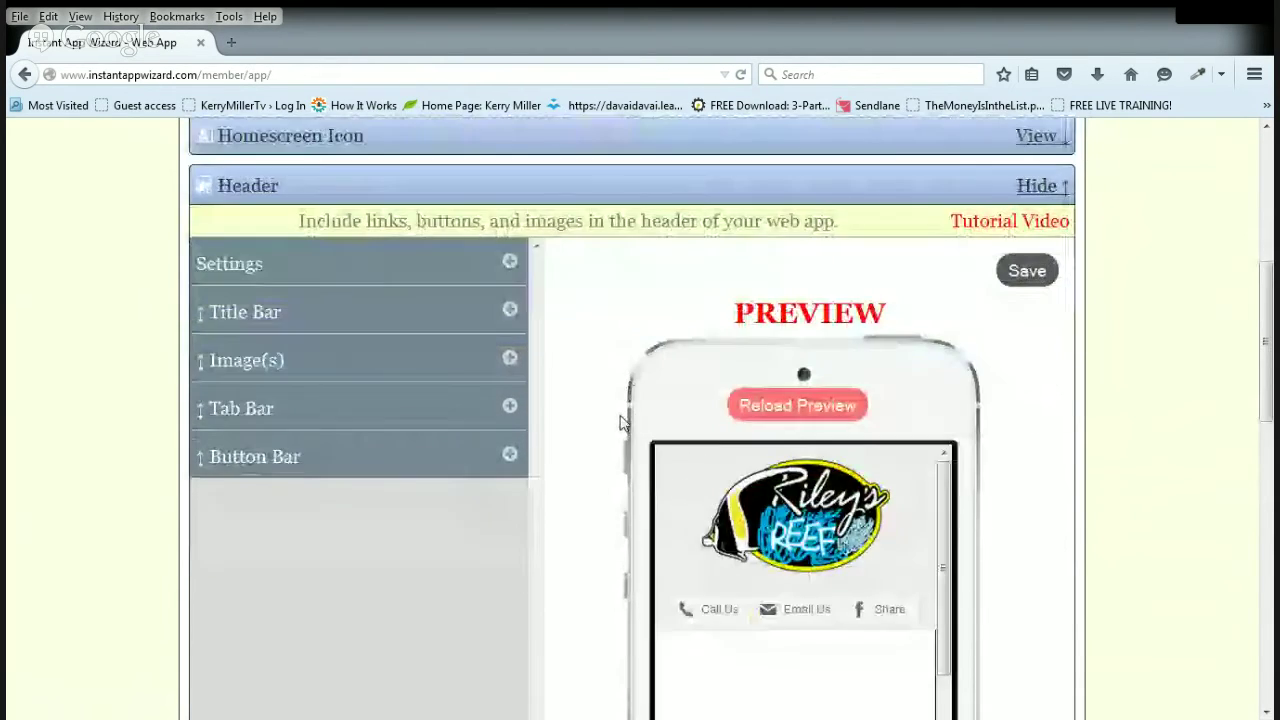
{"action": "left_click", "coordinate": [510, 408]}
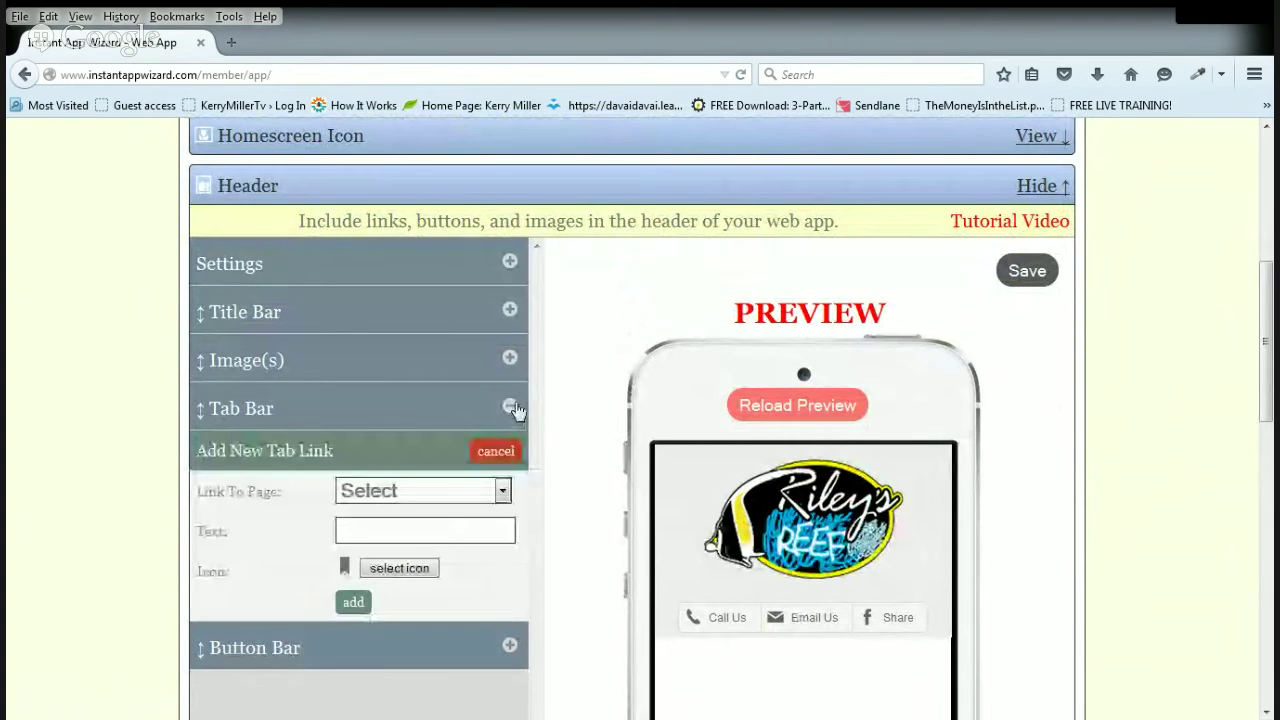
{"action": "left_click", "coordinate": [510, 408]}
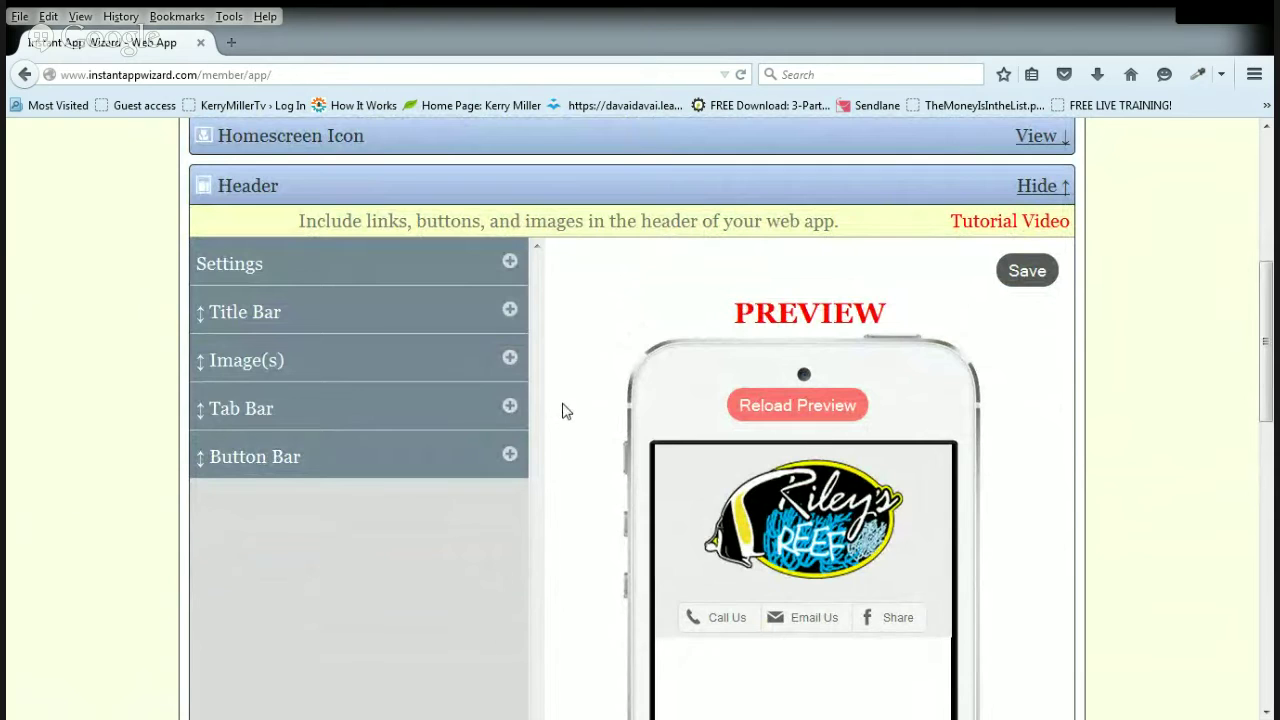
{"action": "scroll", "coordinate": [366, 363], "scroll_direction": "up", "scroll_amount": 3}
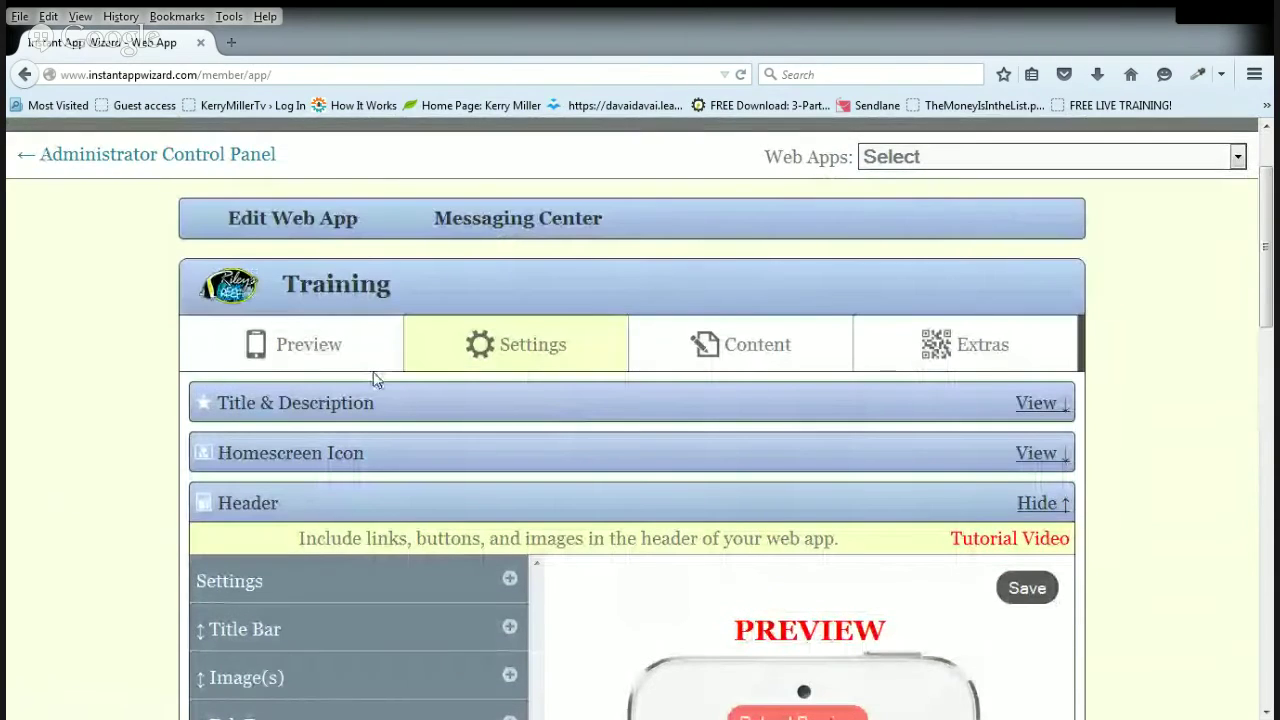
{"action": "left_click", "coordinate": [1030, 590]}
Open the Training app's full preview, scroll through its home page, and reload it.
{"action": "left_click", "coordinate": [306, 347]}
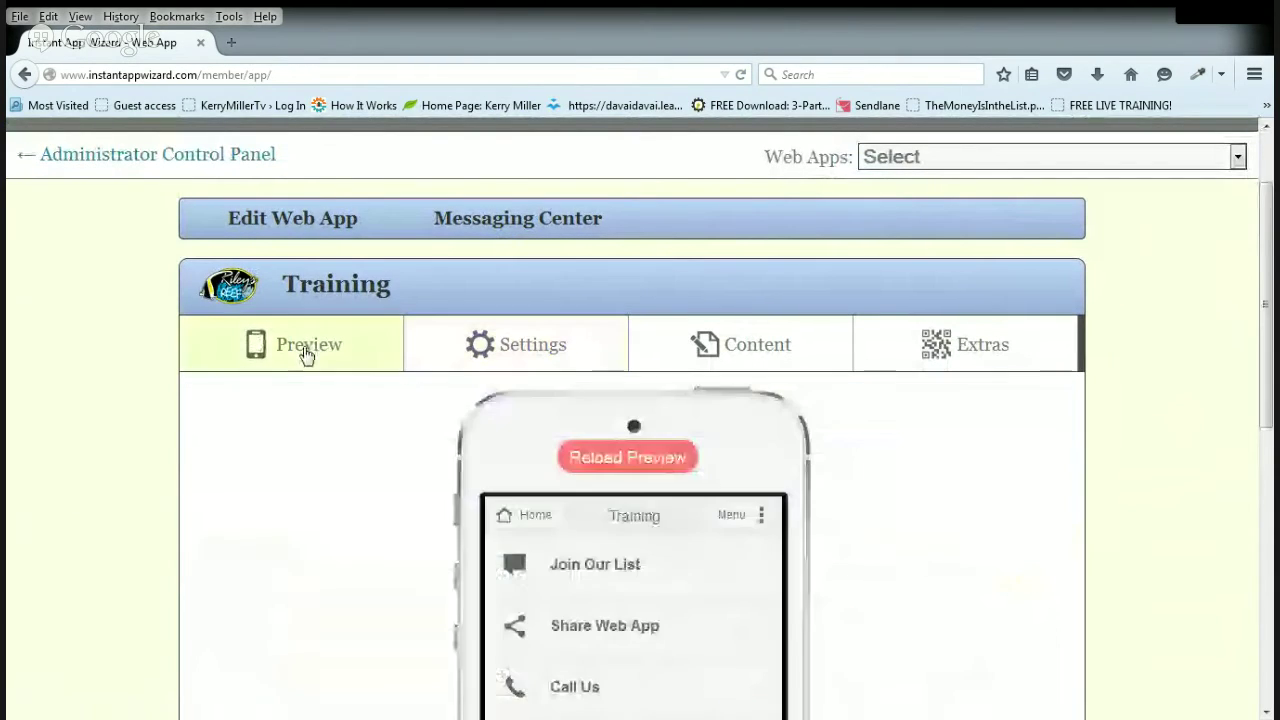
{"action": "scroll", "coordinate": [838, 527], "scroll_direction": "down", "scroll_amount": 2}
{"action": "scroll", "coordinate": [757, 529], "scroll_direction": "down", "scroll_amount": 2}
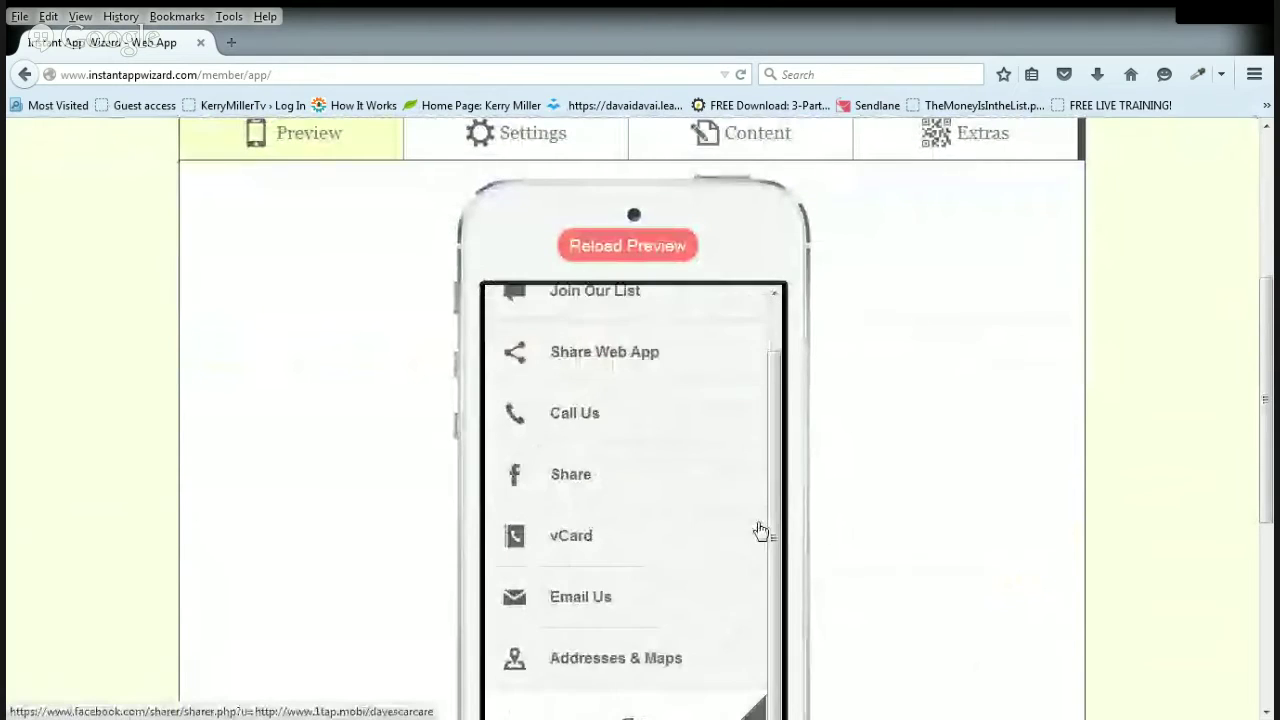
{"action": "left_click", "coordinate": [624, 250]}
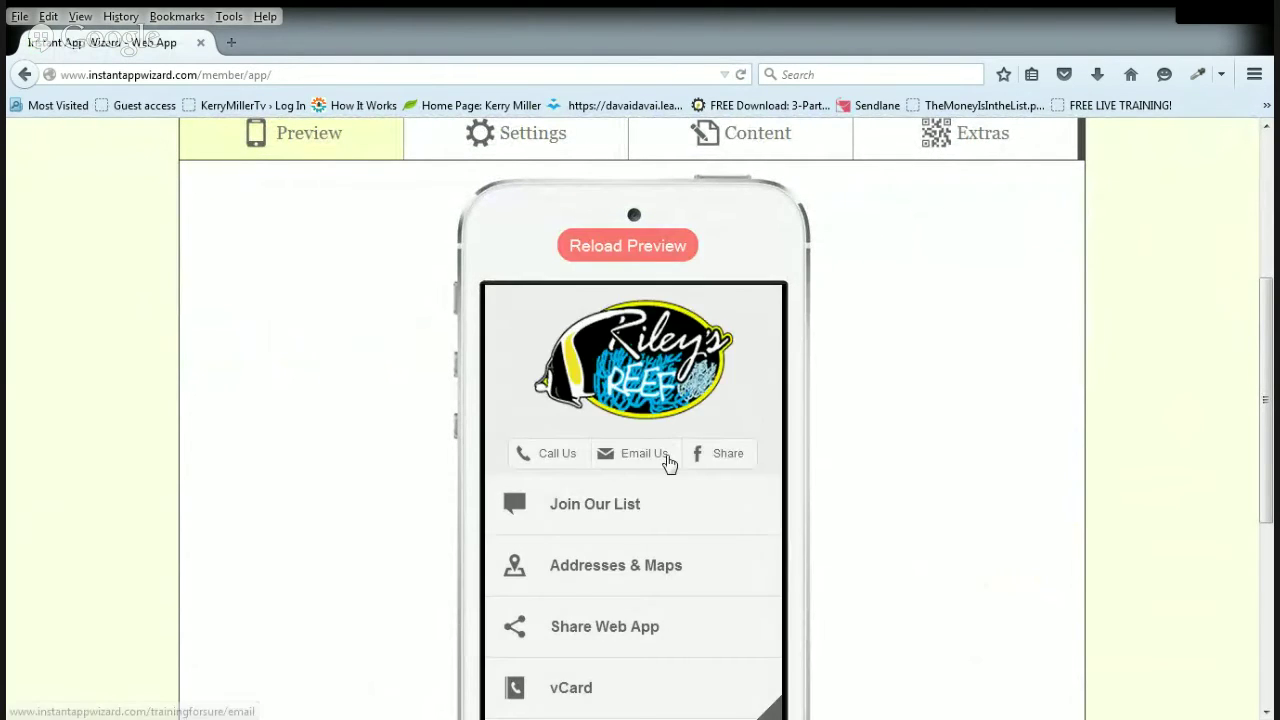
Open the page with the contact's phone number in the preview, examine its header and footer, and reload the preview.
{"action": "scroll", "coordinate": [660, 440], "scroll_direction": "down", "scroll_amount": 1}
{"action": "left_click", "coordinate": [655, 465]}
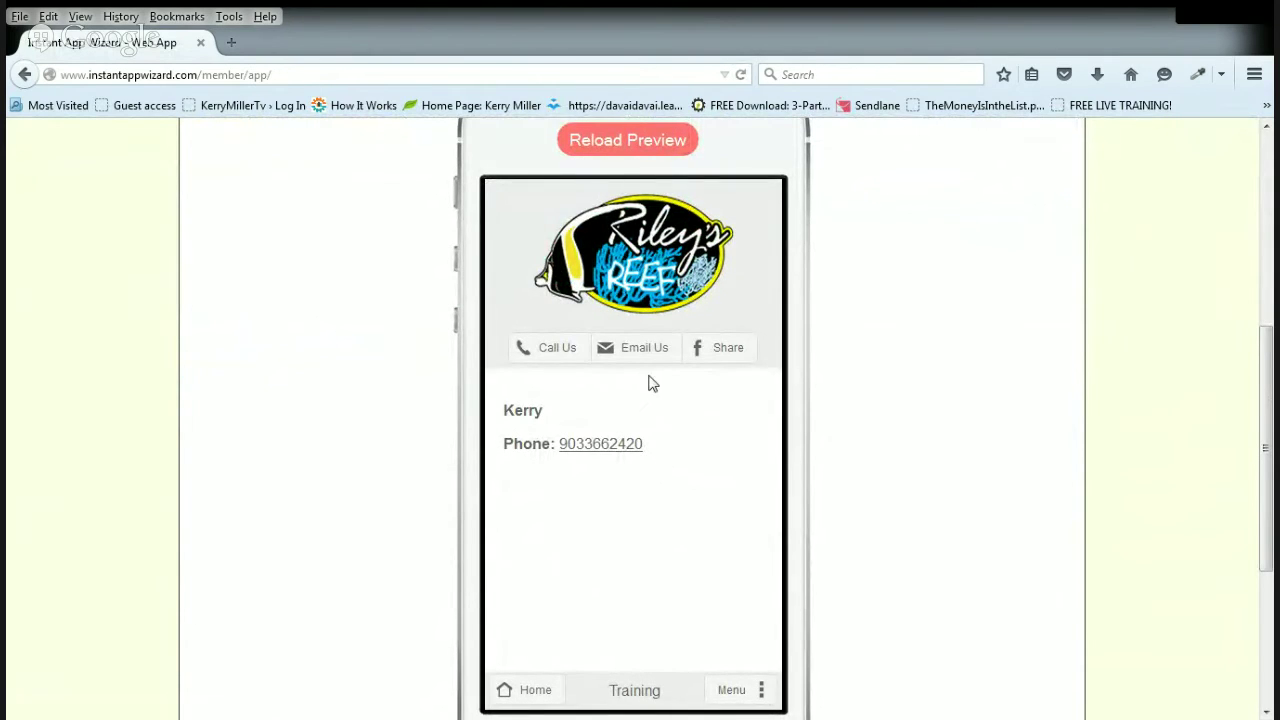
{"action": "scroll", "coordinate": [626, 417], "scroll_direction": "up", "scroll_amount": 2}
{"action": "scroll", "coordinate": [586, 366], "scroll_direction": "down", "scroll_amount": 3}
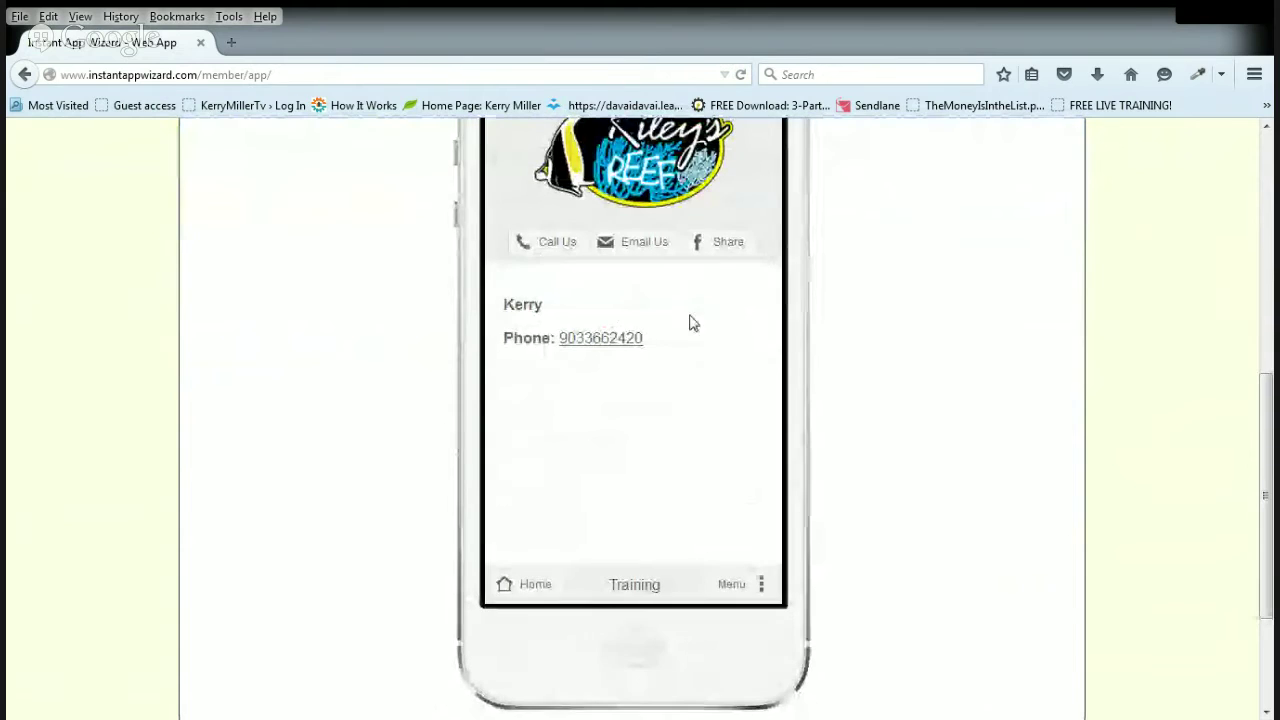
{"action": "scroll", "coordinate": [676, 349], "scroll_direction": "up", "scroll_amount": 2}
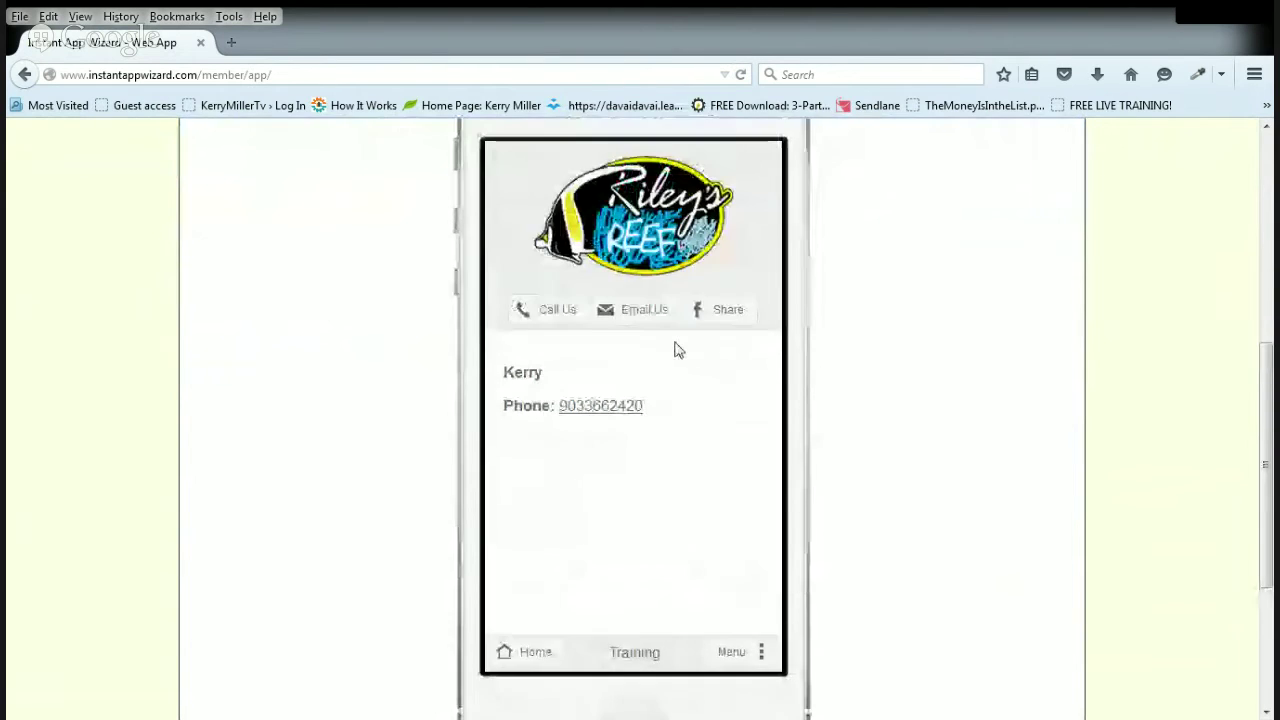
{"action": "scroll", "coordinate": [670, 352], "scroll_direction": "up", "scroll_amount": 1}
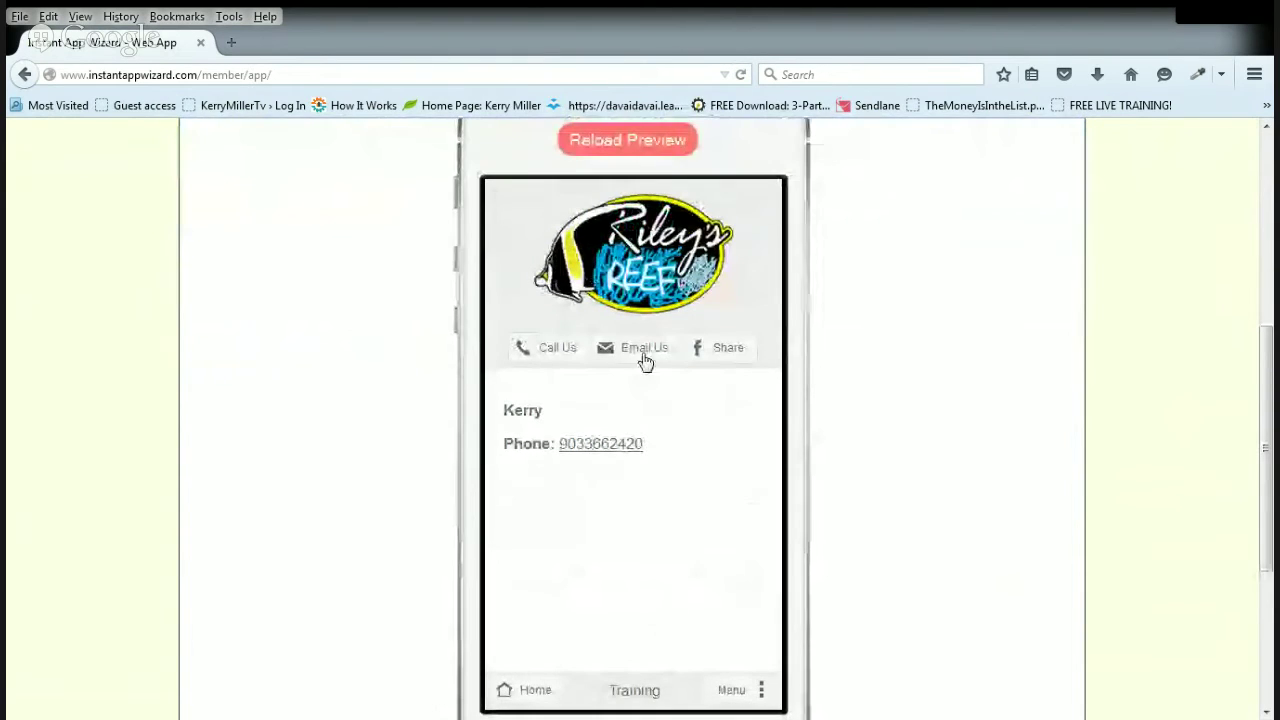
{"action": "left_click", "coordinate": [609, 141]}
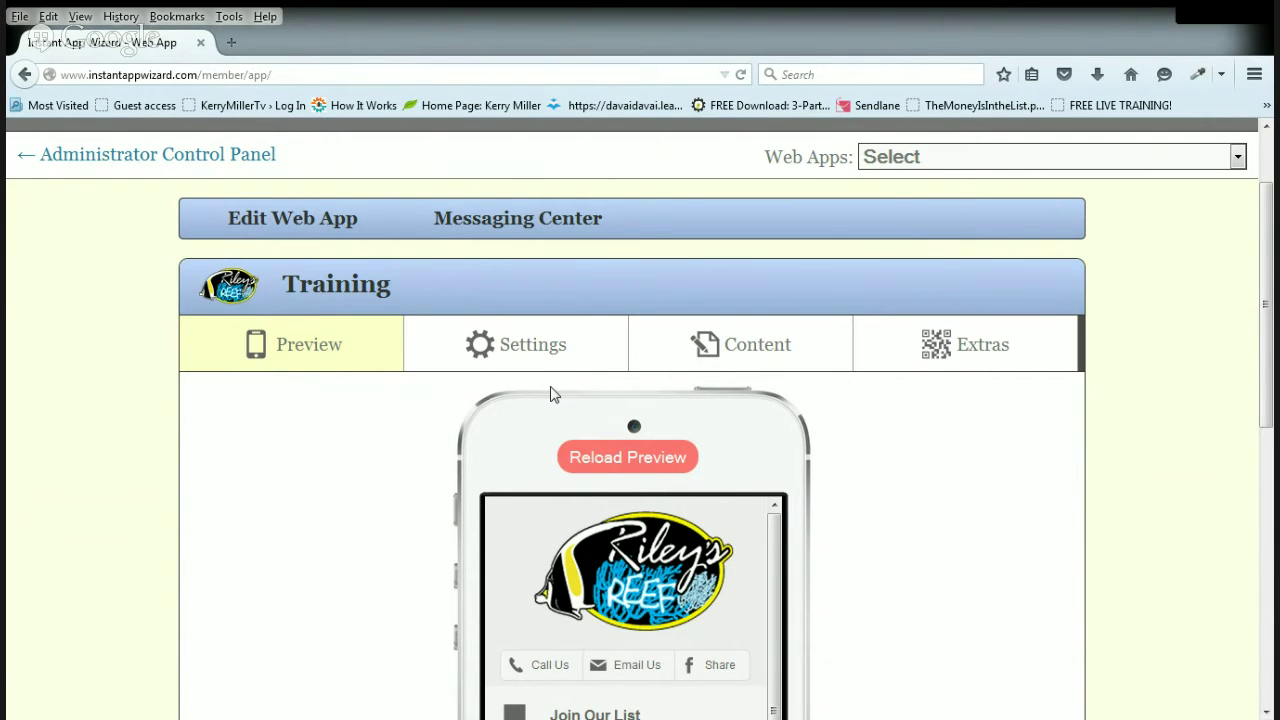
Return to the Training app's settings, collapse the Header section, and look into the Page Transition section.
{"action": "scroll", "coordinate": [550, 394], "scroll_direction": "down", "scroll_amount": 4}
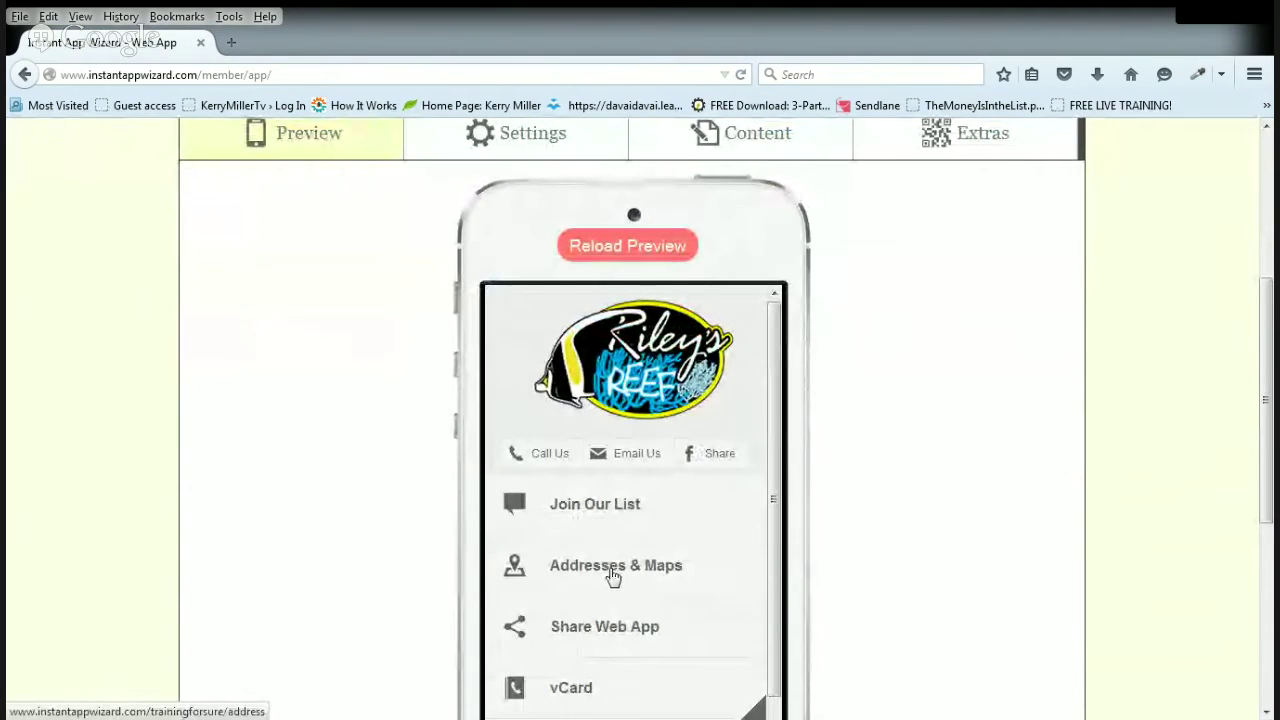
{"action": "left_click", "coordinate": [547, 145]}
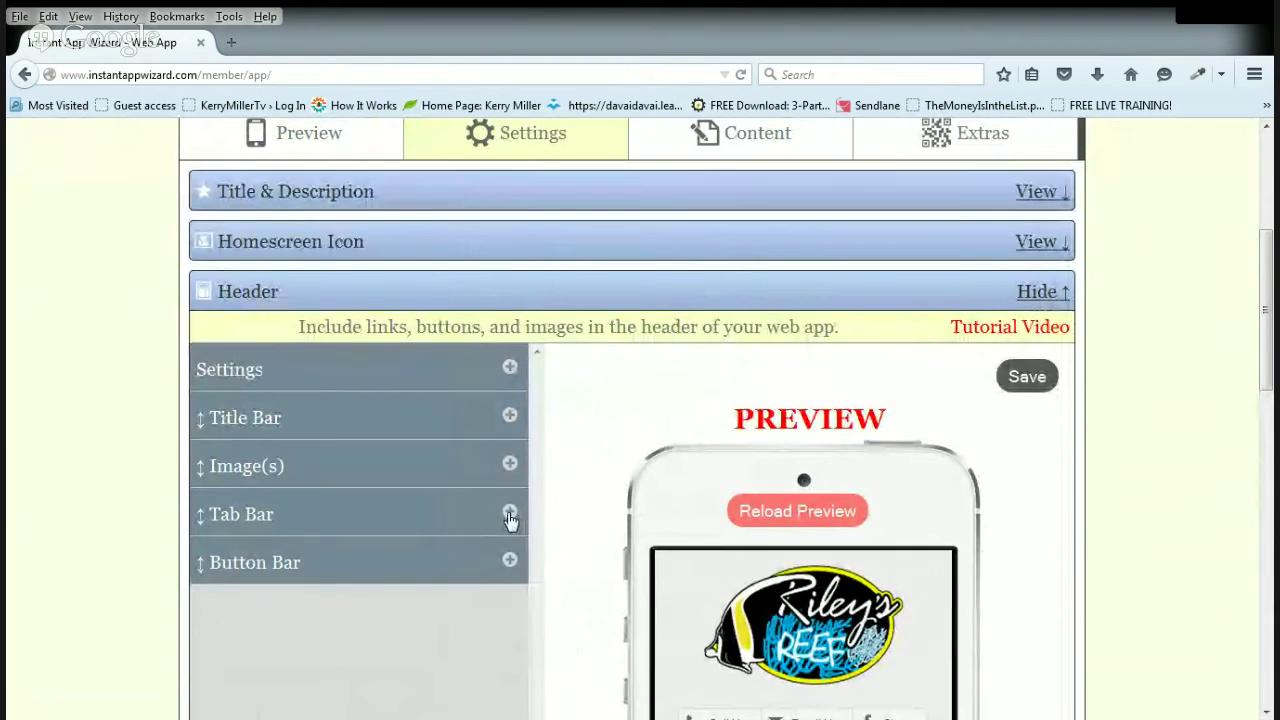
{"action": "left_click", "coordinate": [607, 301]}
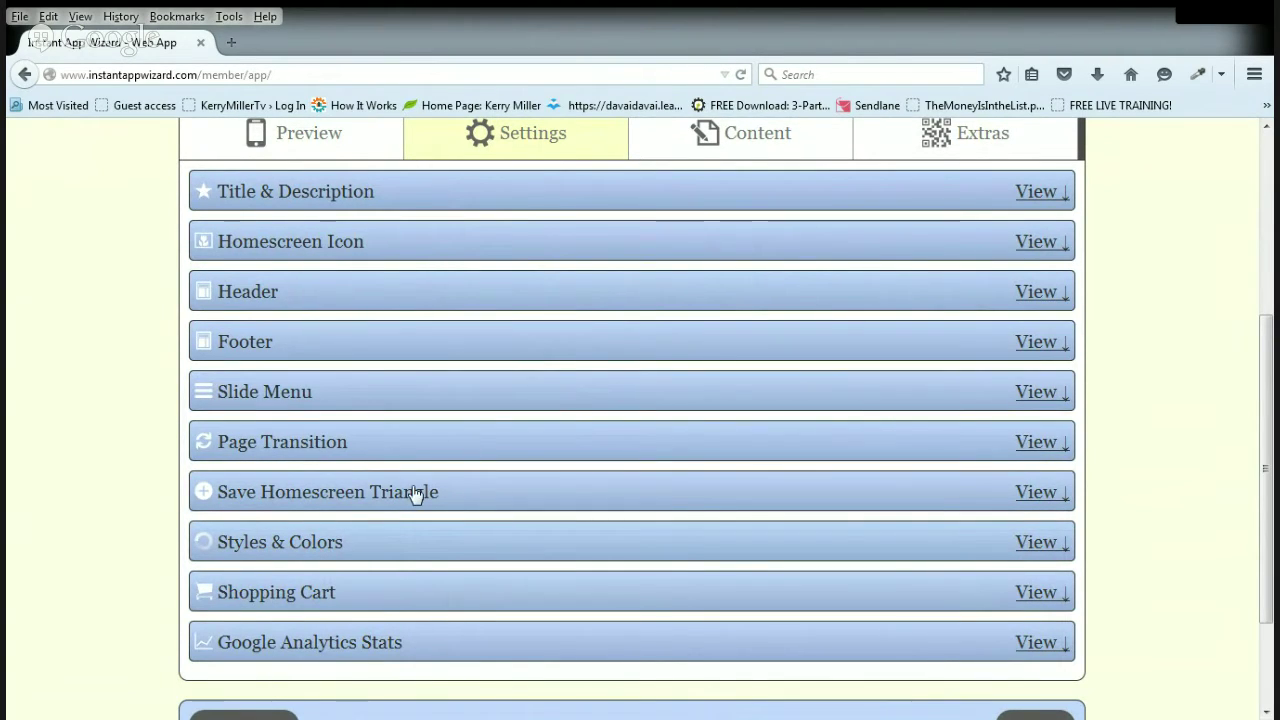
{"action": "left_click", "coordinate": [362, 398]}
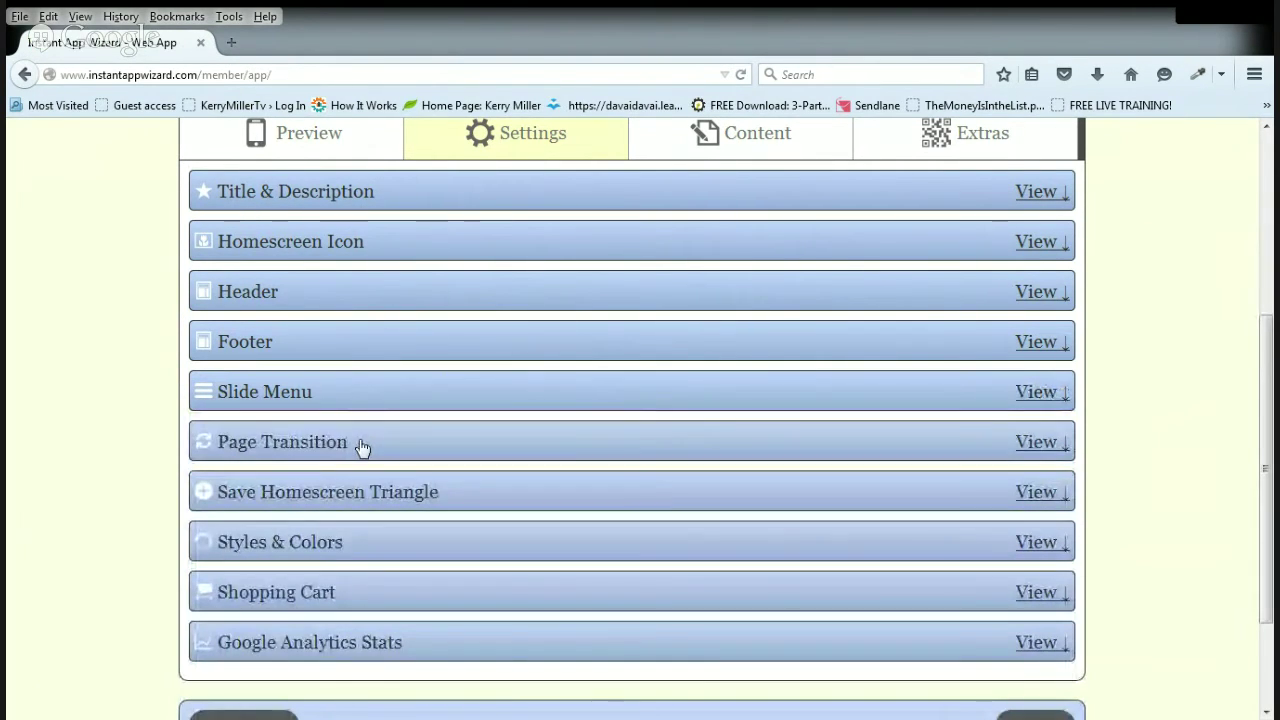
{"action": "left_click", "coordinate": [362, 448]}
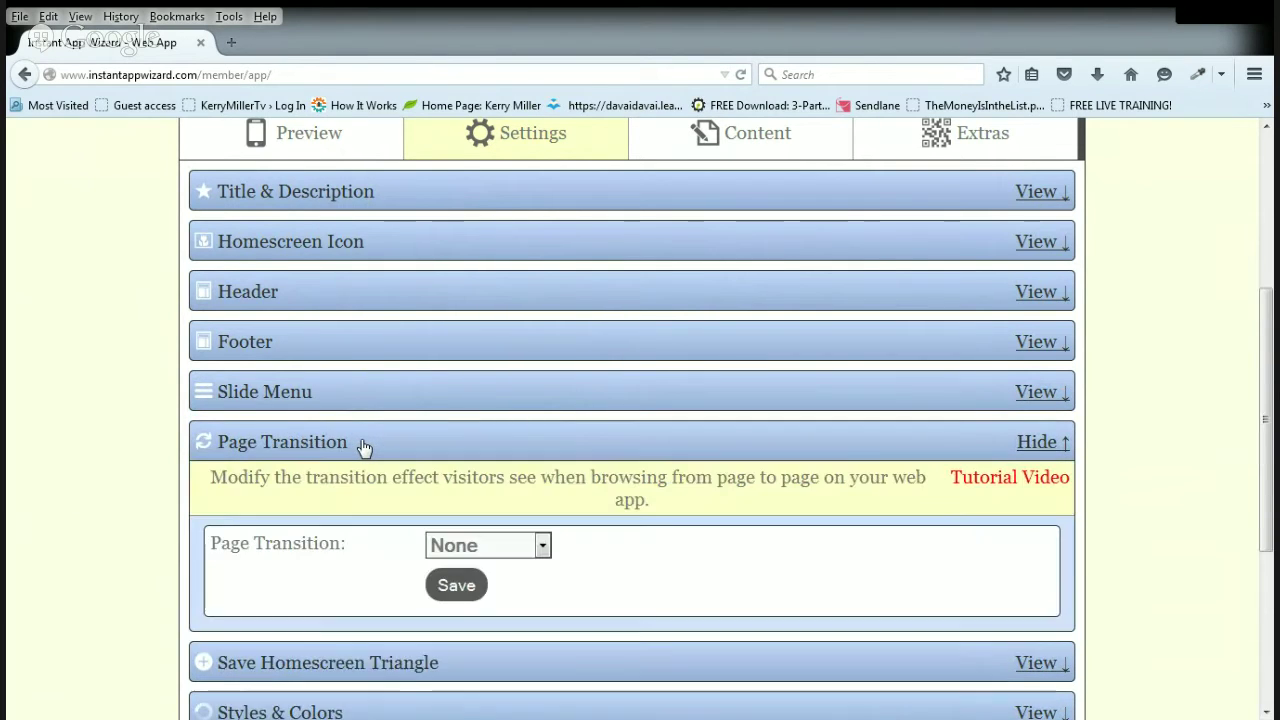
{"action": "scroll", "coordinate": [366, 449], "scroll_direction": "down", "scroll_amount": 2}
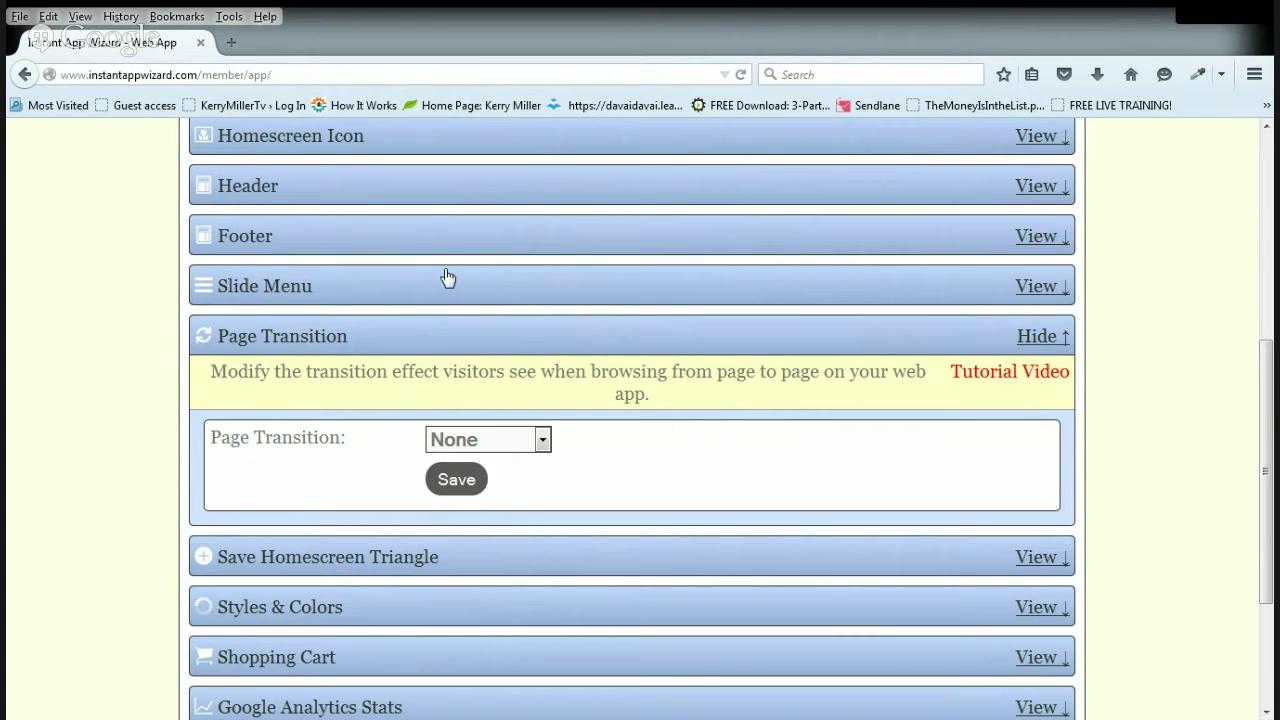
Reopen the Header section and add a second header image by uploading the Riley's Reef logo, with its page link left at N/A.
{"action": "left_click", "coordinate": [425, 193]}
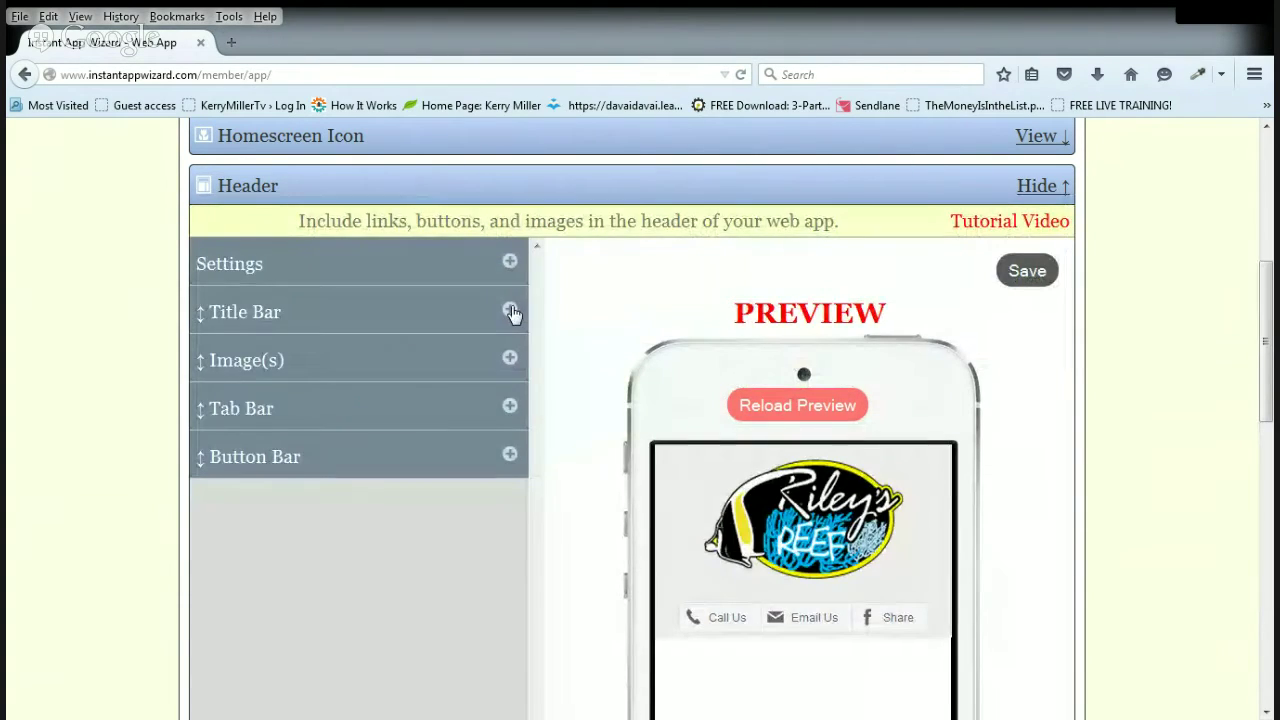
{"action": "left_click", "coordinate": [510, 360]}
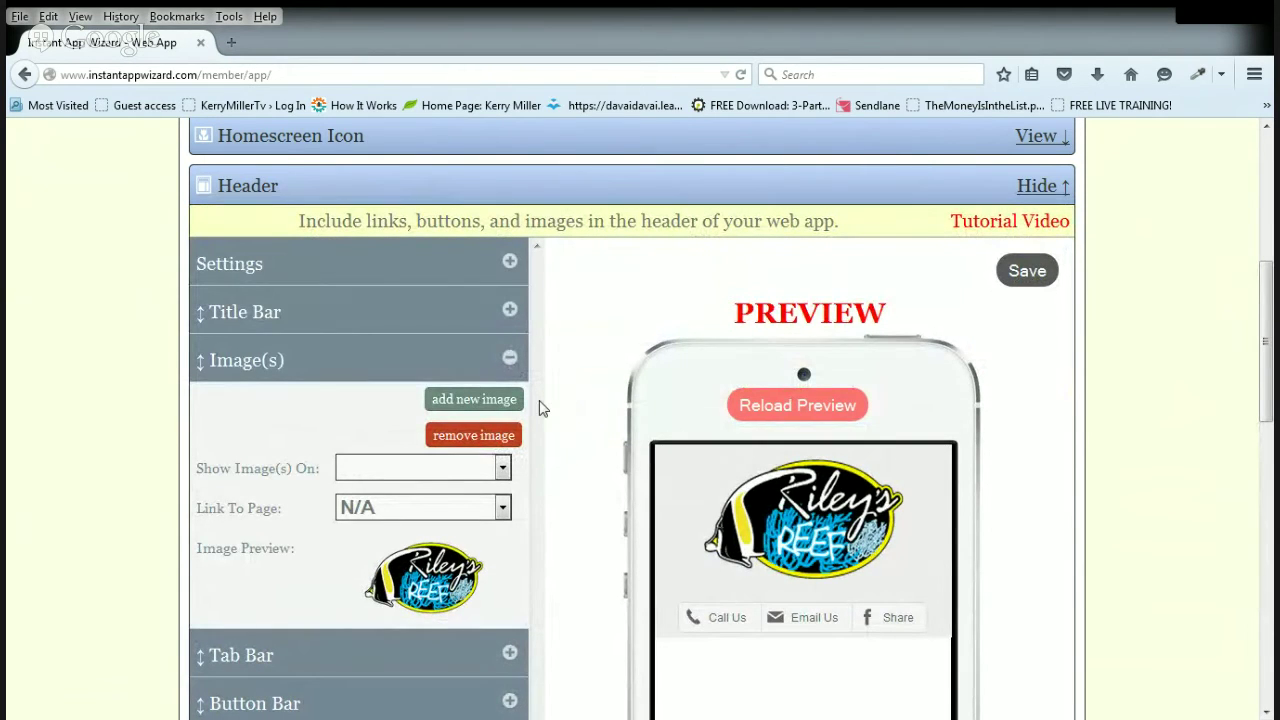
{"action": "left_click", "coordinate": [465, 405]}
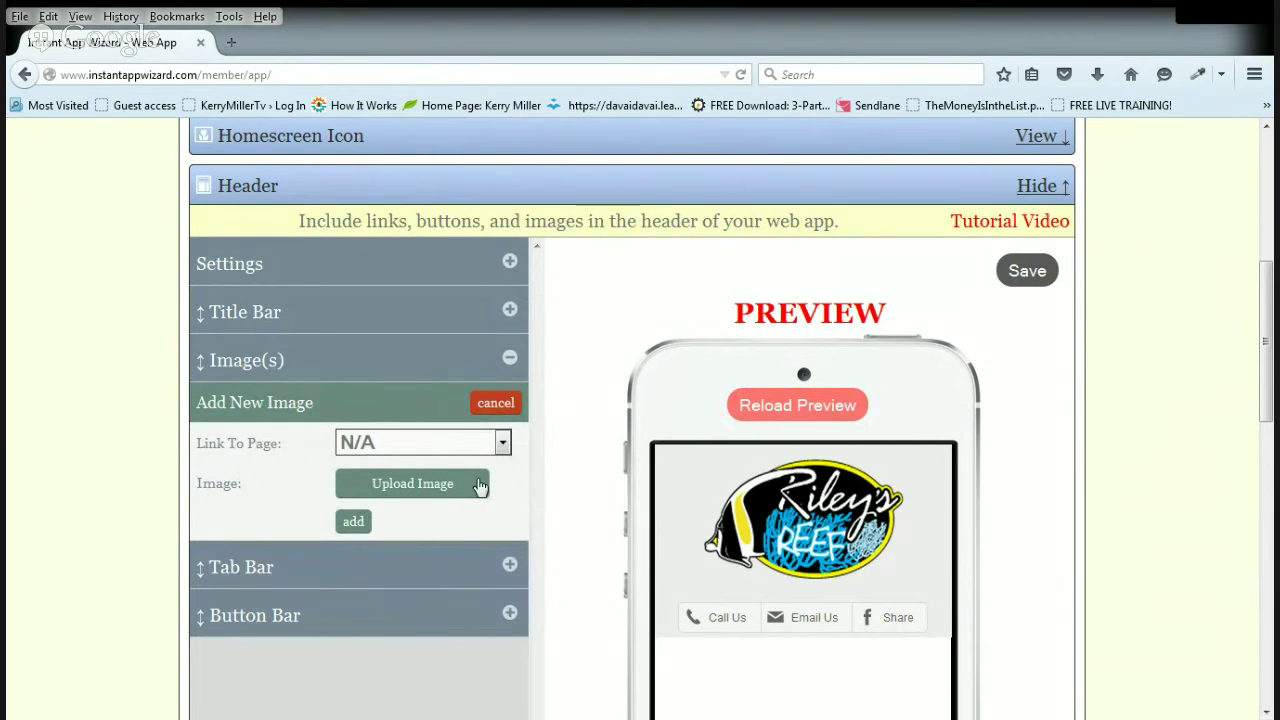
{"action": "left_click", "coordinate": [410, 487]}
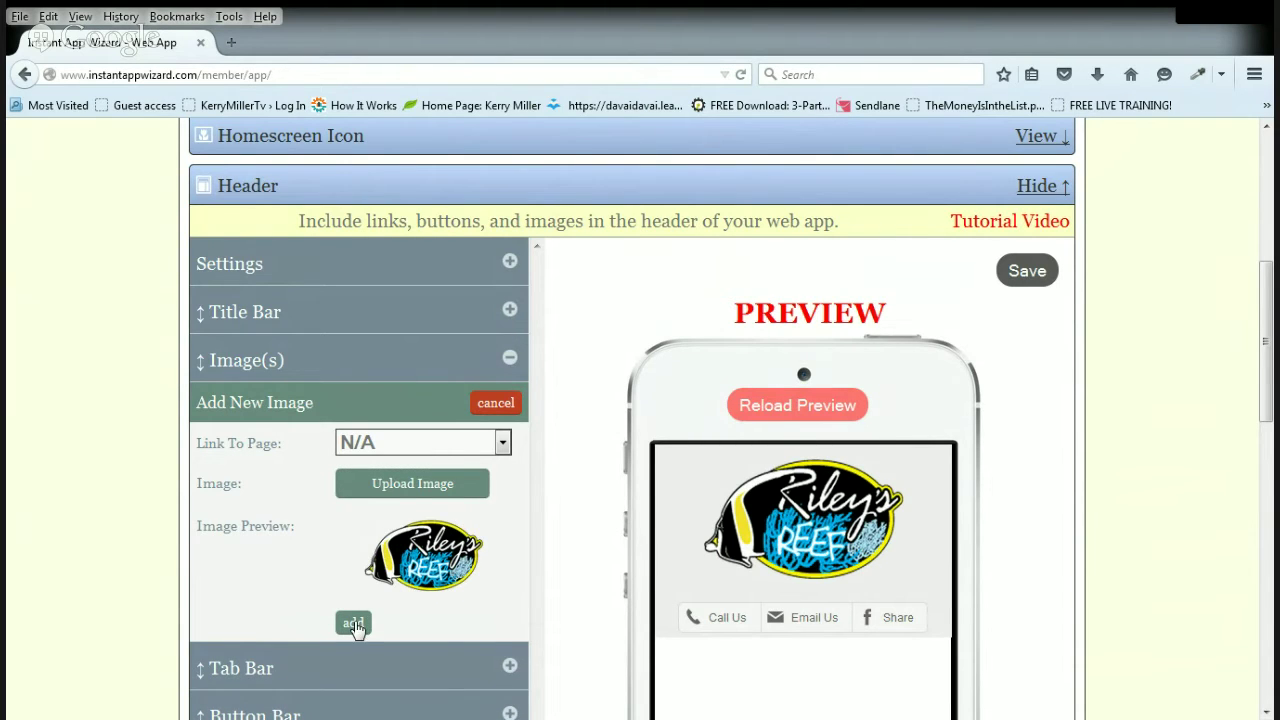
{"action": "left_click", "coordinate": [354, 624]}
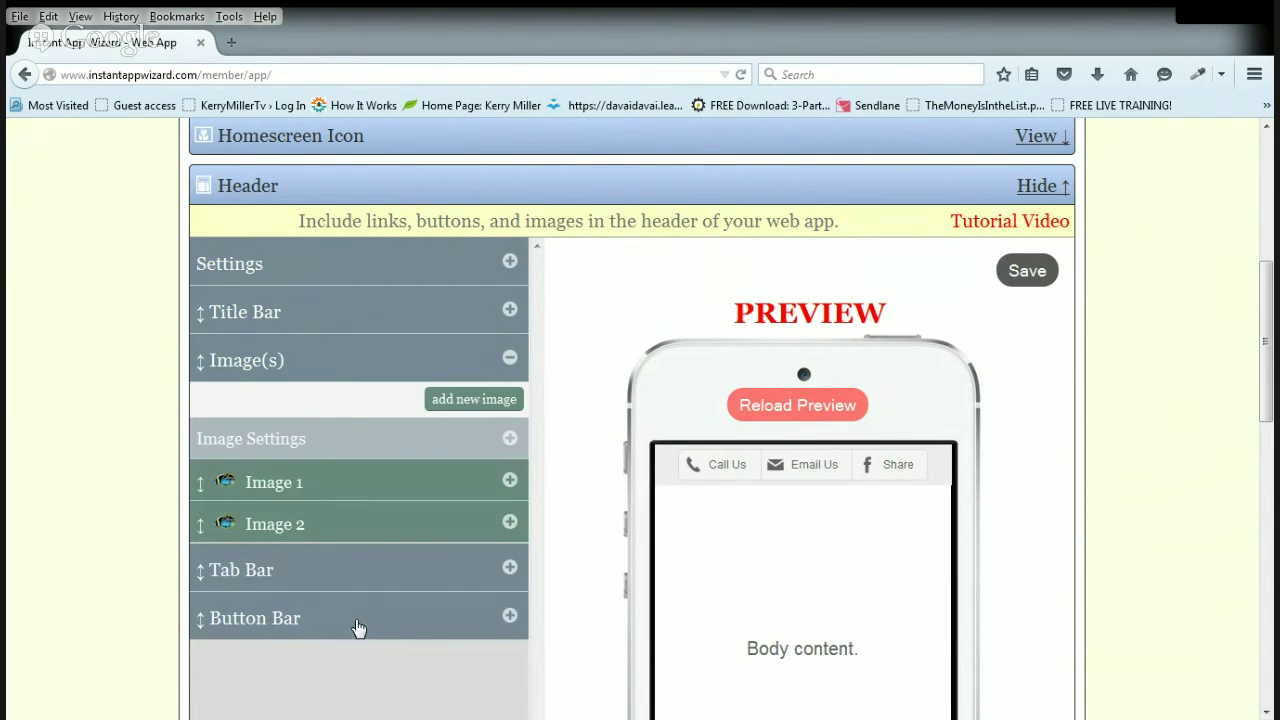
Set the header's image settings to show the images on All Pages.
{"action": "left_click", "coordinate": [510, 441]}
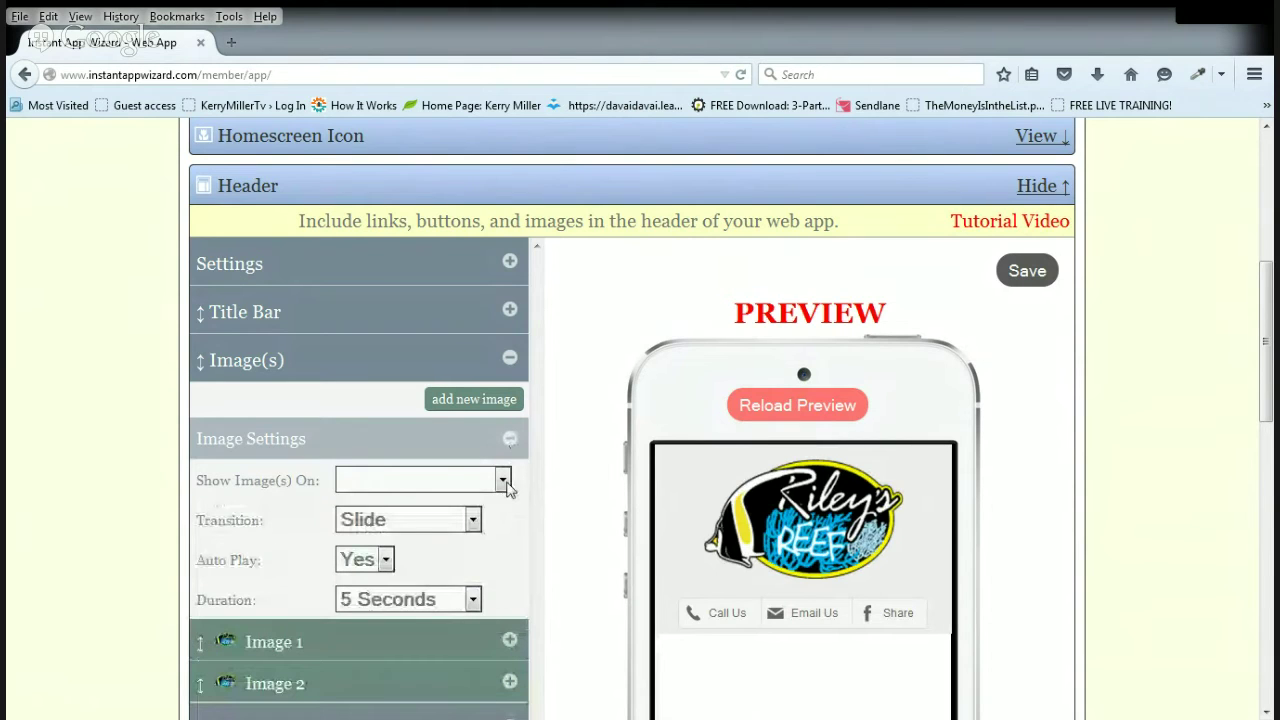
{"action": "left_click", "coordinate": [503, 482]}
{"action": "left_click", "coordinate": [480, 500]}
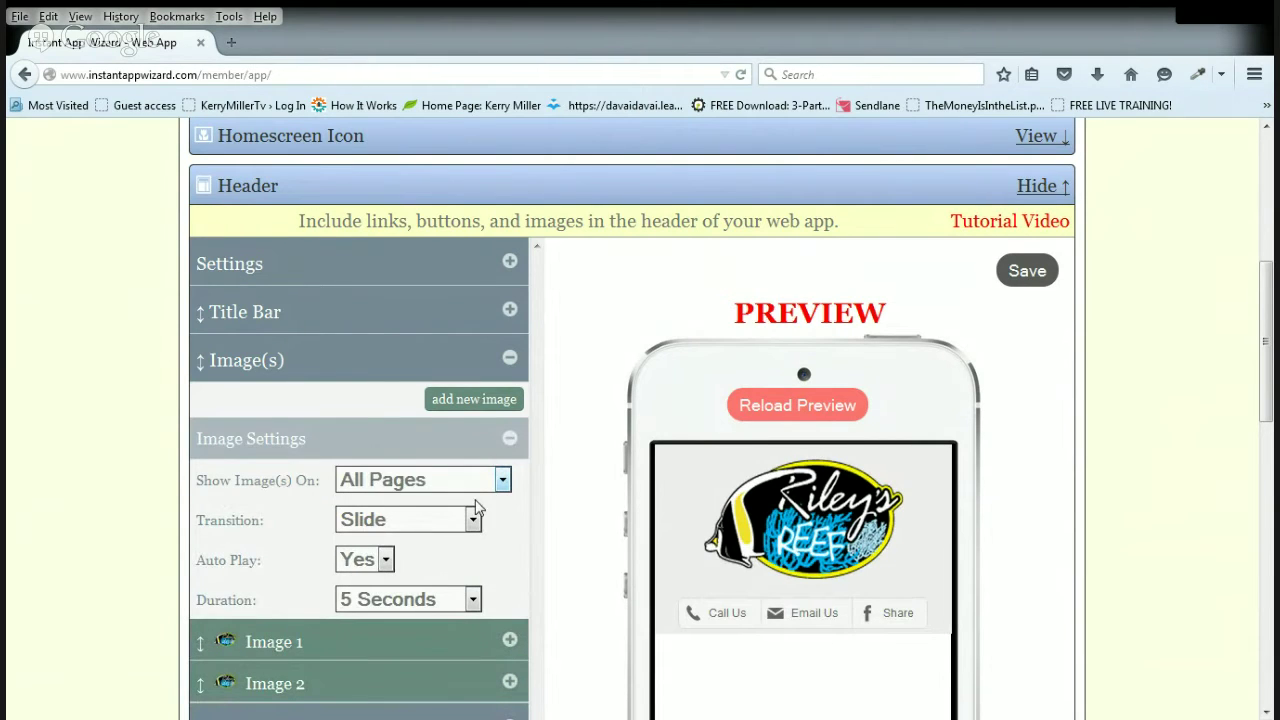
Try the Fade Stairs, Flutter Wind and Four Squares transitions on the header images.
{"action": "scroll", "coordinate": [533, 510], "scroll_direction": "down", "scroll_amount": 2}
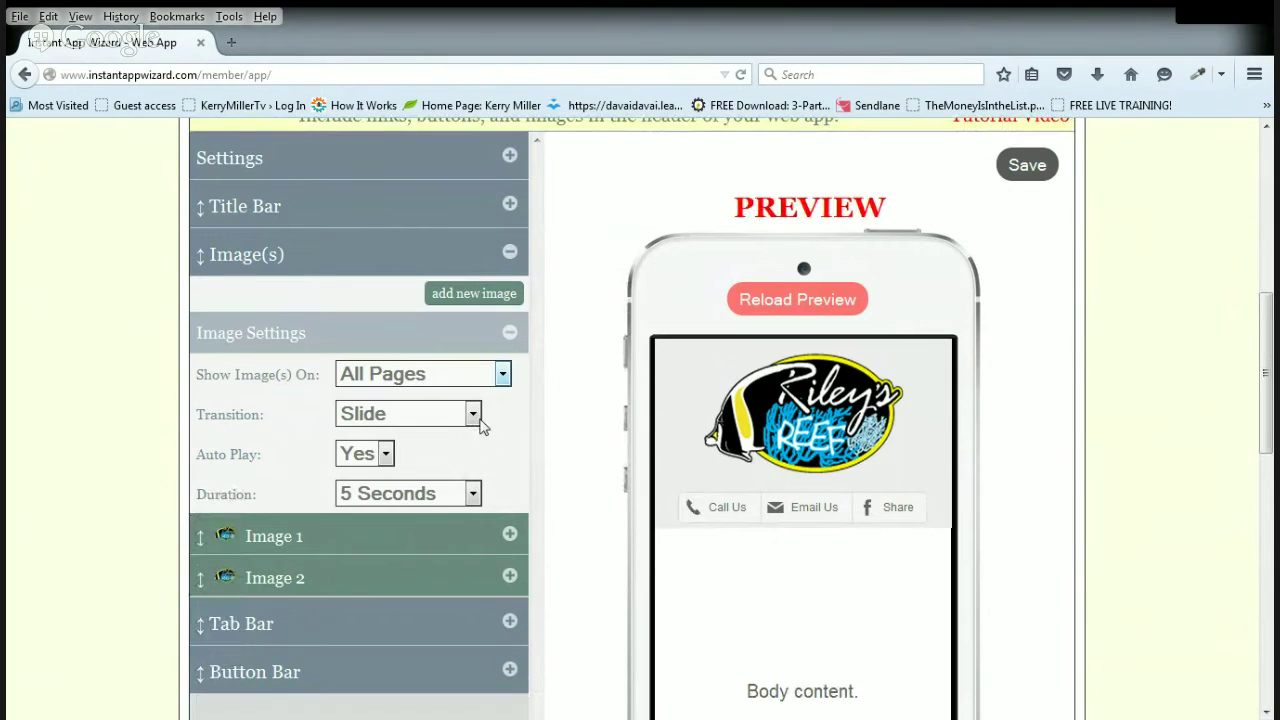
{"action": "left_click", "coordinate": [473, 413]}
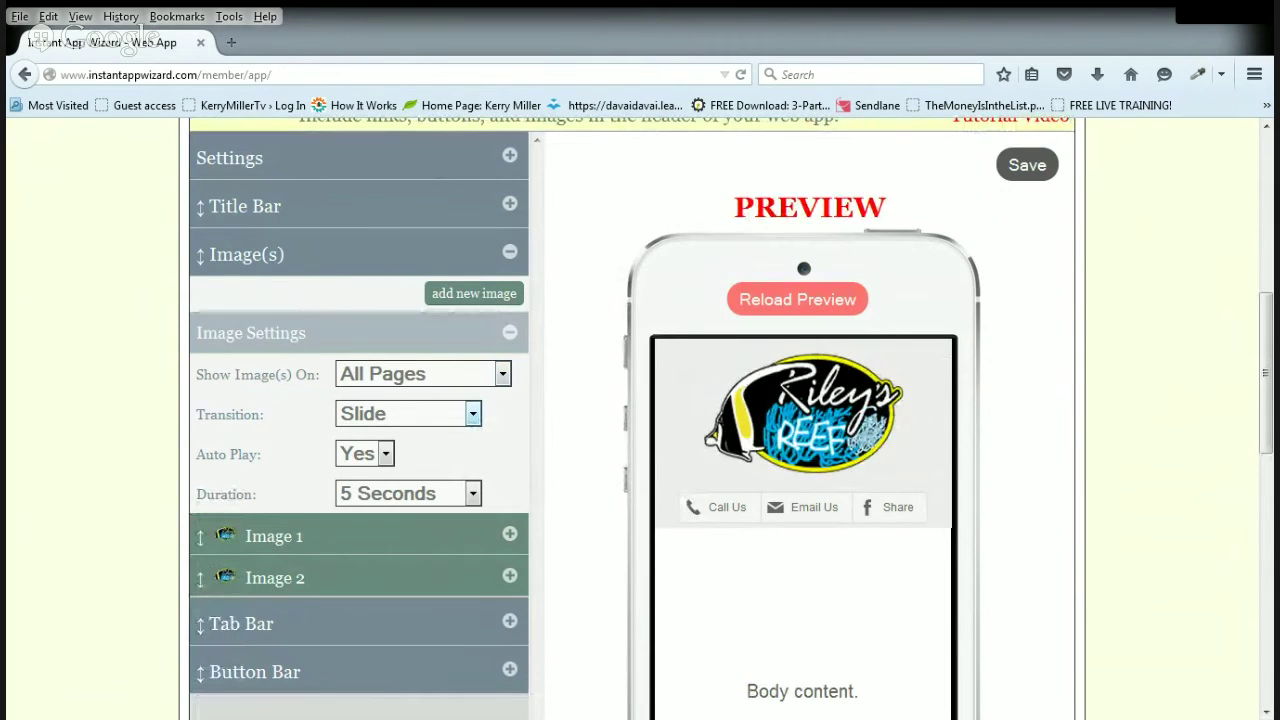
{"action": "left_click", "coordinate": [455, 448]}
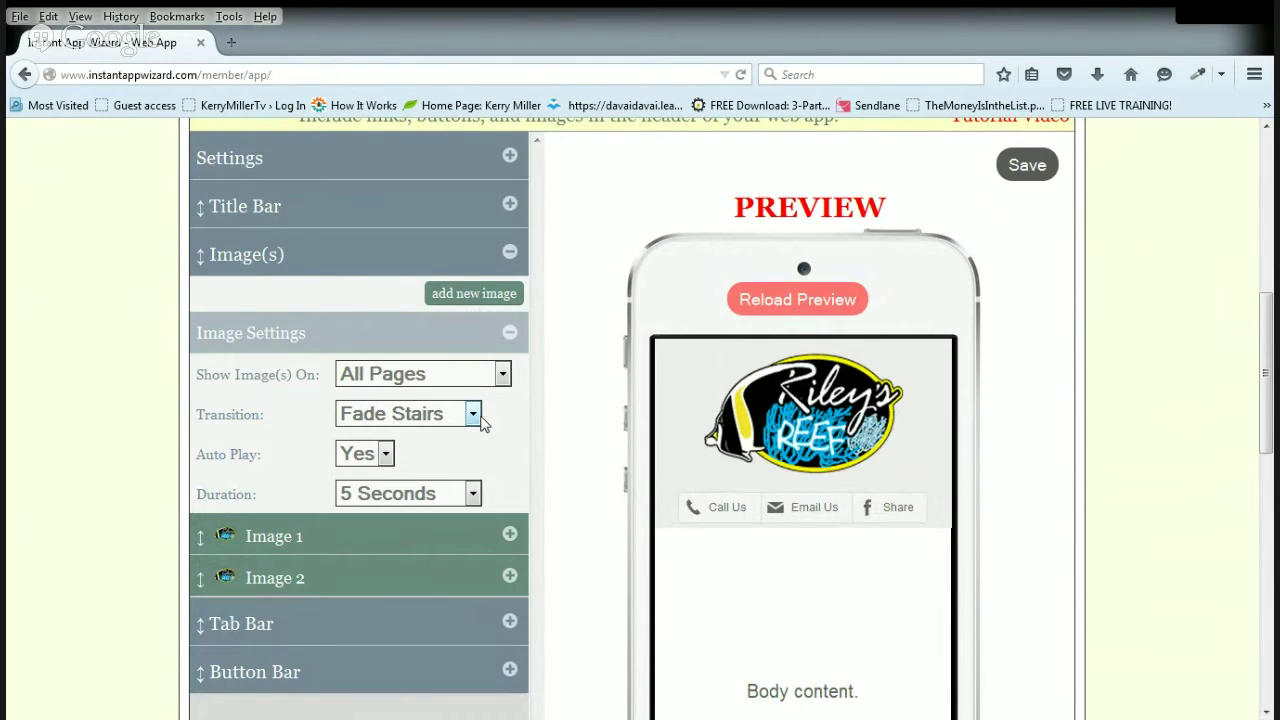
{"action": "left_click", "coordinate": [428, 534]}
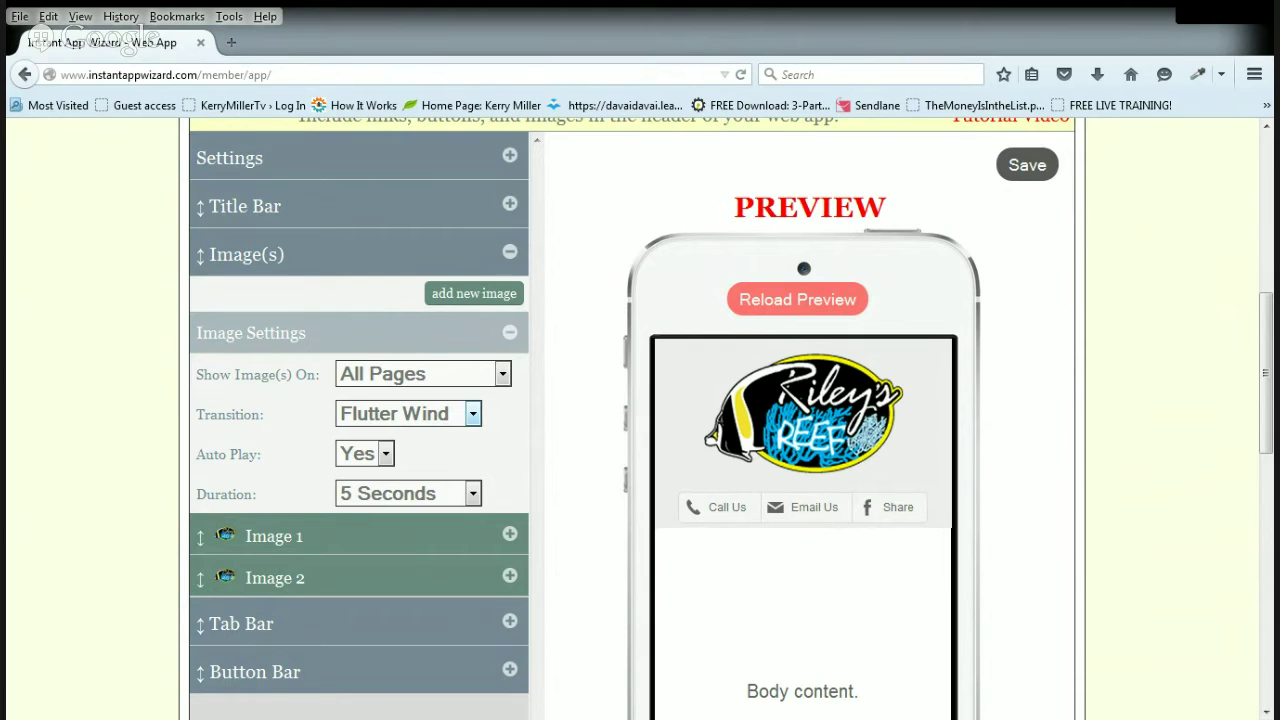
{"action": "key", "text": "Down"}
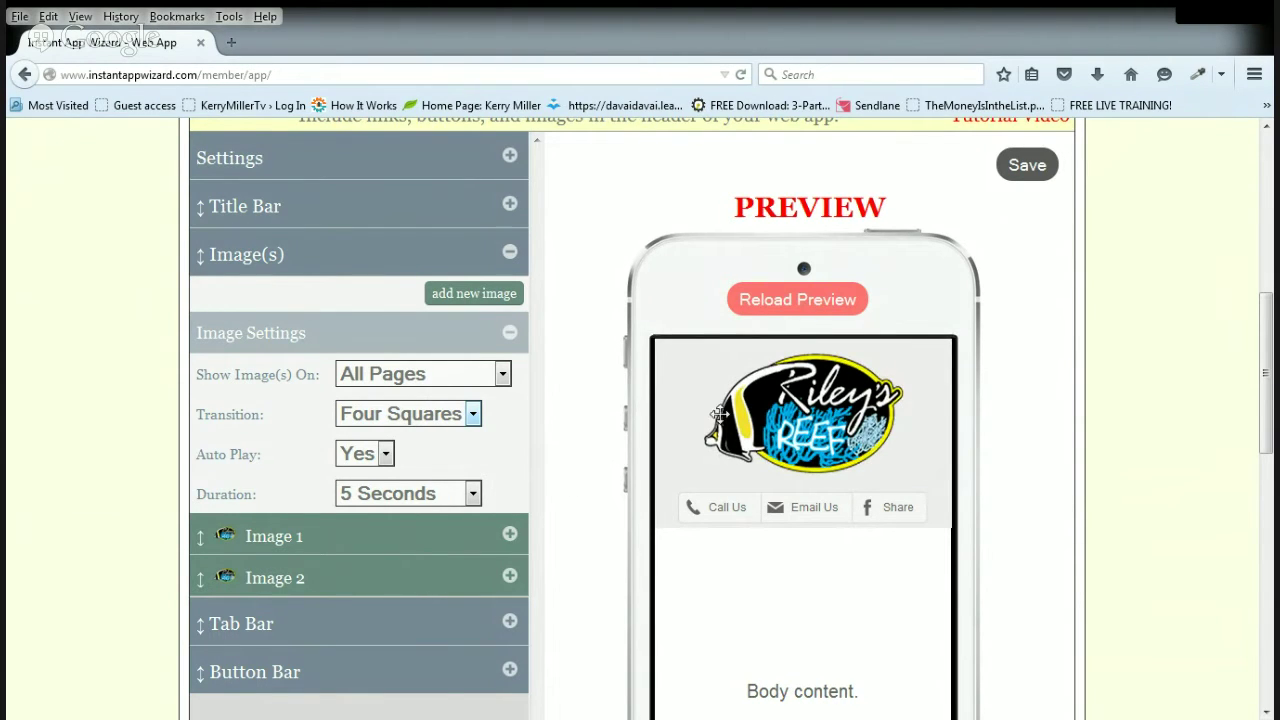
Set the header image duration to 2 Seconds and try the Motion Boxes and Switch transitions.
{"action": "left_click", "coordinate": [1007, 170]}
{"action": "left_click", "coordinate": [395, 187]}
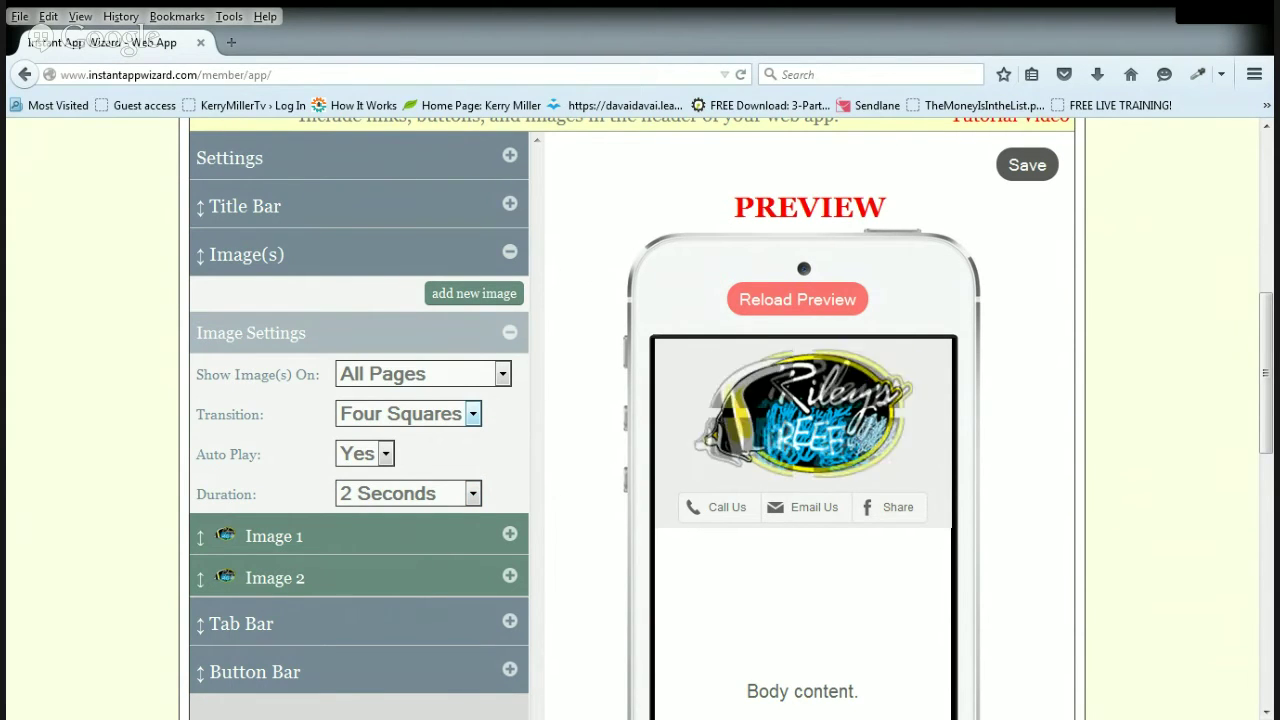
{"action": "left_click", "coordinate": [461, 580]}
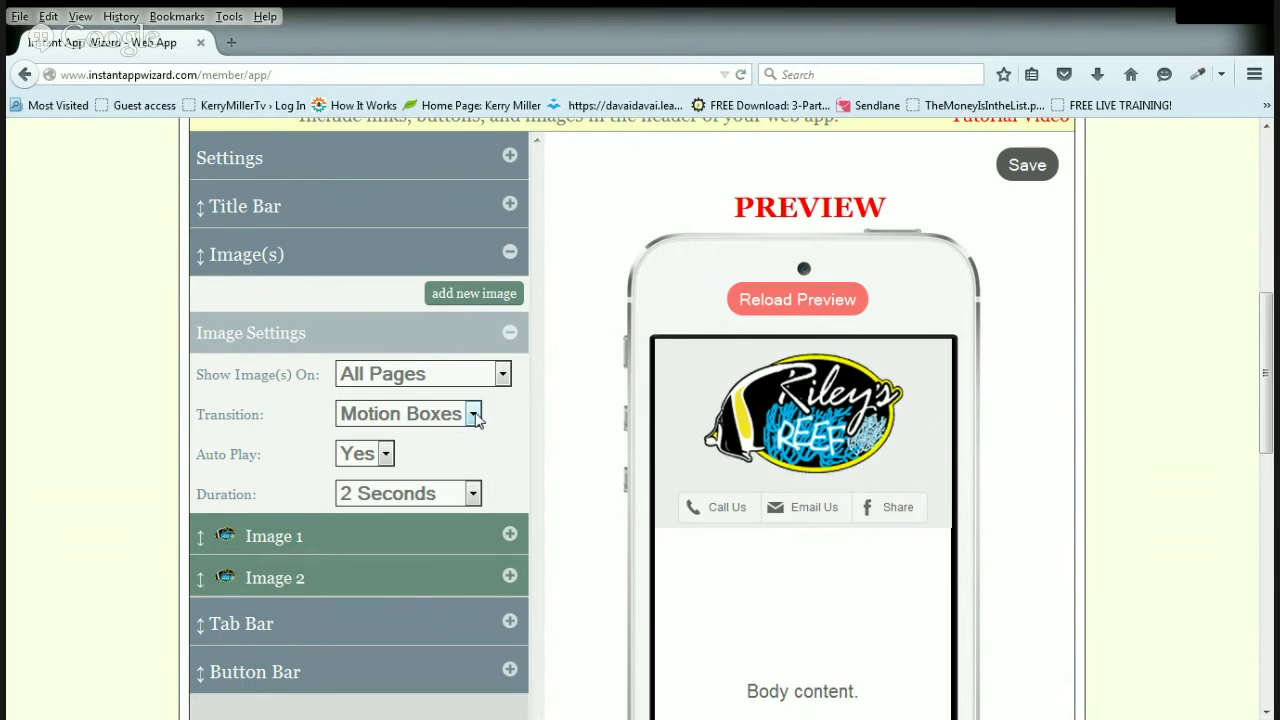
{"action": "left_click", "coordinate": [422, 610]}
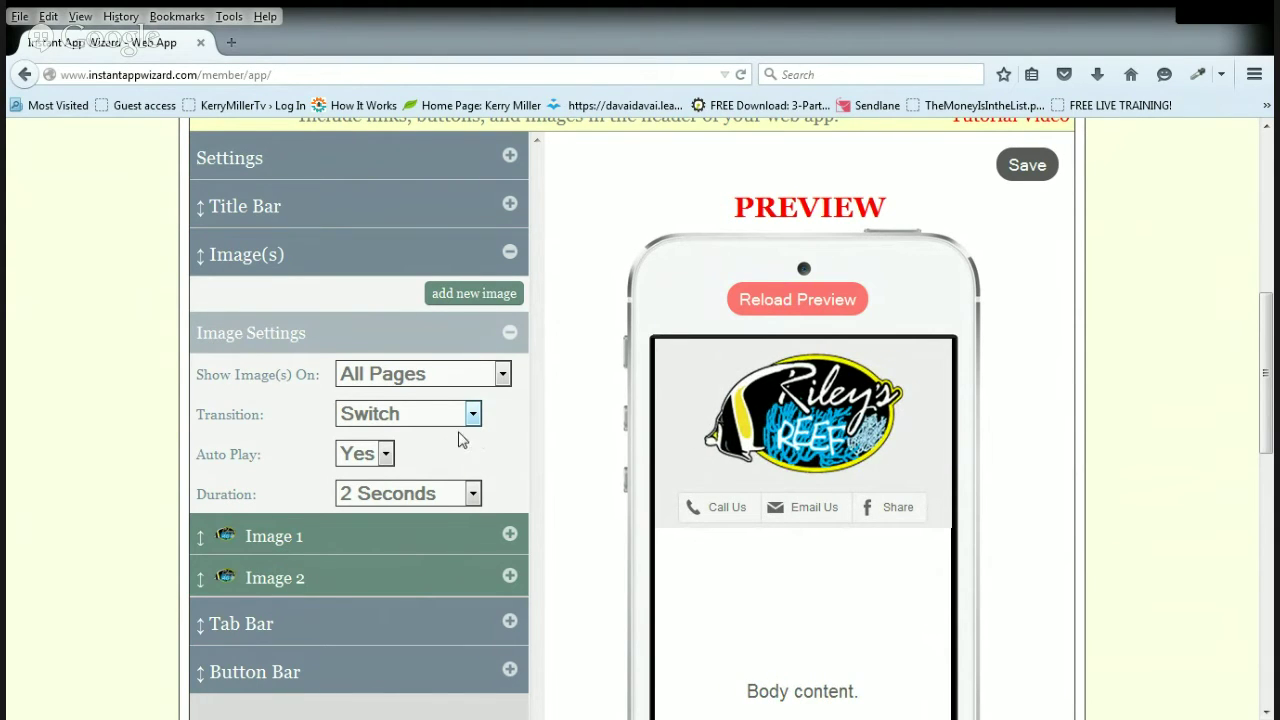
{"action": "left_click", "coordinate": [475, 418]}
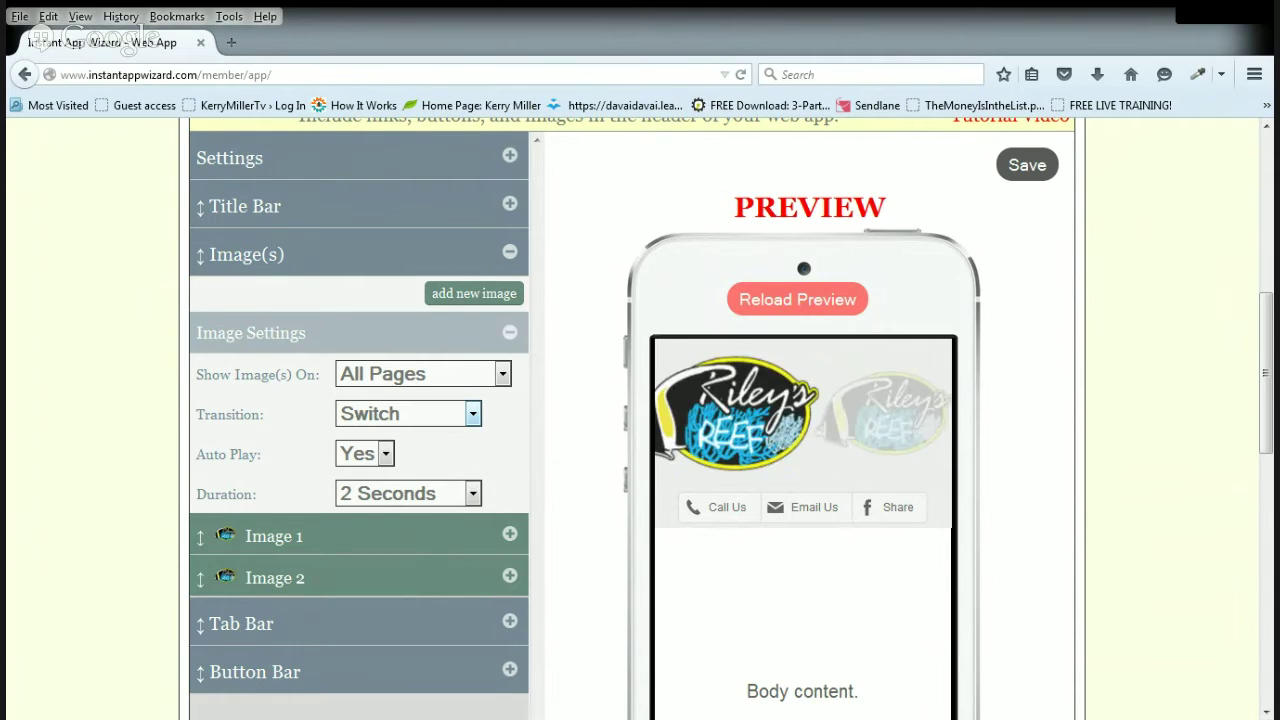
{"action": "left_click", "coordinate": [477, 597]}
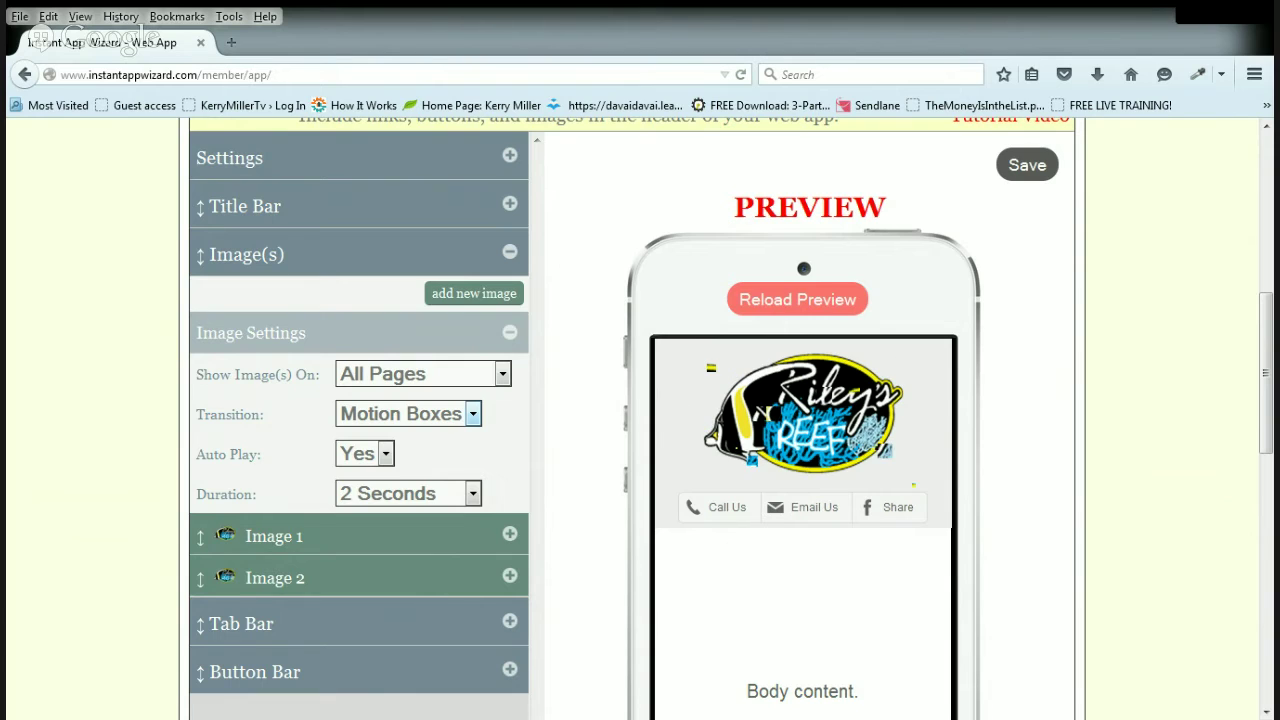
Set the header images to the Float transition with a 5 Seconds duration, then collapse the Image(s) section and check the header preview.
{"action": "left_click", "coordinate": [499, 468]}
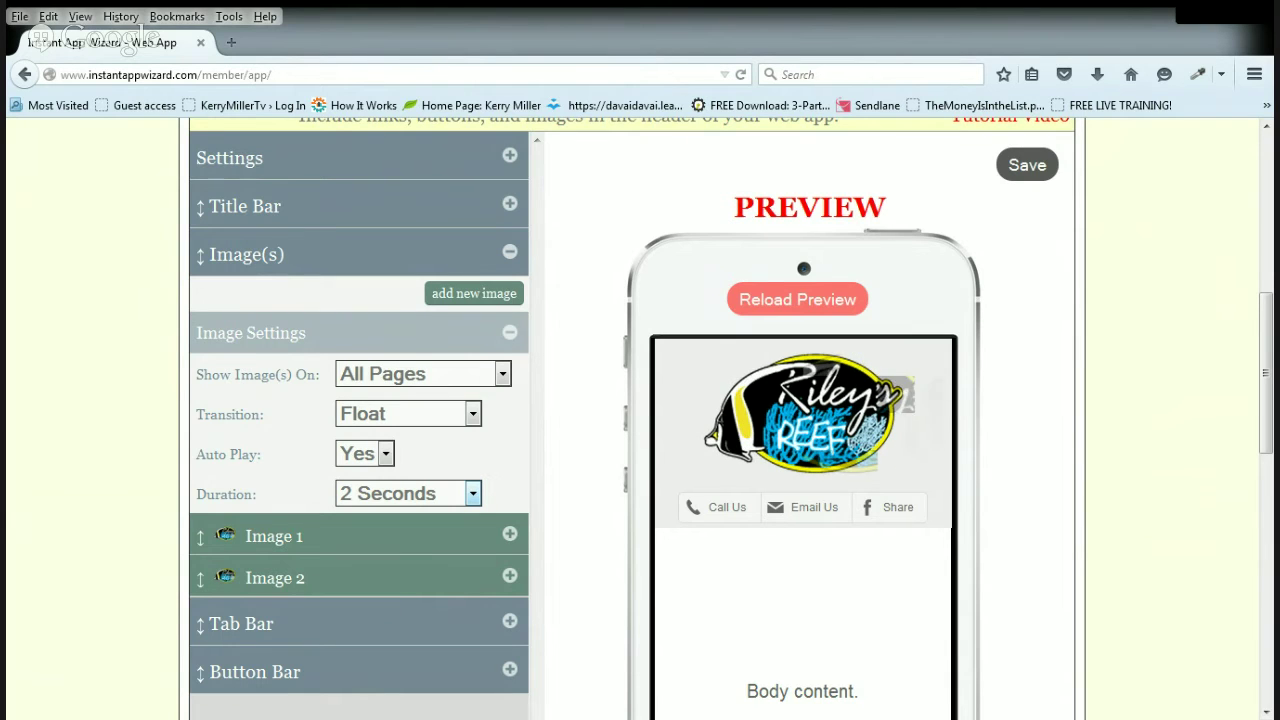
{"action": "left_click", "coordinate": [389, 240]}
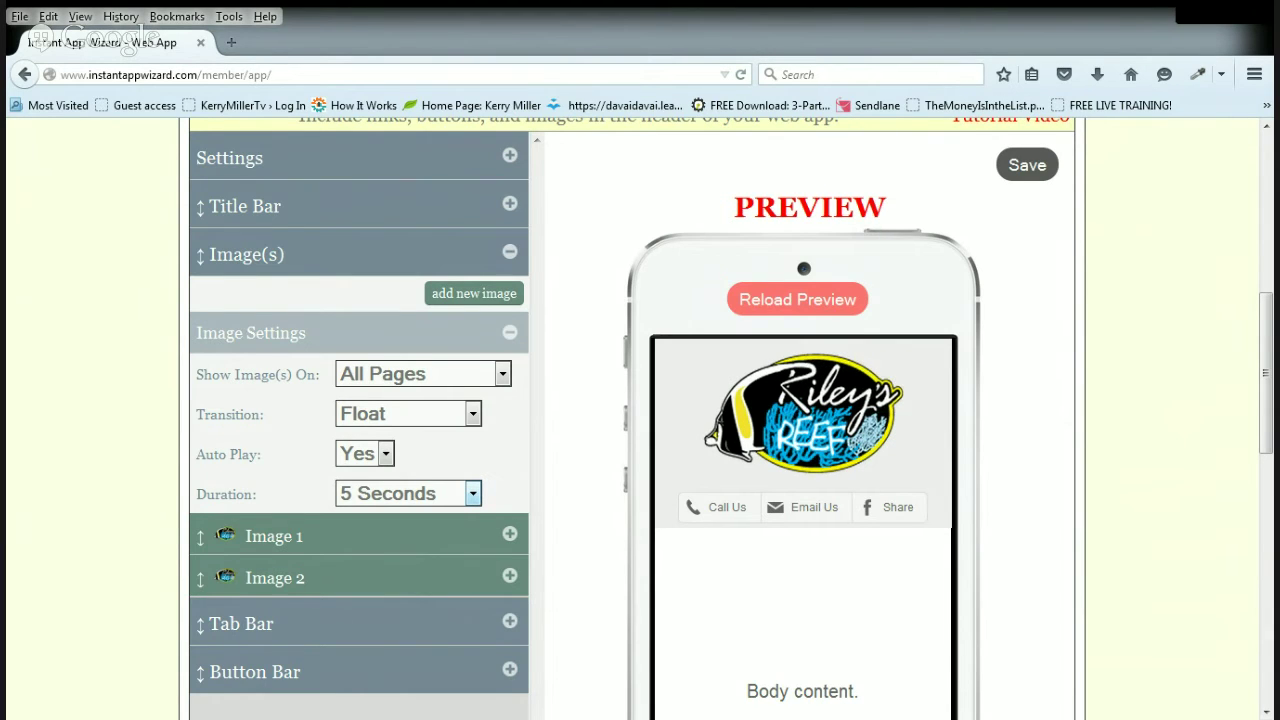
{"action": "key", "text": "Up"}
{"action": "left_click", "coordinate": [510, 253]}
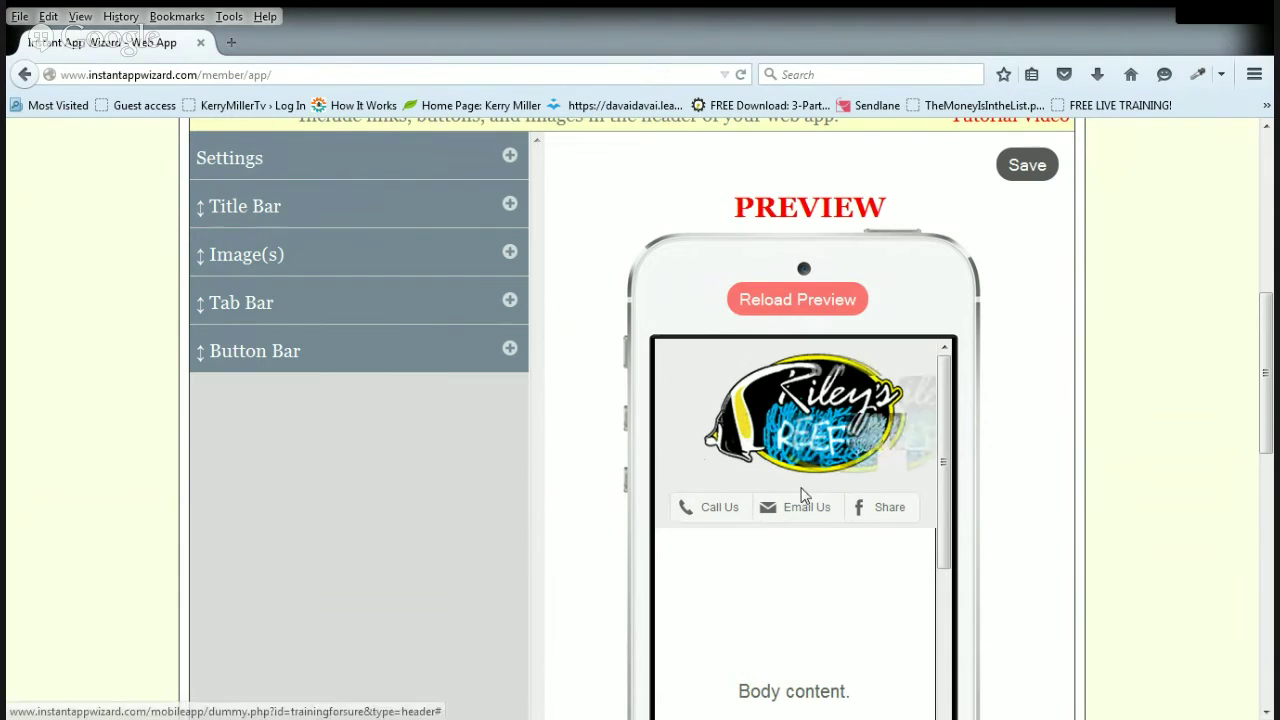
{"action": "scroll", "coordinate": [668, 388], "scroll_direction": "down", "scroll_amount": 2}
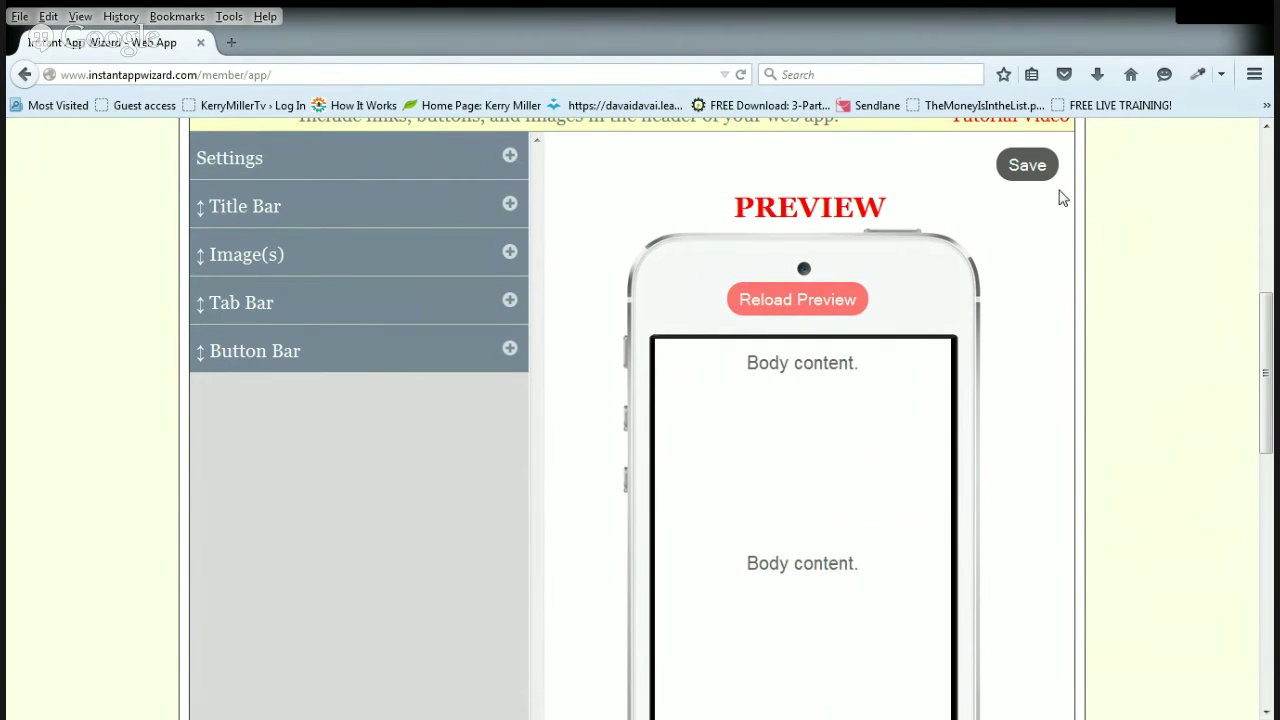
Open the Footer section, examine its sections and the Home and Previous tabs in its preview, and collapse it.
{"action": "scroll", "coordinate": [597, 271], "scroll_direction": "down", "scroll_amount": 8}
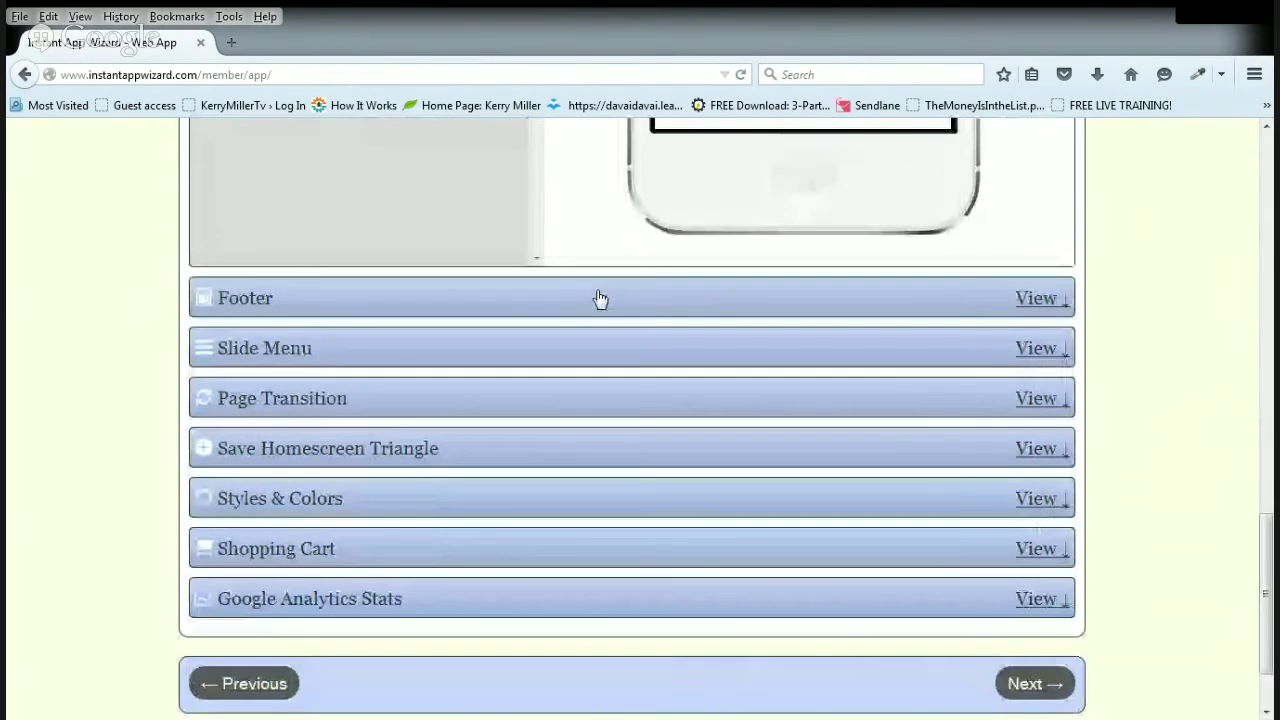
{"action": "left_click", "coordinate": [600, 298]}
{"action": "scroll", "coordinate": [608, 294], "scroll_direction": "up", "scroll_amount": 5}
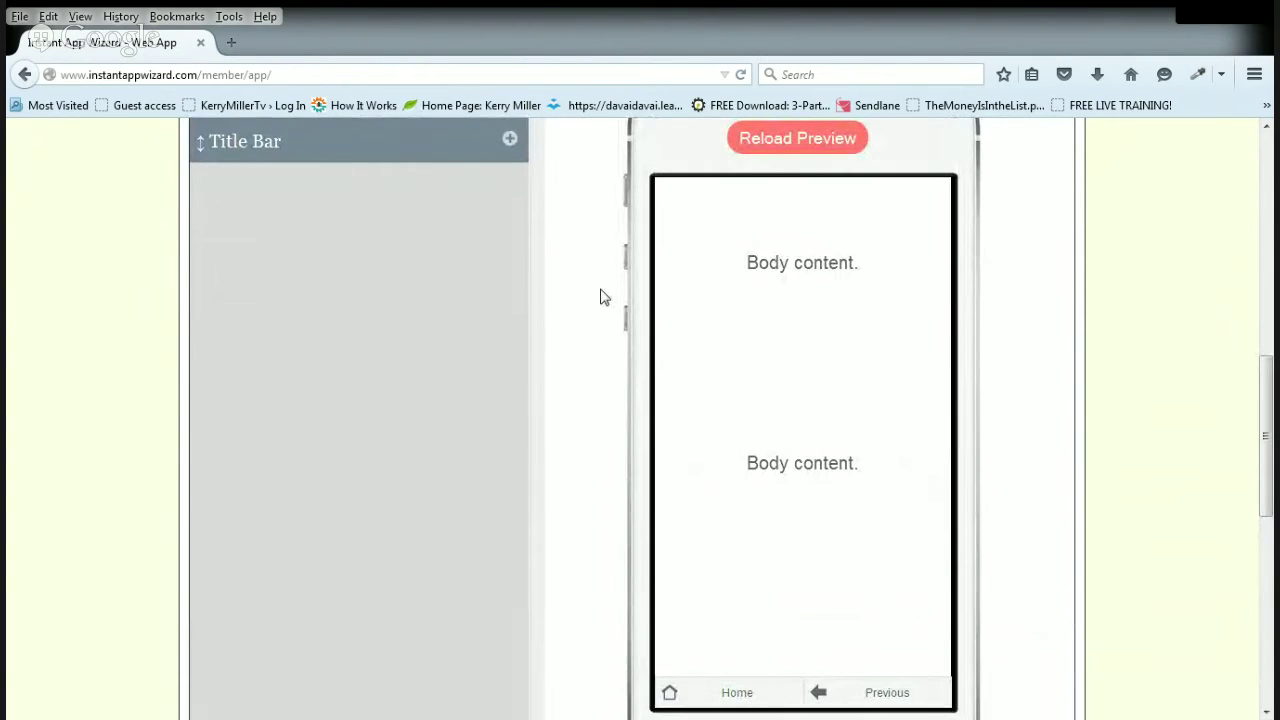
{"action": "scroll", "coordinate": [590, 271], "scroll_direction": "up", "scroll_amount": 2}
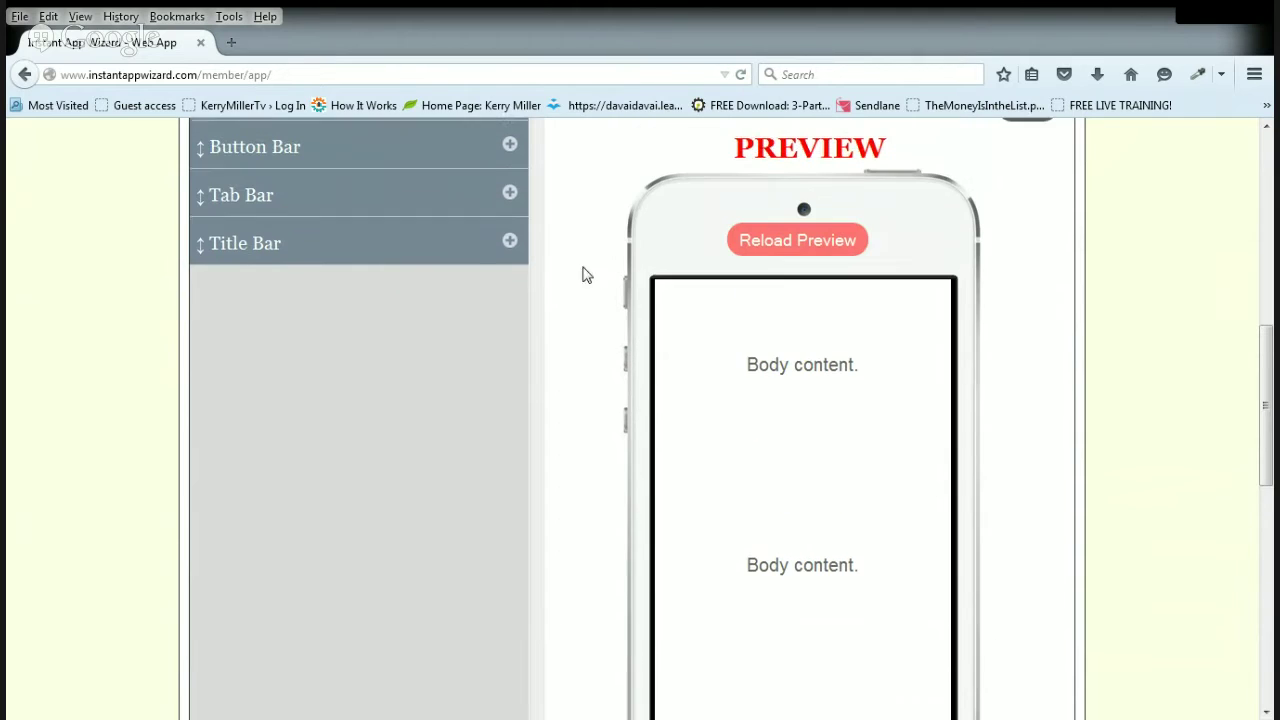
{"action": "scroll", "coordinate": [754, 480], "scroll_direction": "down", "scroll_amount": 5}
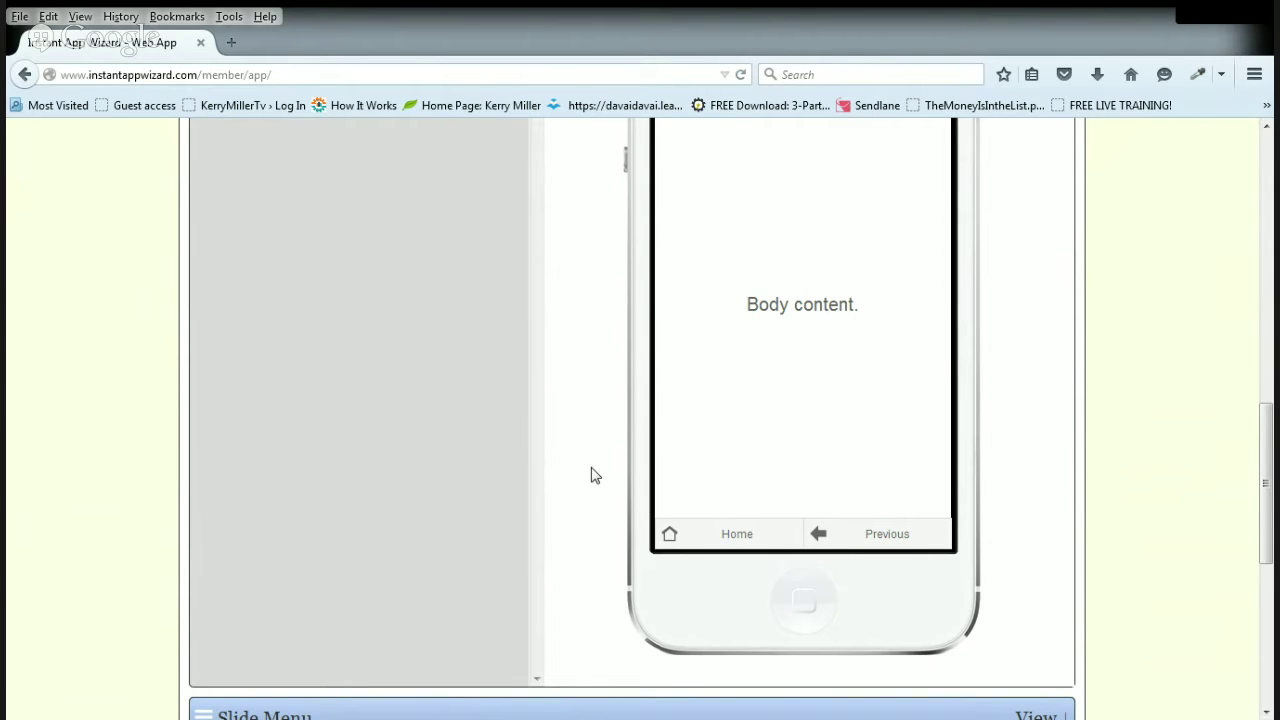
{"action": "scroll", "coordinate": [592, 476], "scroll_direction": "up", "scroll_amount": 5}
{"action": "scroll", "coordinate": [592, 476], "scroll_direction": "up", "scroll_amount": 2}
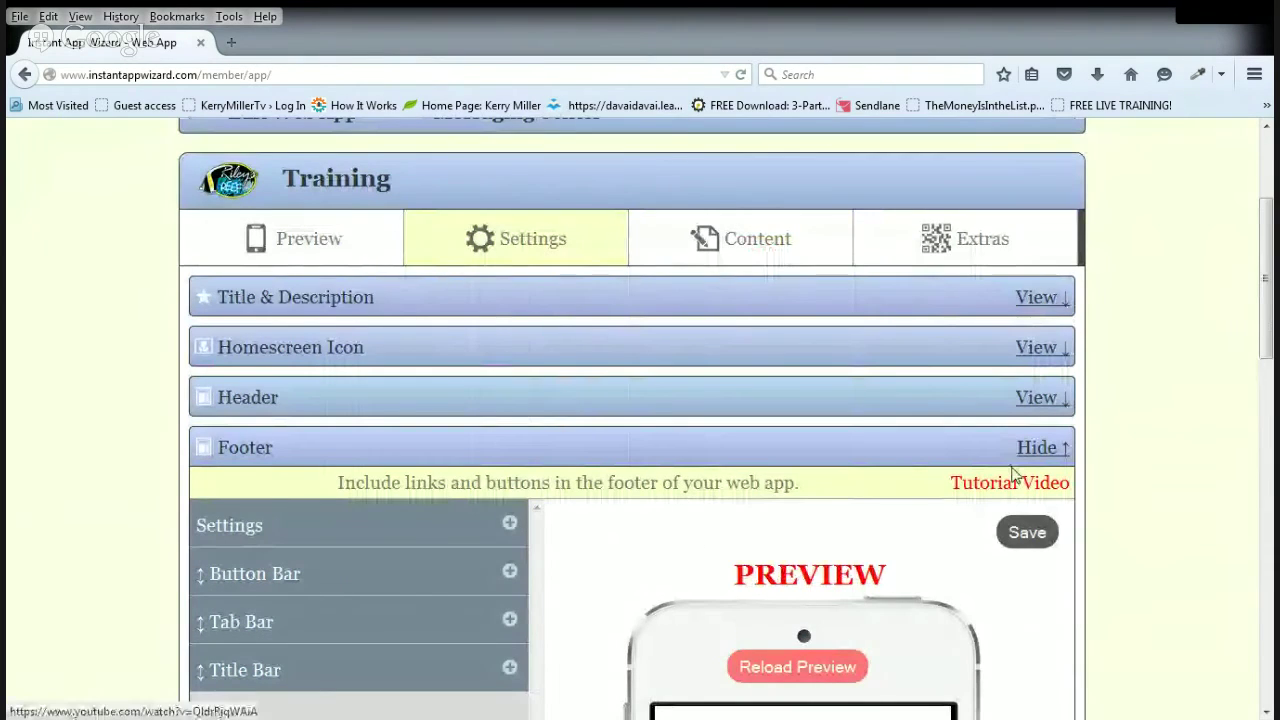
{"action": "left_click", "coordinate": [1040, 449]}
Open the Slide Menu section and examine the links in its preview.
{"action": "scroll", "coordinate": [331, 425], "scroll_direction": "down", "scroll_amount": 3}
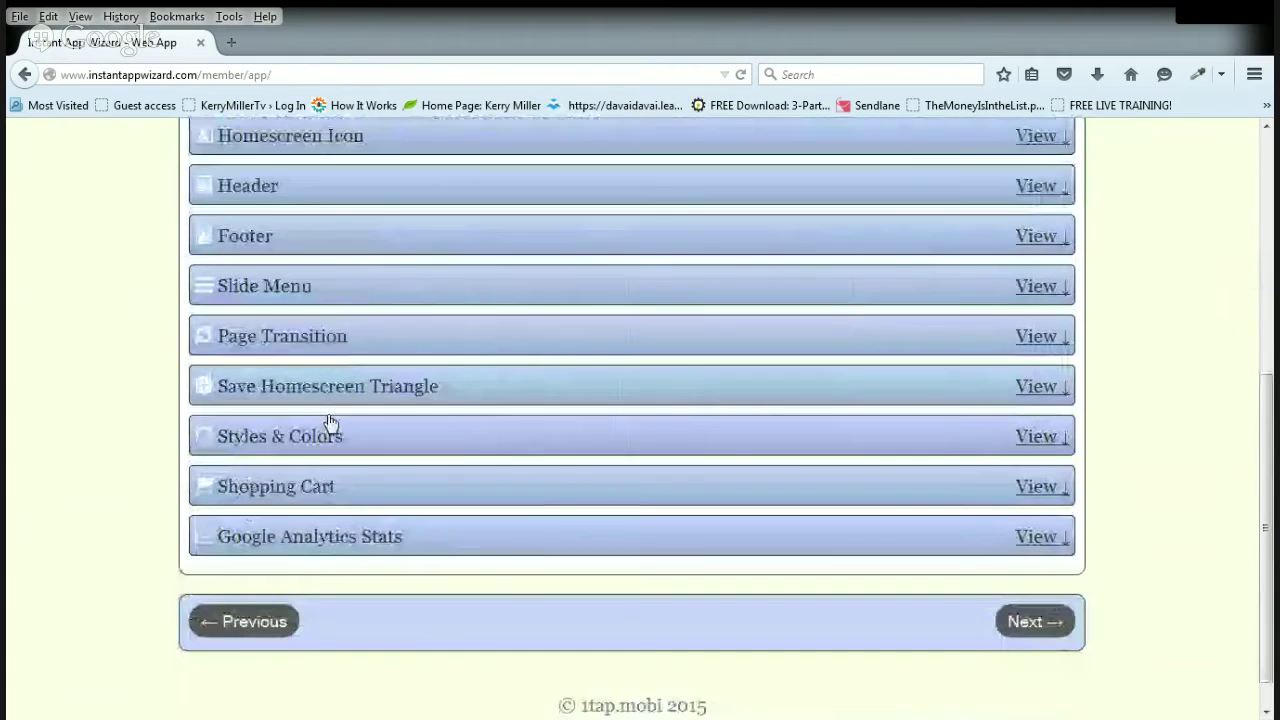
{"action": "left_click", "coordinate": [268, 288]}
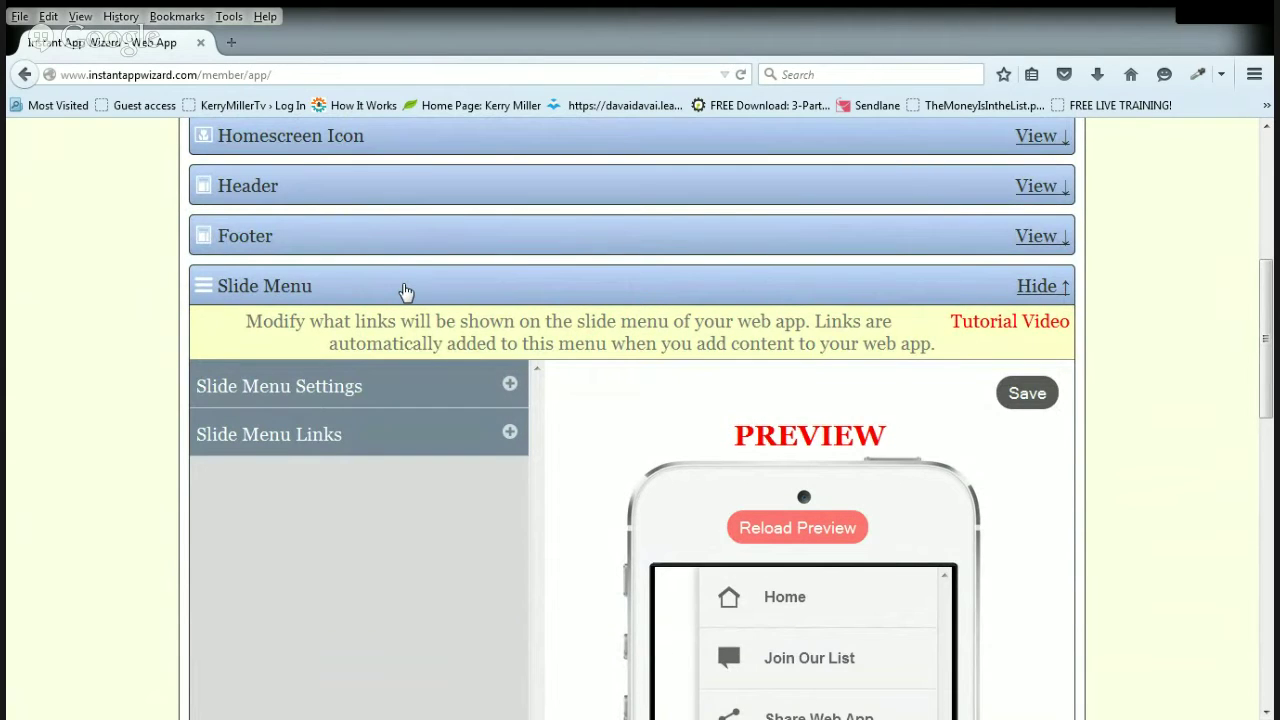
{"action": "scroll", "coordinate": [712, 555], "scroll_direction": "down", "scroll_amount": 4}
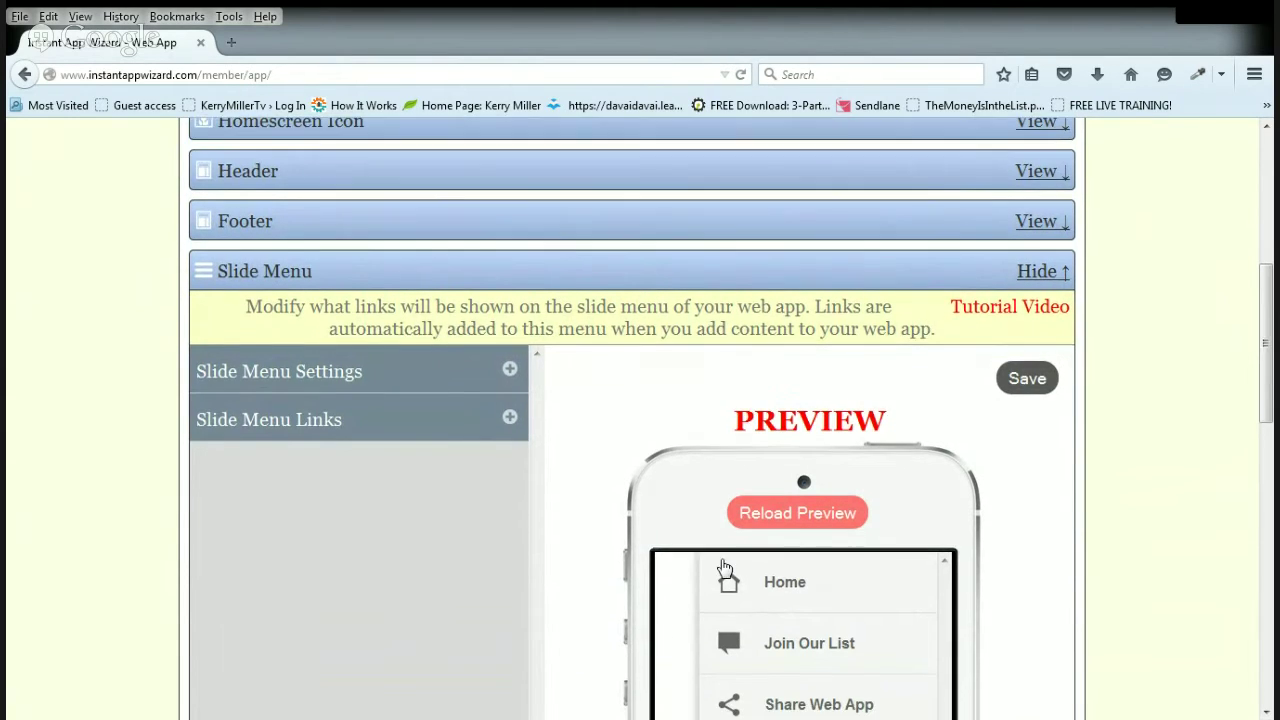
Collapse the Slide Menu section and examine the Page Transition and Save Homescreen Triangle settings.
{"action": "scroll", "coordinate": [580, 420], "scroll_direction": "up", "scroll_amount": 2}
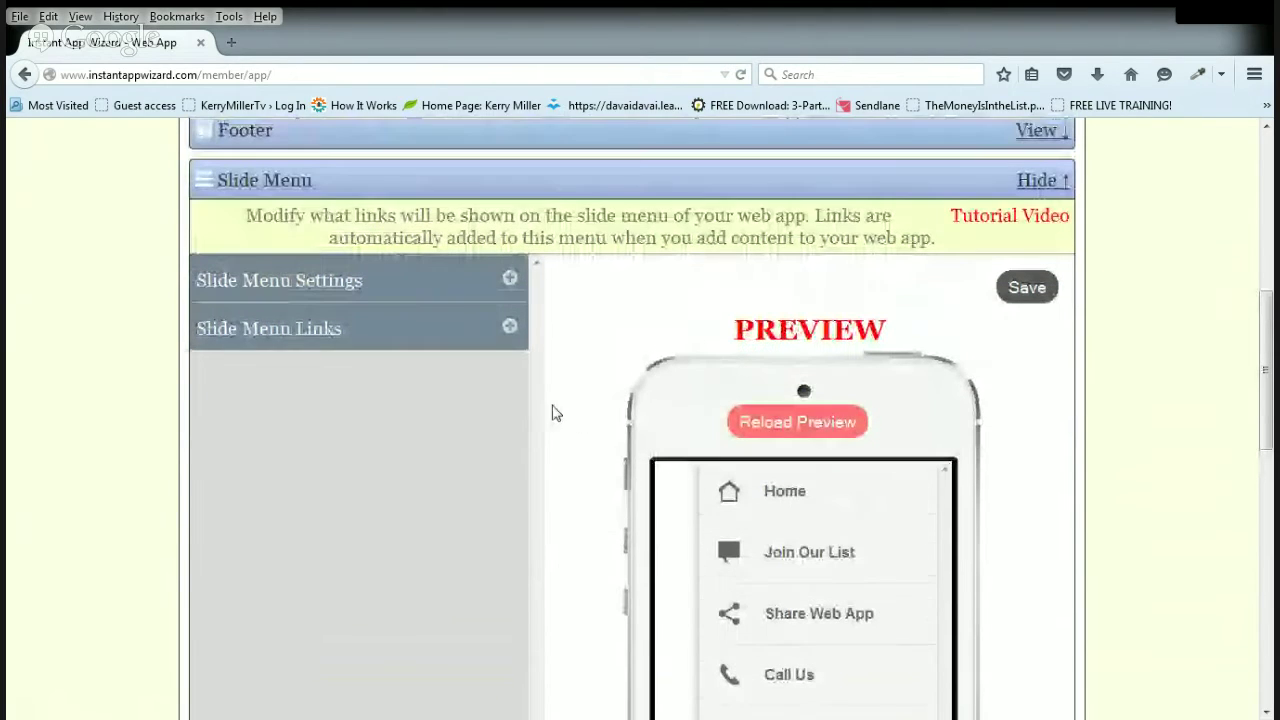
{"action": "left_click", "coordinate": [380, 188]}
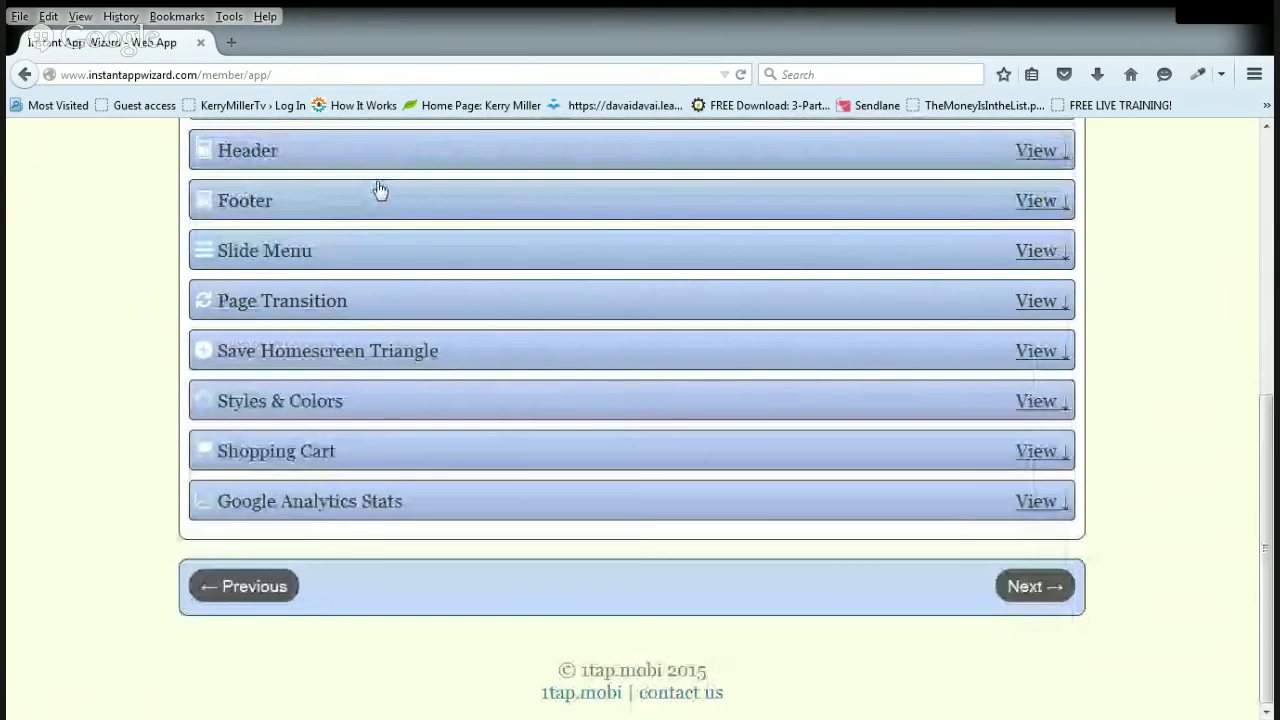
{"action": "left_click", "coordinate": [476, 317]}
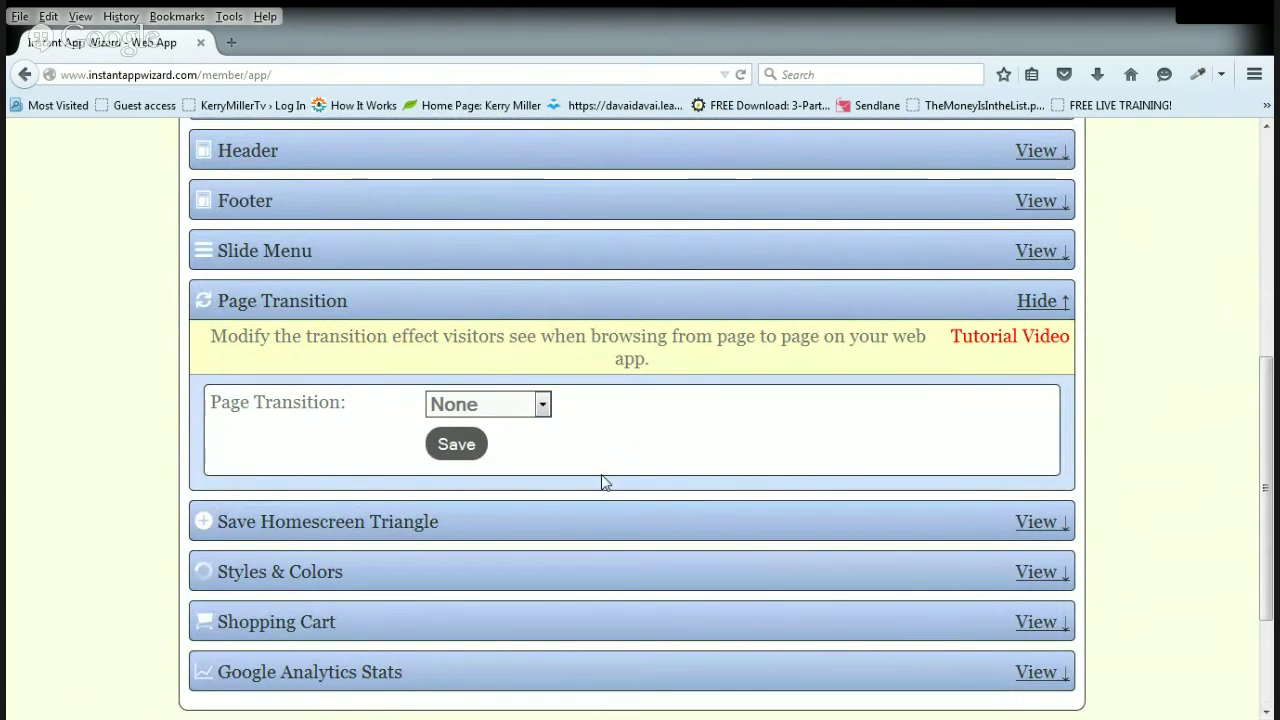
{"action": "left_click", "coordinate": [566, 528]}
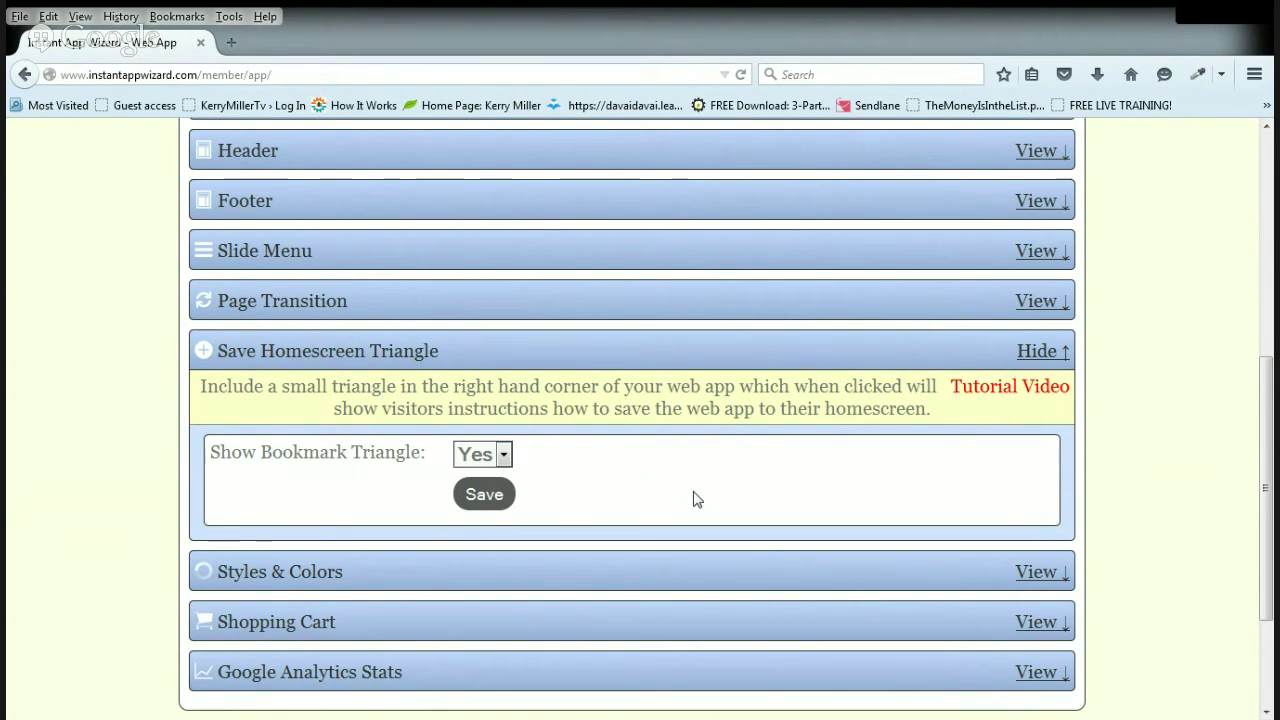
{"action": "left_click", "coordinate": [1029, 364]}
Open the Homescreen Icon section, examine the current icon, and collapse the section.
{"action": "scroll", "coordinate": [698, 361], "scroll_direction": "up", "scroll_amount": 2}
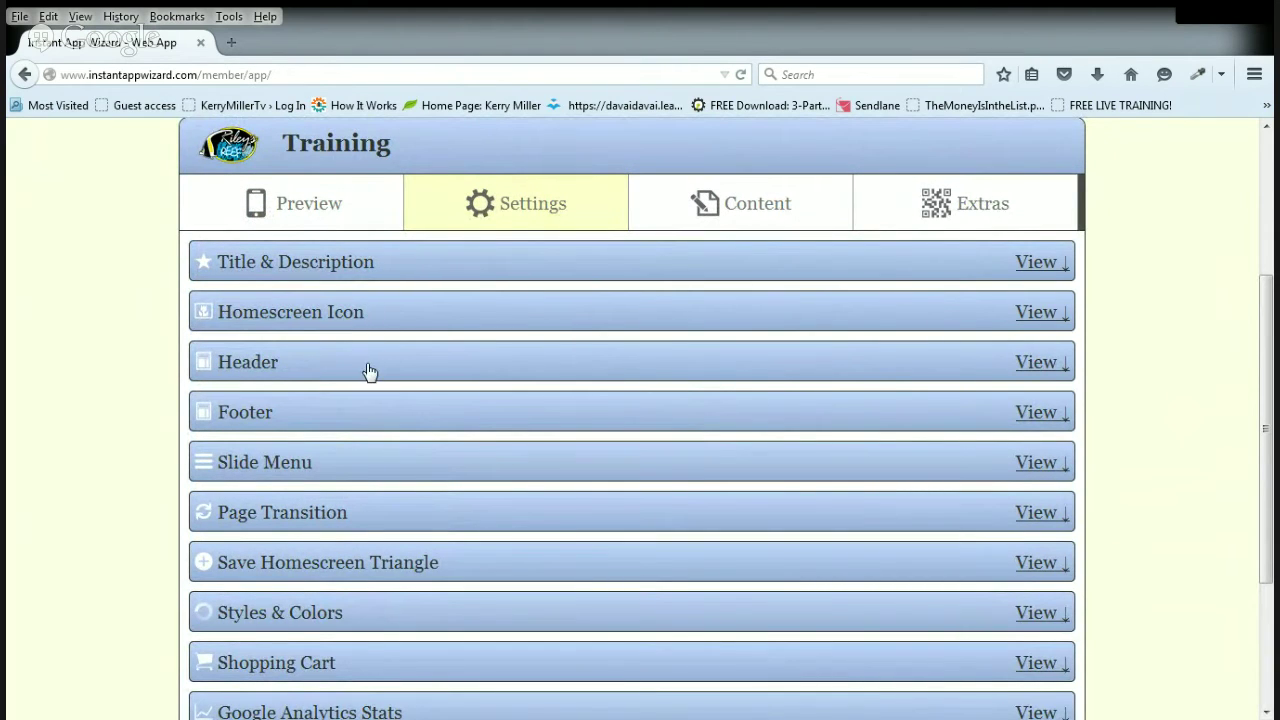
{"action": "scroll", "coordinate": [367, 372], "scroll_direction": "down", "scroll_amount": 2}
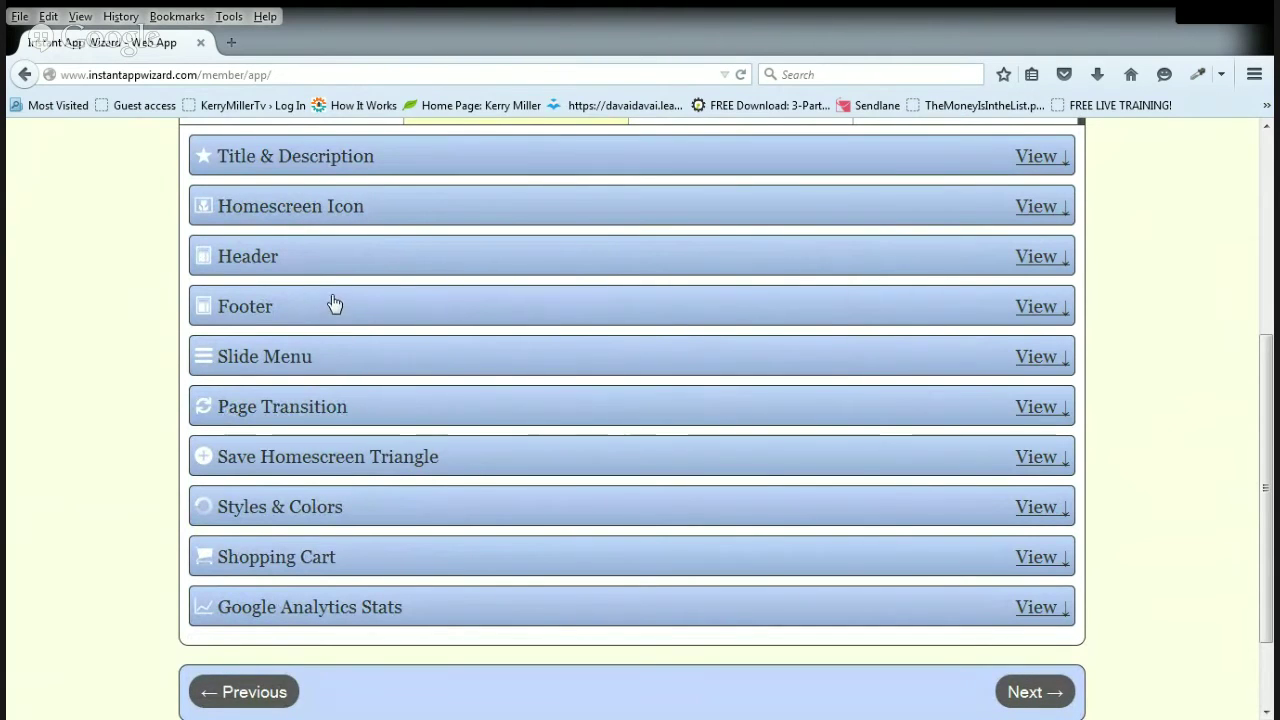
{"action": "left_click", "coordinate": [350, 210]}
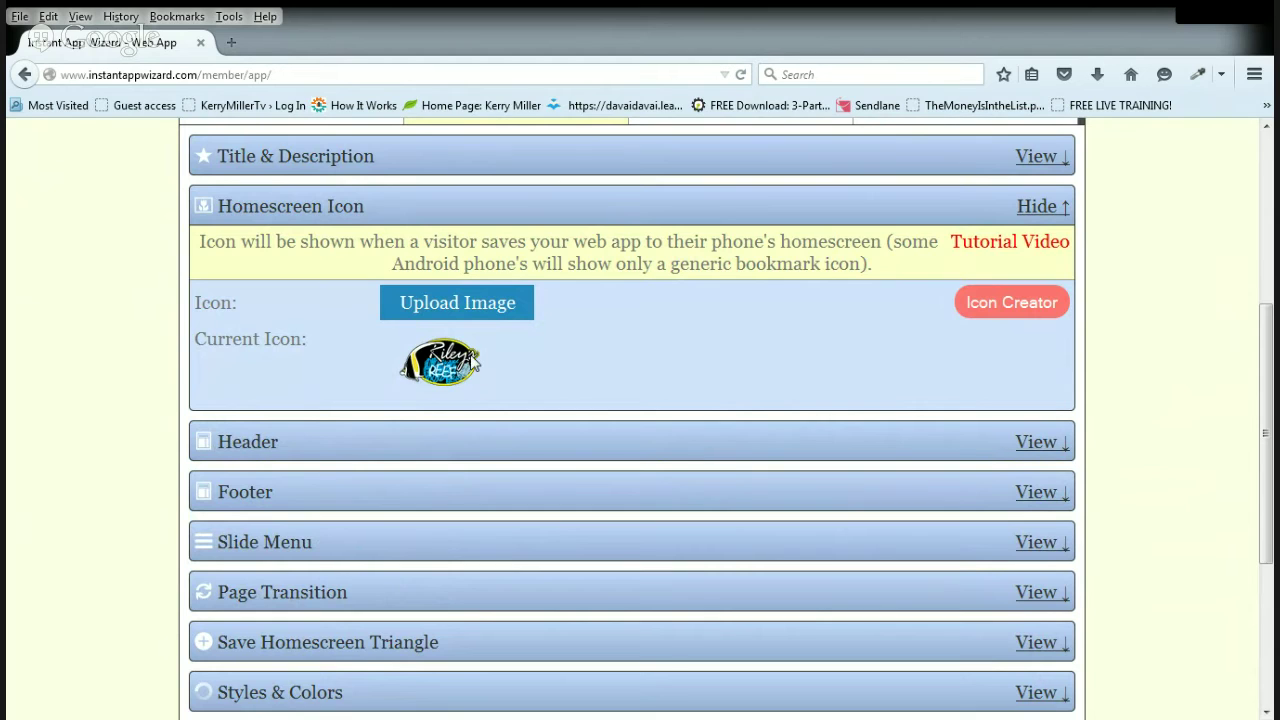
{"action": "scroll", "coordinate": [486, 364], "scroll_direction": "down", "scroll_amount": 2}
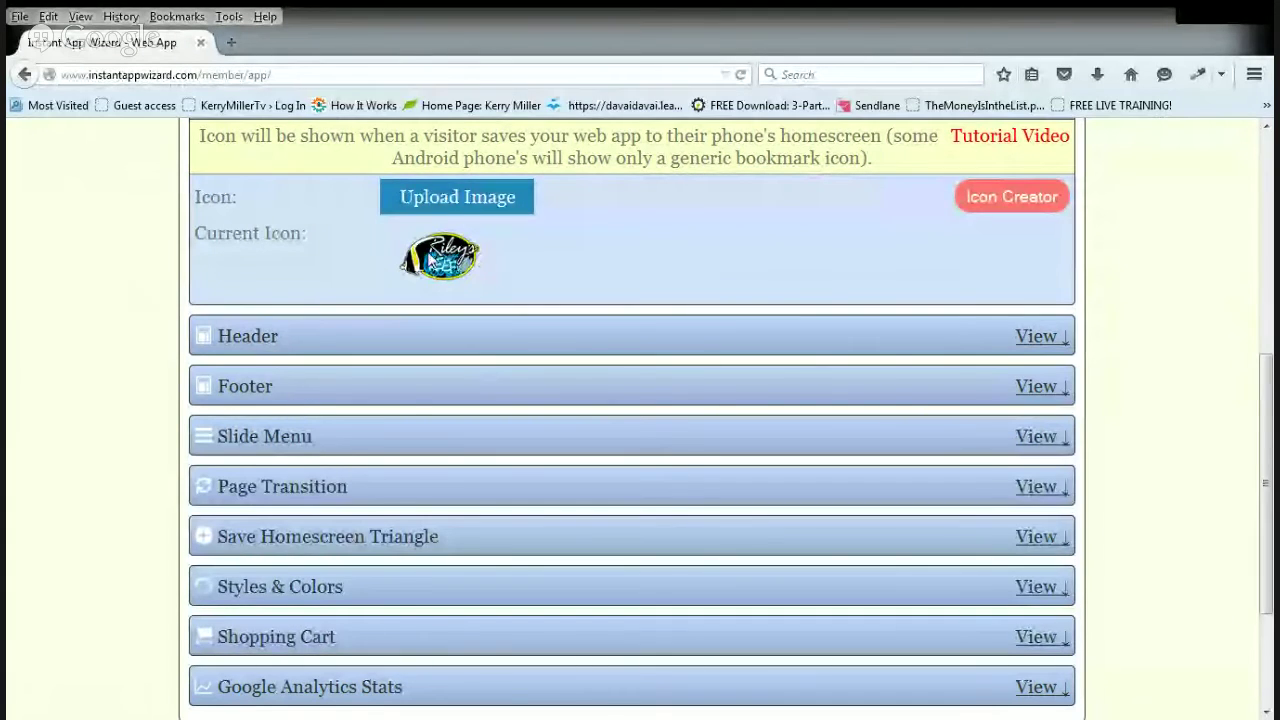
{"action": "scroll", "coordinate": [430, 257], "scroll_direction": "up", "scroll_amount": 3}
{"action": "left_click", "coordinate": [345, 312]}
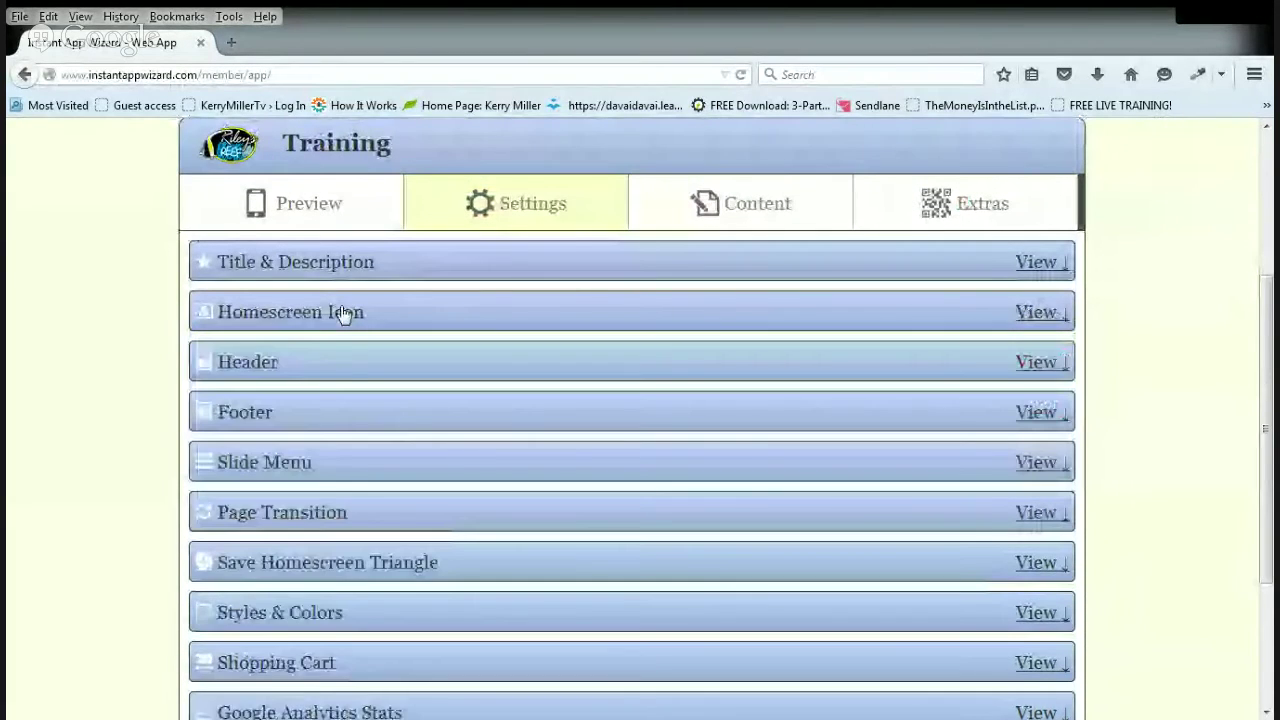
Reopen the Slide Menu section, examine its Slide Menu Settings and Slide Menu Links, and collapse it.
{"action": "scroll", "coordinate": [343, 314], "scroll_direction": "down", "scroll_amount": 2}
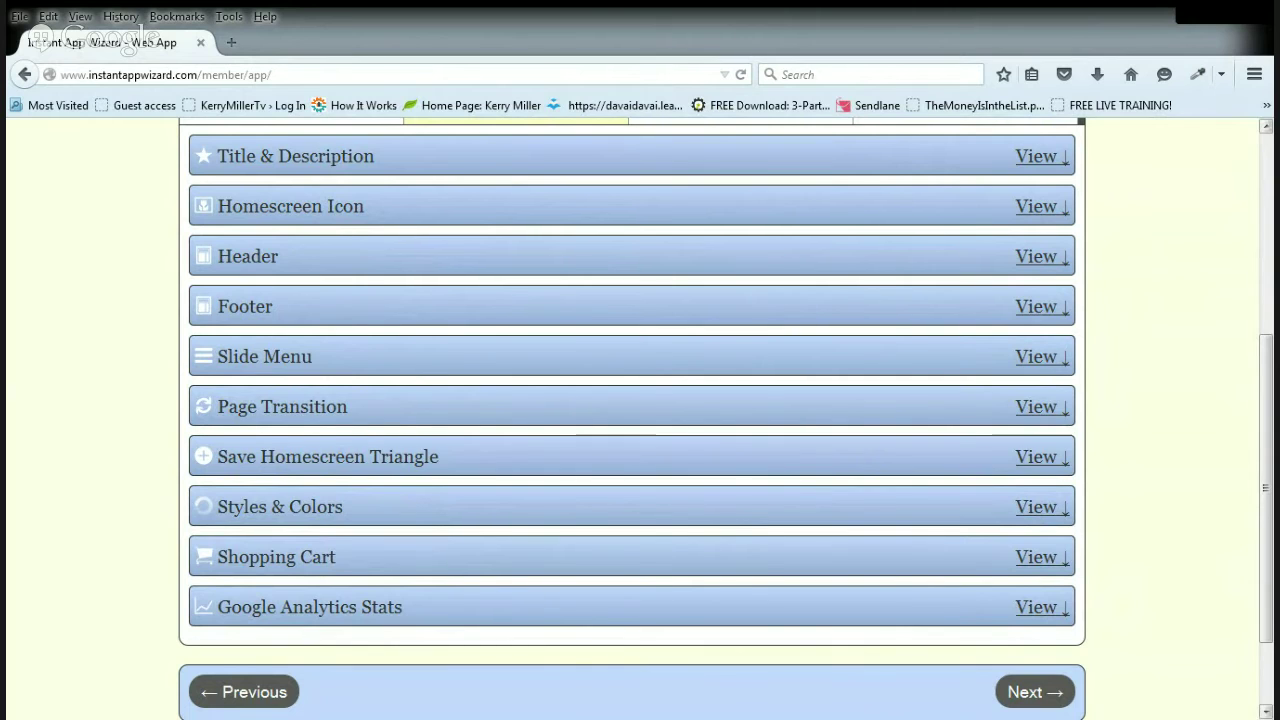
{"action": "left_click", "coordinate": [399, 365]}
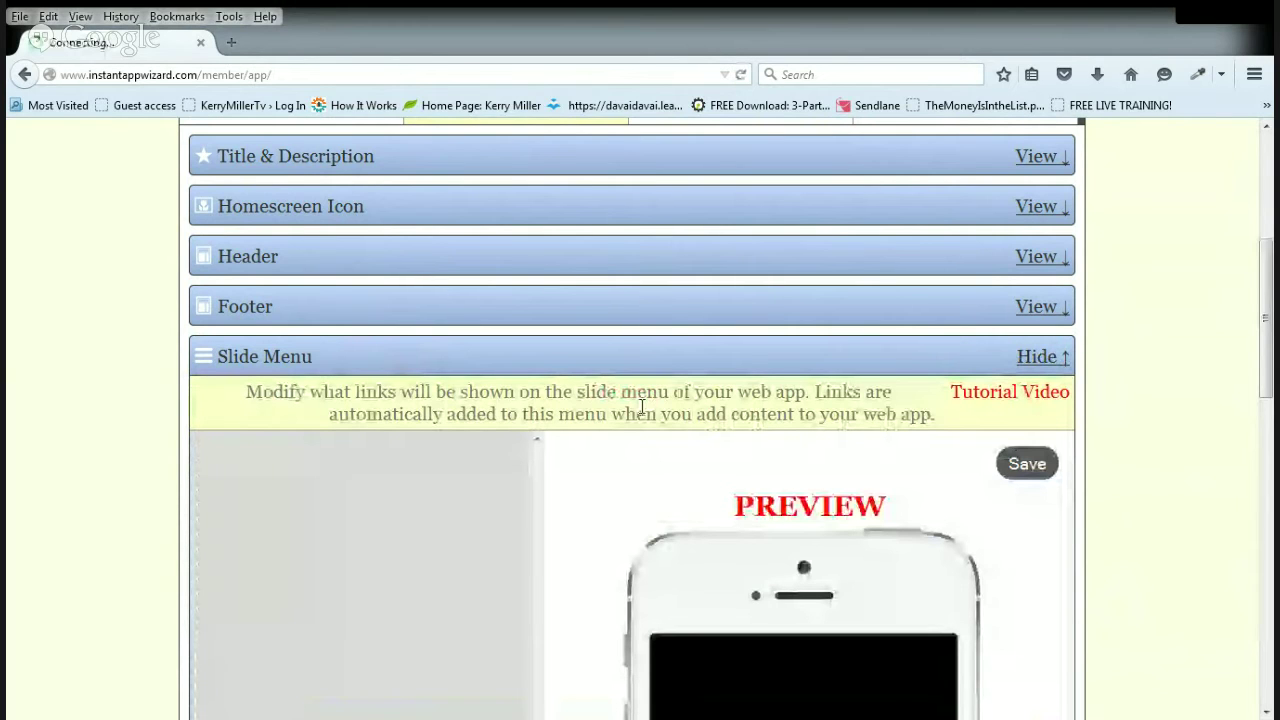
{"action": "scroll", "coordinate": [642, 406], "scroll_direction": "down", "scroll_amount": 3}
{"action": "left_click", "coordinate": [510, 249]}
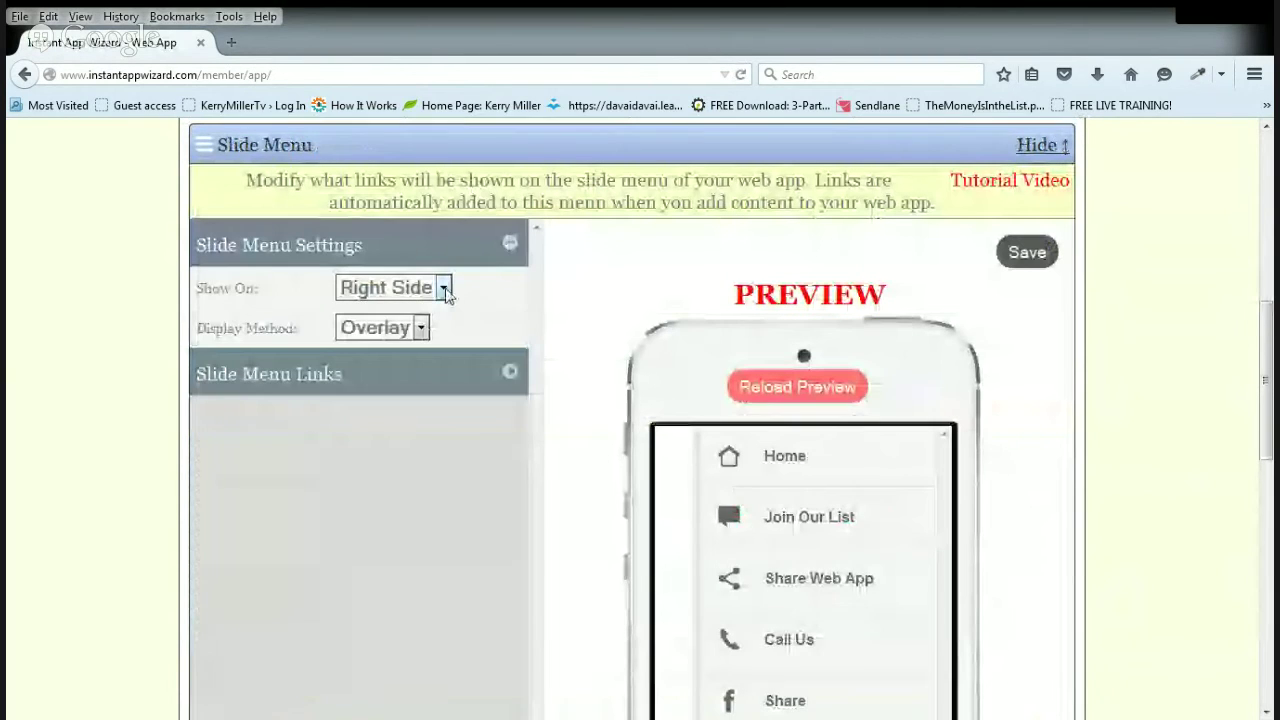
{"action": "left_click", "coordinate": [508, 372]}
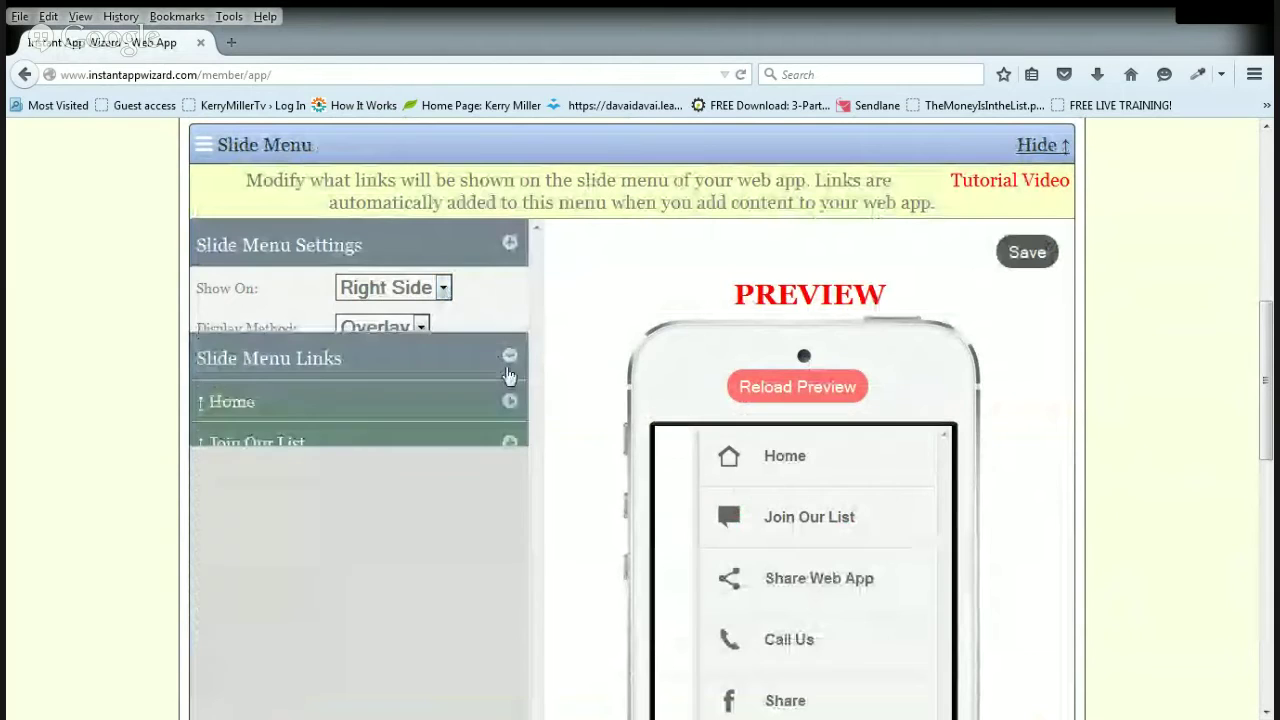
{"action": "left_click", "coordinate": [511, 252]}
{"action": "left_click", "coordinate": [509, 246]}
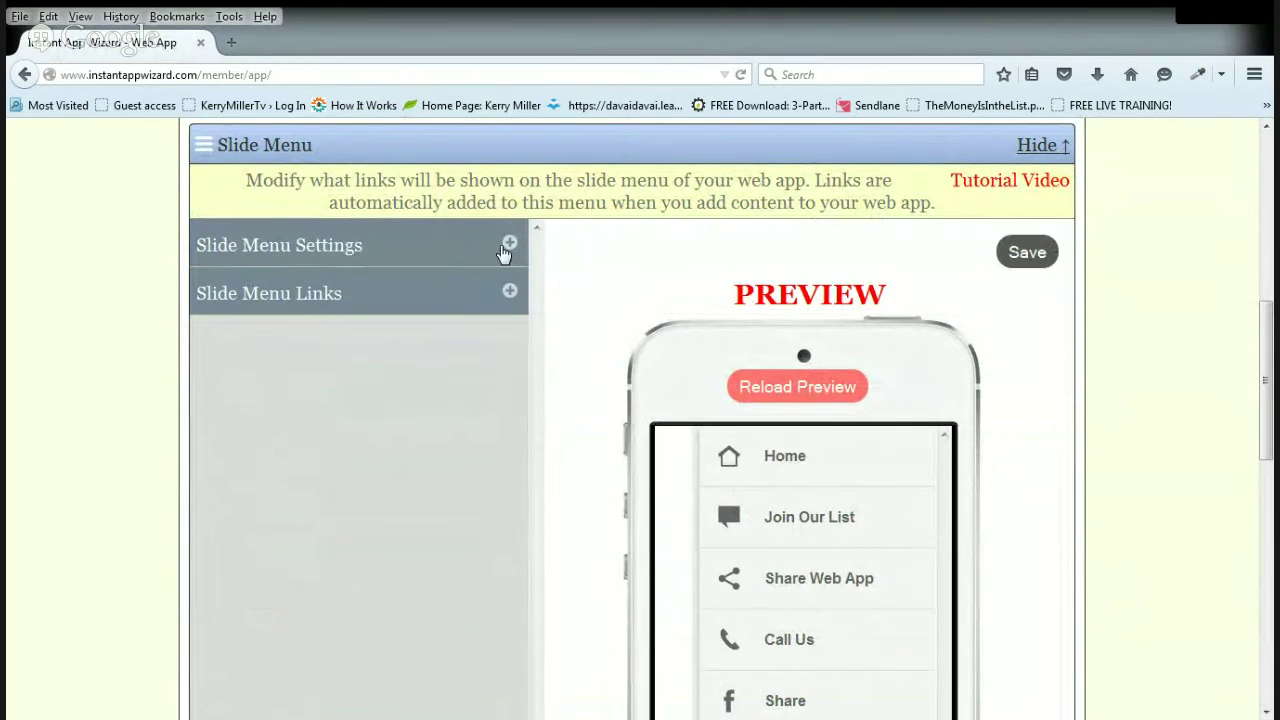
{"action": "scroll", "coordinate": [500, 253], "scroll_direction": "up", "scroll_amount": 2}
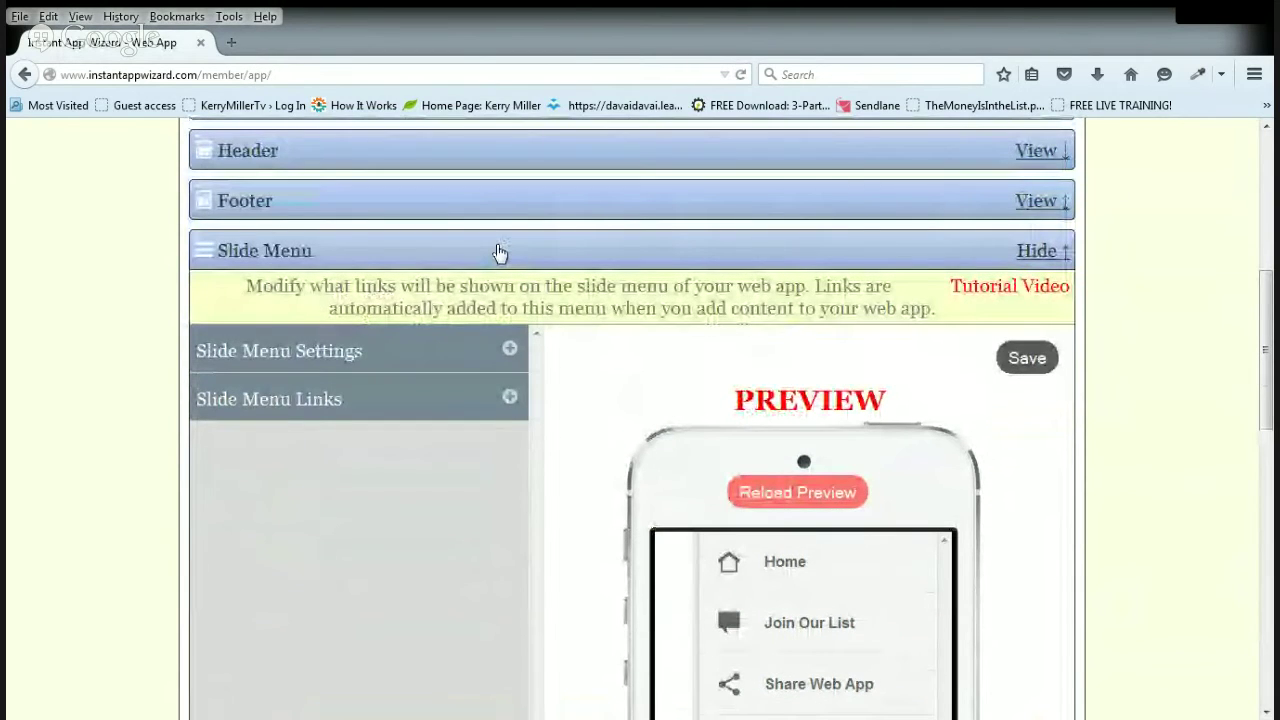
{"action": "left_click", "coordinate": [500, 253]}
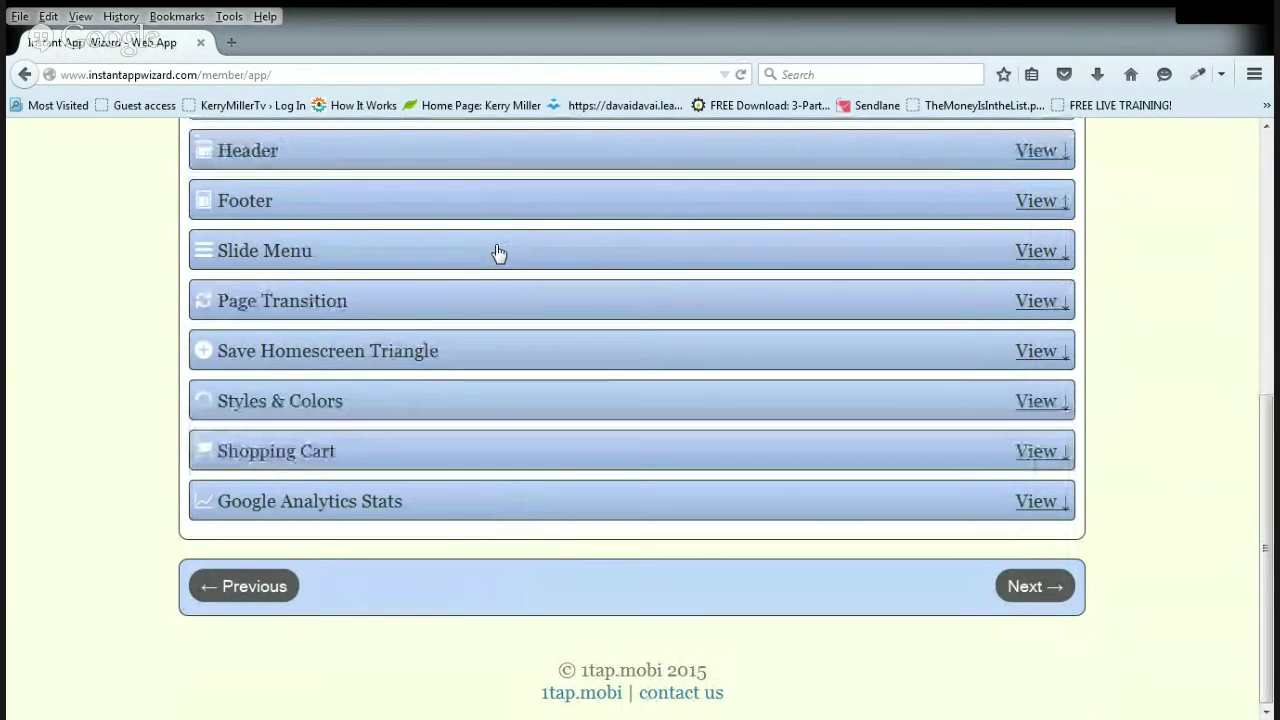
Open the Header section, examine its Title Bar and Tab Bar options, and collapse it.
{"action": "left_click", "coordinate": [451, 155]}
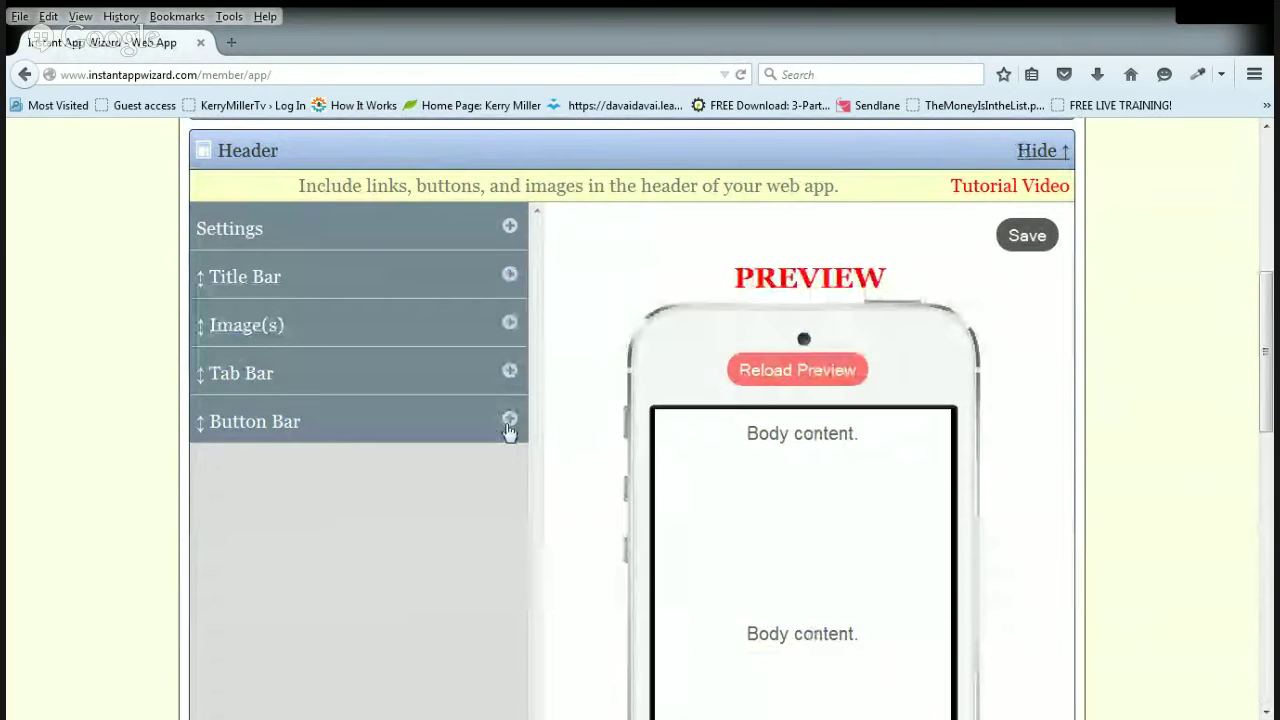
{"action": "left_click", "coordinate": [510, 276]}
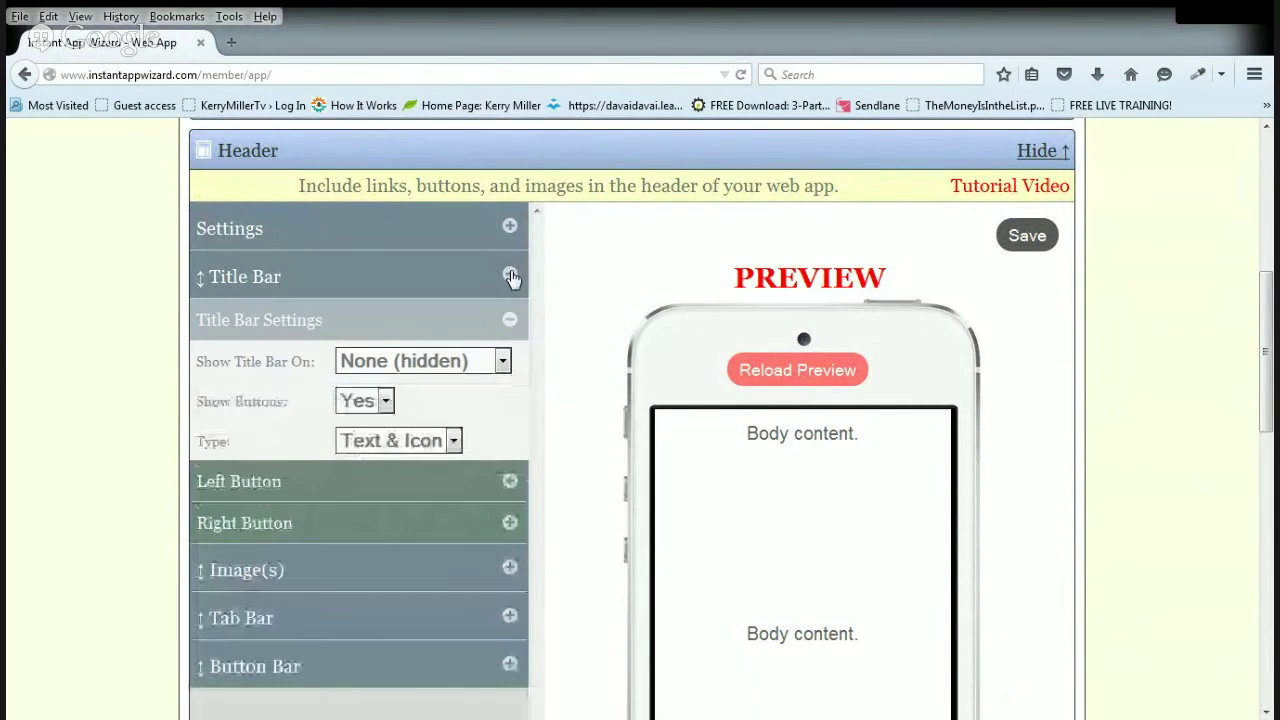
{"action": "left_click", "coordinate": [510, 617]}
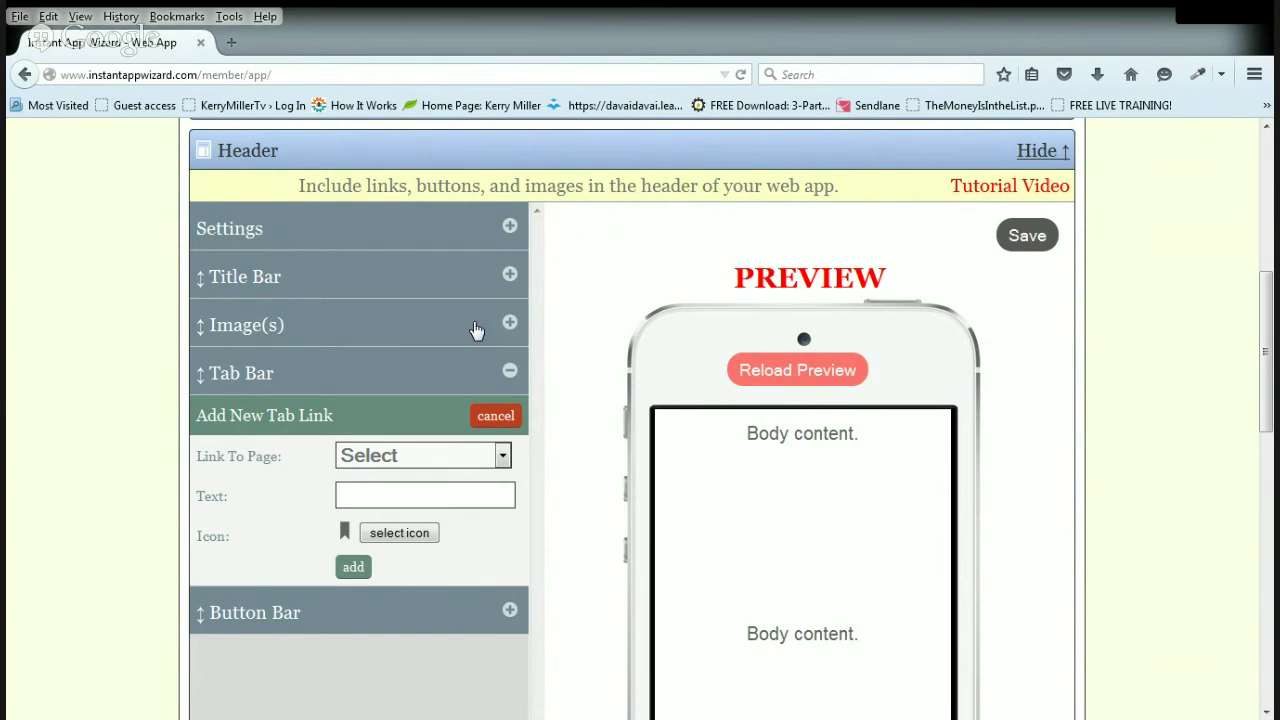
{"action": "left_click", "coordinate": [509, 371]}
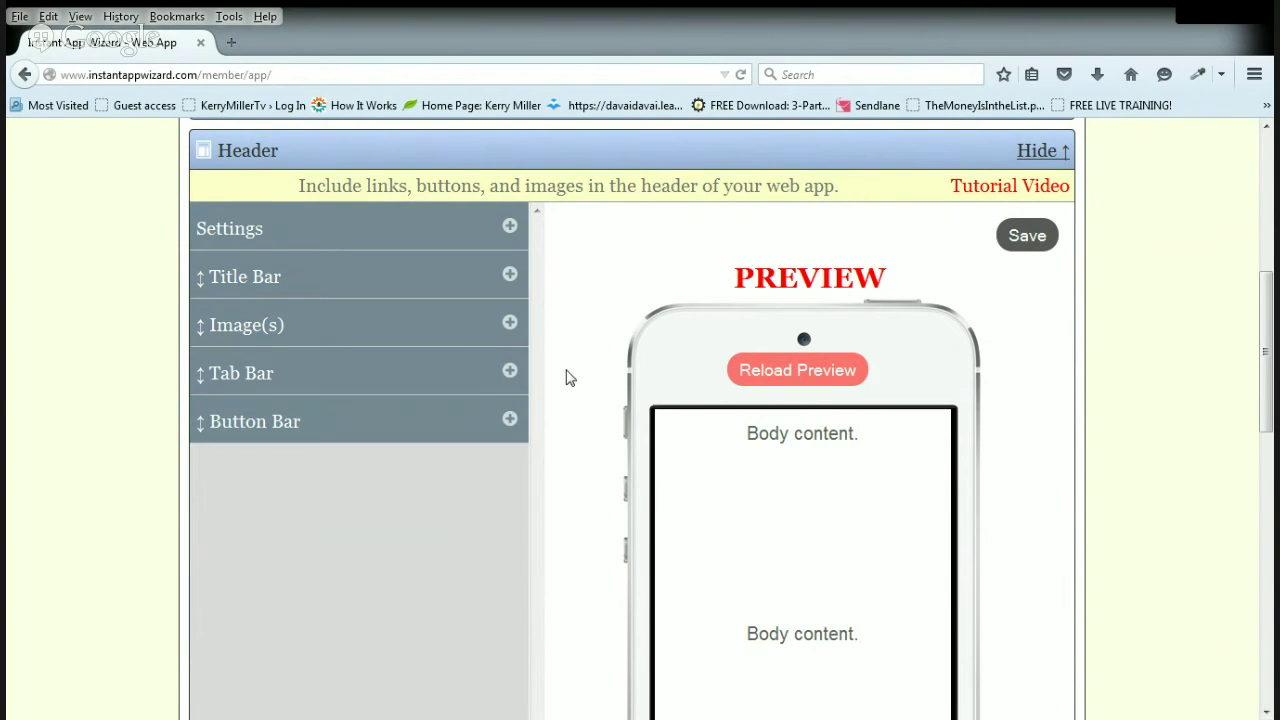
{"action": "scroll", "coordinate": [569, 374], "scroll_direction": "down", "scroll_amount": 3}
{"action": "scroll", "coordinate": [569, 374], "scroll_direction": "up", "scroll_amount": 5}
{"action": "left_click", "coordinate": [622, 257]}
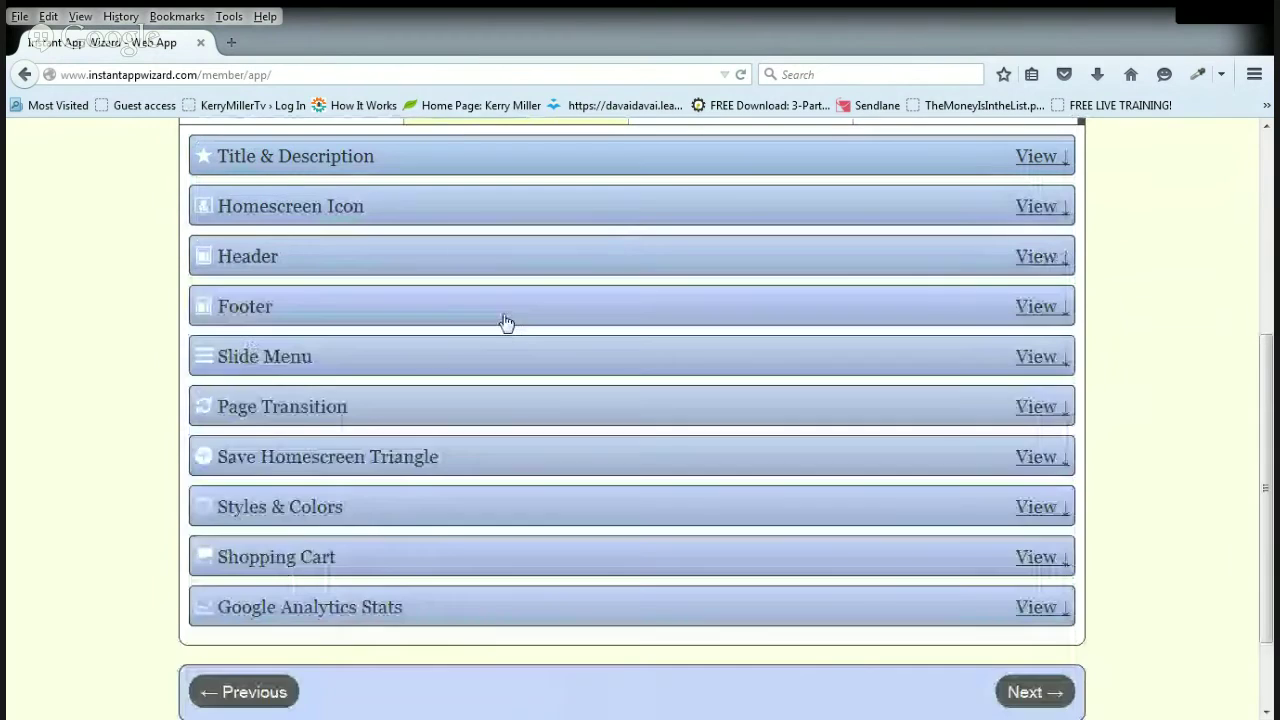
Check the Save Homescreen Triangle section, open Styles & Colors, and reload its preview to examine the simple color options and the triangle.
{"action": "left_click", "coordinate": [396, 466]}
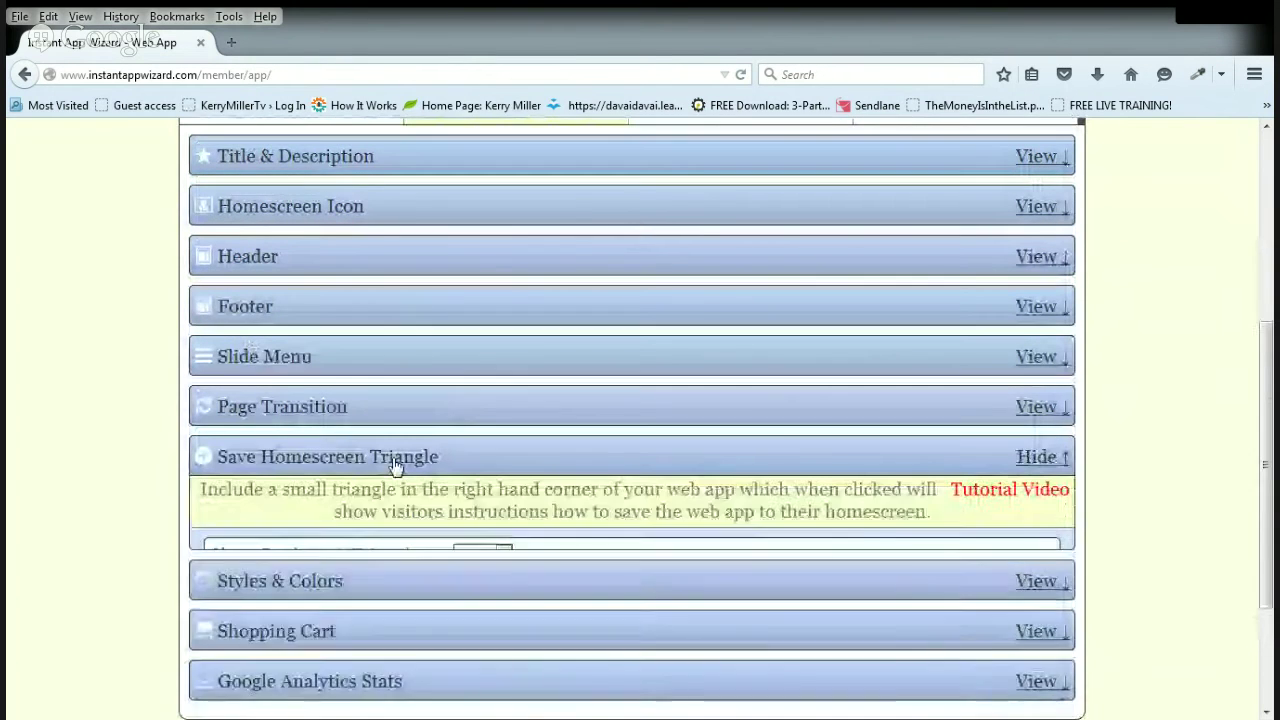
{"action": "scroll", "coordinate": [523, 391], "scroll_direction": "down", "scroll_amount": 3}
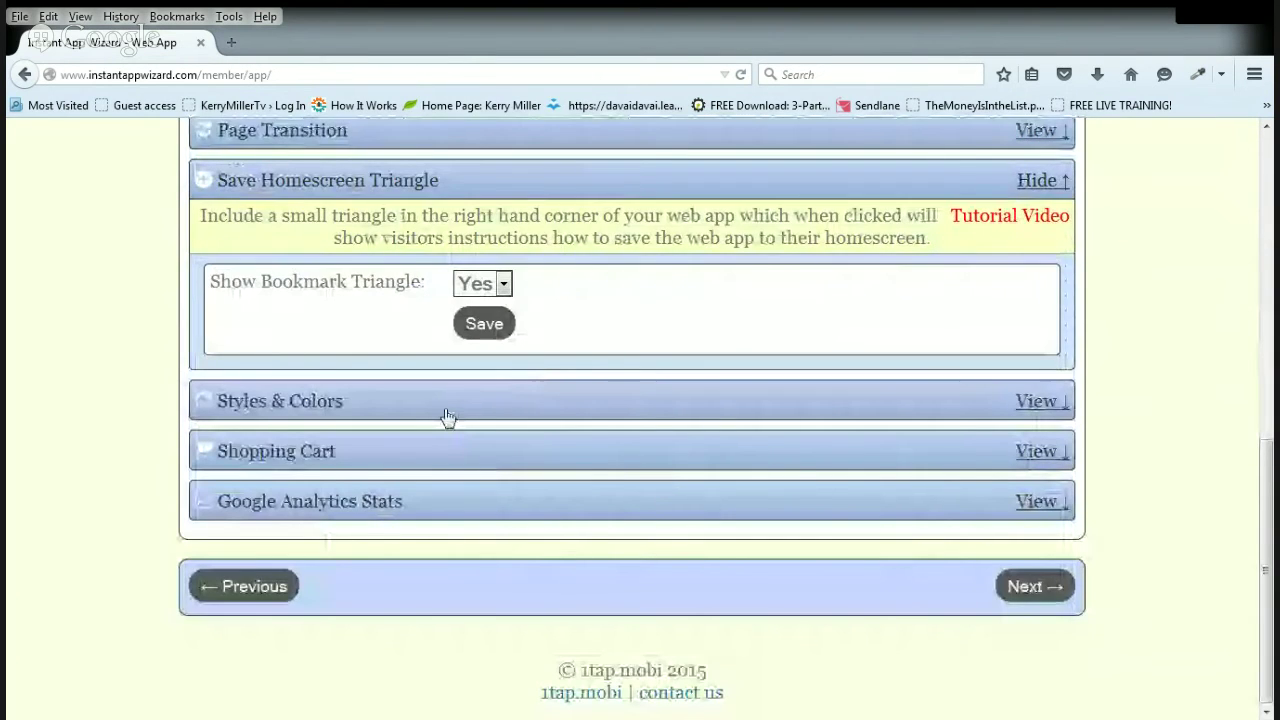
{"action": "left_click", "coordinate": [448, 421]}
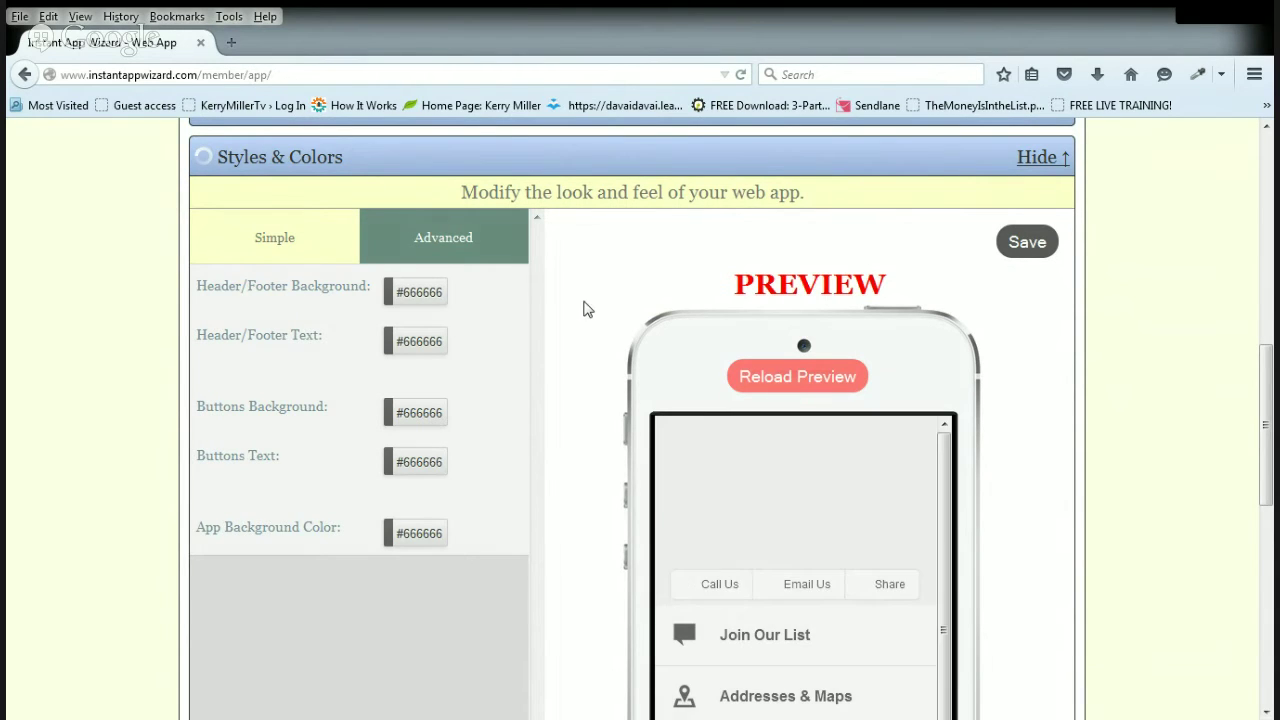
{"action": "left_click", "coordinate": [797, 376]}
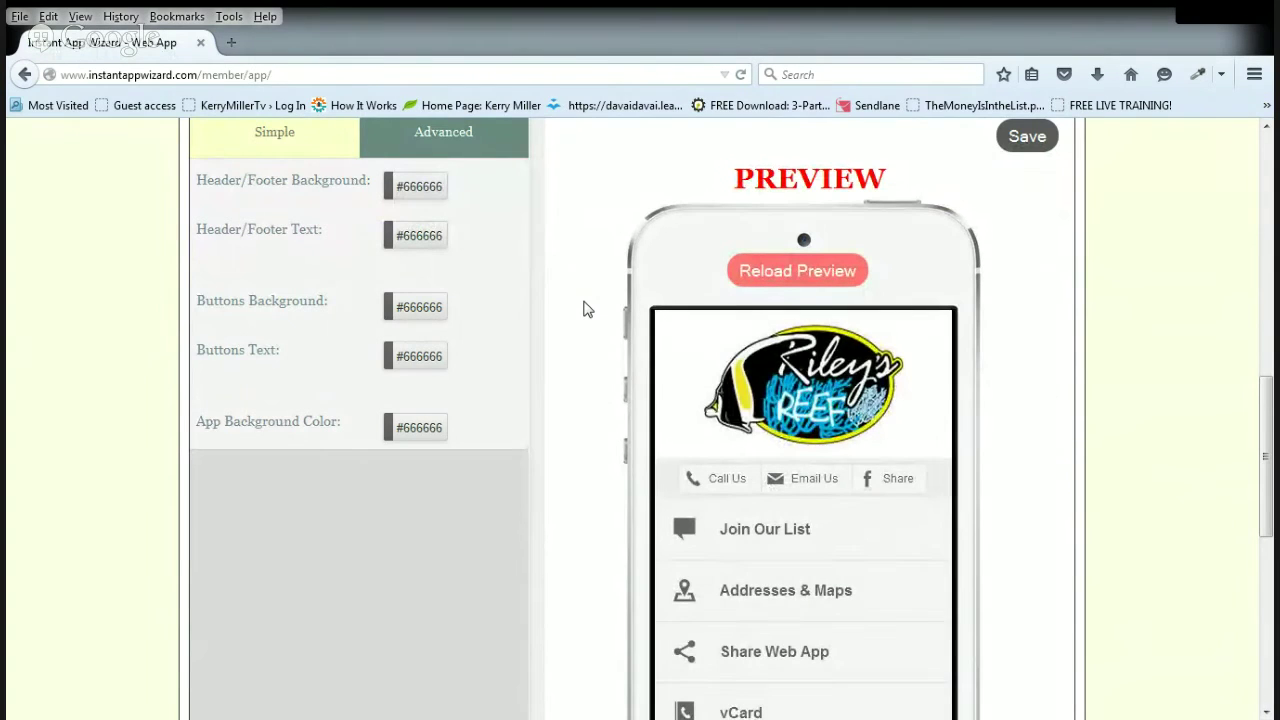
{"action": "scroll", "coordinate": [1006, 377], "scroll_direction": "down", "scroll_amount": 3}
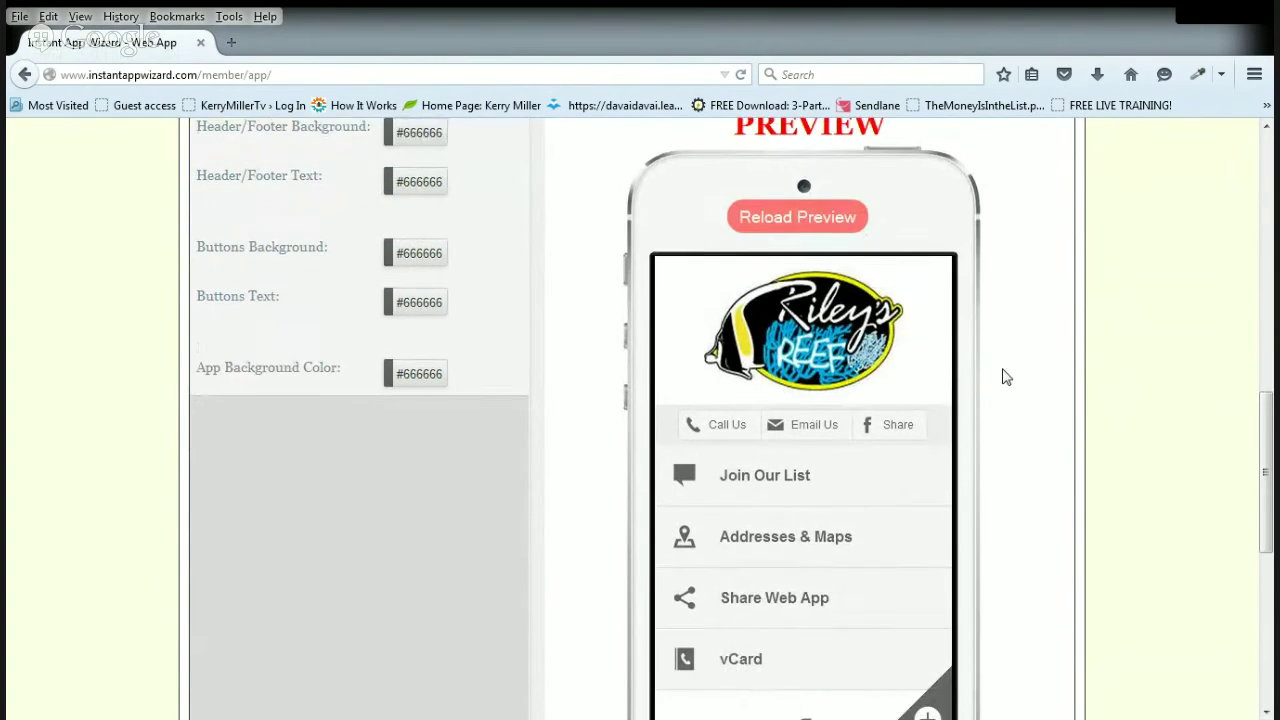
{"action": "scroll", "coordinate": [837, 354], "scroll_direction": "down", "scroll_amount": 1}
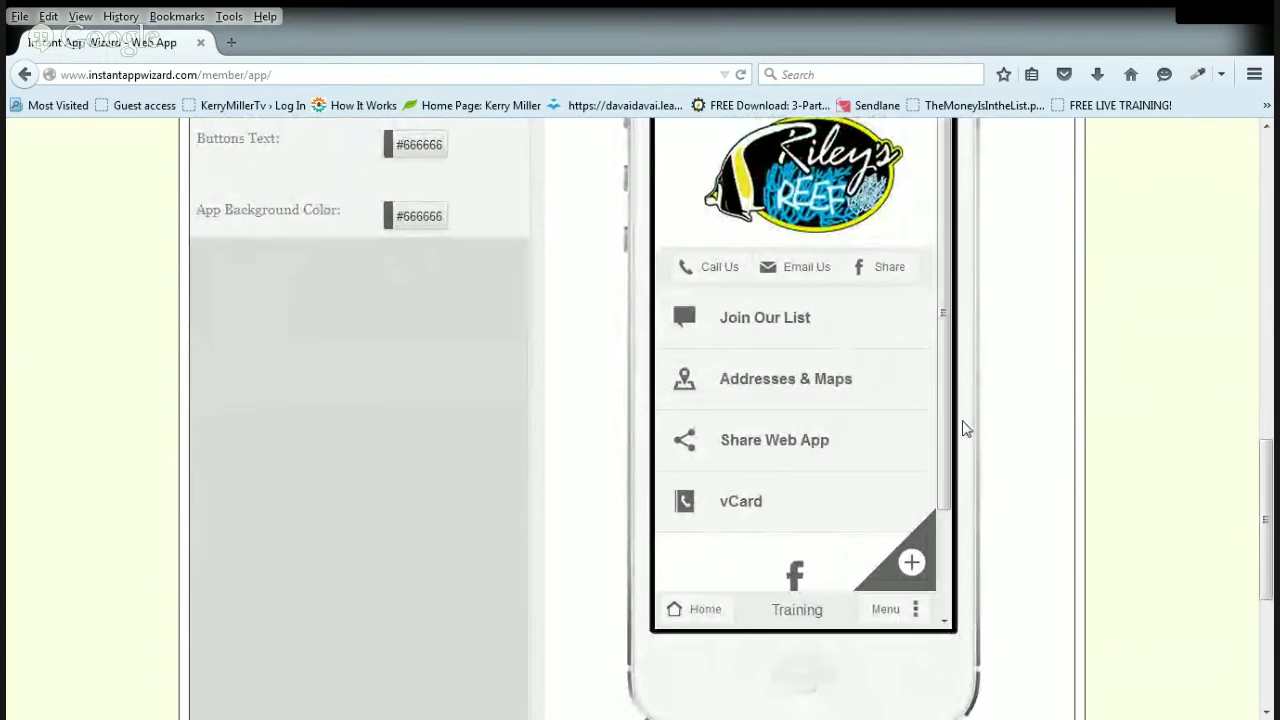
{"action": "scroll", "coordinate": [963, 429], "scroll_direction": "up", "scroll_amount": 3}
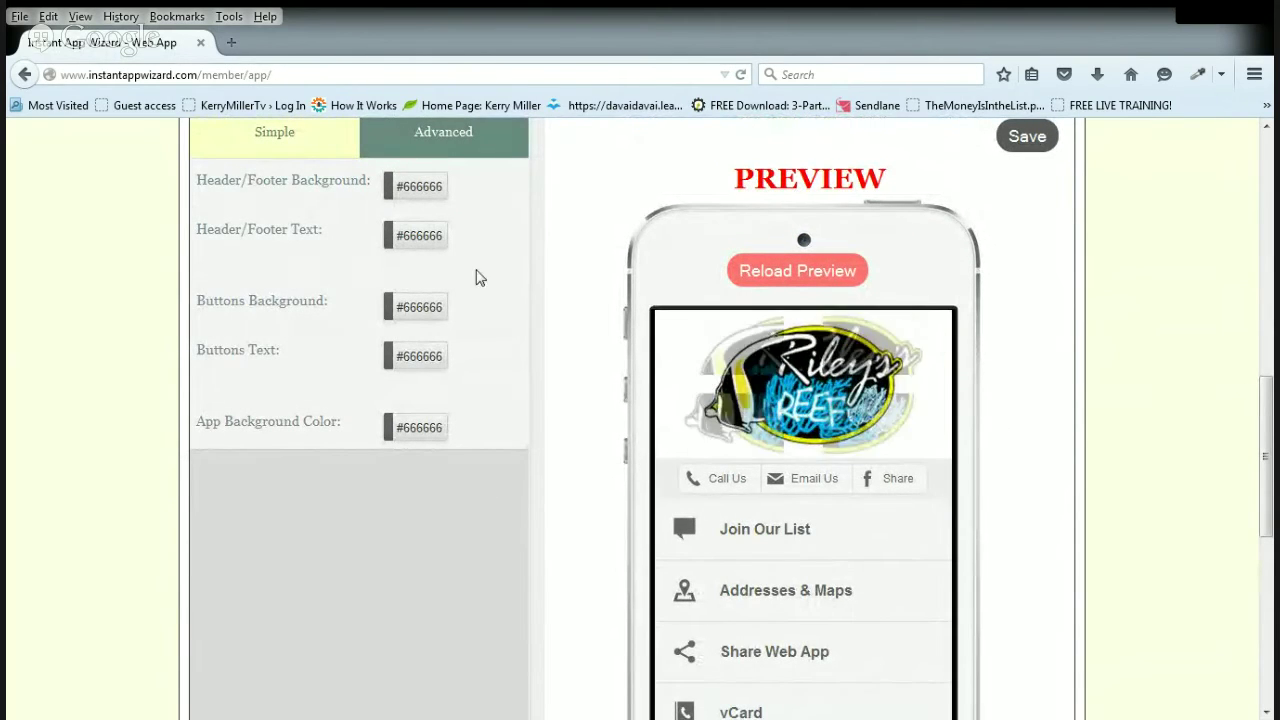
Switch Styles & Colors to the Advanced options and examine the list of style sections, including the Background color and image settings.
{"action": "left_click", "coordinate": [445, 140]}
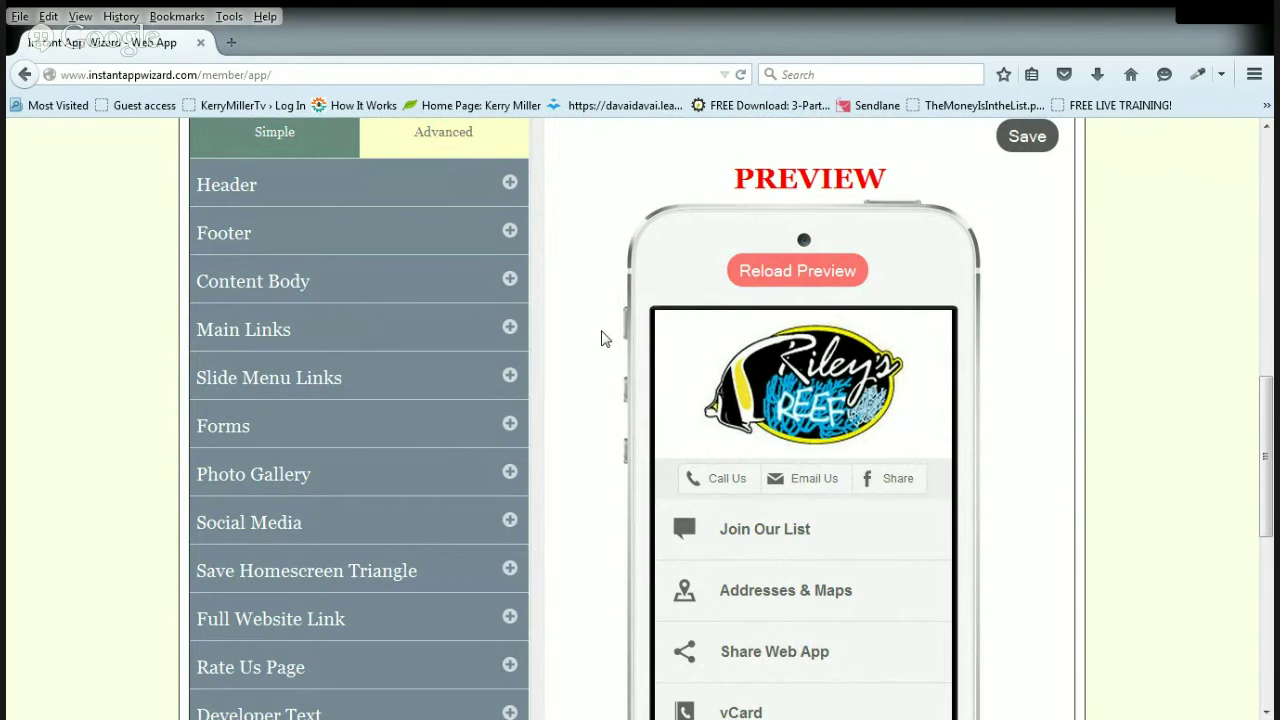
{"action": "scroll", "coordinate": [601, 338], "scroll_direction": "down", "scroll_amount": 5}
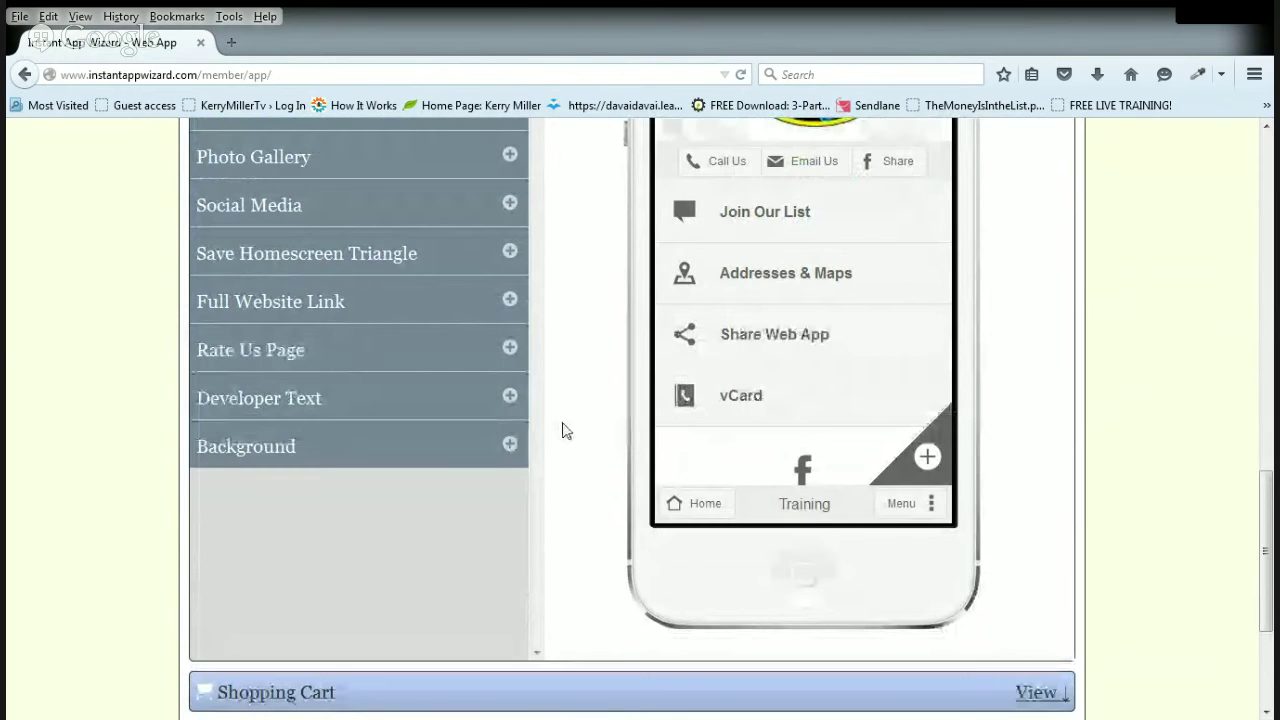
{"action": "scroll", "coordinate": [583, 381], "scroll_direction": "up", "scroll_amount": 2}
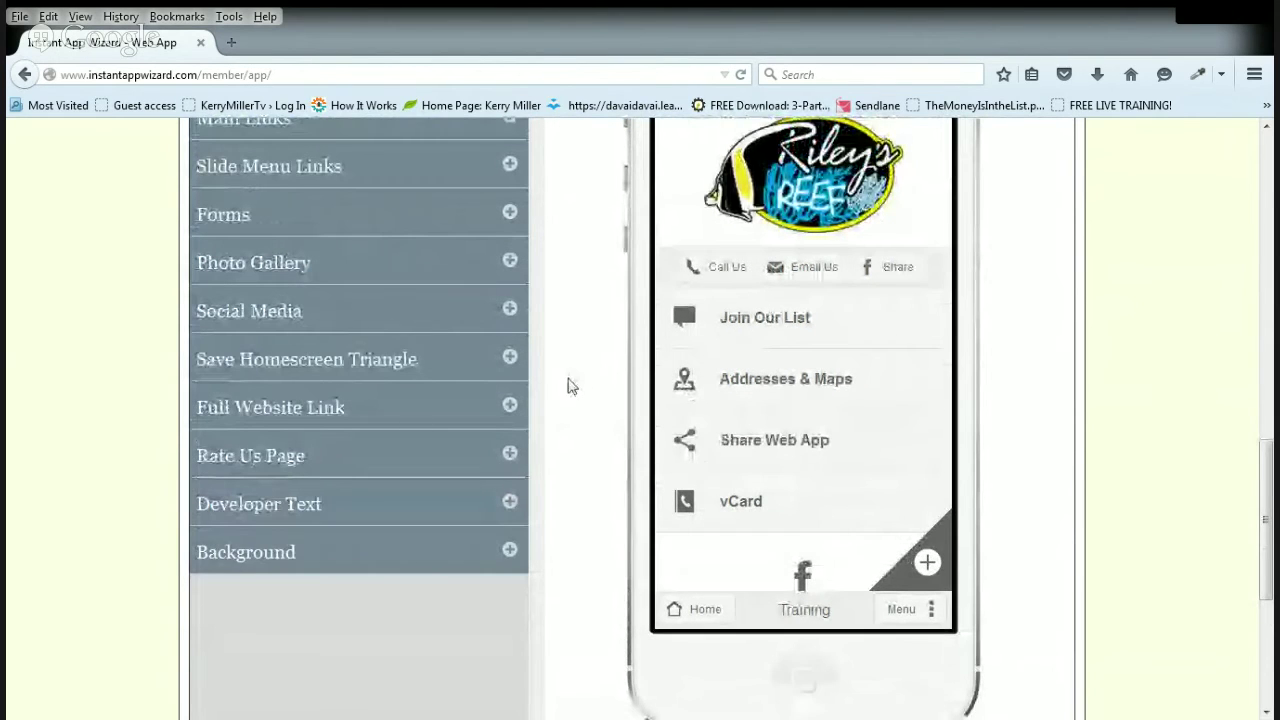
{"action": "scroll", "coordinate": [558, 466], "scroll_direction": "down", "scroll_amount": 2}
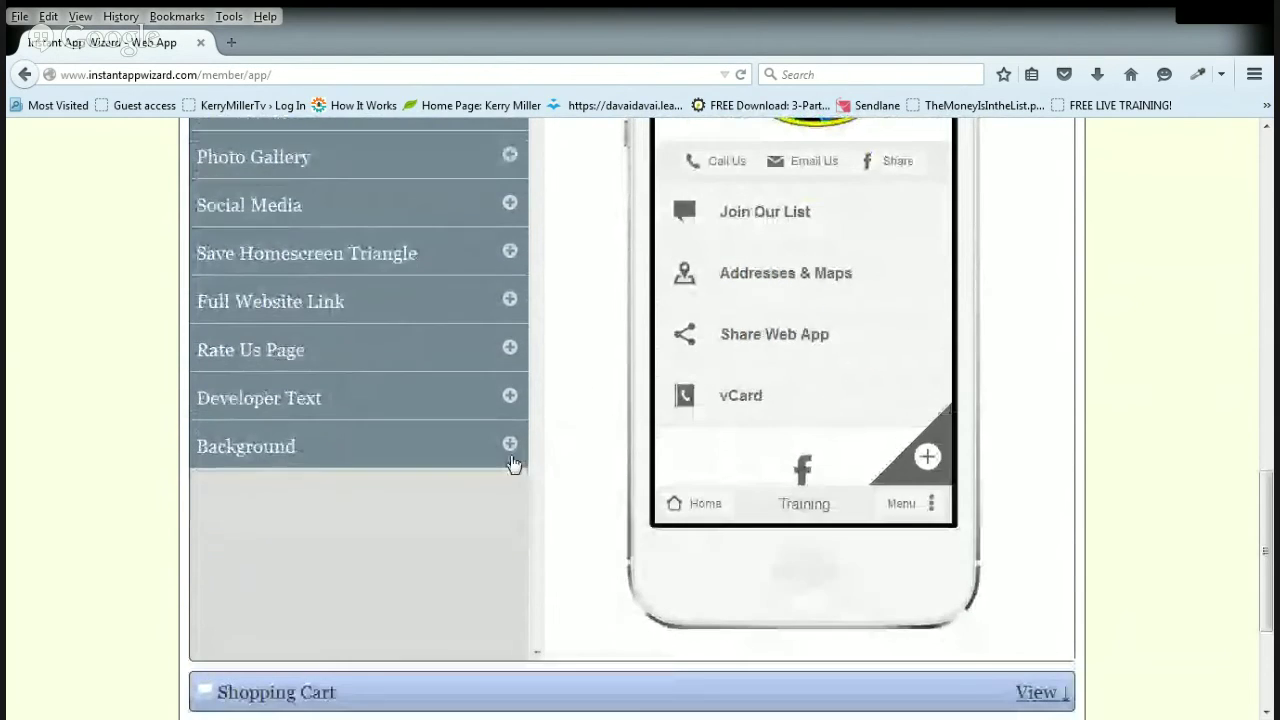
{"action": "left_click", "coordinate": [510, 450]}
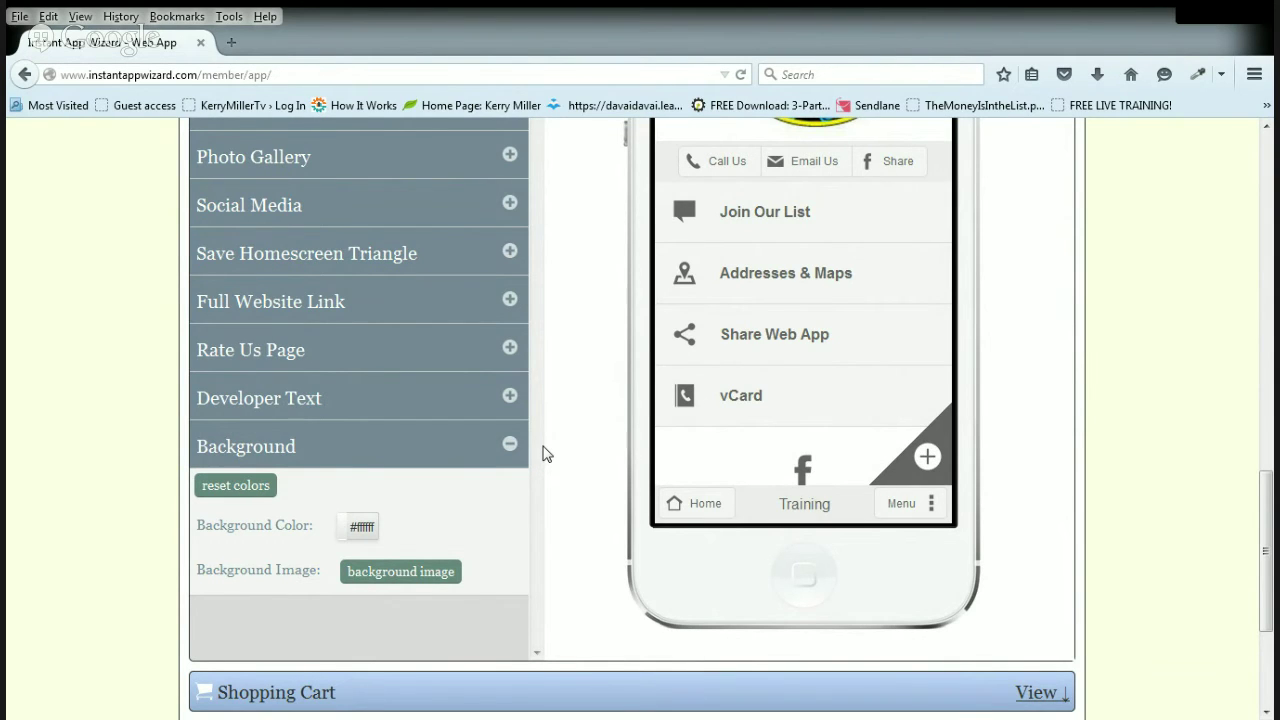
{"action": "scroll", "coordinate": [540, 445], "scroll_direction": "up", "scroll_amount": 5}
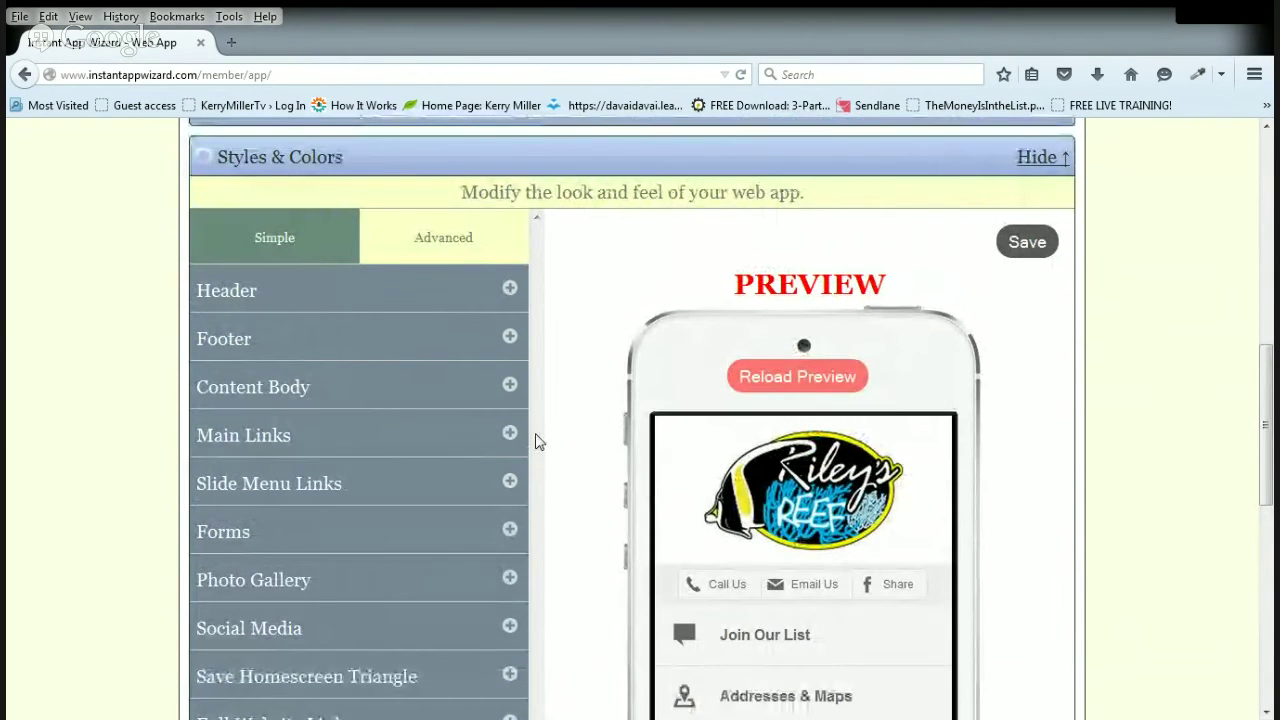
{"action": "scroll", "coordinate": [535, 441], "scroll_direction": "up", "scroll_amount": 4}
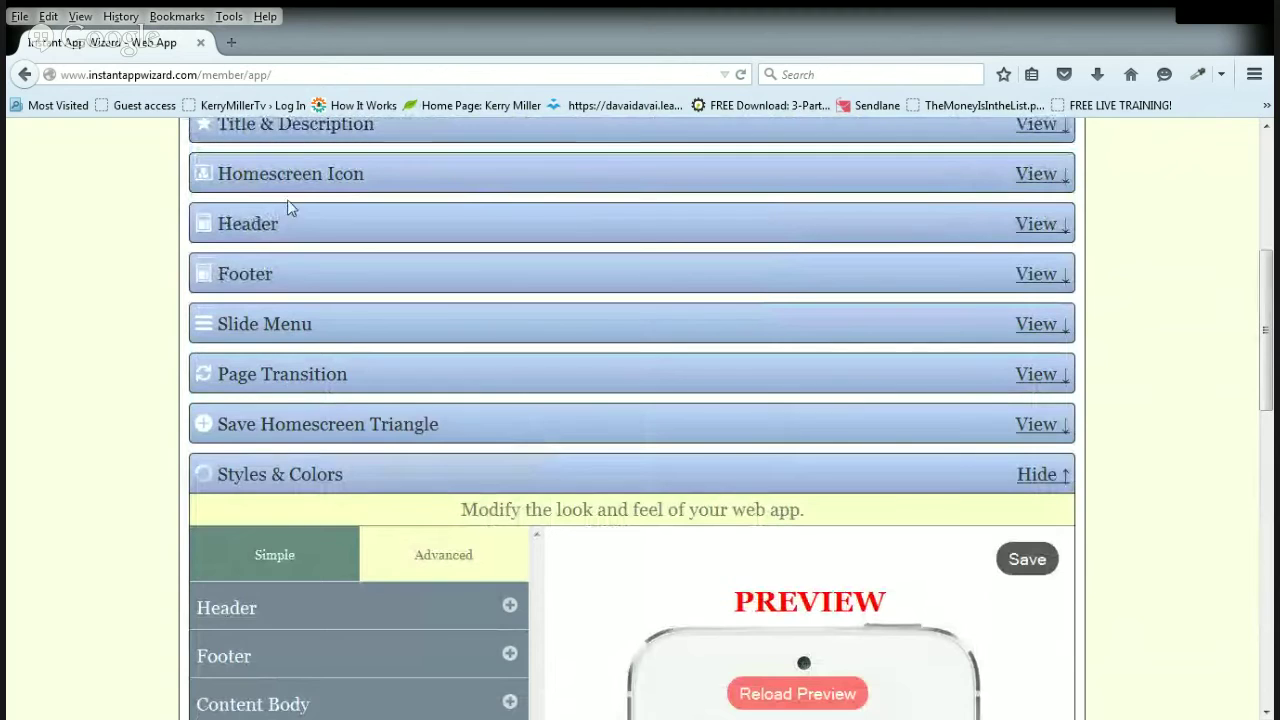
Open the Header section's Title Bar settings and show the title bar on All Pages.
{"action": "left_click", "coordinate": [289, 226]}
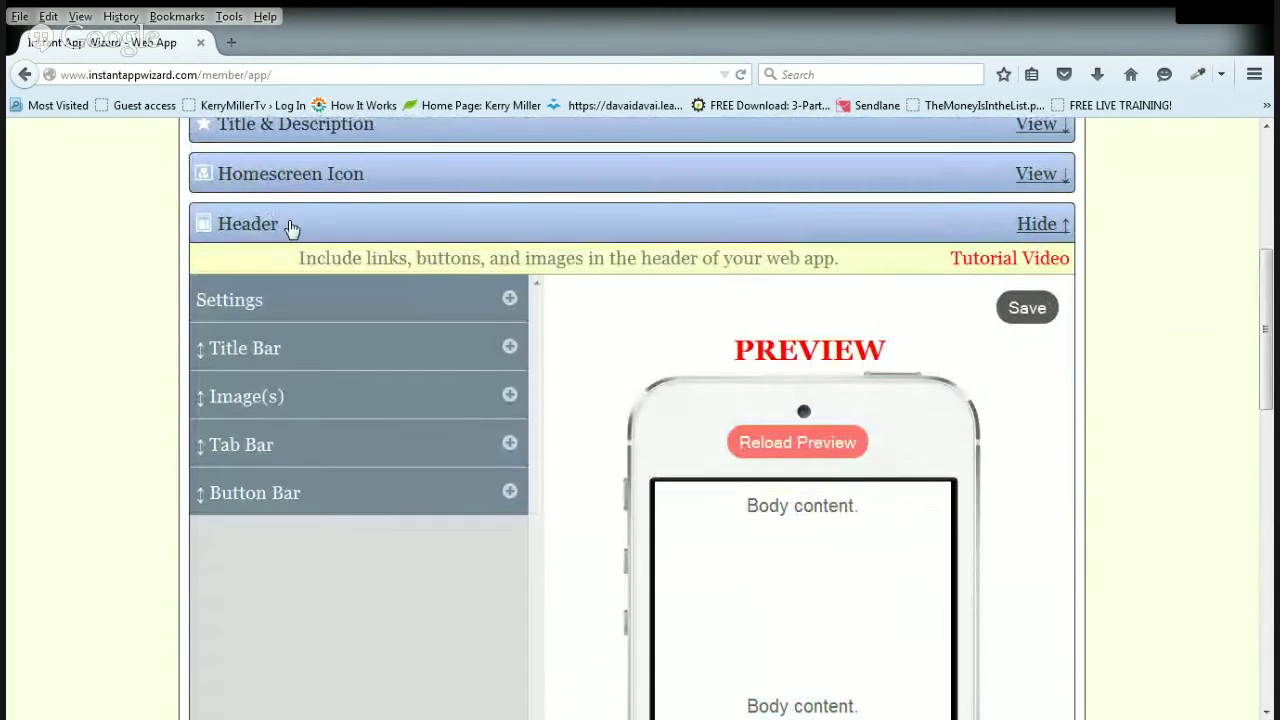
{"action": "left_click", "coordinate": [509, 352]}
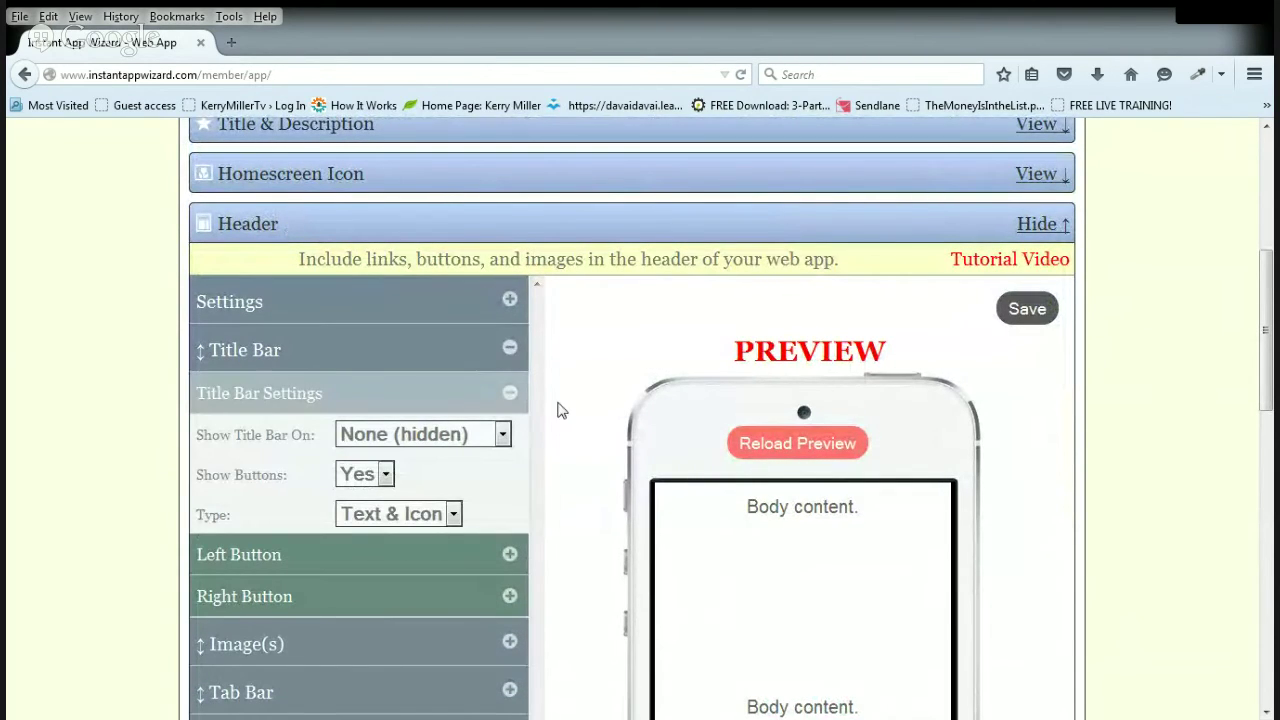
{"action": "scroll", "coordinate": [553, 420], "scroll_direction": "down", "scroll_amount": 1}
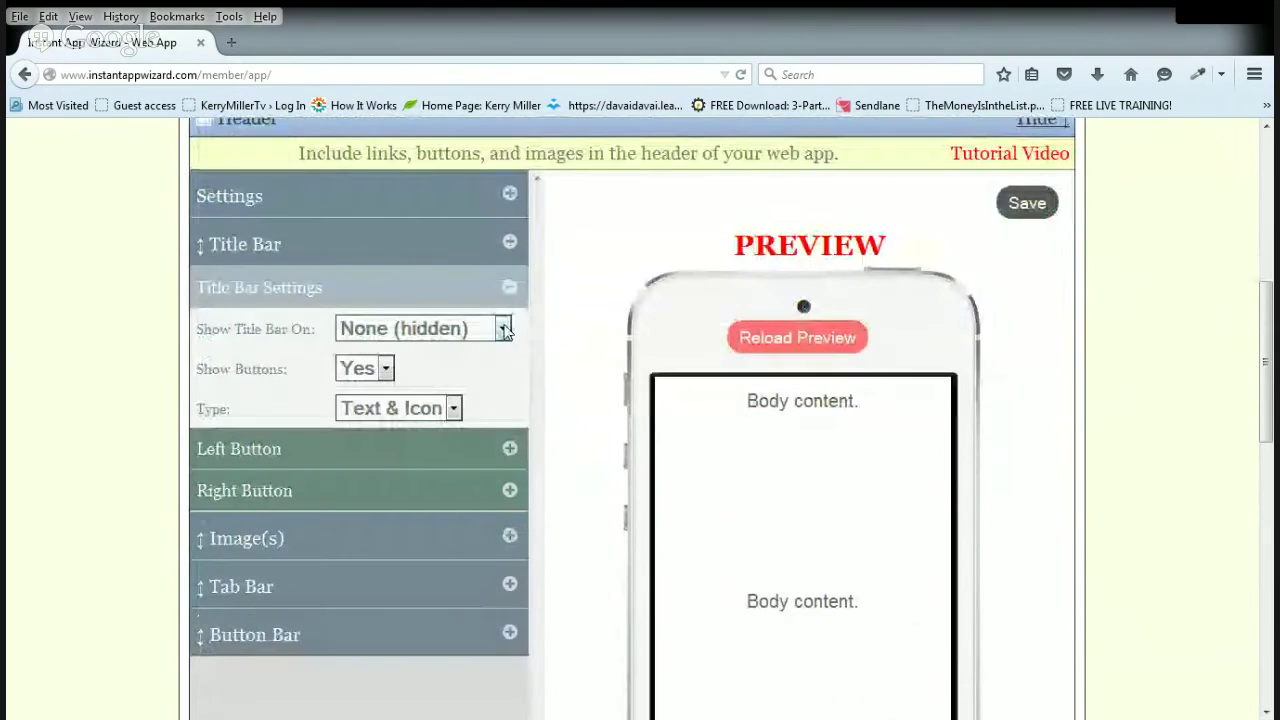
{"action": "left_click", "coordinate": [420, 328]}
{"action": "left_click", "coordinate": [453, 365]}
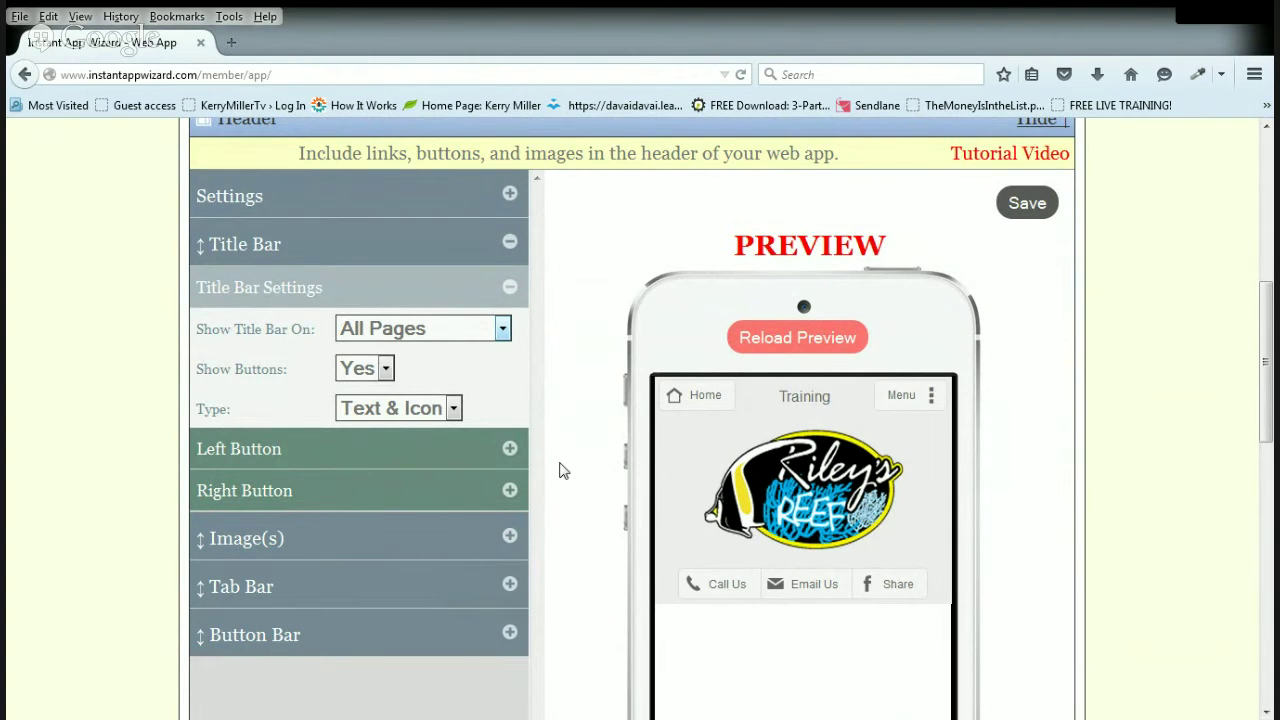
Link the title bar's right button to the Home Page.
{"action": "left_click", "coordinate": [510, 492]}
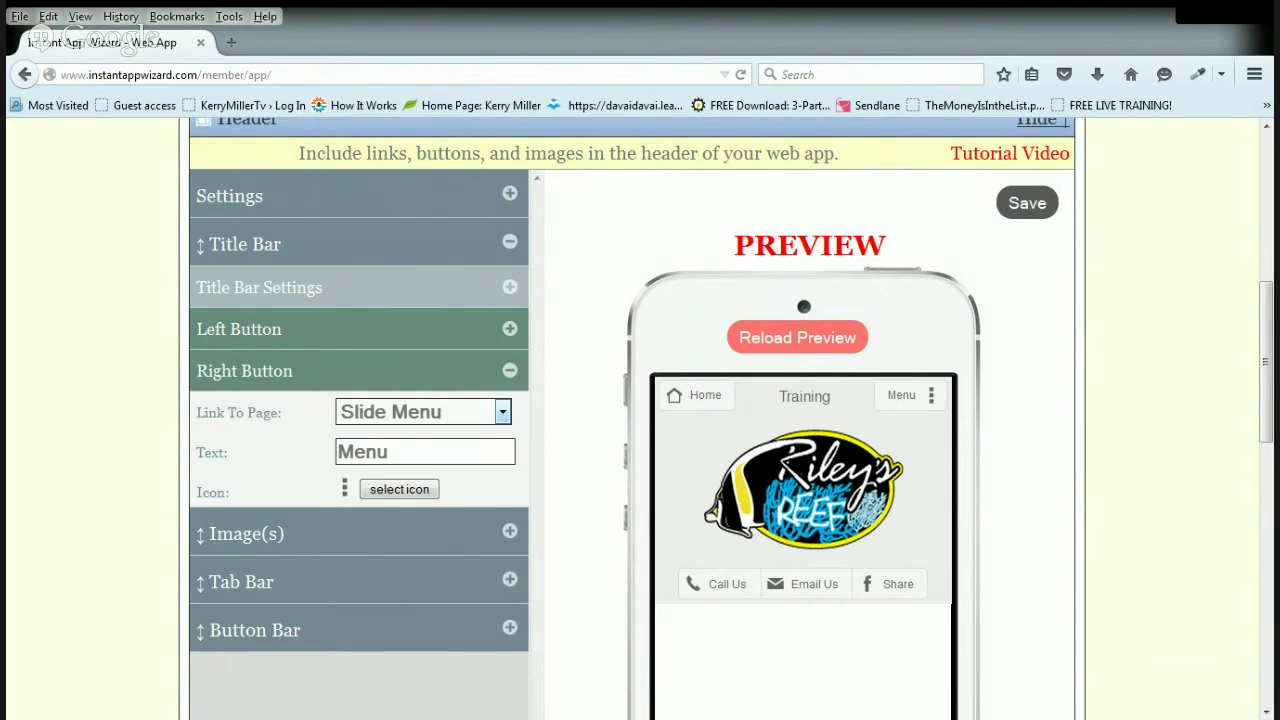
{"action": "left_click", "coordinate": [405, 452]}
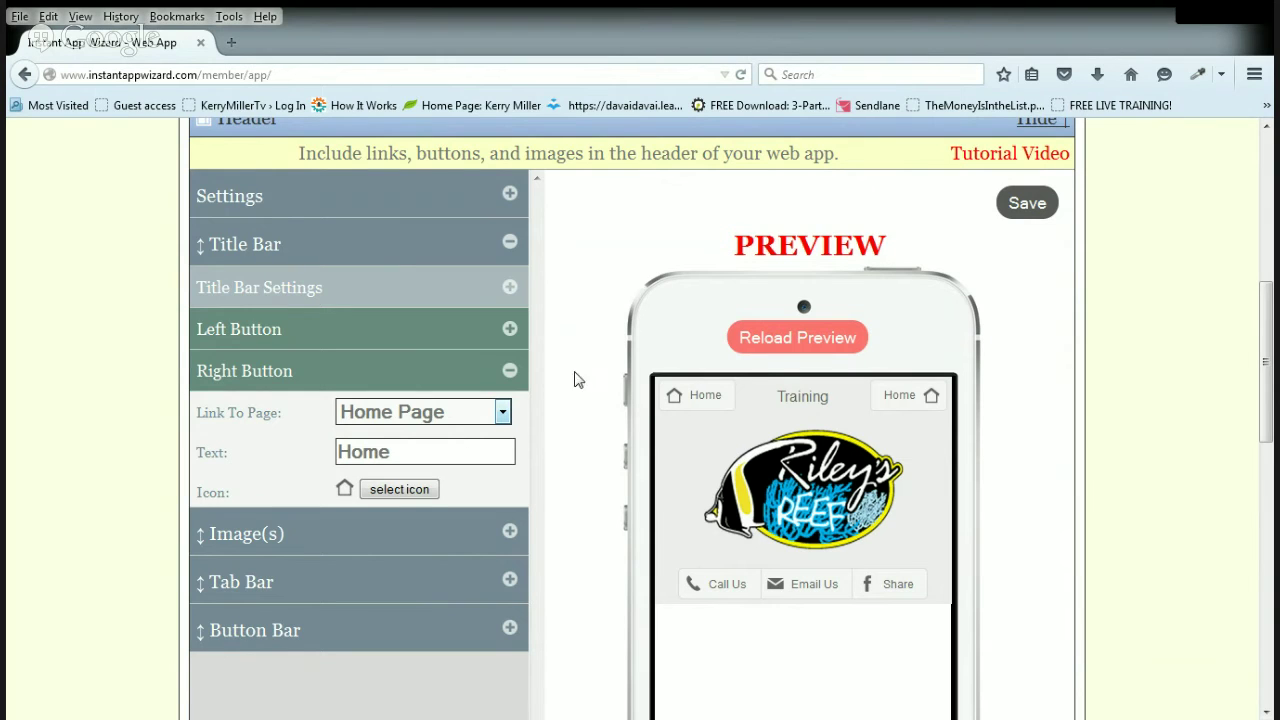
{"action": "left_click", "coordinate": [510, 245]}
{"action": "left_click", "coordinate": [511, 247]}
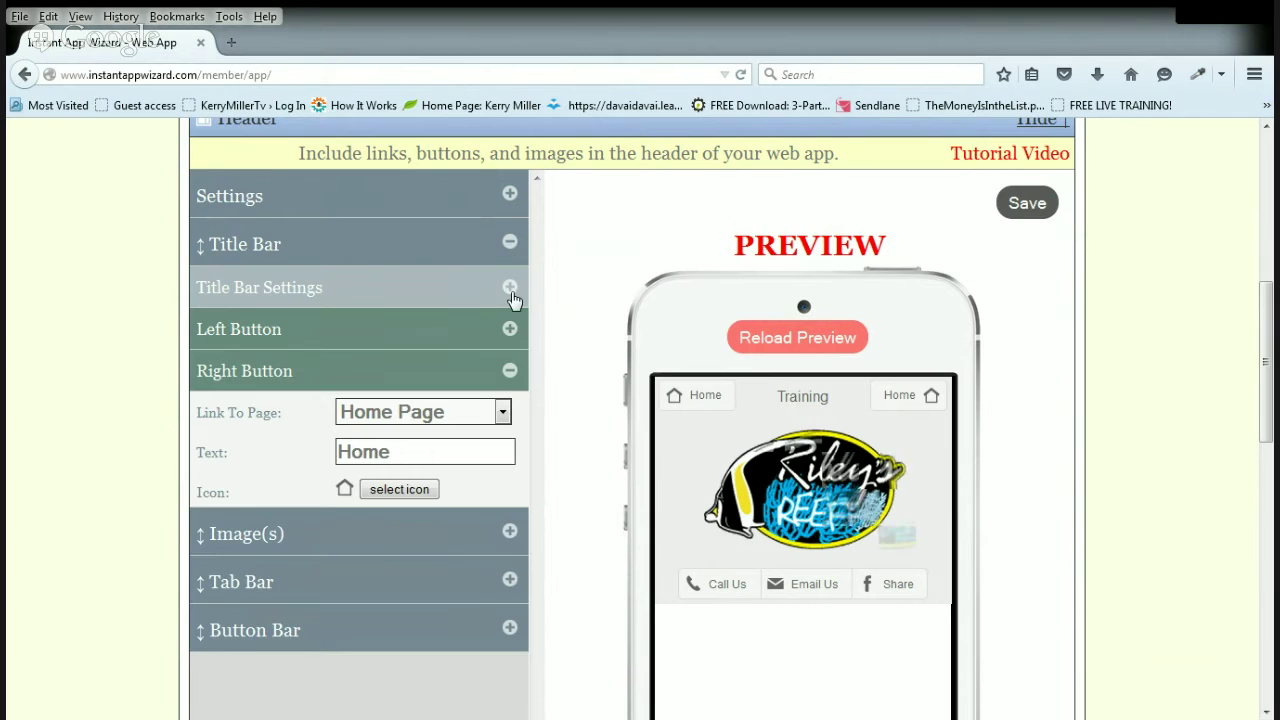
Set Show Title Bar On back to None (hidden) in the Title Bar Settings and check the header preview.
{"action": "left_click", "coordinate": [510, 287]}
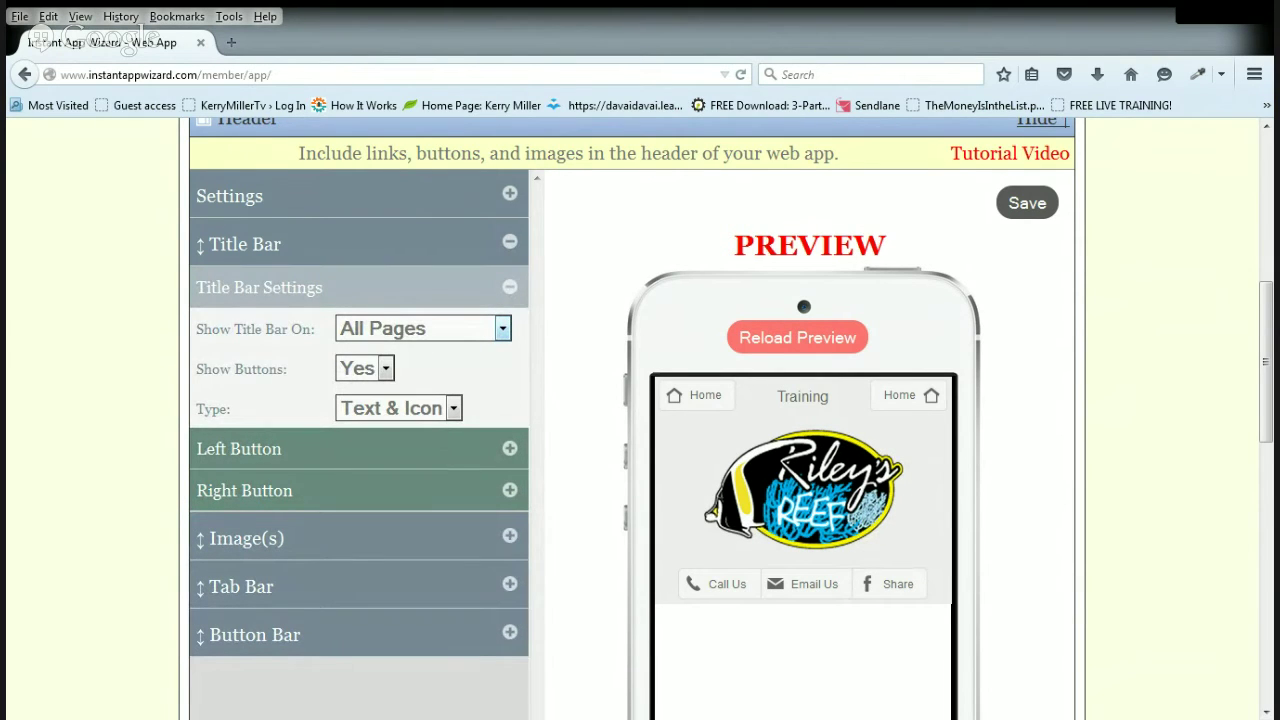
{"action": "left_click", "coordinate": [442, 437]}
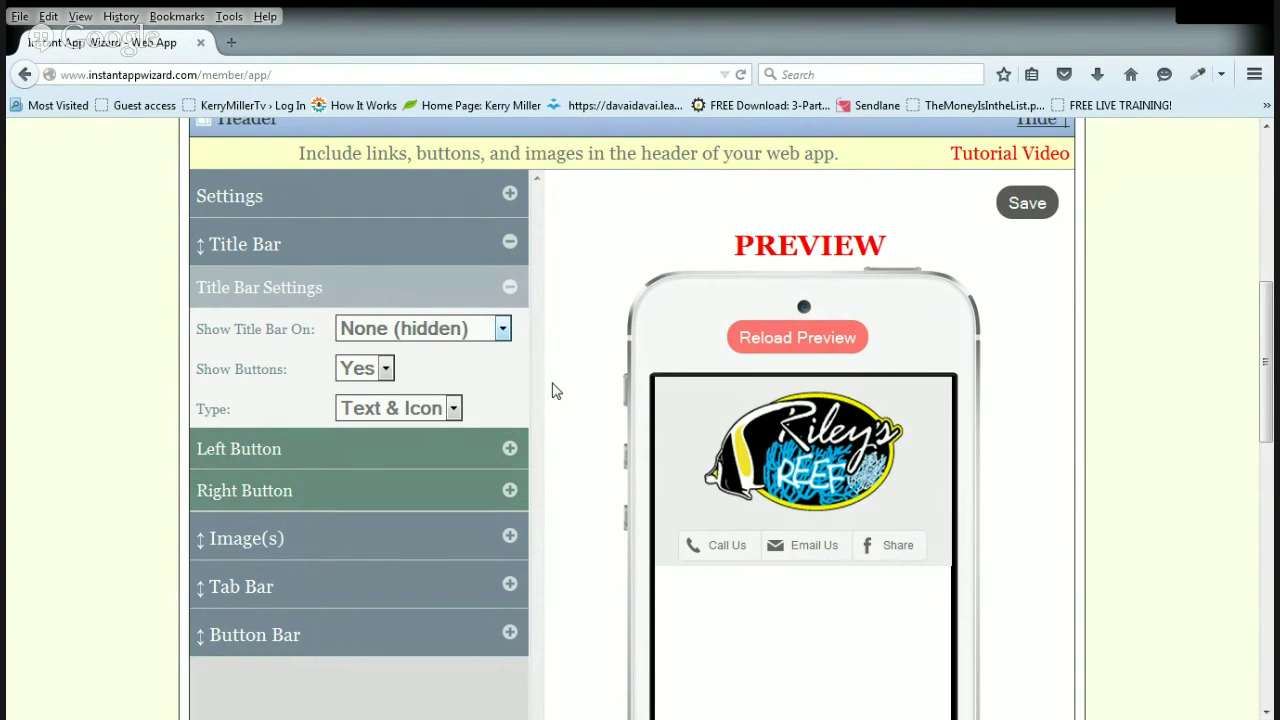
{"action": "scroll", "coordinate": [886, 491], "scroll_direction": "down", "scroll_amount": 5}
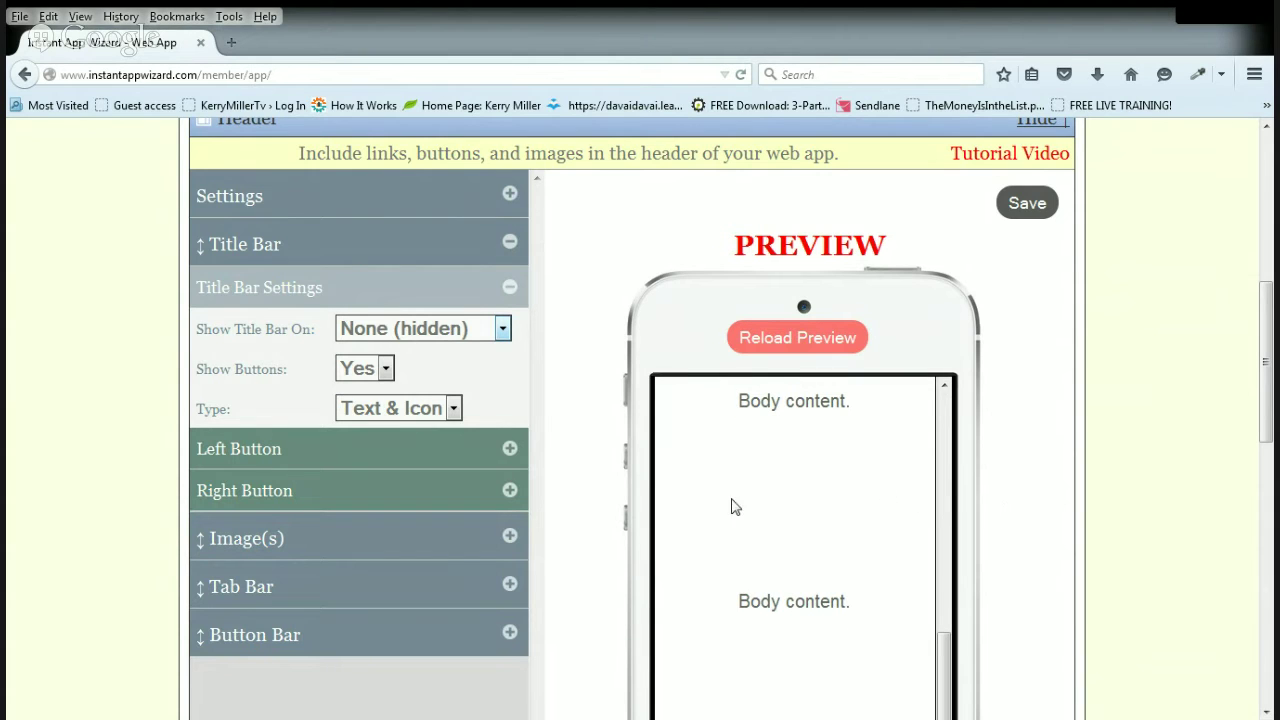
{"action": "scroll", "coordinate": [802, 521], "scroll_direction": "up", "scroll_amount": 5}
{"action": "scroll", "coordinate": [595, 450], "scroll_direction": "up", "scroll_amount": 2}
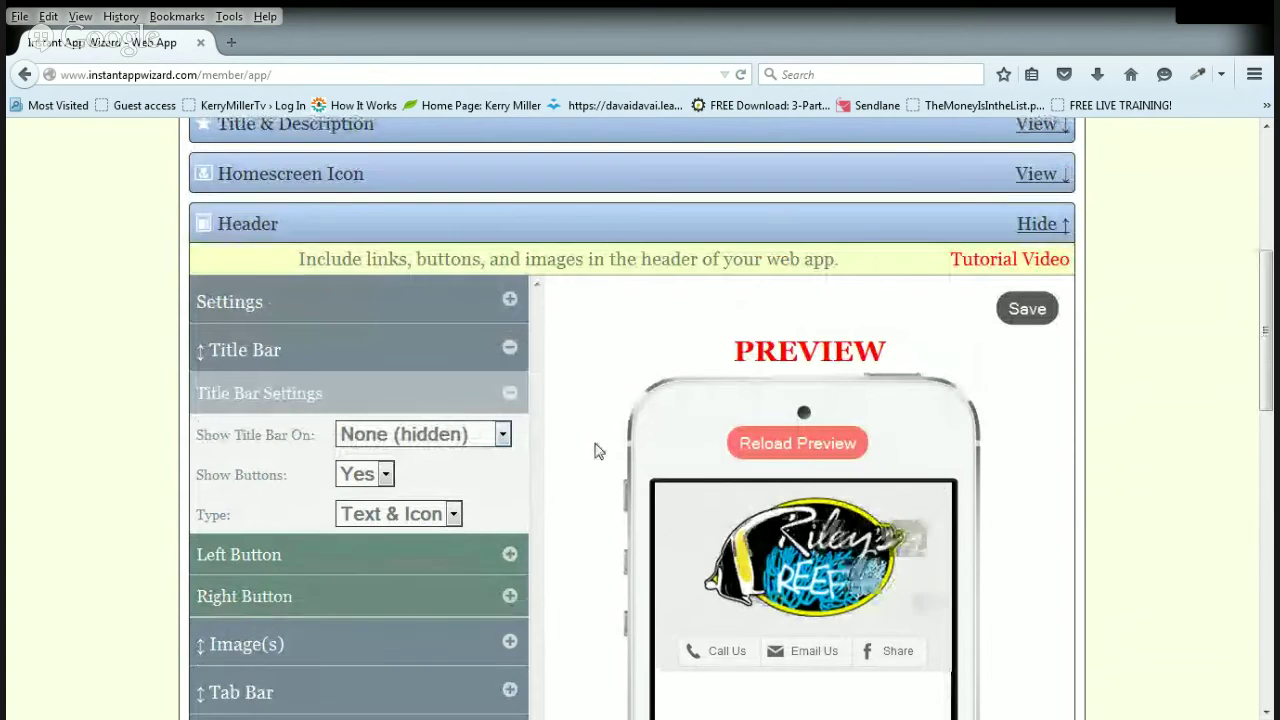
{"action": "scroll", "coordinate": [595, 450], "scroll_direction": "down", "scroll_amount": 2}
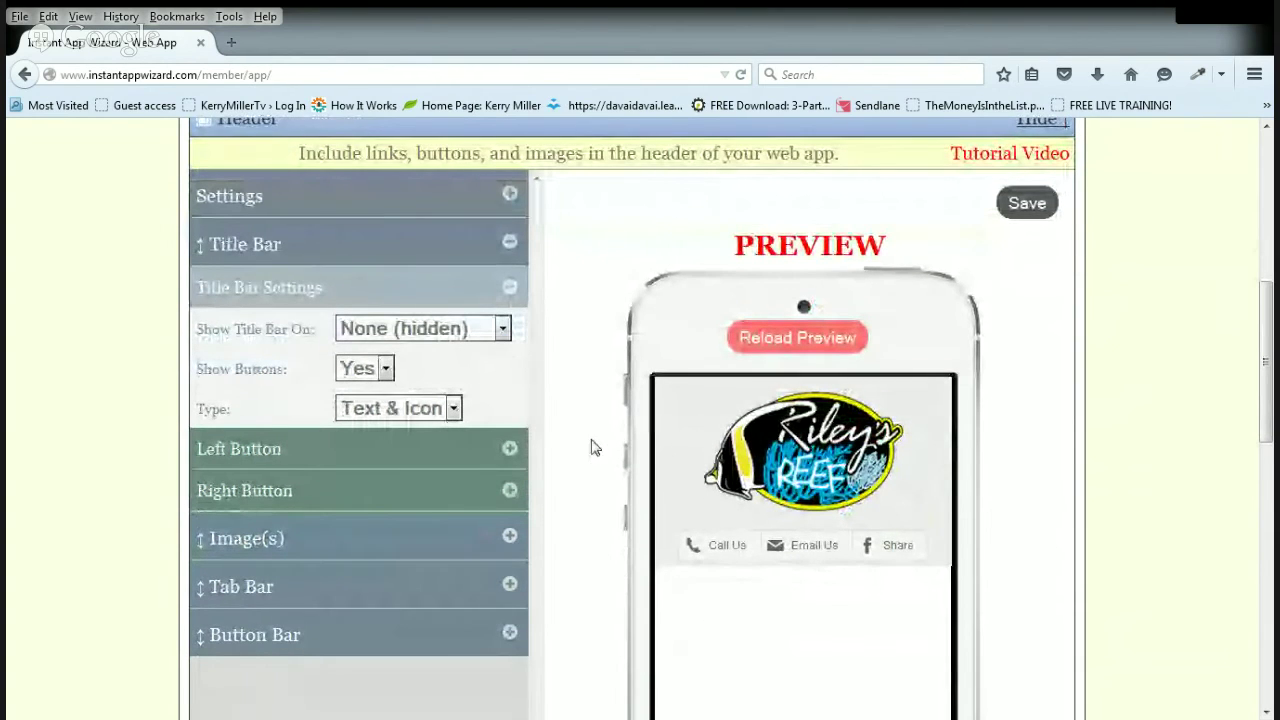
Show the title bar on All Pages again and link its right button to the Slide Menu.
{"action": "left_click", "coordinate": [503, 330]}
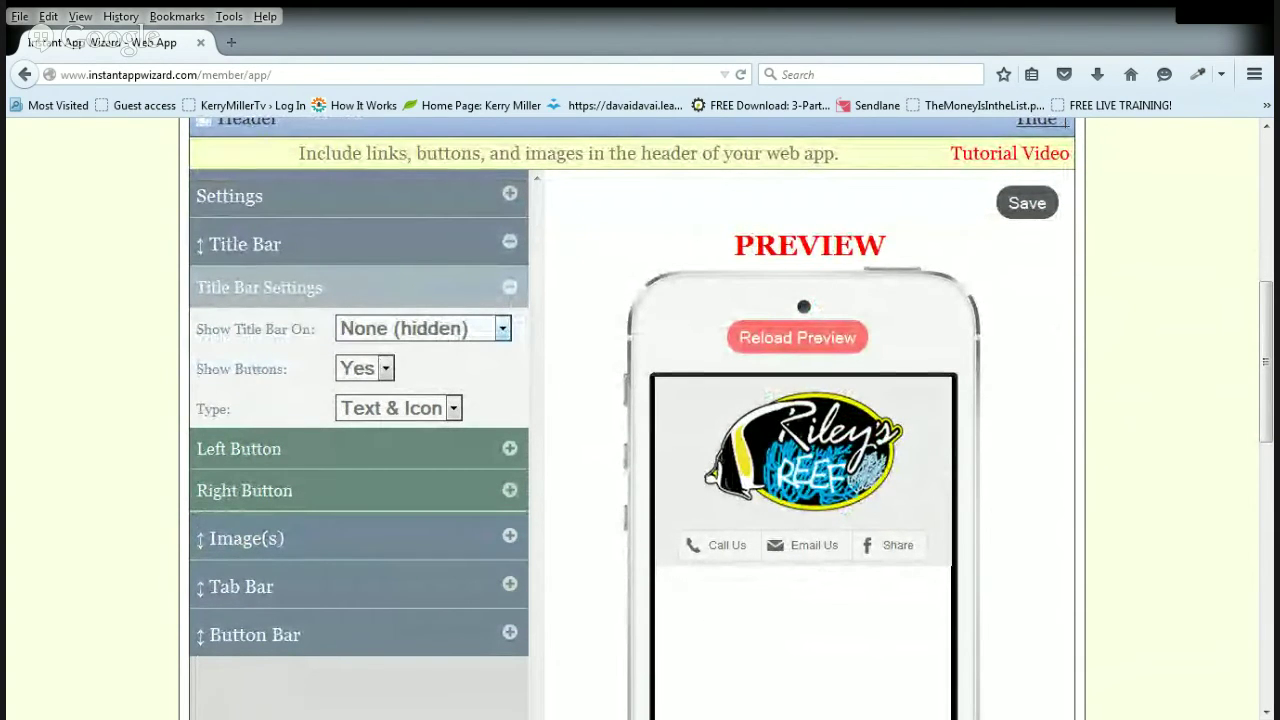
{"action": "left_click", "coordinate": [490, 368]}
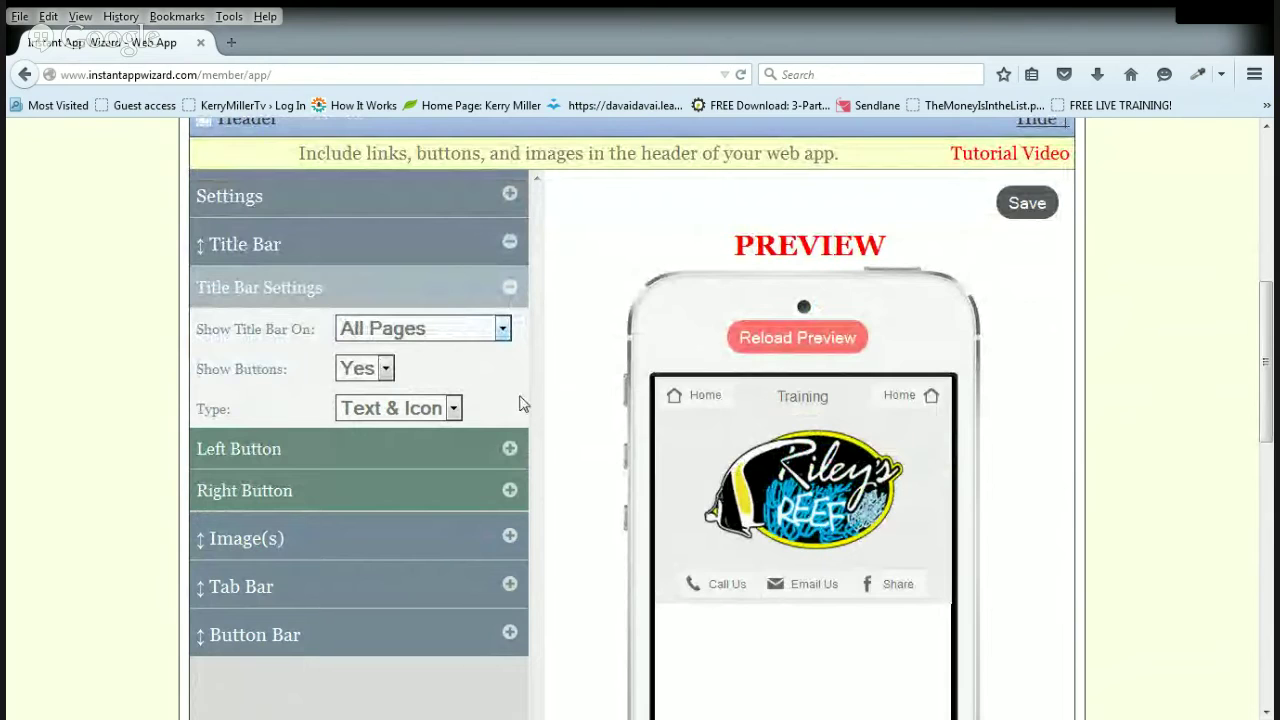
{"action": "left_click", "coordinate": [510, 491]}
{"action": "left_click", "coordinate": [470, 467]}
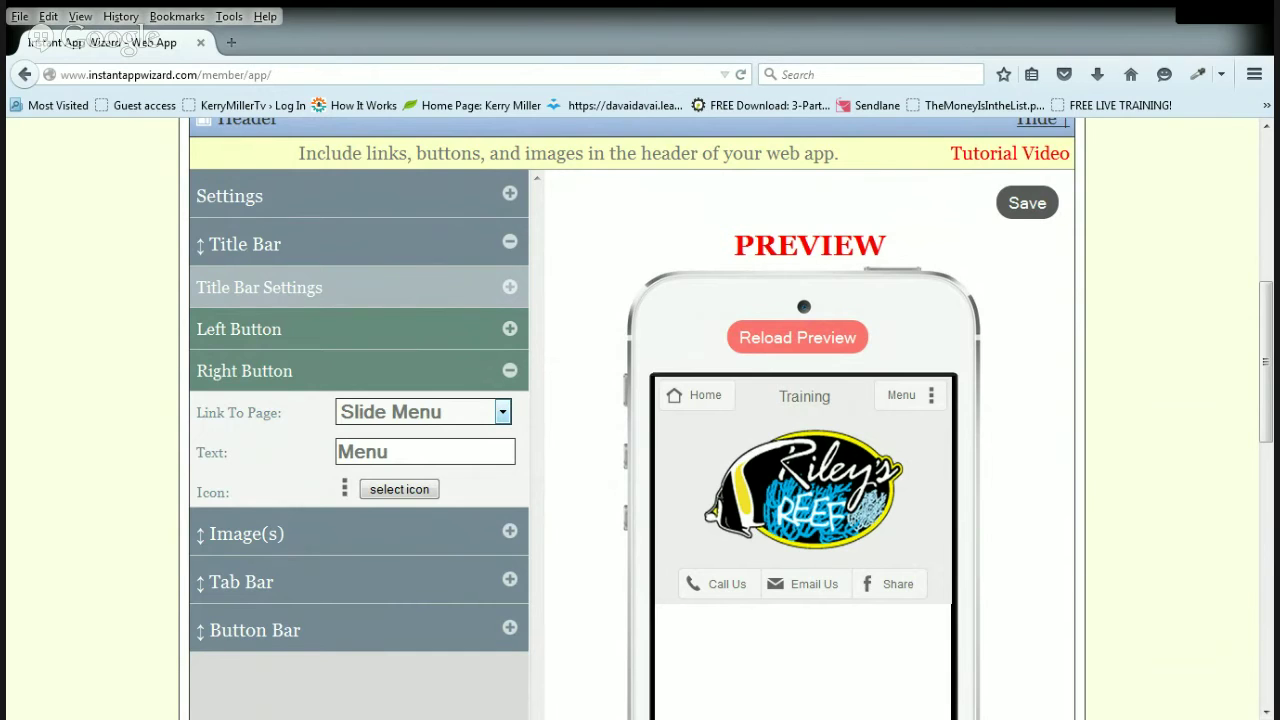
Try the title bar's Show Buttons options and the Text Only button type, and restore Yes and Text & Icon.
{"action": "left_click", "coordinate": [509, 290]}
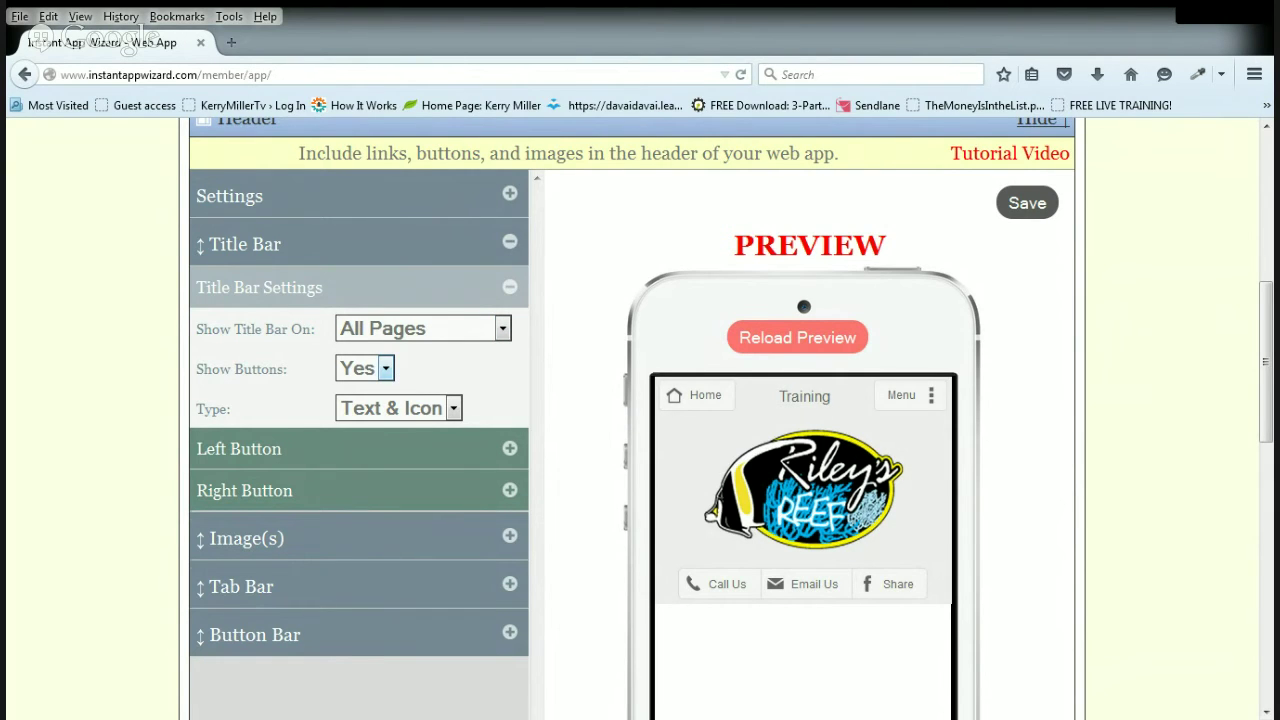
{"action": "left_click", "coordinate": [382, 421]}
{"action": "left_click", "coordinate": [385, 370]}
{"action": "left_click", "coordinate": [384, 394]}
{"action": "left_click", "coordinate": [409, 470]}
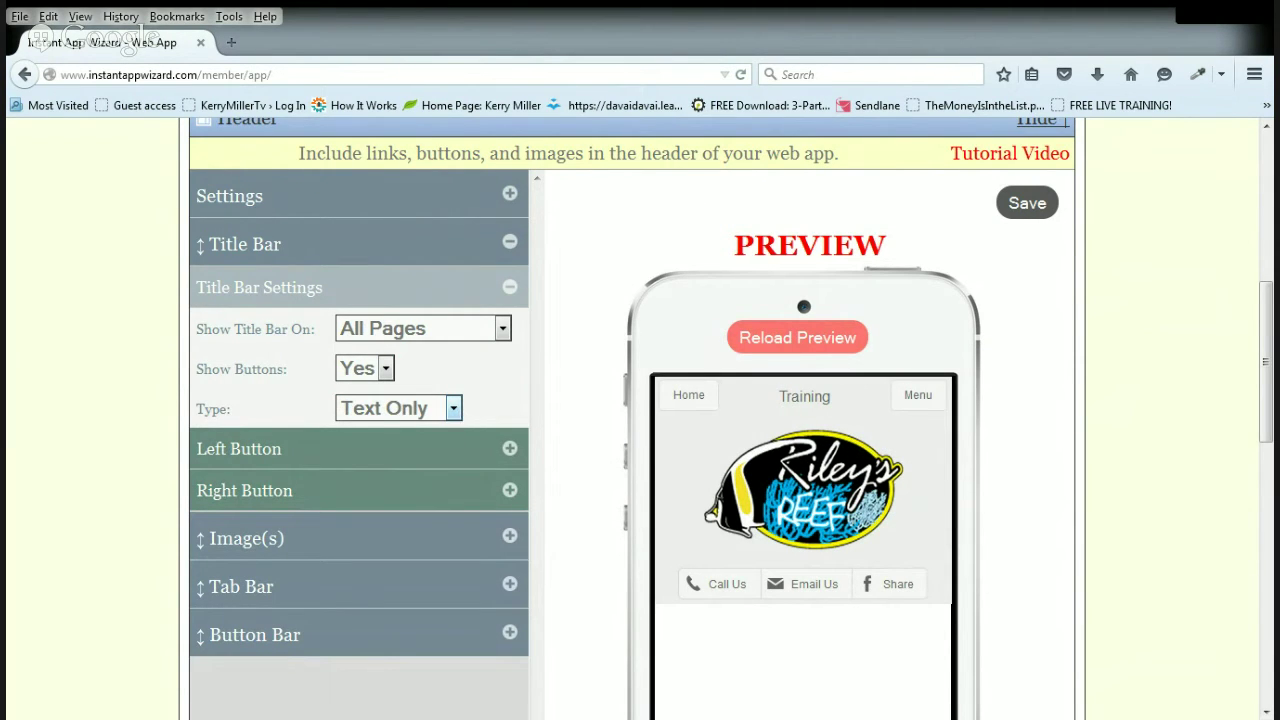
{"action": "left_click", "coordinate": [427, 446]}
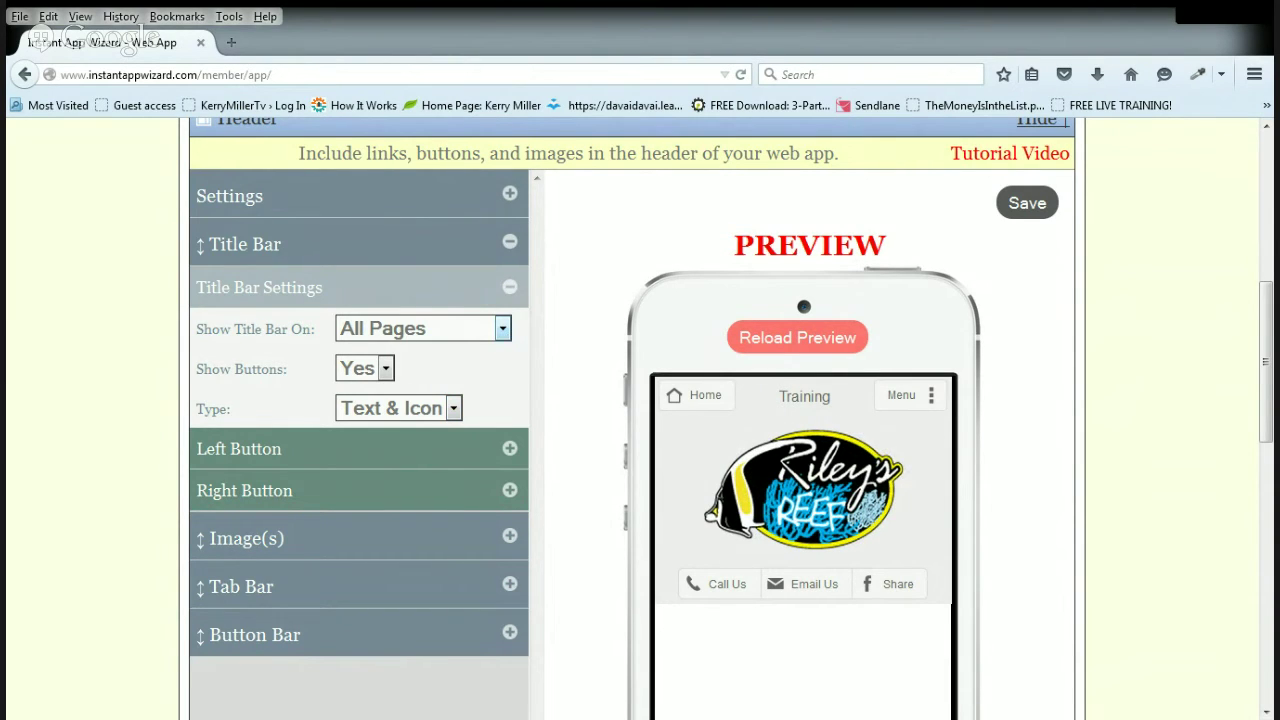
Set Show Title Bar On to None (hidden), save the header, and collapse the Title Bar Settings.
{"action": "left_click", "coordinate": [420, 346]}
{"action": "left_click", "coordinate": [1025, 203]}
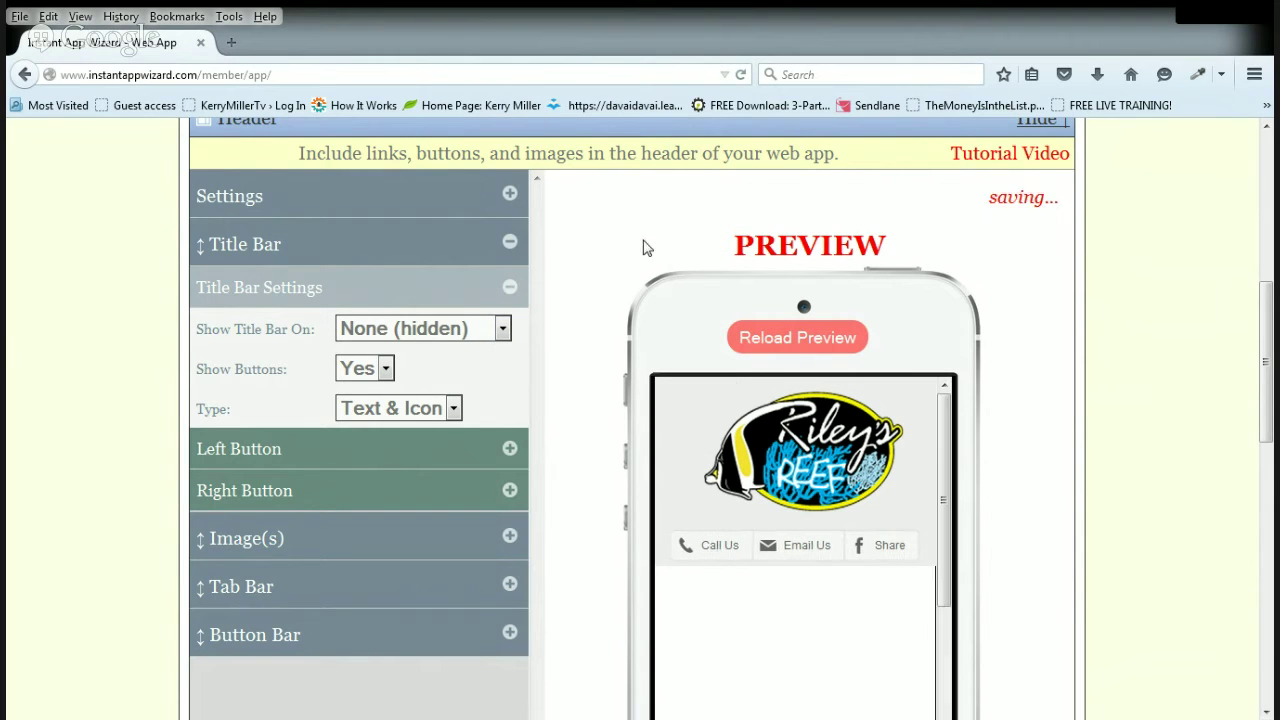
{"action": "left_click", "coordinate": [510, 288]}
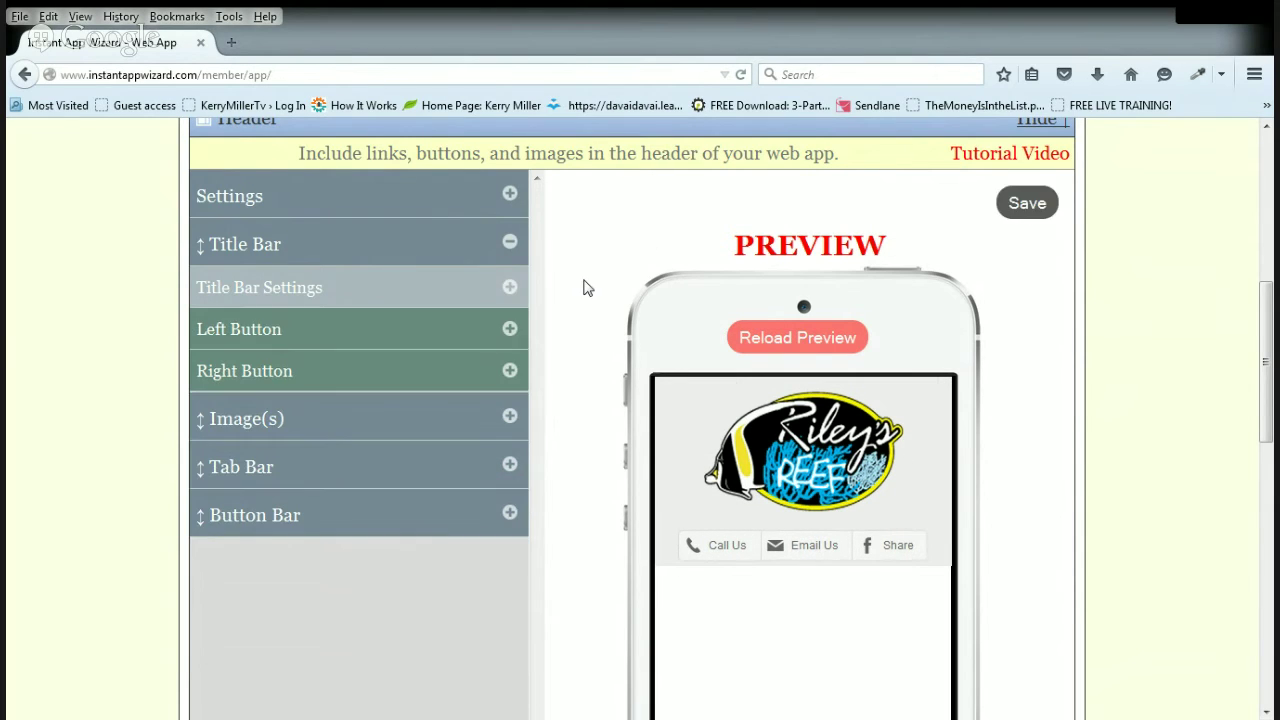
Reopen Styles & Colors and set the app's Background Color to #333333.
{"action": "scroll", "coordinate": [587, 288], "scroll_direction": "down", "scroll_amount": 10}
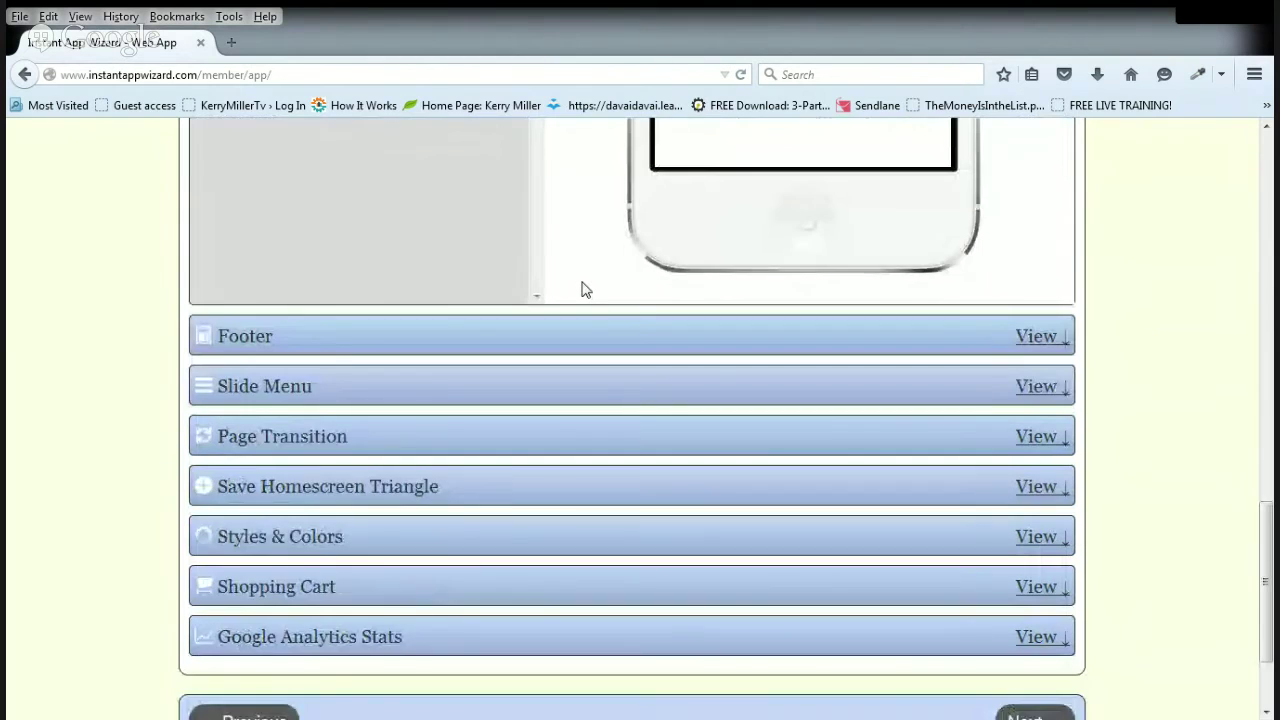
{"action": "scroll", "coordinate": [585, 288], "scroll_direction": "down", "scroll_amount": 2}
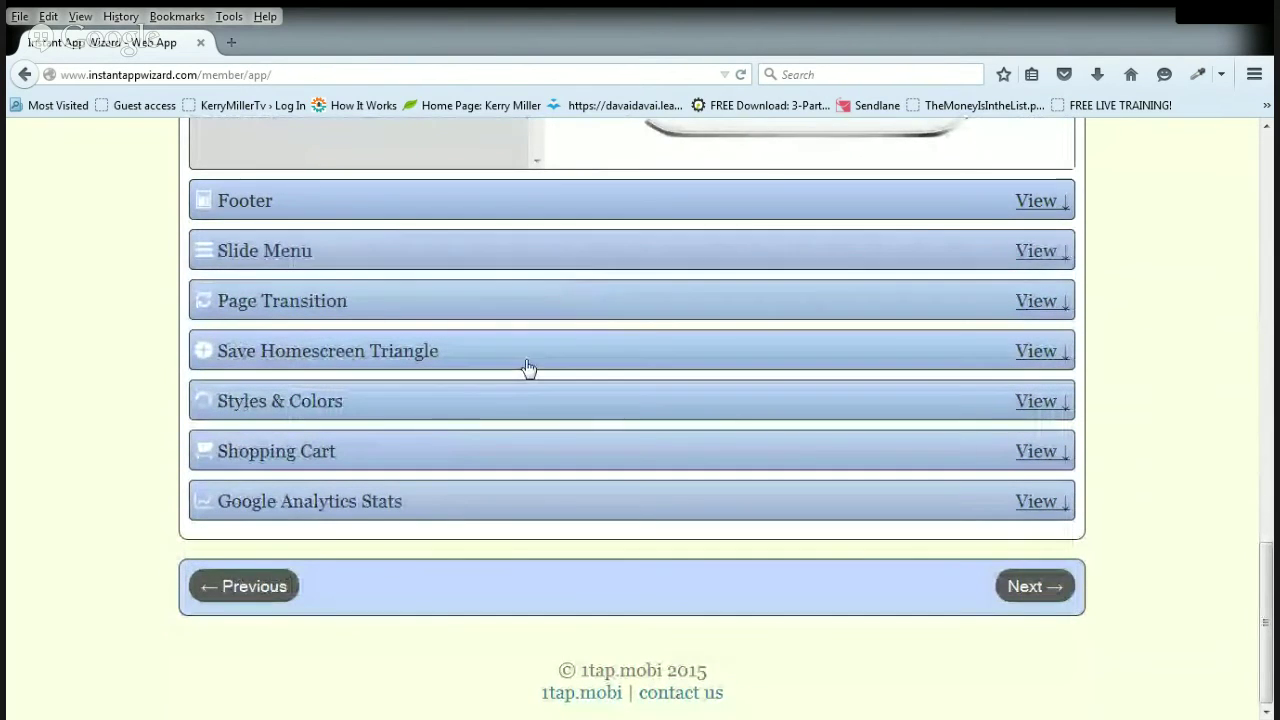
{"action": "left_click", "coordinate": [516, 399]}
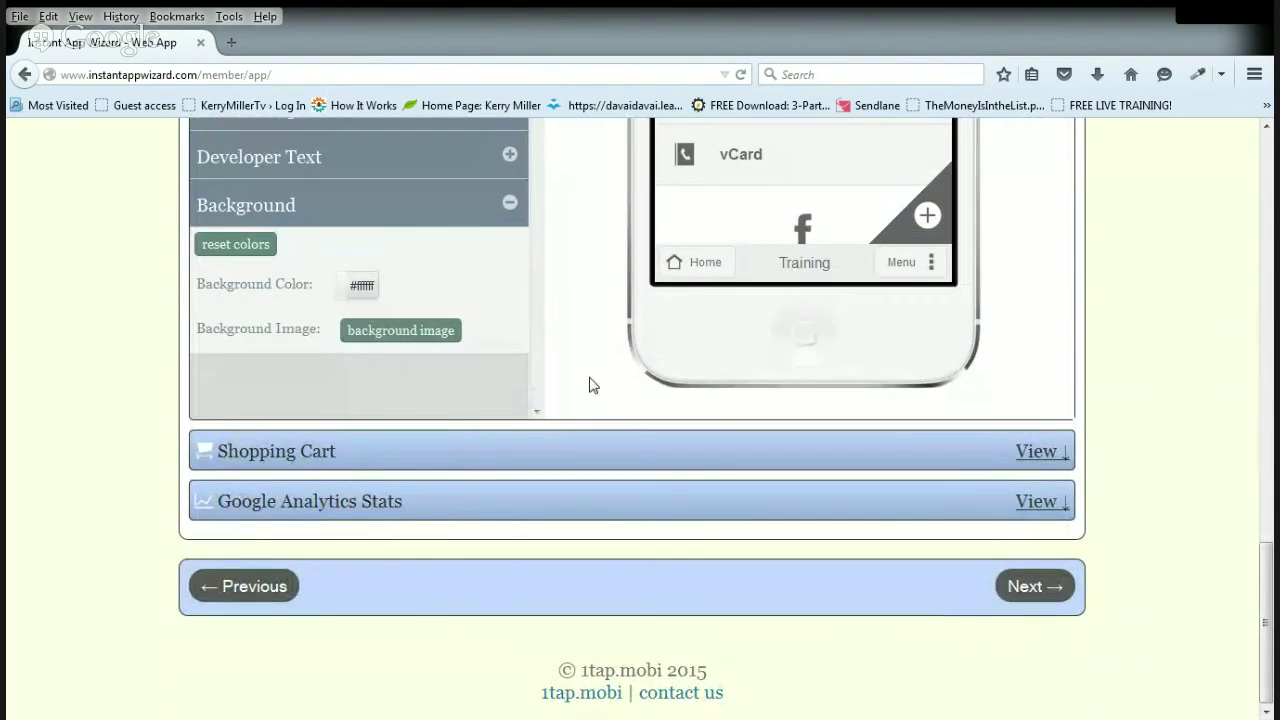
{"action": "scroll", "coordinate": [590, 382], "scroll_direction": "up", "scroll_amount": 2}
{"action": "scroll", "coordinate": [587, 386], "scroll_direction": "up", "scroll_amount": 2}
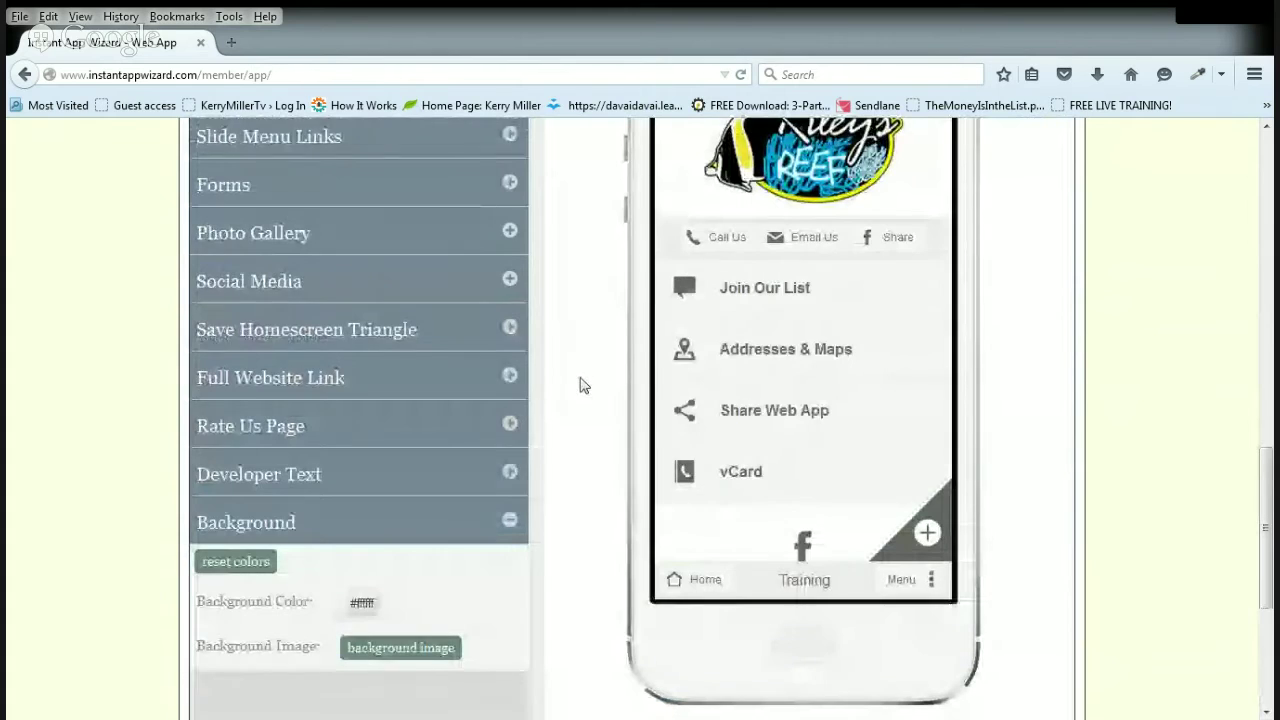
{"action": "left_click", "coordinate": [362, 606]}
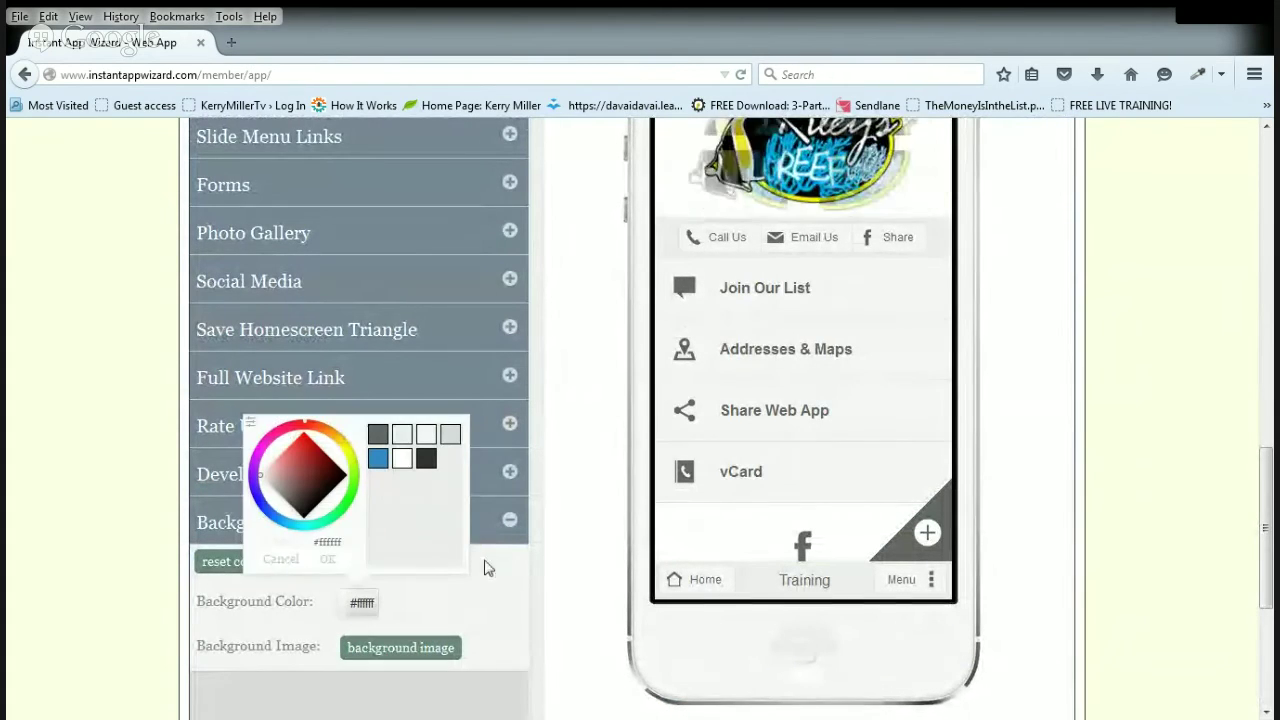
{"action": "left_click", "coordinate": [433, 463]}
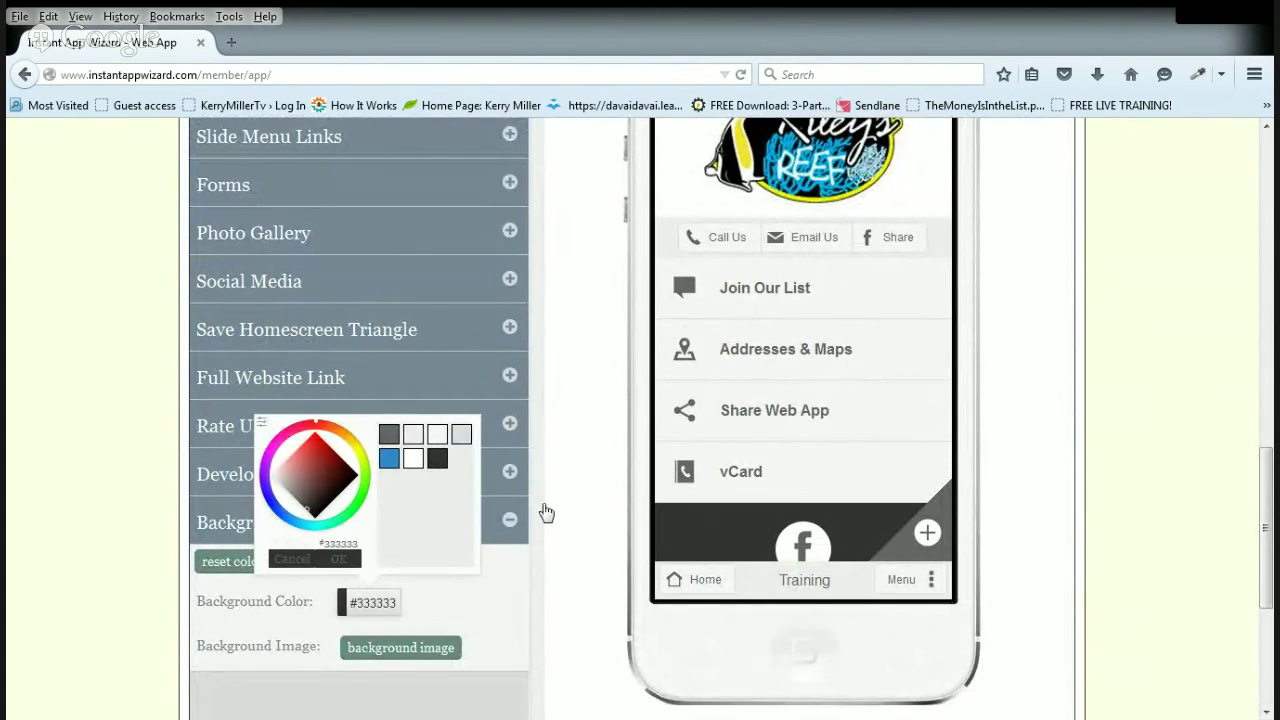
{"action": "left_click", "coordinate": [341, 559]}
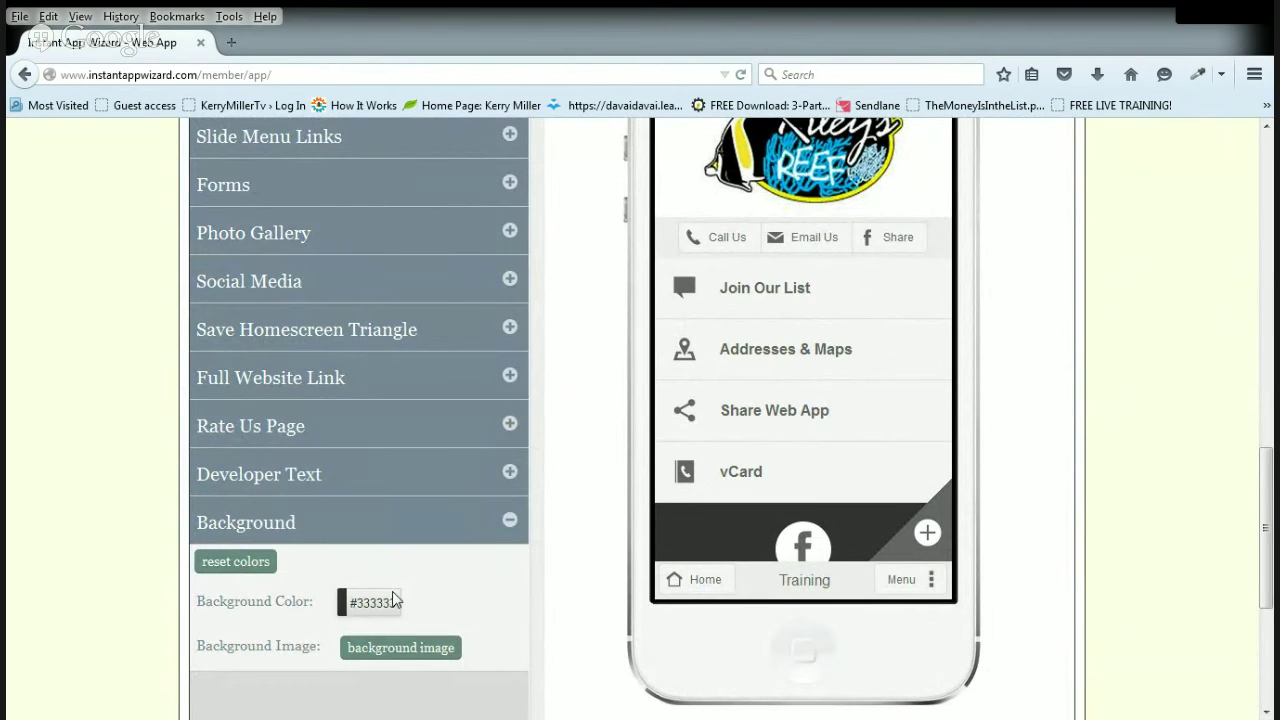
Apply an underwater reef picture from the Full Page Background Images as the background and examine it in the preview.
{"action": "left_click", "coordinate": [424, 652]}
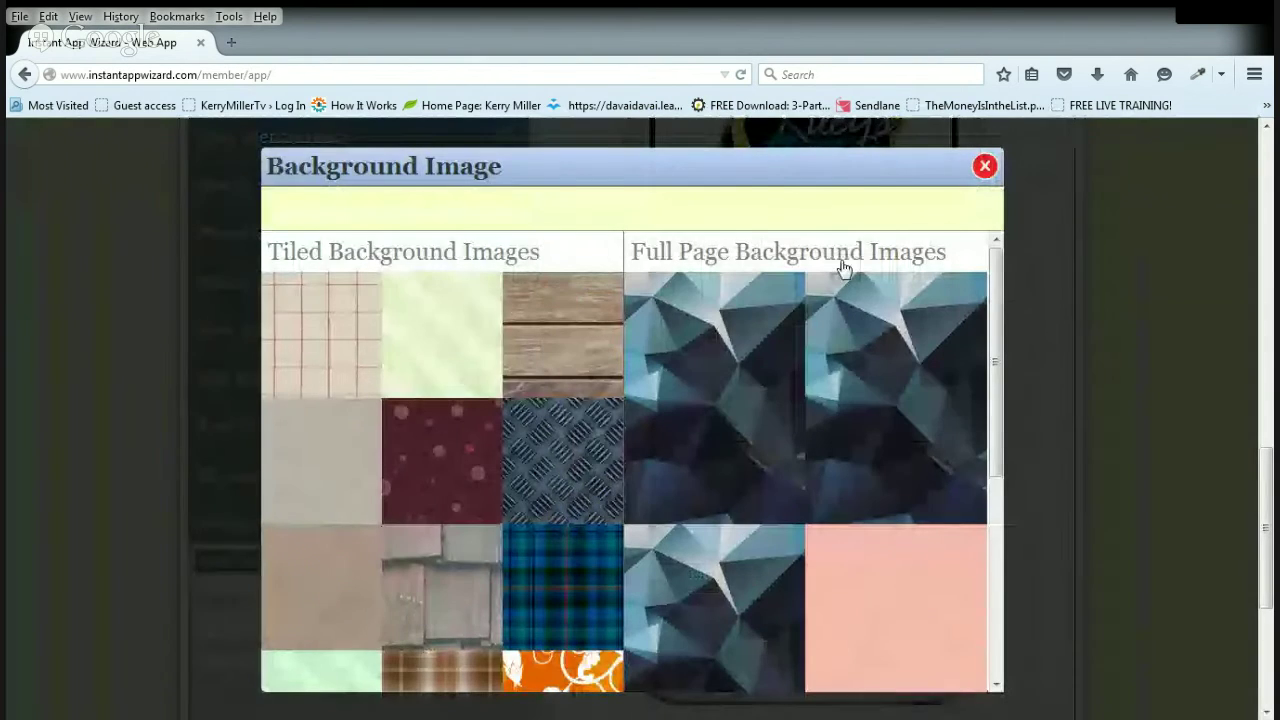
{"action": "left_click", "coordinate": [836, 263]}
{"action": "left_click", "coordinate": [910, 291]}
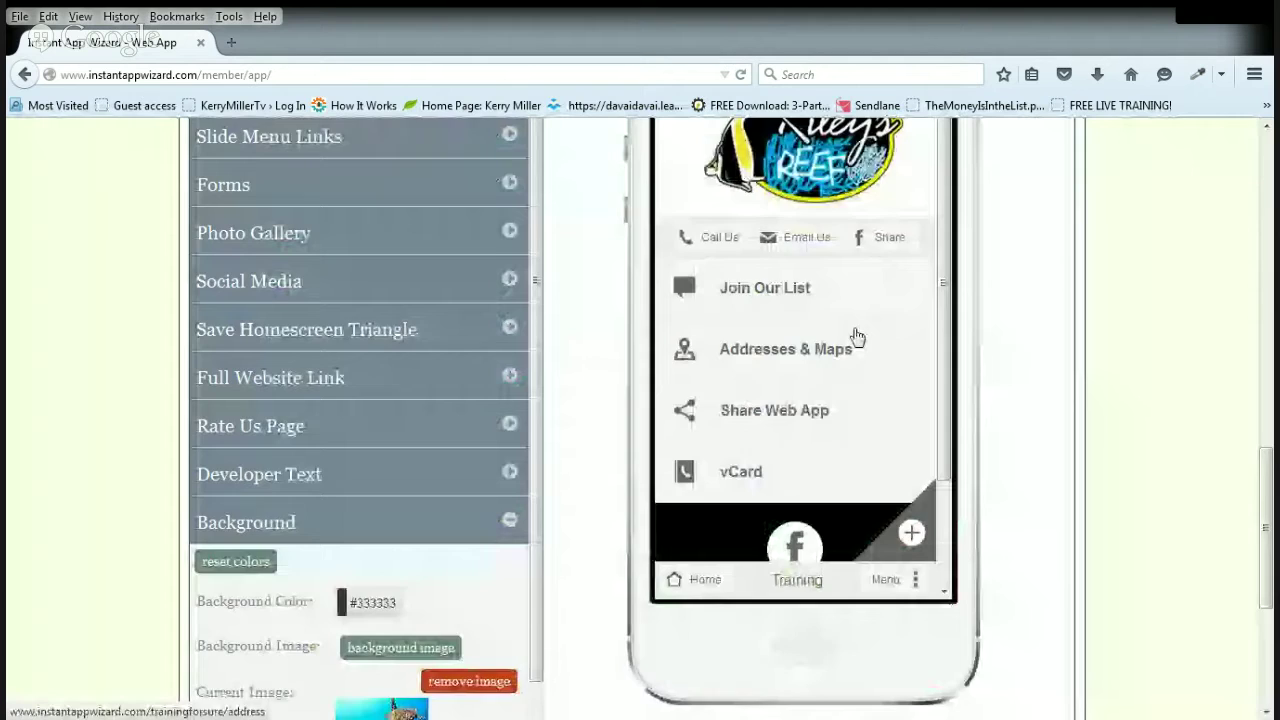
{"action": "scroll", "coordinate": [857, 338], "scroll_direction": "up", "scroll_amount": 1}
{"action": "scroll", "coordinate": [857, 338], "scroll_direction": "down", "scroll_amount": 1}
{"action": "scroll", "coordinate": [857, 338], "scroll_direction": "up", "scroll_amount": 2}
{"action": "scroll", "coordinate": [598, 469], "scroll_direction": "down", "scroll_amount": 3}
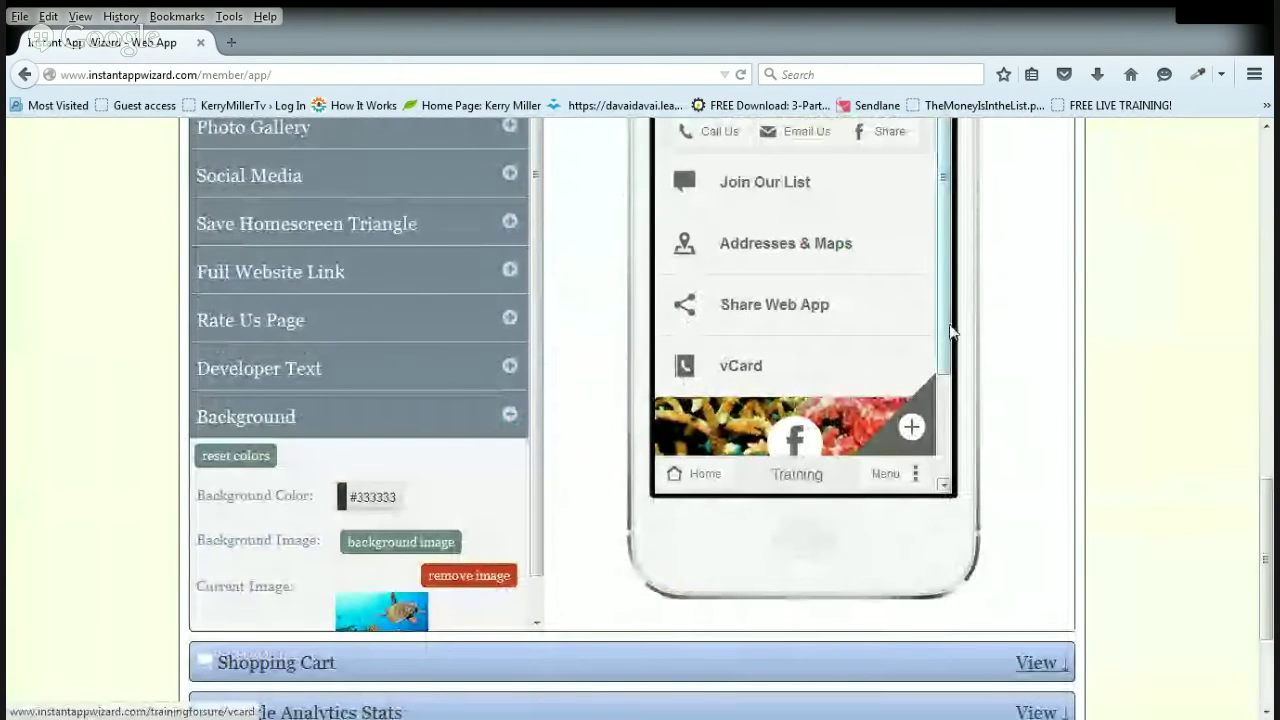
{"action": "scroll", "coordinate": [948, 392], "scroll_direction": "down", "scroll_amount": 1}
{"action": "scroll", "coordinate": [948, 392], "scroll_direction": "down", "scroll_amount": 1}
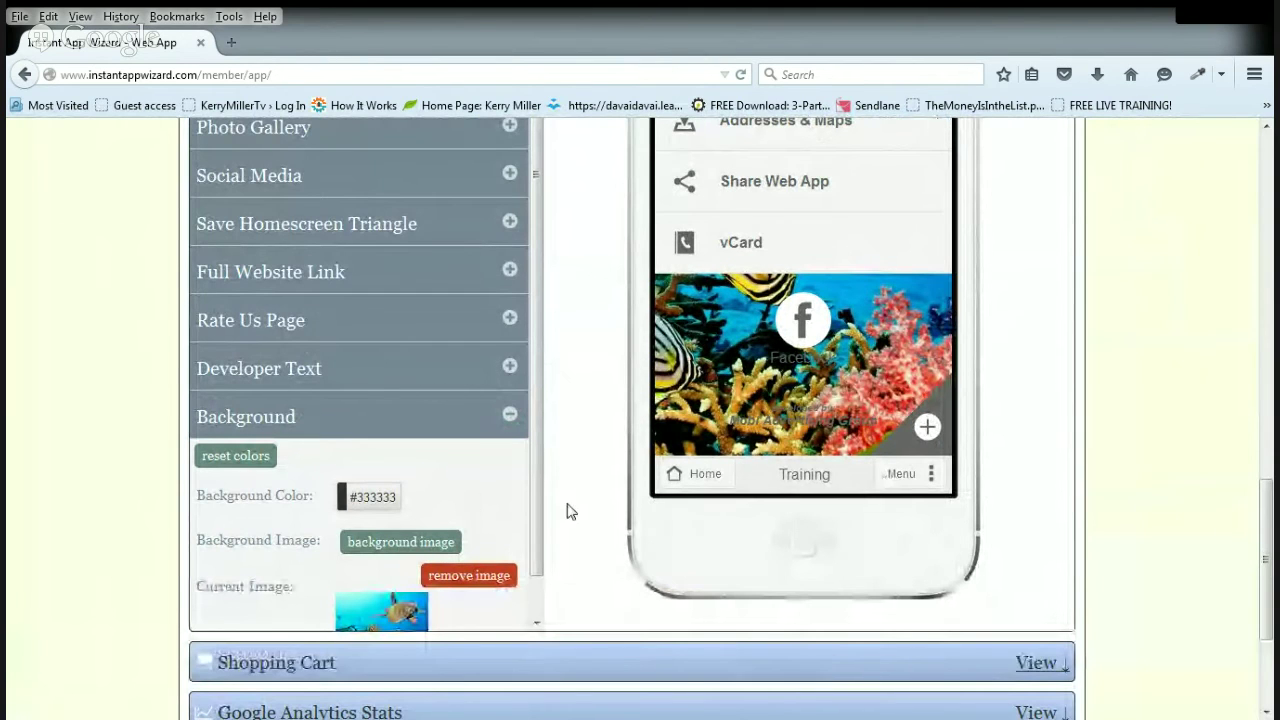
Remove the underwater background image and check the plain background in the app preview.
{"action": "scroll", "coordinate": [571, 511], "scroll_direction": "down", "scroll_amount": 2}
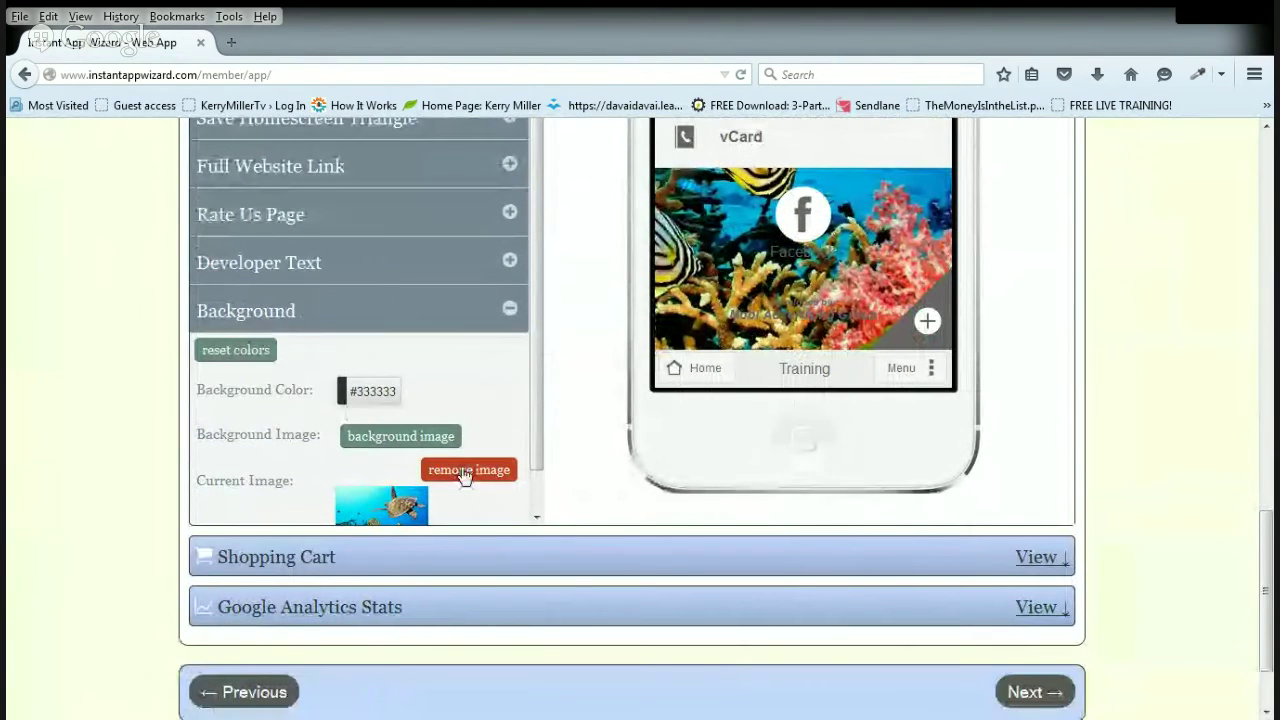
{"action": "left_click", "coordinate": [456, 467]}
{"action": "left_click", "coordinate": [334, 424]}
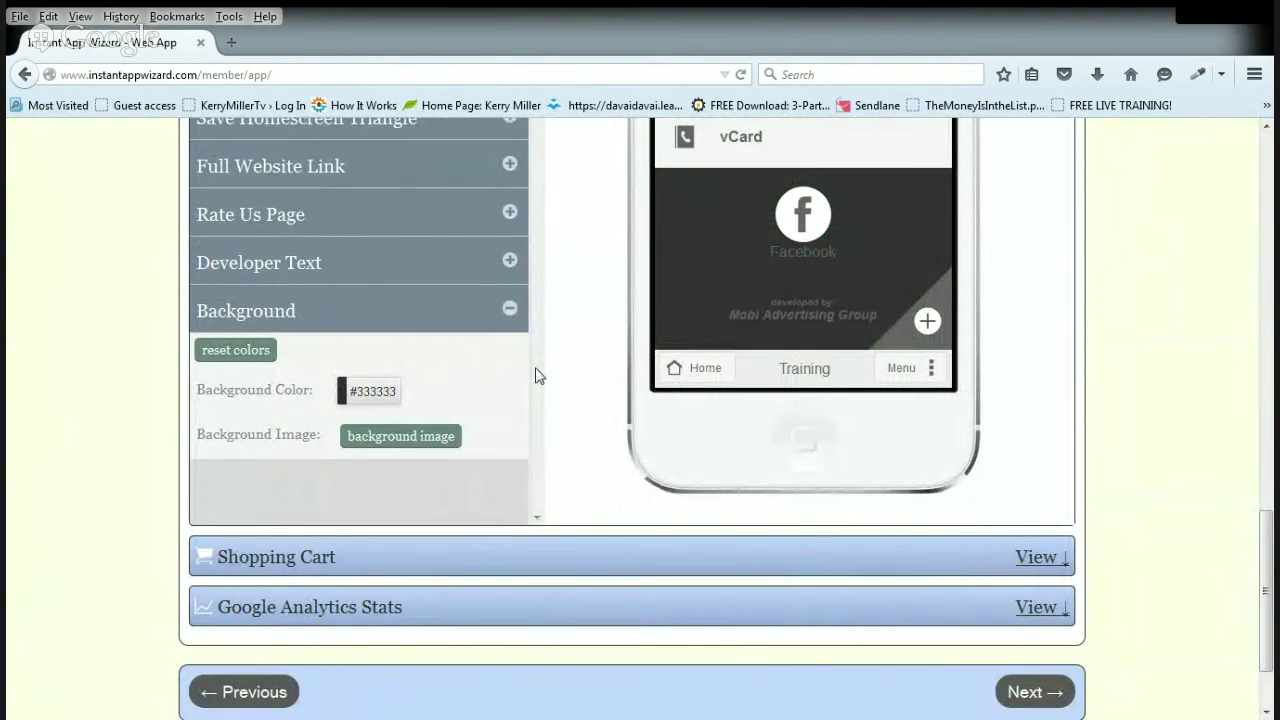
{"action": "scroll", "coordinate": [536, 375], "scroll_direction": "up", "scroll_amount": 4}
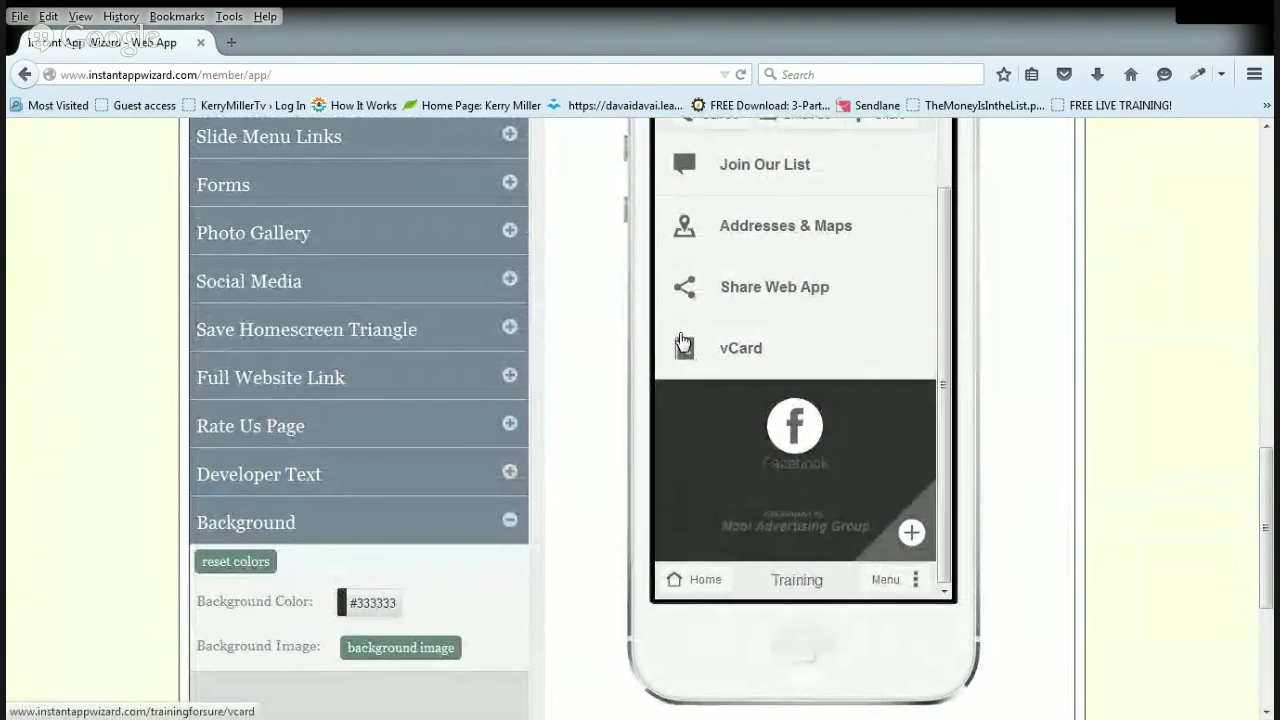
{"action": "scroll", "coordinate": [508, 449], "scroll_direction": "up", "scroll_amount": 6}
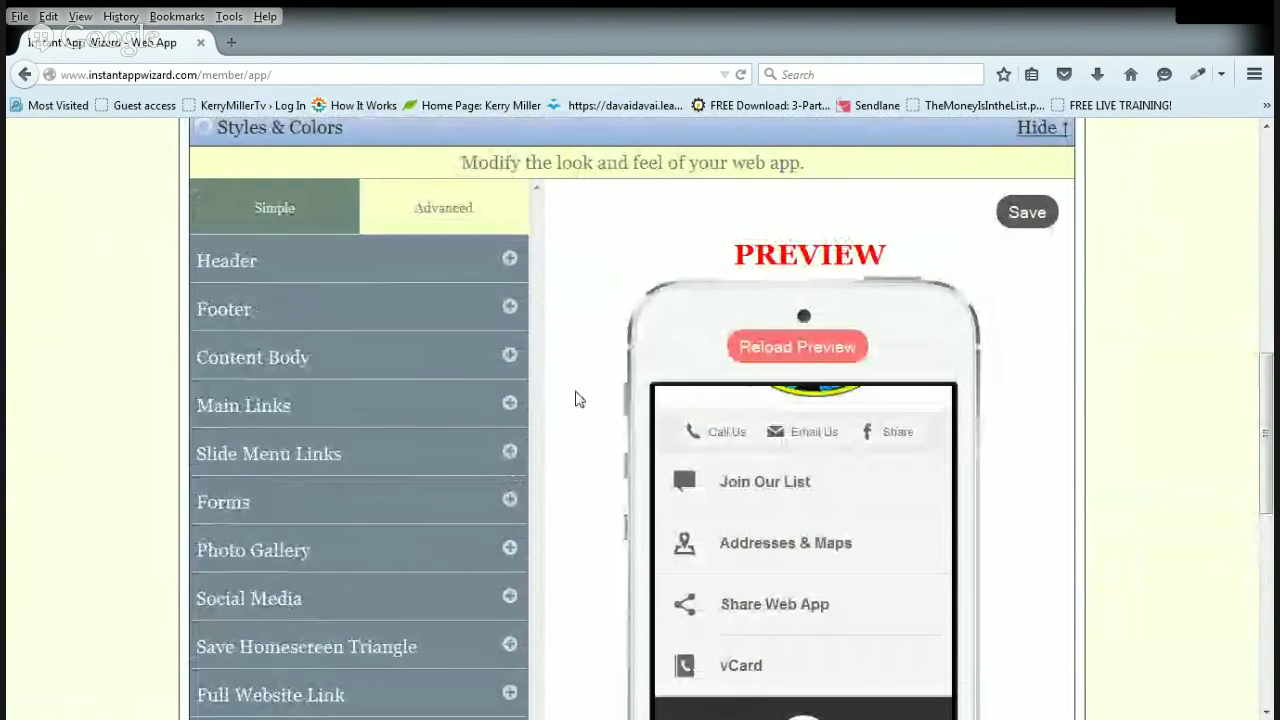
Try the Riley's Reef logo as the app's background image, then remove it.
{"action": "scroll", "coordinate": [580, 402], "scroll_direction": "down", "scroll_amount": 10}
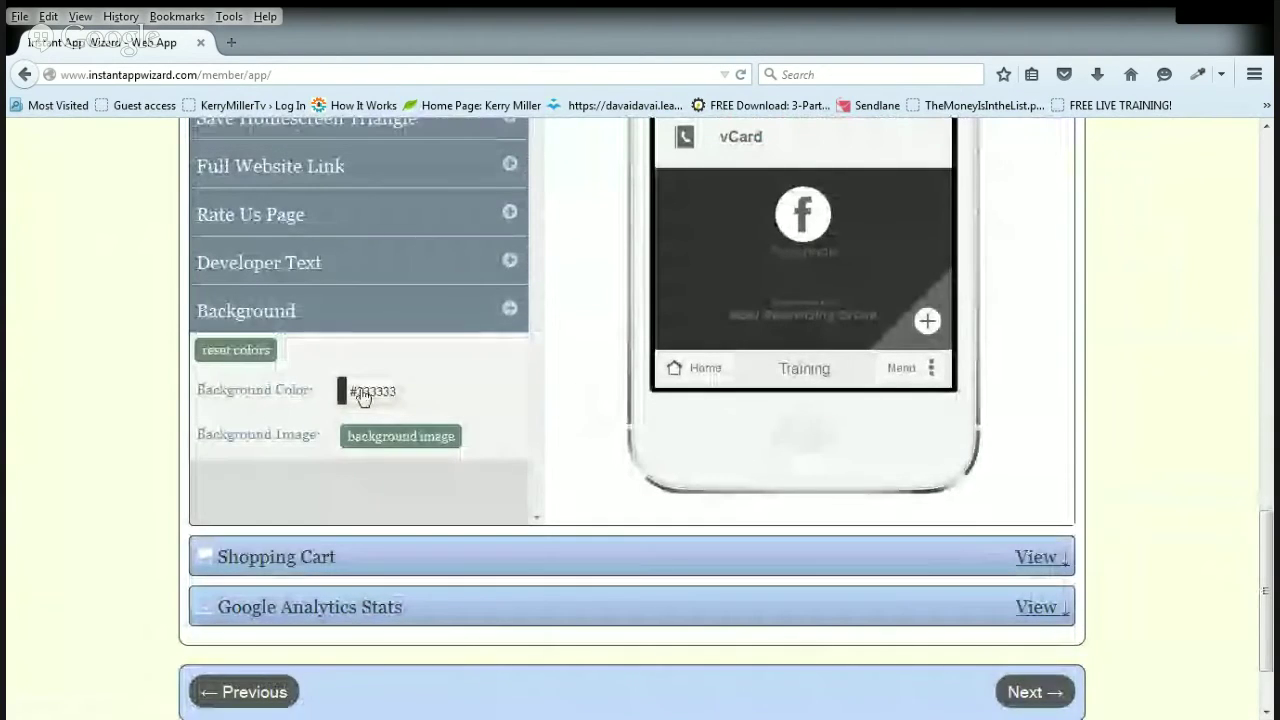
{"action": "scroll", "coordinate": [589, 424], "scroll_direction": "up", "scroll_amount": 8}
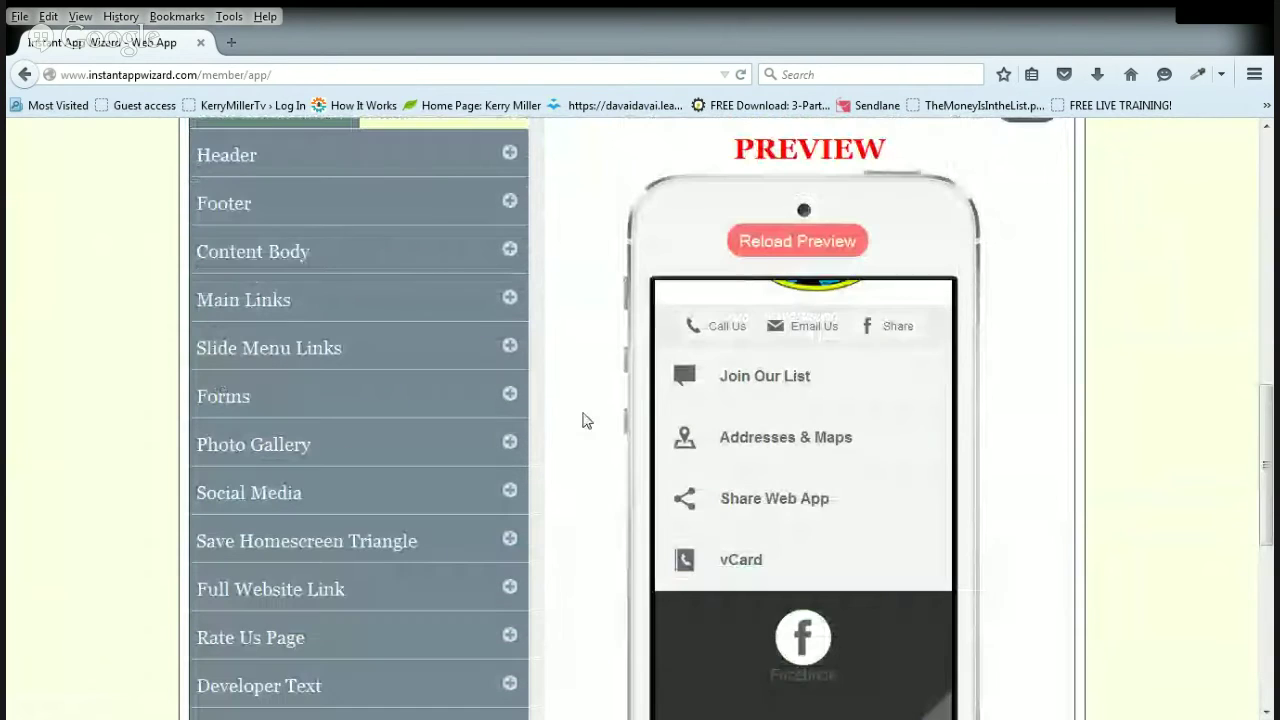
{"action": "scroll", "coordinate": [428, 500], "scroll_direction": "down", "scroll_amount": 8}
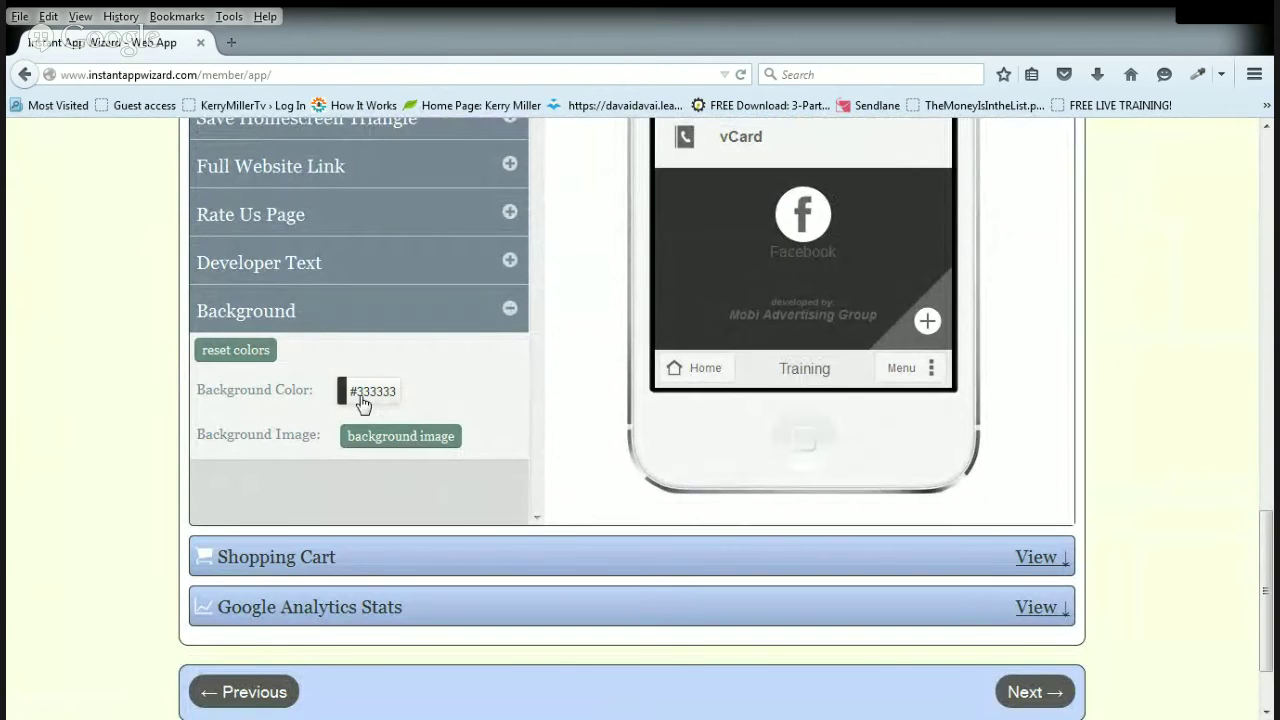
{"action": "left_click", "coordinate": [363, 401]}
{"action": "left_click", "coordinate": [584, 482]}
{"action": "left_click", "coordinate": [414, 440]}
{"action": "left_click", "coordinate": [800, 290]}
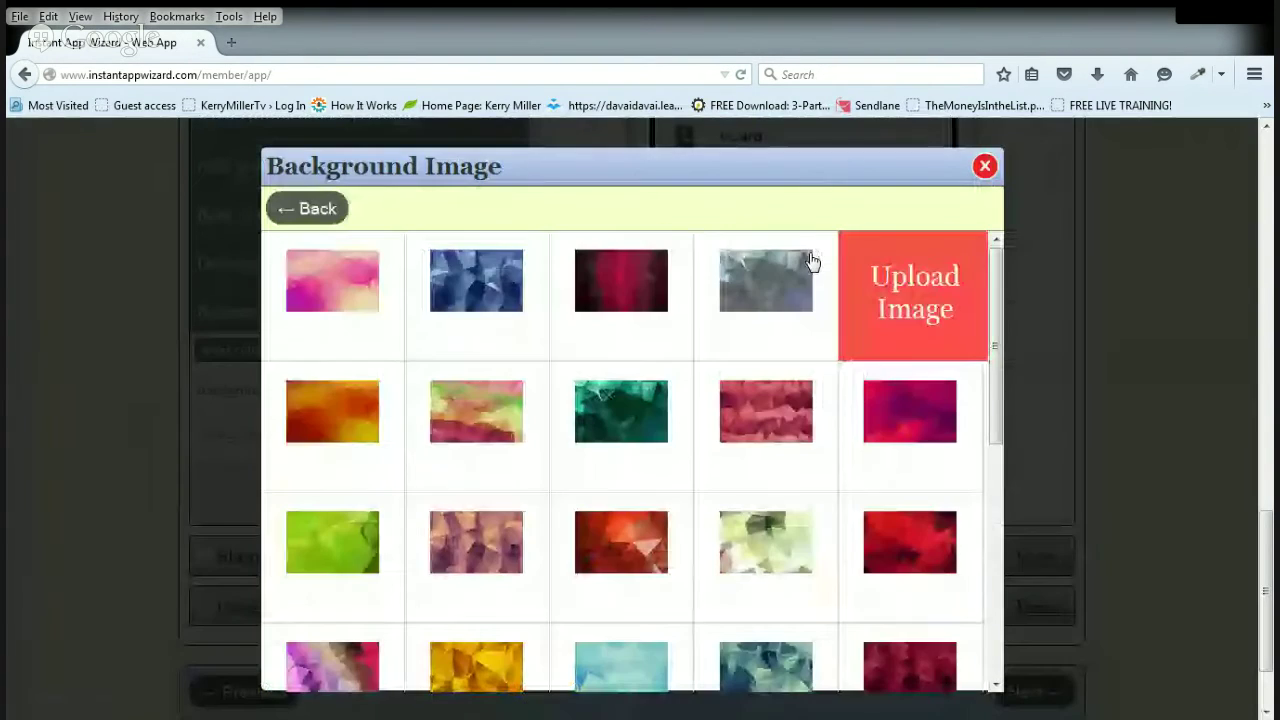
{"action": "left_click", "coordinate": [897, 303]}
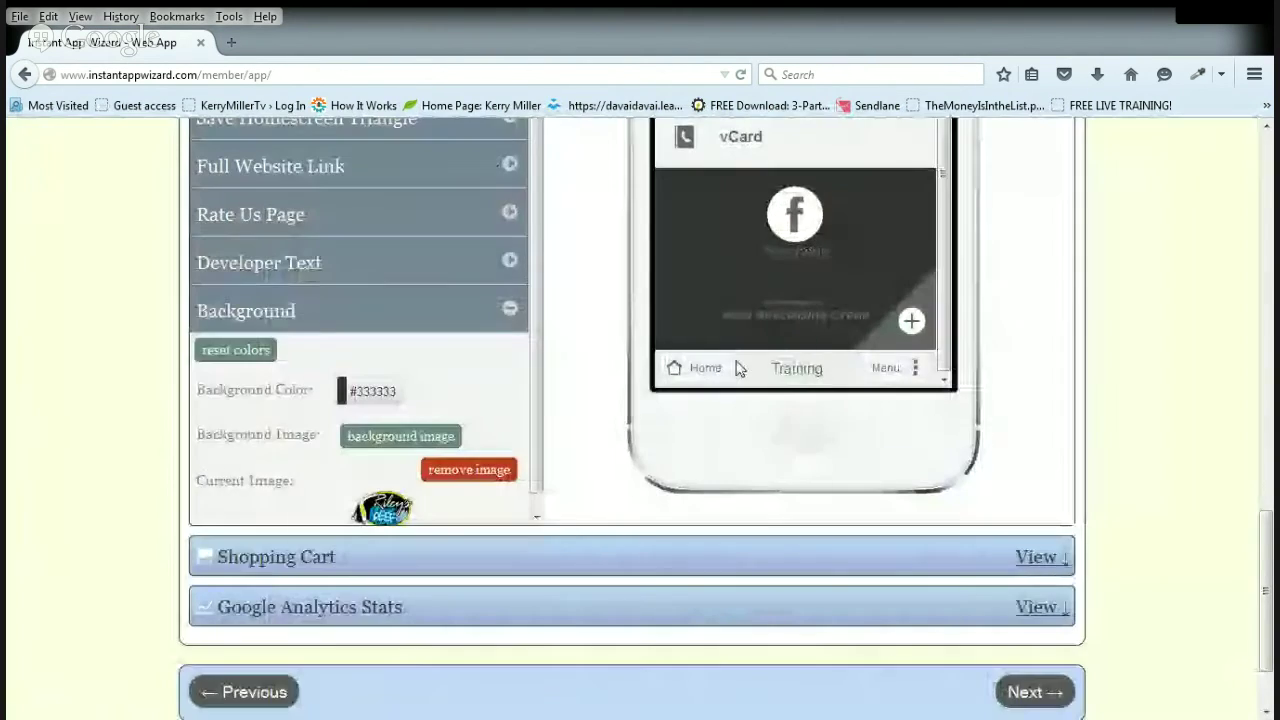
{"action": "left_click", "coordinate": [468, 472]}
{"action": "left_click", "coordinate": [318, 424]}
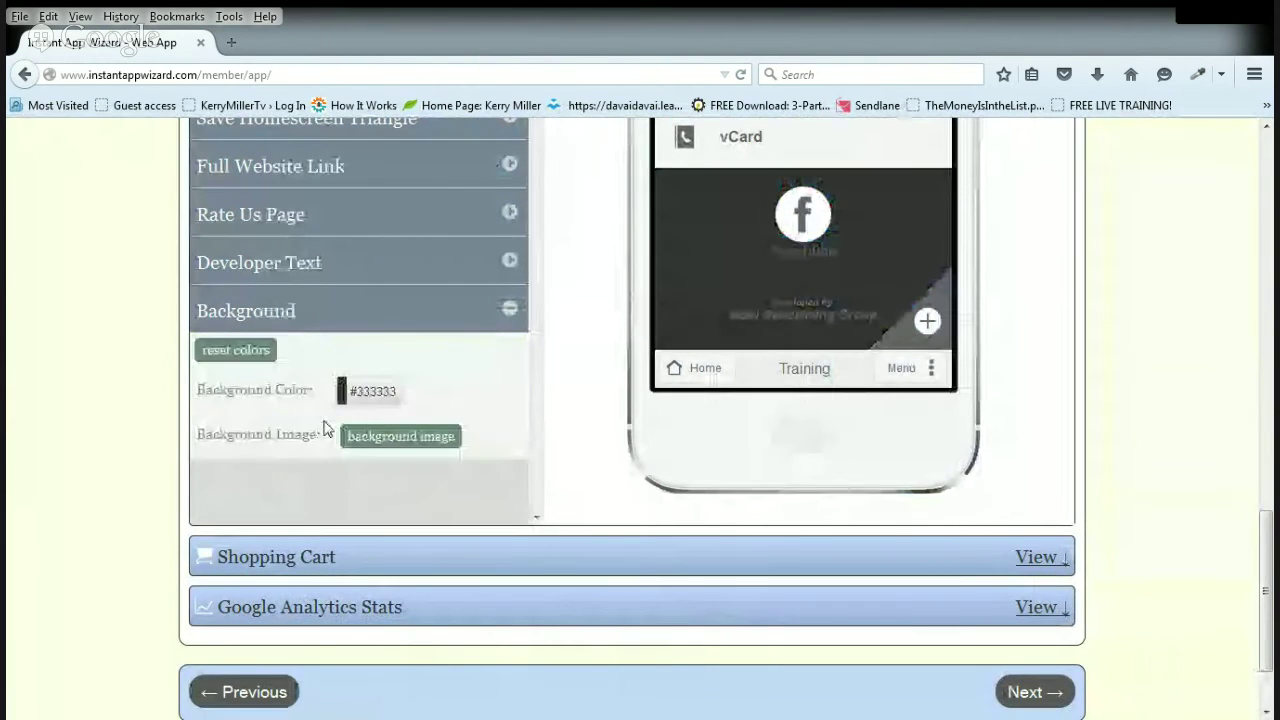
Apply the underwater picture with the sea turtle and coral as the app's background image, check the preview, and collapse the Background settings.
{"action": "left_click", "coordinate": [397, 440]}
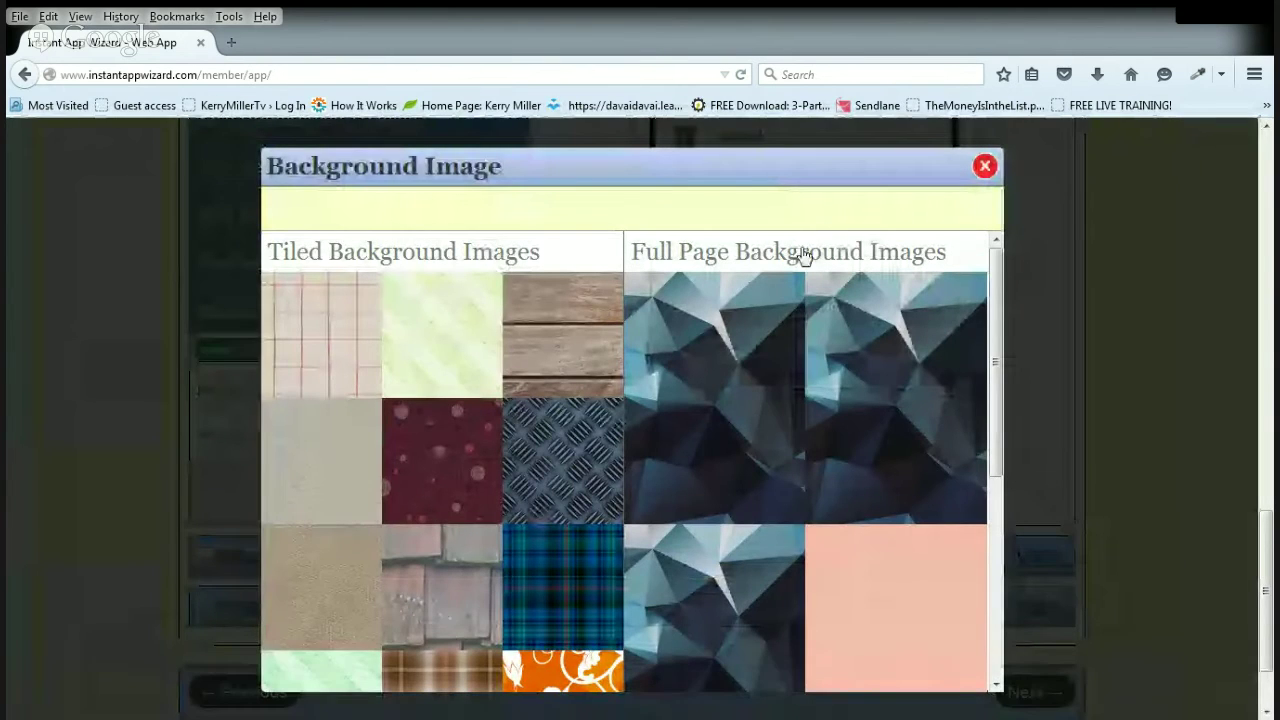
{"action": "left_click", "coordinate": [803, 254]}
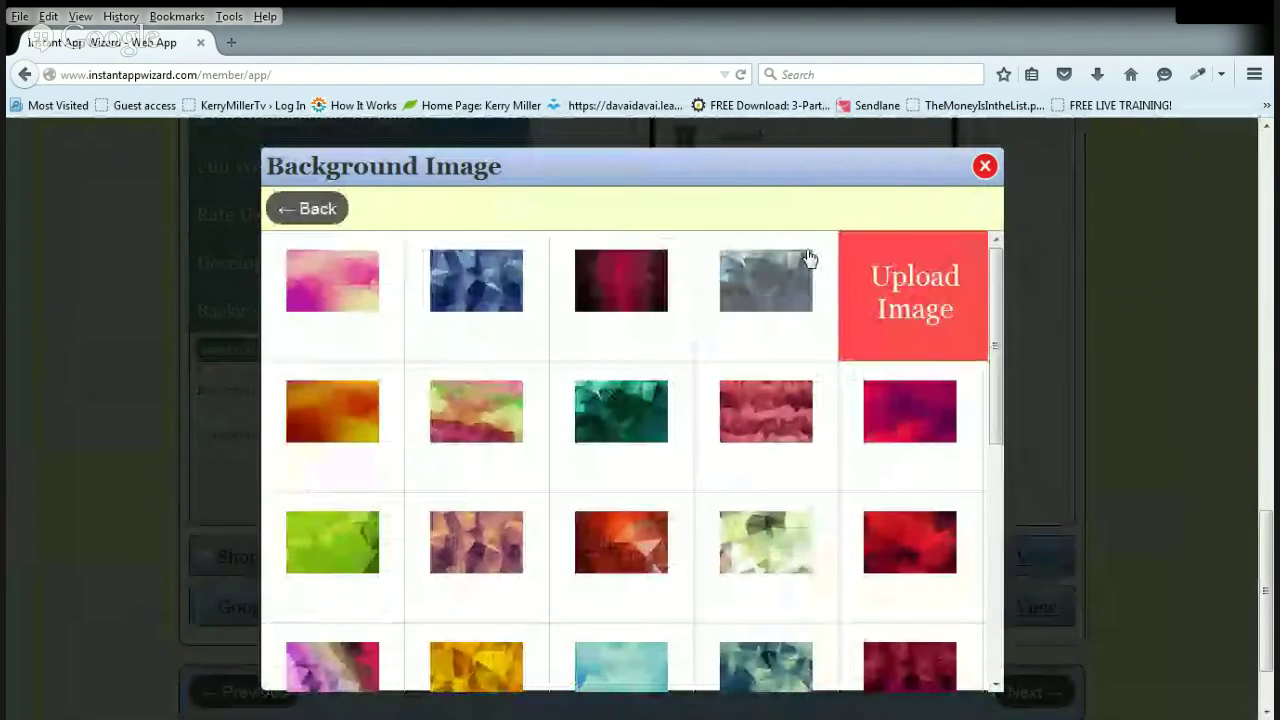
{"action": "left_click", "coordinate": [766, 331]}
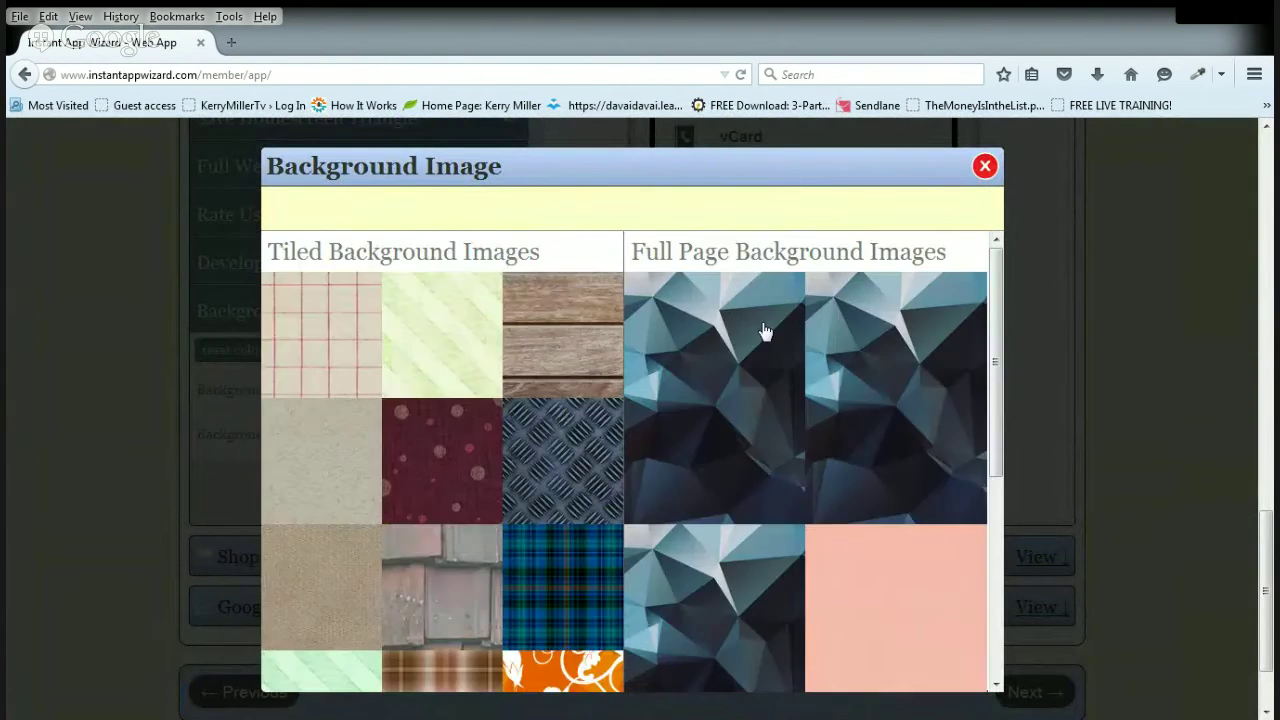
{"action": "scroll", "coordinate": [597, 365], "scroll_direction": "up", "scroll_amount": 4}
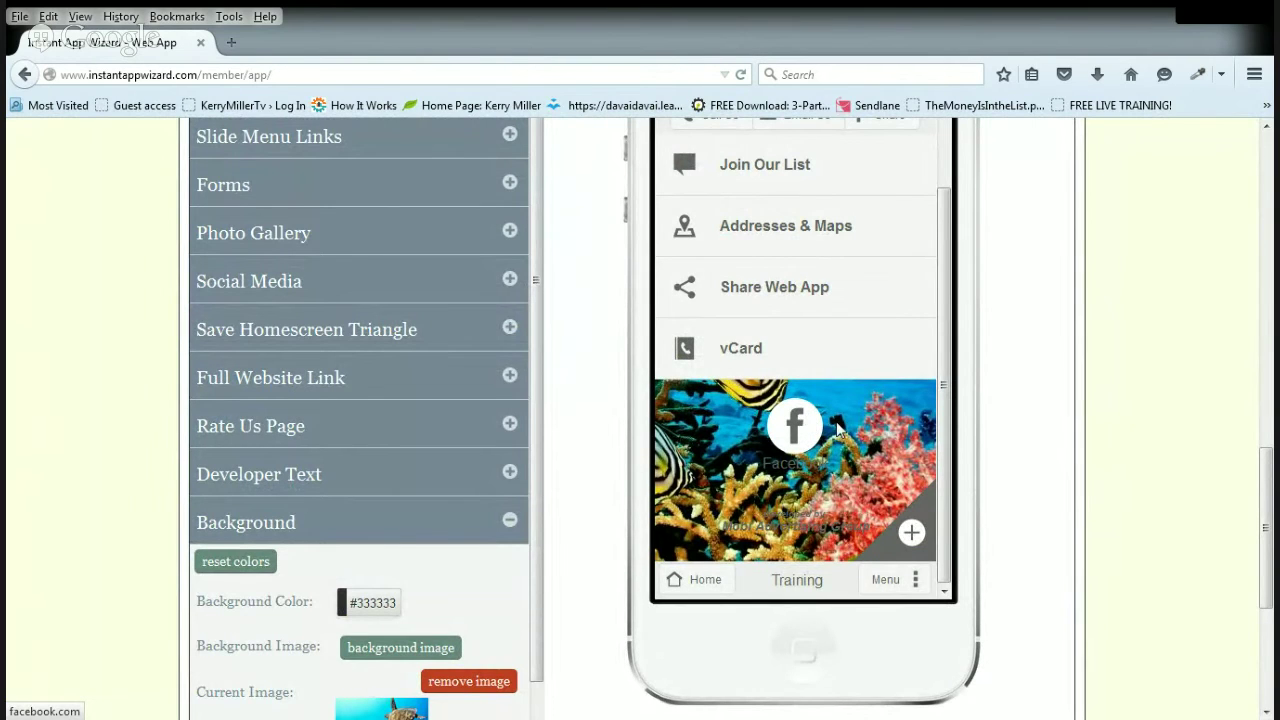
{"action": "left_click_drag", "start_coordinate": [943, 376], "coordinate": [953, 272]}
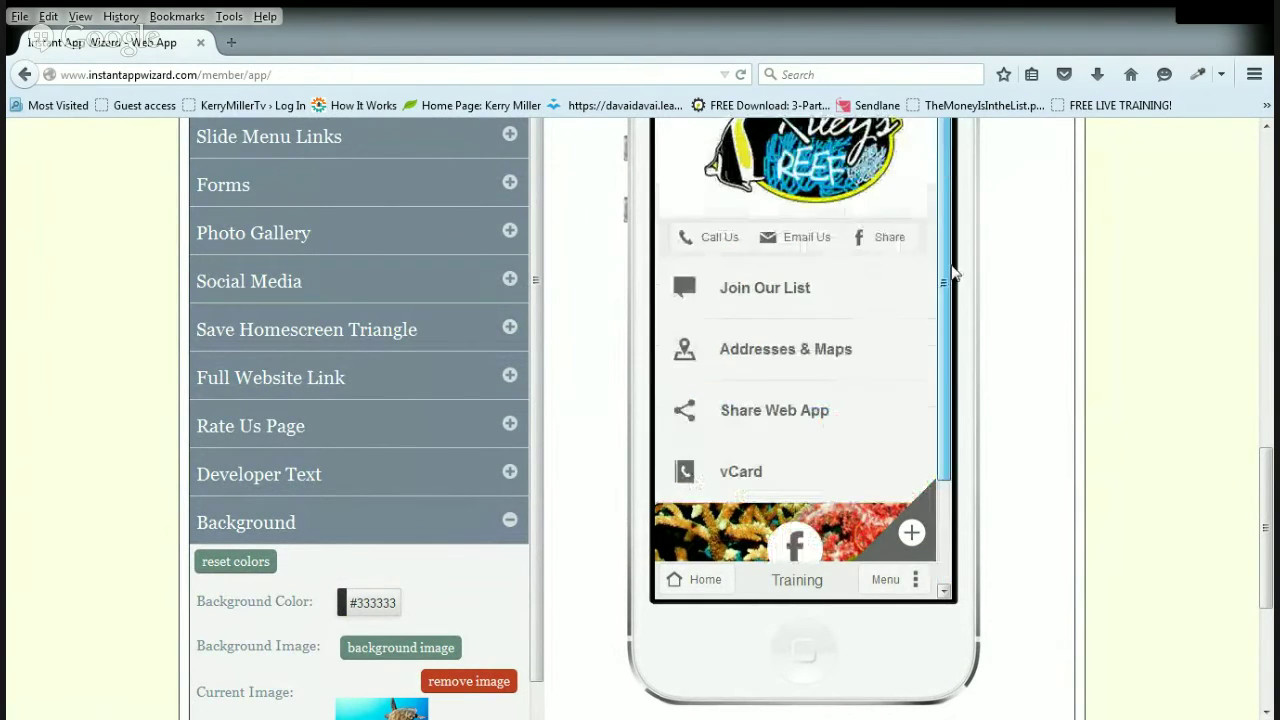
{"action": "left_click", "coordinate": [510, 522]}
Set the Transparency of the header's background to 0 in Styles & Colors.
{"action": "scroll", "coordinate": [580, 514], "scroll_direction": "up", "scroll_amount": 5}
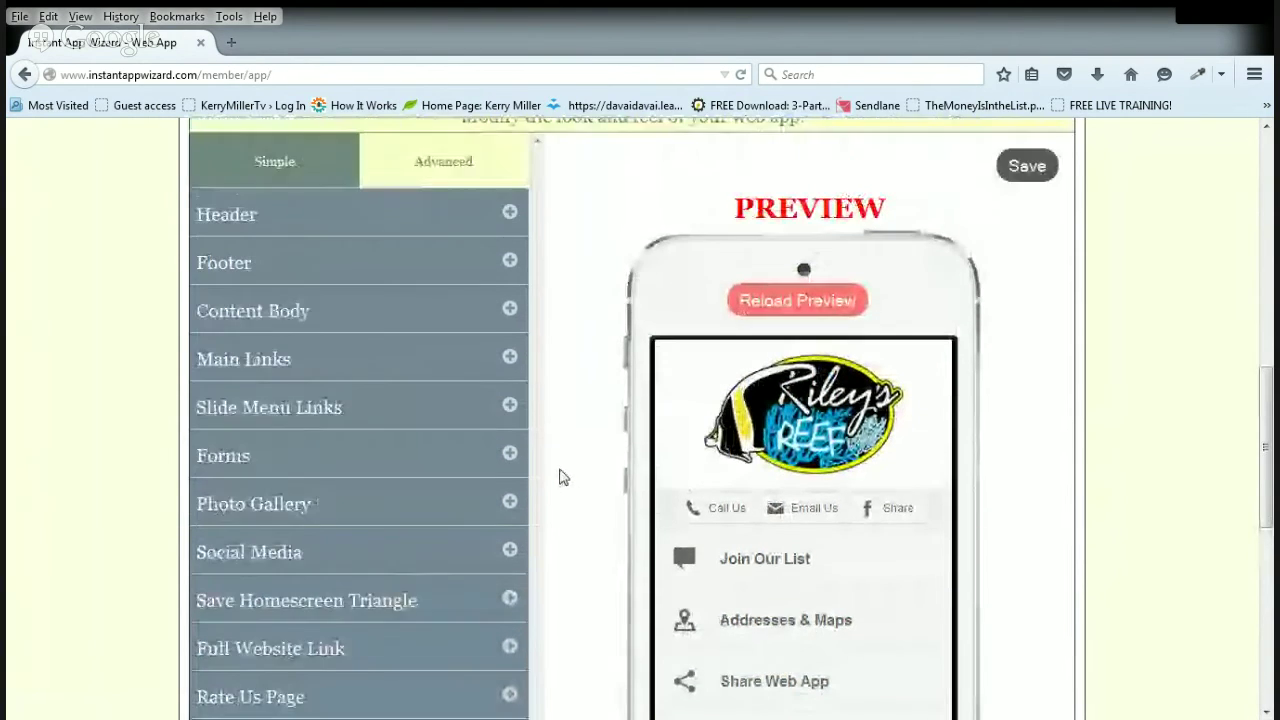
{"action": "left_click", "coordinate": [510, 261]}
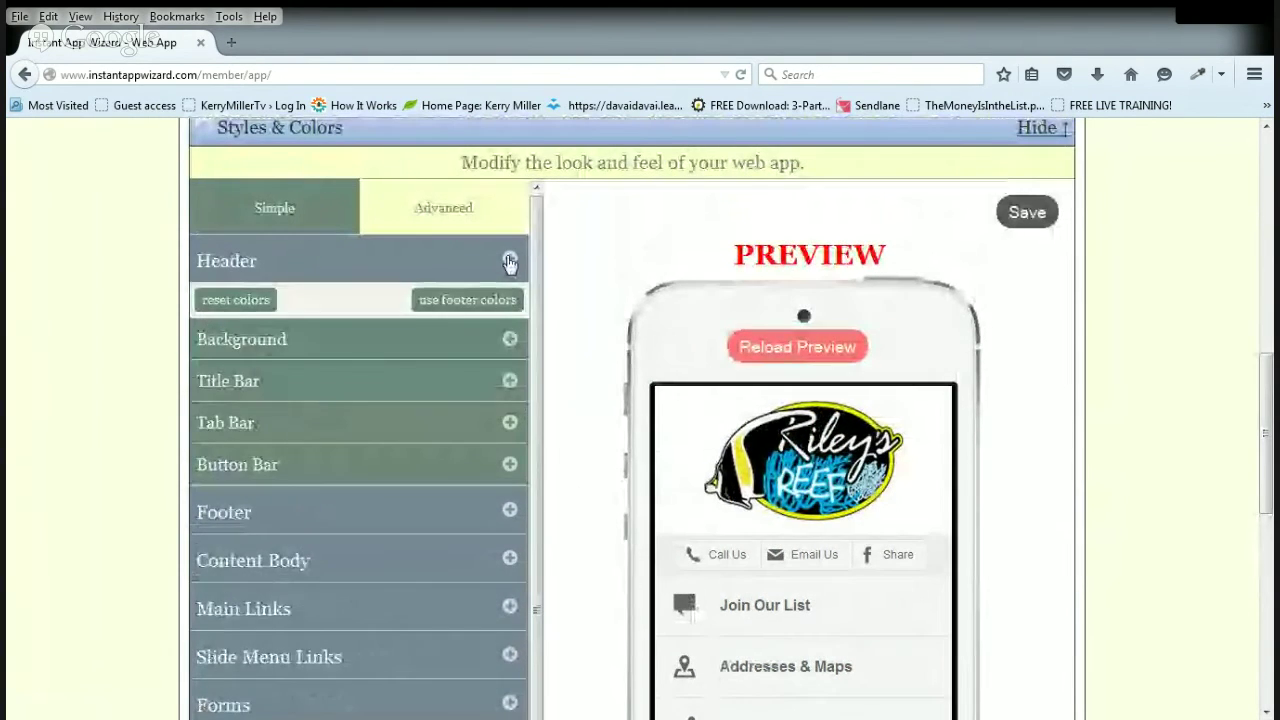
{"action": "left_click", "coordinate": [509, 339]}
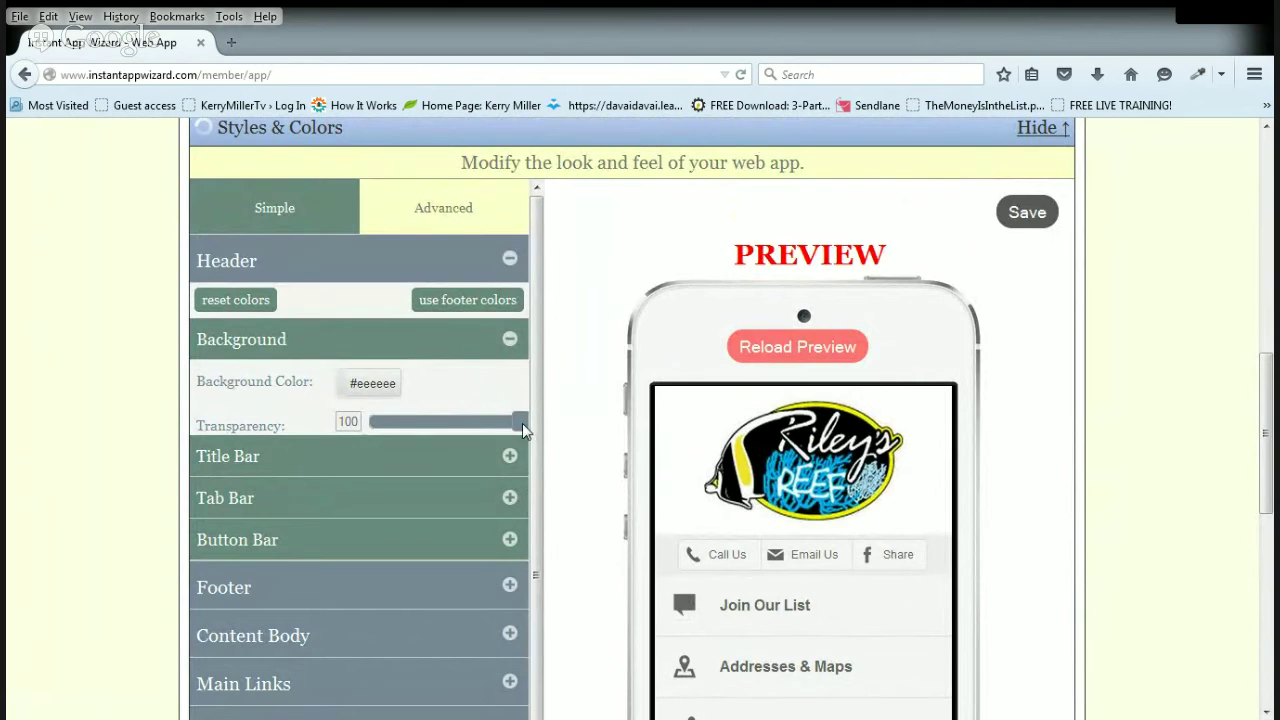
{"action": "left_click_drag", "start_coordinate": [384, 425], "coordinate": [290, 424]}
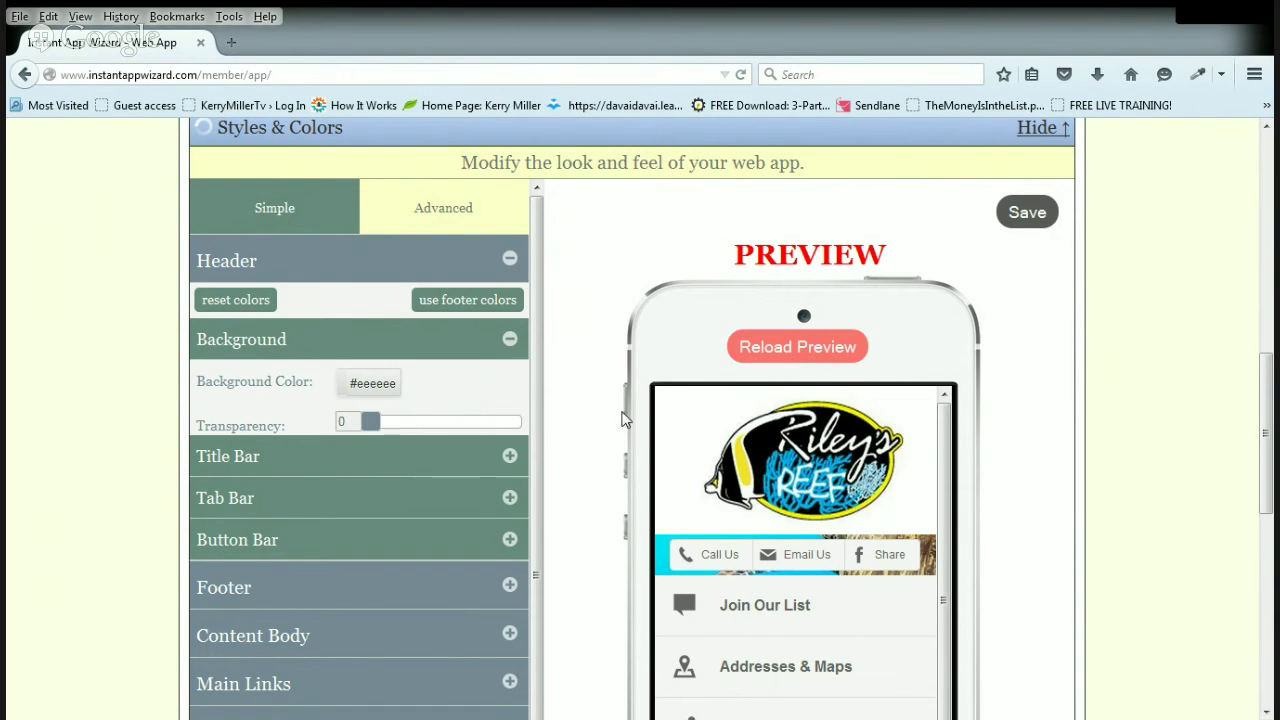
Remove Image 2 from the header's images, save the header, and reload its preview.
{"action": "scroll", "coordinate": [585, 395], "scroll_direction": "up", "scroll_amount": 5}
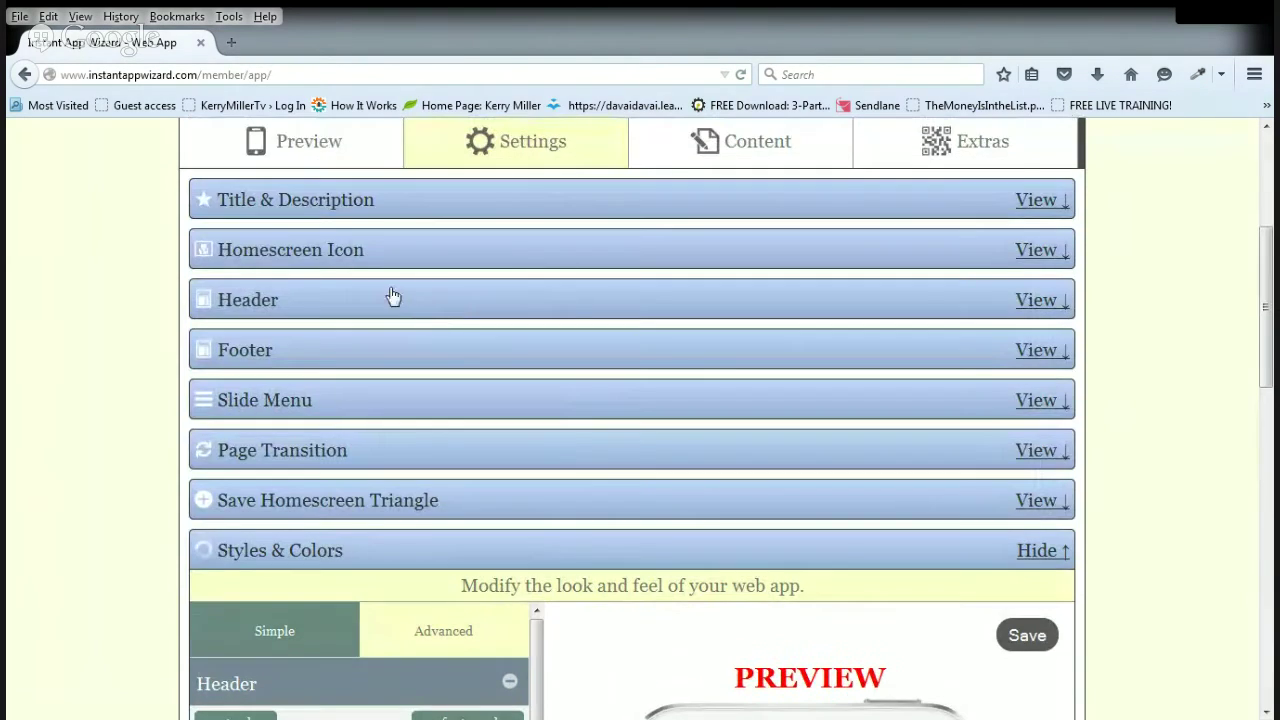
{"action": "left_click", "coordinate": [389, 304]}
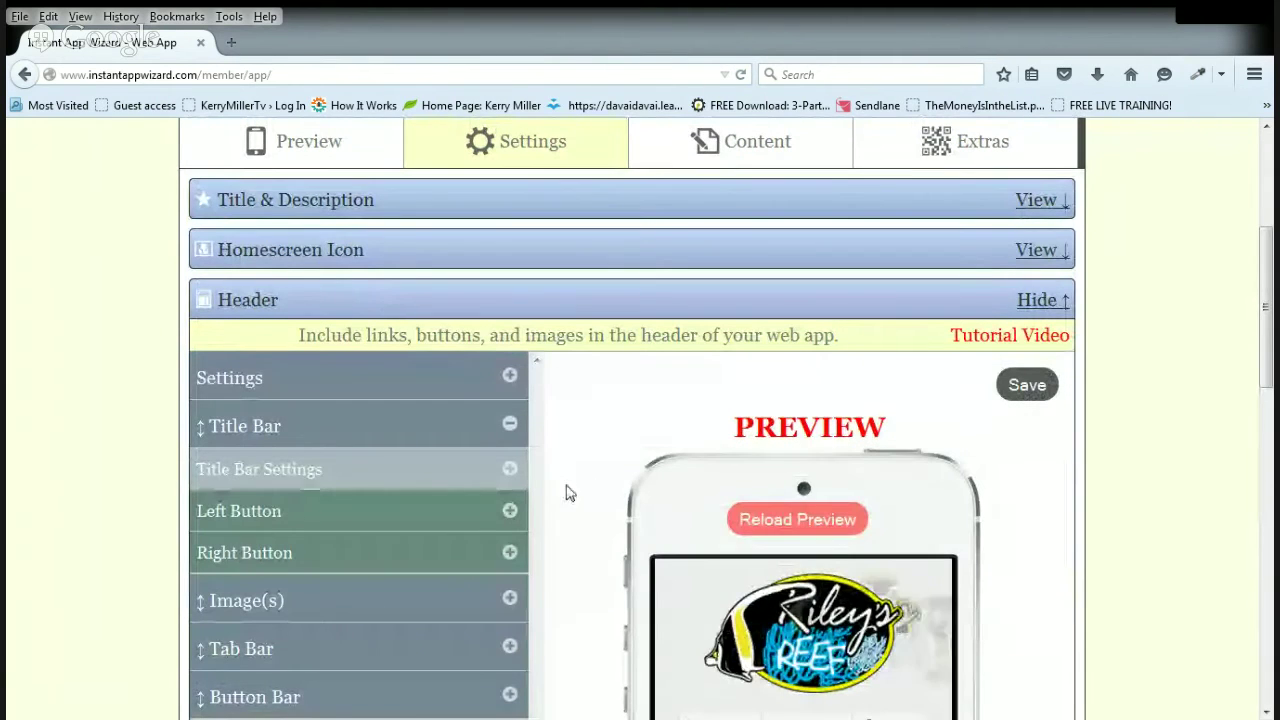
{"action": "scroll", "coordinate": [546, 536], "scroll_direction": "down", "scroll_amount": 1}
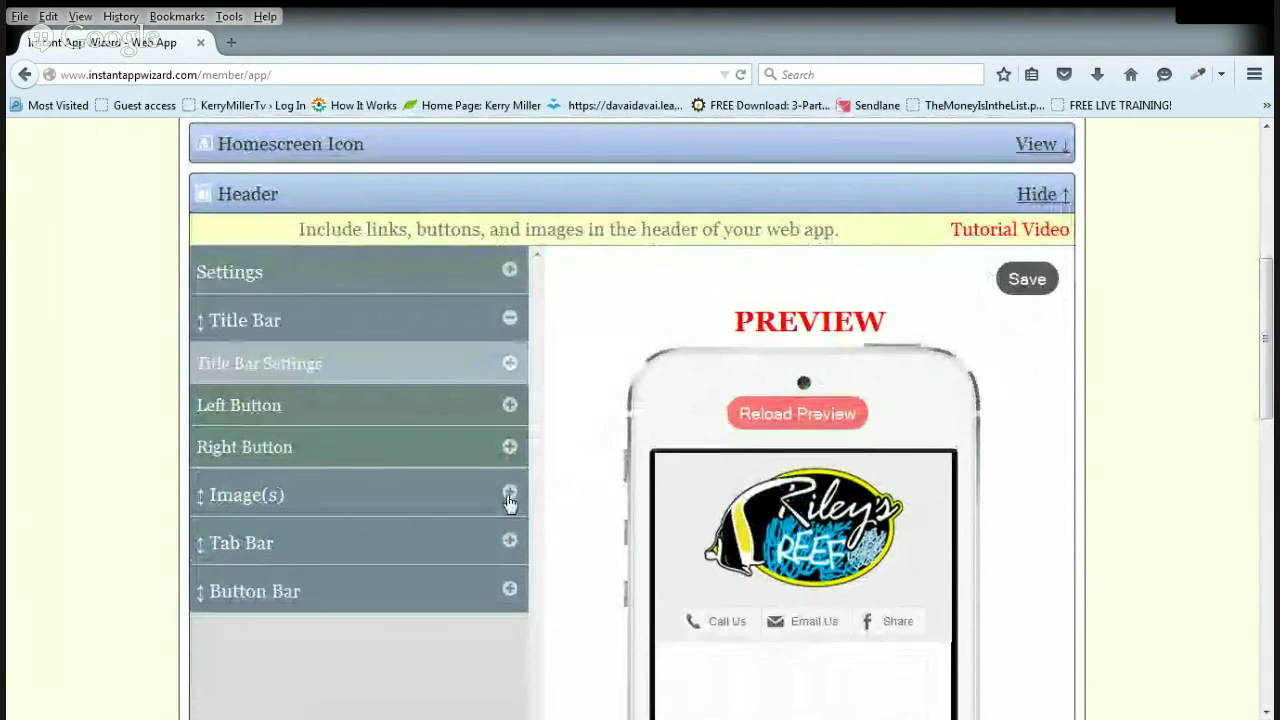
{"action": "left_click", "coordinate": [511, 496]}
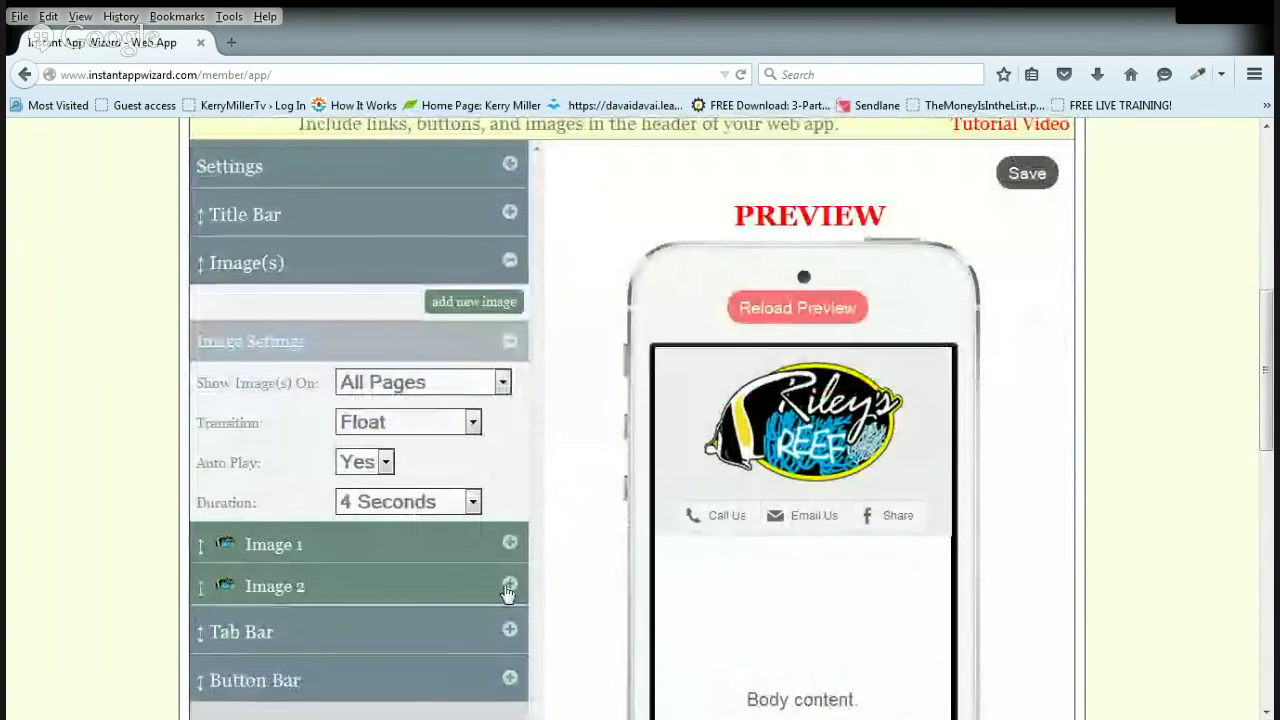
{"action": "left_click", "coordinate": [509, 585]}
{"action": "left_click", "coordinate": [487, 466]}
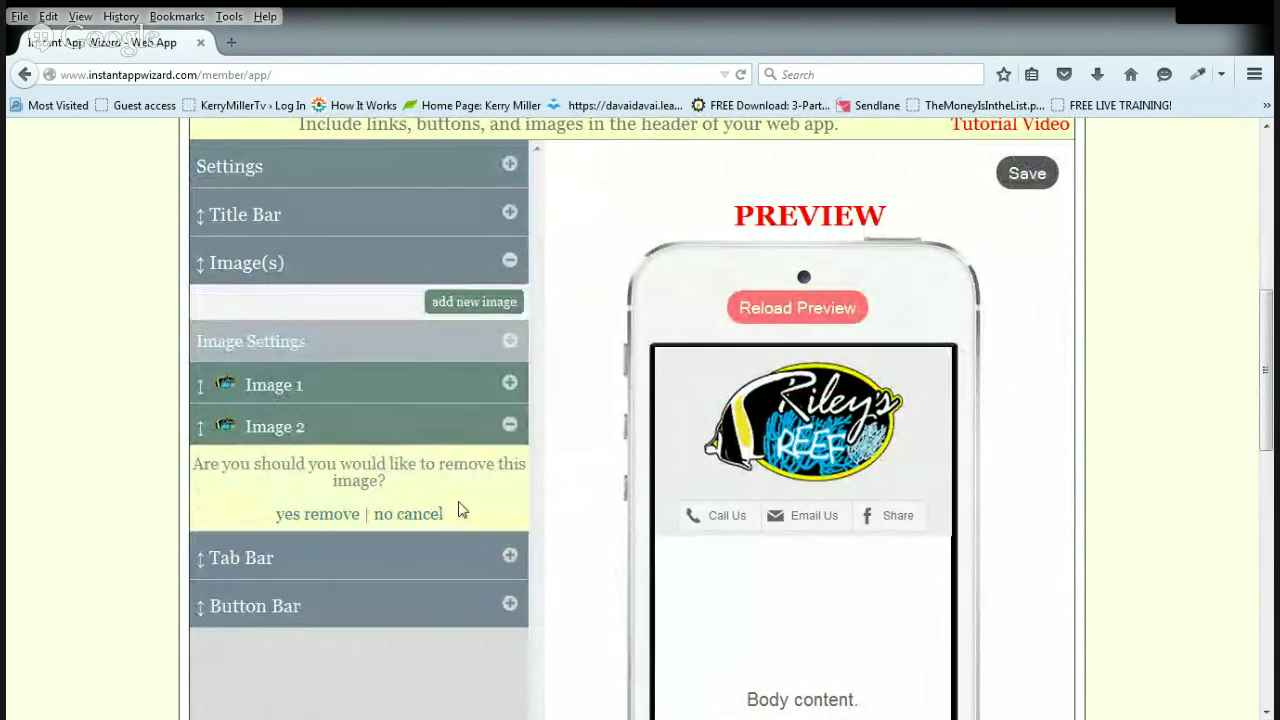
{"action": "left_click", "coordinate": [334, 515]}
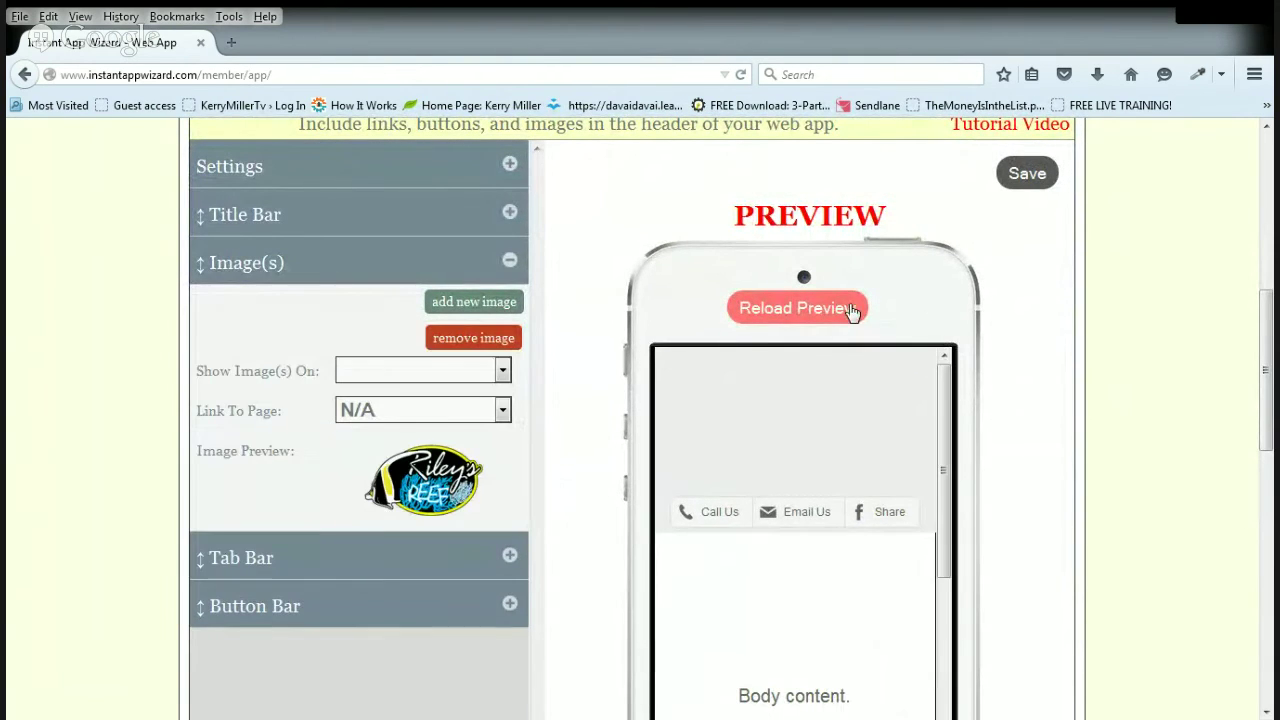
{"action": "left_click", "coordinate": [1023, 173]}
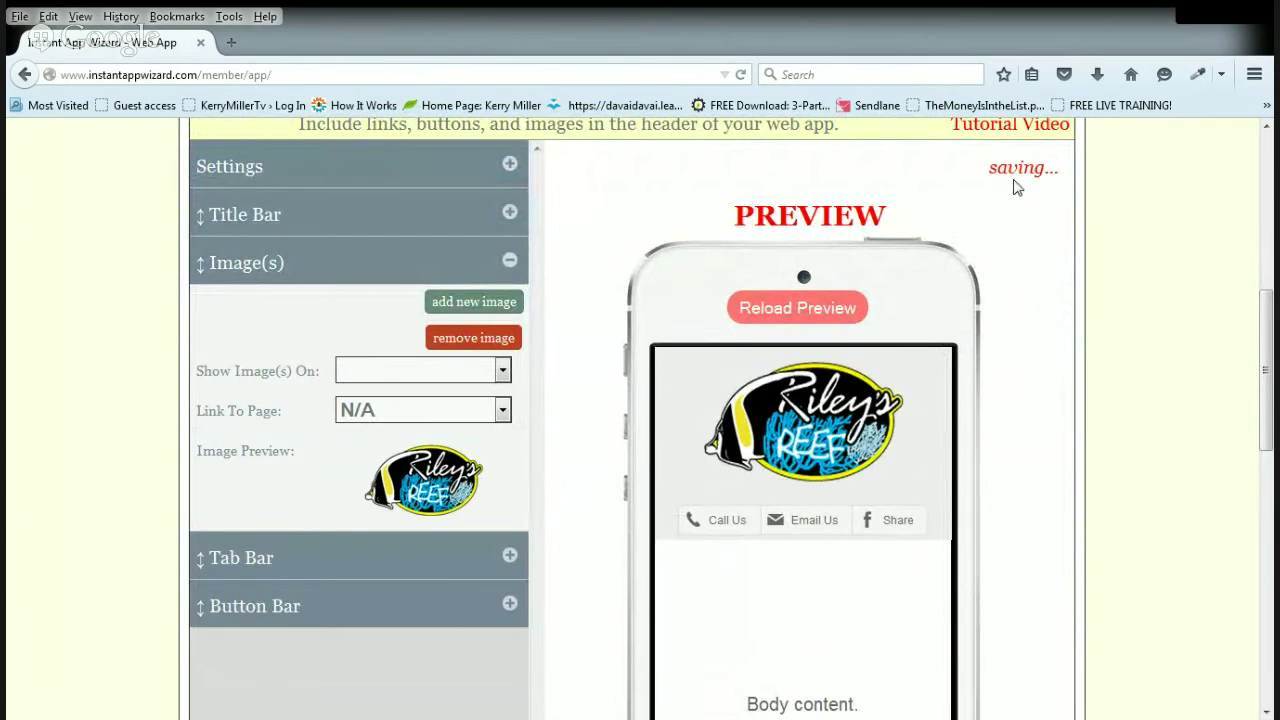
{"action": "left_click", "coordinate": [816, 306]}
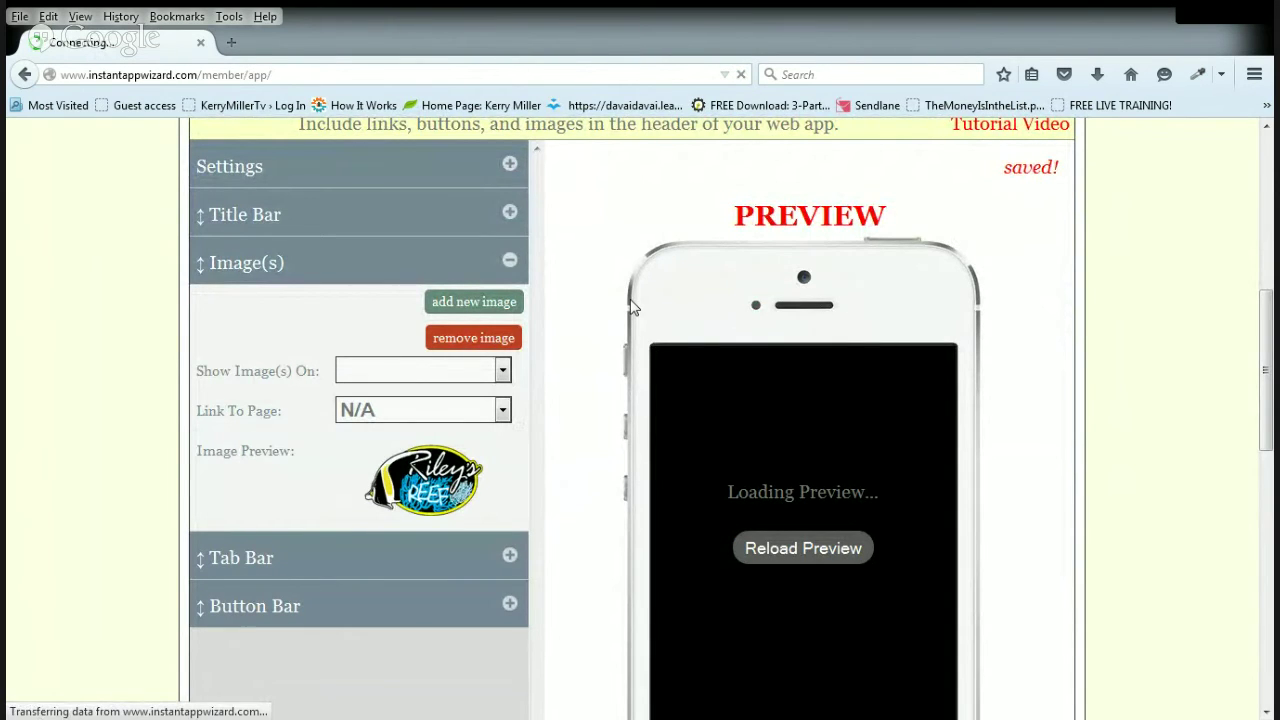
Reopen Styles & Colors and reload the app preview to check the header over the background picture.
{"action": "scroll", "coordinate": [631, 307], "scroll_direction": "down", "scroll_amount": 5}
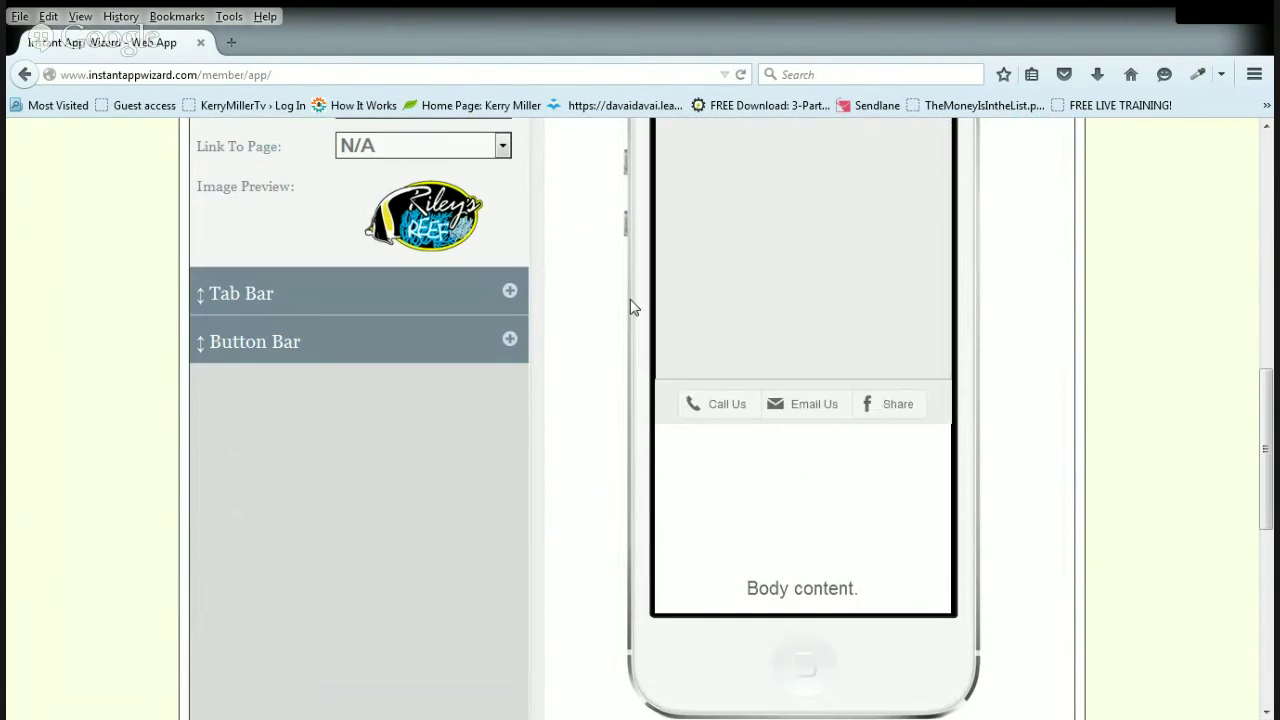
{"action": "scroll", "coordinate": [631, 307], "scroll_direction": "down", "scroll_amount": 10}
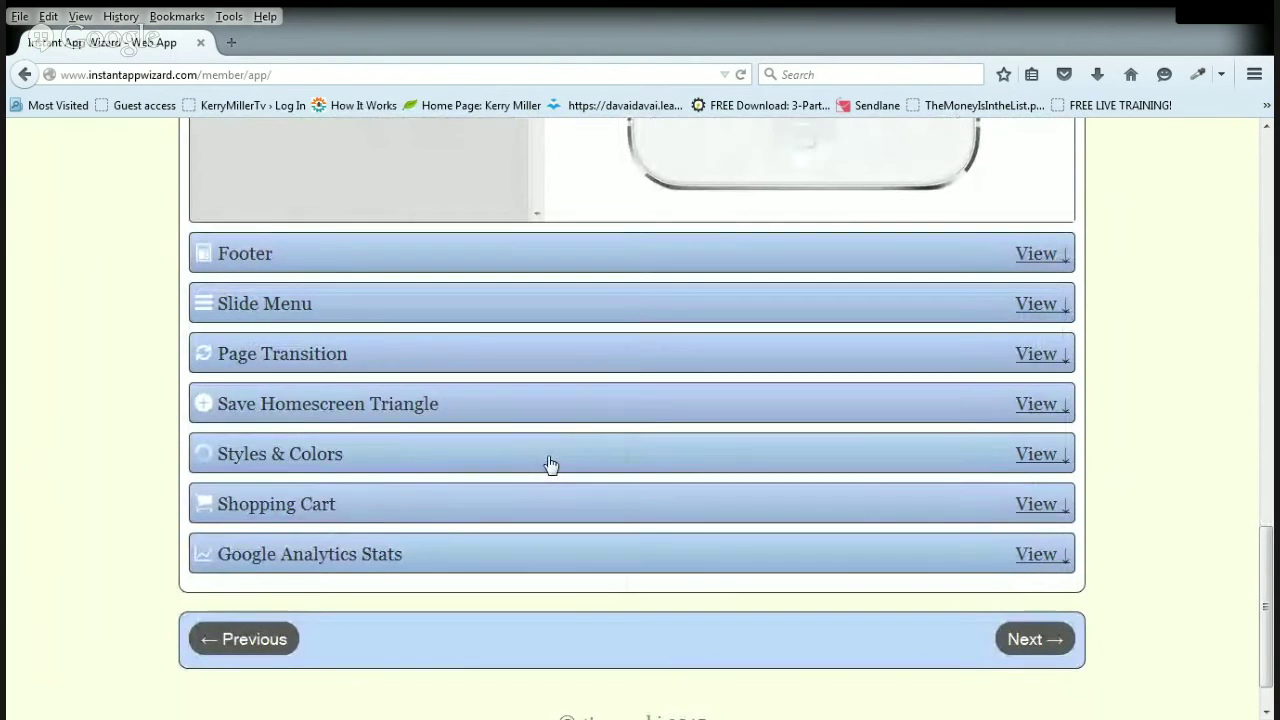
{"action": "left_click", "coordinate": [549, 465]}
{"action": "scroll", "coordinate": [594, 274], "scroll_direction": "up", "scroll_amount": 5}
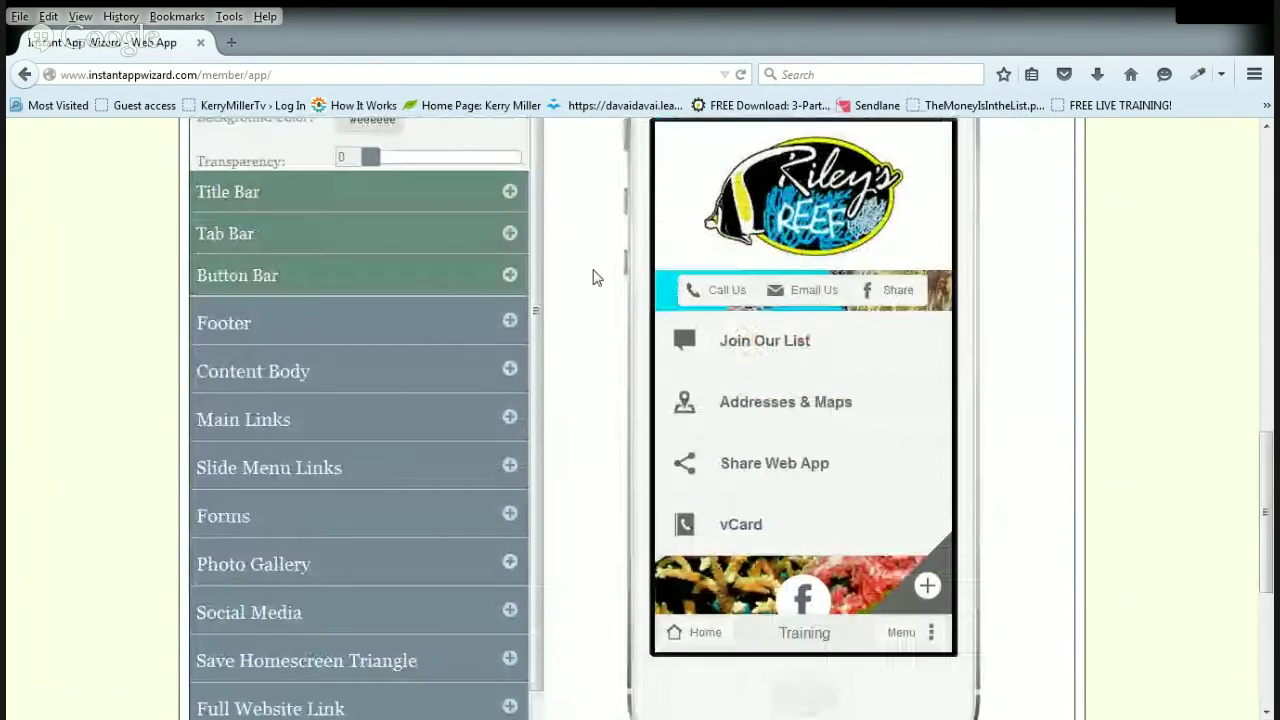
{"action": "left_click", "coordinate": [785, 190]}
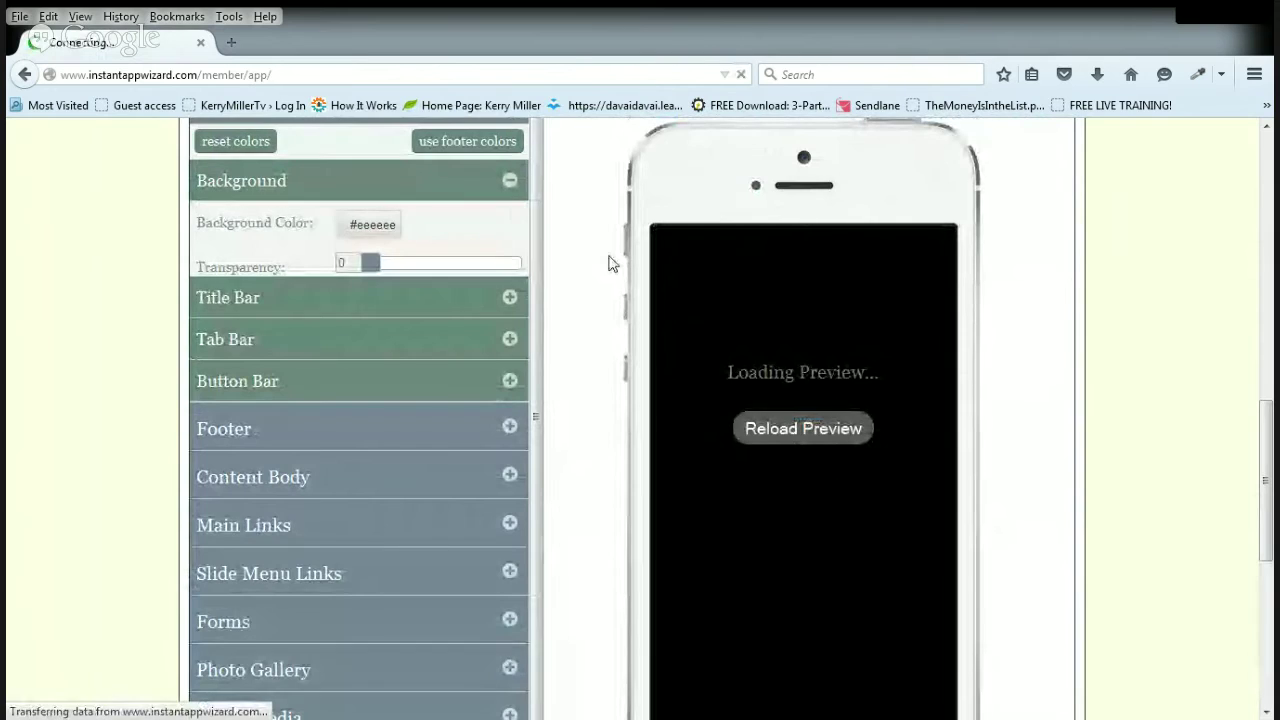
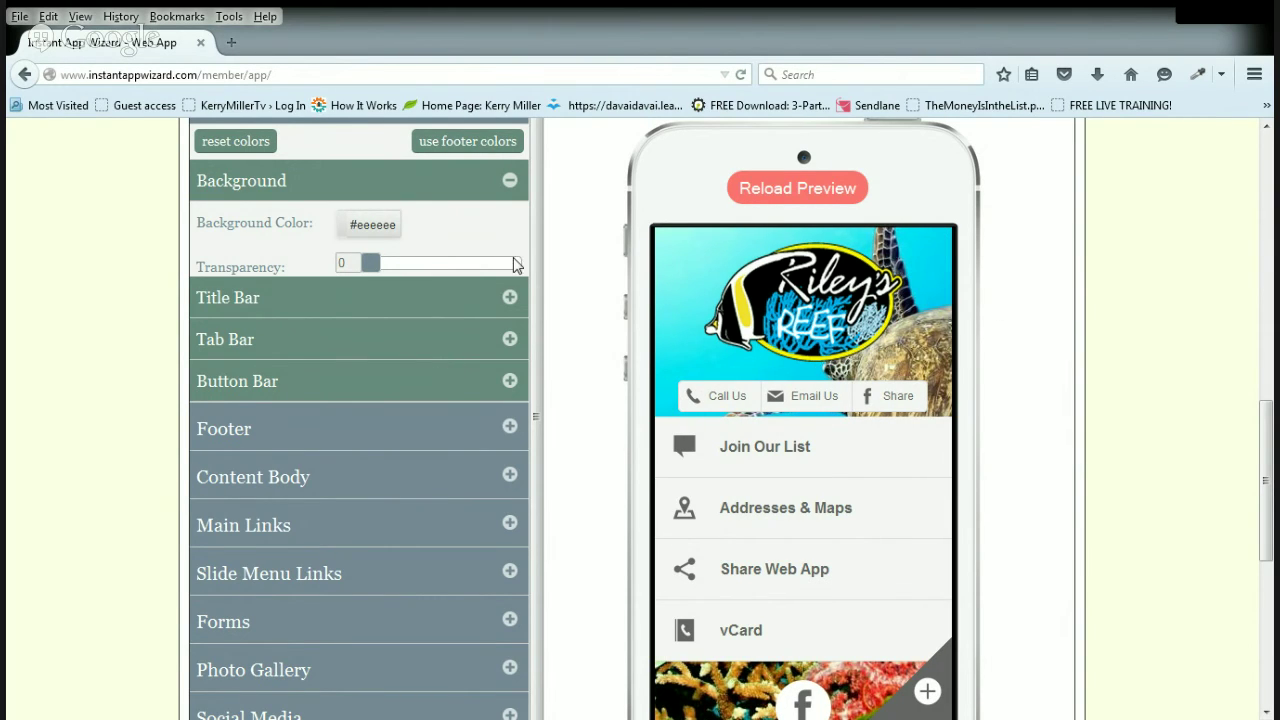
Set the Border Radius of the header's Button Bar to 15.
{"action": "left_click", "coordinate": [511, 386]}
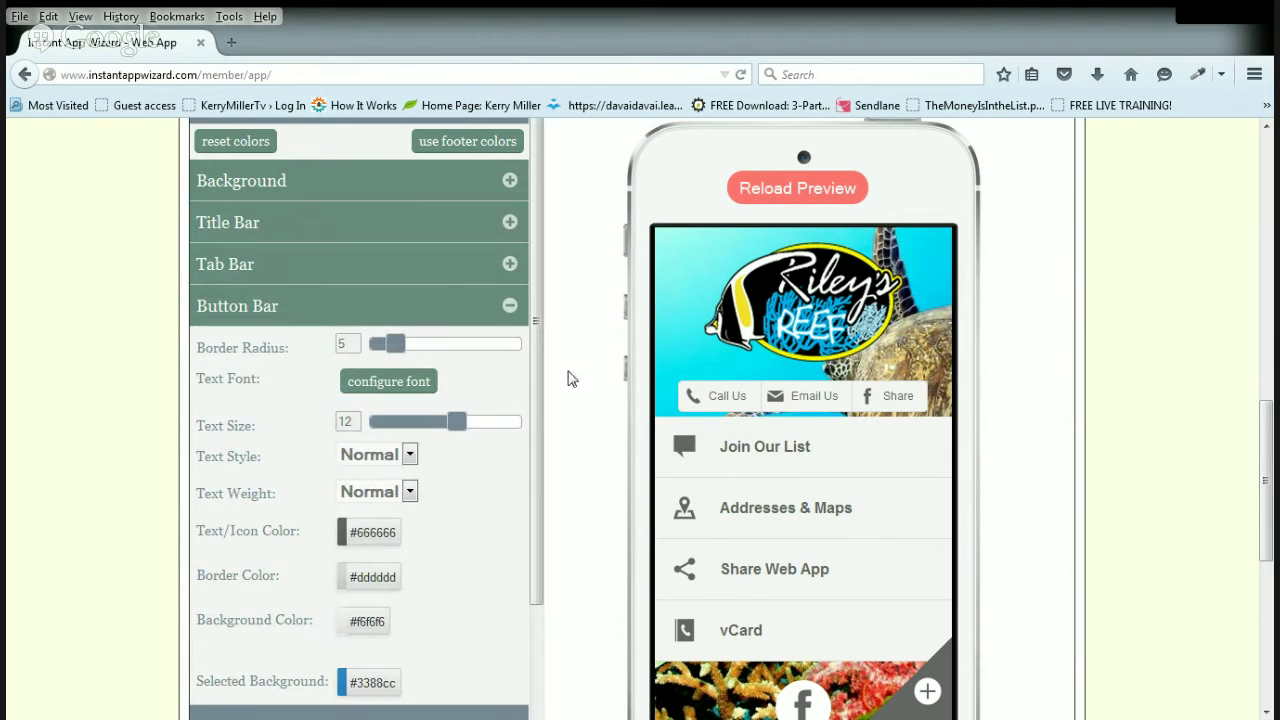
{"action": "scroll", "coordinate": [568, 378], "scroll_direction": "down", "scroll_amount": 2}
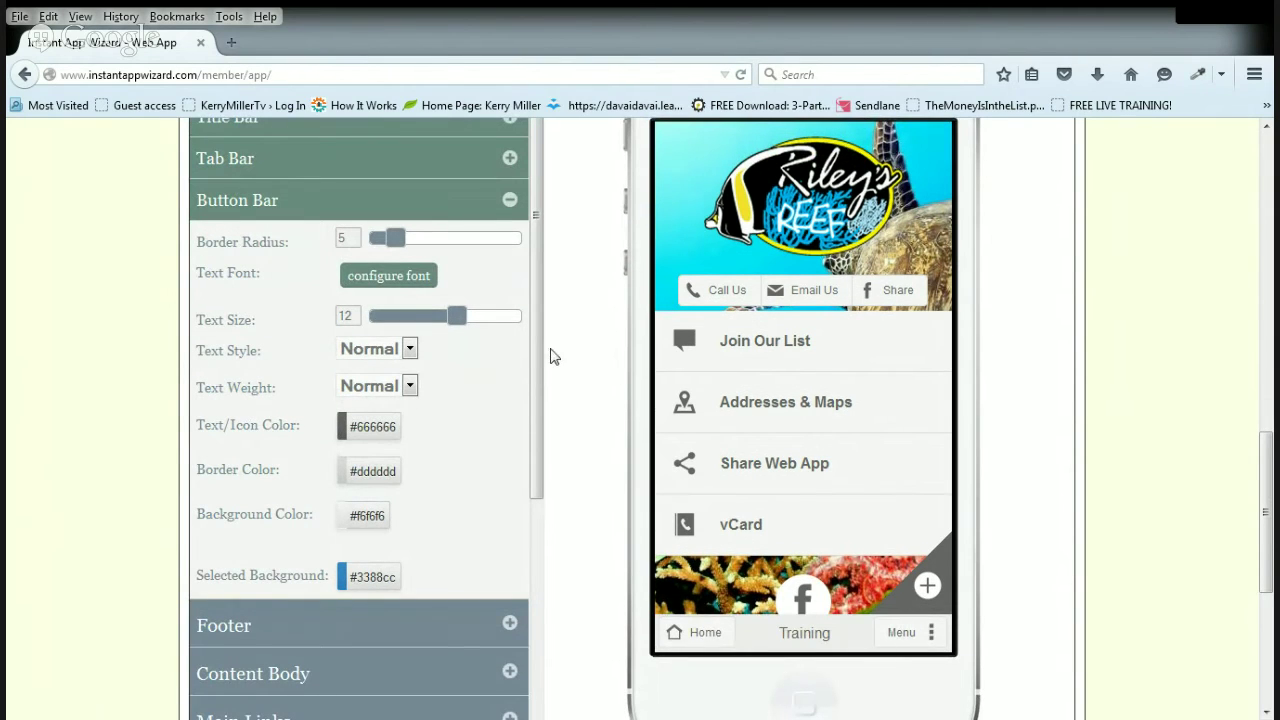
{"action": "mouse_move", "coordinate": [457, 316]}
{"action": "left_mouse_down"}
{"action": "mouse_move", "coordinate": [537, 323]}
{"action": "mouse_move", "coordinate": [333, 321]}
{"action": "mouse_move", "coordinate": [510, 320]}
{"action": "mouse_move", "coordinate": [472, 322]}
{"action": "left_mouse_up"}
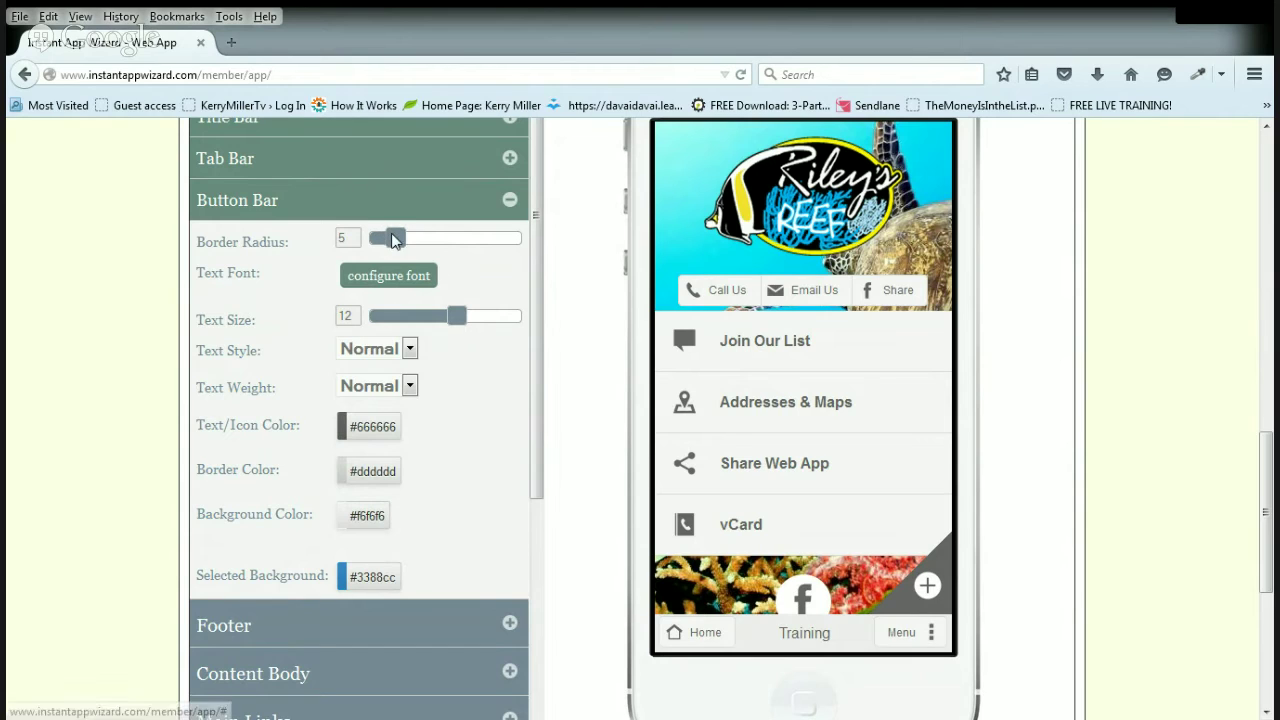
{"action": "left_click_drag", "start_coordinate": [395, 241], "coordinate": [445, 239]}
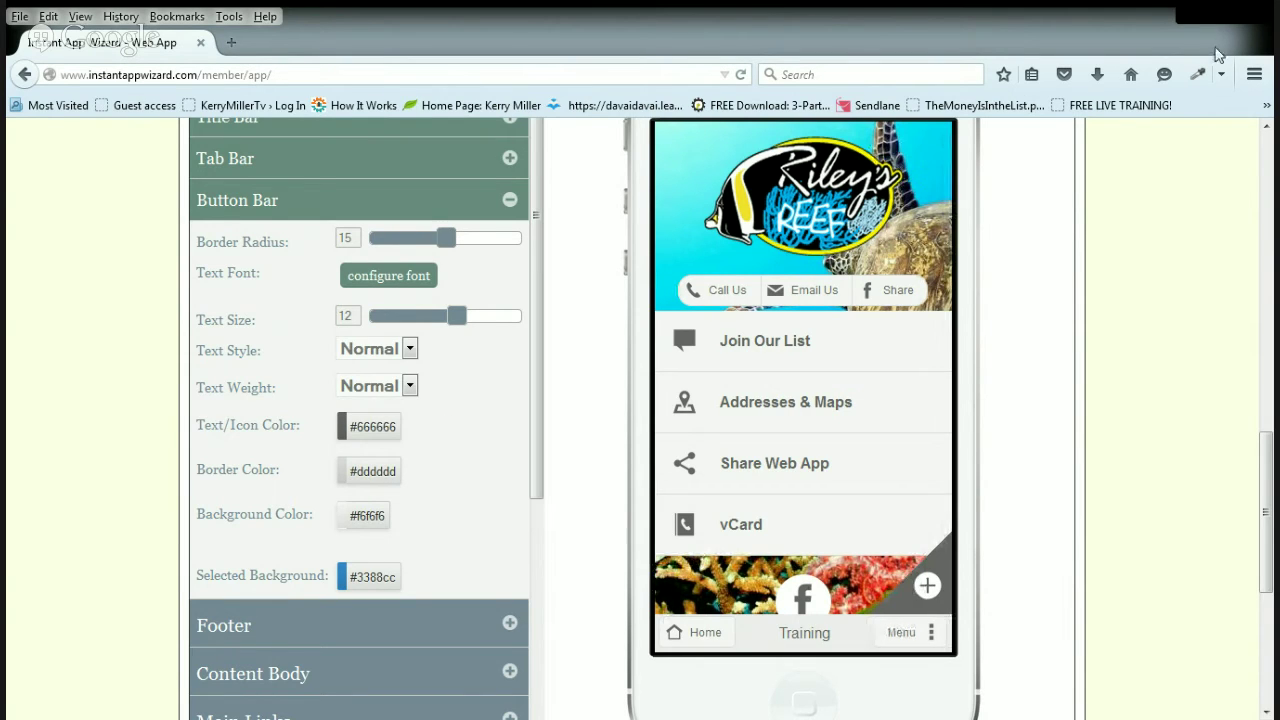
Sample white with the browser's color picker and set the Button Bar's Background Color to #ffffff.
{"action": "left_click", "coordinate": [1197, 74]}
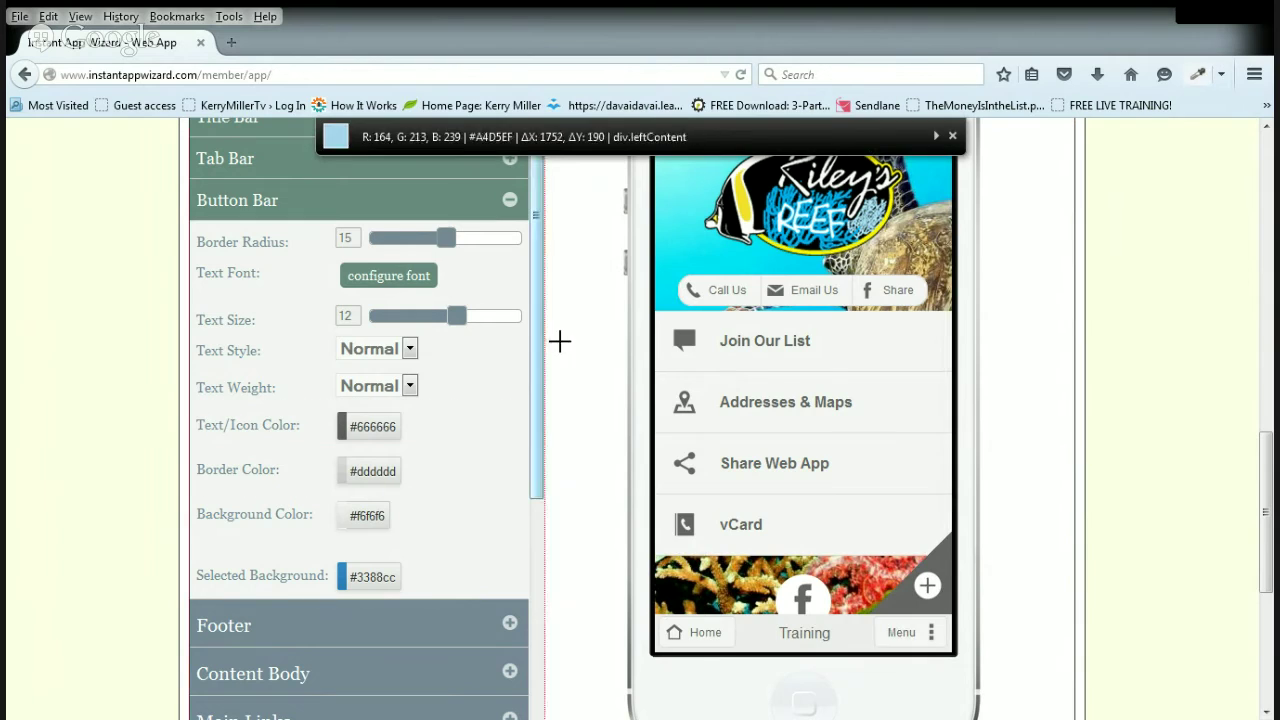
{"action": "left_click", "coordinate": [486, 238]}
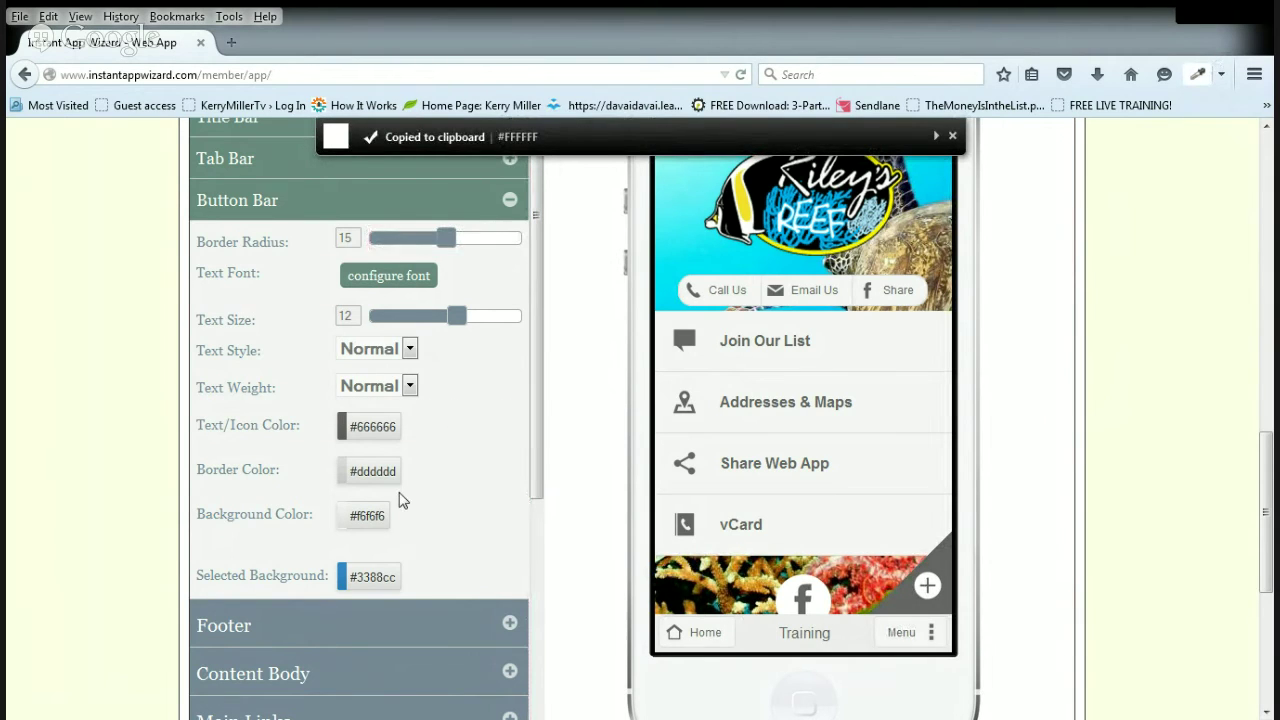
{"action": "left_click", "coordinate": [367, 516]}
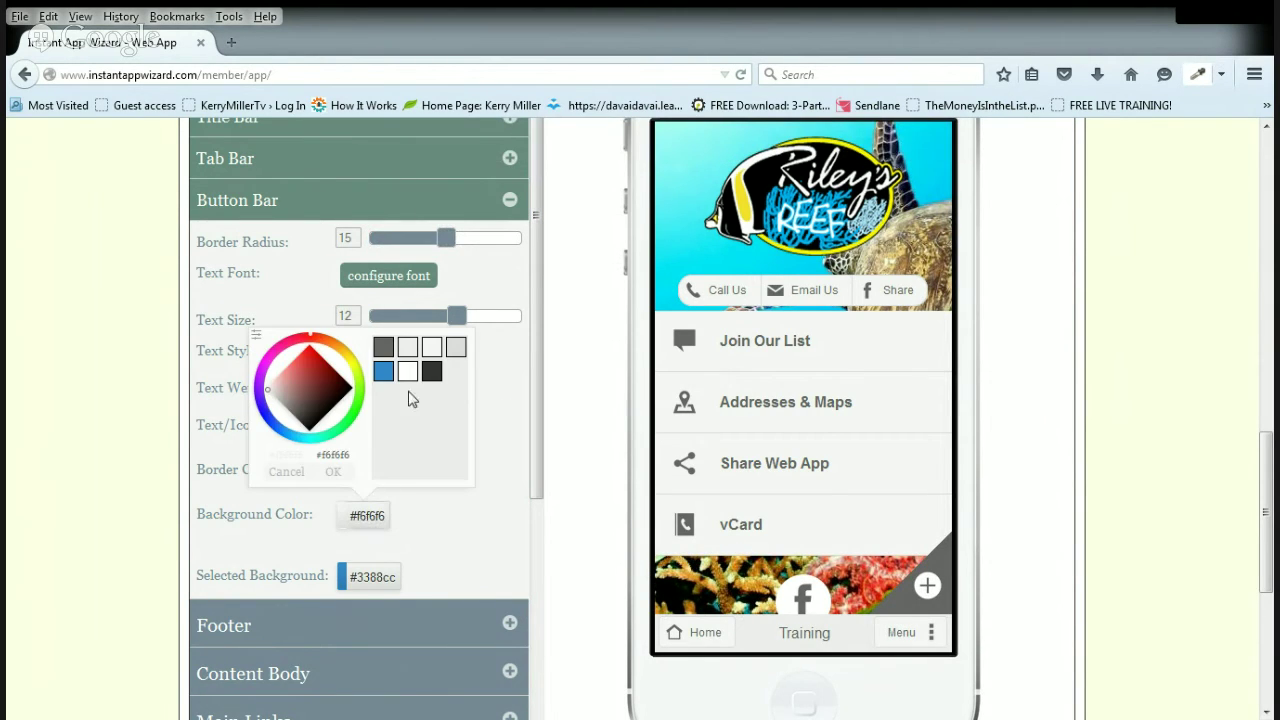
{"action": "left_click", "coordinate": [407, 372]}
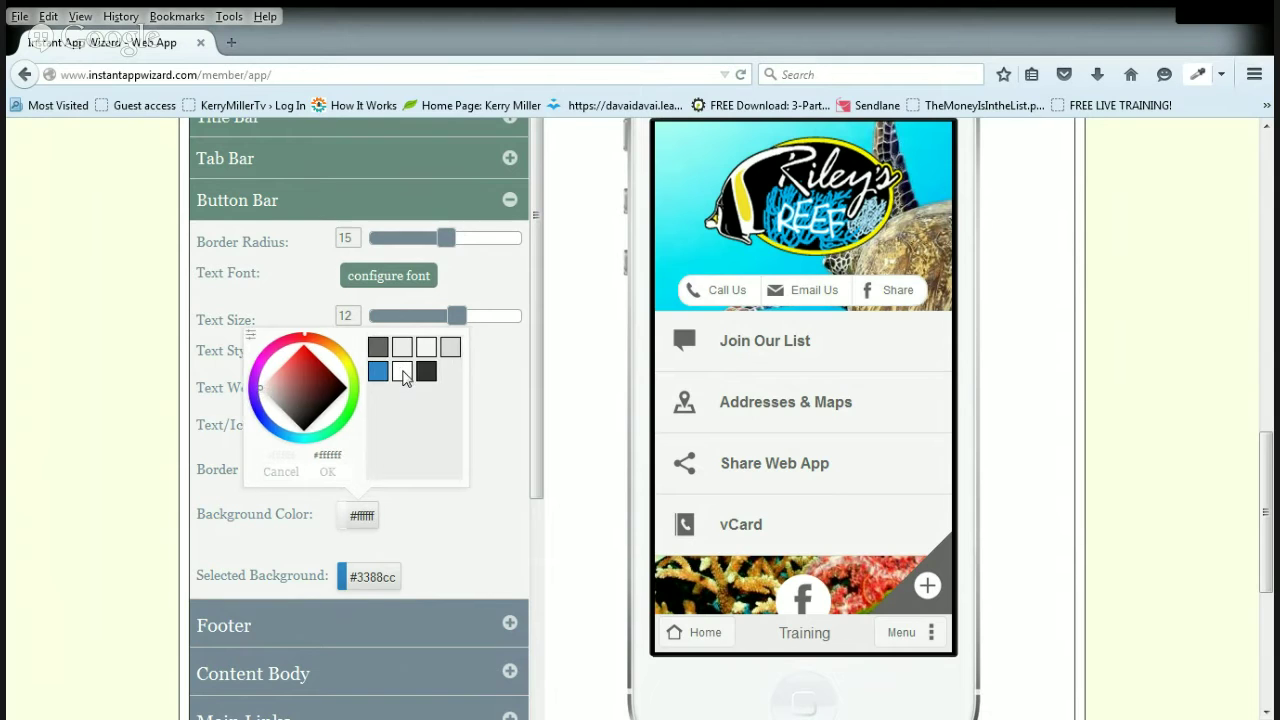
{"action": "left_click", "coordinate": [332, 471]}
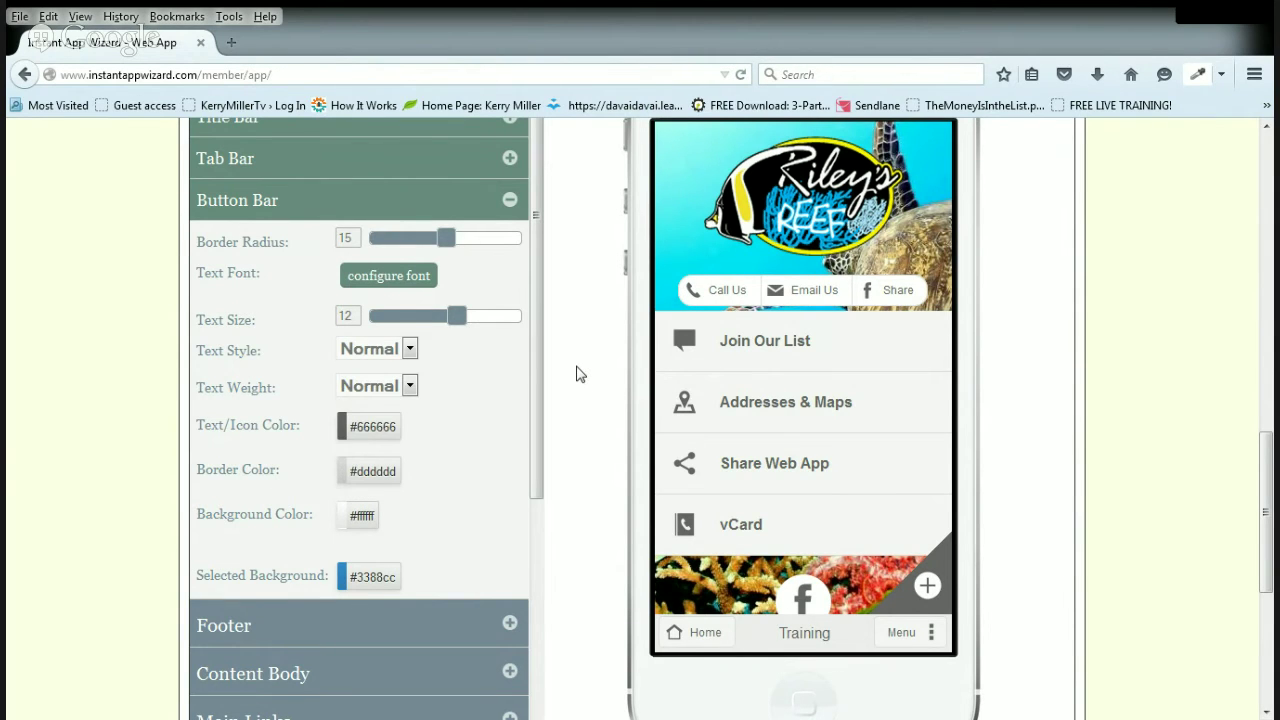
{"action": "scroll", "coordinate": [577, 374], "scroll_direction": "up", "scroll_amount": 3}
{"action": "scroll", "coordinate": [577, 374], "scroll_direction": "down", "scroll_amount": 2}
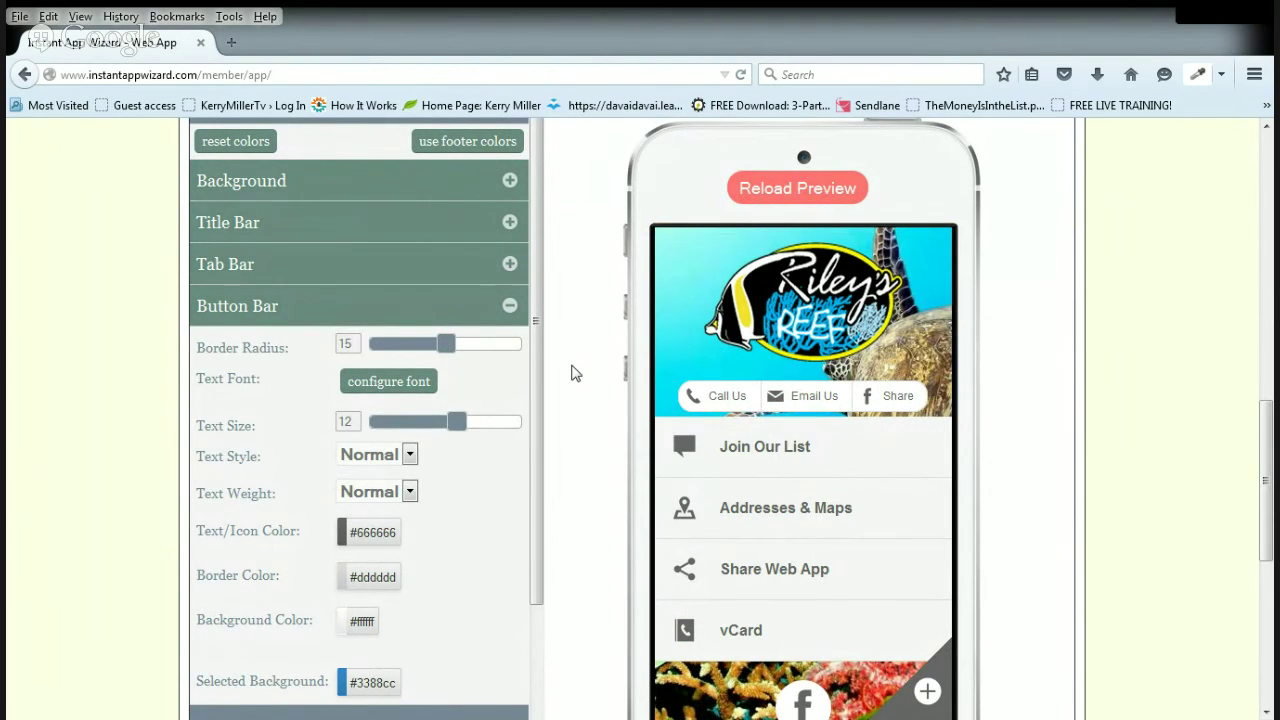
Try the logo's yellow, #F6E22F, sampled from the fish, as the Button Bar text/icon color.
{"action": "left_click", "coordinate": [380, 540]}
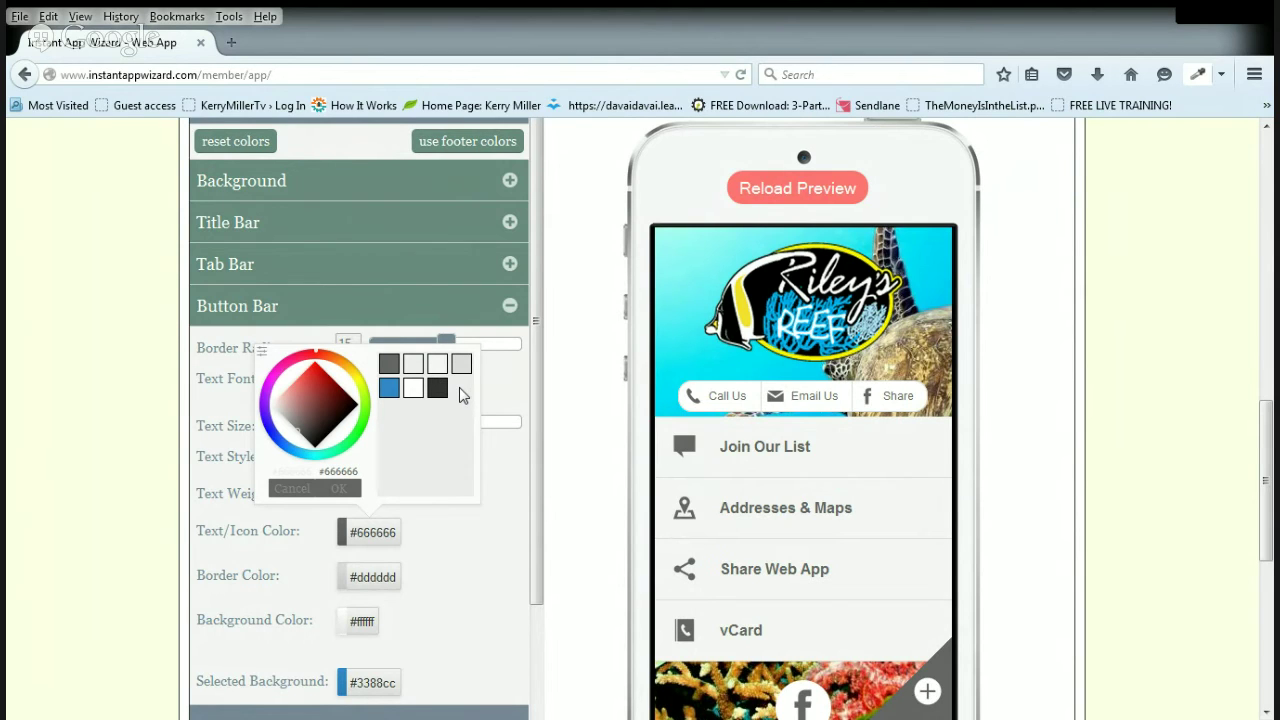
{"action": "left_click", "coordinate": [1200, 76]}
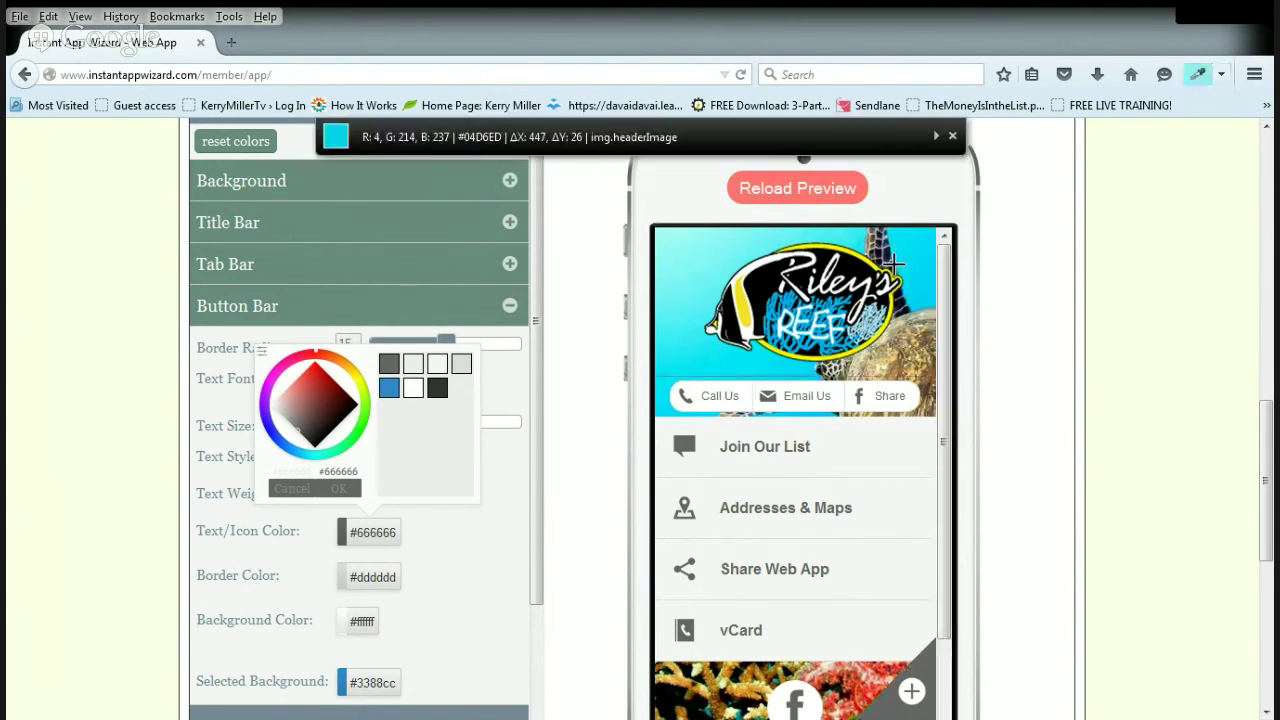
{"action": "left_click", "coordinate": [747, 318]}
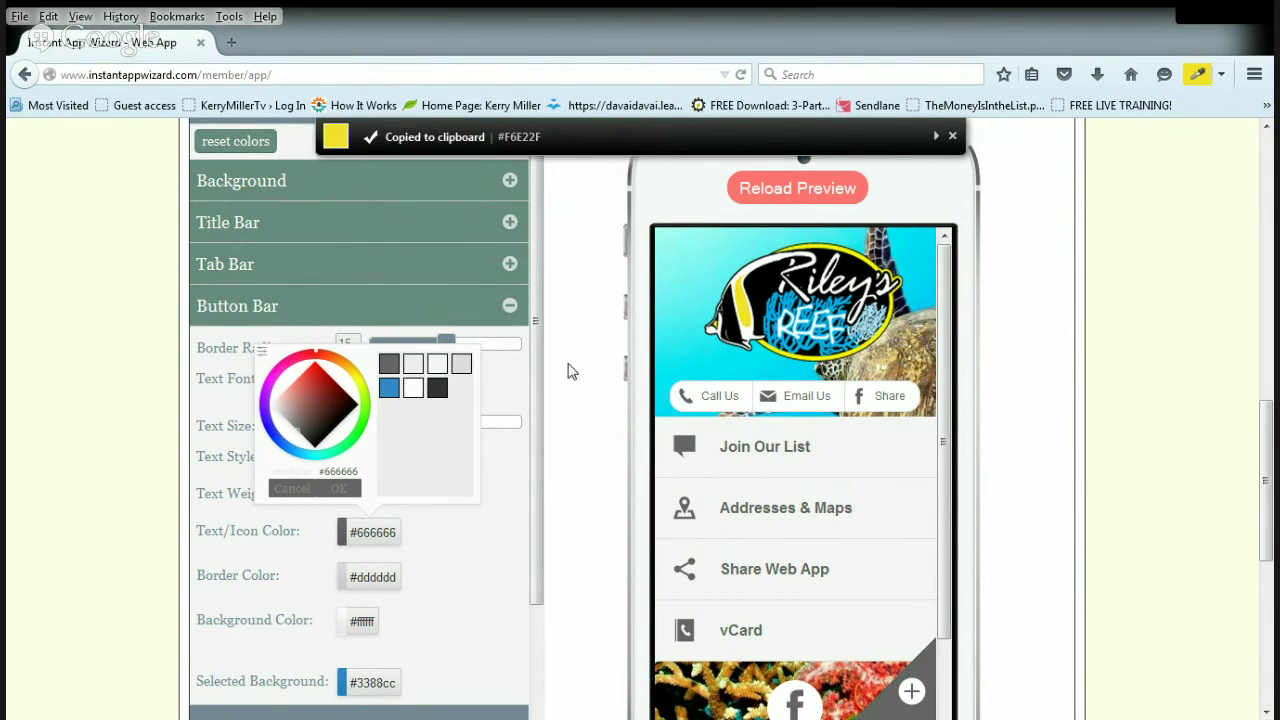
{"action": "left_click_drag", "start_coordinate": [352, 443], "coordinate": [265, 443]}
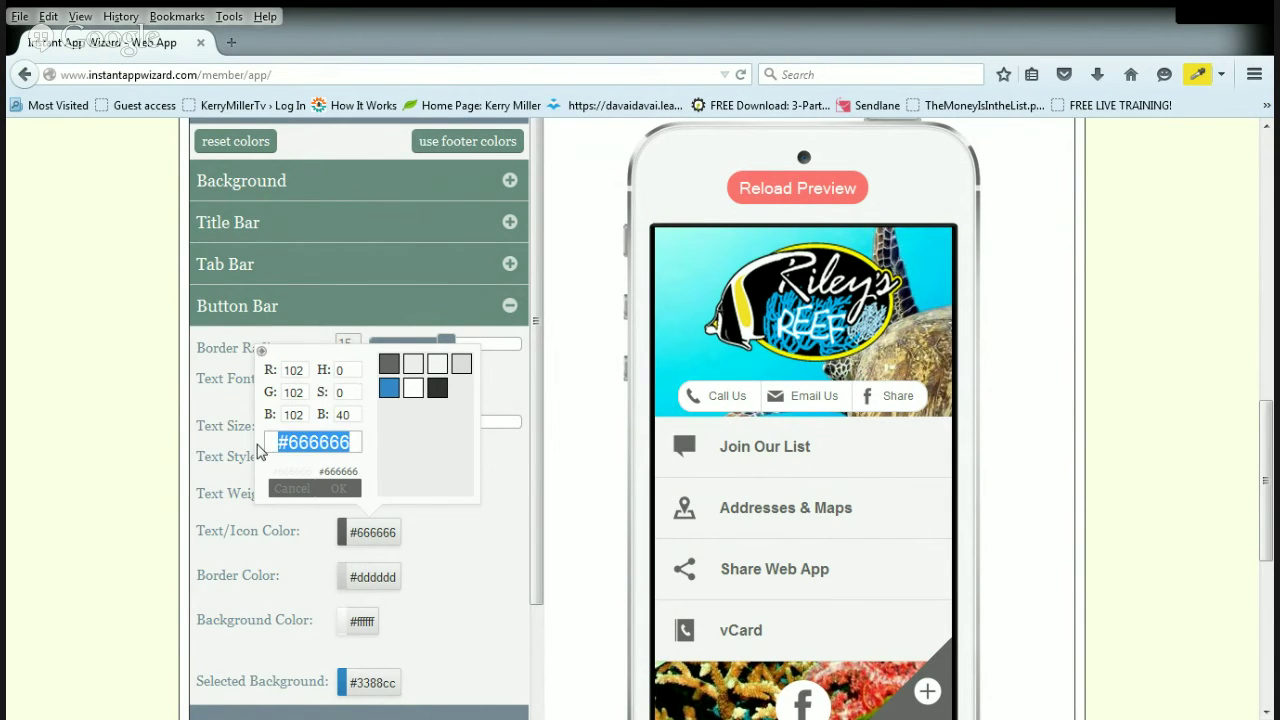
{"action": "key", "text": "ctrl+v"}
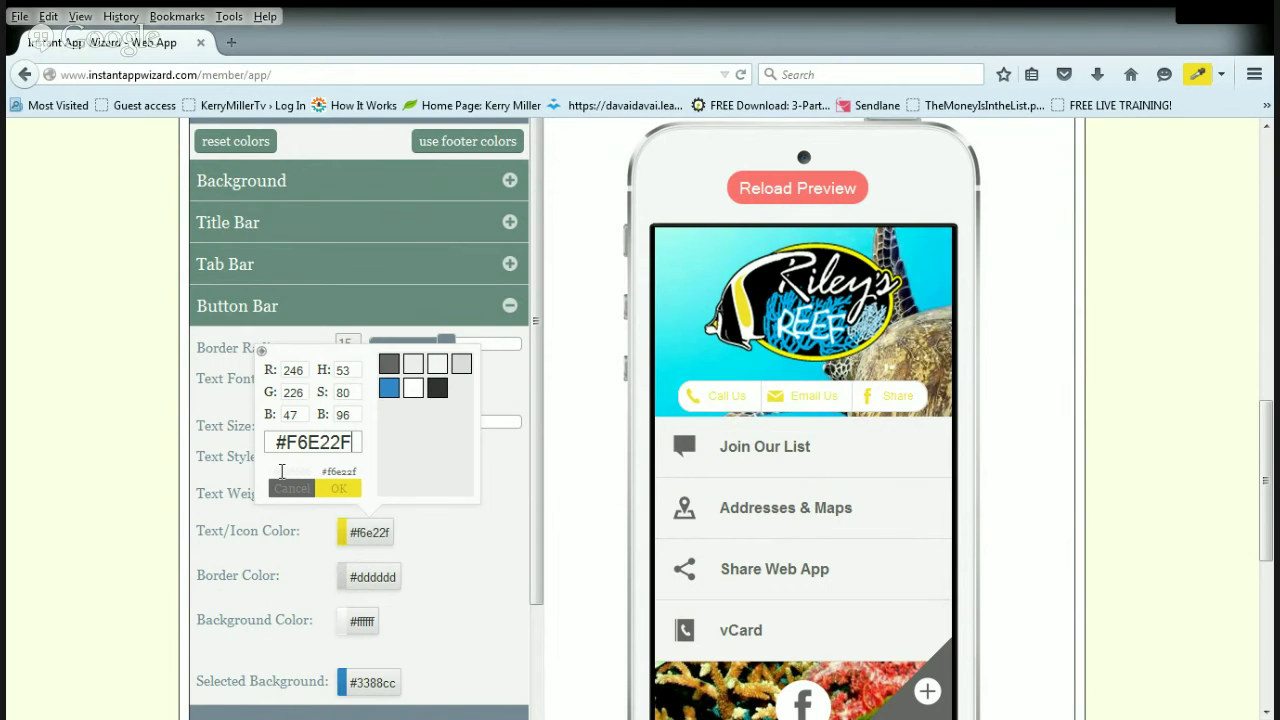
{"action": "left_click", "coordinate": [340, 489]}
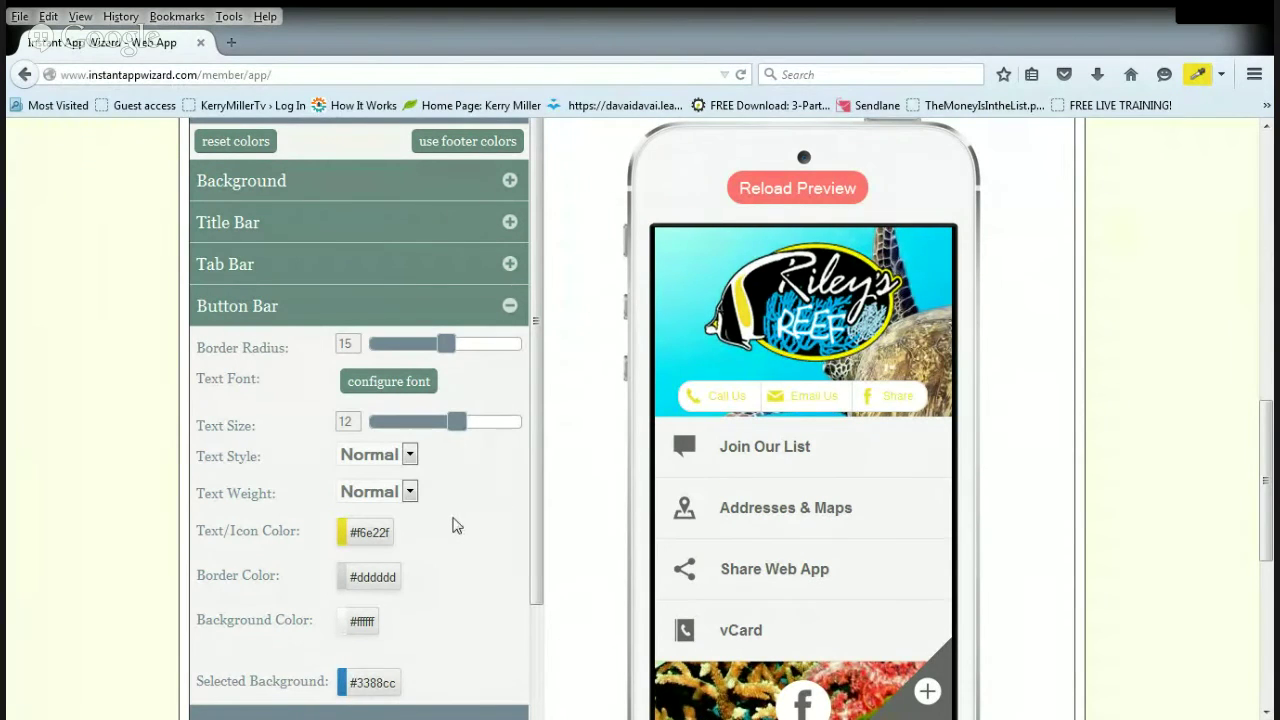
Try the logo's coral blue, #00A6E2, as the Button Bar text/icon color.
{"action": "left_click", "coordinate": [1197, 74]}
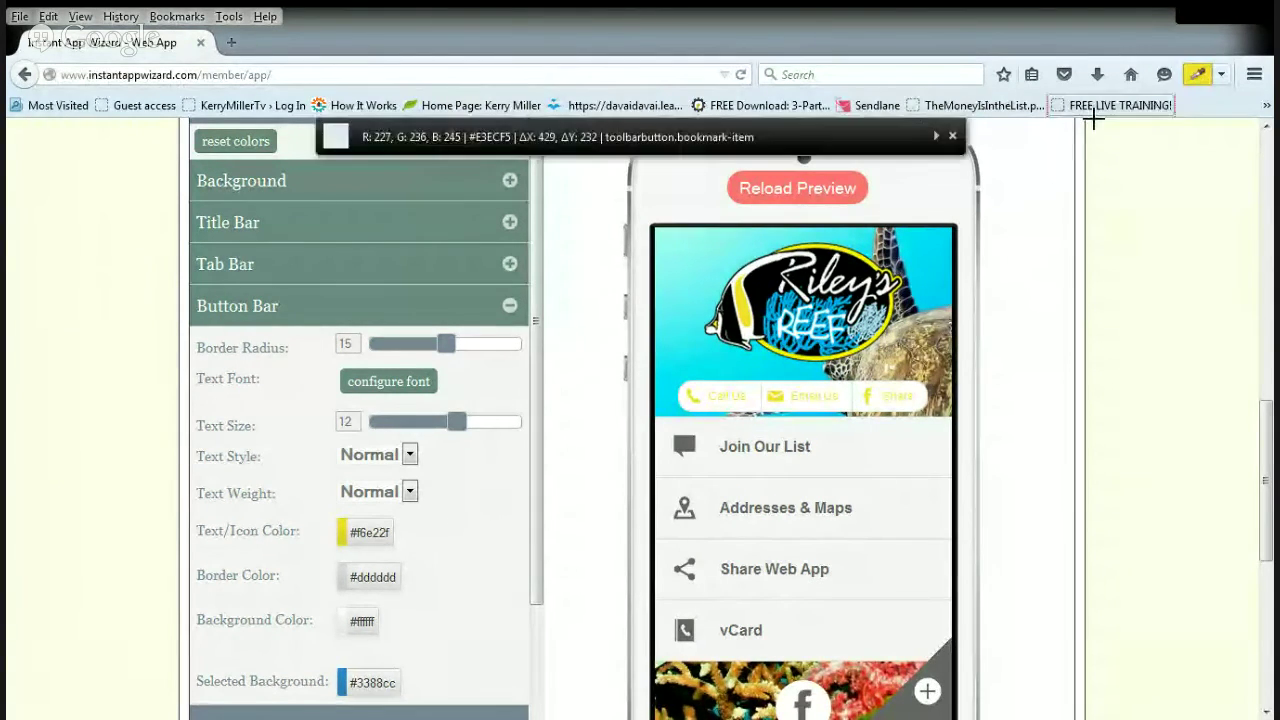
{"action": "left_click", "coordinate": [782, 344]}
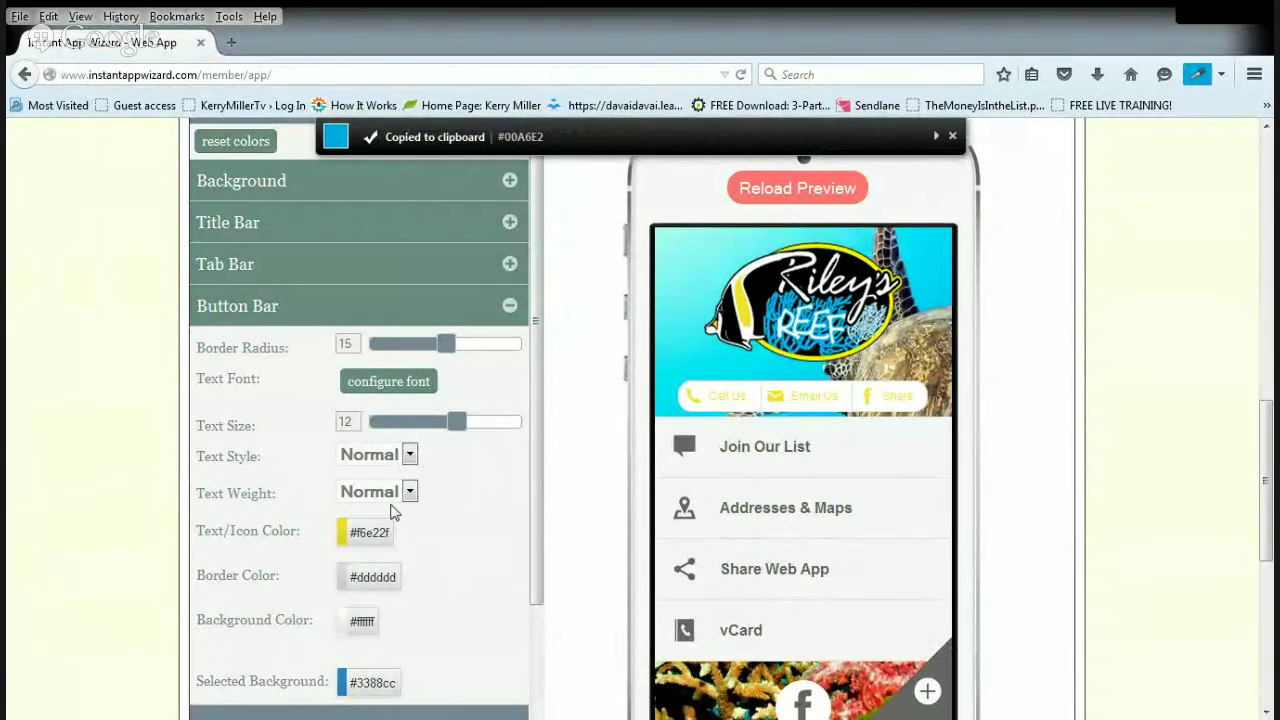
{"action": "left_click", "coordinate": [362, 530]}
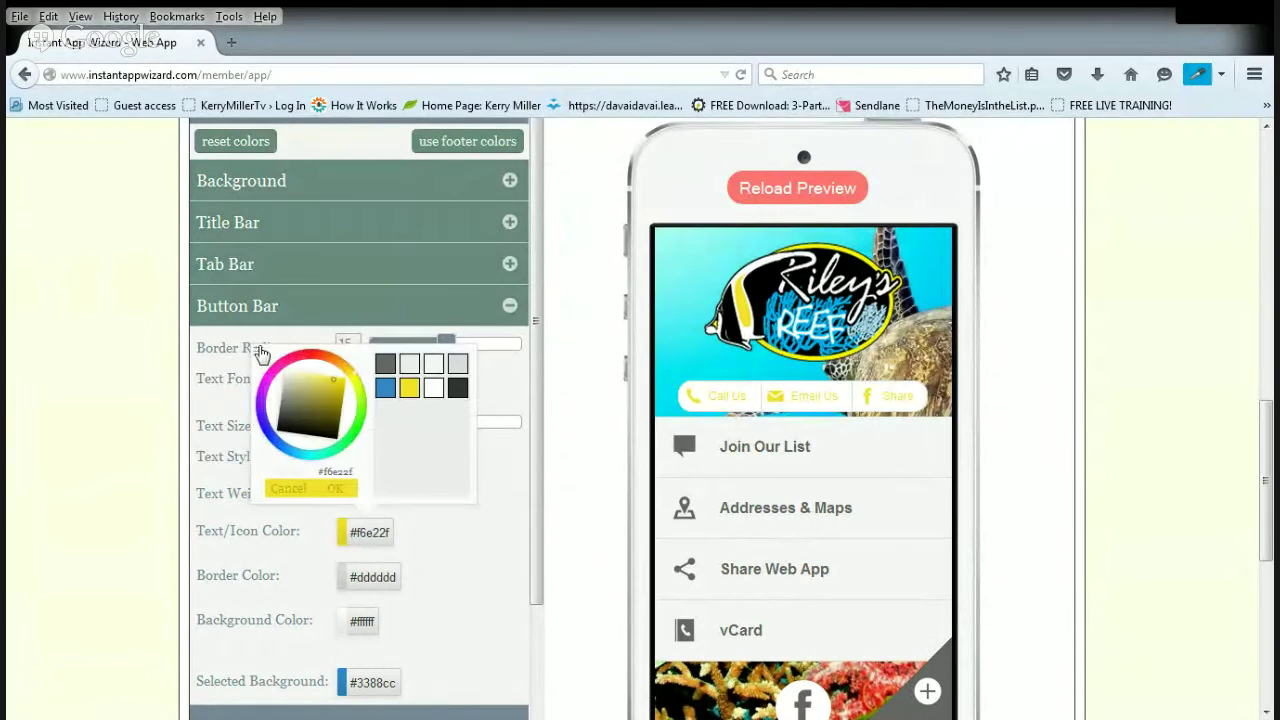
{"action": "left_click", "coordinate": [317, 440]}
{"action": "left_click_drag", "start_coordinate": [351, 443], "coordinate": [232, 446]}
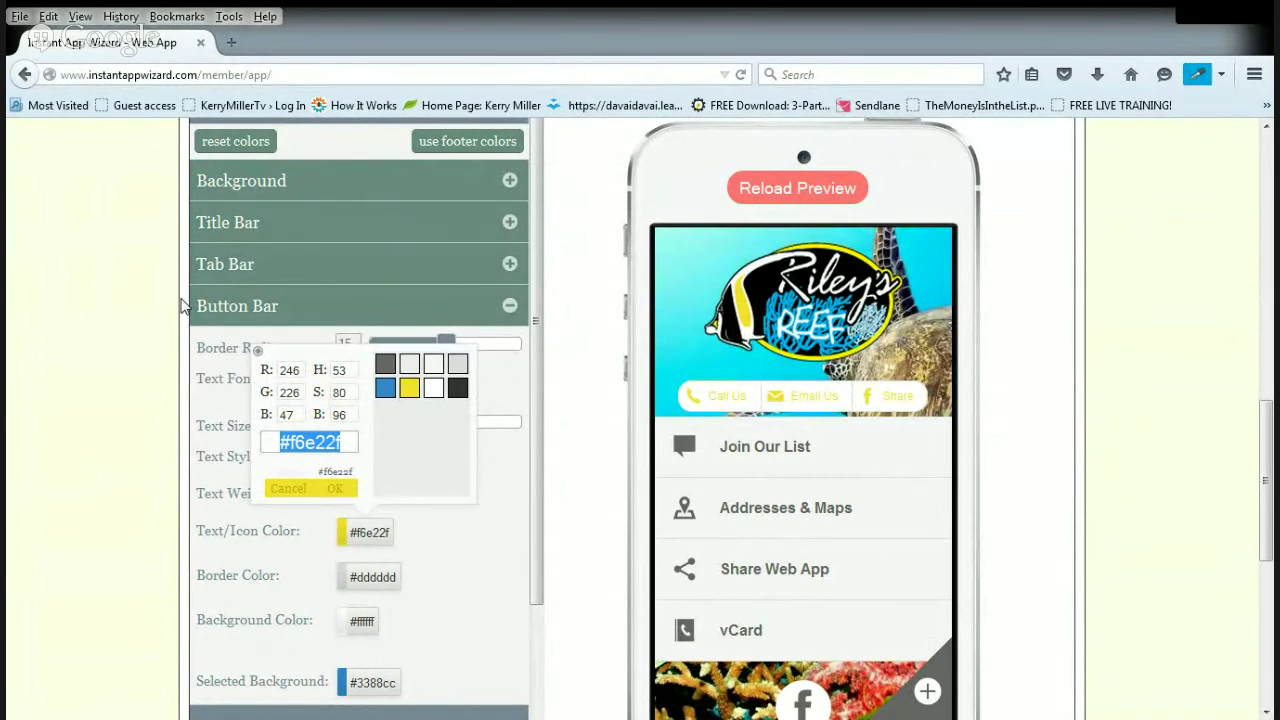
{"action": "key", "text": "ctrl+v"}
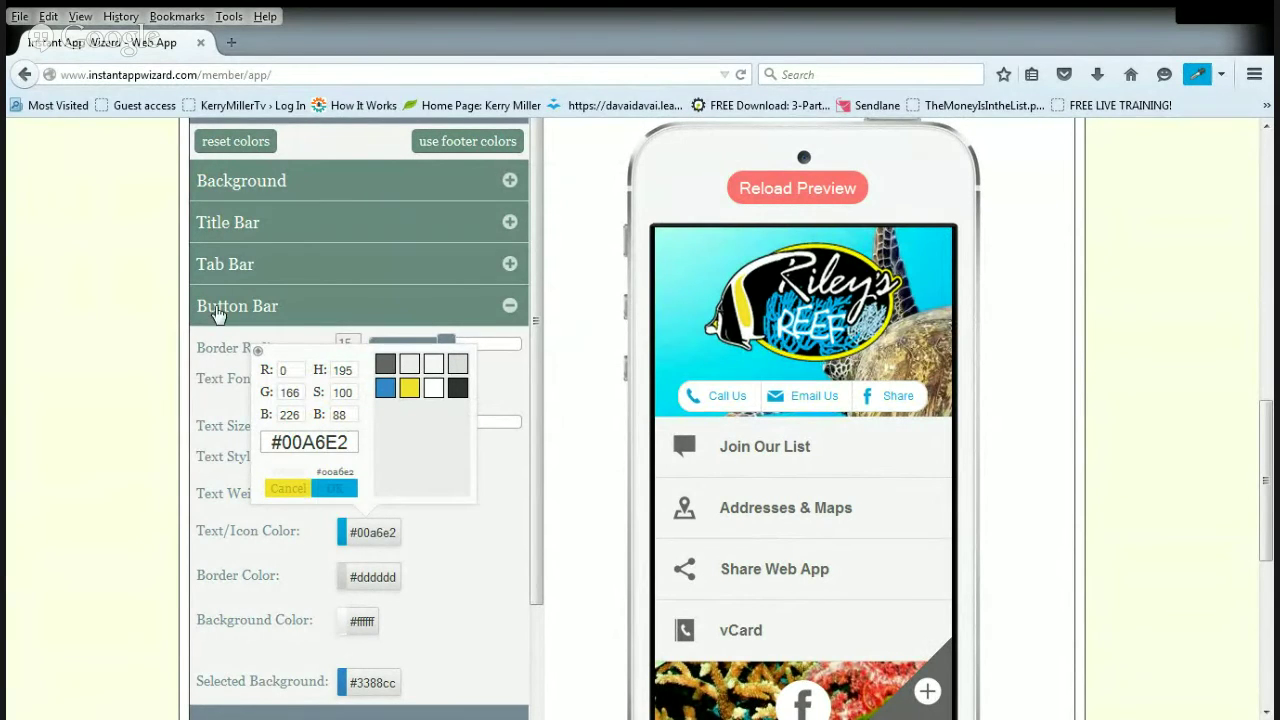
{"action": "left_click", "coordinate": [336, 489]}
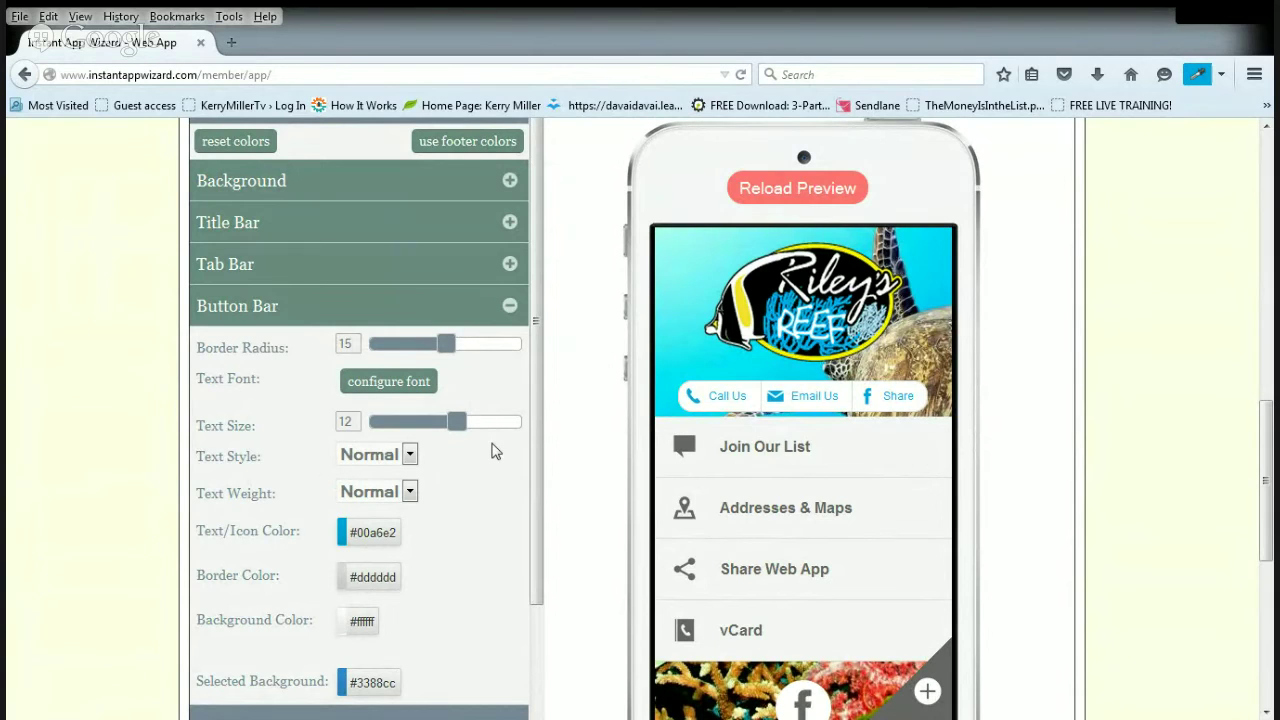
Set the Button Bar text/icon color to black, #000000.
{"action": "left_click", "coordinate": [384, 540]}
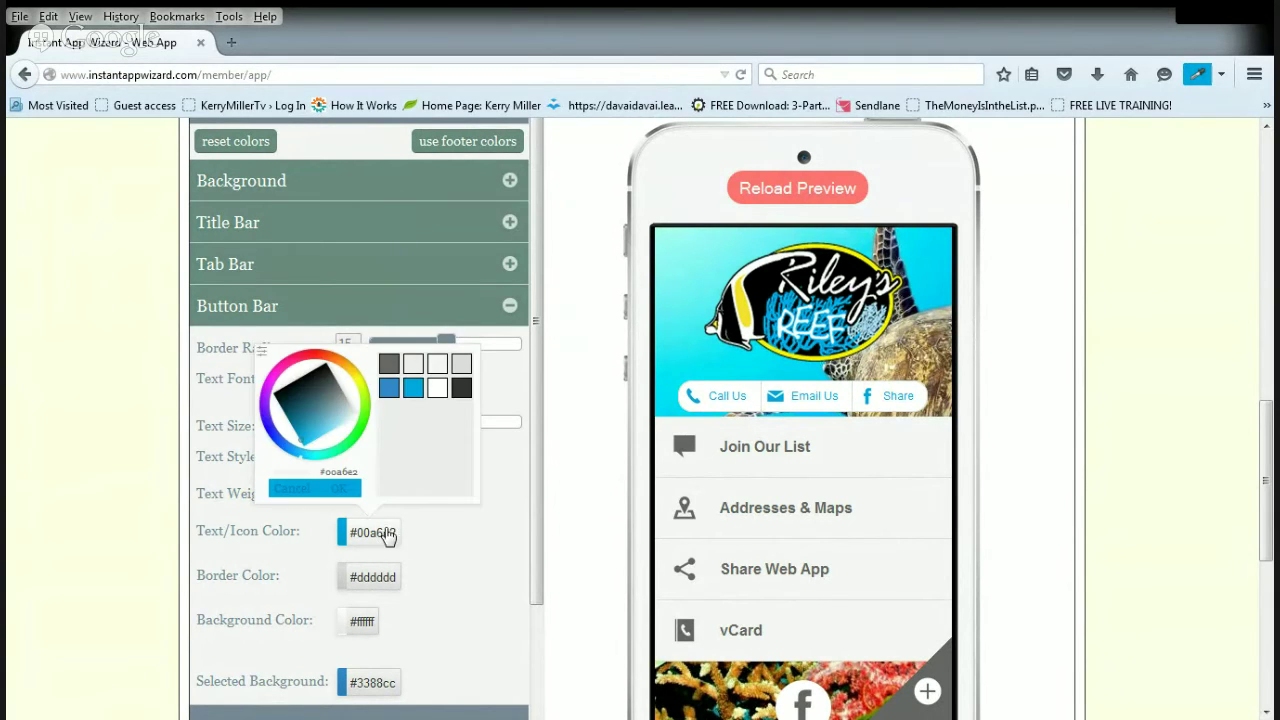
{"action": "left_click", "coordinate": [460, 394]}
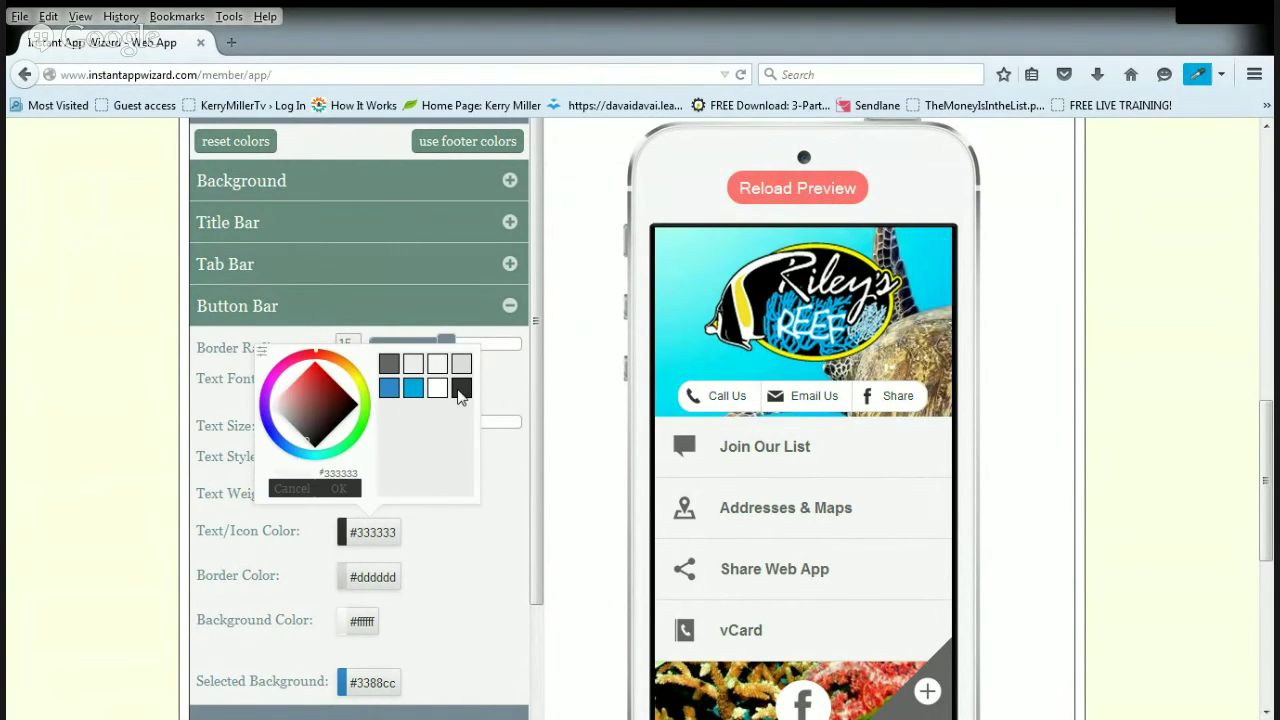
{"action": "left_click", "coordinate": [261, 352]}
{"action": "left_click_drag", "start_coordinate": [354, 442], "coordinate": [288, 440]}
{"action": "type", "text": "9090"}
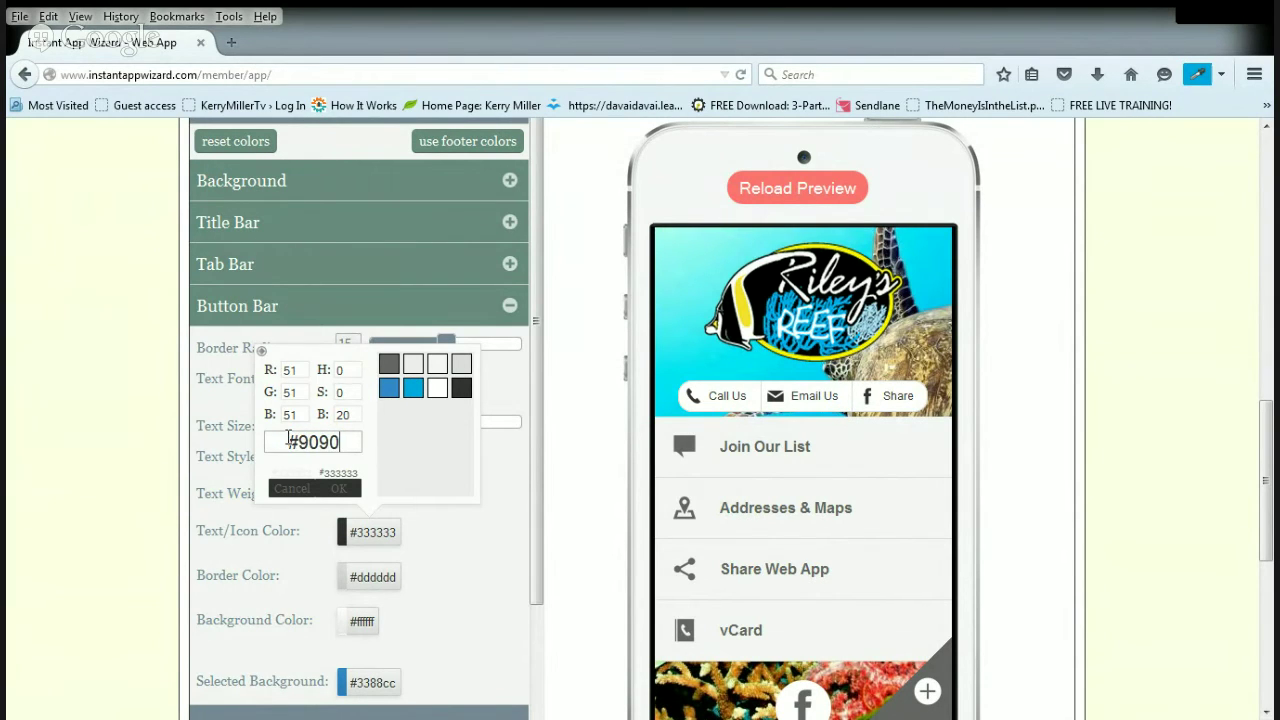
{"action": "key", "text": "BackSpace"}
{"action": "key", "text": "BackSpace"}
{"action": "key", "text": "BackSpace"}
{"action": "key", "text": "BackSpace"}
{"action": "type", "text": "000000"}
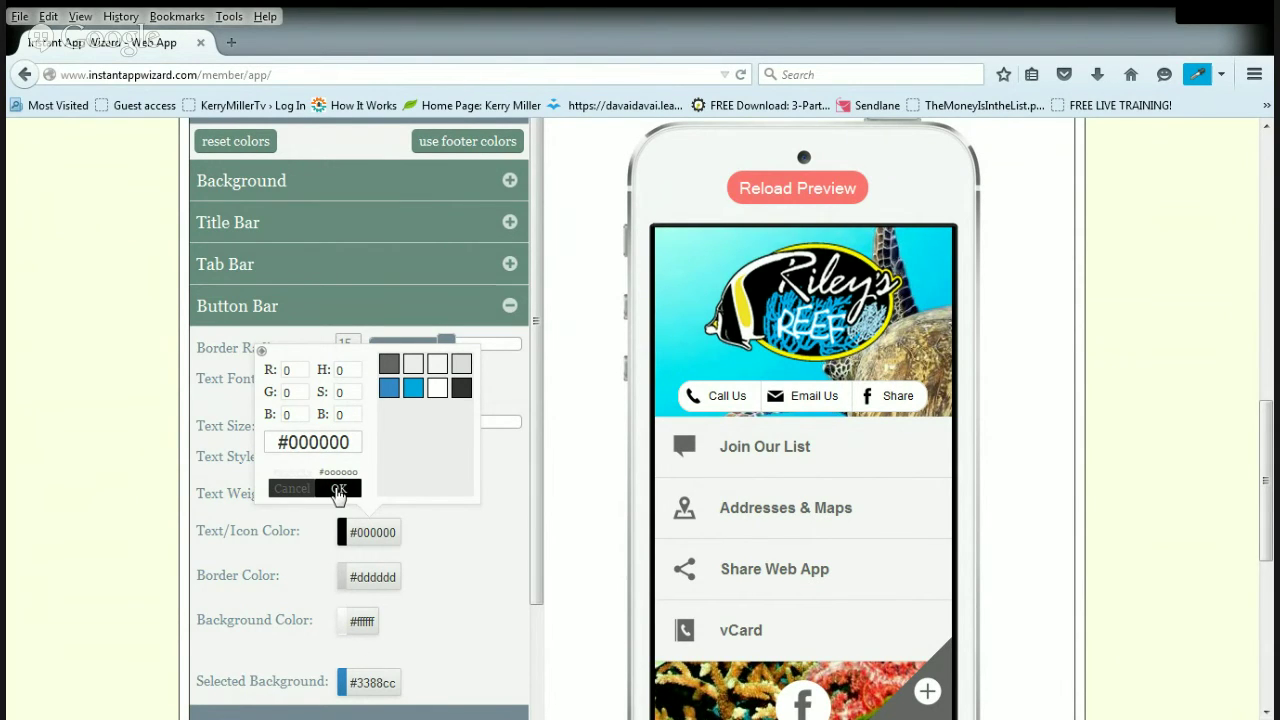
{"action": "left_click", "coordinate": [337, 490]}
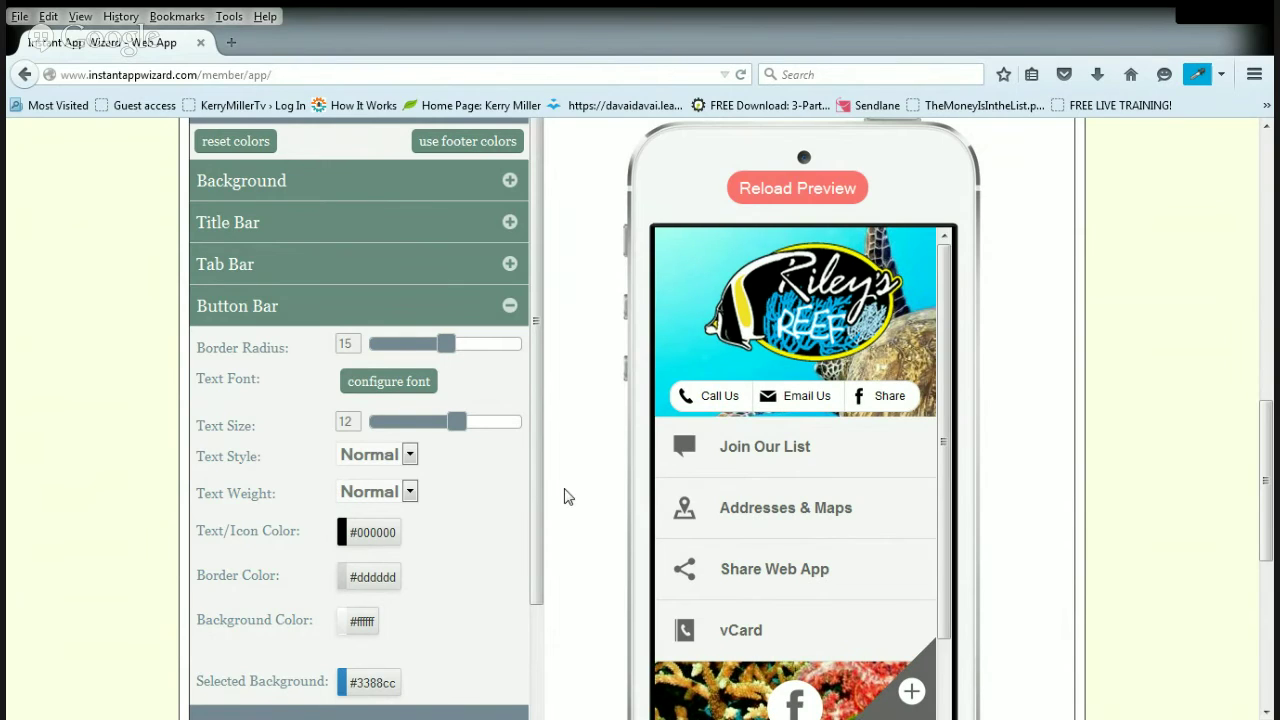
Sample the yellow of the logo's fish and apply it, #F6E22E, as the Button Bar border color.
{"action": "left_click", "coordinate": [361, 589]}
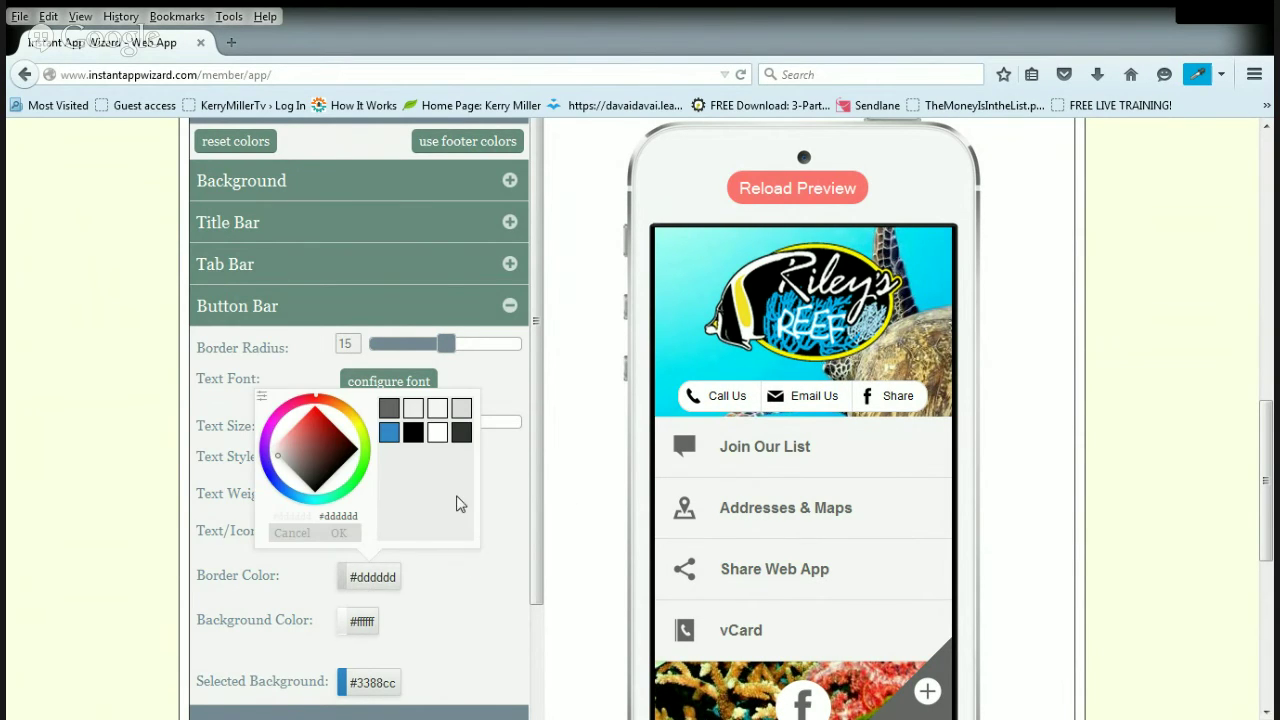
{"action": "left_click", "coordinate": [1199, 72]}
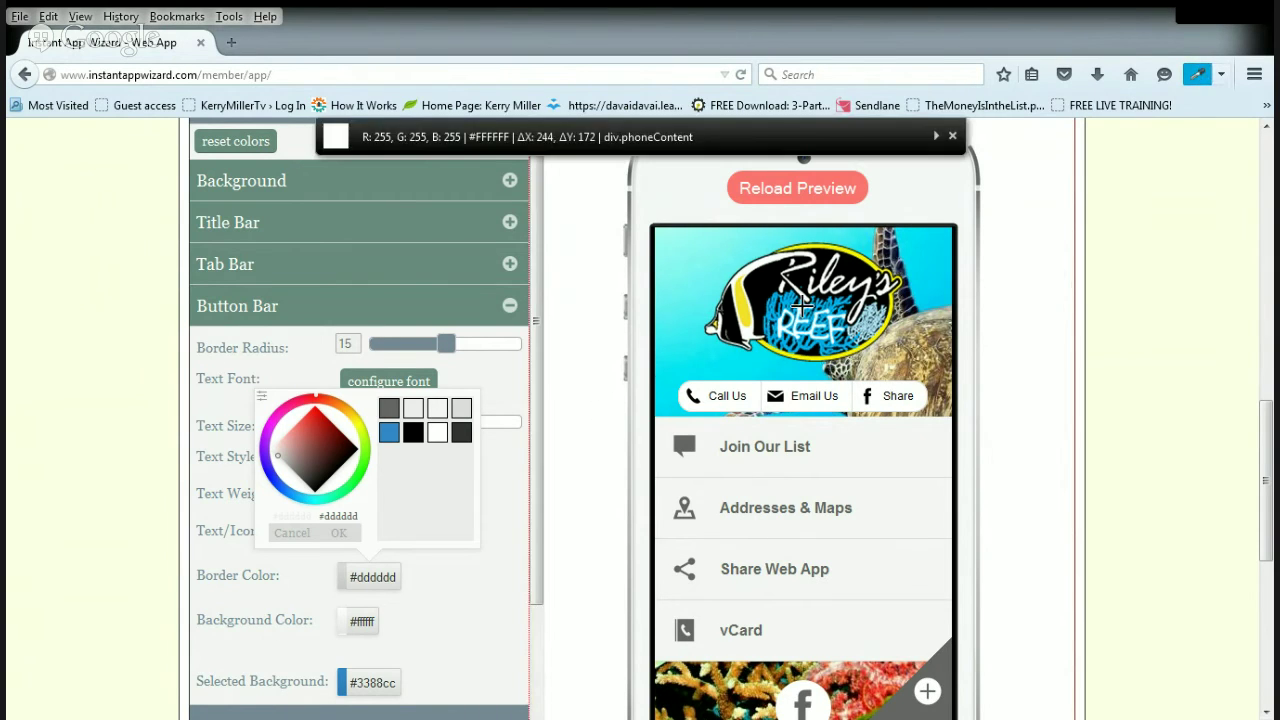
{"action": "left_click", "coordinate": [746, 315]}
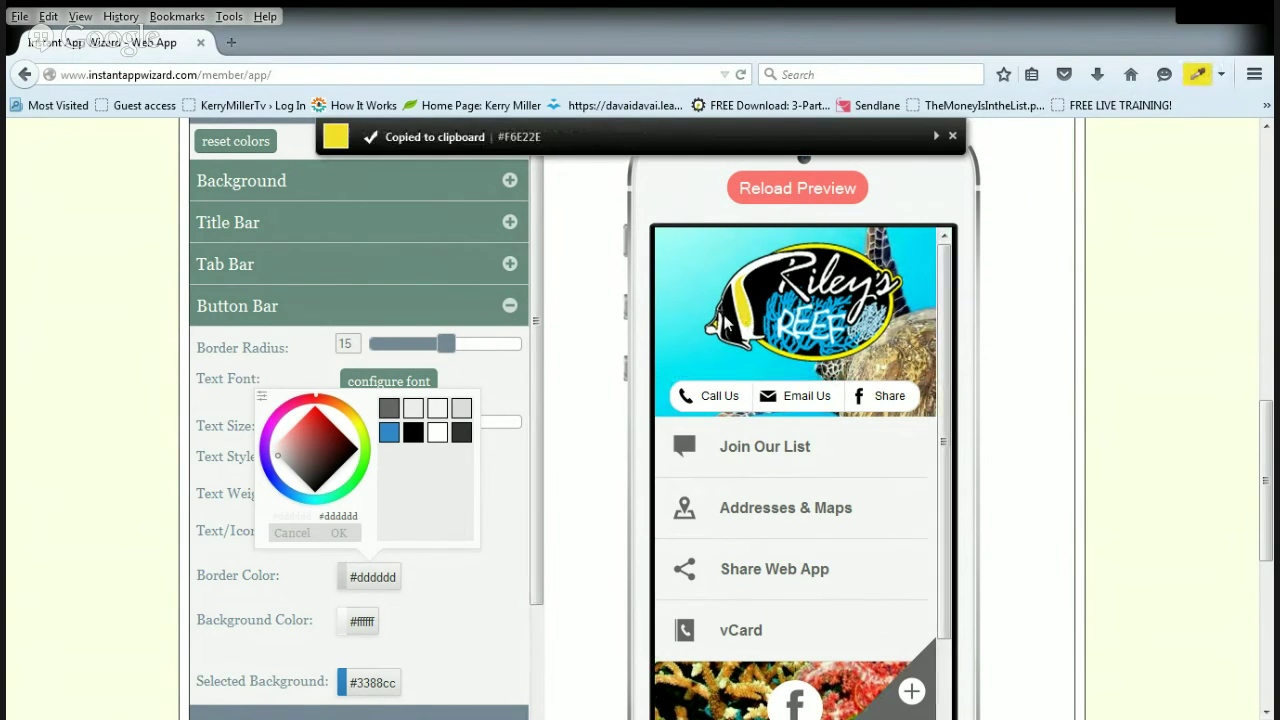
{"action": "left_click", "coordinate": [264, 401]}
{"action": "left_click_drag", "start_coordinate": [356, 488], "coordinate": [257, 493]}
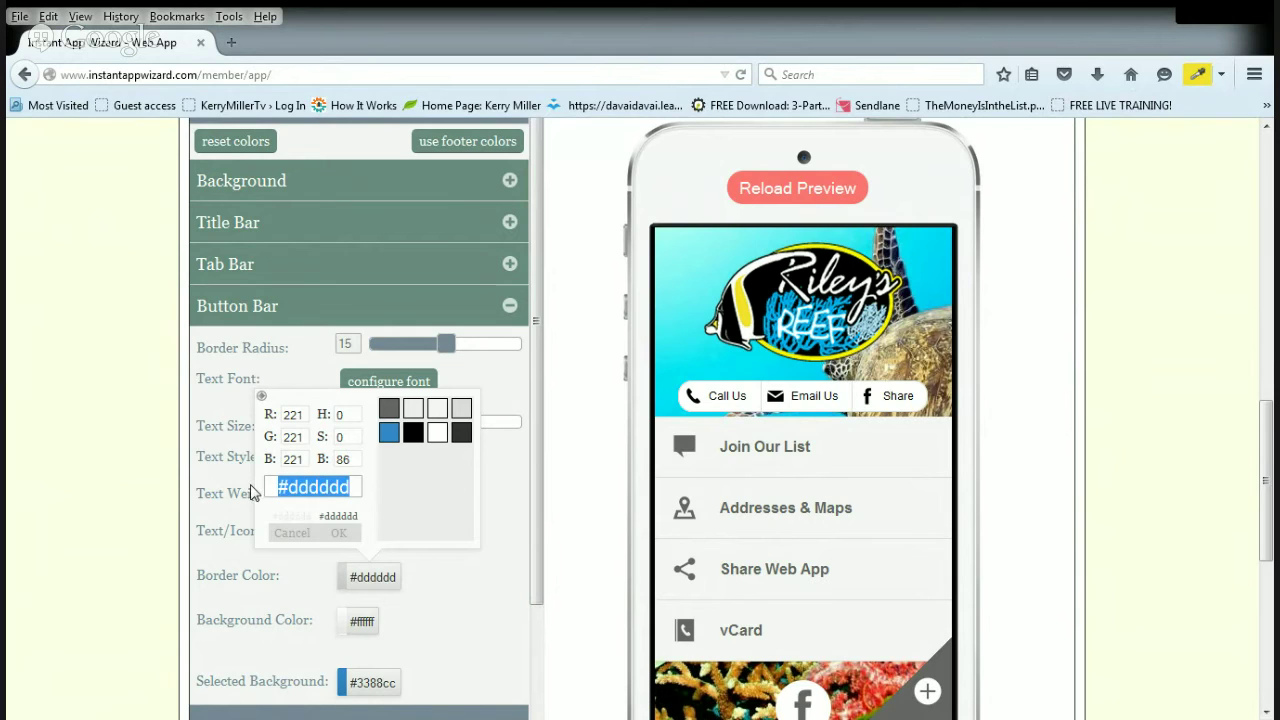
{"action": "key", "text": "ctrl+v"}
{"action": "left_click", "coordinate": [338, 532]}
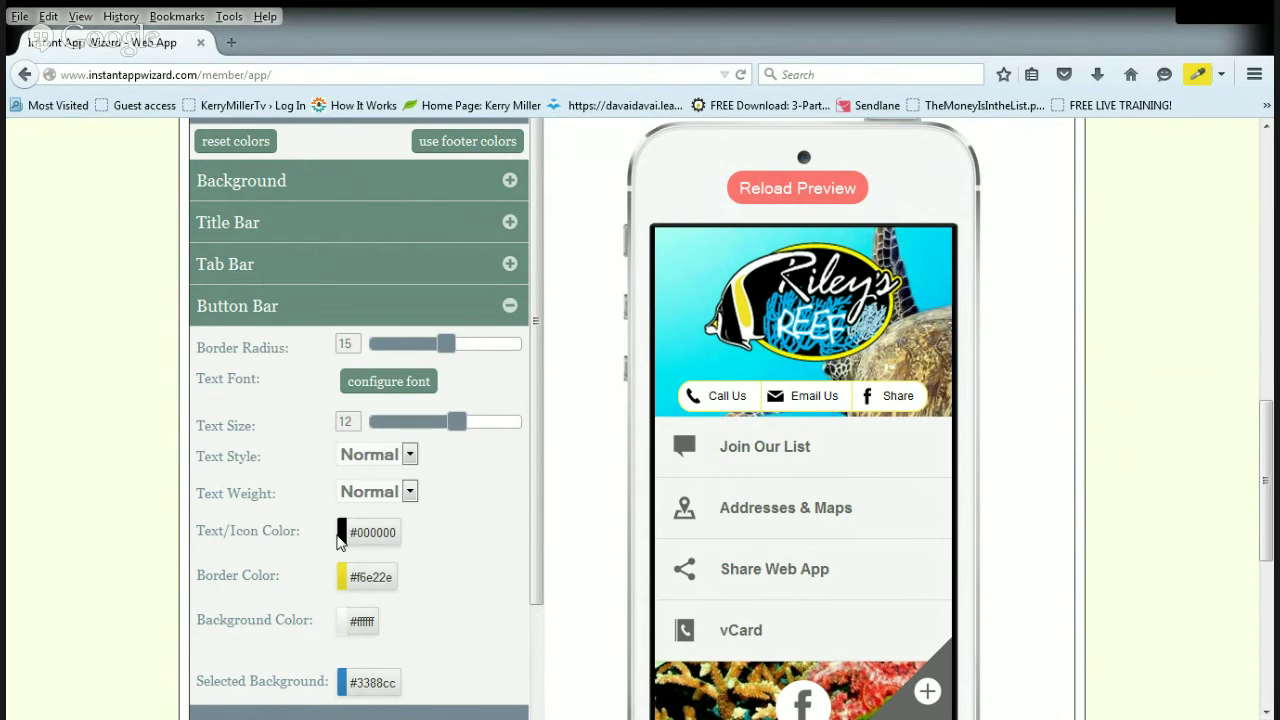
Try Italics as the Button Bar text style, then restore it to Normal.
{"action": "scroll", "coordinate": [527, 493], "scroll_direction": "down", "scroll_amount": 1}
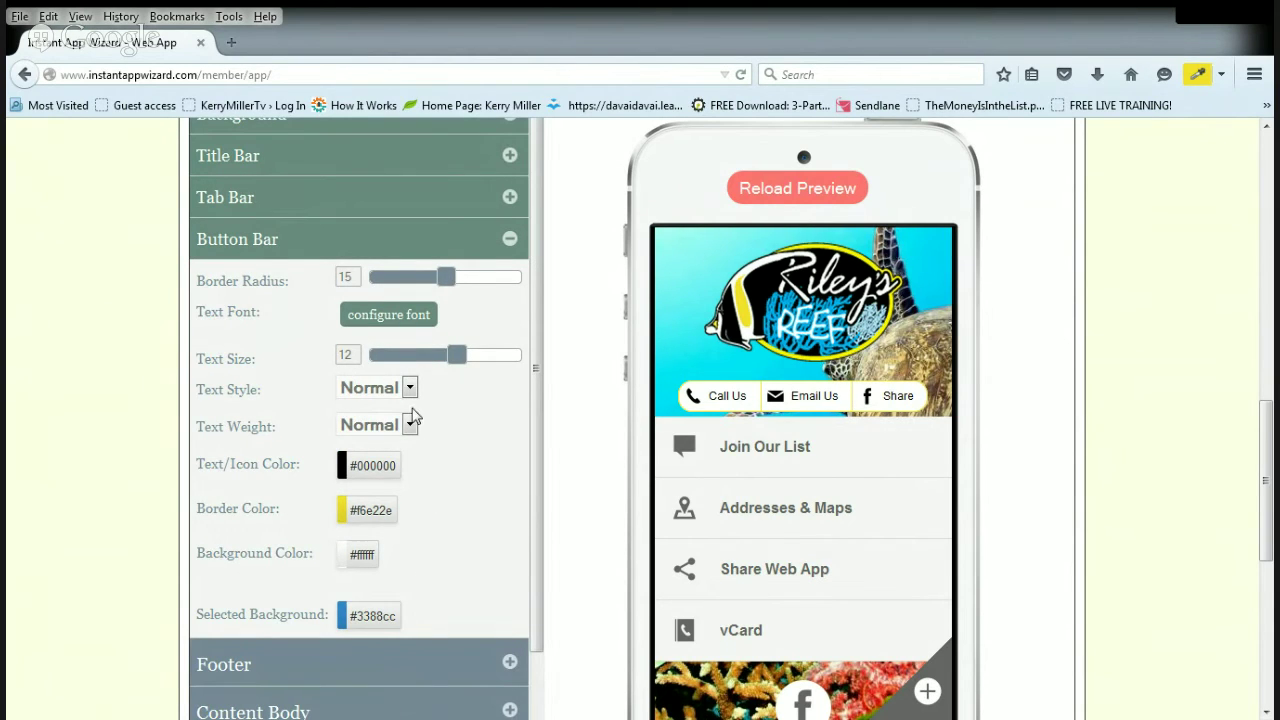
{"action": "left_click", "coordinate": [380, 466]}
{"action": "key", "text": "Up"}
{"action": "key", "text": "Down"}
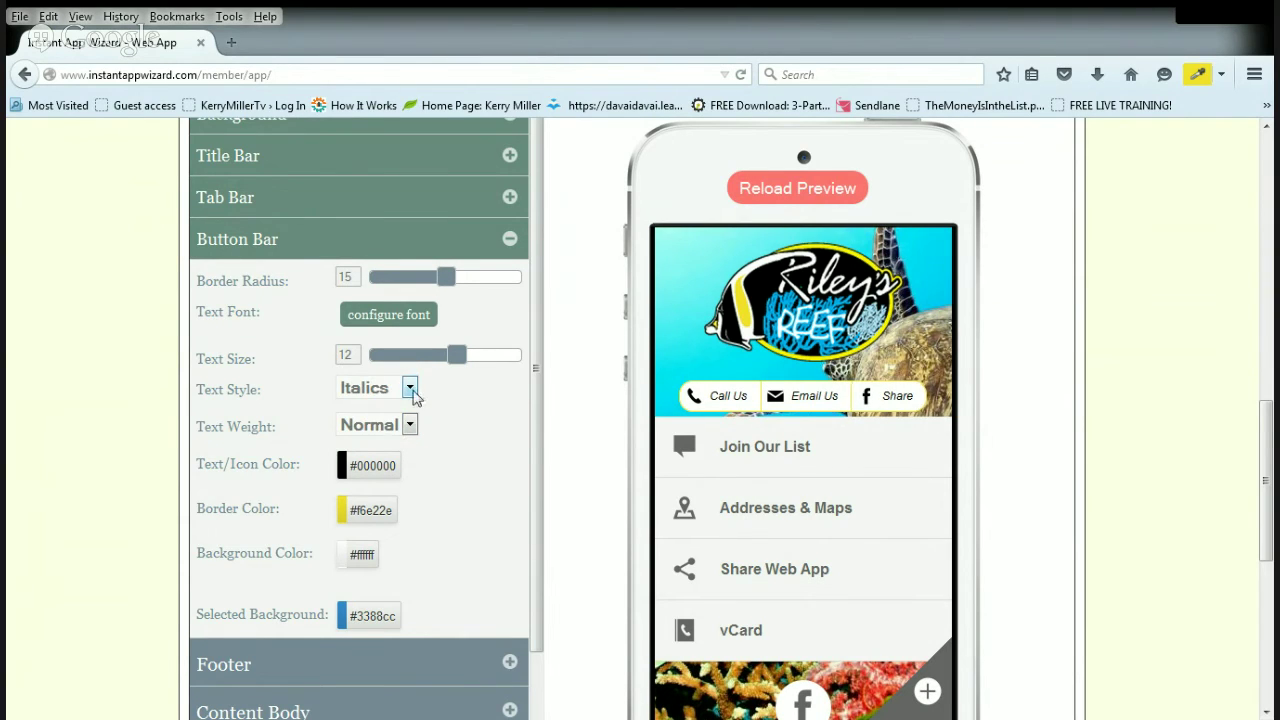
{"action": "key", "text": "Up"}
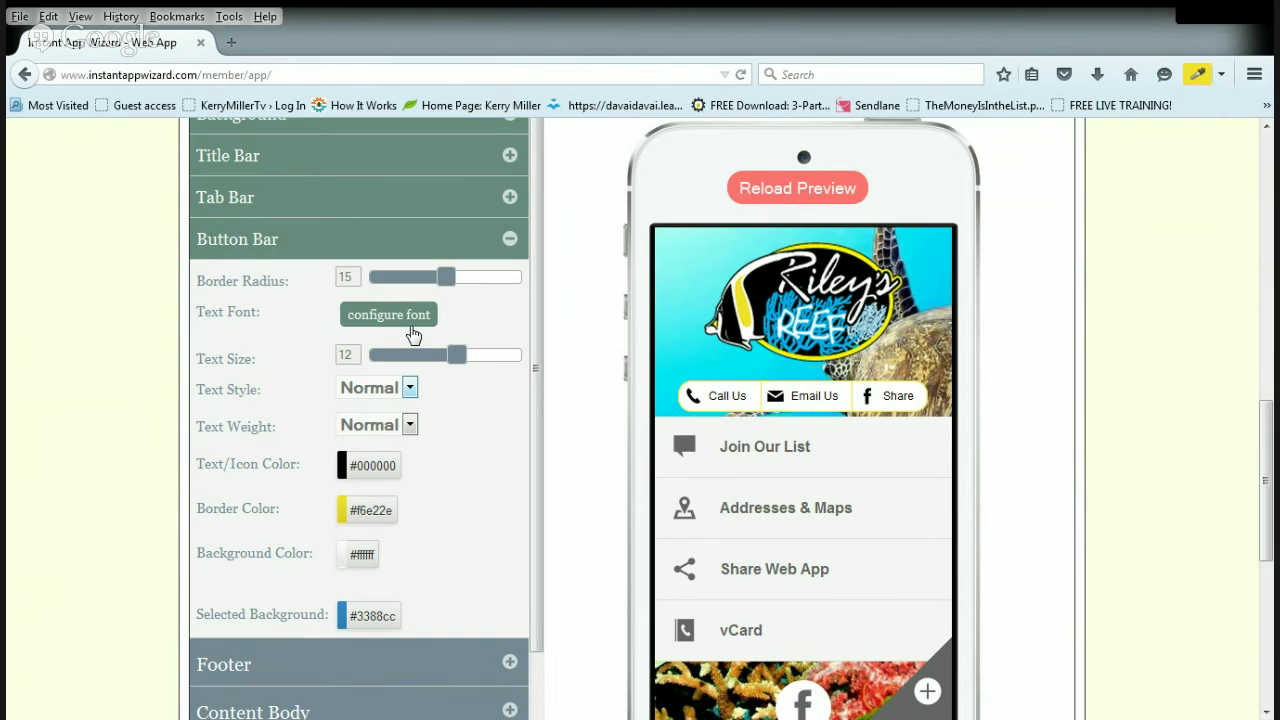
Sample the light blue of the logo's coral and apply it, #3EBFF2, as the Button Bar background color.
{"action": "left_click", "coordinate": [363, 556]}
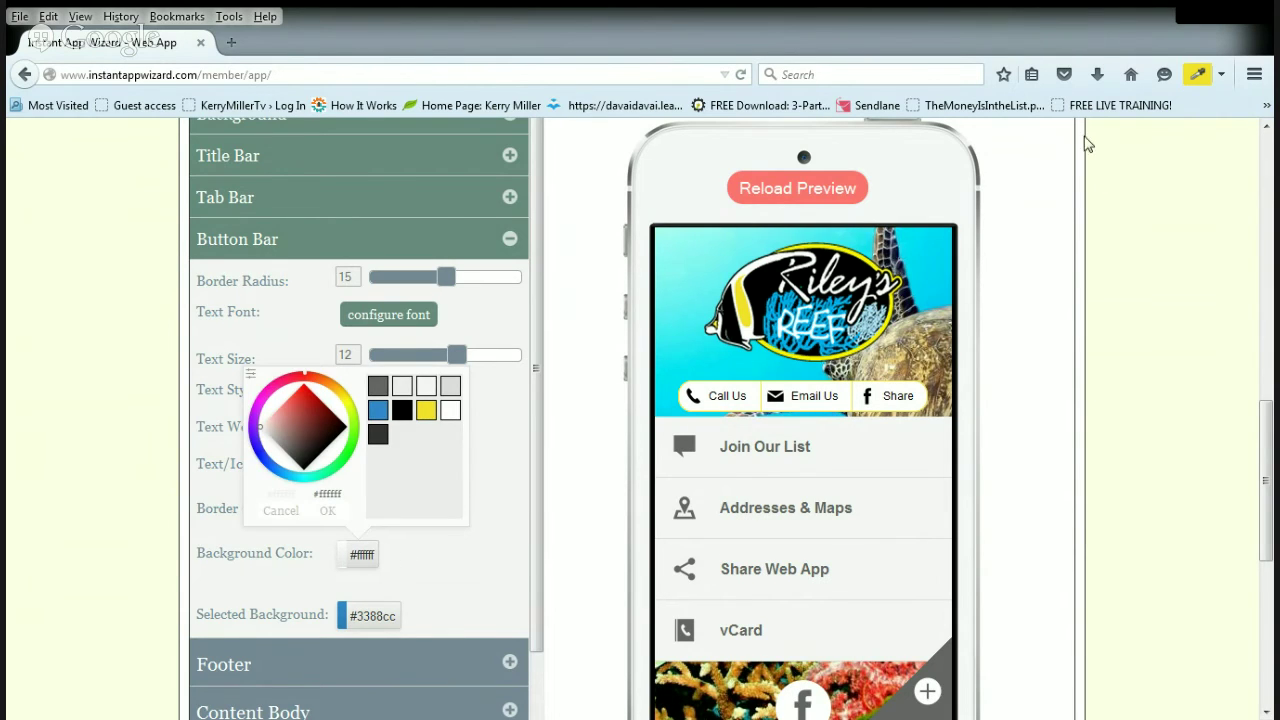
{"action": "left_click", "coordinate": [1196, 80]}
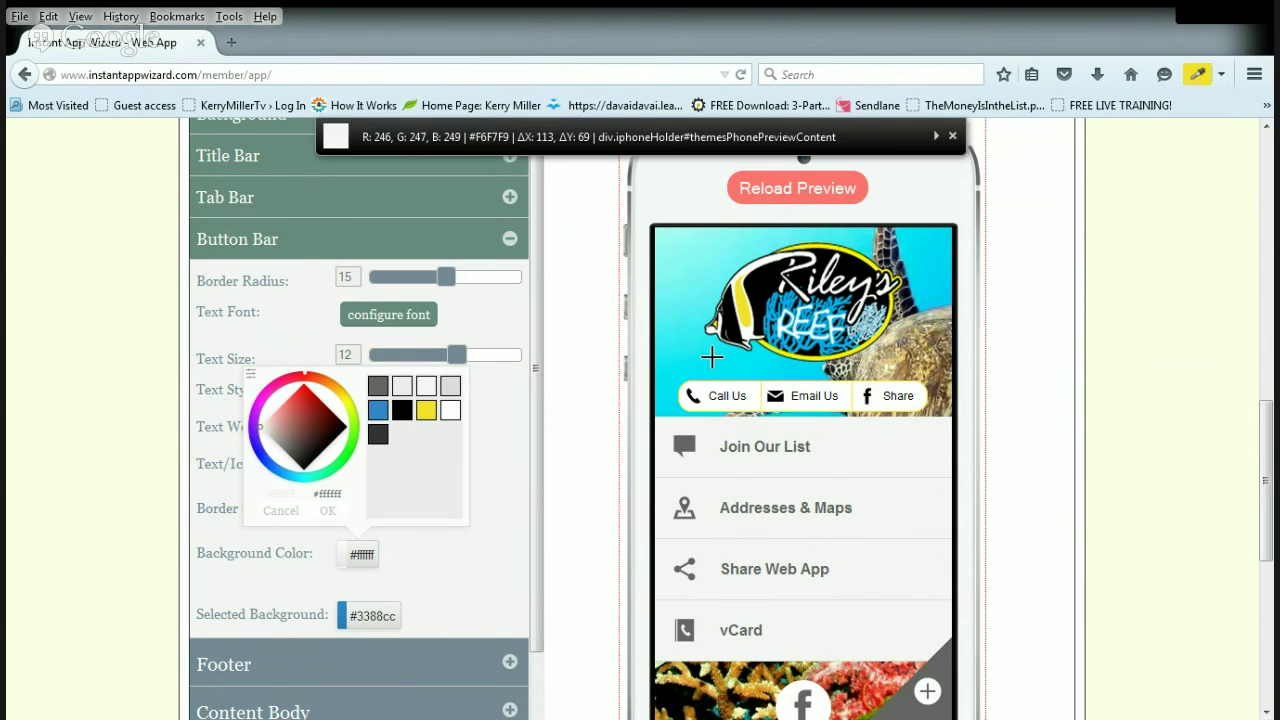
{"action": "left_click", "coordinate": [785, 308]}
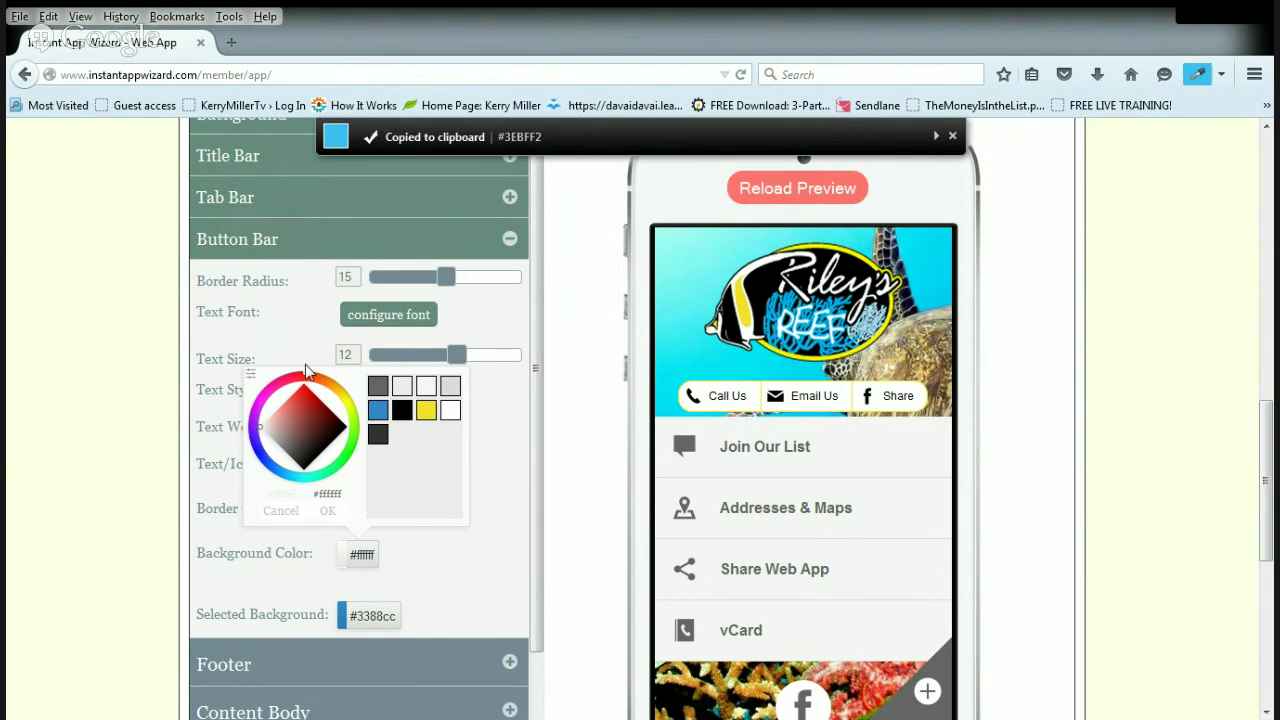
{"action": "left_click", "coordinate": [250, 373]}
{"action": "left_click_drag", "start_coordinate": [329, 463], "coordinate": [243, 464]}
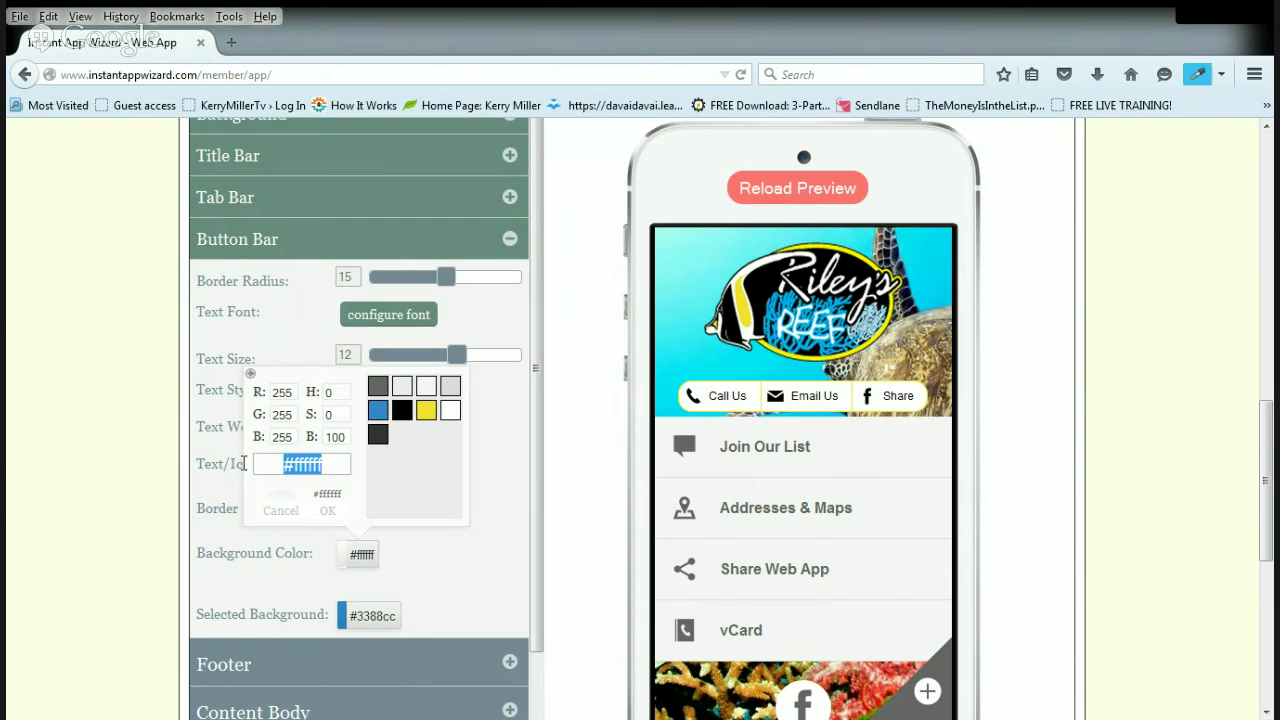
{"action": "key", "text": "ctrl+v"}
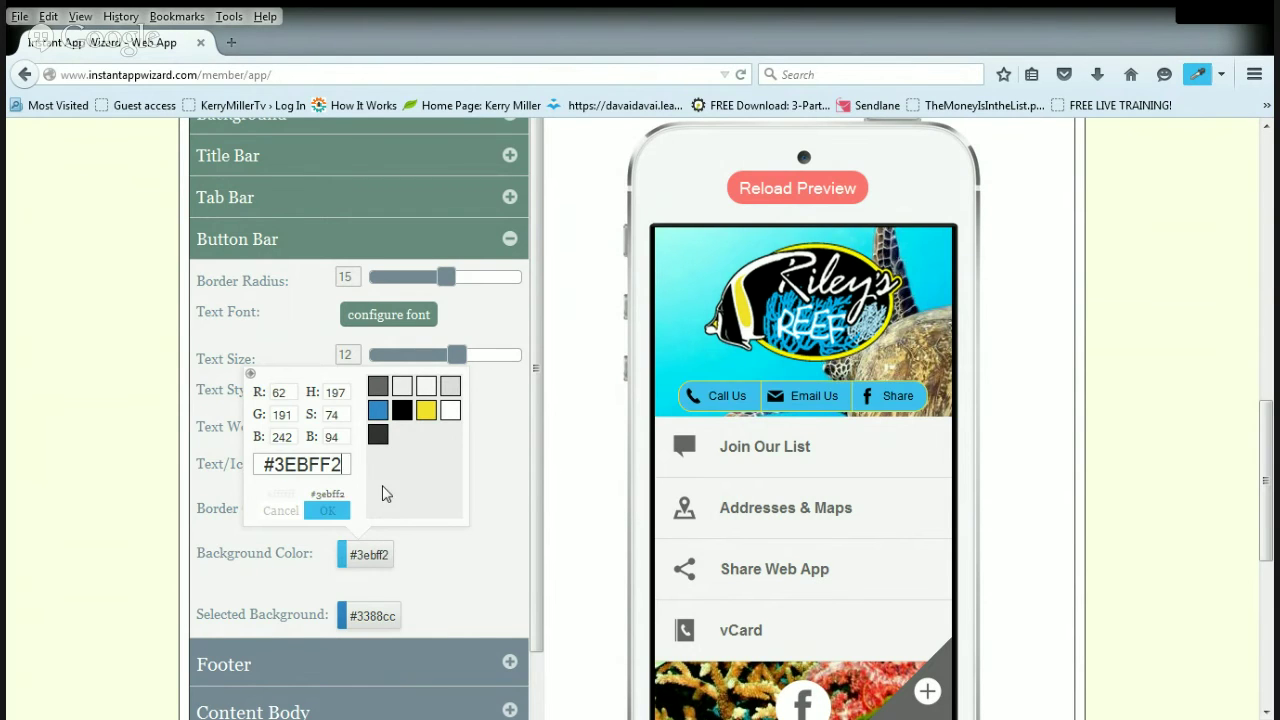
{"action": "left_click", "coordinate": [343, 517]}
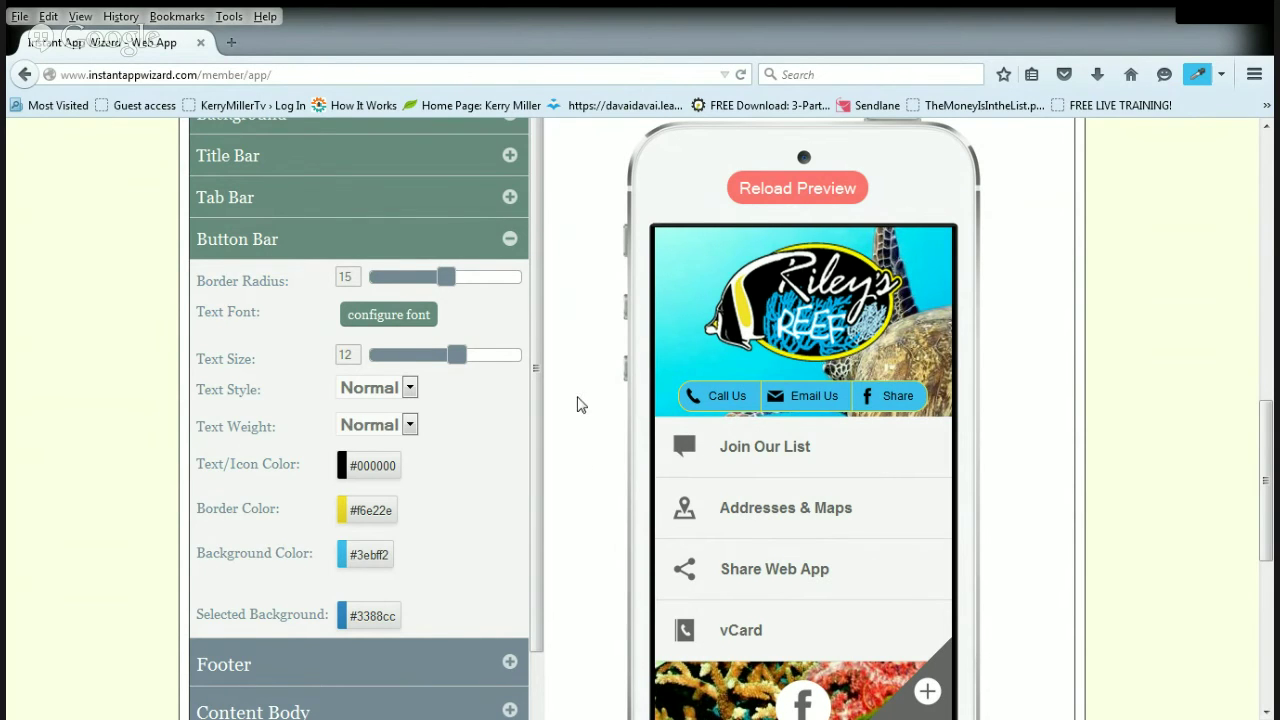
Save the header design changes and collapse the Button Bar settings.
{"action": "scroll", "coordinate": [578, 390], "scroll_direction": "down", "scroll_amount": 2}
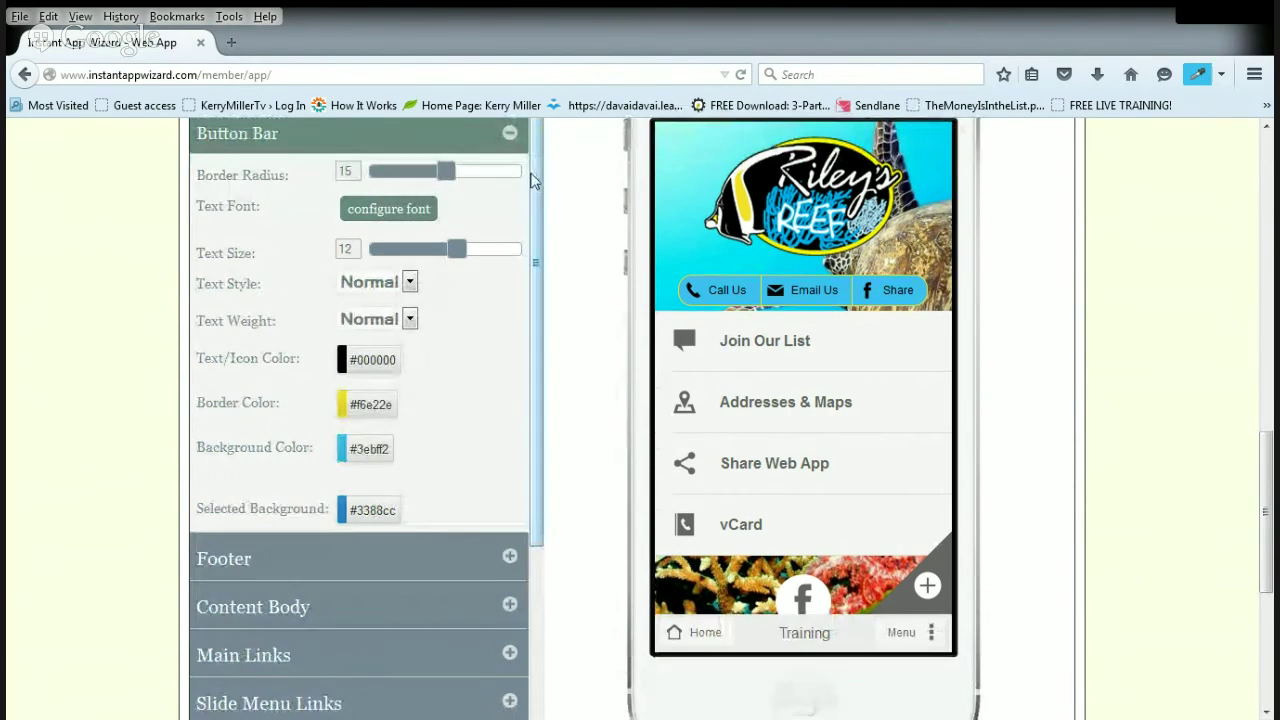
{"action": "scroll", "coordinate": [580, 363], "scroll_direction": "up", "scroll_amount": 2}
{"action": "scroll", "coordinate": [1040, 165], "scroll_direction": "up", "scroll_amount": 2}
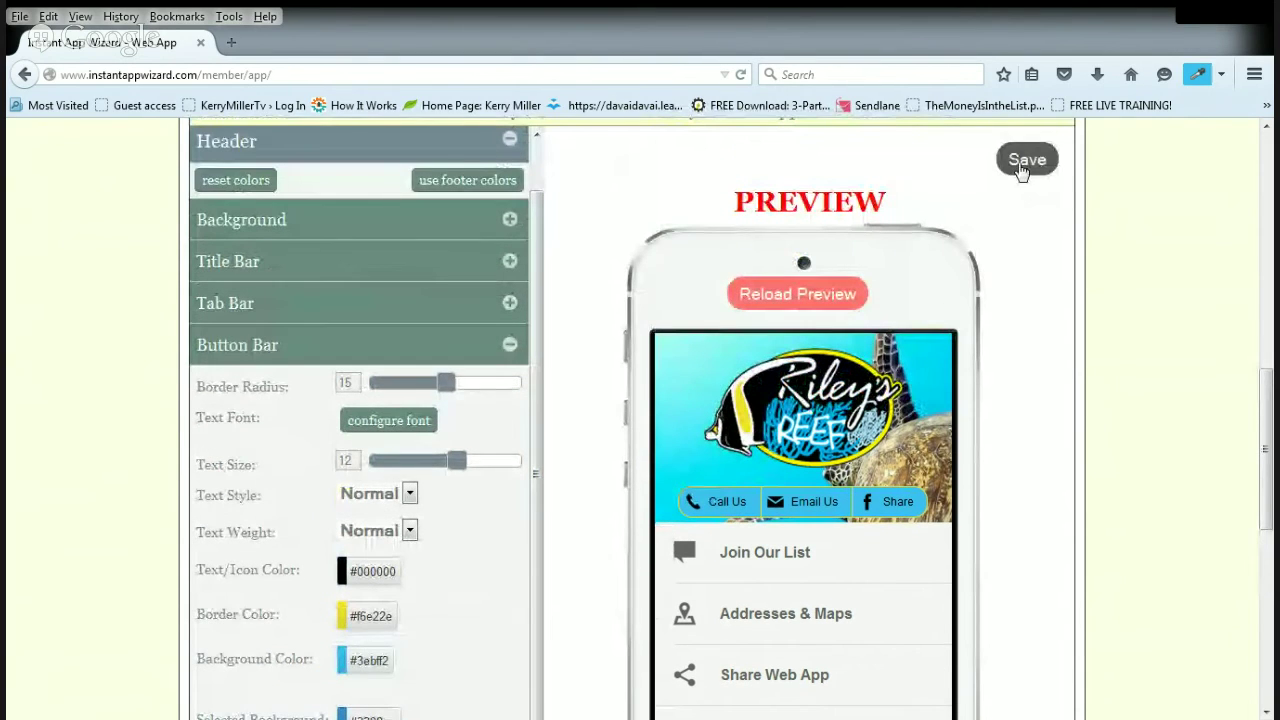
{"action": "left_click", "coordinate": [1022, 157]}
{"action": "left_click", "coordinate": [510, 344]}
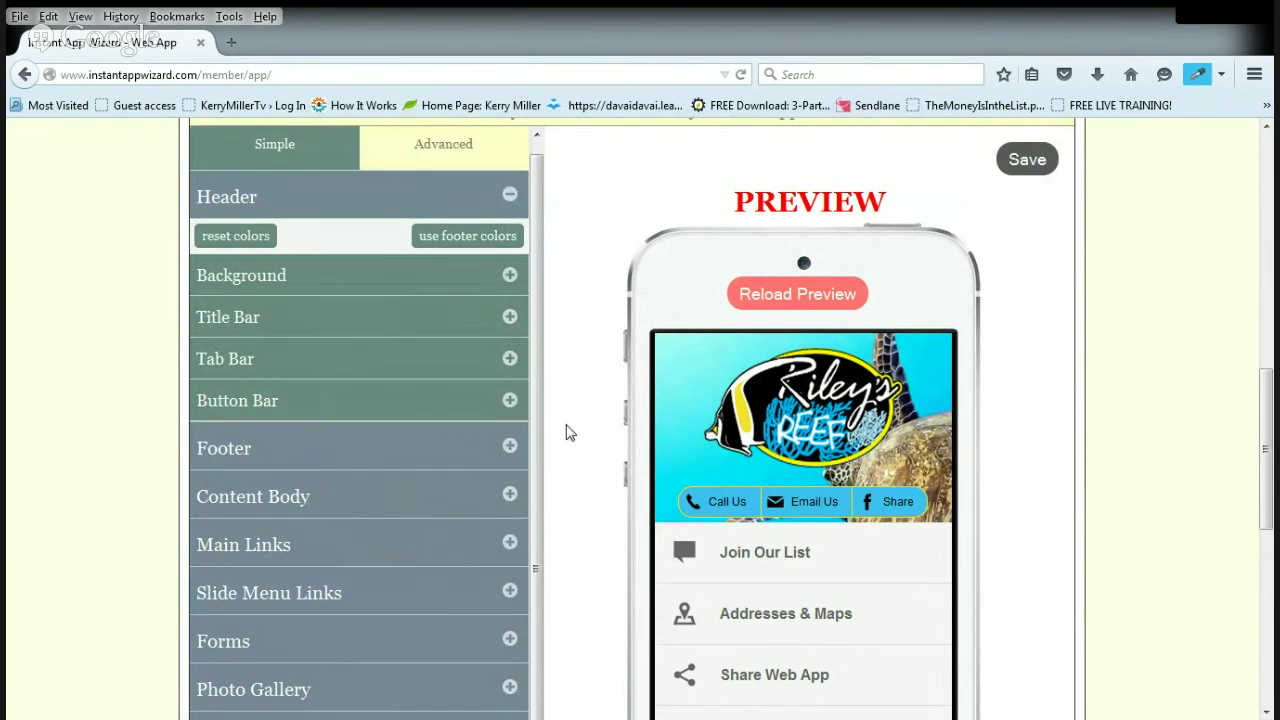
{"action": "scroll", "coordinate": [566, 432], "scroll_direction": "down", "scroll_amount": 5}
{"action": "scroll", "coordinate": [940, 470], "scroll_direction": "down", "scroll_amount": 2}
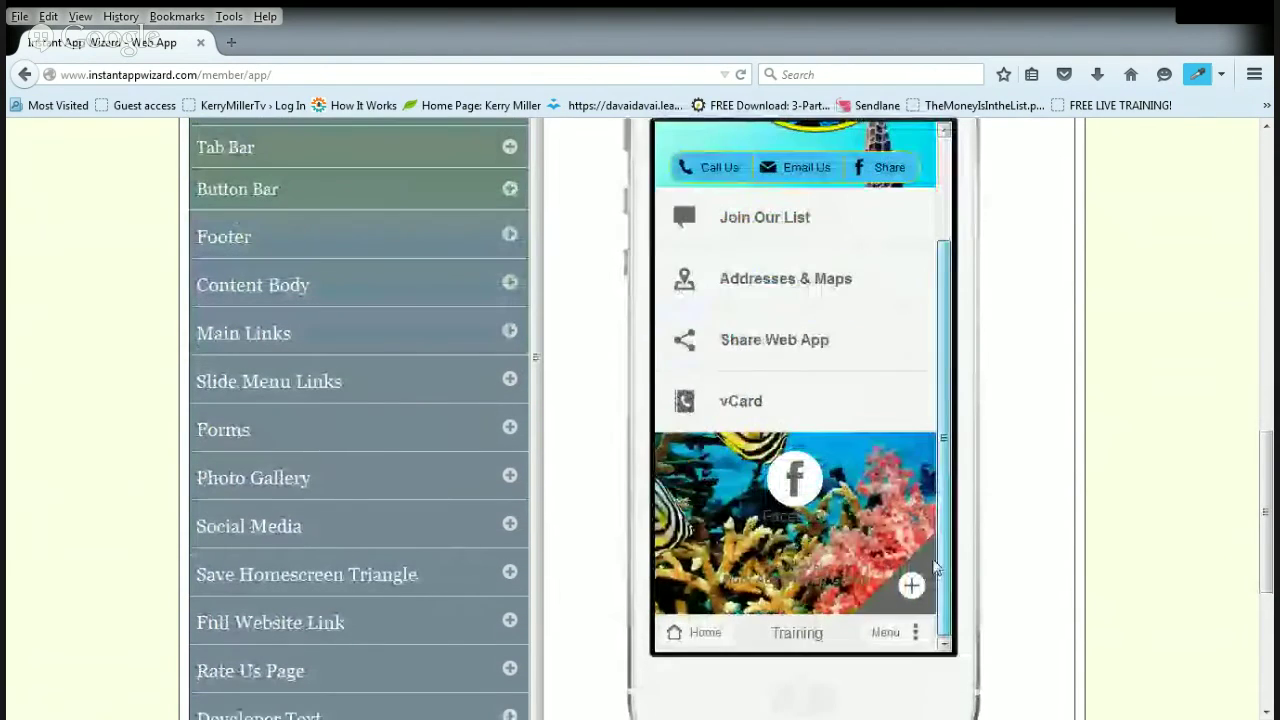
In the Footer styles, set the Tab Bar's text/icon color to black, #000000.
{"action": "left_click", "coordinate": [513, 238]}
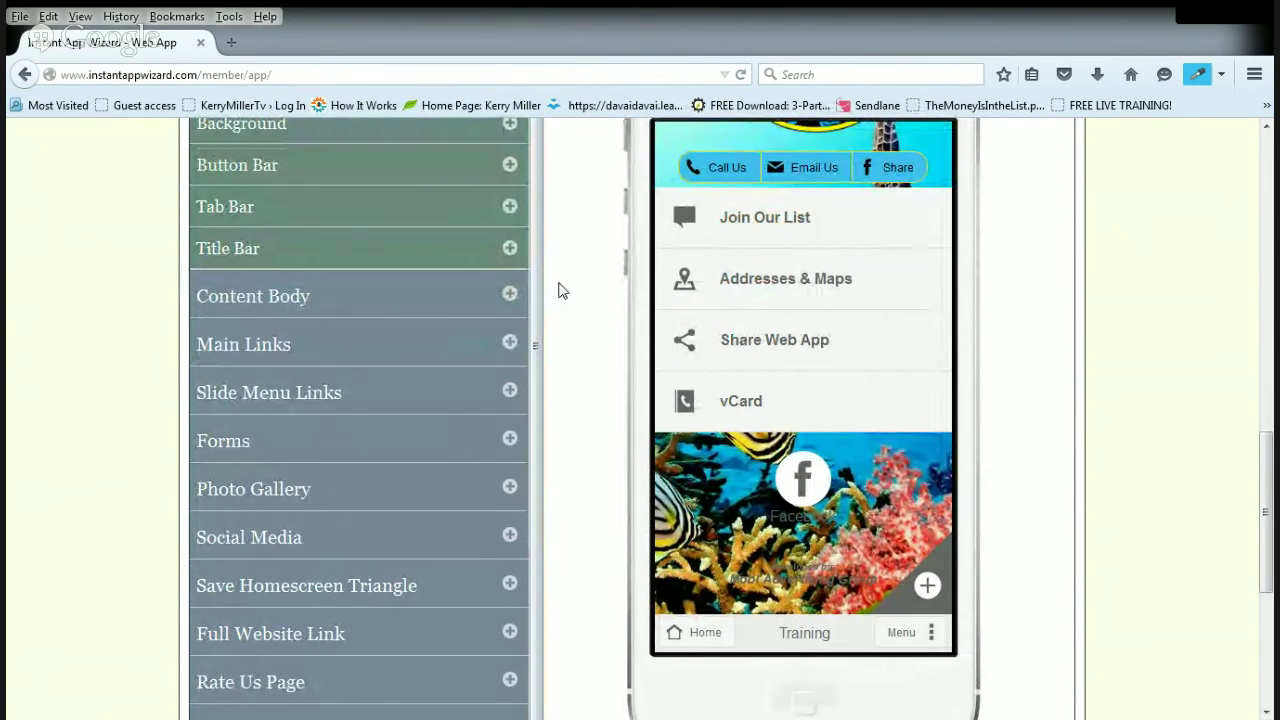
{"action": "scroll", "coordinate": [553, 315], "scroll_direction": "up", "scroll_amount": 2}
{"action": "scroll", "coordinate": [580, 372], "scroll_direction": "down", "scroll_amount": 2}
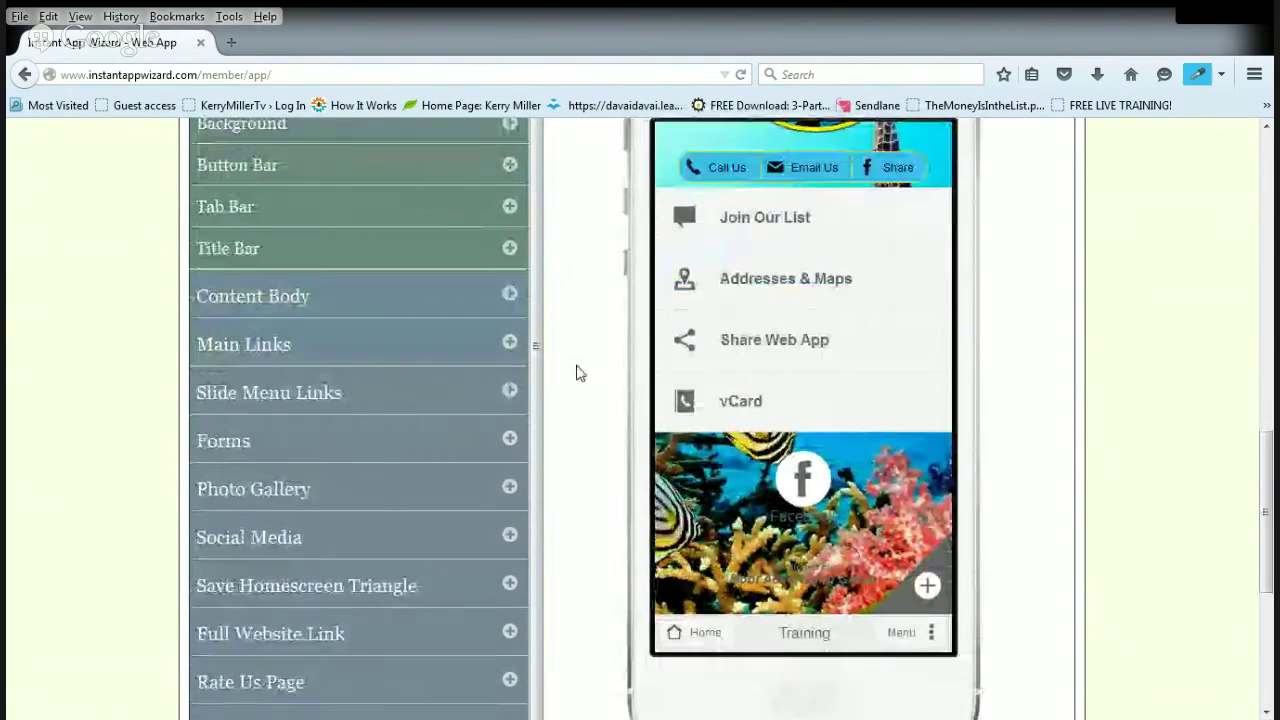
{"action": "left_click", "coordinate": [510, 206]}
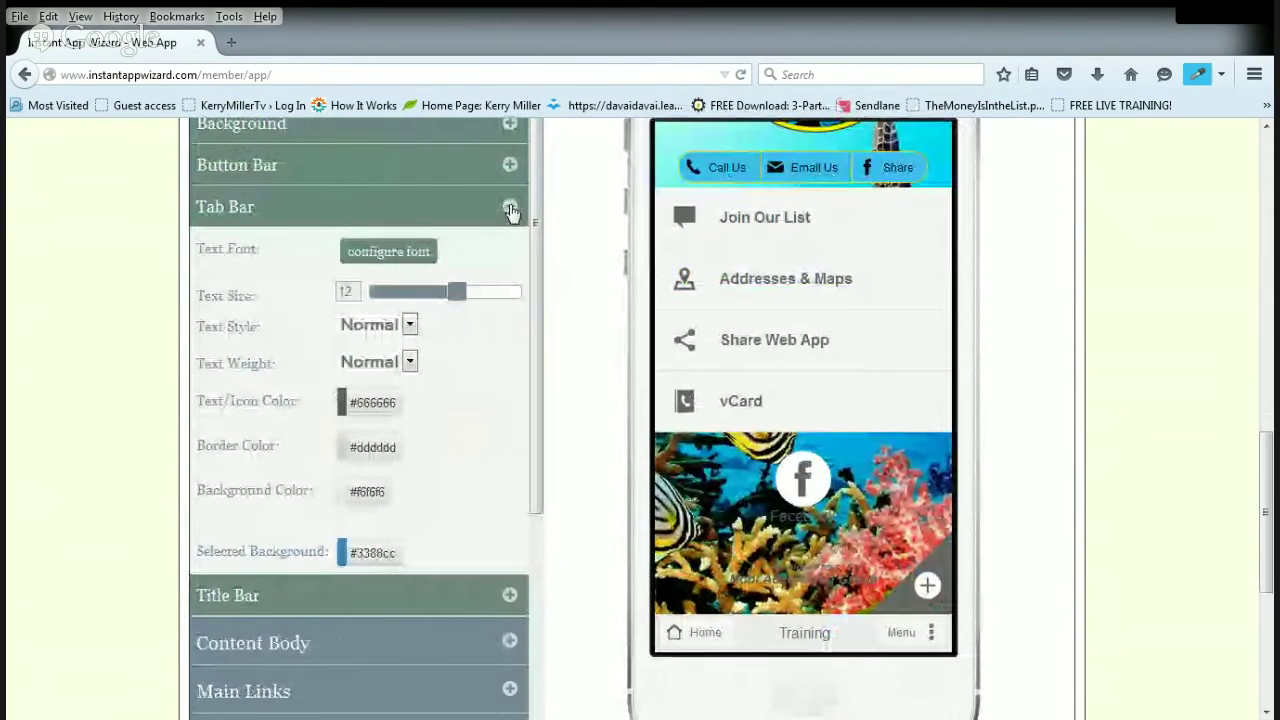
{"action": "left_click", "coordinate": [372, 404]}
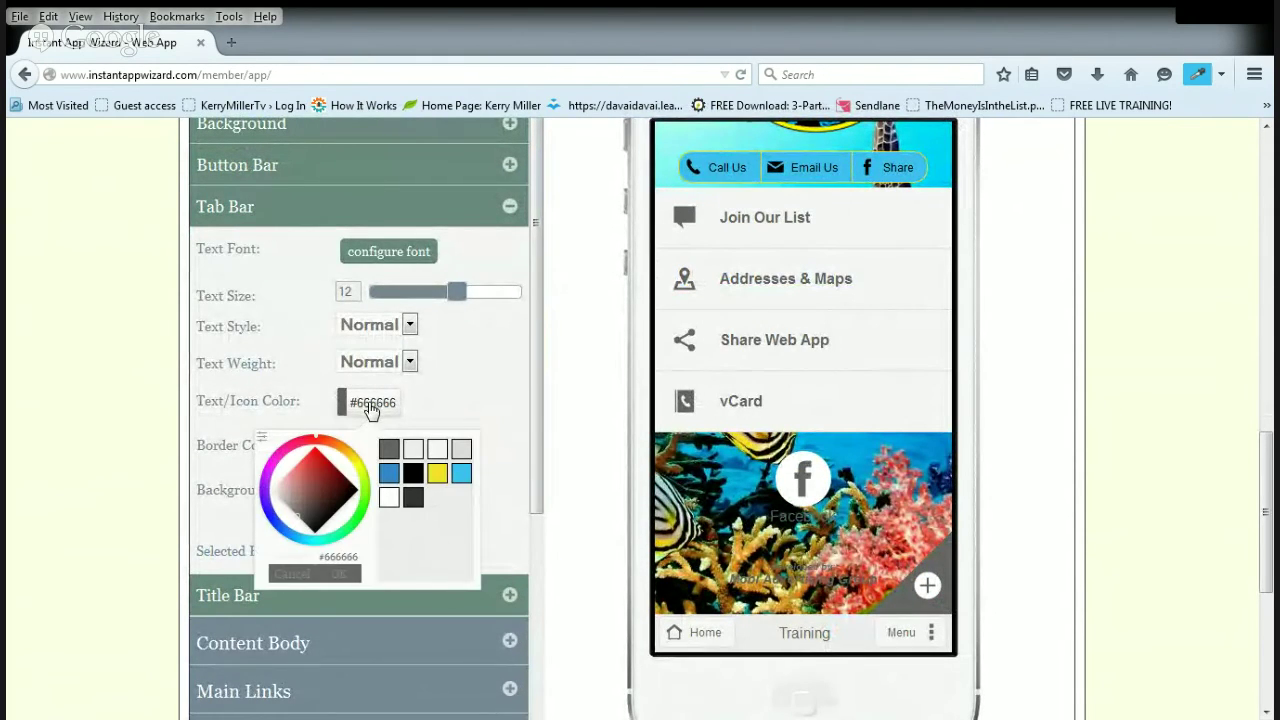
{"action": "left_click", "coordinate": [413, 474]}
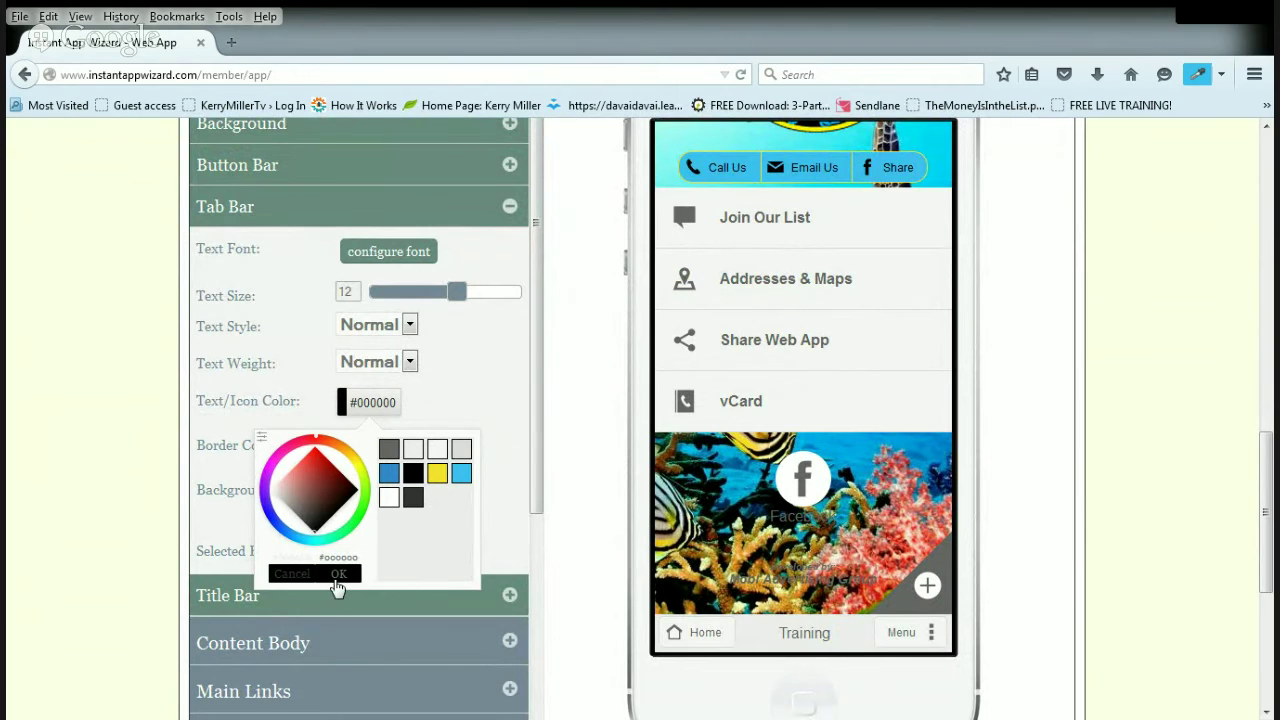
{"action": "left_click", "coordinate": [338, 575]}
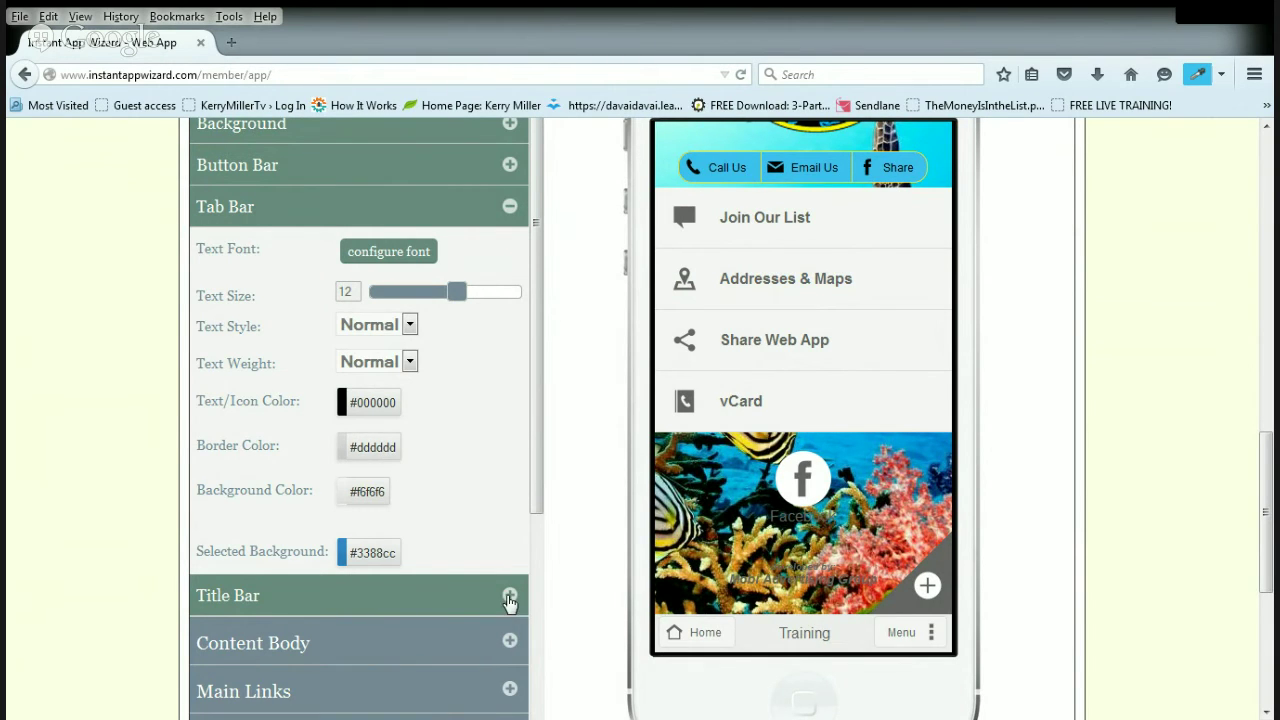
In the web app's Footer section, set Show Title Bar On to None (hidden) and save the footer.
{"action": "scroll", "coordinate": [617, 503], "scroll_direction": "up", "scroll_amount": 7}
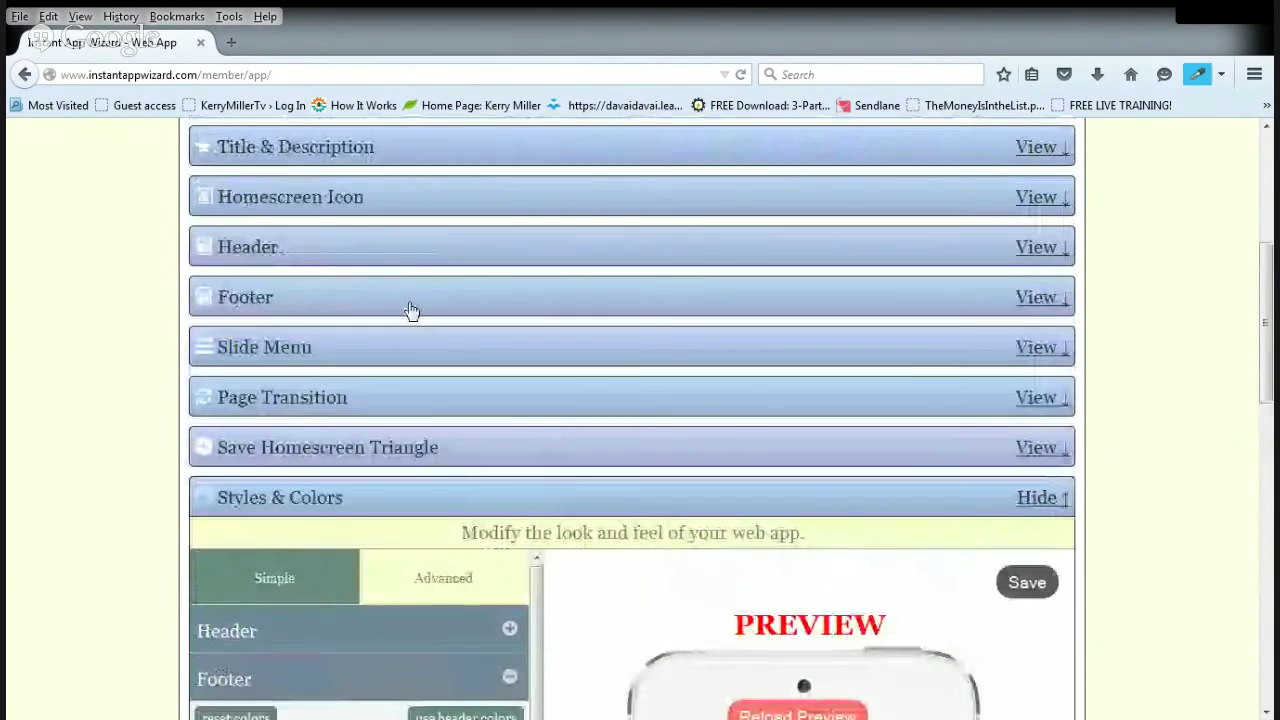
{"action": "left_click", "coordinate": [391, 303]}
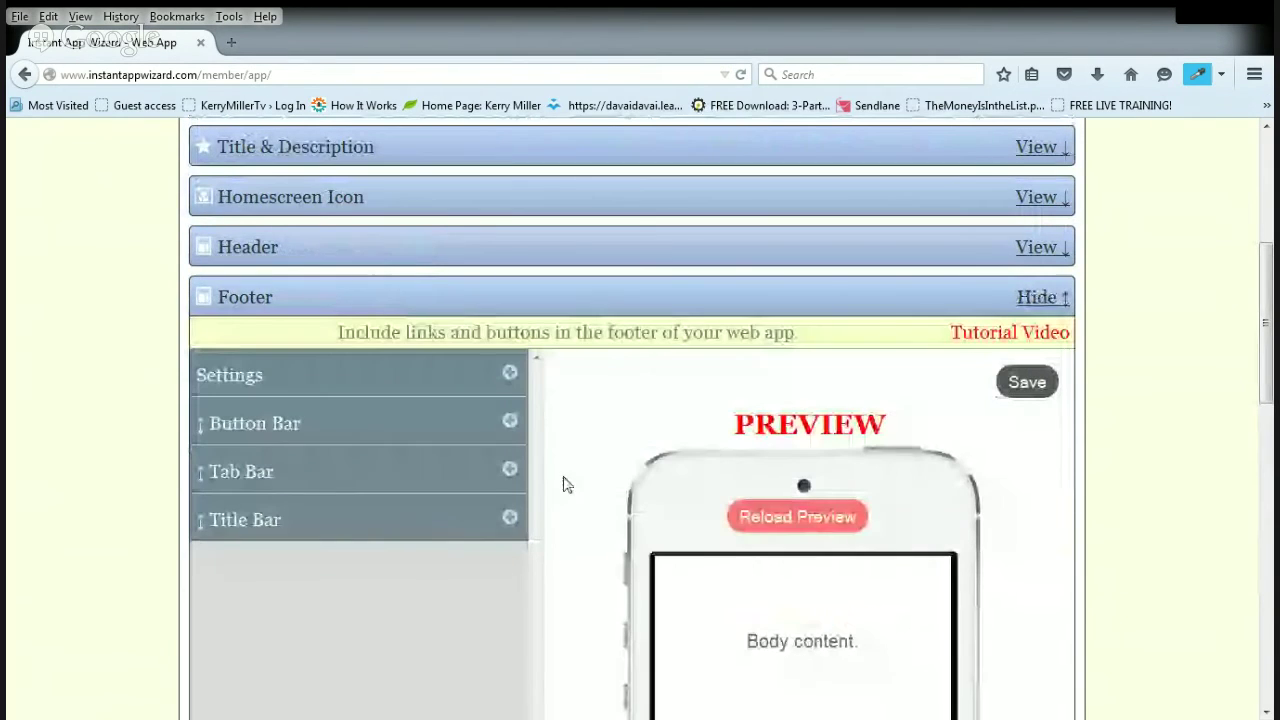
{"action": "left_click", "coordinate": [510, 518]}
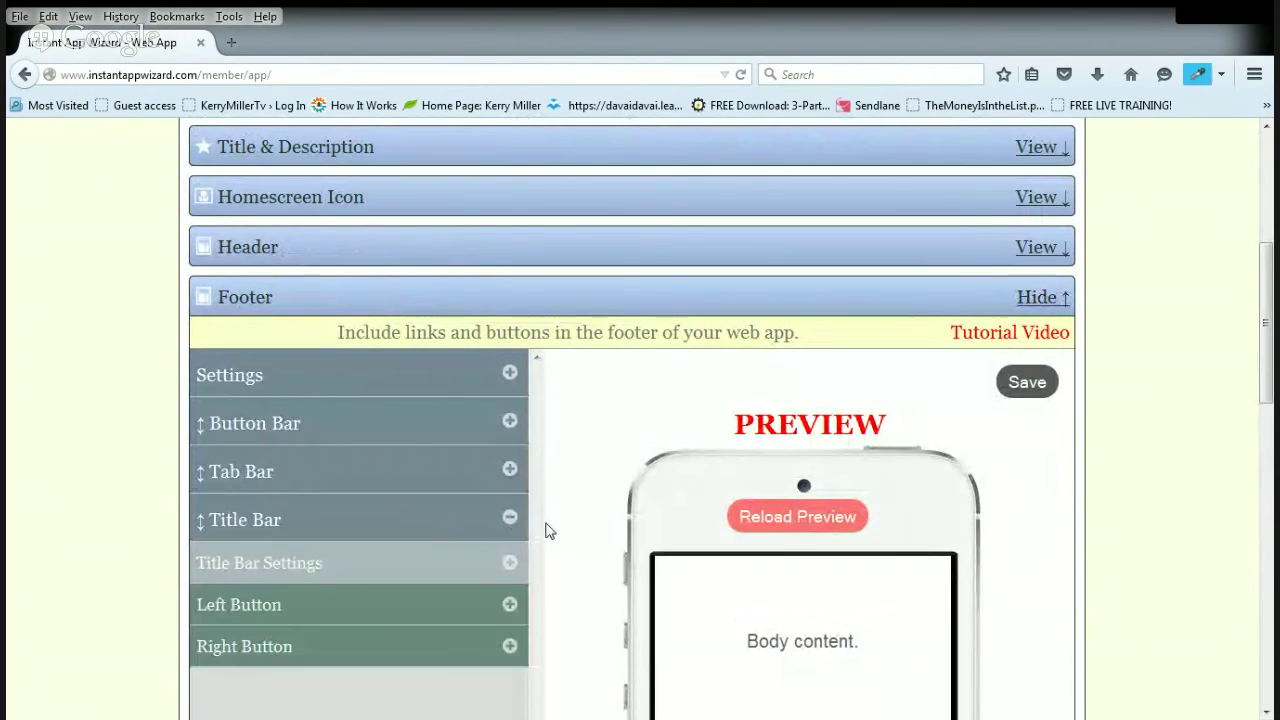
{"action": "left_click", "coordinate": [510, 563]}
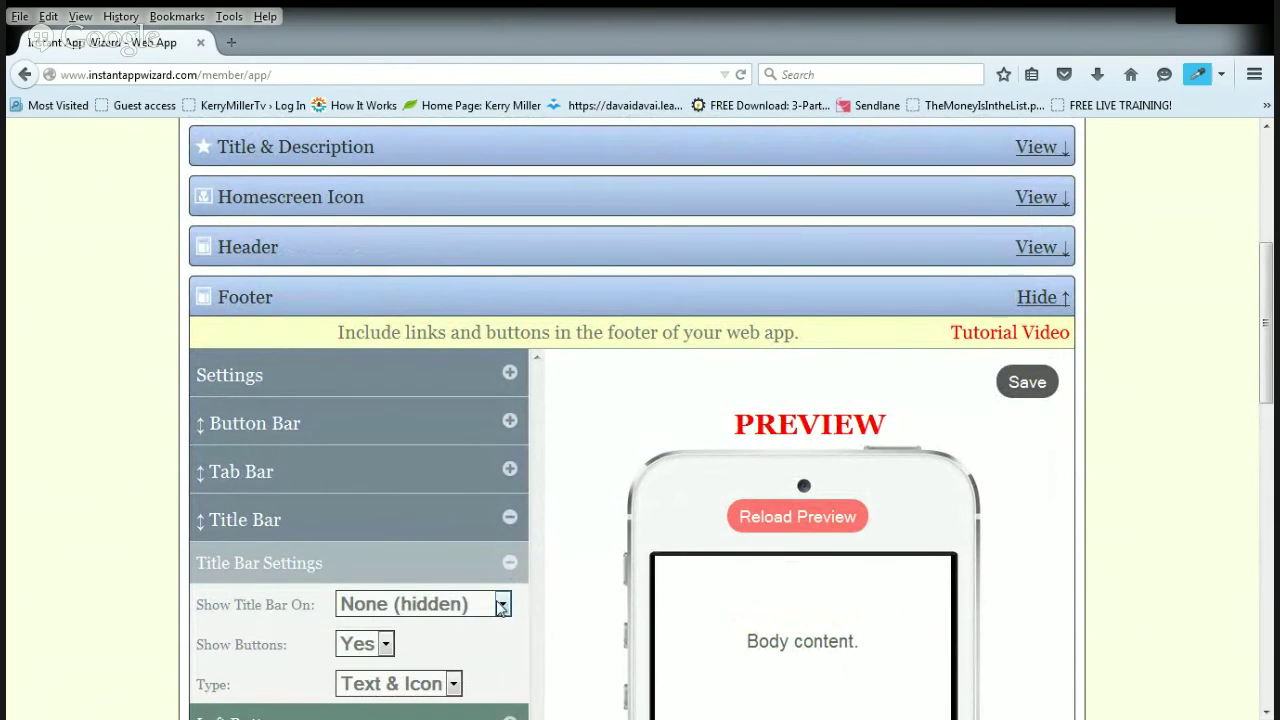
{"action": "left_click", "coordinate": [1030, 385]}
{"action": "scroll", "coordinate": [600, 450], "scroll_direction": "down", "scroll_amount": 3}
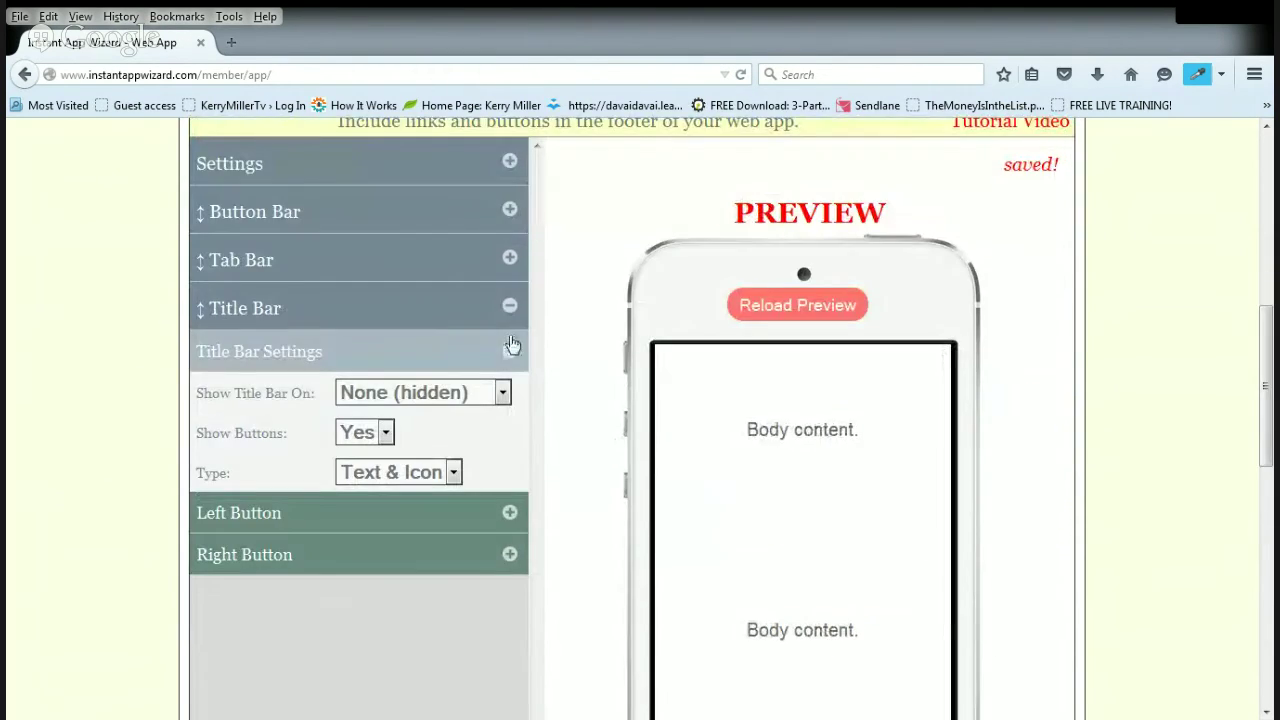
Enable the Tab Bar in the footer, save the change and reload the footer preview.
{"action": "left_click", "coordinate": [510, 260]}
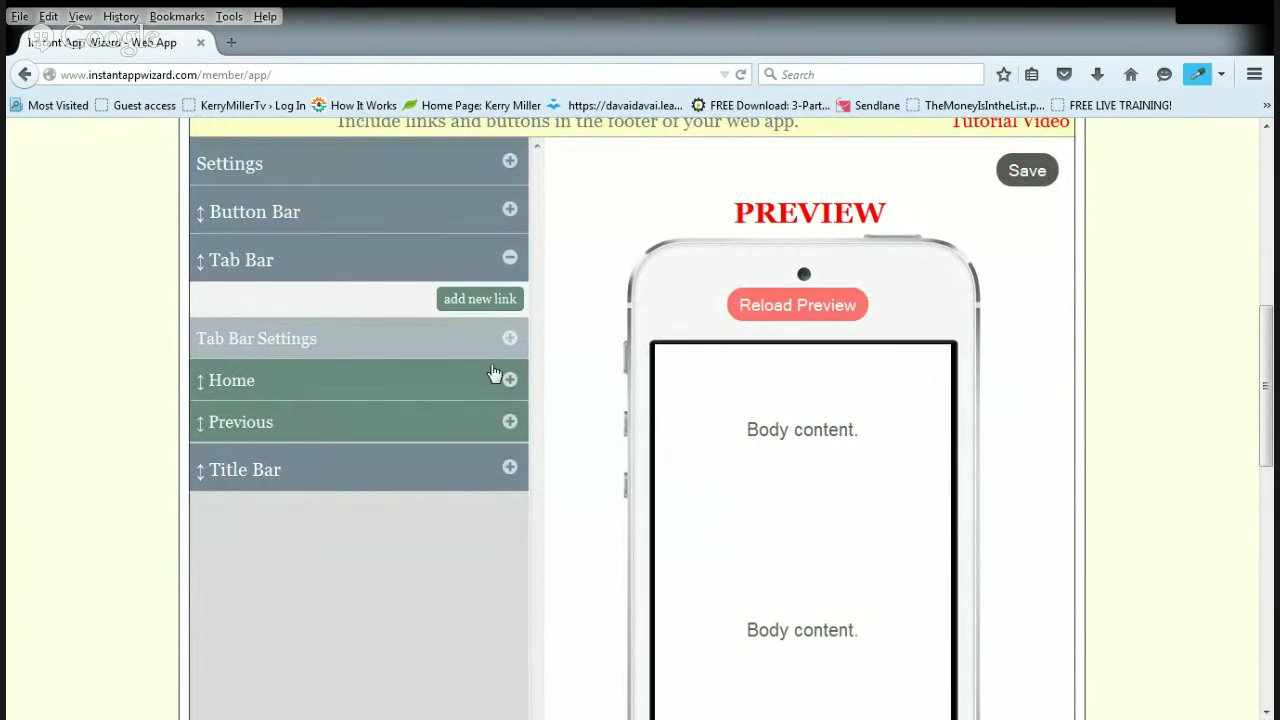
{"action": "left_click", "coordinate": [1025, 168]}
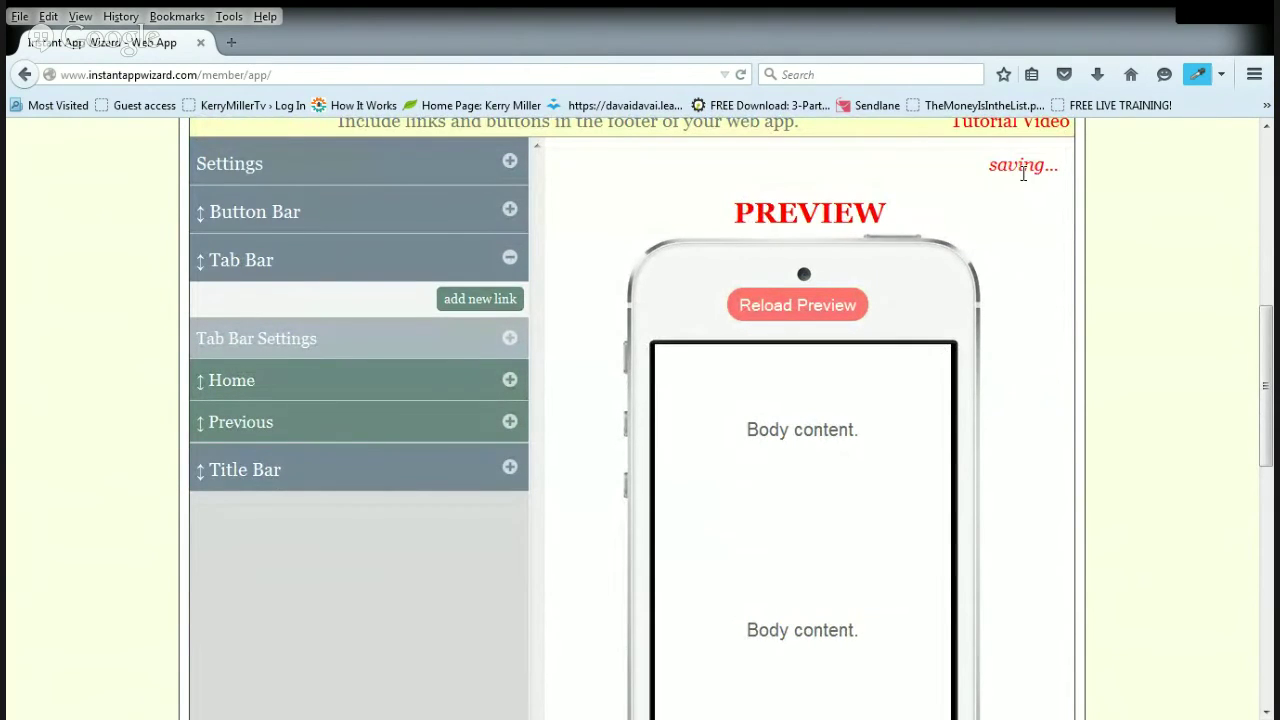
{"action": "left_click", "coordinate": [811, 303]}
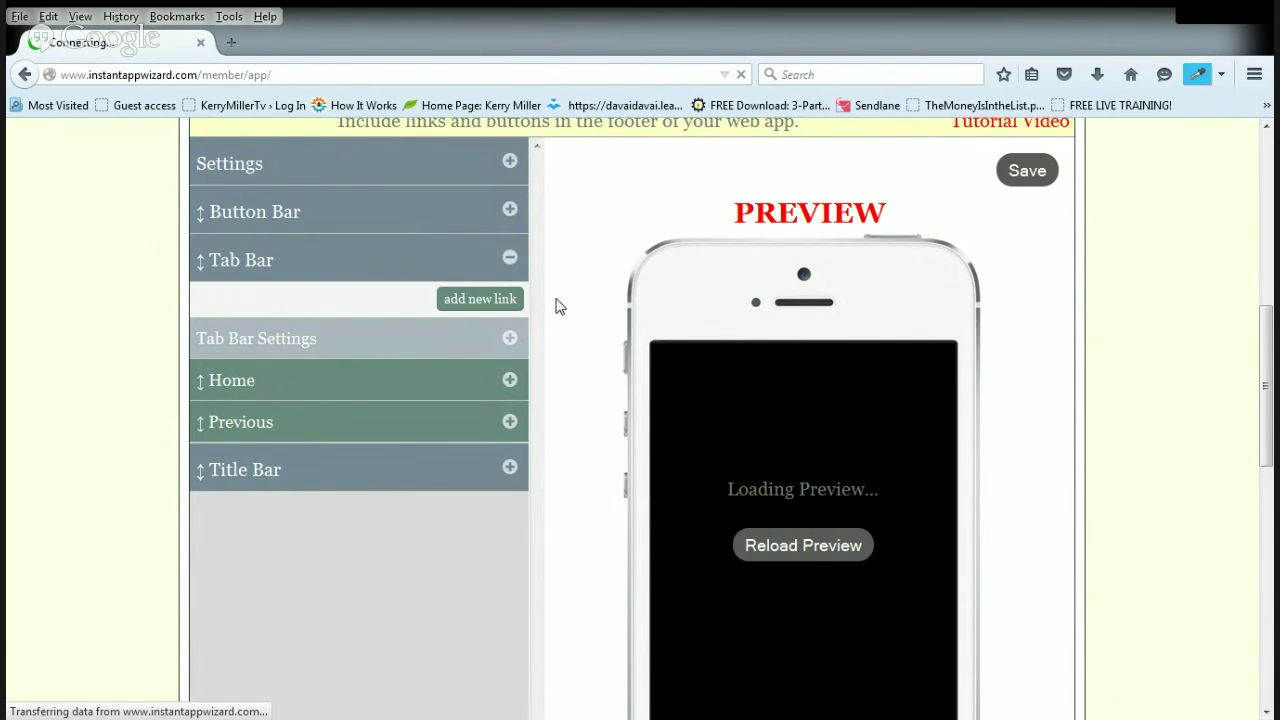
Return to the Styles & Colors section and reload its phone preview with the updated footer.
{"action": "scroll", "coordinate": [558, 307], "scroll_direction": "down", "scroll_amount": 3}
{"action": "scroll", "coordinate": [558, 307], "scroll_direction": "down", "scroll_amount": 4}
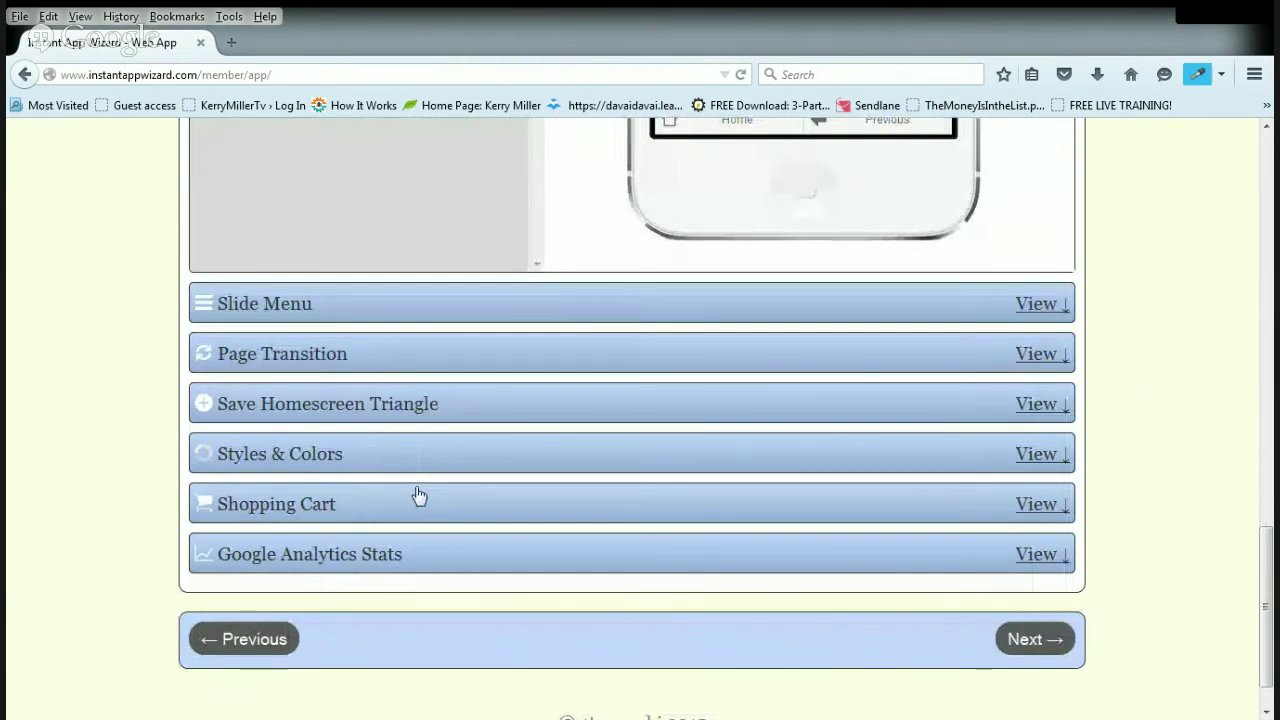
{"action": "left_click", "coordinate": [409, 455]}
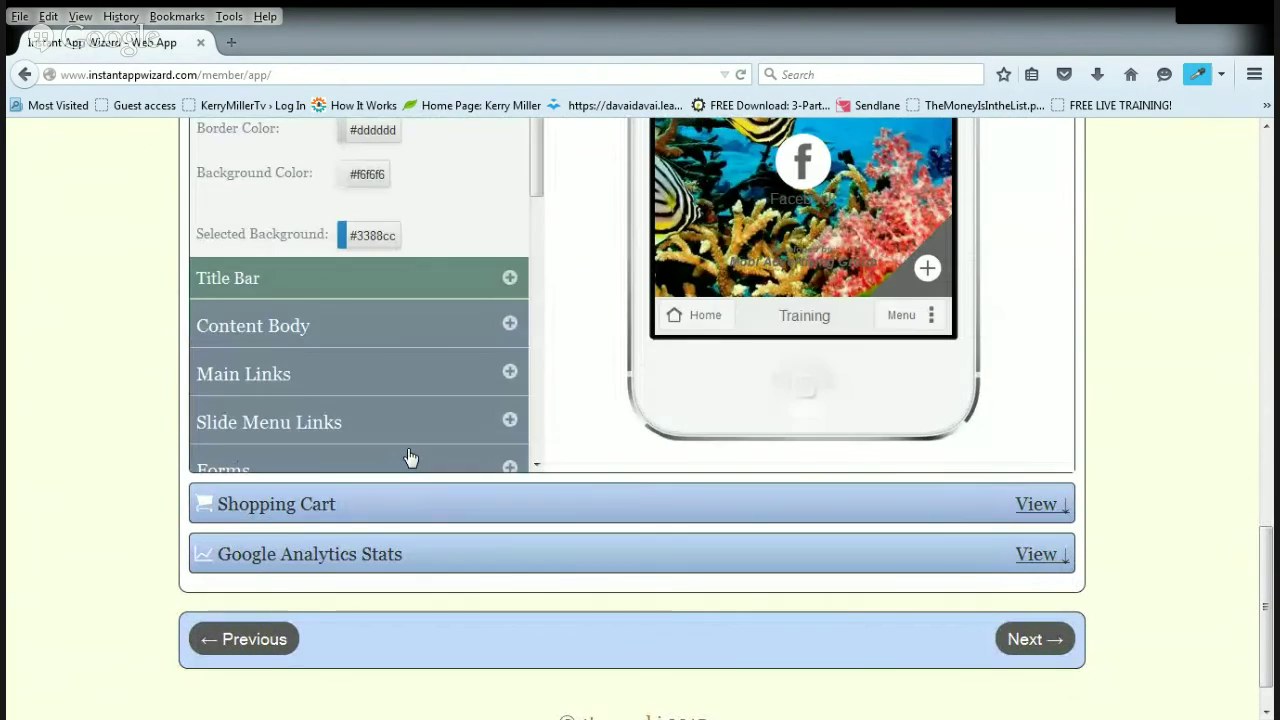
{"action": "scroll", "coordinate": [571, 386], "scroll_direction": "up", "scroll_amount": 4}
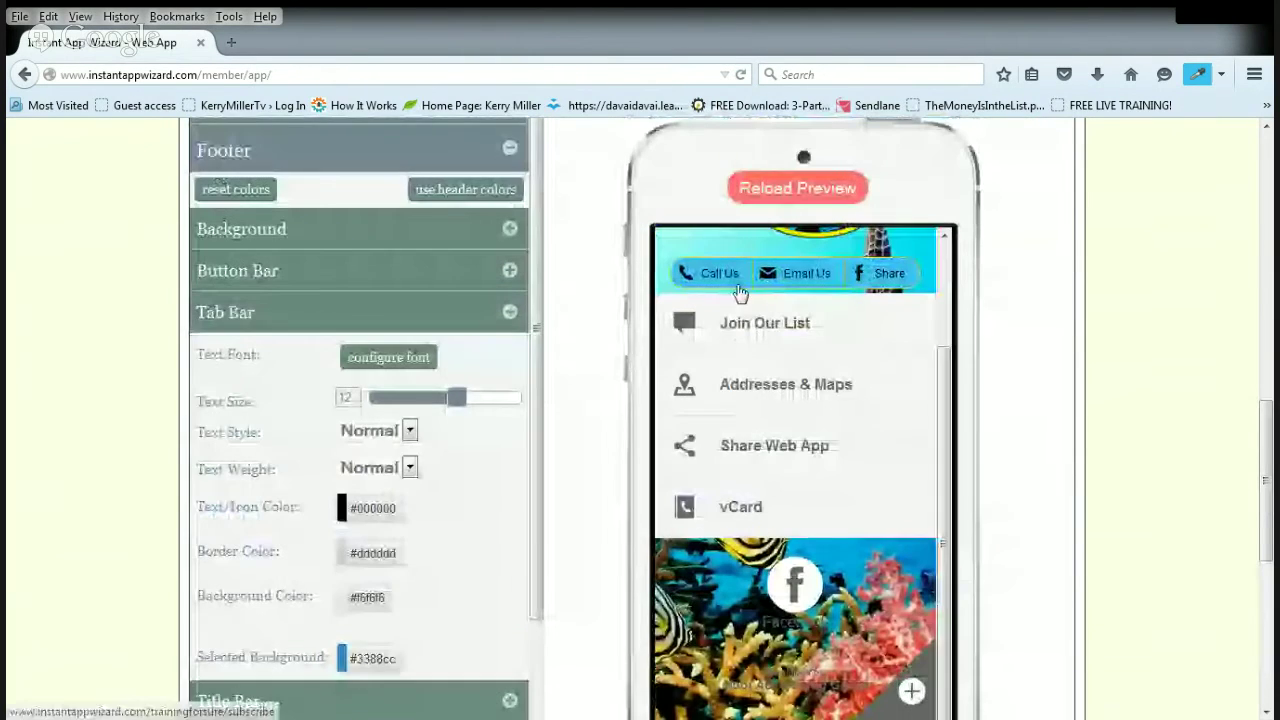
{"action": "left_click", "coordinate": [768, 208]}
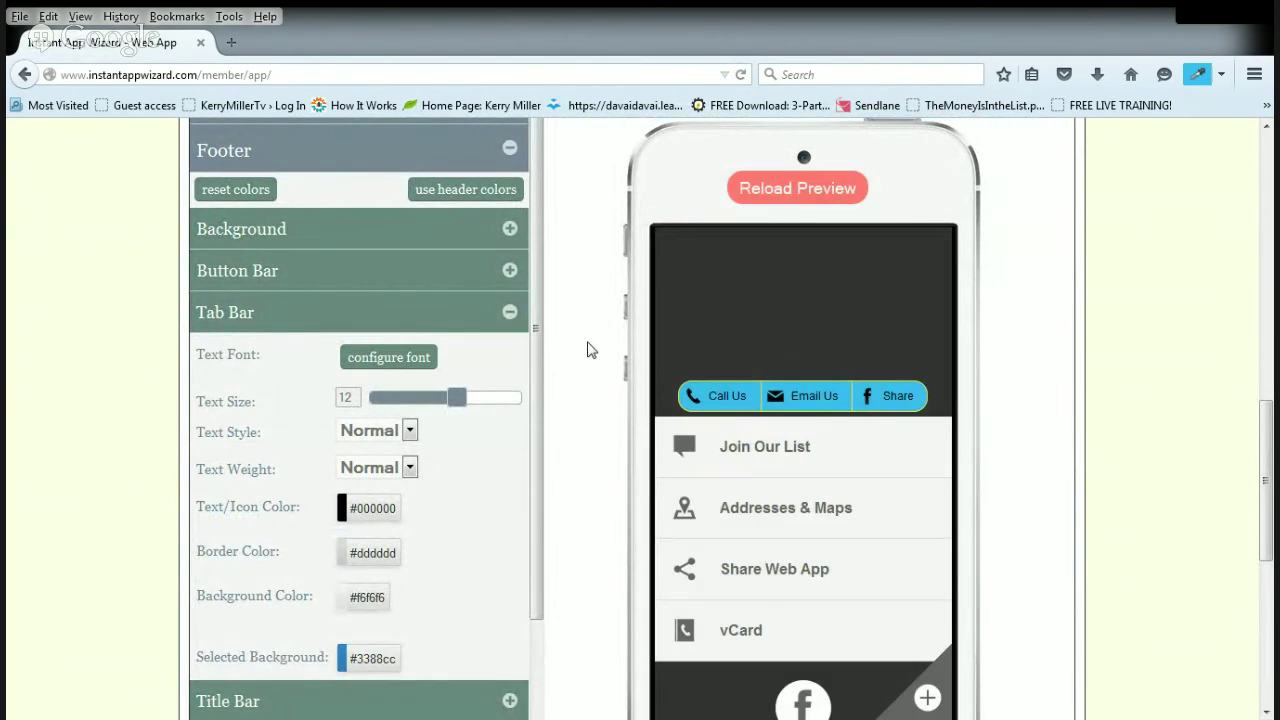
{"action": "scroll", "coordinate": [589, 347], "scroll_direction": "down", "scroll_amount": 5}
{"action": "scroll", "coordinate": [597, 385], "scroll_direction": "up", "scroll_amount": 4}
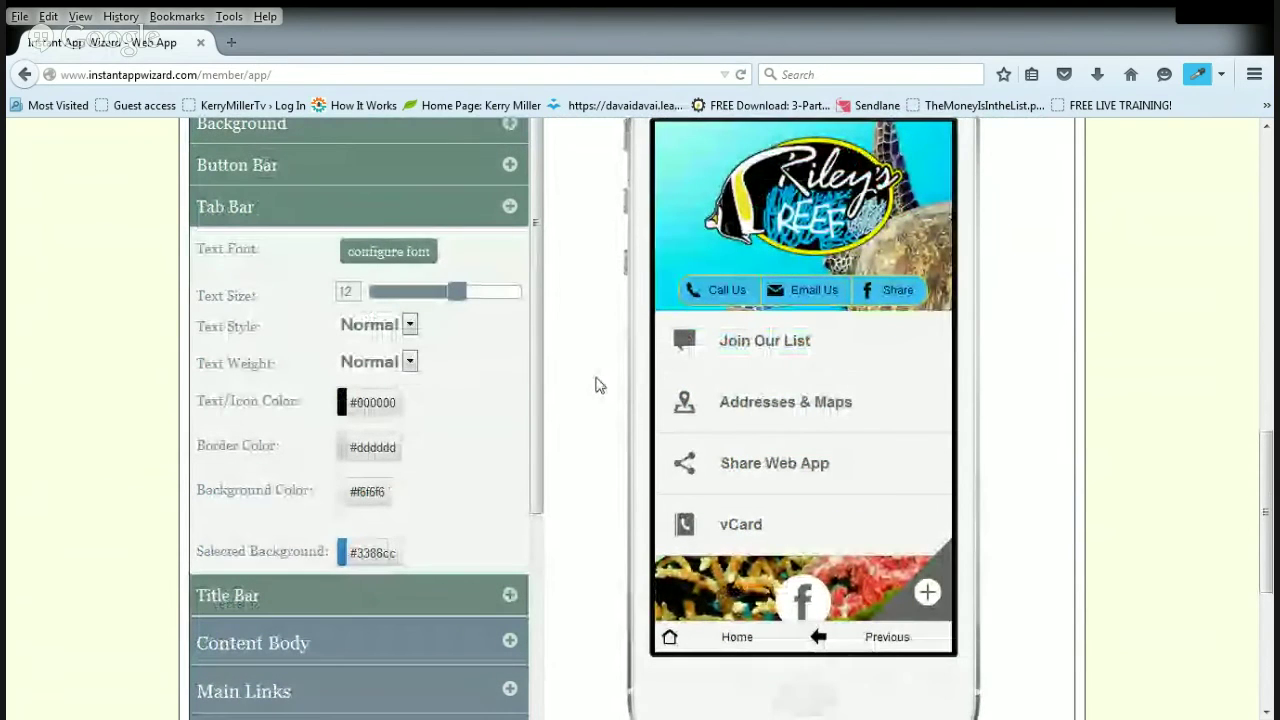
Set the footer Tab Bar's background color to #3ebff2 and its border color to #f6e22e, and collapse its settings.
{"action": "left_click", "coordinate": [368, 495]}
{"action": "left_click", "coordinate": [456, 348]}
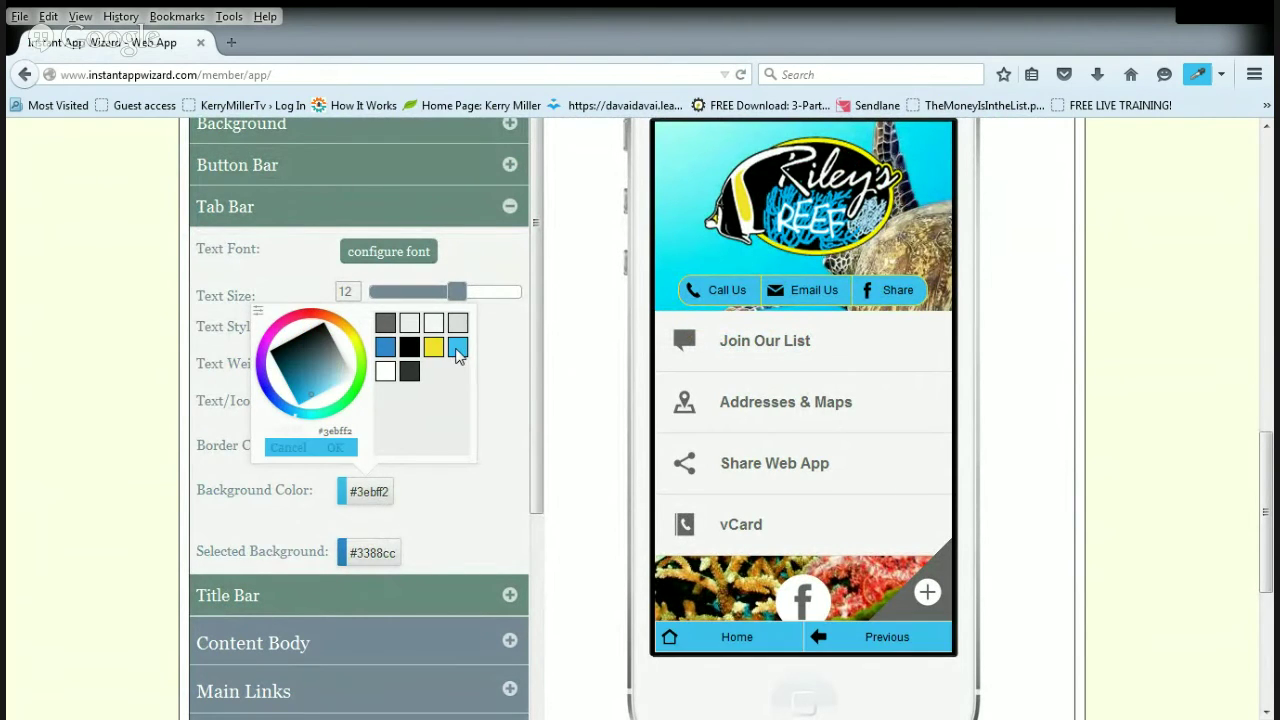
{"action": "left_click", "coordinate": [338, 447]}
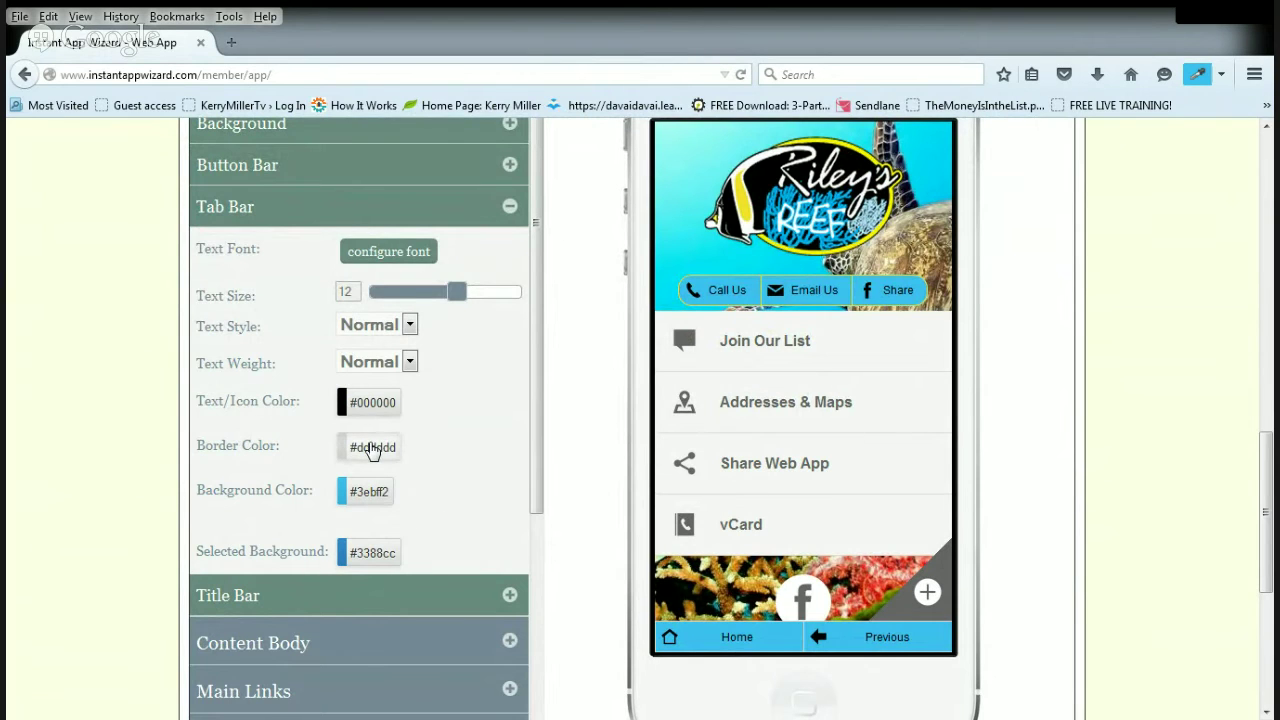
{"action": "left_click", "coordinate": [372, 449]}
{"action": "left_click", "coordinate": [437, 304]}
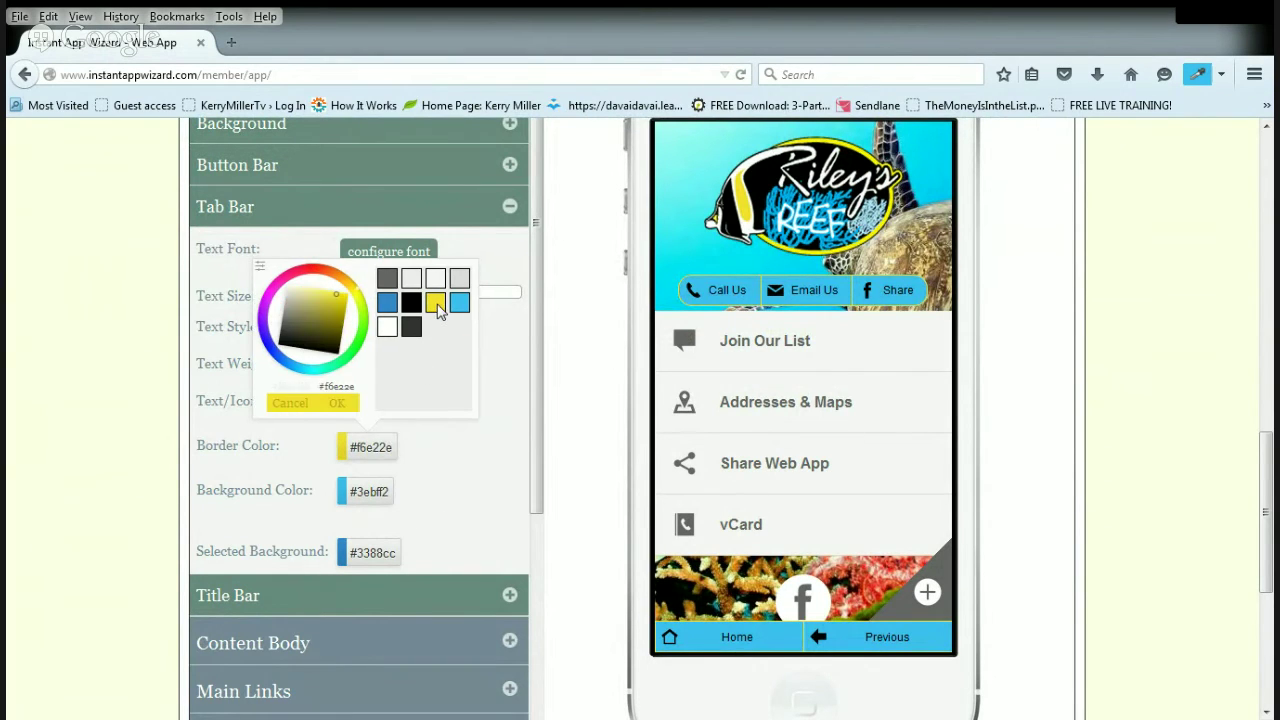
{"action": "left_click", "coordinate": [337, 404]}
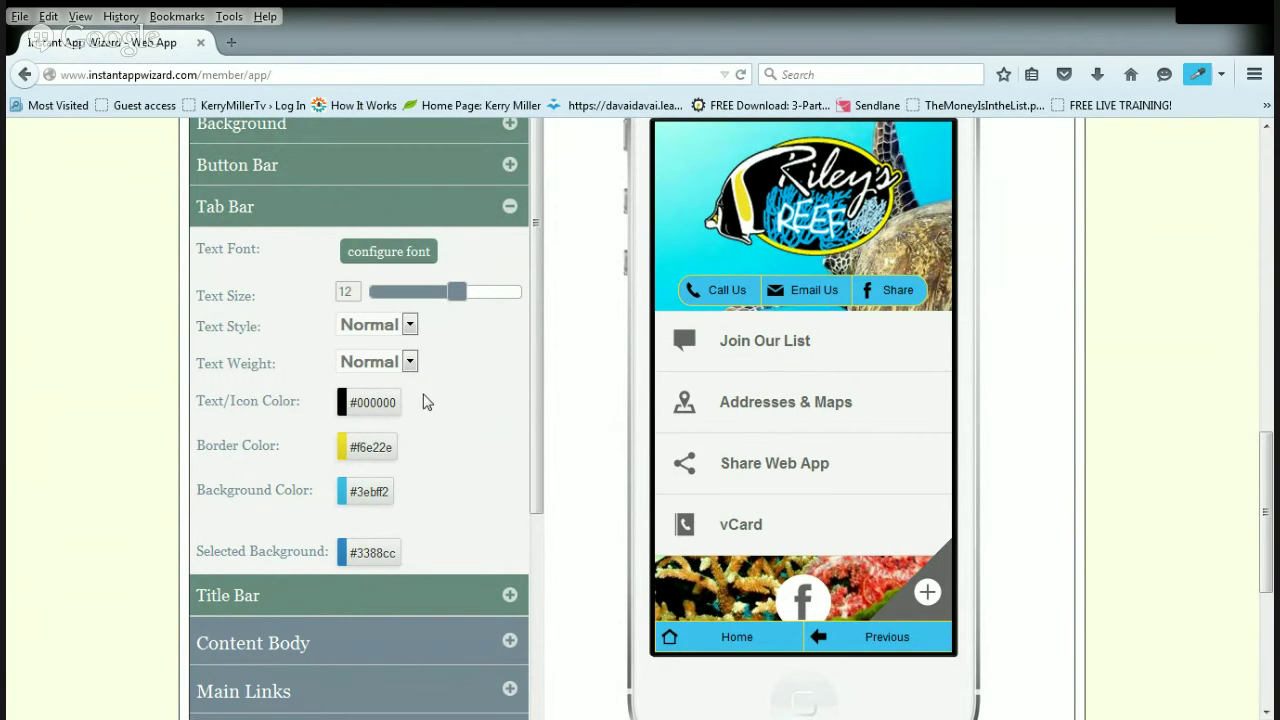
{"action": "left_click", "coordinate": [510, 210]}
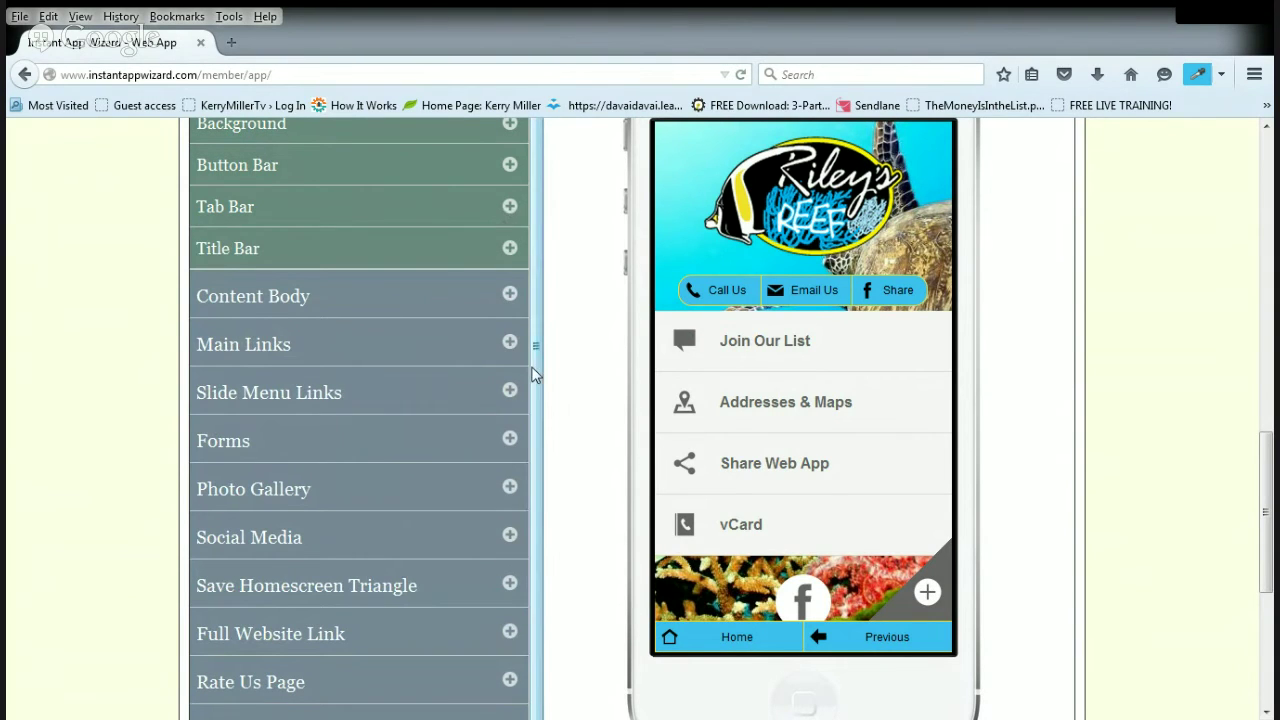
Try the premade Main Links template with two columns of blue-violet square tiles.
{"action": "left_click", "coordinate": [510, 344]}
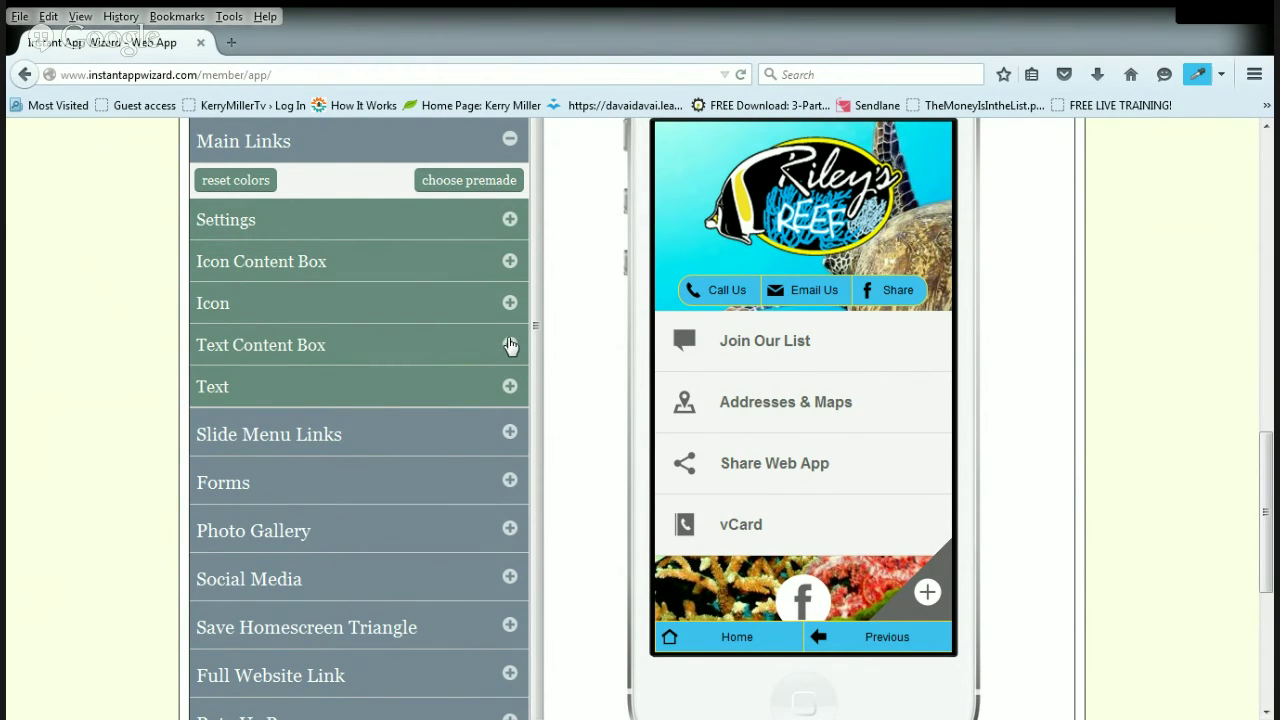
{"action": "left_click", "coordinate": [475, 190]}
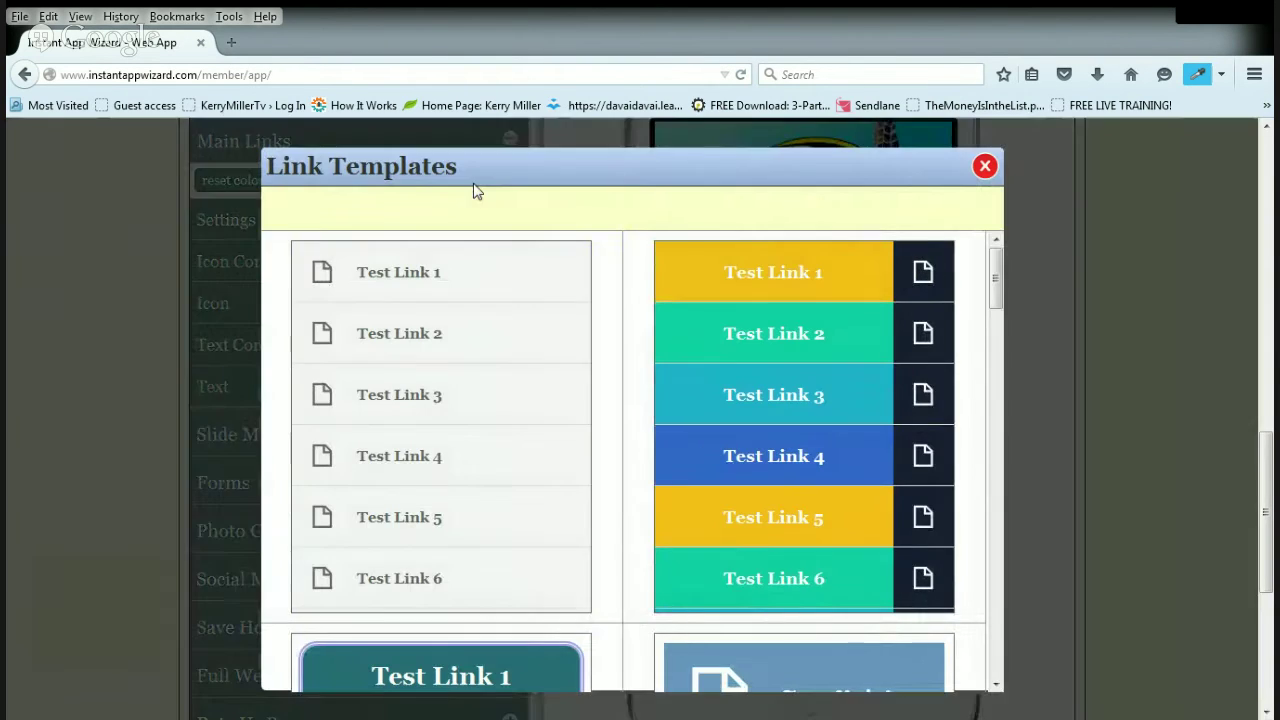
{"action": "scroll", "coordinate": [618, 390], "scroll_direction": "down", "scroll_amount": 5}
{"action": "scroll", "coordinate": [616, 388], "scroll_direction": "down", "scroll_amount": 10}
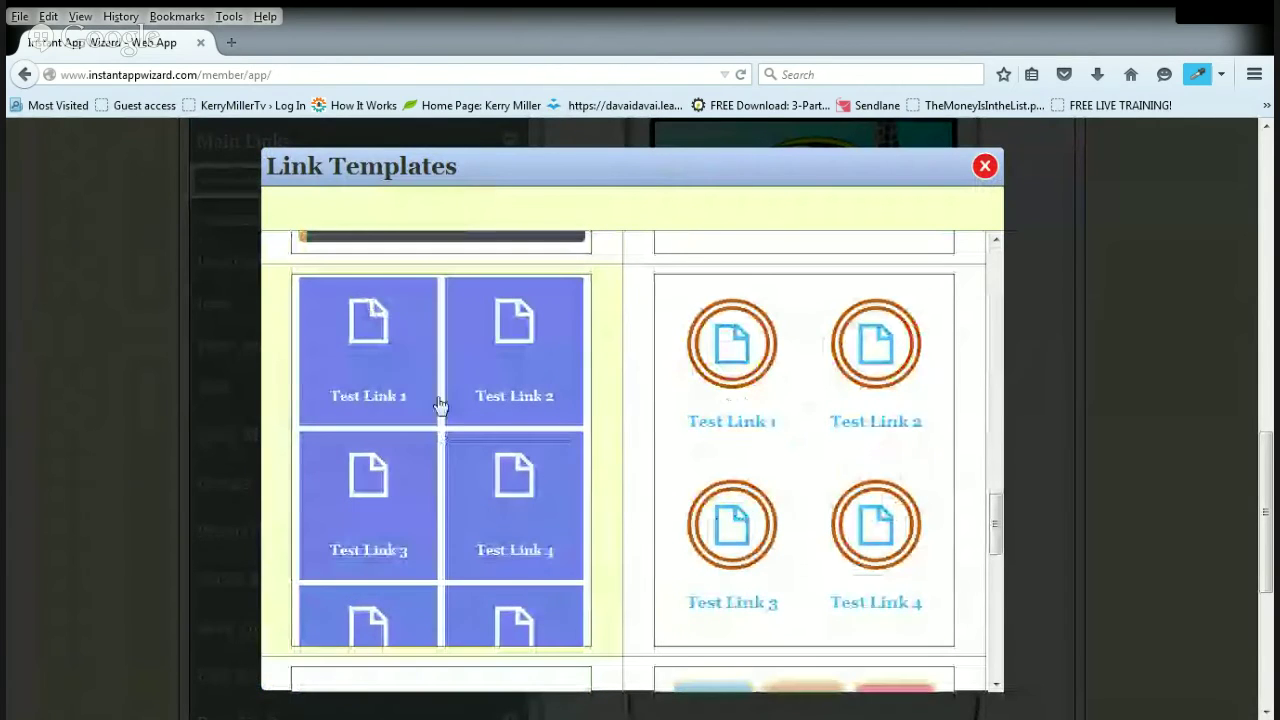
{"action": "left_click", "coordinate": [383, 379]}
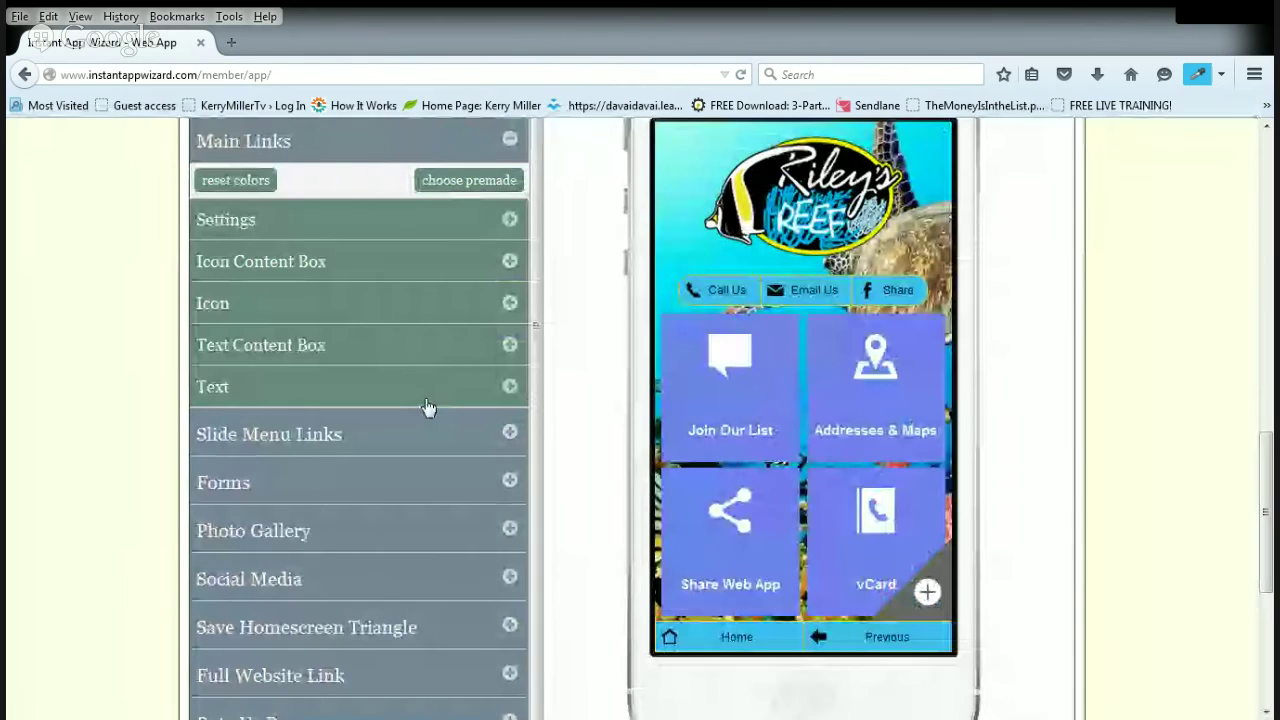
Apply the premade Main Links template with dark gray bars and colored left edges, and check it in the preview.
{"action": "left_click", "coordinate": [474, 188]}
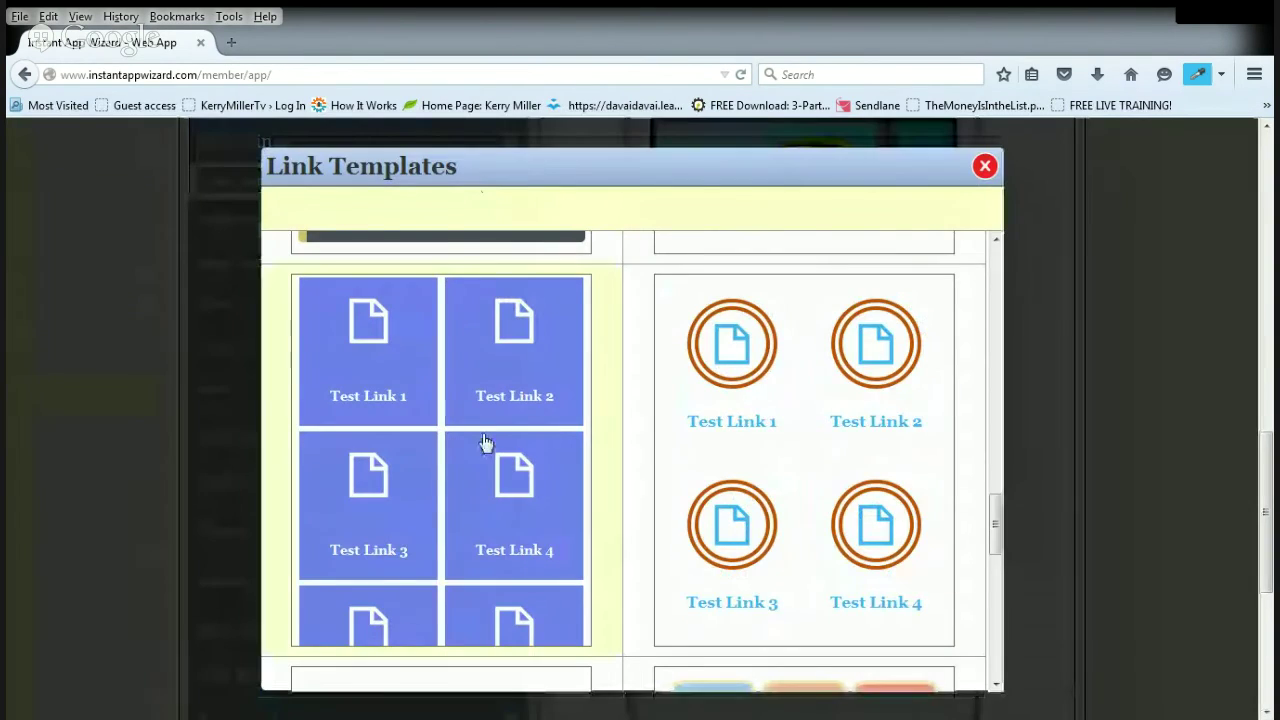
{"action": "scroll", "coordinate": [483, 443], "scroll_direction": "up", "scroll_amount": 4}
{"action": "scroll", "coordinate": [480, 443], "scroll_direction": "up", "scroll_amount": 5}
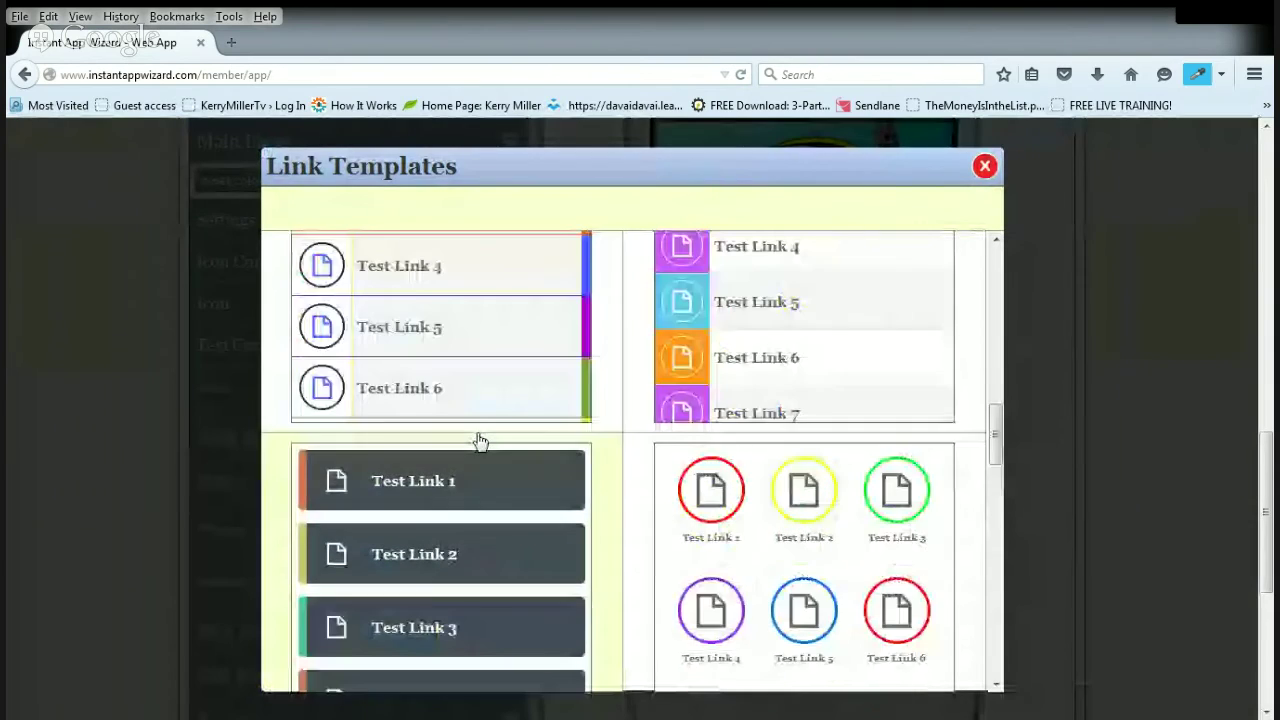
{"action": "scroll", "coordinate": [478, 441], "scroll_direction": "up", "scroll_amount": 3}
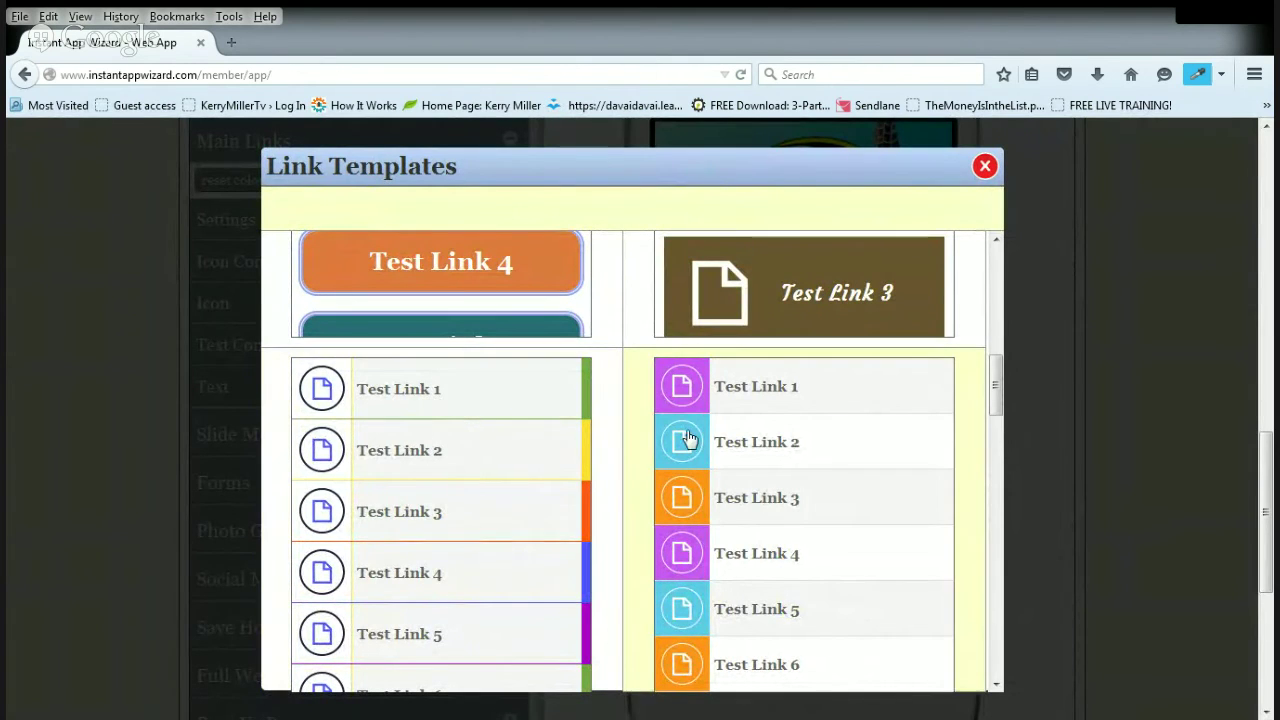
{"action": "scroll", "coordinate": [730, 445], "scroll_direction": "down", "scroll_amount": 3}
{"action": "scroll", "coordinate": [760, 424], "scroll_direction": "down", "scroll_amount": 5}
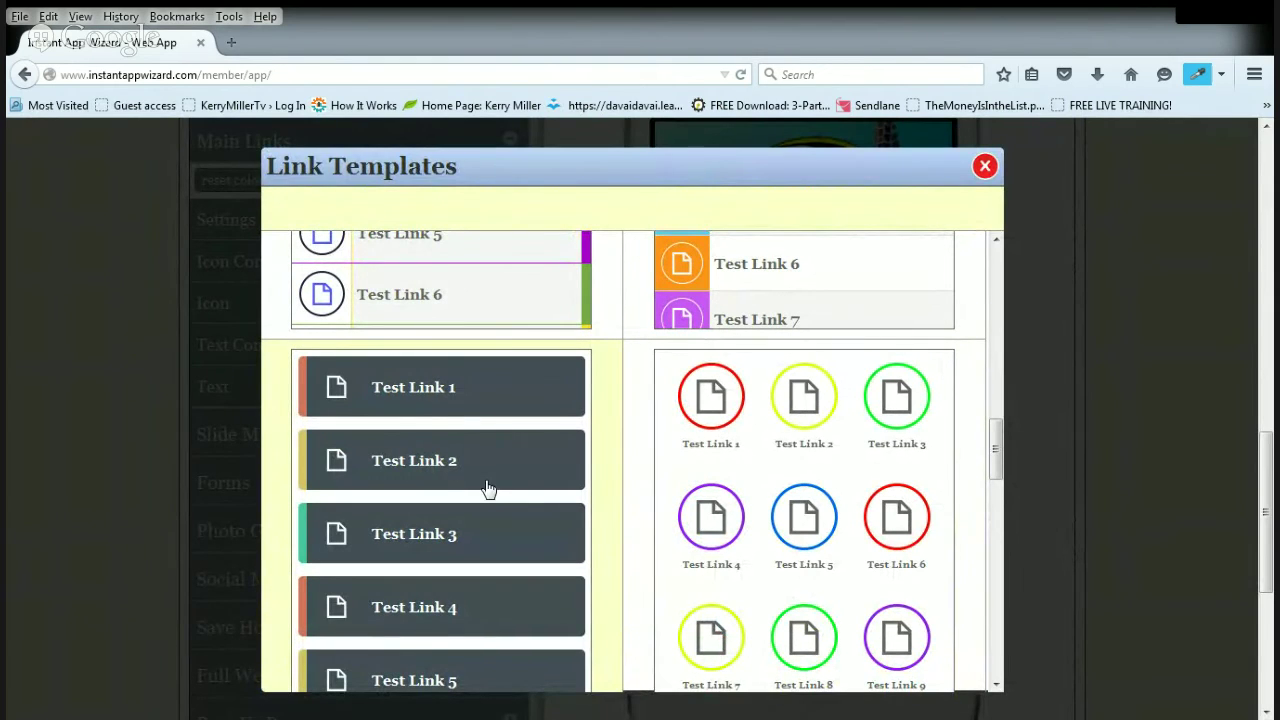
{"action": "left_click", "coordinate": [455, 395]}
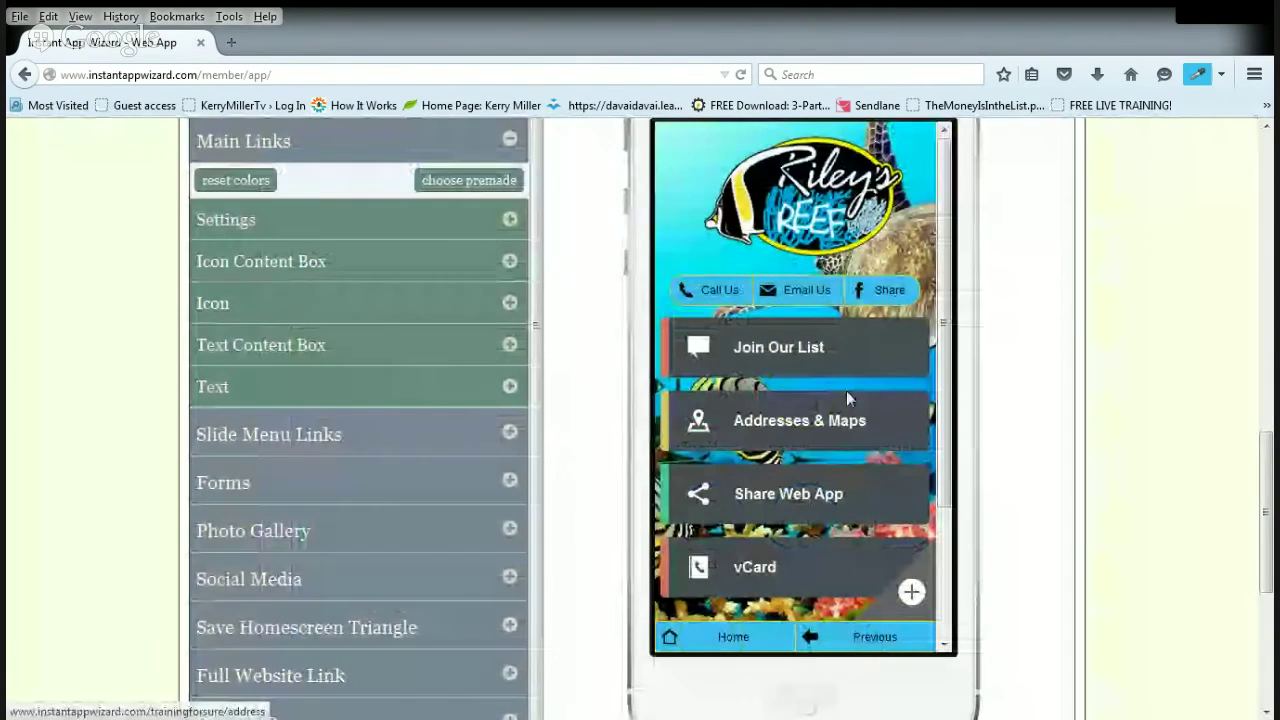
{"action": "mouse_move", "coordinate": [945, 365]}
{"action": "left_mouse_down"}
{"action": "mouse_move", "coordinate": [946, 420]}
{"action": "mouse_move", "coordinate": [946, 372]}
{"action": "left_mouse_up"}
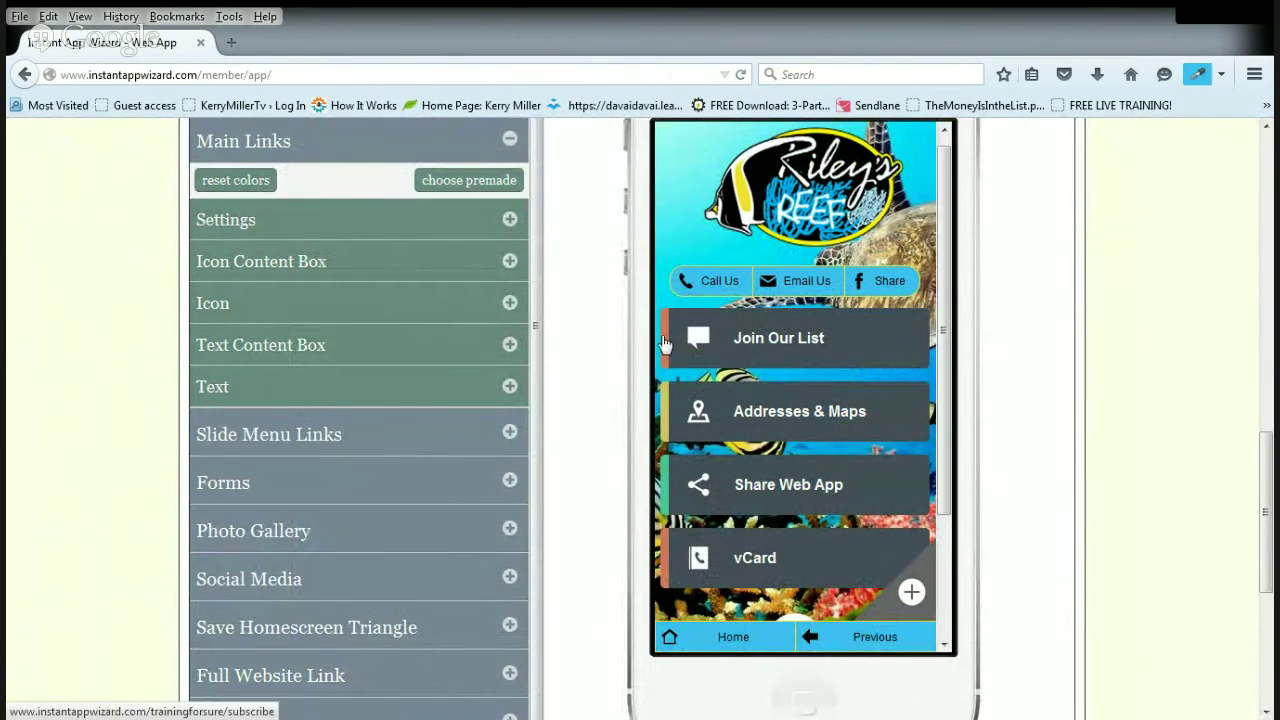
Remove all three preset border colors, #d5755d, #d6c36b and #4bc699, from the Main Links Settings.
{"action": "left_click", "coordinate": [510, 220]}
{"action": "scroll", "coordinate": [536, 394], "scroll_direction": "down", "scroll_amount": 5}
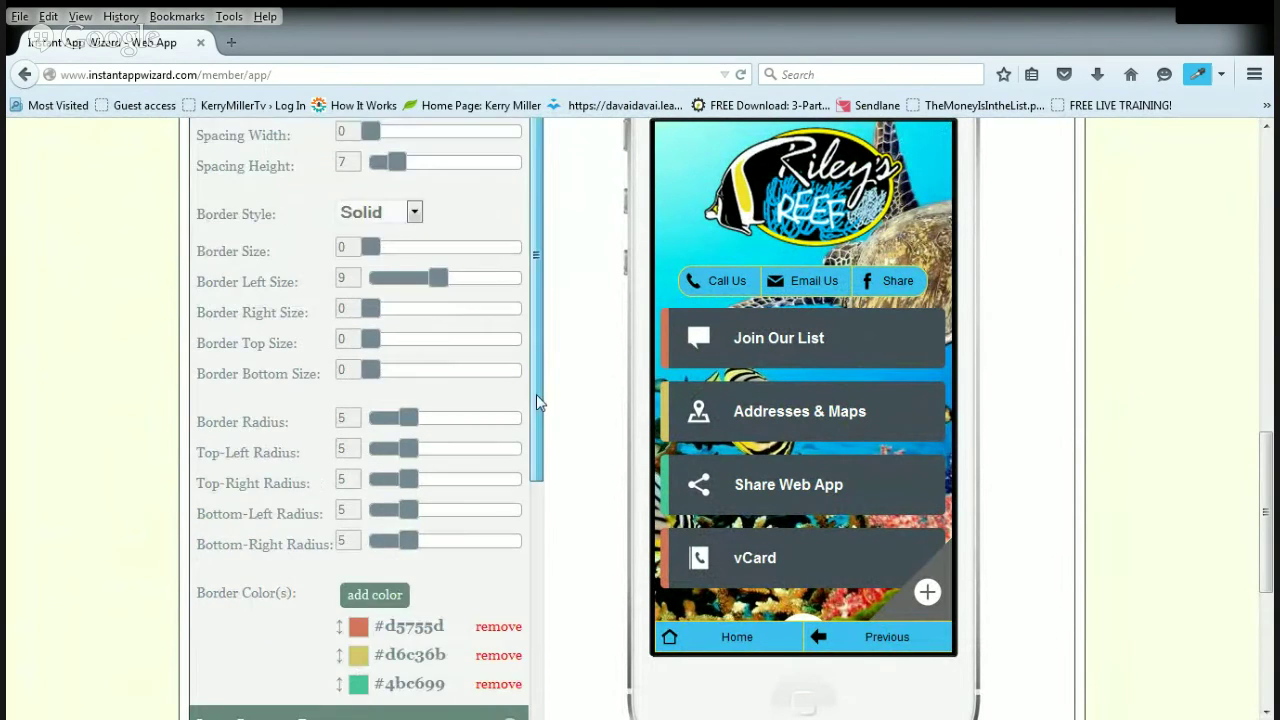
{"action": "left_click", "coordinate": [490, 484]}
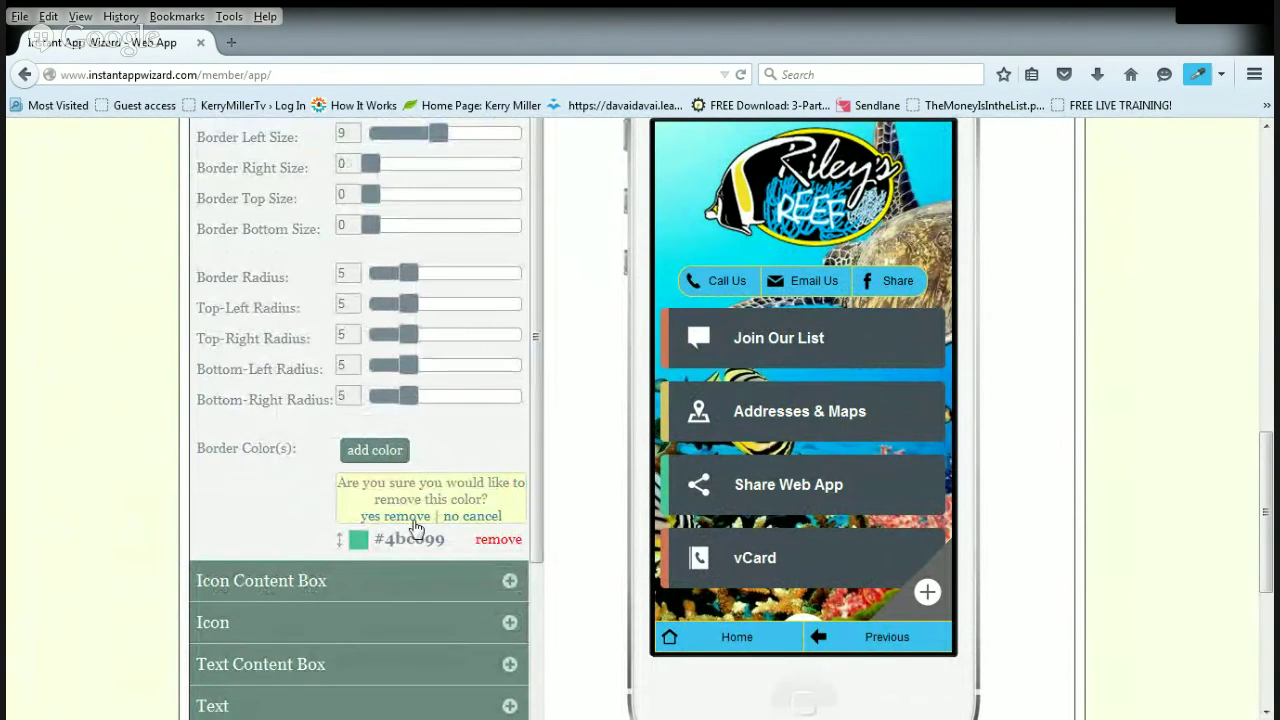
{"action": "left_click", "coordinate": [416, 524]}
{"action": "left_click", "coordinate": [490, 484]}
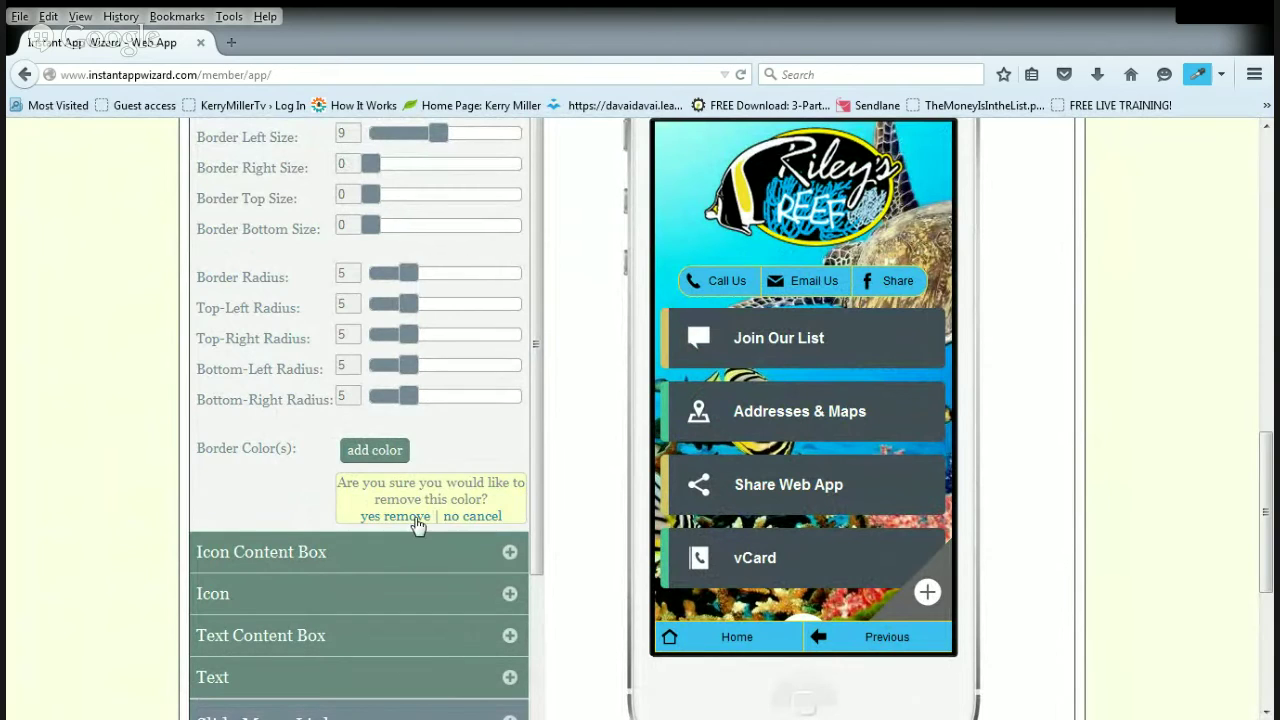
{"action": "left_click", "coordinate": [418, 524]}
{"action": "left_click", "coordinate": [490, 484]}
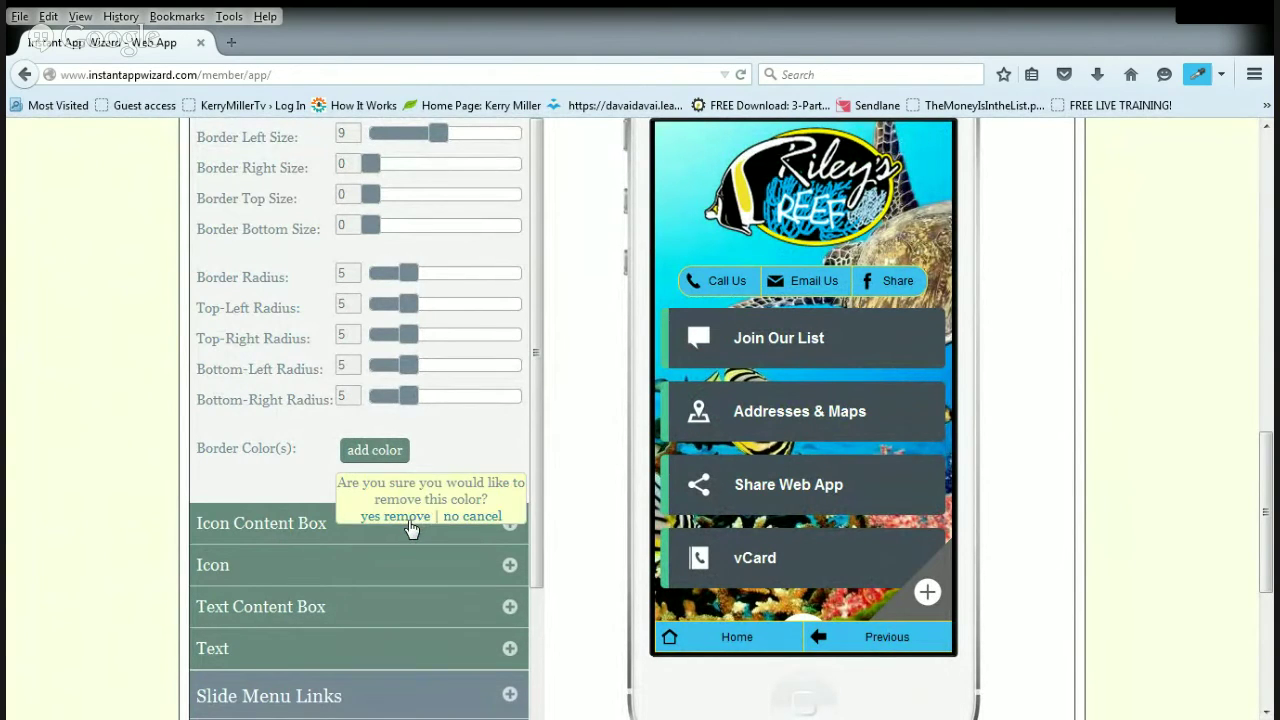
{"action": "left_click", "coordinate": [414, 524]}
Add the yellow #f6e22e as the border color in the Main Links Settings.
{"action": "left_click", "coordinate": [380, 457]}
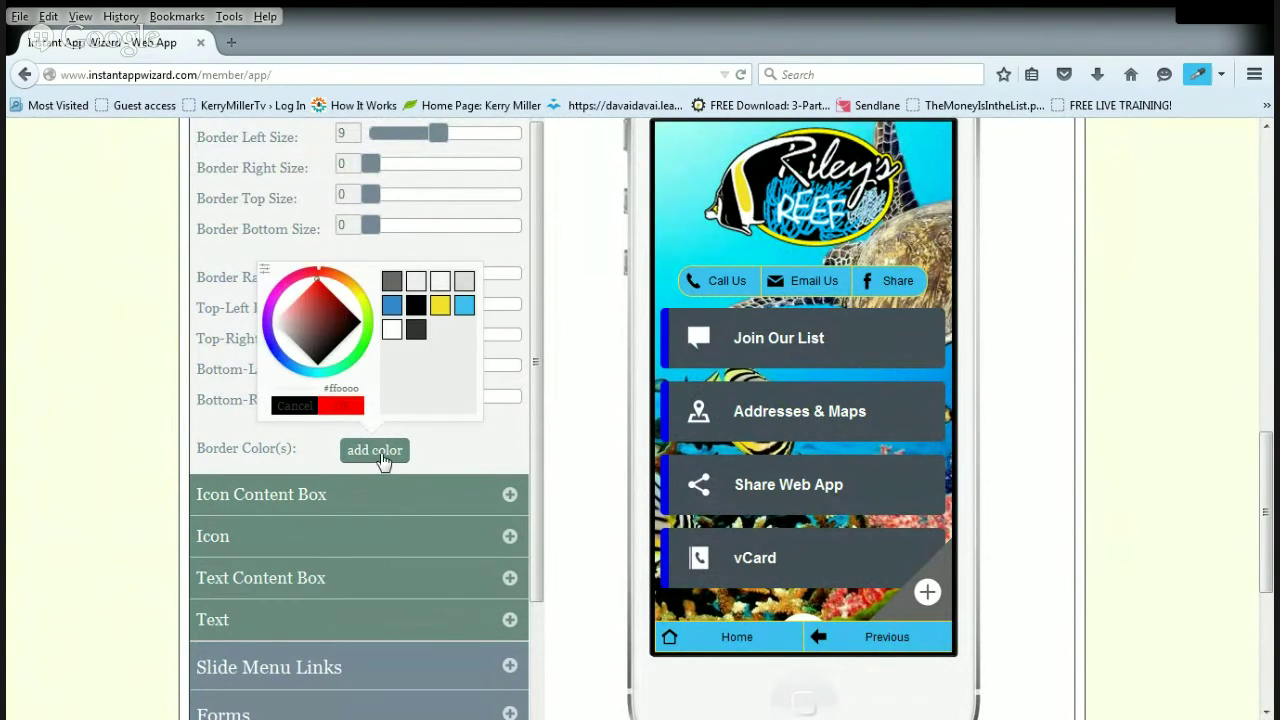
{"action": "left_click", "coordinate": [441, 309]}
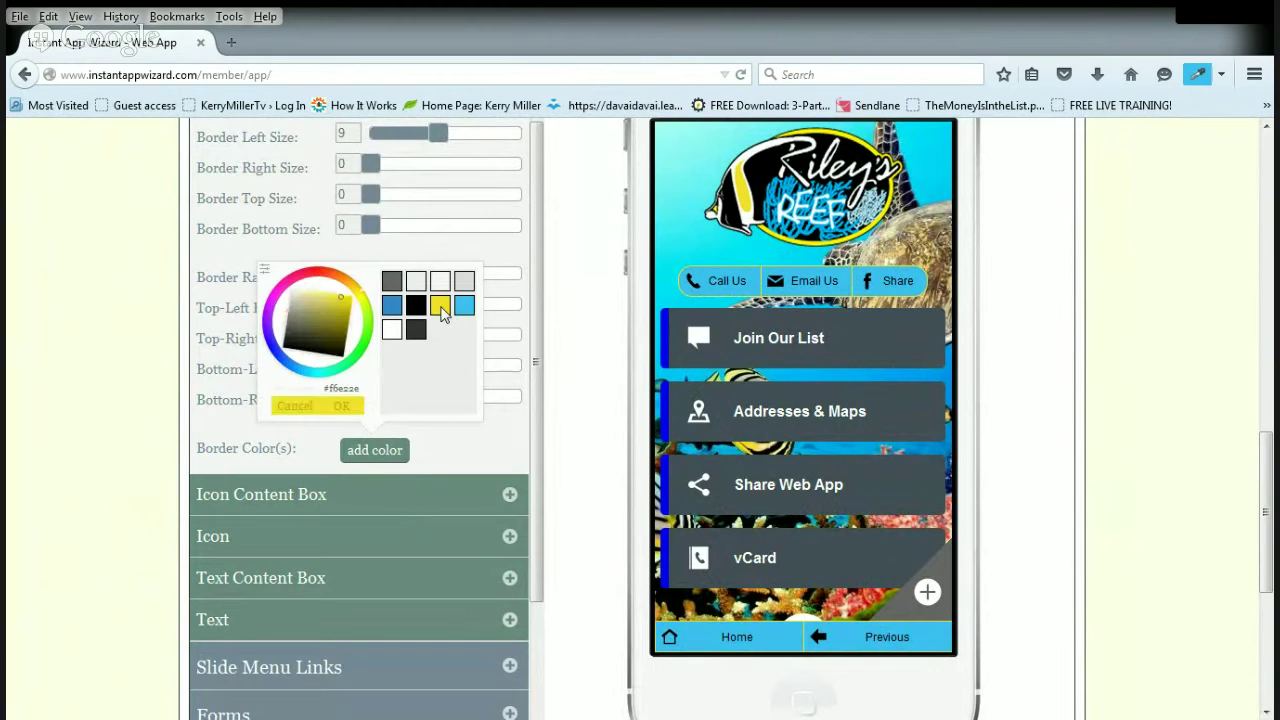
{"action": "left_click", "coordinate": [343, 407]}
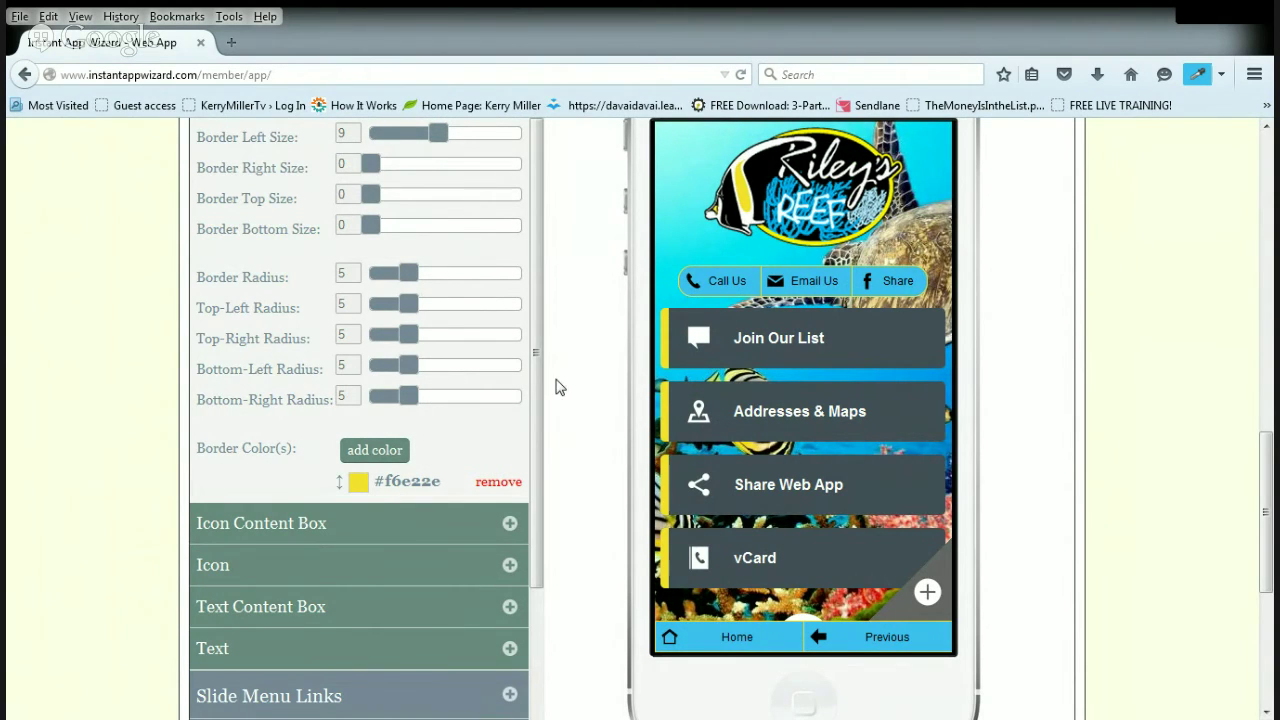
Set the main links' overall border radius to 0 and their left, right, top and bottom border sizes to 3.
{"action": "scroll", "coordinate": [551, 377], "scroll_direction": "up", "scroll_amount": 2}
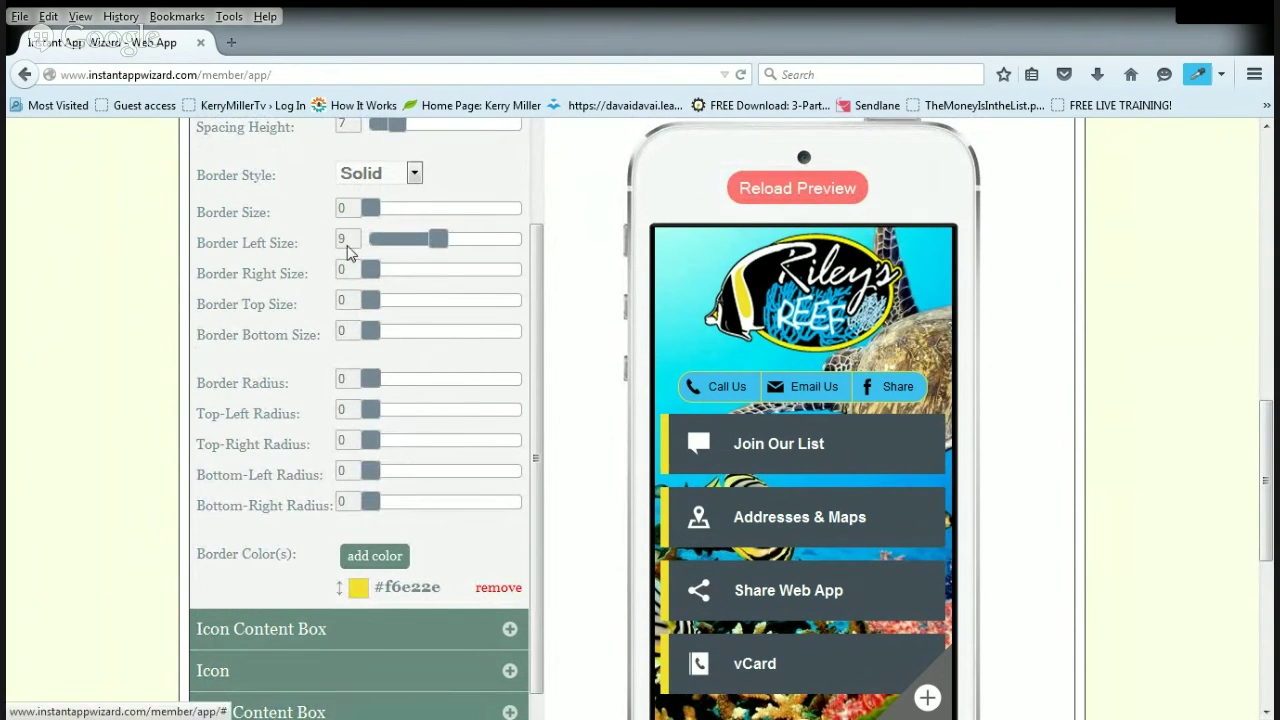
{"action": "left_click_drag", "start_coordinate": [435, 248], "coordinate": [395, 280]}
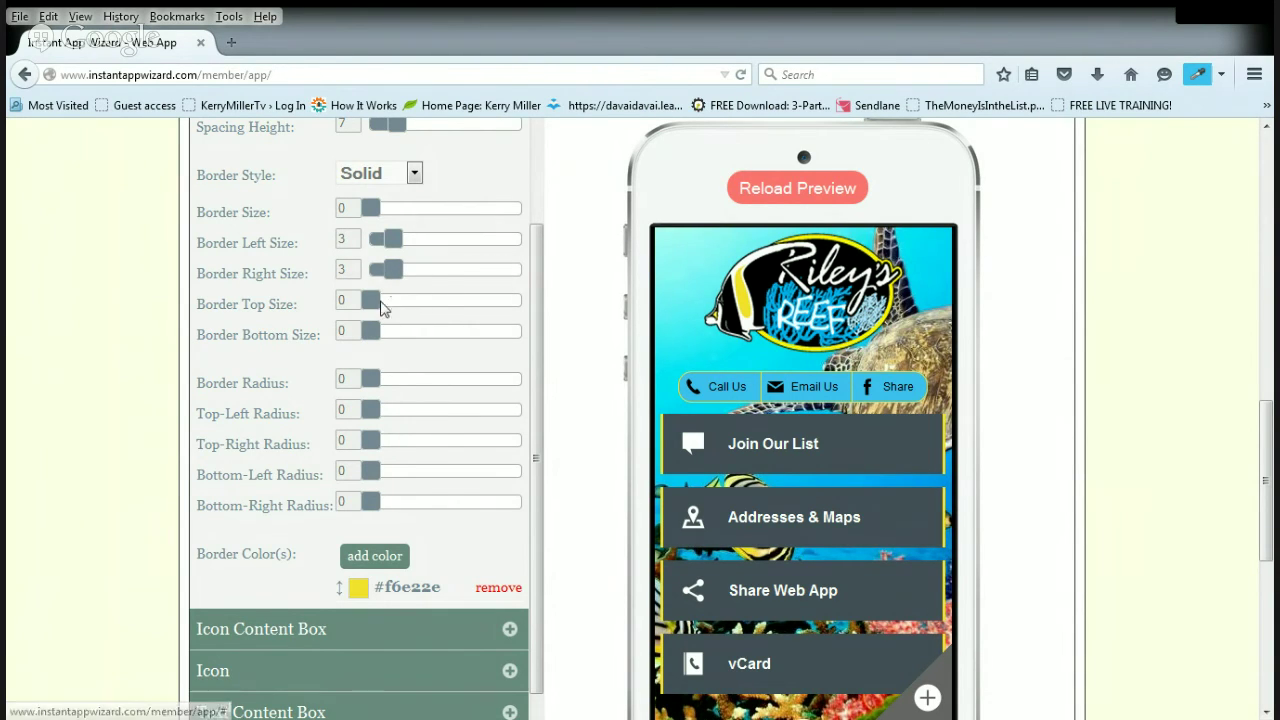
{"action": "left_click_drag", "start_coordinate": [369, 299], "coordinate": [396, 308]}
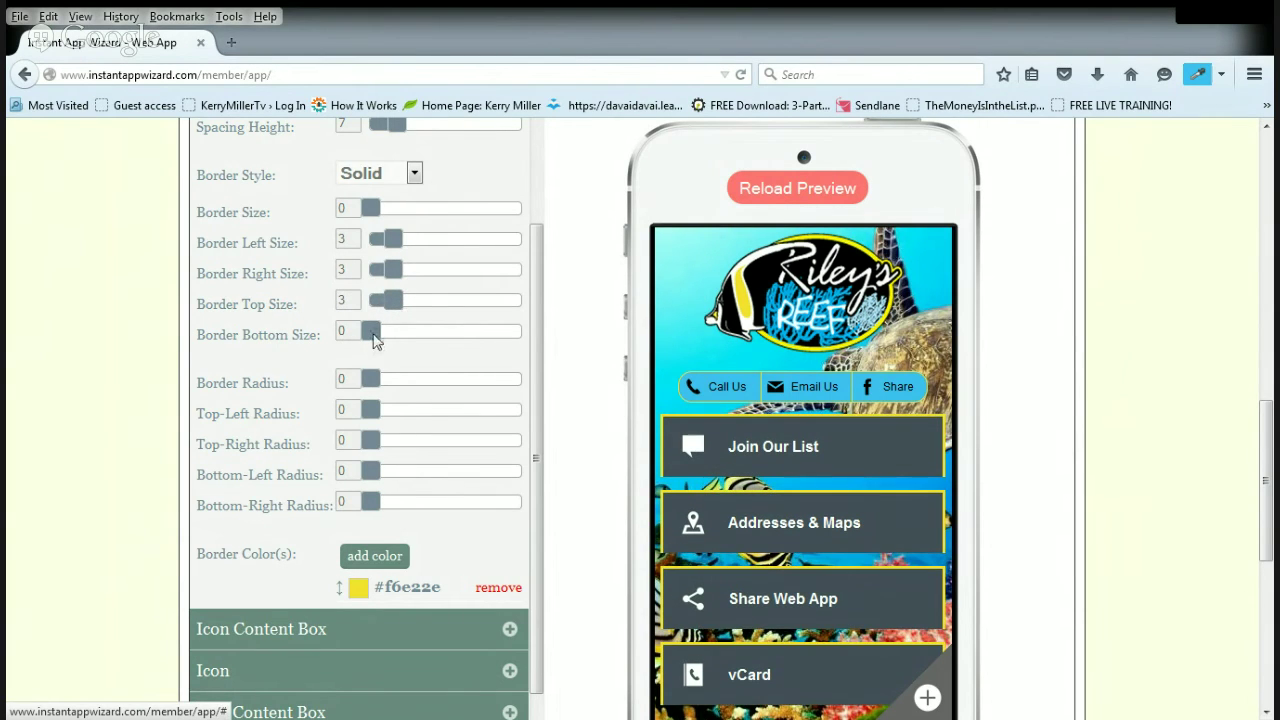
{"action": "mouse_move", "coordinate": [372, 341]}
{"action": "left_mouse_down"}
{"action": "mouse_move", "coordinate": [398, 341]}
{"action": "mouse_move", "coordinate": [389, 336]}
{"action": "left_mouse_up"}
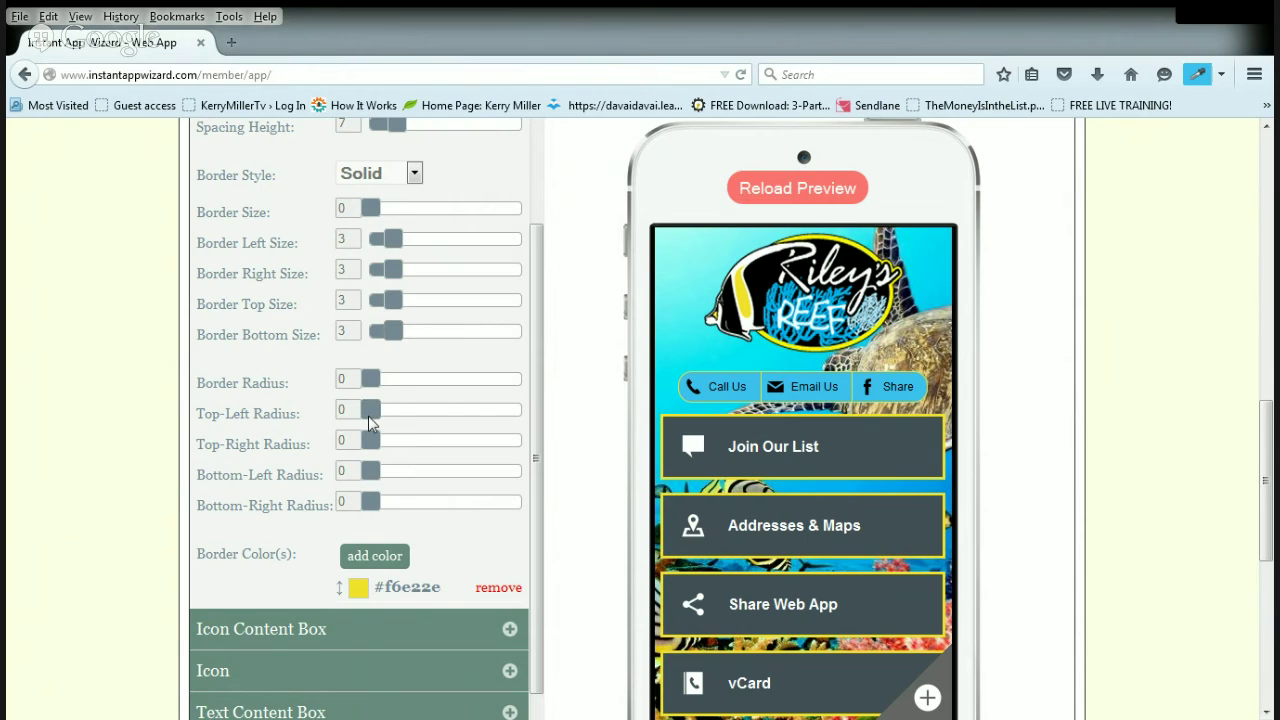
Set both the top-left and the bottom-right radius of the main links' border to 20.
{"action": "left_click_drag", "start_coordinate": [370, 410], "coordinate": [580, 430]}
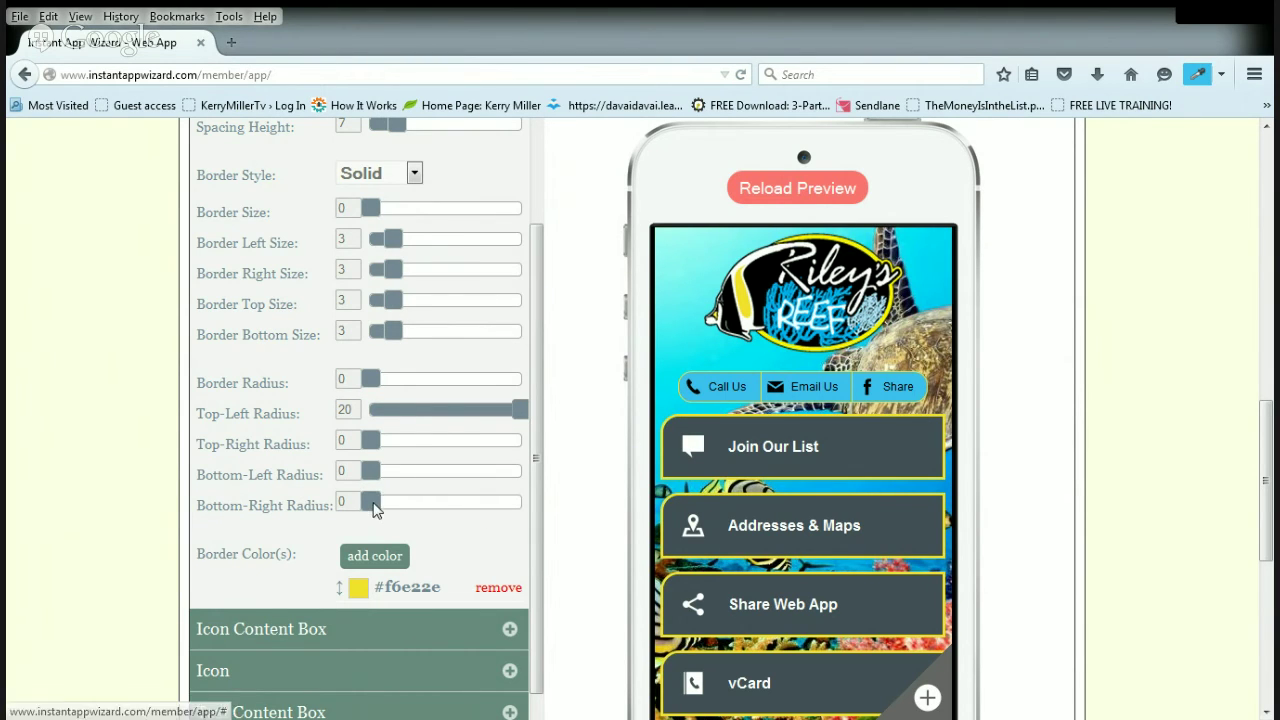
{"action": "left_click_drag", "start_coordinate": [372, 501], "coordinate": [379, 502]}
{"action": "left_click_drag", "start_coordinate": [489, 513], "coordinate": [588, 515]}
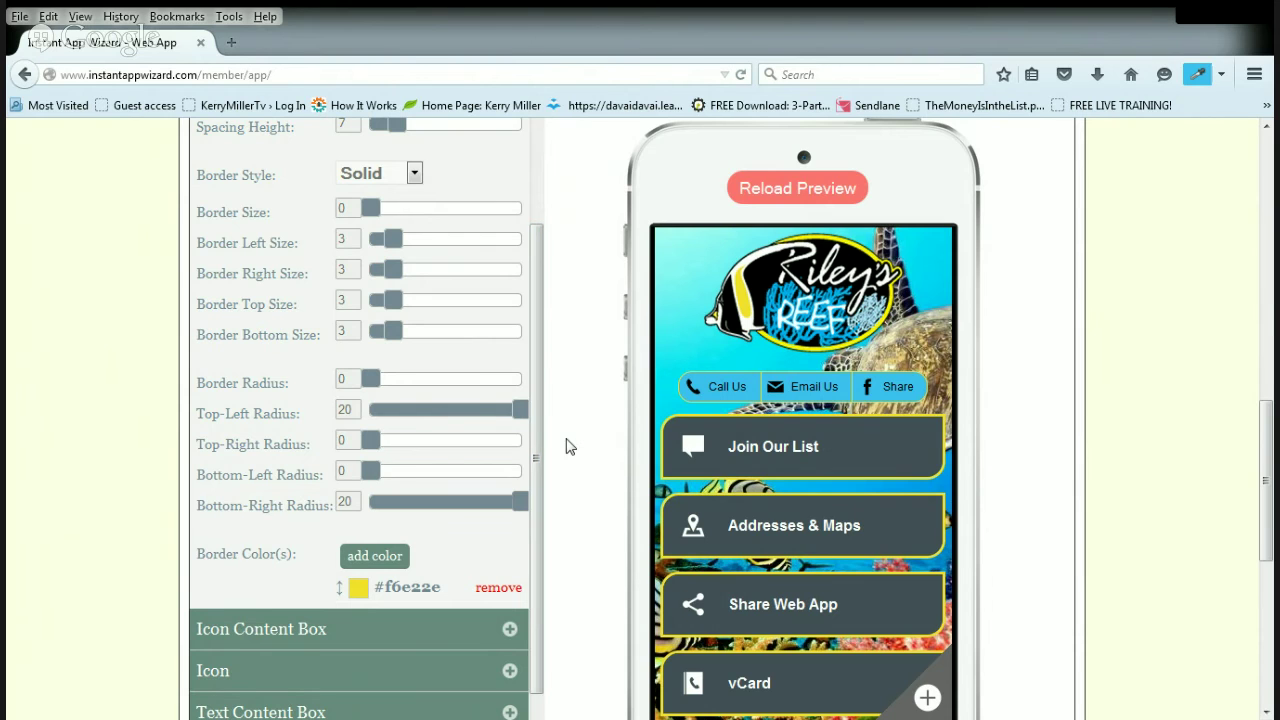
Replace the background color of the main links' Icon Content Box with the light blue #3ebff2.
{"action": "scroll", "coordinate": [568, 449], "scroll_direction": "up", "scroll_amount": 4}
{"action": "scroll", "coordinate": [566, 452], "scroll_direction": "down", "scroll_amount": 7}
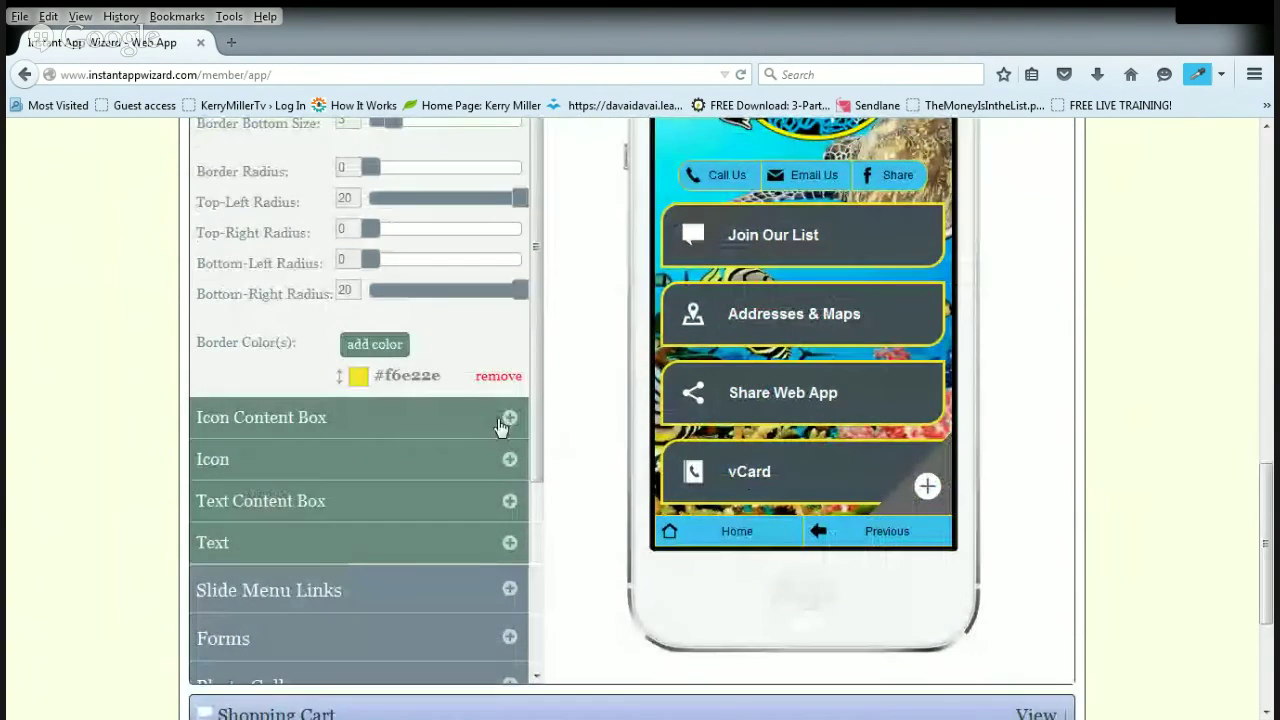
{"action": "left_click", "coordinate": [506, 425]}
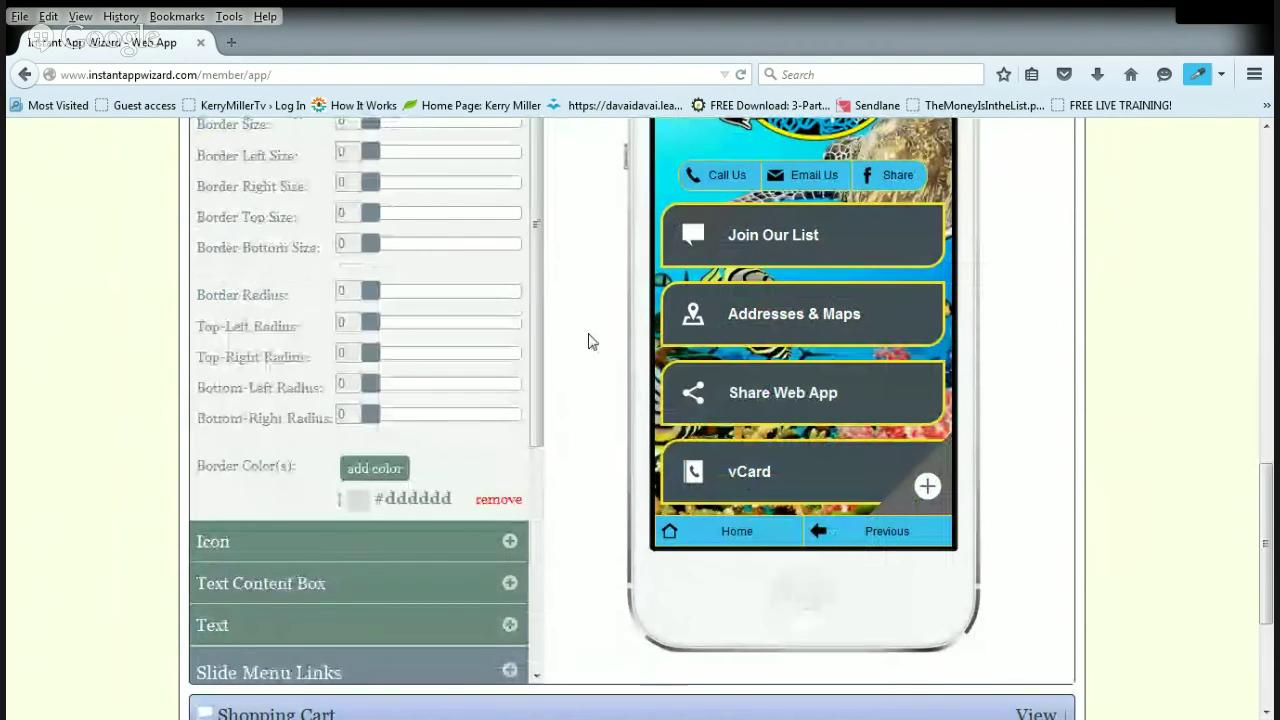
{"action": "scroll", "coordinate": [590, 340], "scroll_direction": "up", "scroll_amount": 2}
{"action": "scroll", "coordinate": [586, 338], "scroll_direction": "up", "scroll_amount": 2}
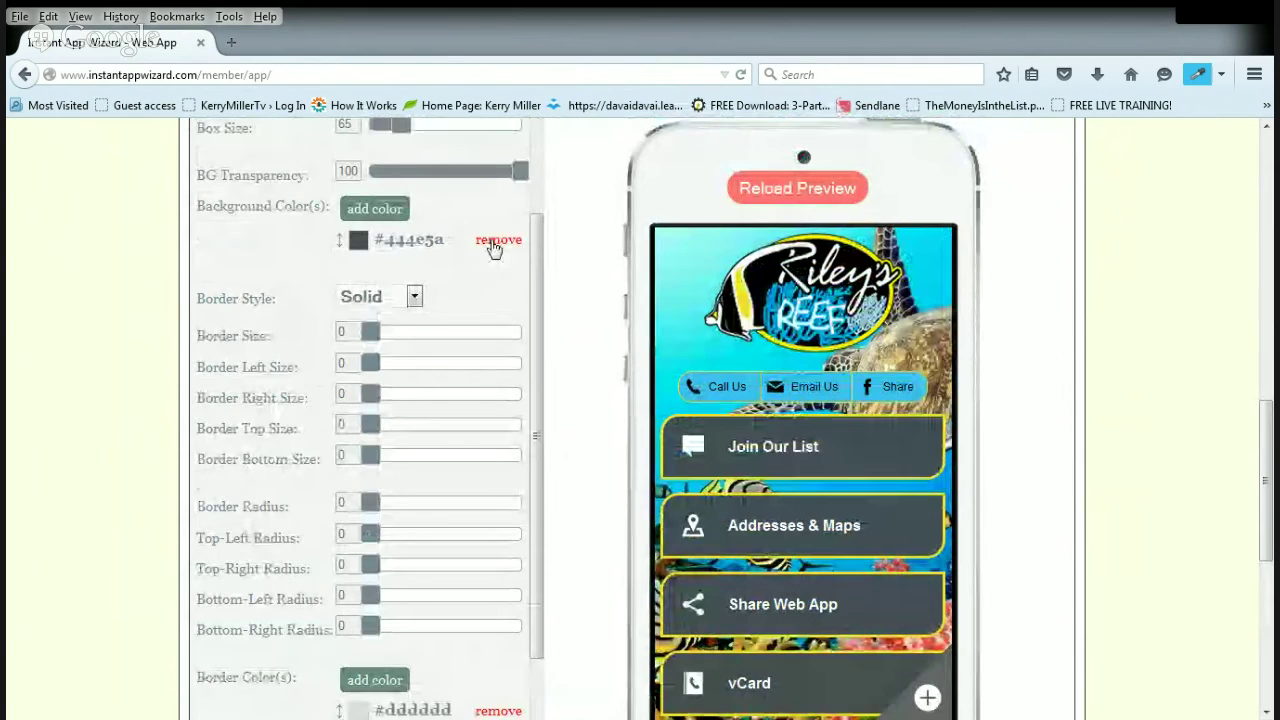
{"action": "left_click", "coordinate": [490, 243]}
{"action": "left_click", "coordinate": [398, 274]}
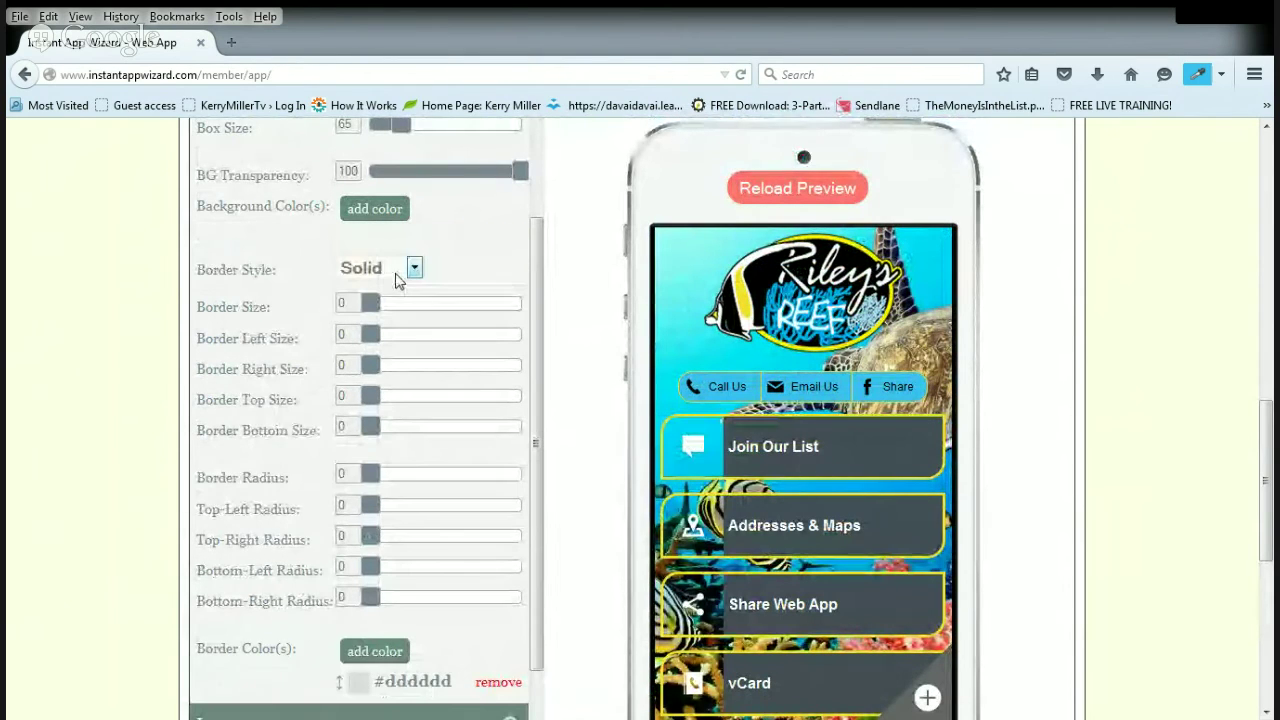
{"action": "left_click", "coordinate": [386, 216]}
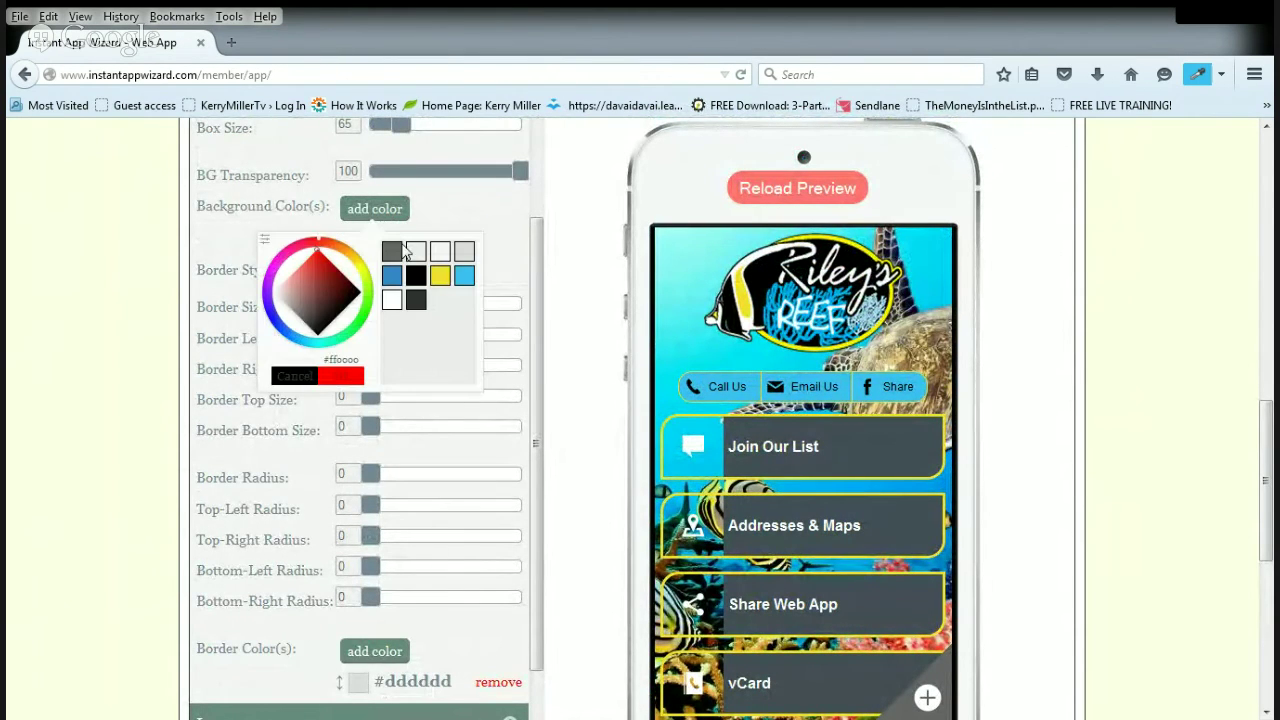
{"action": "left_click", "coordinate": [467, 284]}
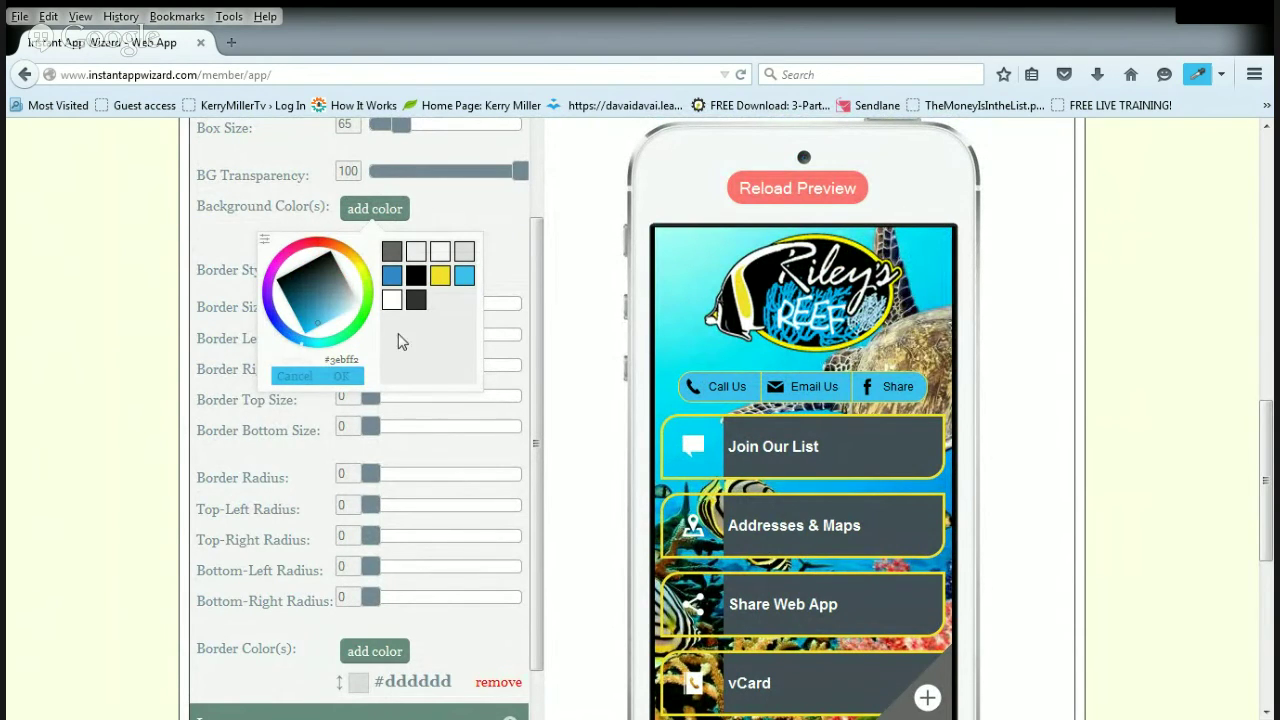
{"action": "left_click", "coordinate": [343, 377]}
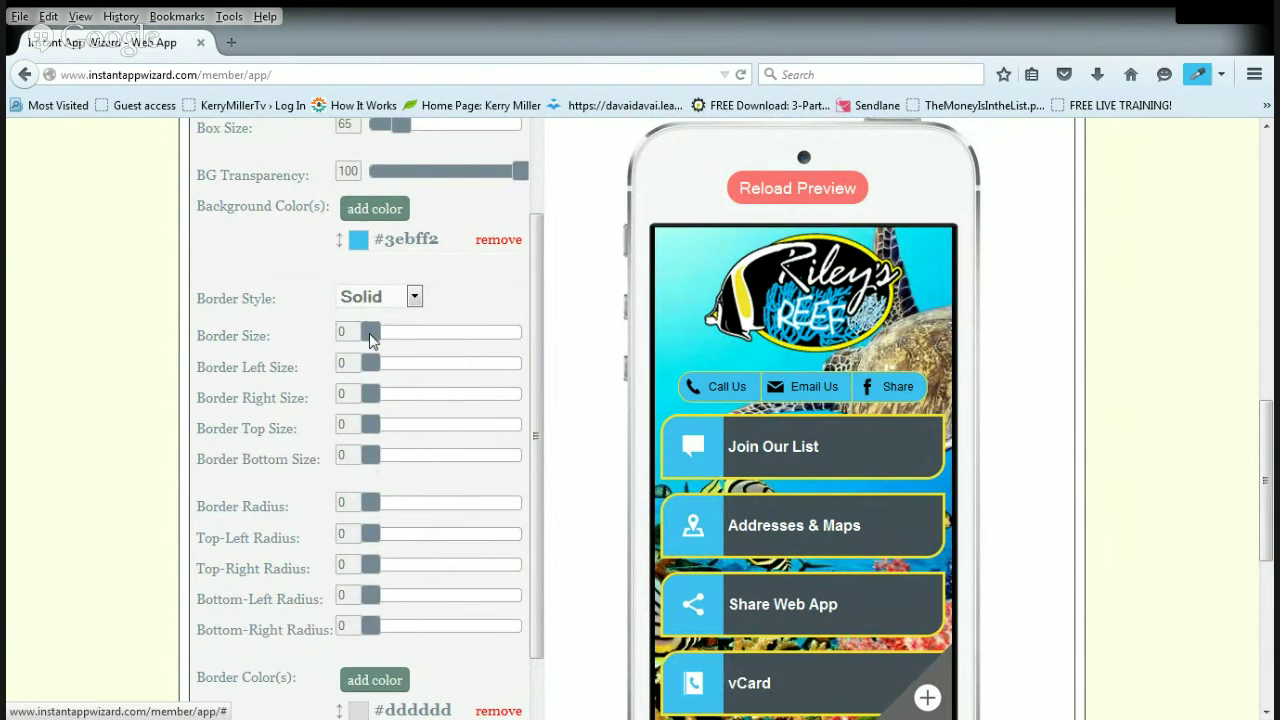
Give the Icon Content Box a border size of 4 and a border radius of 50 on all corners.
{"action": "left_click_drag", "start_coordinate": [371, 340], "coordinate": [399, 341]}
{"action": "left_click_drag", "start_coordinate": [368, 503], "coordinate": [380, 503]}
{"action": "left_click_drag", "start_coordinate": [475, 512], "coordinate": [581, 517]}
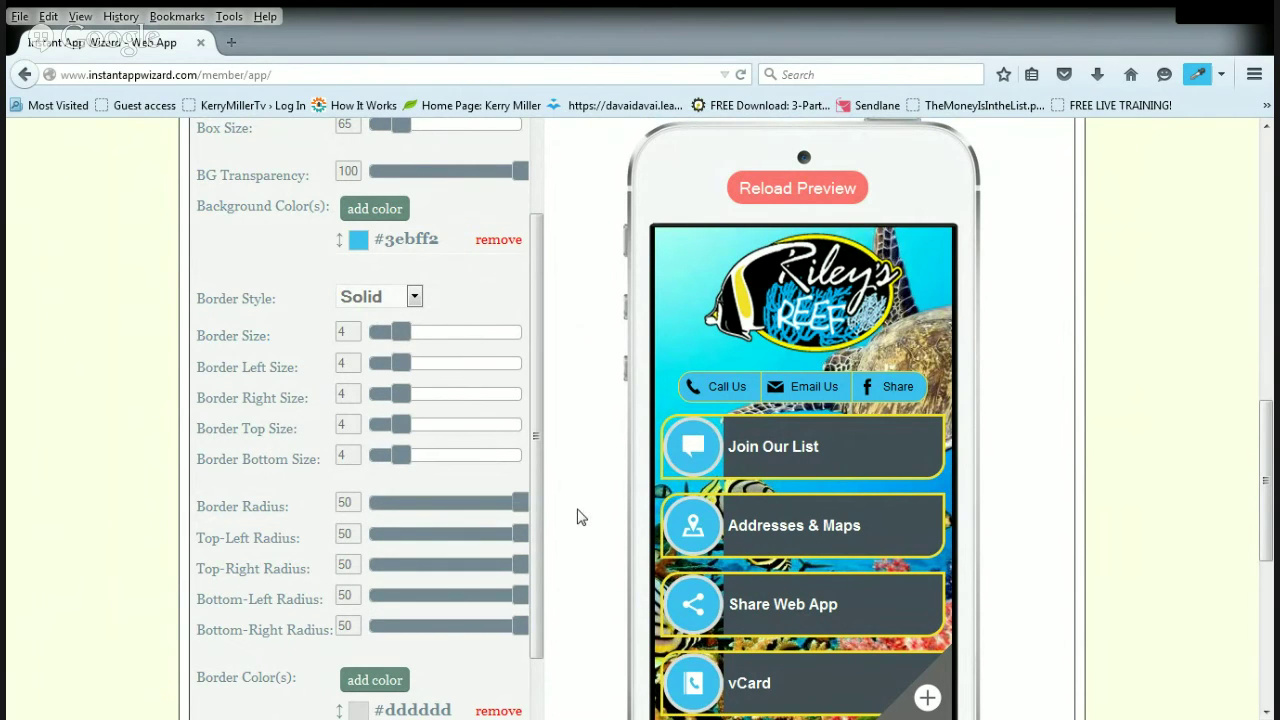
Replace the Icon Content Box border color with the yellow #f6e22e.
{"action": "scroll", "coordinate": [577, 514], "scroll_direction": "down", "scroll_amount": 2}
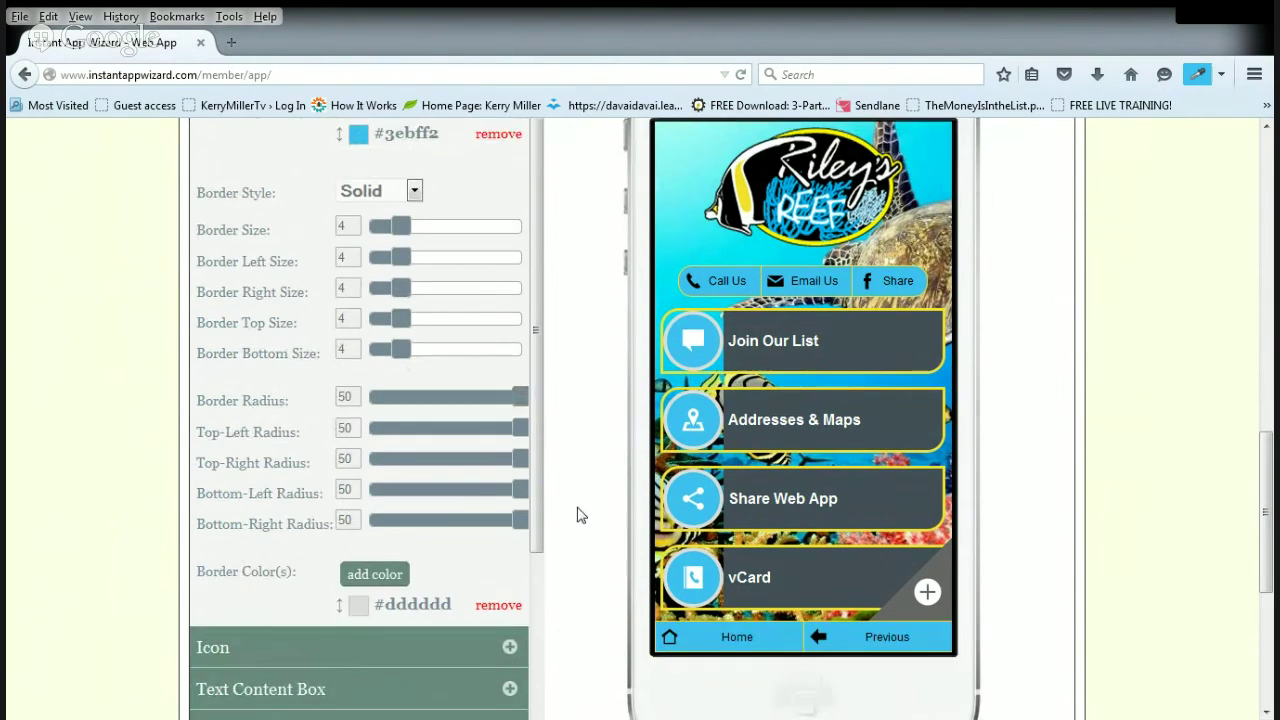
{"action": "left_click", "coordinate": [498, 605]}
{"action": "left_click", "coordinate": [395, 640]}
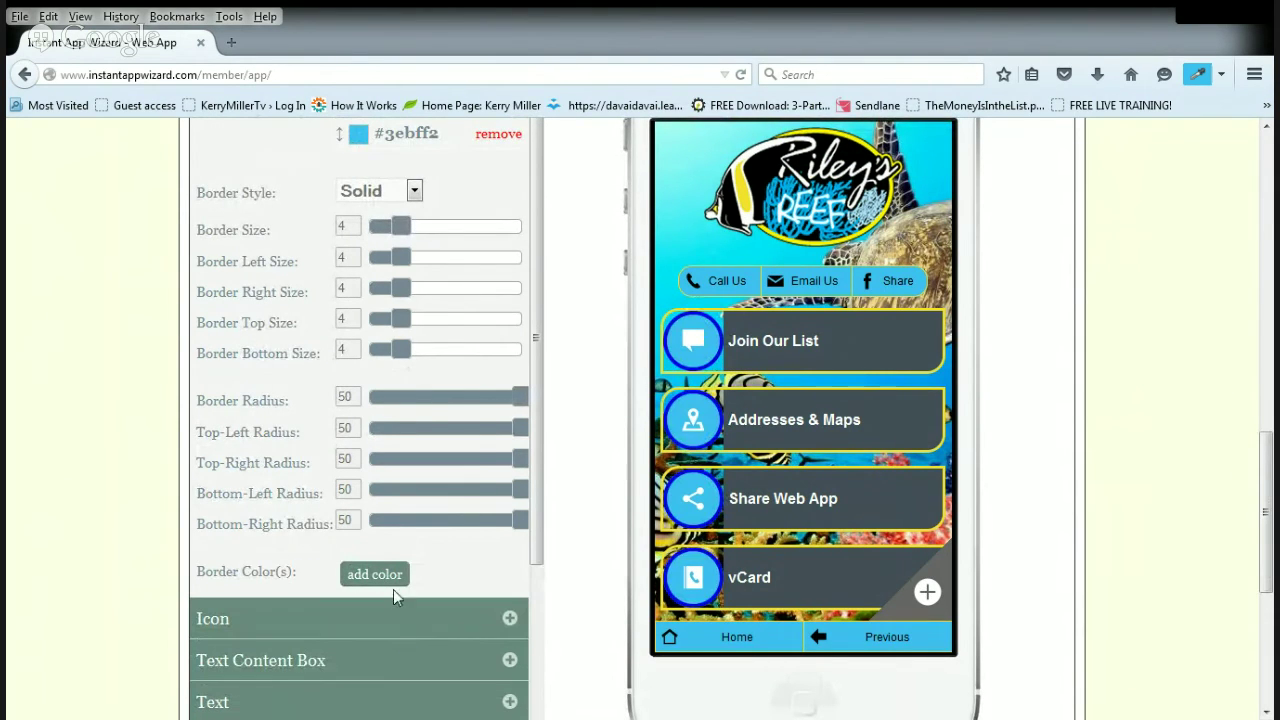
{"action": "left_click", "coordinate": [389, 580]}
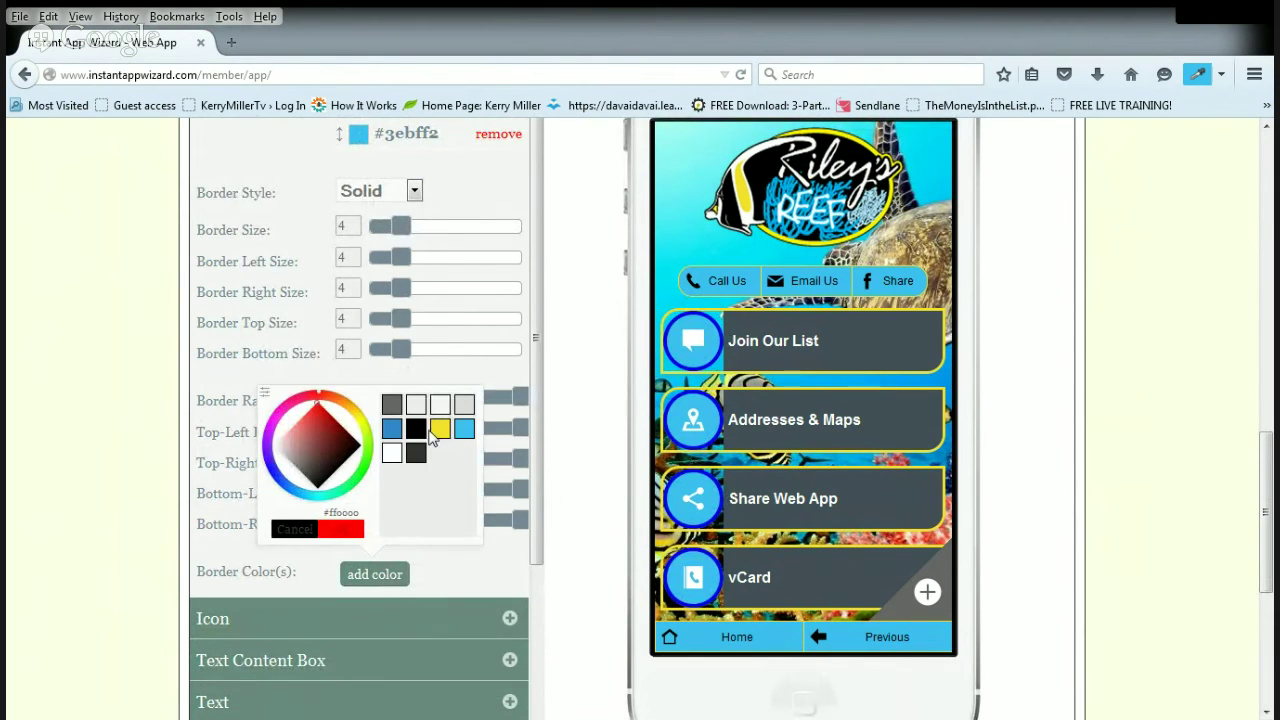
{"action": "left_click", "coordinate": [440, 430]}
{"action": "left_click", "coordinate": [342, 530]}
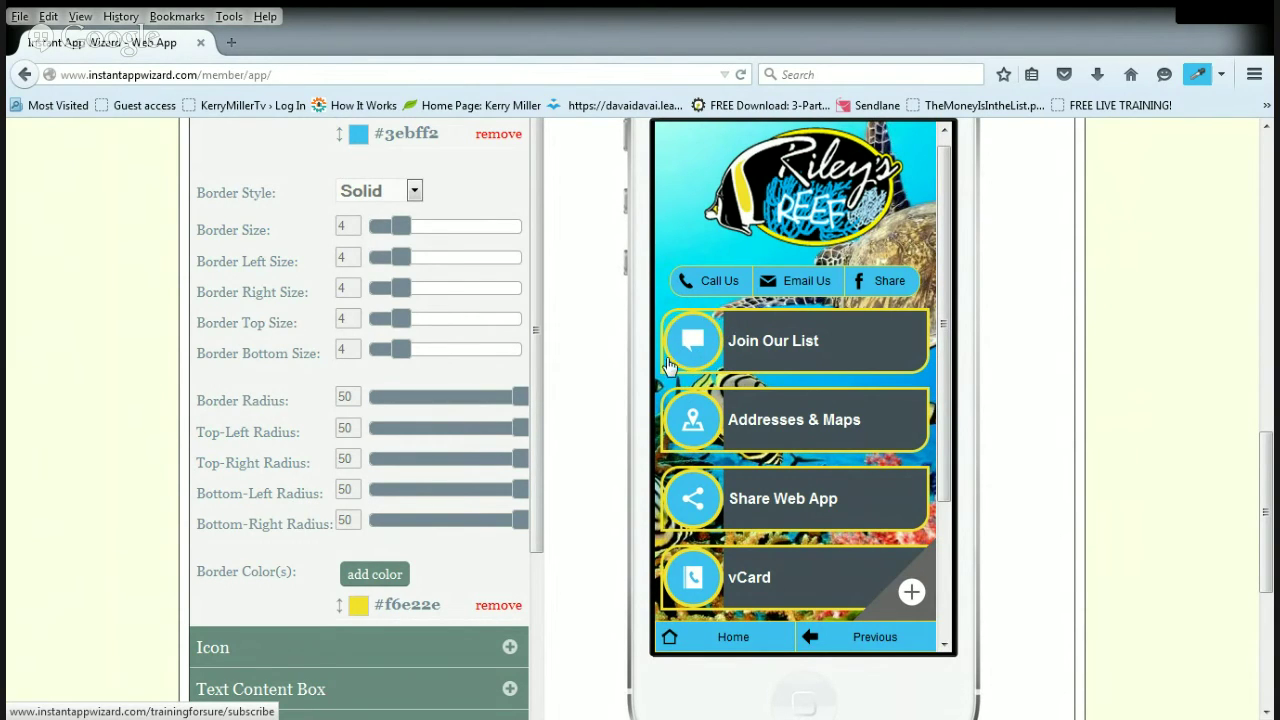
Examine the restyled main links in the phone preview, from the header logo down to the social media icon.
{"action": "scroll", "coordinate": [750, 368], "scroll_direction": "up", "scroll_amount": 1}
{"action": "scroll", "coordinate": [750, 368], "scroll_direction": "down", "scroll_amount": 3}
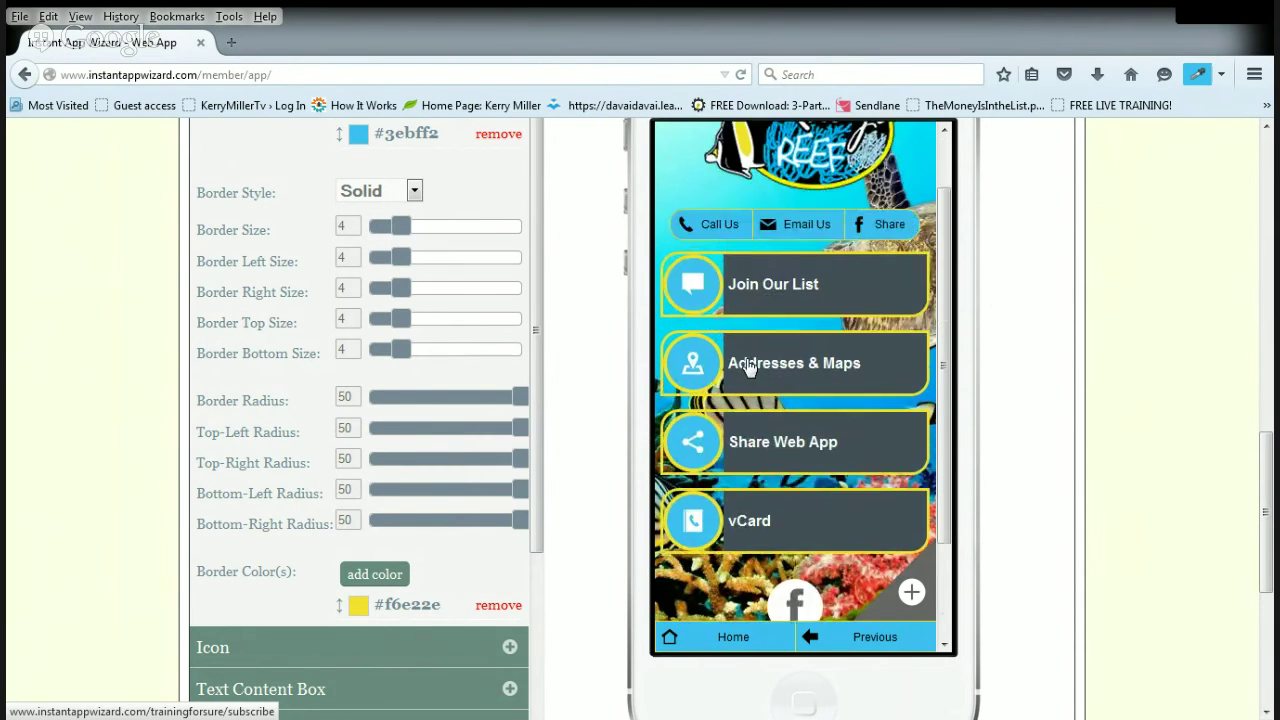
{"action": "scroll", "coordinate": [749, 368], "scroll_direction": "up", "scroll_amount": 3}
{"action": "scroll", "coordinate": [748, 368], "scroll_direction": "down", "scroll_amount": 3}
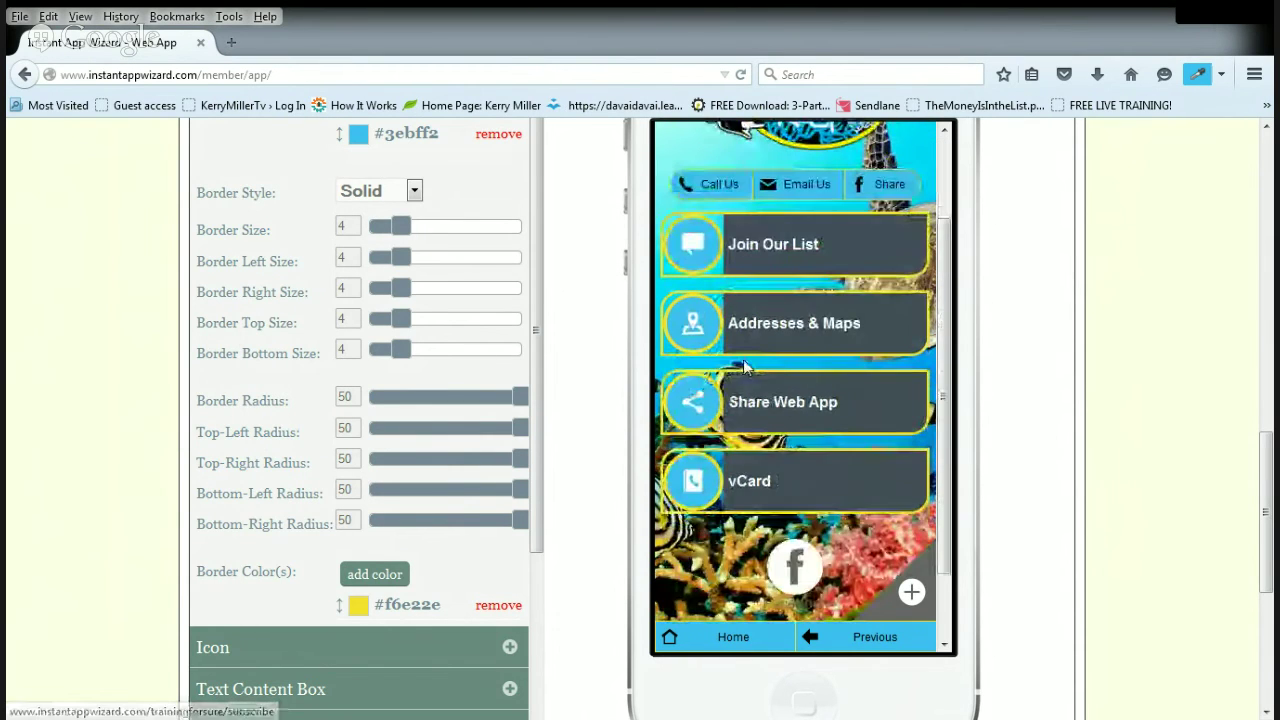
{"action": "scroll", "coordinate": [748, 368], "scroll_direction": "up", "scroll_amount": 3}
{"action": "scroll", "coordinate": [745, 368], "scroll_direction": "down", "scroll_amount": 3}
{"action": "scroll", "coordinate": [742, 360], "scroll_direction": "up", "scroll_amount": 3}
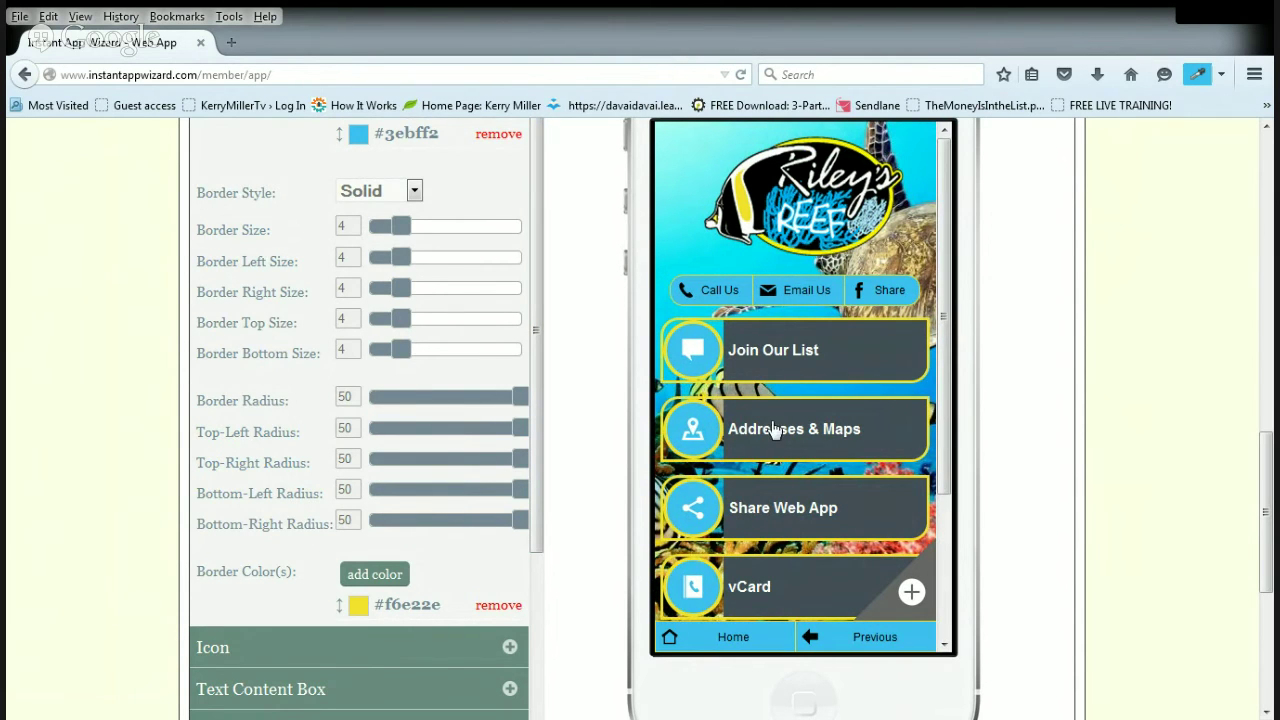
{"action": "scroll", "coordinate": [772, 430], "scroll_direction": "down", "scroll_amount": 3}
{"action": "scroll", "coordinate": [772, 430], "scroll_direction": "up", "scroll_amount": 3}
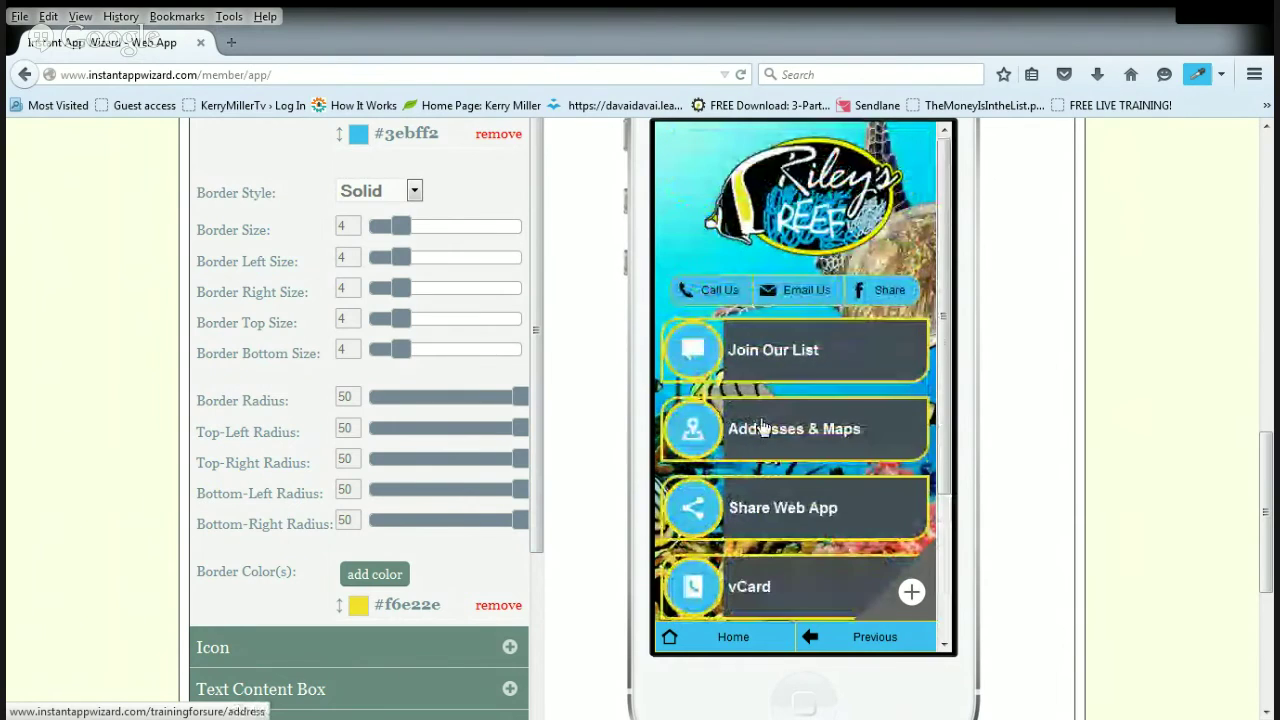
Remove the white #ffffff icon color from the Icon settings of the main links.
{"action": "scroll", "coordinate": [537, 490], "scroll_direction": "down", "scroll_amount": 1}
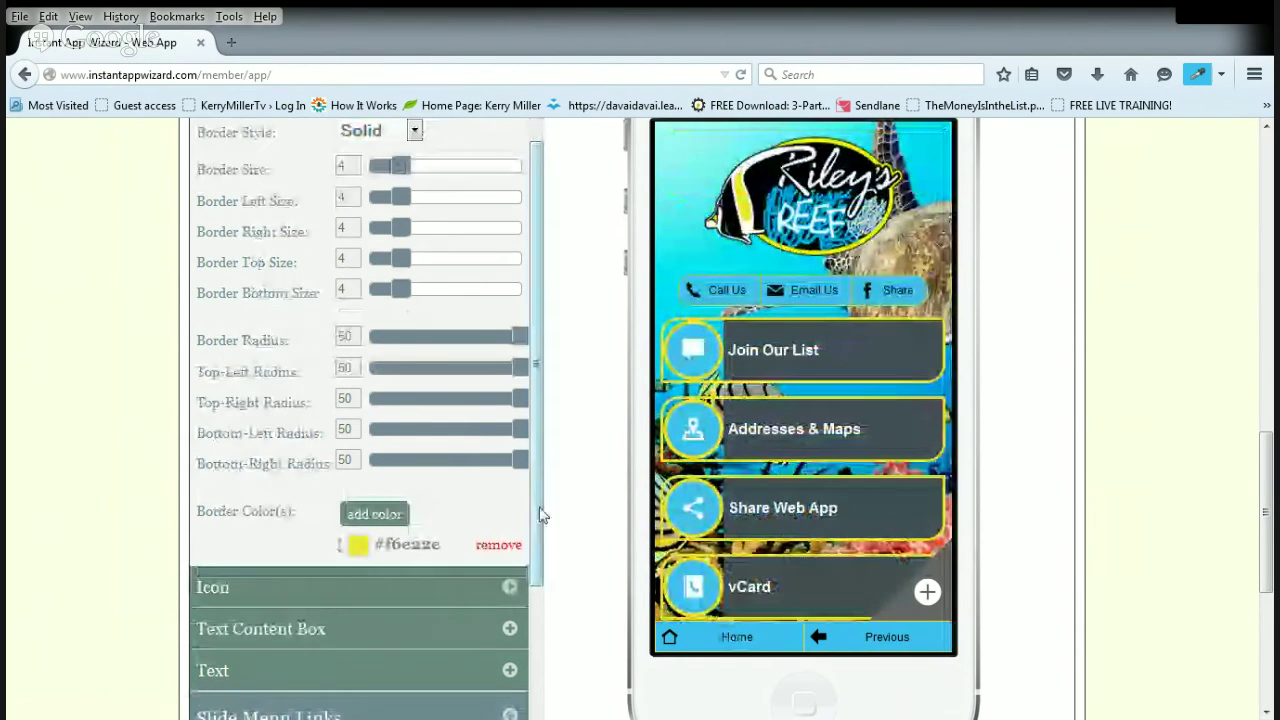
{"action": "left_click", "coordinate": [510, 586]}
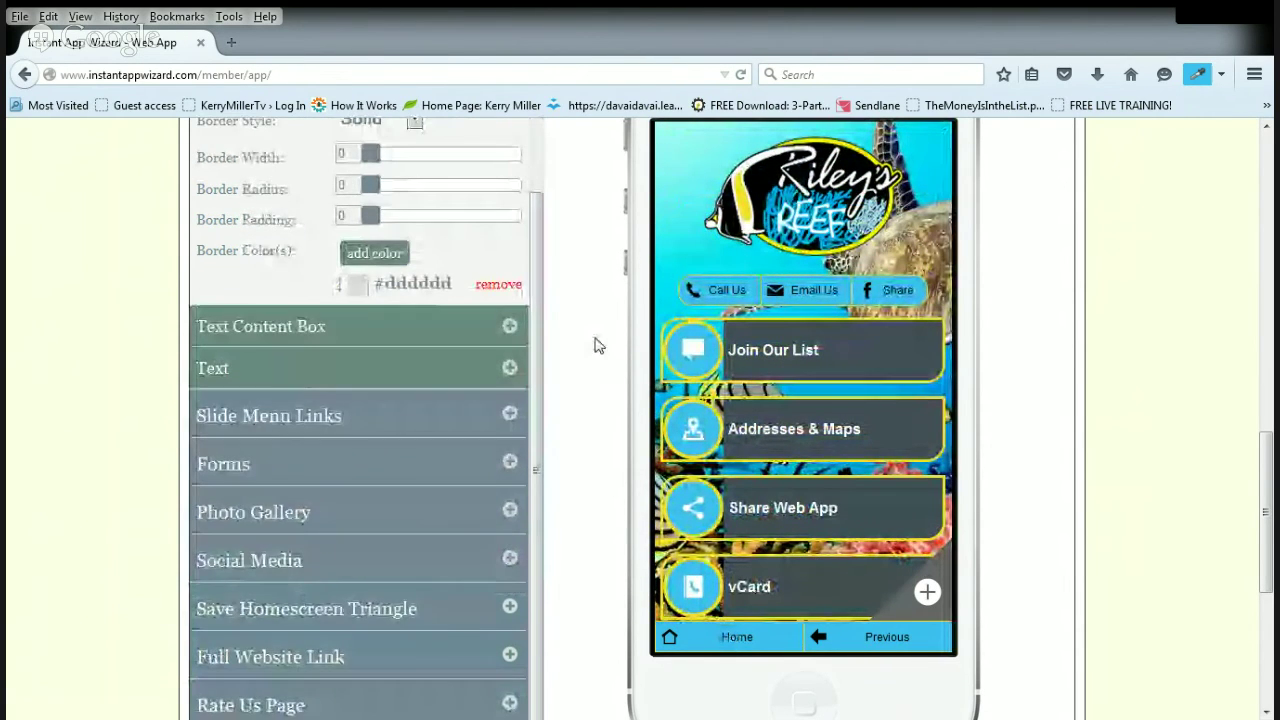
{"action": "scroll", "coordinate": [591, 346], "scroll_direction": "up", "scroll_amount": 3}
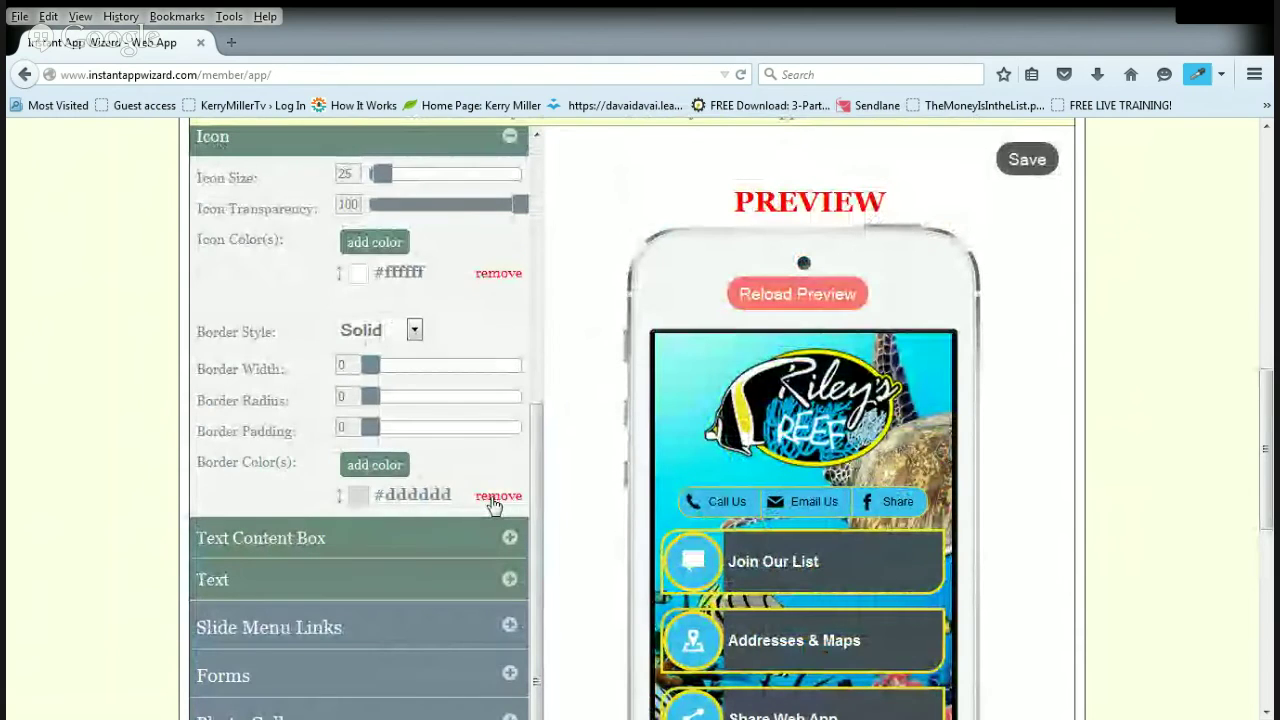
{"action": "left_click", "coordinate": [499, 275]}
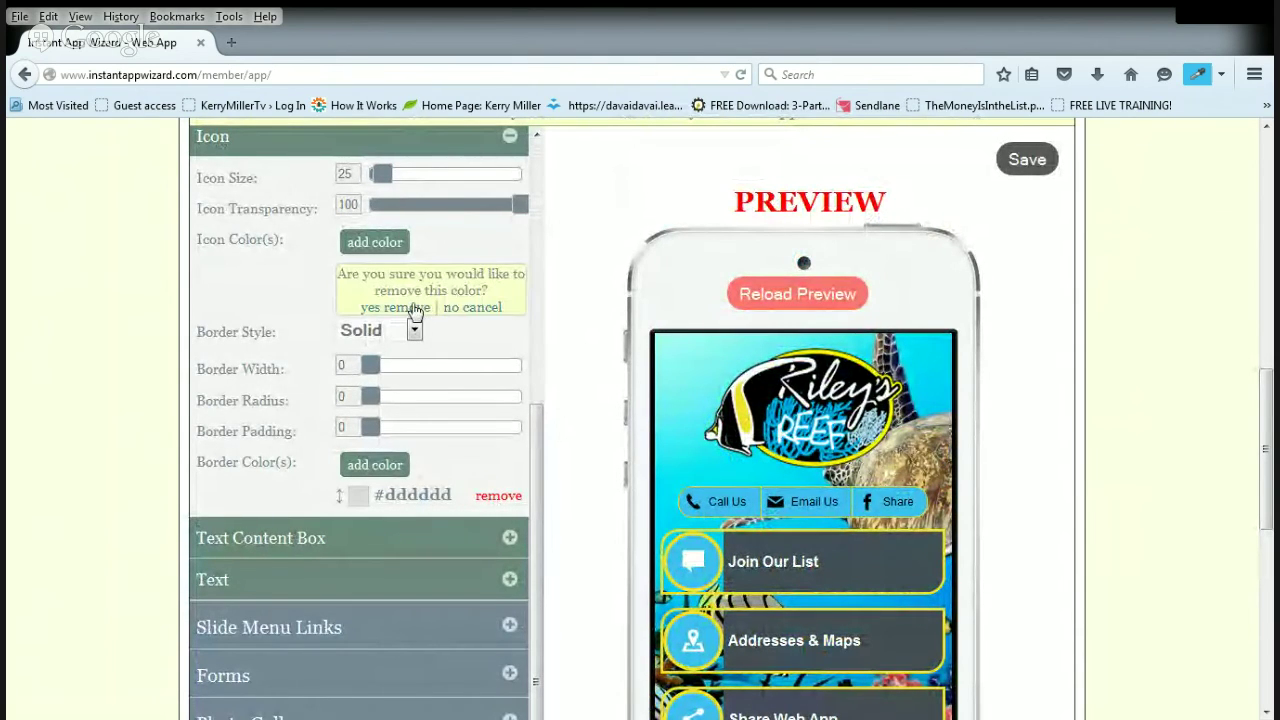
{"action": "left_click", "coordinate": [410, 308]}
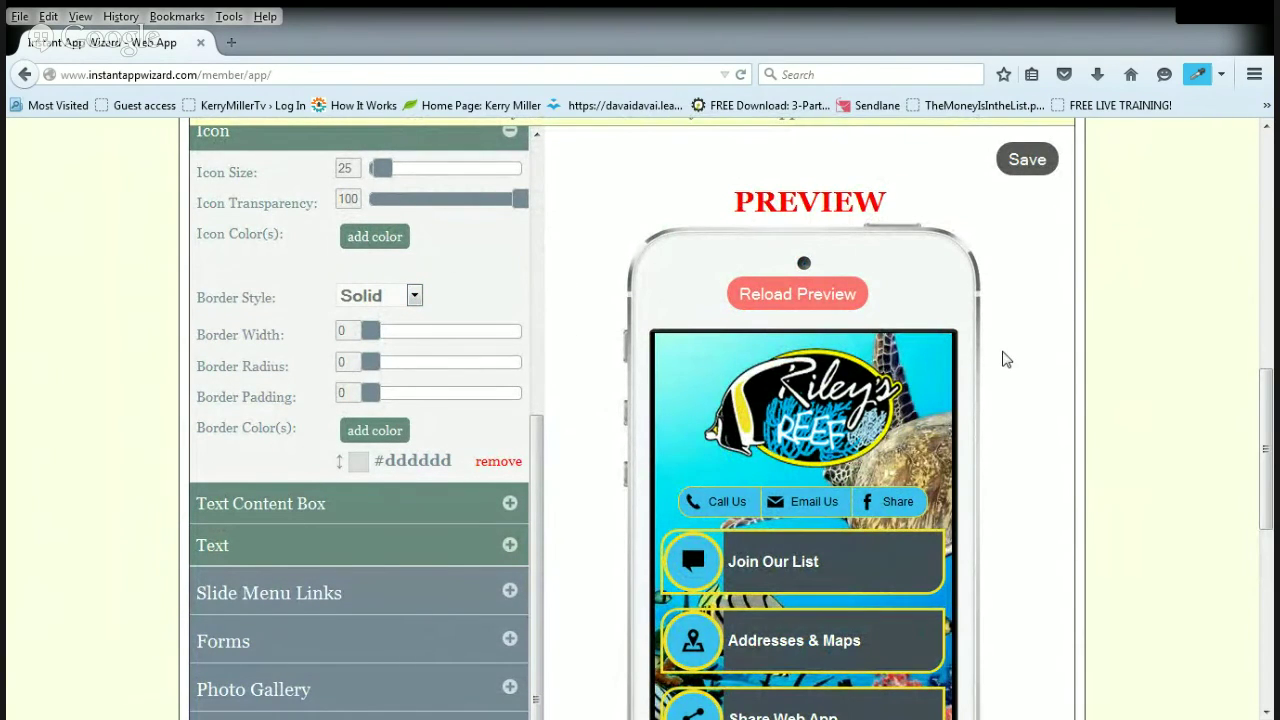
{"action": "scroll", "coordinate": [1005, 358], "scroll_direction": "down", "scroll_amount": 2}
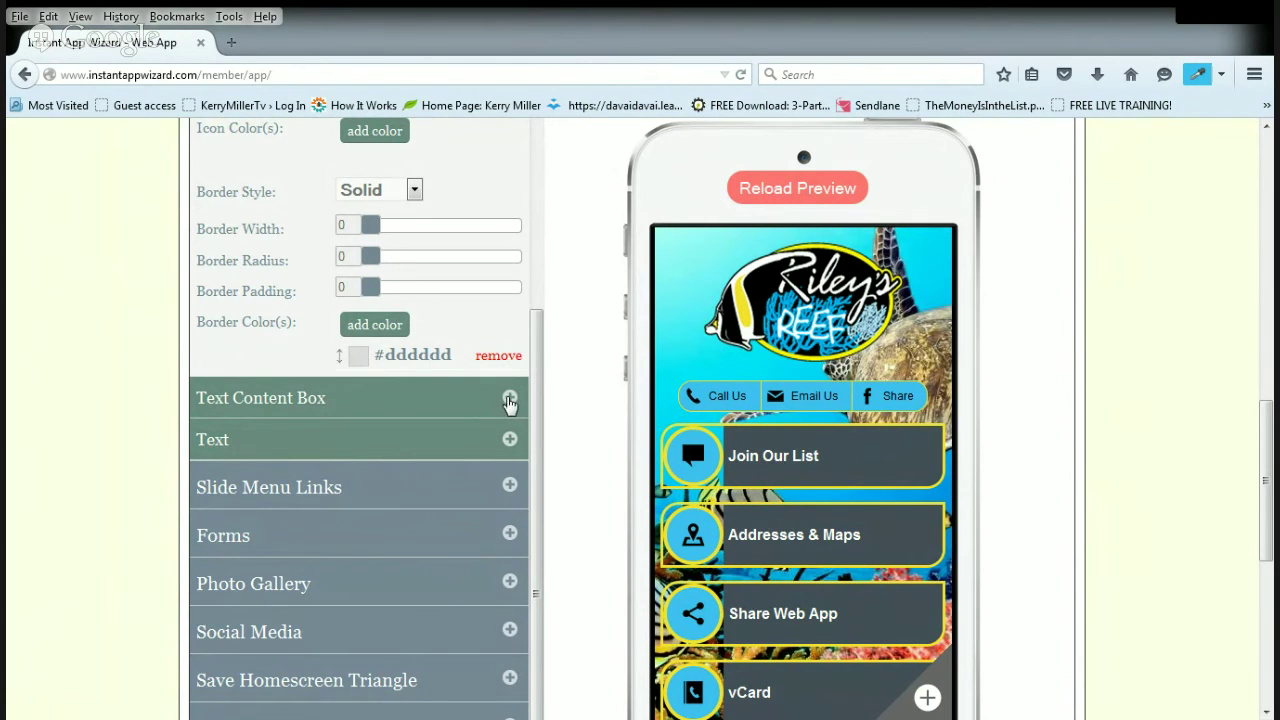
Replace the background color of the main links' Text Content Box with black #000000.
{"action": "left_click", "coordinate": [509, 400]}
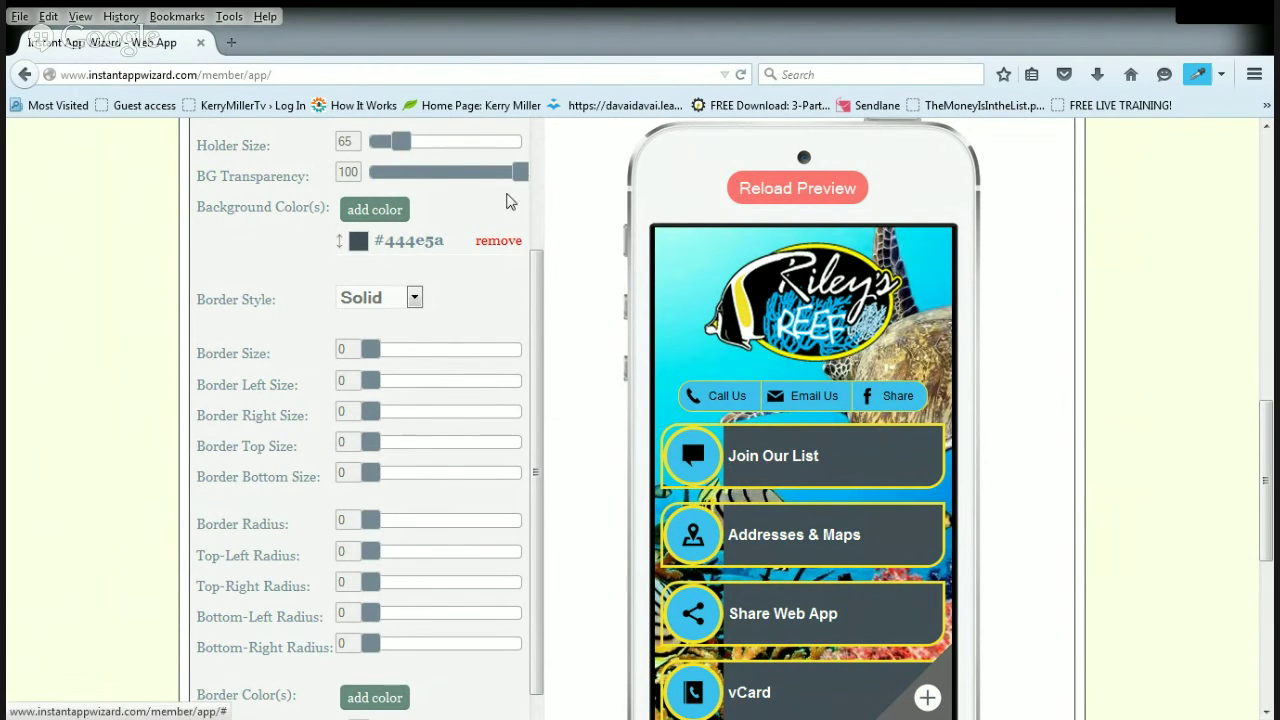
{"action": "left_click", "coordinate": [507, 250]}
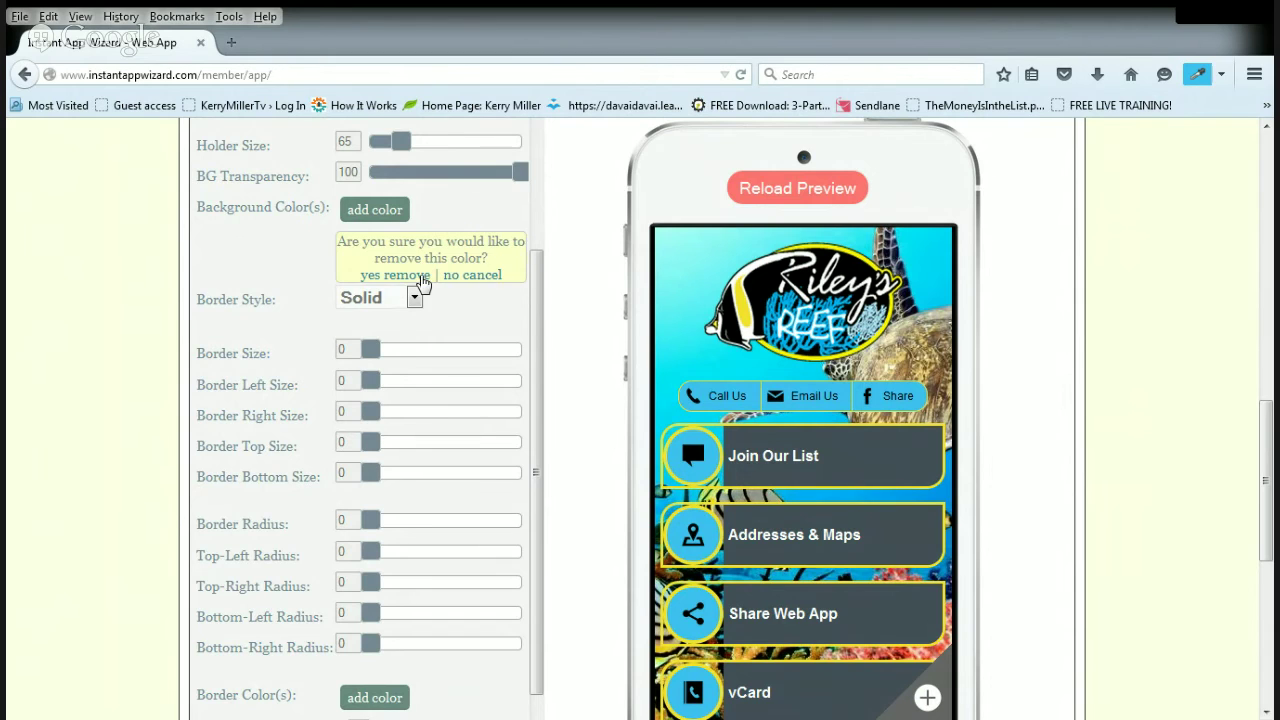
{"action": "left_click", "coordinate": [423, 277]}
{"action": "left_click", "coordinate": [395, 224]}
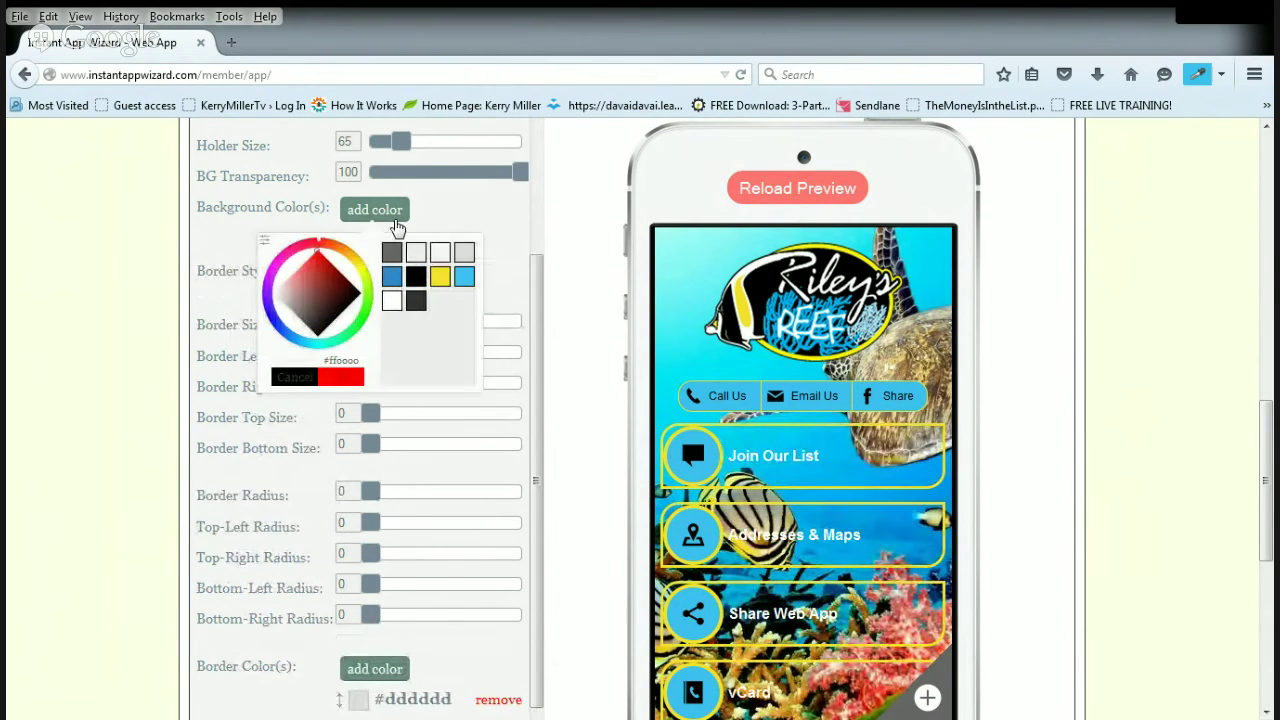
{"action": "left_click", "coordinate": [418, 303]}
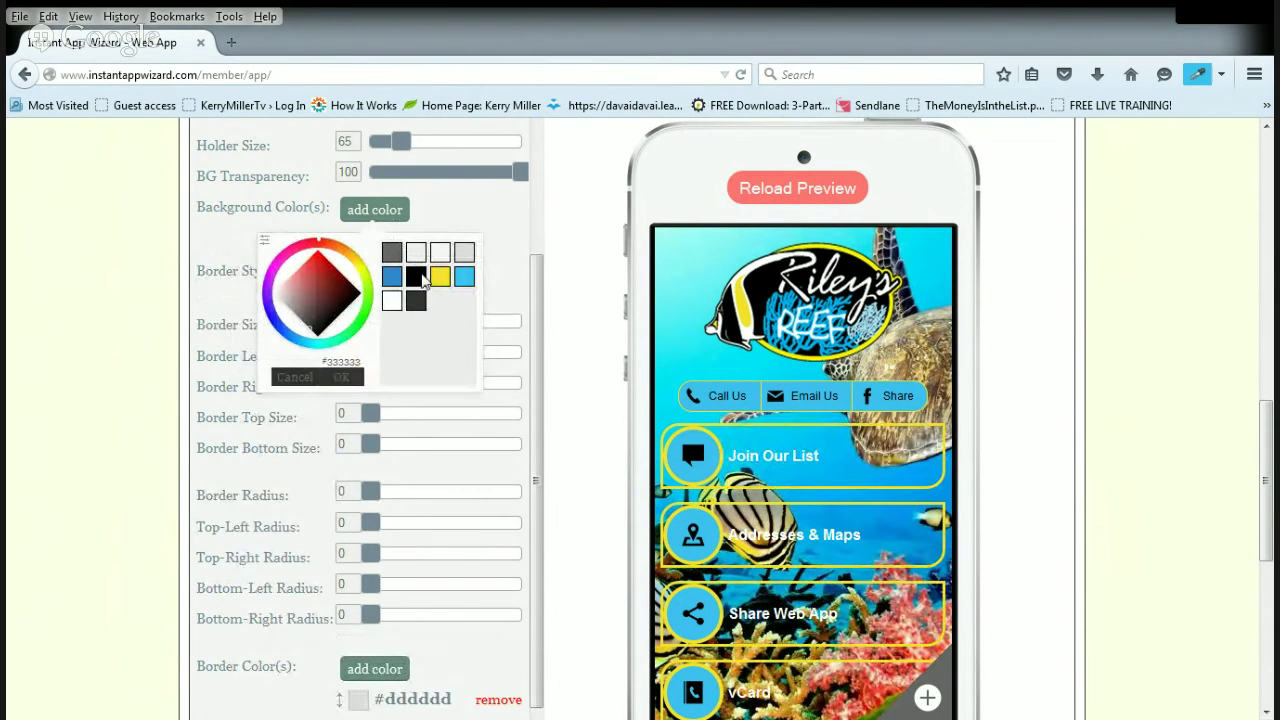
{"action": "left_click", "coordinate": [418, 277]}
{"action": "left_click", "coordinate": [343, 377]}
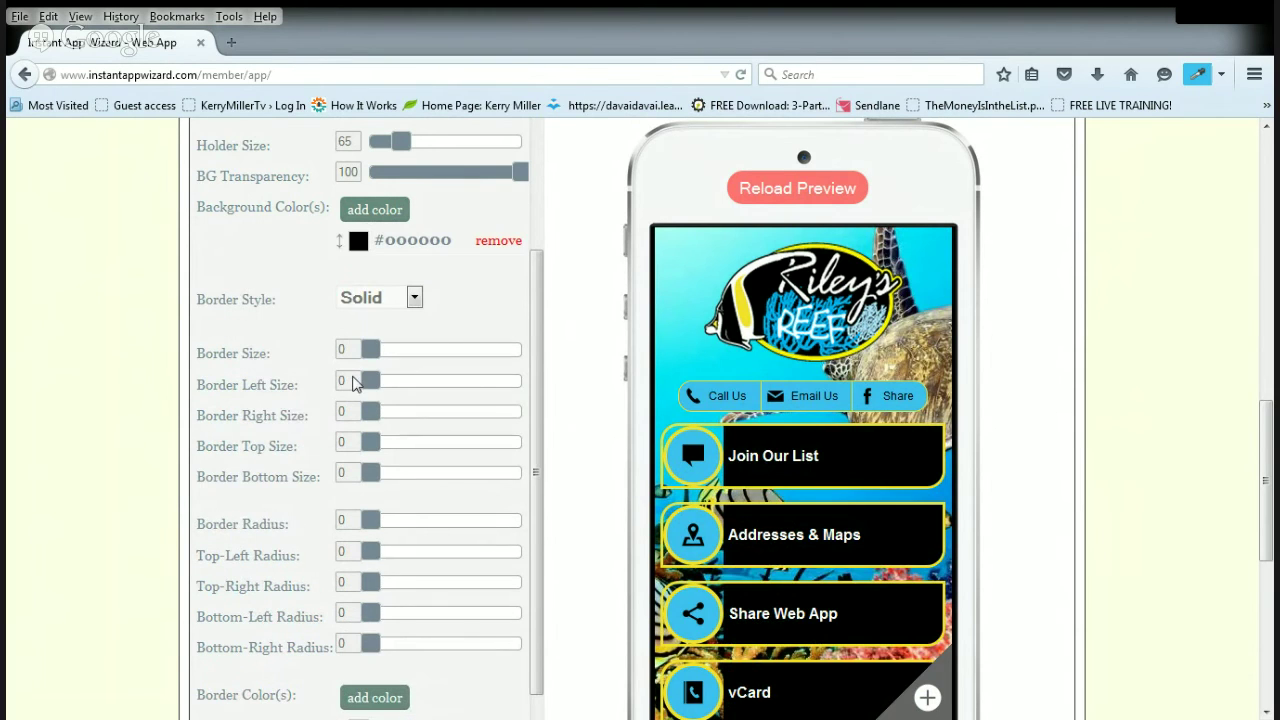
Give the Text Content Box left and bottom border sizes of 5 and top-left and bottom-right radii of 20.
{"action": "scroll", "coordinate": [563, 334], "scroll_direction": "down", "scroll_amount": 2}
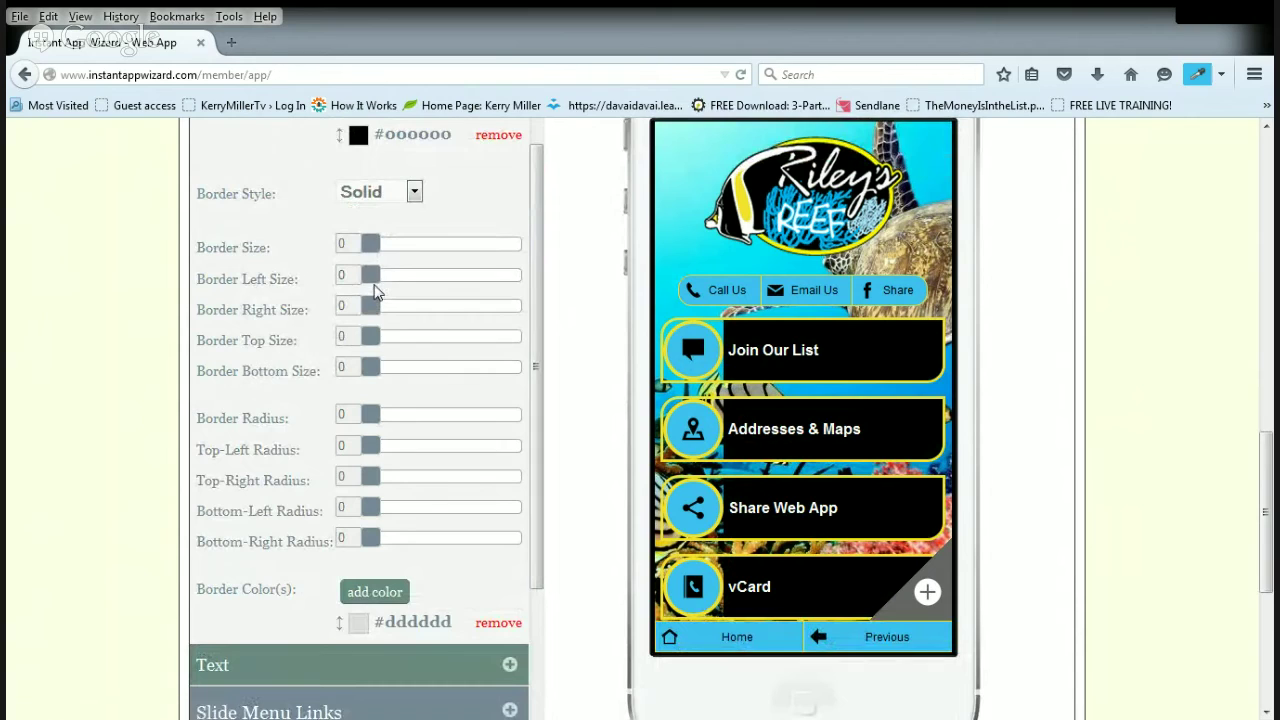
{"action": "left_click_drag", "start_coordinate": [371, 278], "coordinate": [411, 284]}
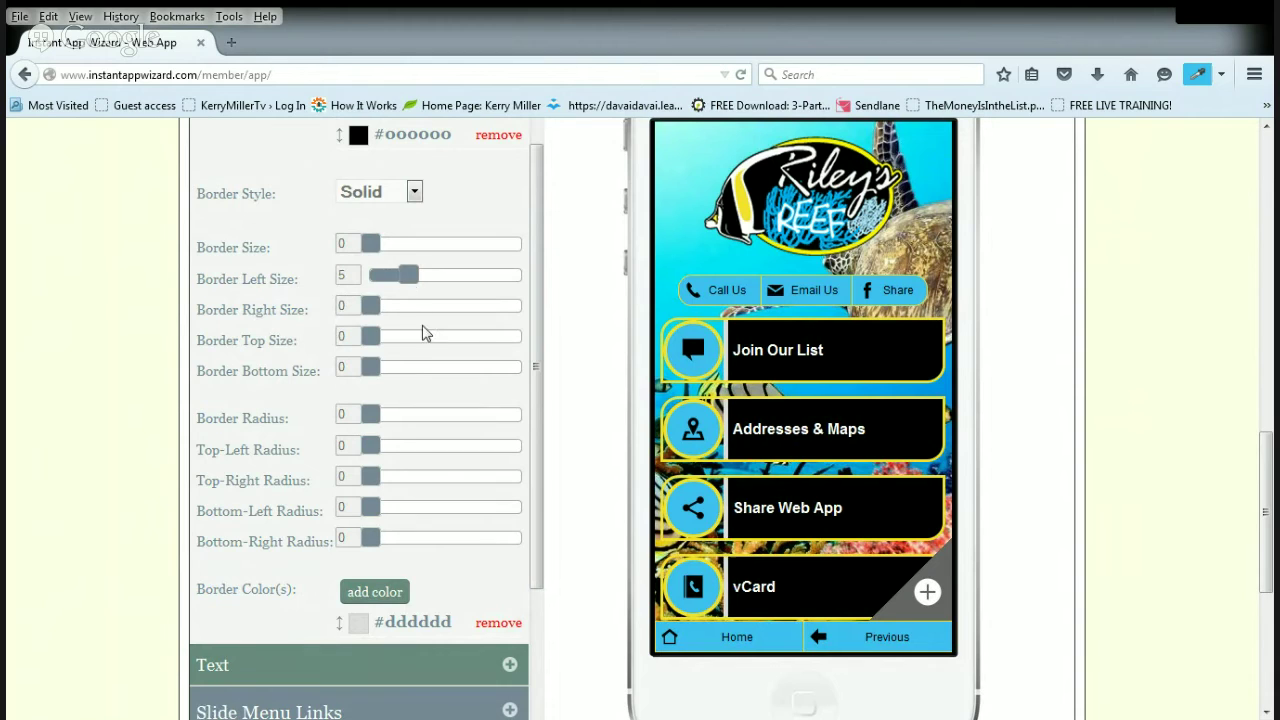
{"action": "left_click_drag", "start_coordinate": [368, 367], "coordinate": [407, 376]}
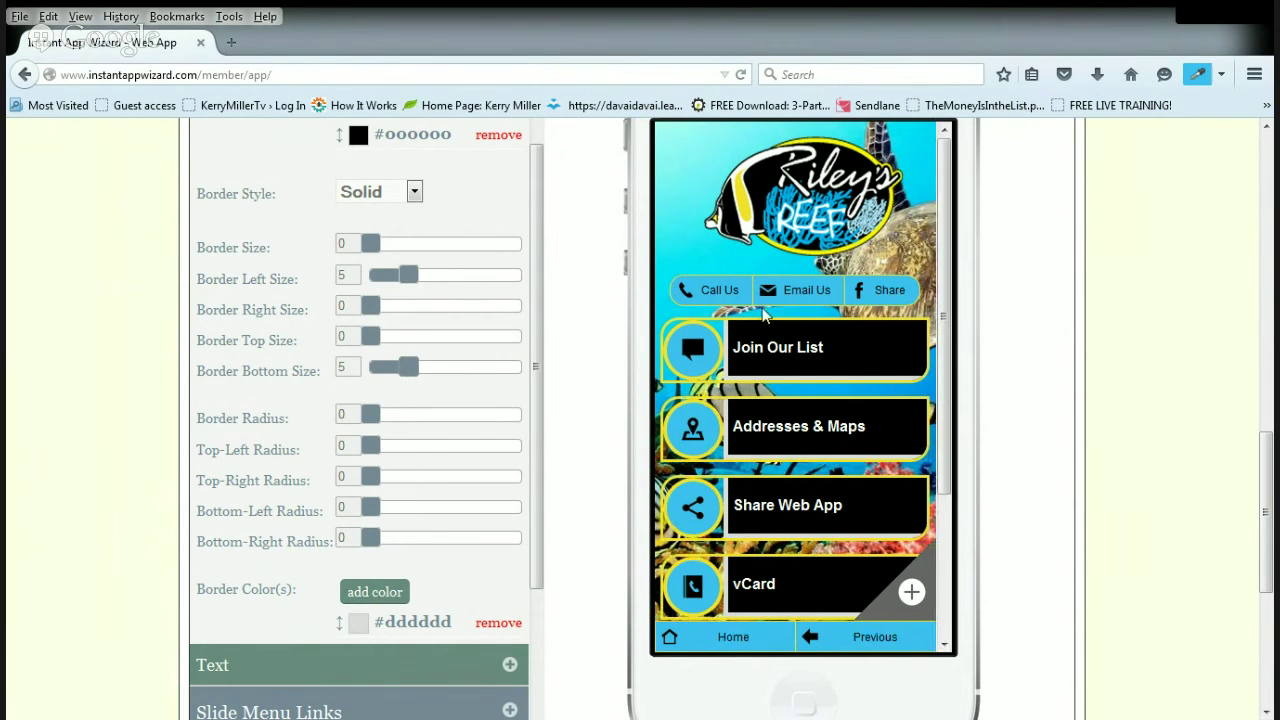
{"action": "left_click_drag", "start_coordinate": [371, 449], "coordinate": [575, 470]}
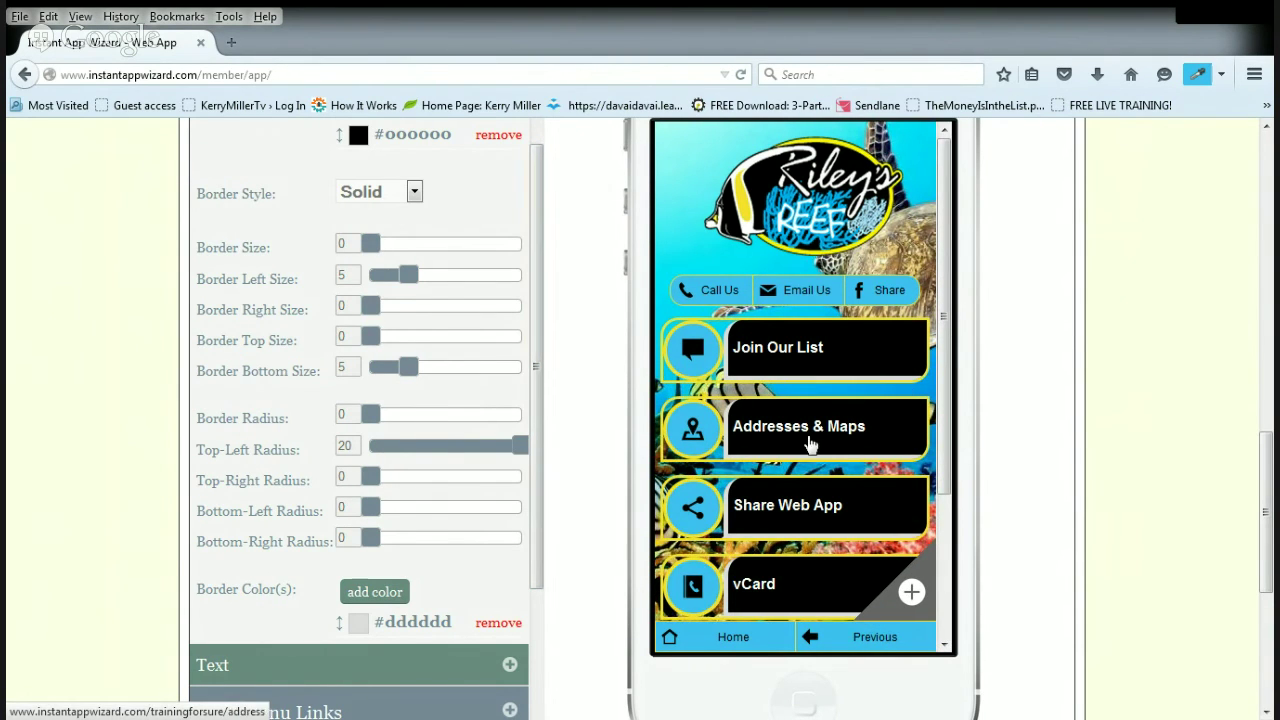
{"action": "left_click_drag", "start_coordinate": [372, 538], "coordinate": [630, 552]}
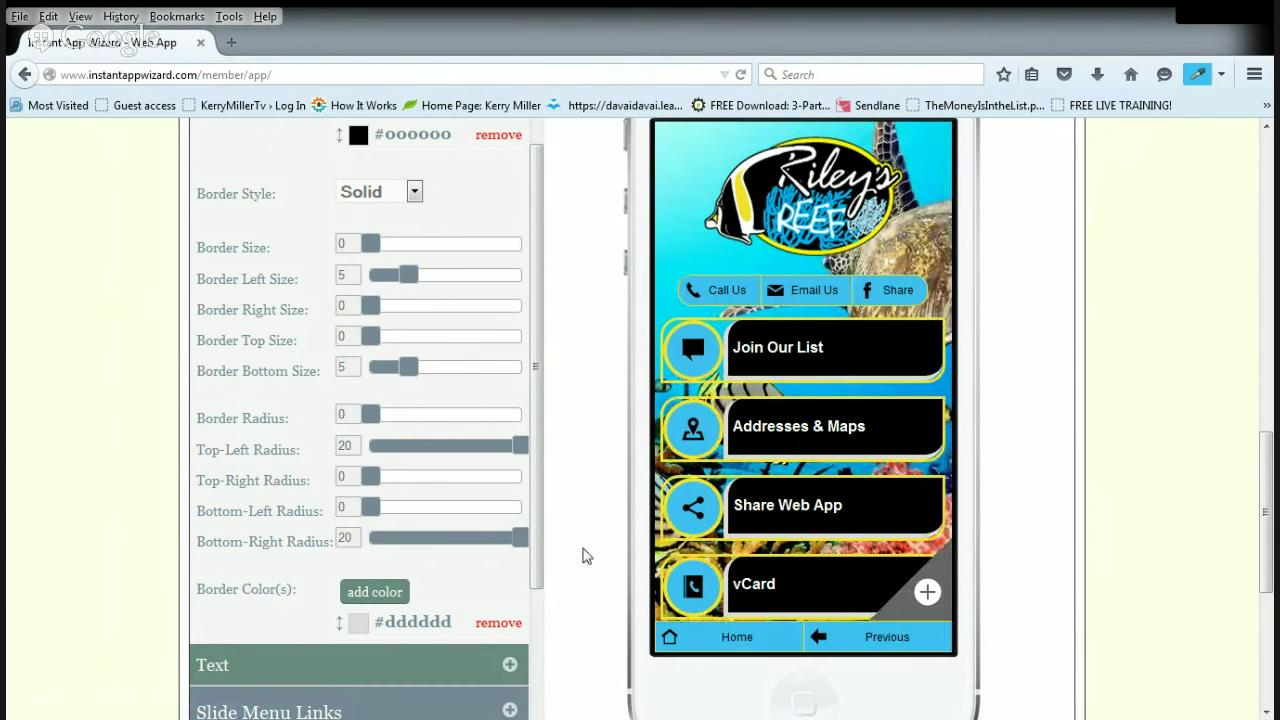
Replace the Text Content Box border color with white #ffffff.
{"action": "left_click", "coordinate": [499, 624]}
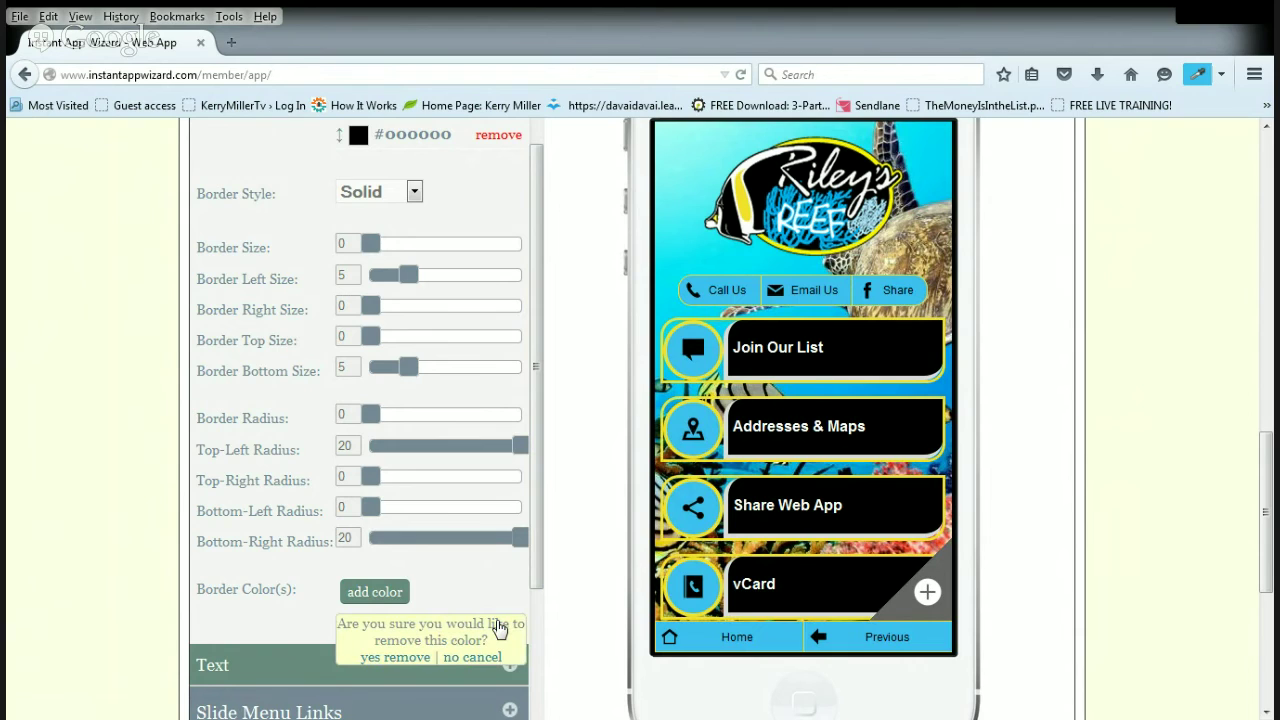
{"action": "left_click", "coordinate": [397, 658]}
{"action": "left_click", "coordinate": [388, 604]}
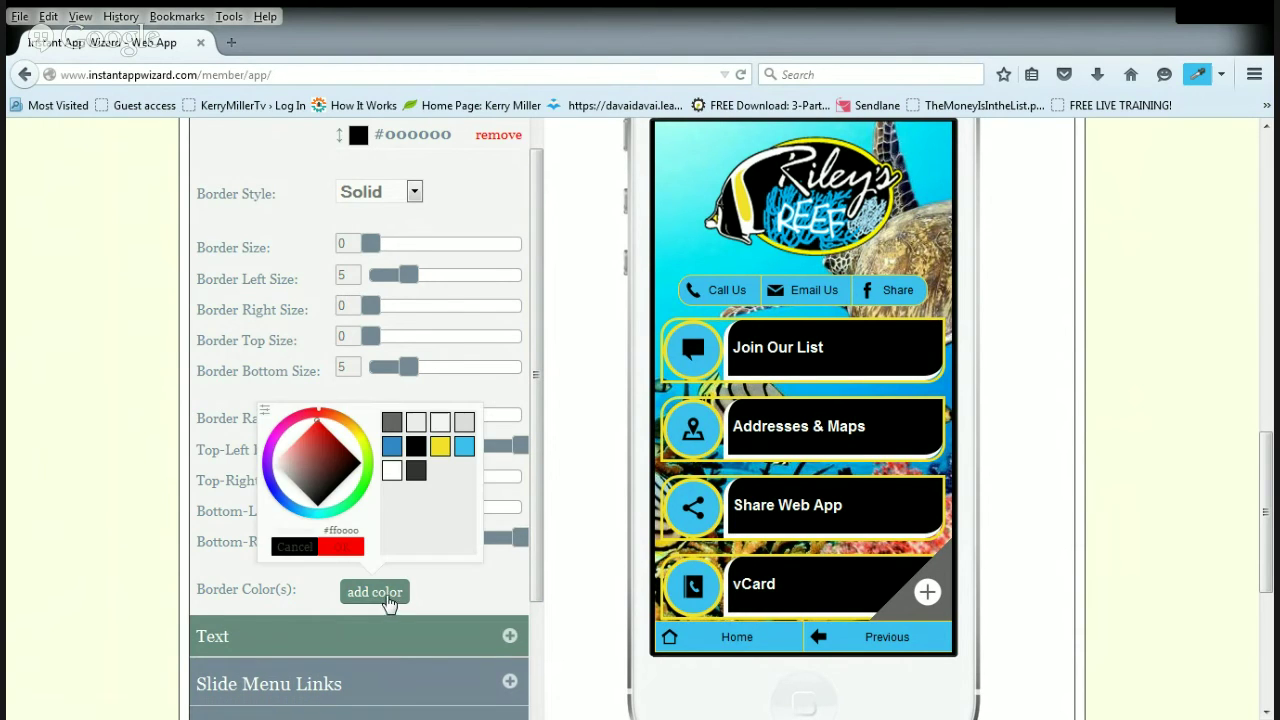
{"action": "left_click", "coordinate": [397, 476]}
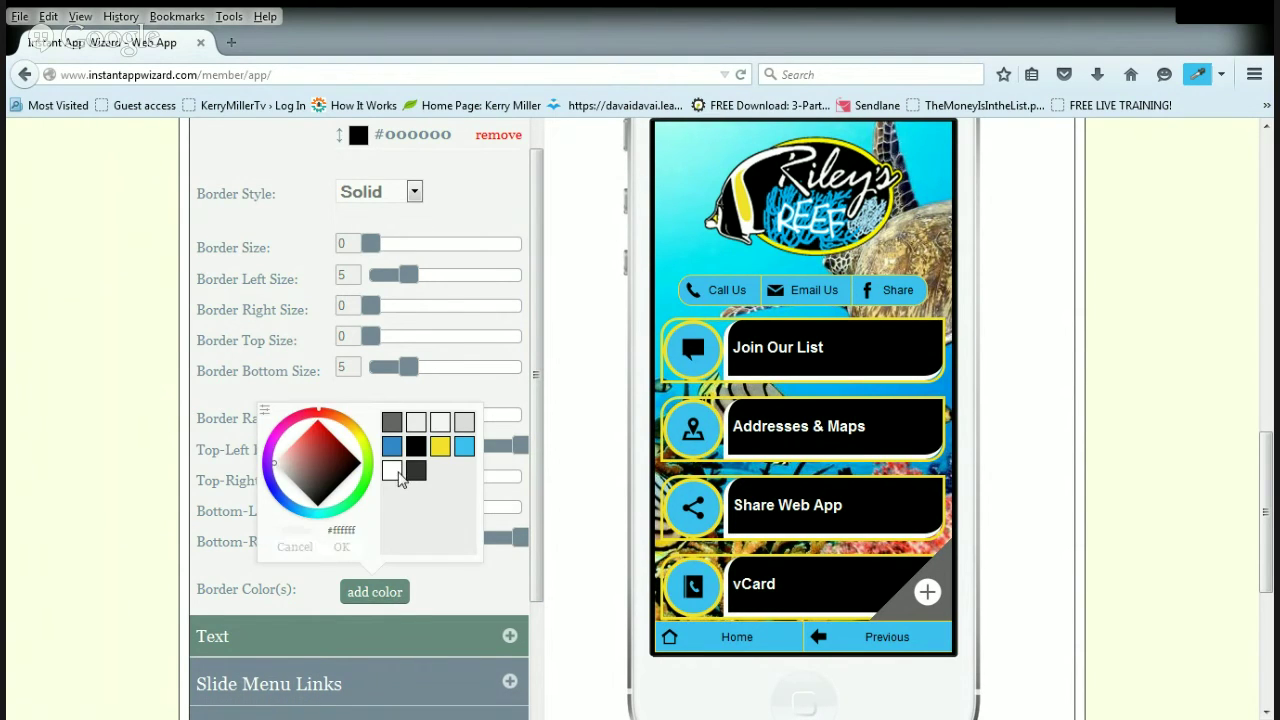
{"action": "left_click", "coordinate": [342, 548]}
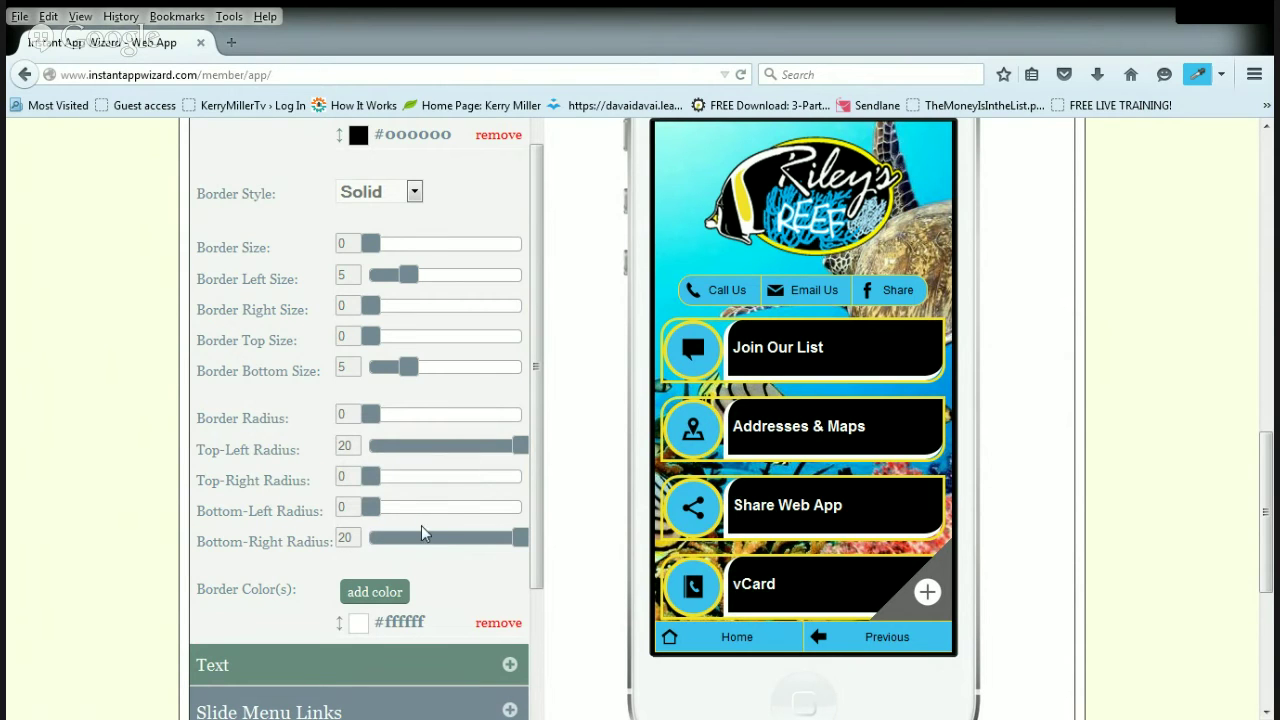
Set the Text Content Box background transparency to 40 and check the links in the phone preview.
{"action": "scroll", "coordinate": [557, 445], "scroll_direction": "up", "scroll_amount": 4}
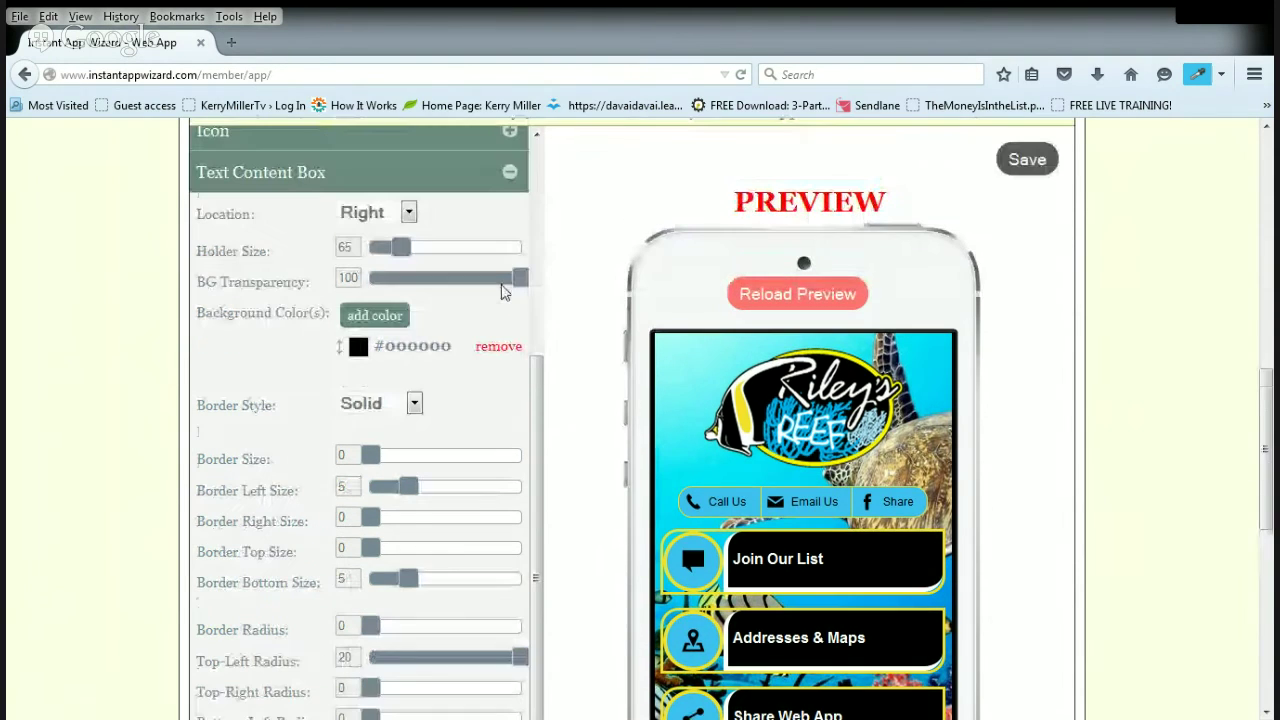
{"action": "left_click", "coordinate": [510, 284]}
{"action": "left_click_drag", "start_coordinate": [510, 284], "coordinate": [432, 284]}
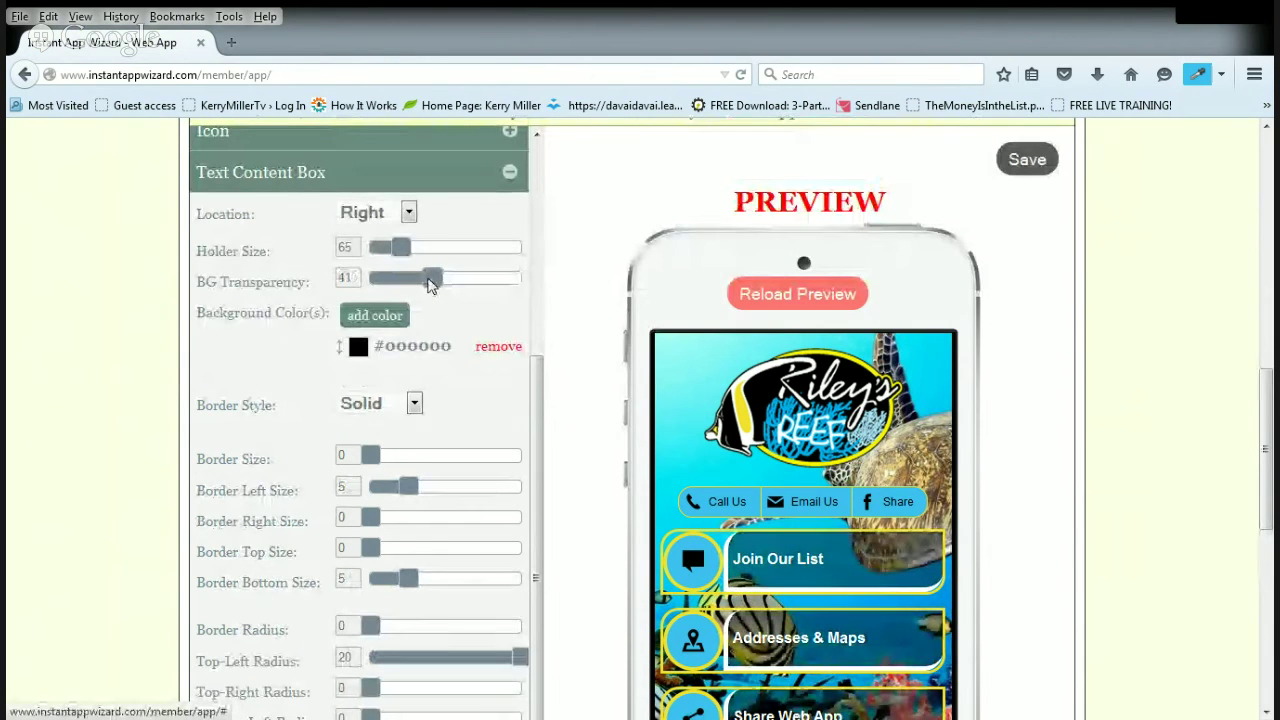
{"action": "left_click_drag", "start_coordinate": [432, 284], "coordinate": [429, 285]}
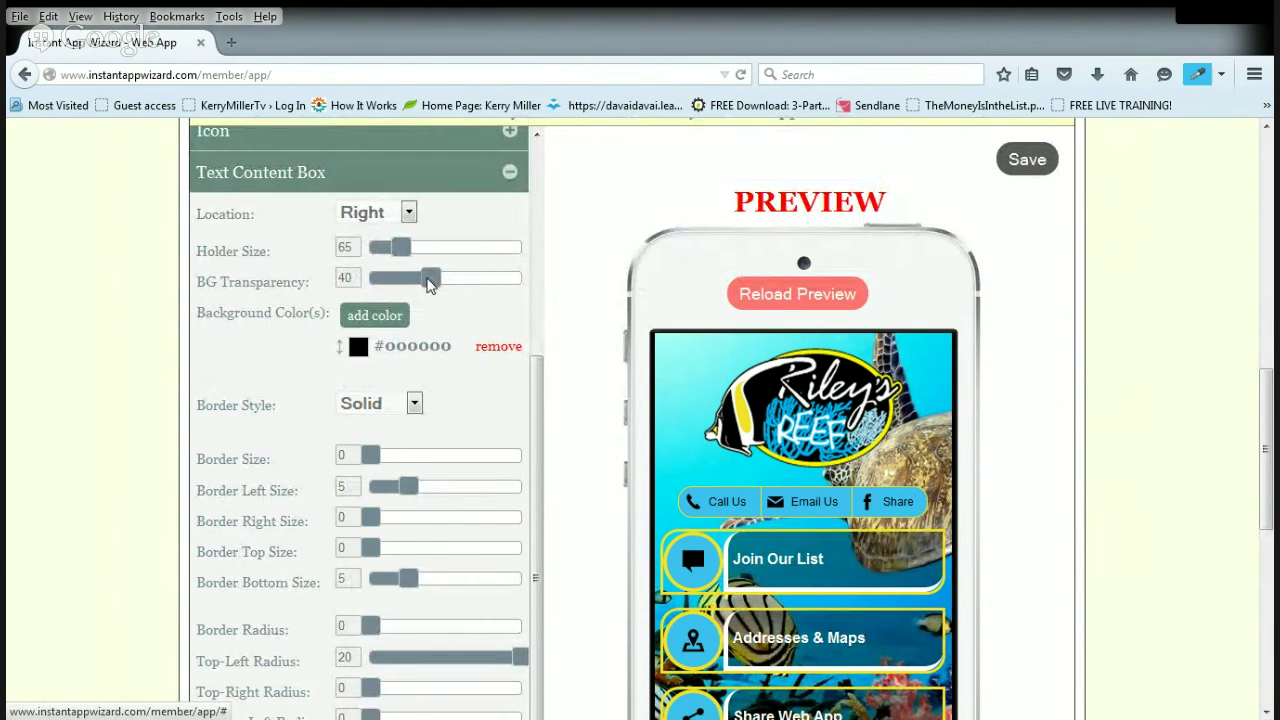
{"action": "scroll", "coordinate": [767, 450], "scroll_direction": "down", "scroll_amount": 3}
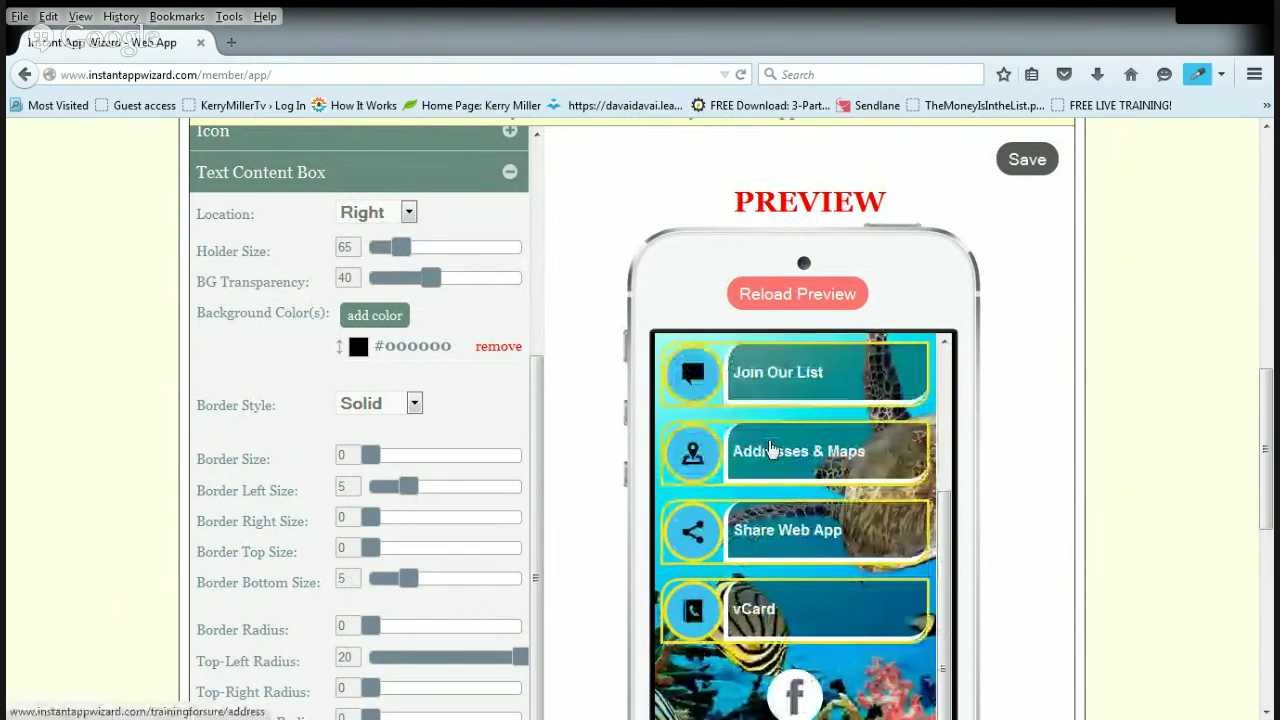
{"action": "scroll", "coordinate": [766, 450], "scroll_direction": "up", "scroll_amount": 3}
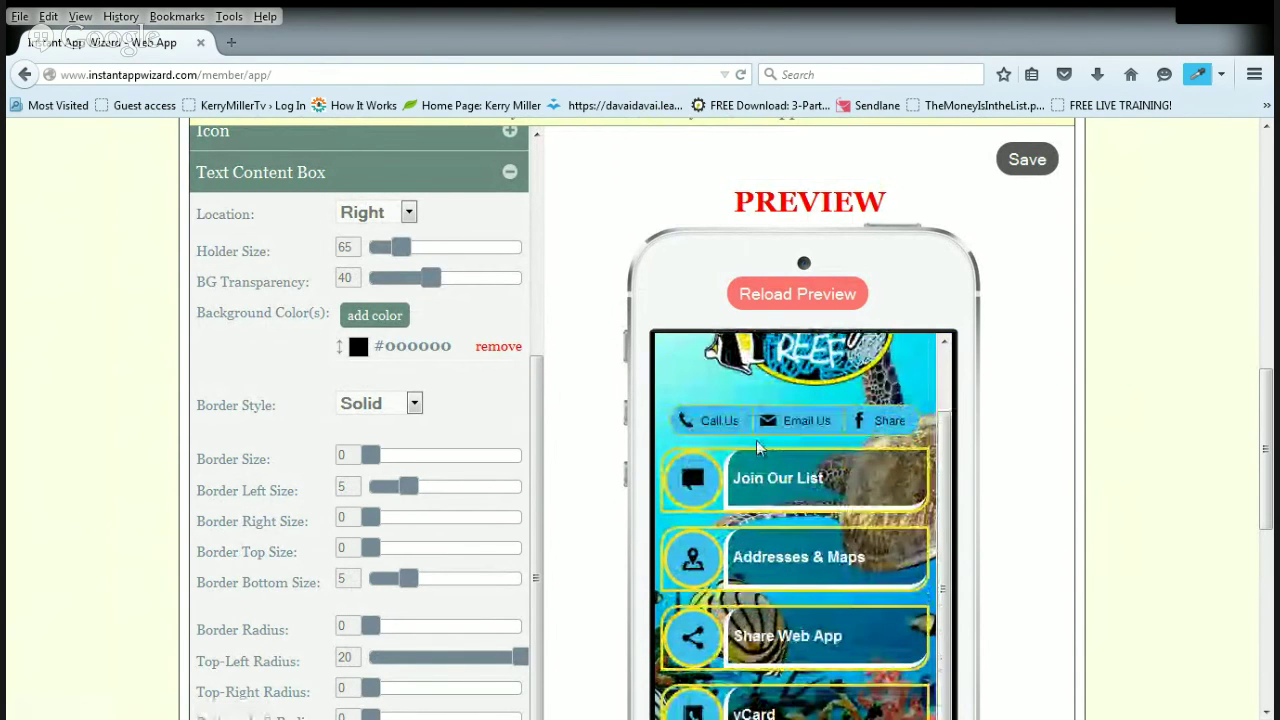
Try the light blue #3ebff2 as the Text Content Box border color in place of white.
{"action": "scroll", "coordinate": [551, 453], "scroll_direction": "down", "scroll_amount": 4}
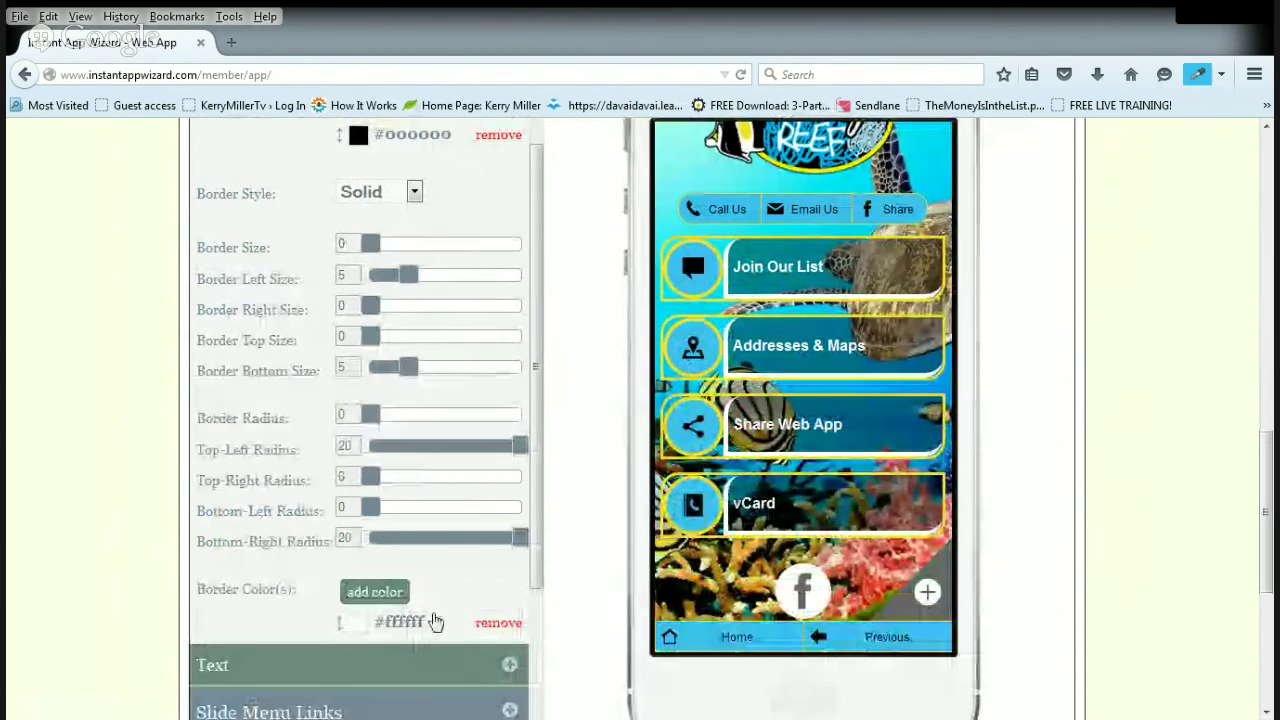
{"action": "left_click", "coordinate": [479, 627]}
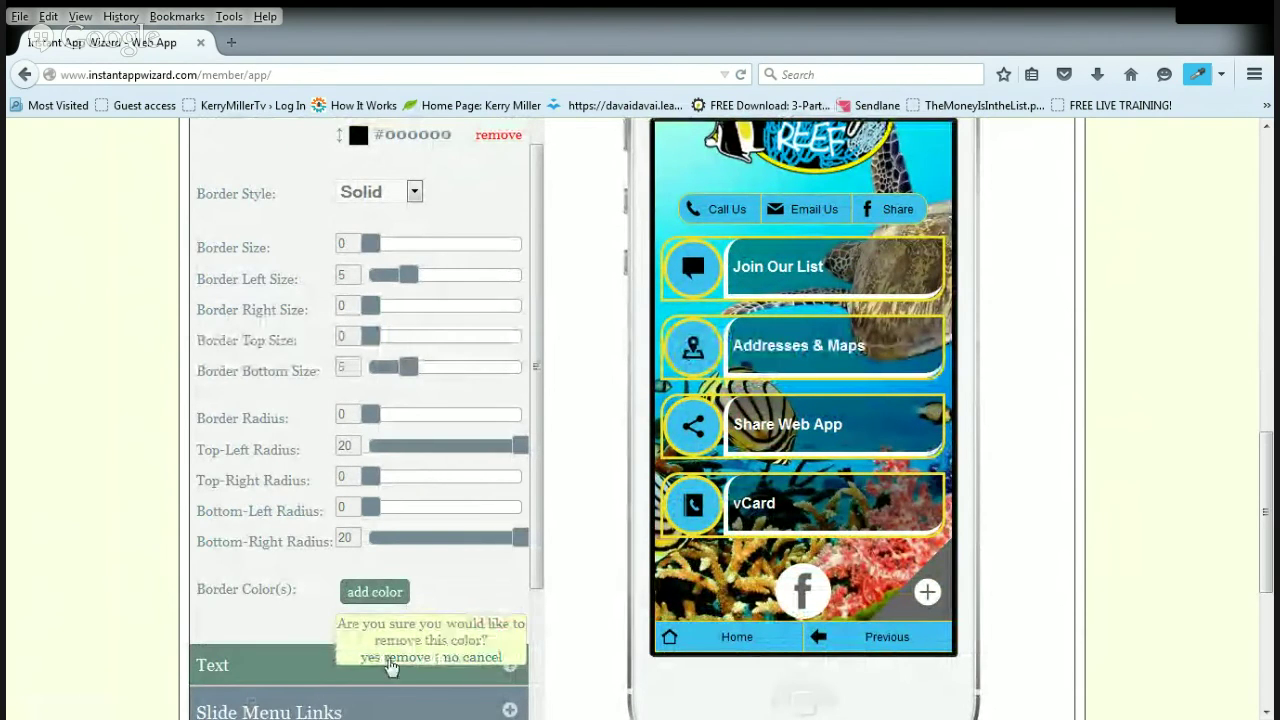
{"action": "left_click", "coordinate": [394, 664]}
{"action": "left_click", "coordinate": [381, 598]}
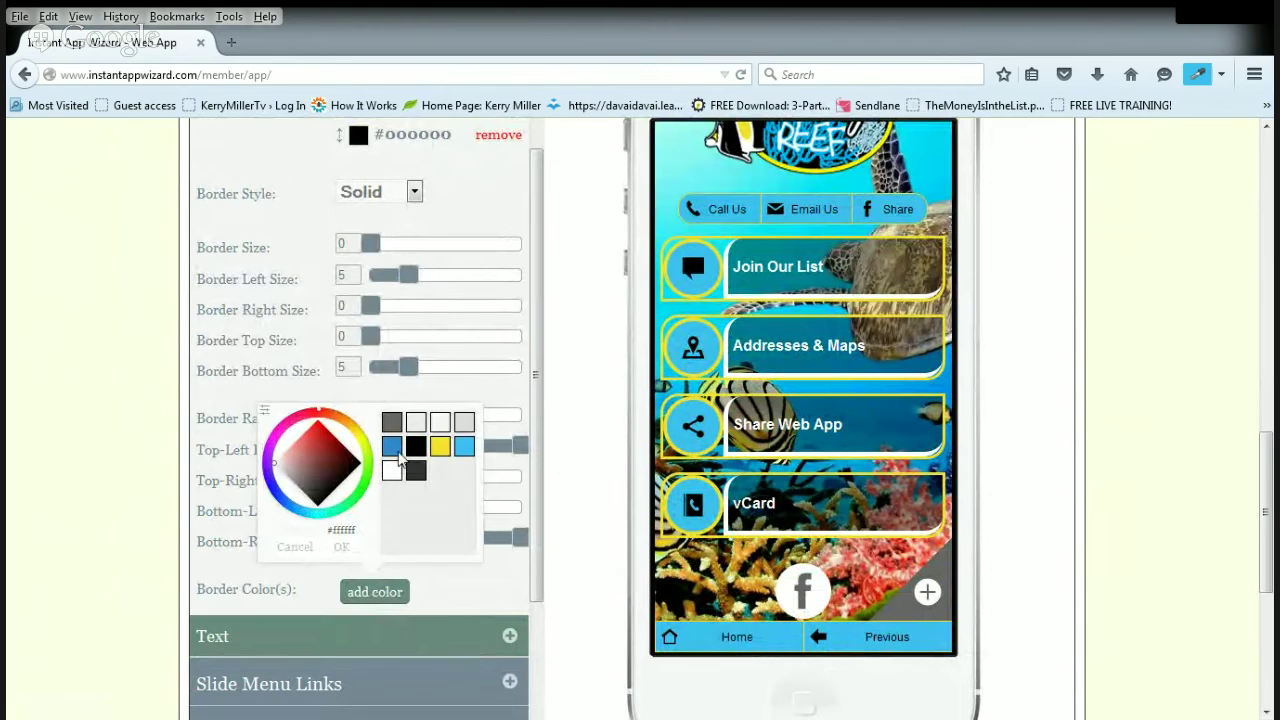
{"action": "left_click", "coordinate": [467, 452]}
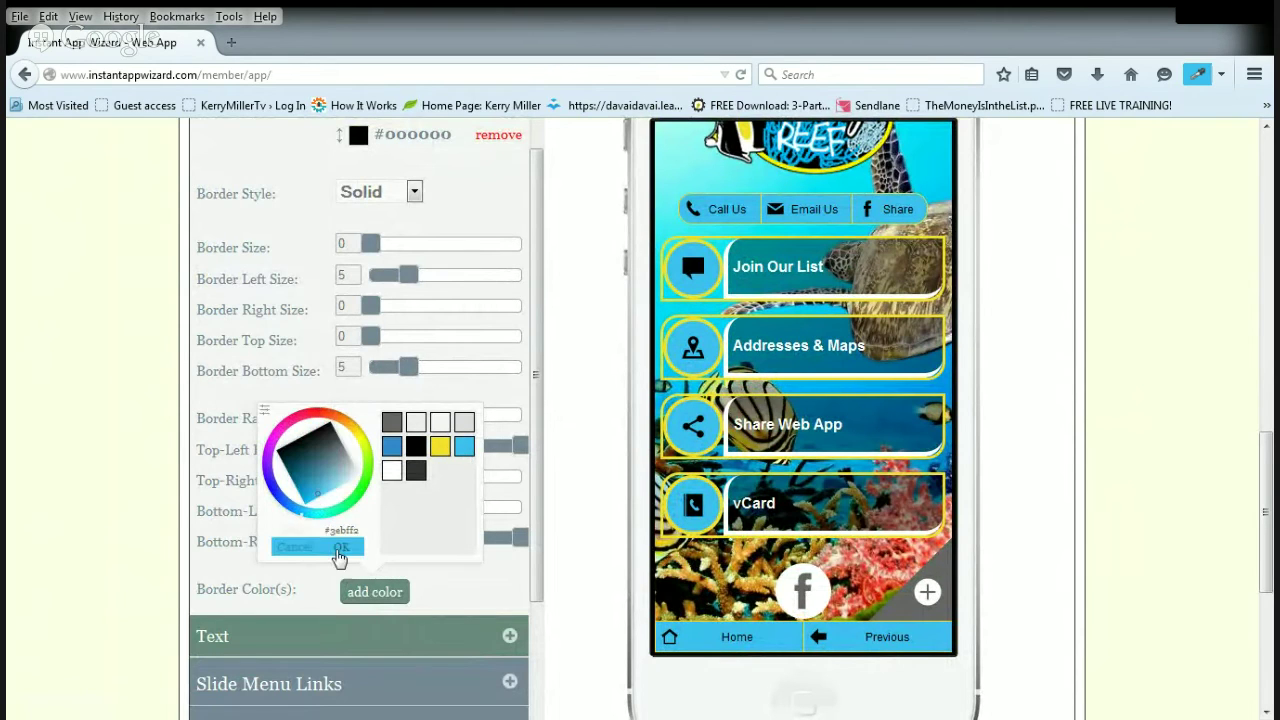
{"action": "left_click", "coordinate": [340, 548]}
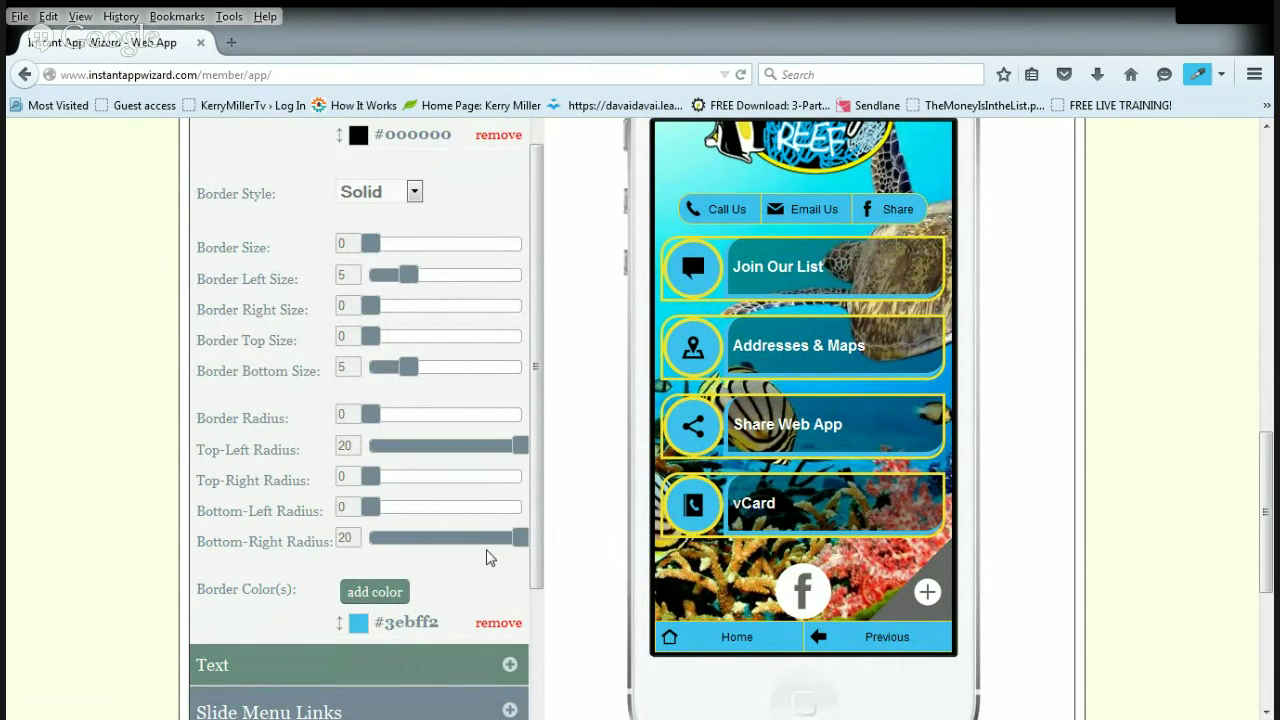
Replace the Text Content Box border color with the yellow #f6e22e.
{"action": "left_click", "coordinate": [499, 625]}
{"action": "left_click", "coordinate": [408, 664]}
{"action": "left_click", "coordinate": [388, 598]}
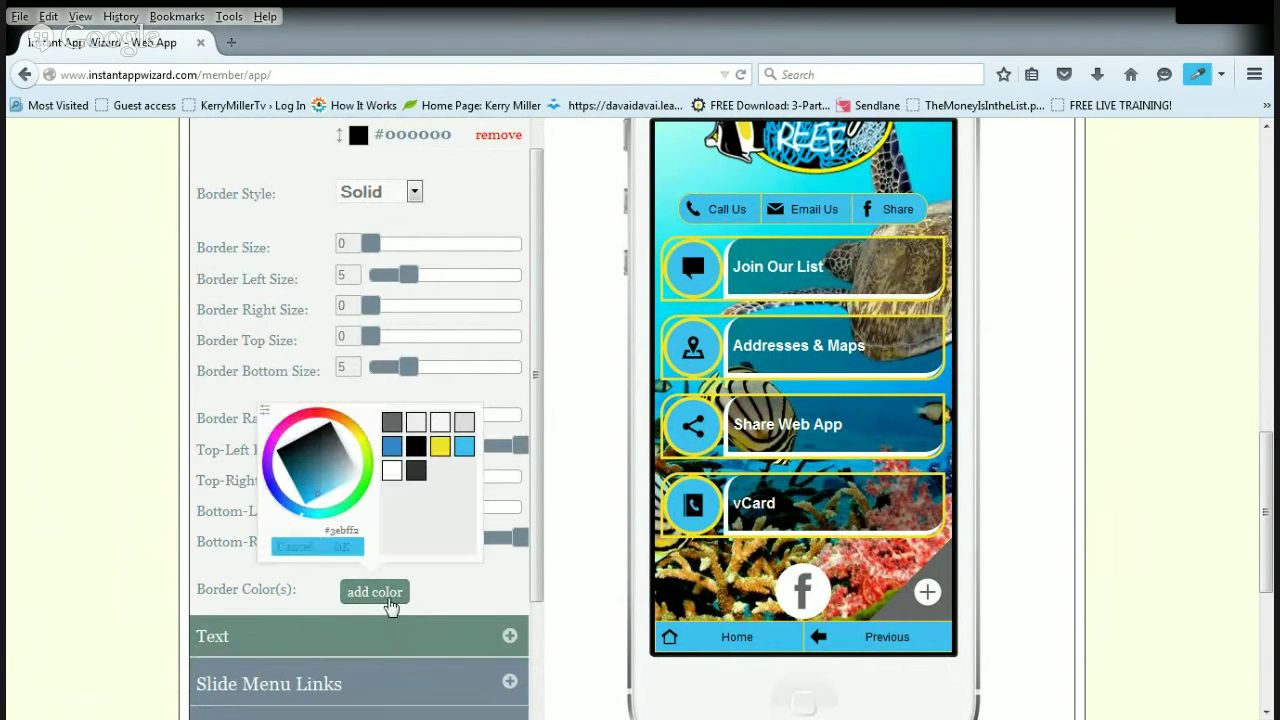
{"action": "left_click", "coordinate": [440, 452]}
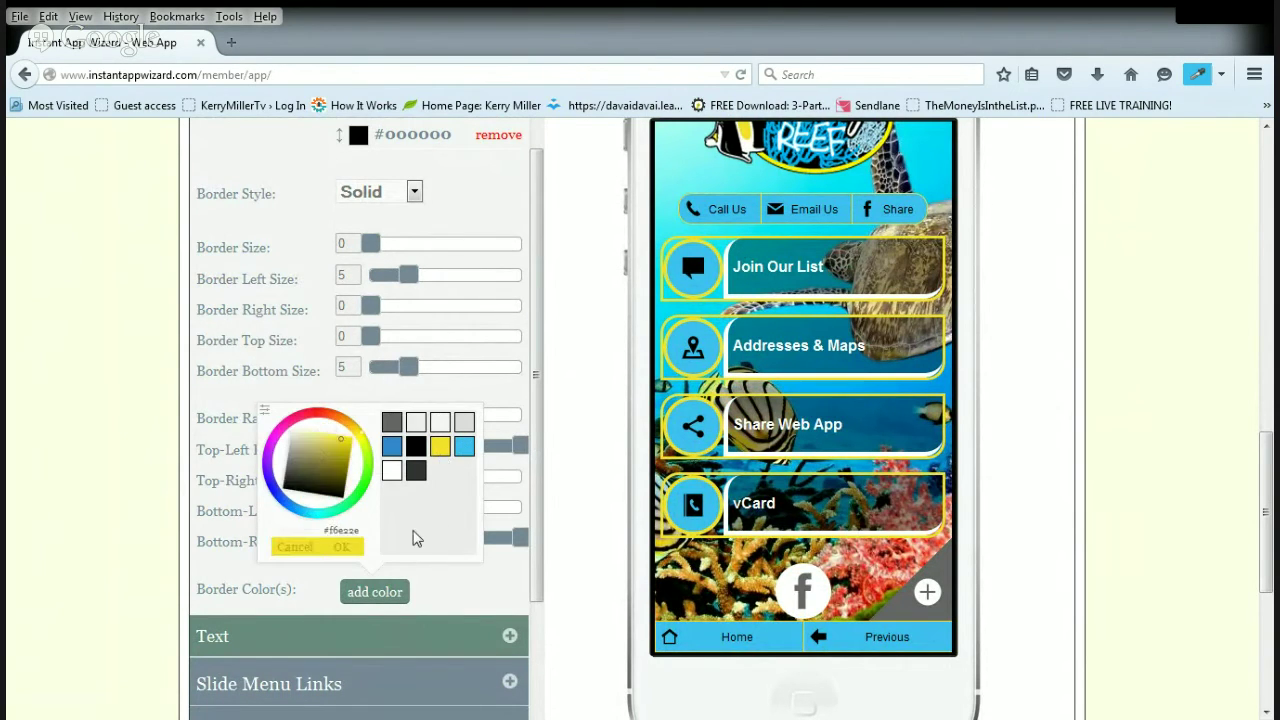
{"action": "left_click", "coordinate": [342, 548]}
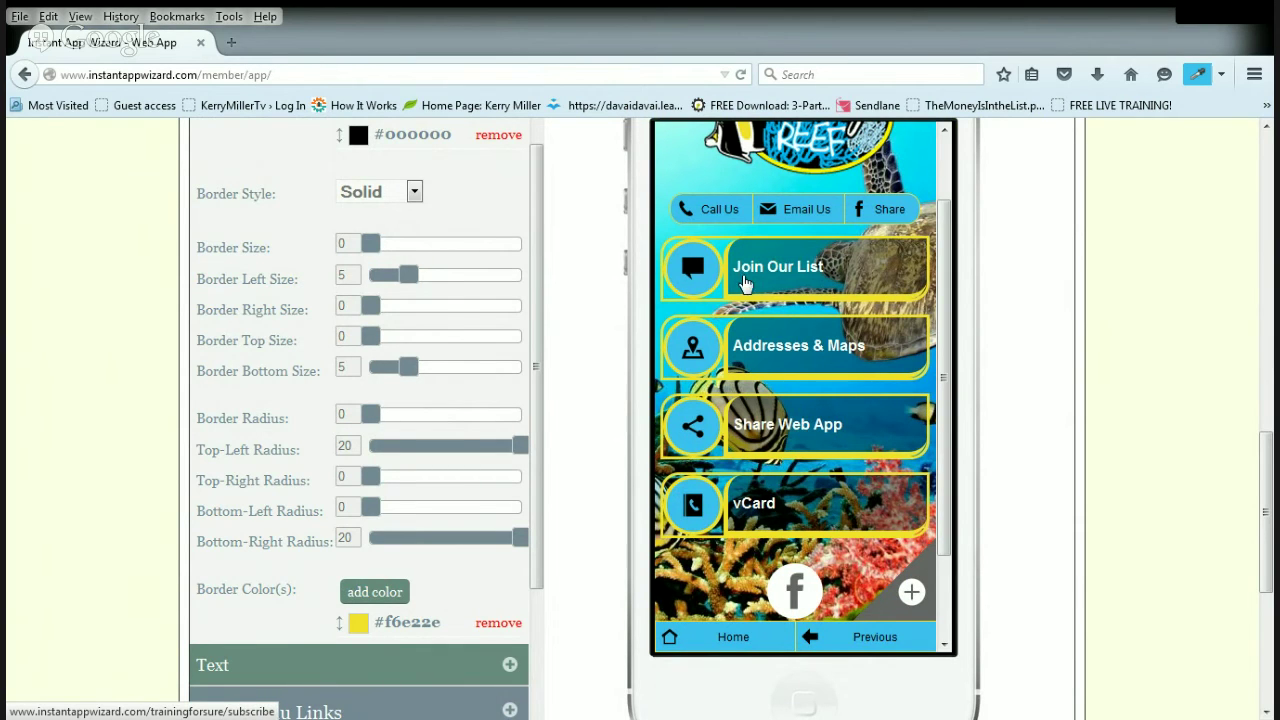
Examine the yellow-bordered main links and their semi-transparent text boxes against the background in the phone preview.
{"action": "scroll", "coordinate": [1035, 430], "scroll_direction": "up", "scroll_amount": 2}
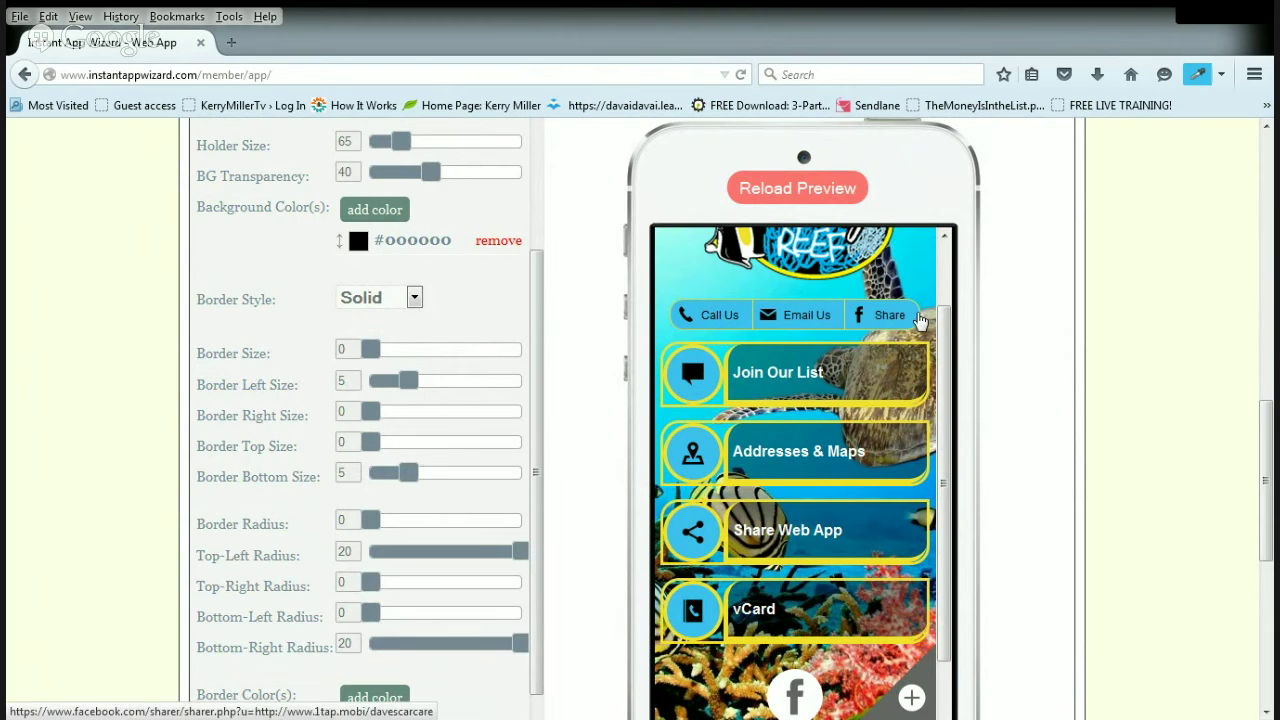
{"action": "scroll", "coordinate": [920, 328], "scroll_direction": "down", "scroll_amount": 4}
{"action": "scroll", "coordinate": [920, 332], "scroll_direction": "up", "scroll_amount": 4}
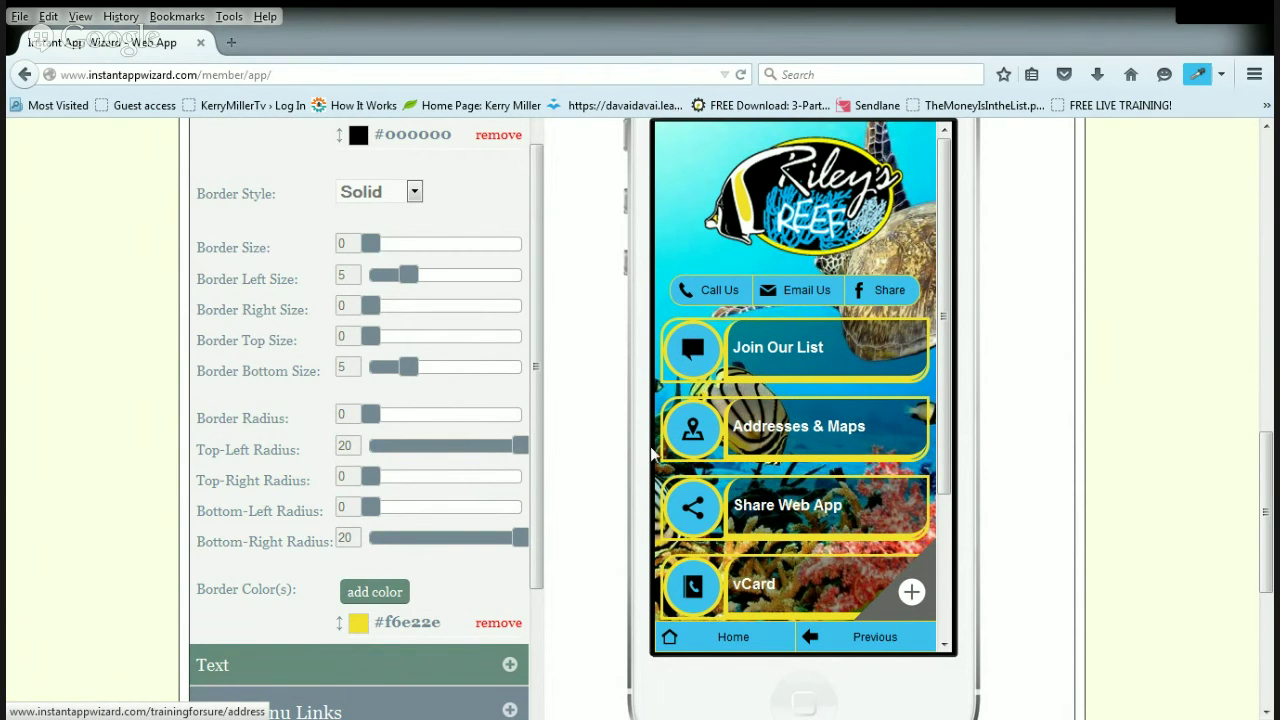
{"action": "scroll", "coordinate": [613, 421], "scroll_direction": "down", "scroll_amount": 1}
{"action": "scroll", "coordinate": [613, 421], "scroll_direction": "down", "scroll_amount": 1}
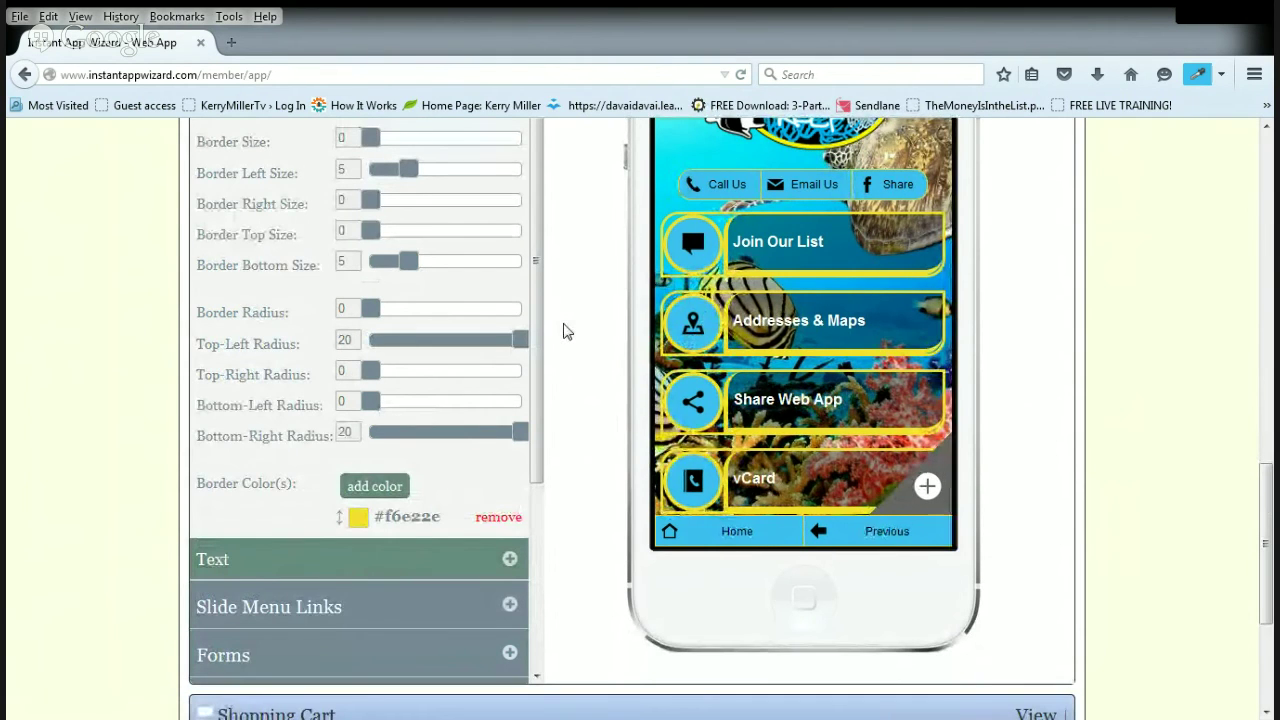
{"action": "scroll", "coordinate": [620, 330], "scroll_direction": "up", "scroll_amount": 4}
{"action": "scroll", "coordinate": [824, 376], "scroll_direction": "down", "scroll_amount": 2}
{"action": "scroll", "coordinate": [605, 380], "scroll_direction": "up", "scroll_amount": 2}
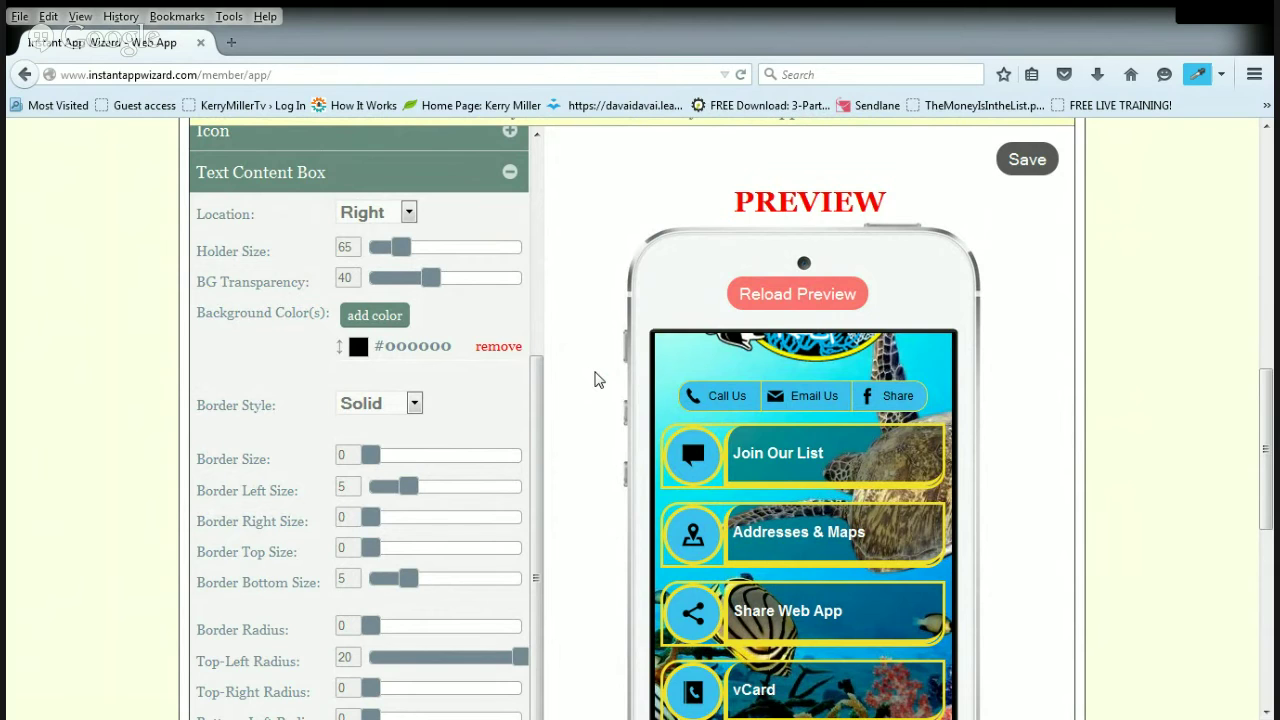
Reload the phone preview and save the theme changes.
{"action": "left_click", "coordinate": [833, 304]}
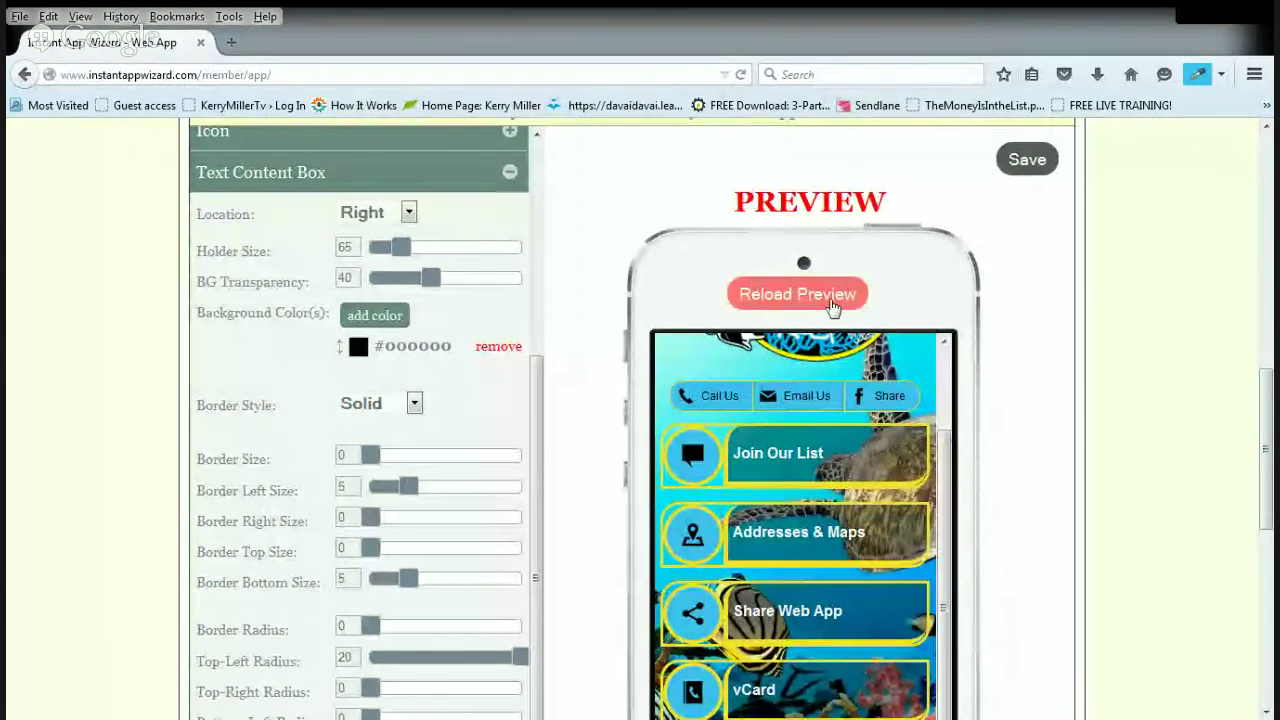
{"action": "left_click", "coordinate": [1022, 162]}
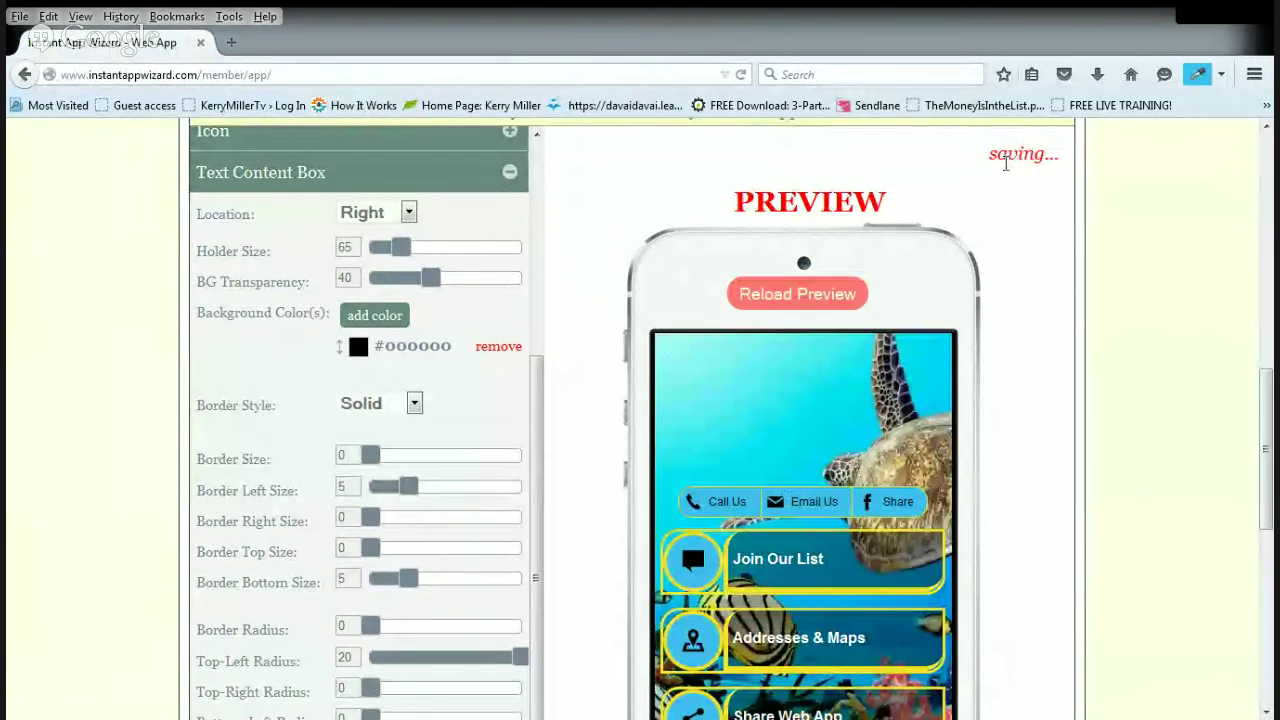
Open the Text settings of the main links and set the text padding to 15.
{"action": "scroll", "coordinate": [560, 372], "scroll_direction": "down", "scroll_amount": 4}
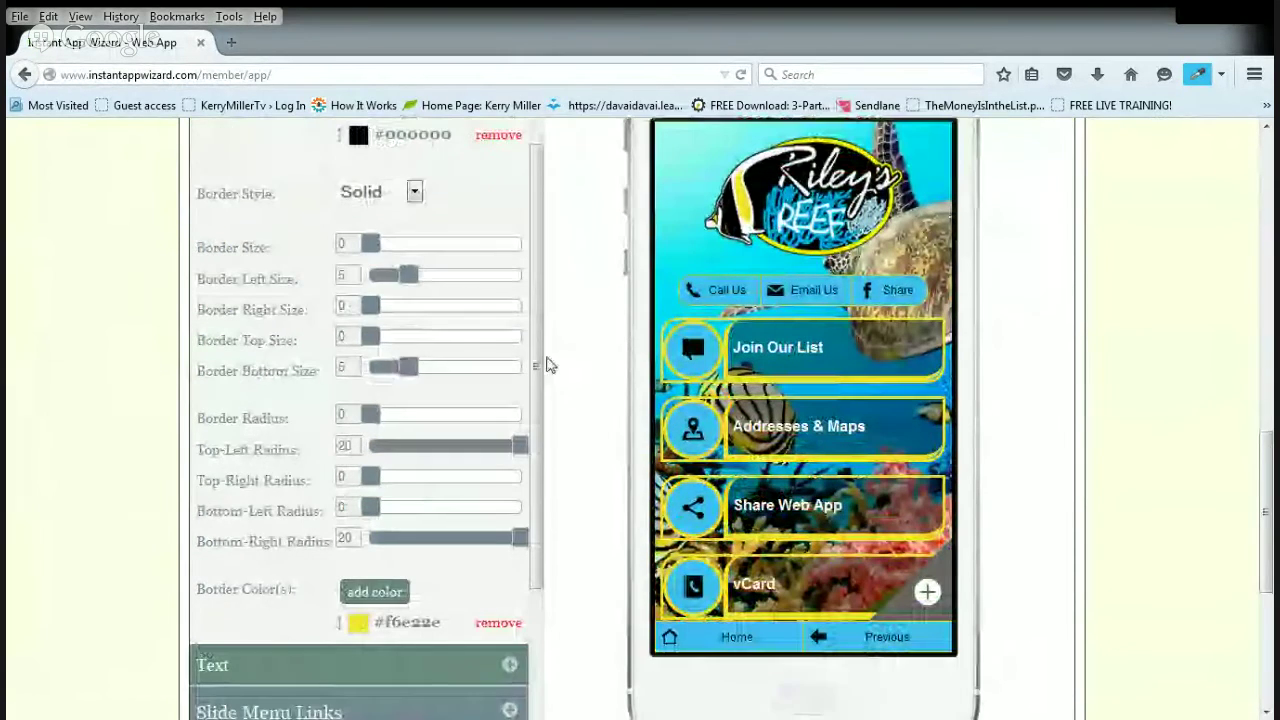
{"action": "scroll", "coordinate": [525, 480], "scroll_direction": "down", "scroll_amount": 1}
{"action": "left_click", "coordinate": [510, 608]}
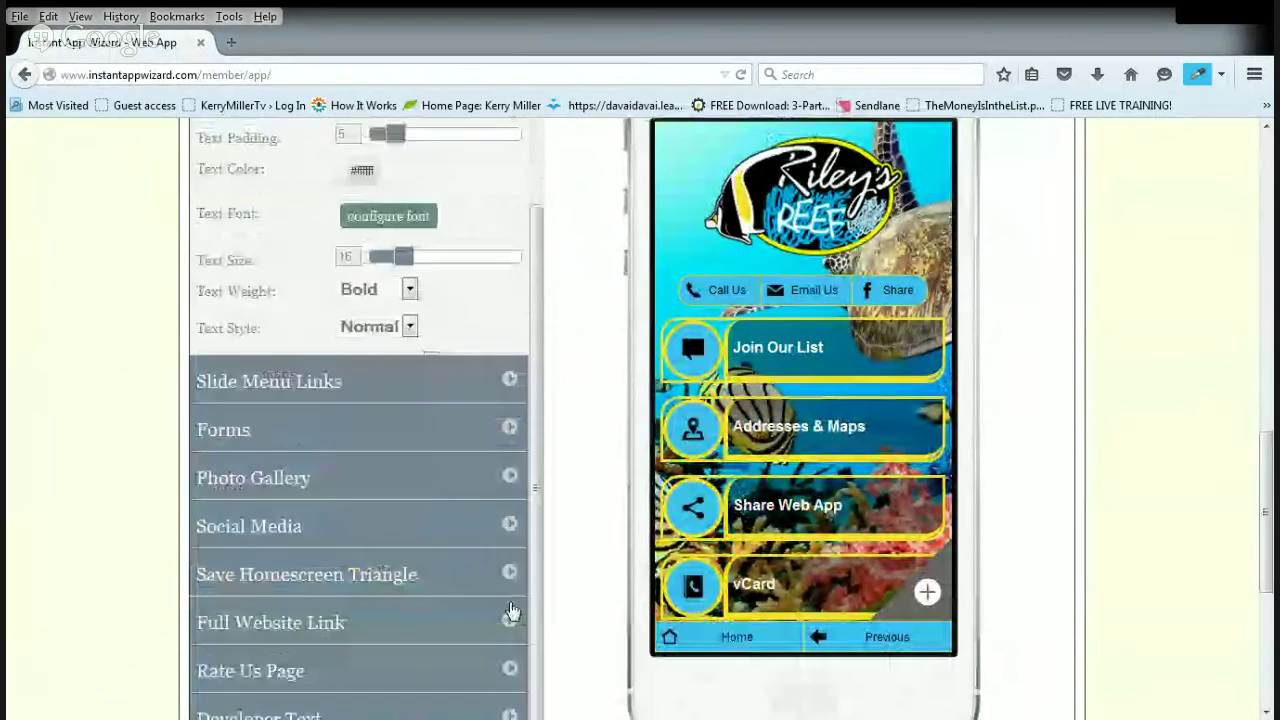
{"action": "scroll", "coordinate": [571, 366], "scroll_direction": "up", "scroll_amount": 2}
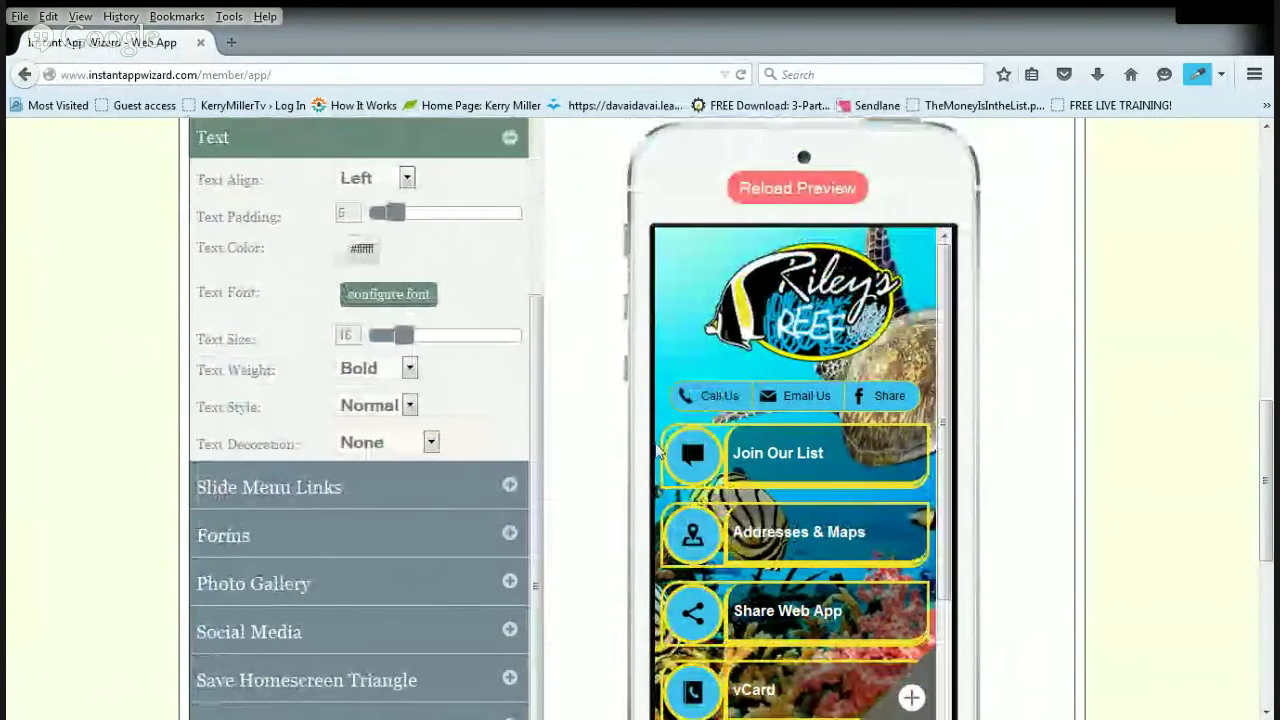
{"action": "left_click", "coordinate": [418, 219]}
{"action": "left_click_drag", "start_coordinate": [418, 218], "coordinate": [448, 222]}
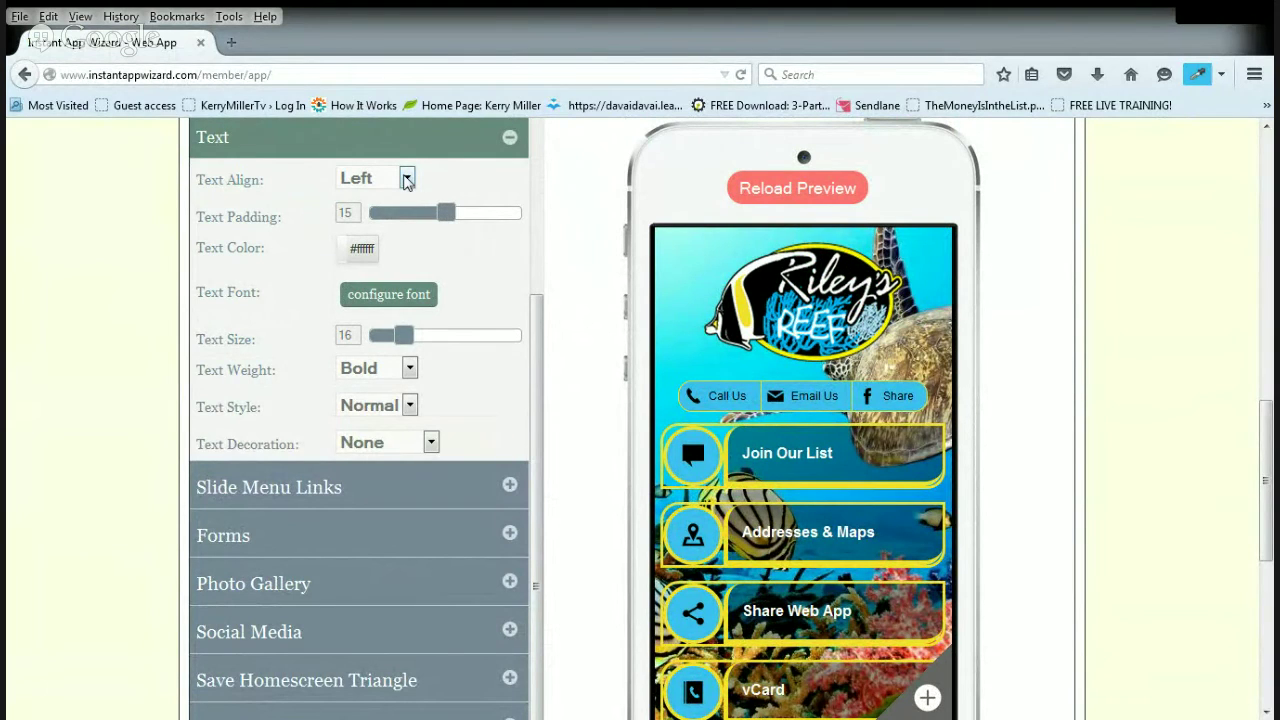
Try other alignments for the main link text, including Right, and return it to Left.
{"action": "left_click", "coordinate": [402, 179]}
{"action": "left_click", "coordinate": [380, 205]}
{"action": "left_click", "coordinate": [408, 180]}
{"action": "left_click", "coordinate": [393, 215]}
{"action": "left_click", "coordinate": [407, 178]}
{"action": "left_click", "coordinate": [395, 225]}
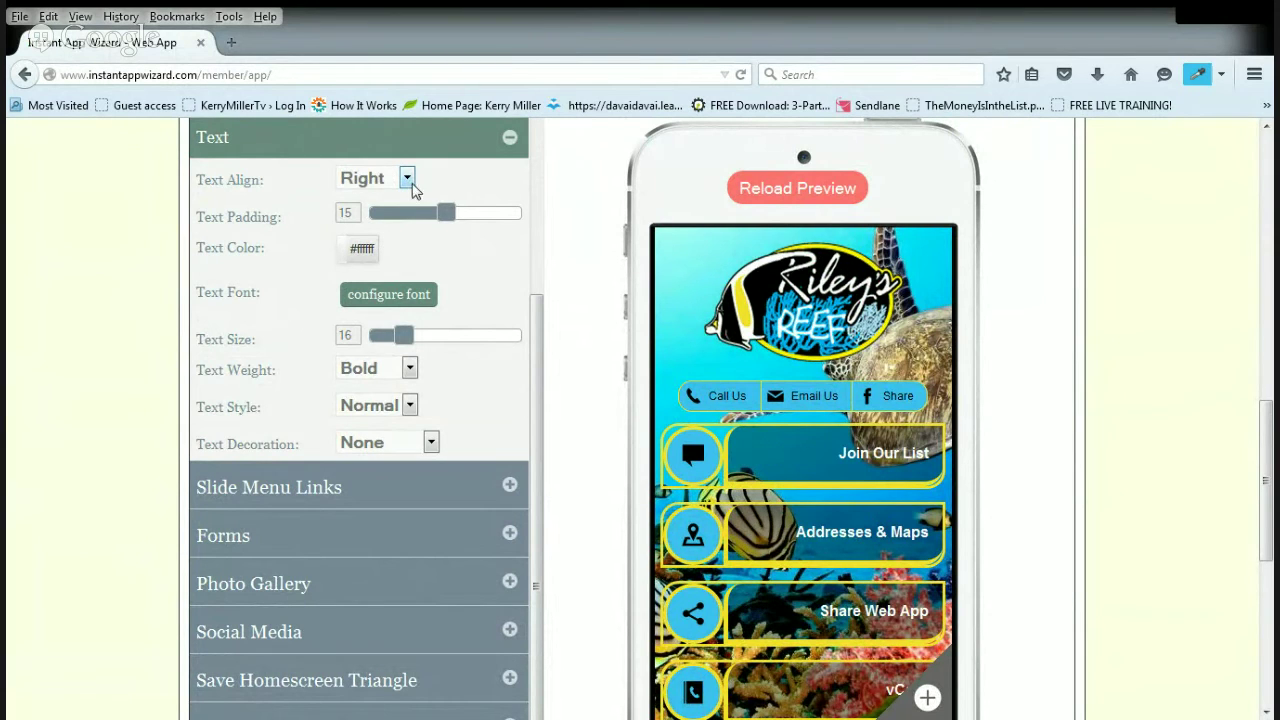
{"action": "left_click", "coordinate": [407, 178]}
{"action": "left_click", "coordinate": [398, 210]}
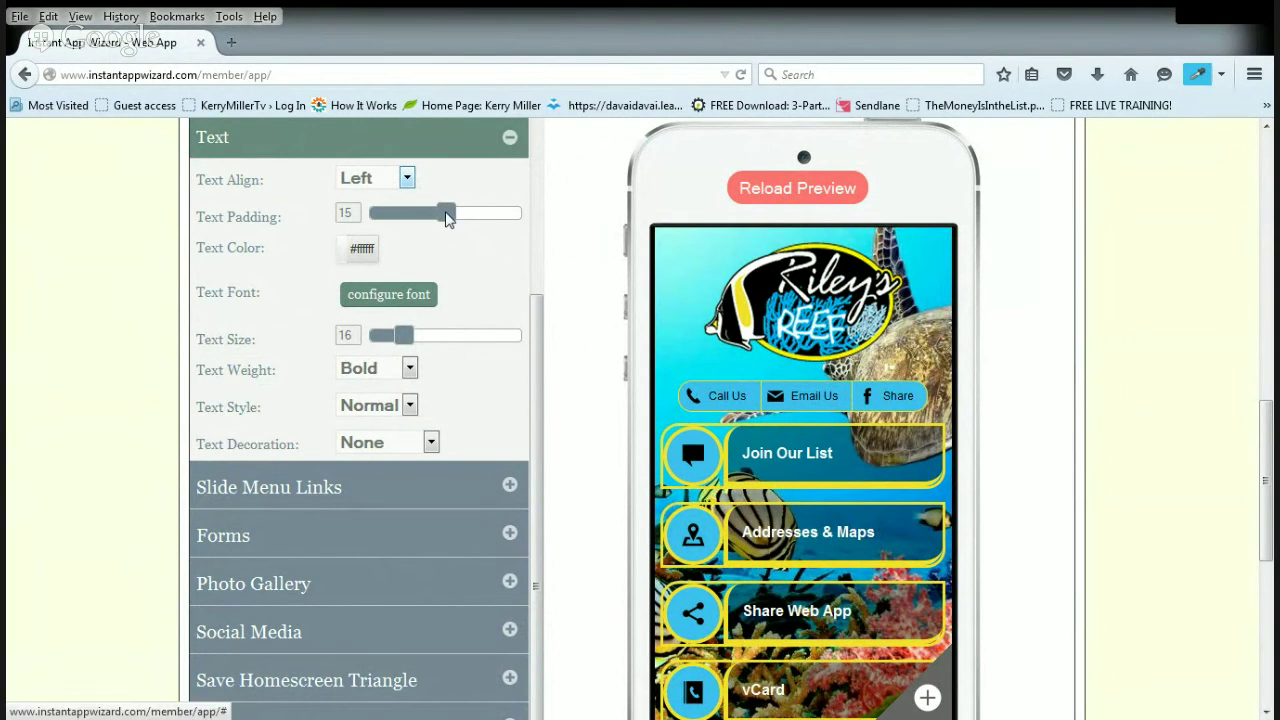
Set the main links' text size to 20 and their text padding to 16.
{"action": "mouse_move", "coordinate": [403, 336]}
{"action": "left_mouse_down"}
{"action": "mouse_move", "coordinate": [432, 342]}
{"action": "mouse_move", "coordinate": [416, 341]}
{"action": "left_mouse_up"}
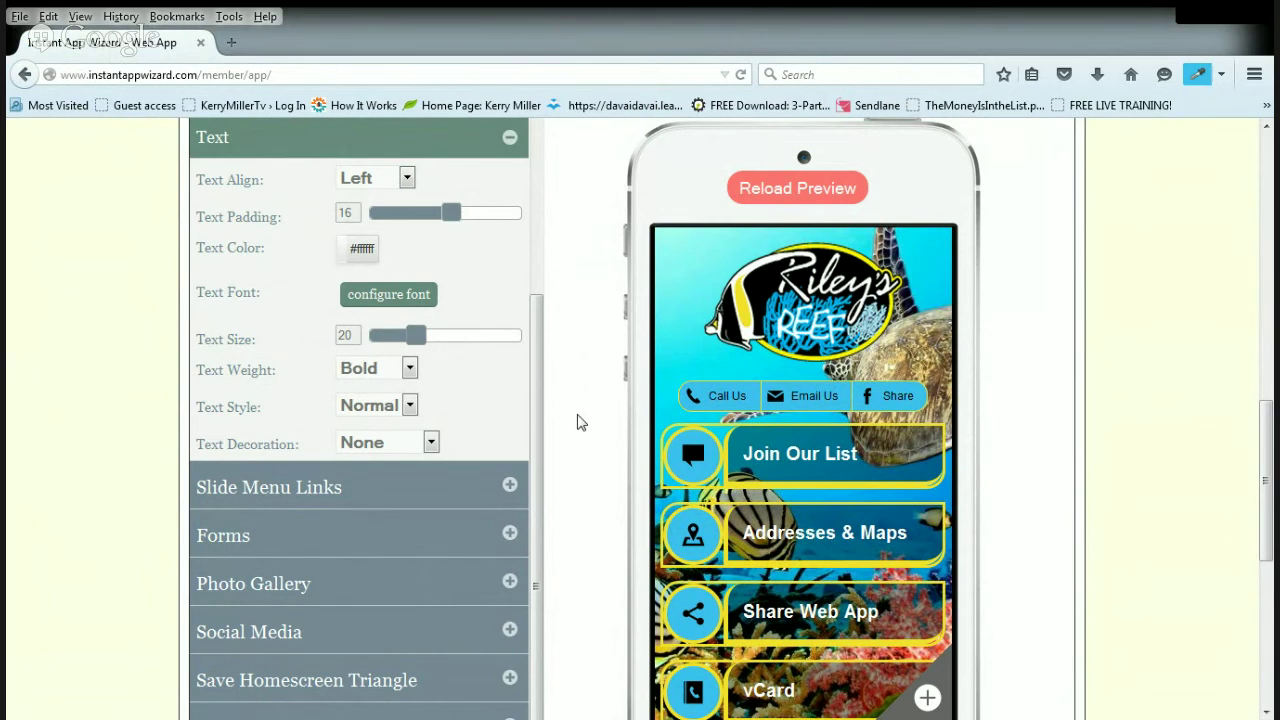
{"action": "scroll", "coordinate": [577, 422], "scroll_direction": "down", "scroll_amount": 2}
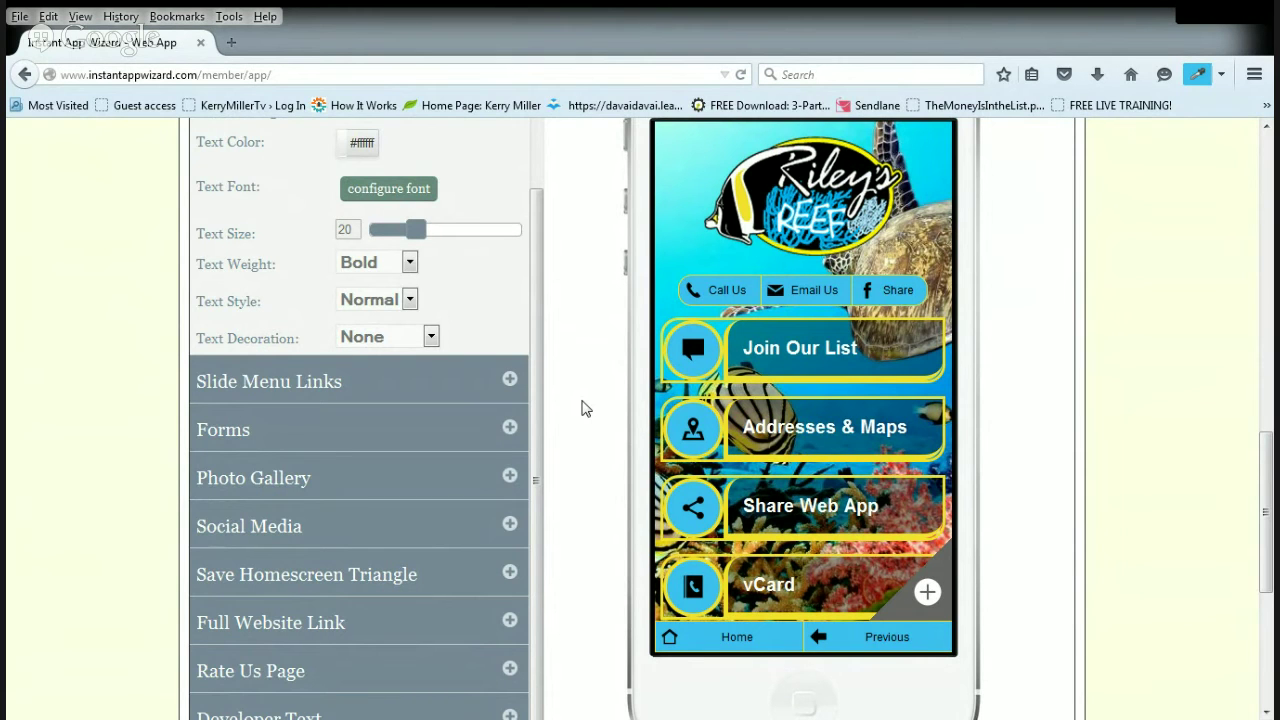
Examine the enlarged main link text, the Facebook icon and the footer against the background in the phone preview.
{"action": "scroll", "coordinate": [868, 322], "scroll_direction": "down", "scroll_amount": 3}
{"action": "scroll", "coordinate": [868, 326], "scroll_direction": "up", "scroll_amount": 2}
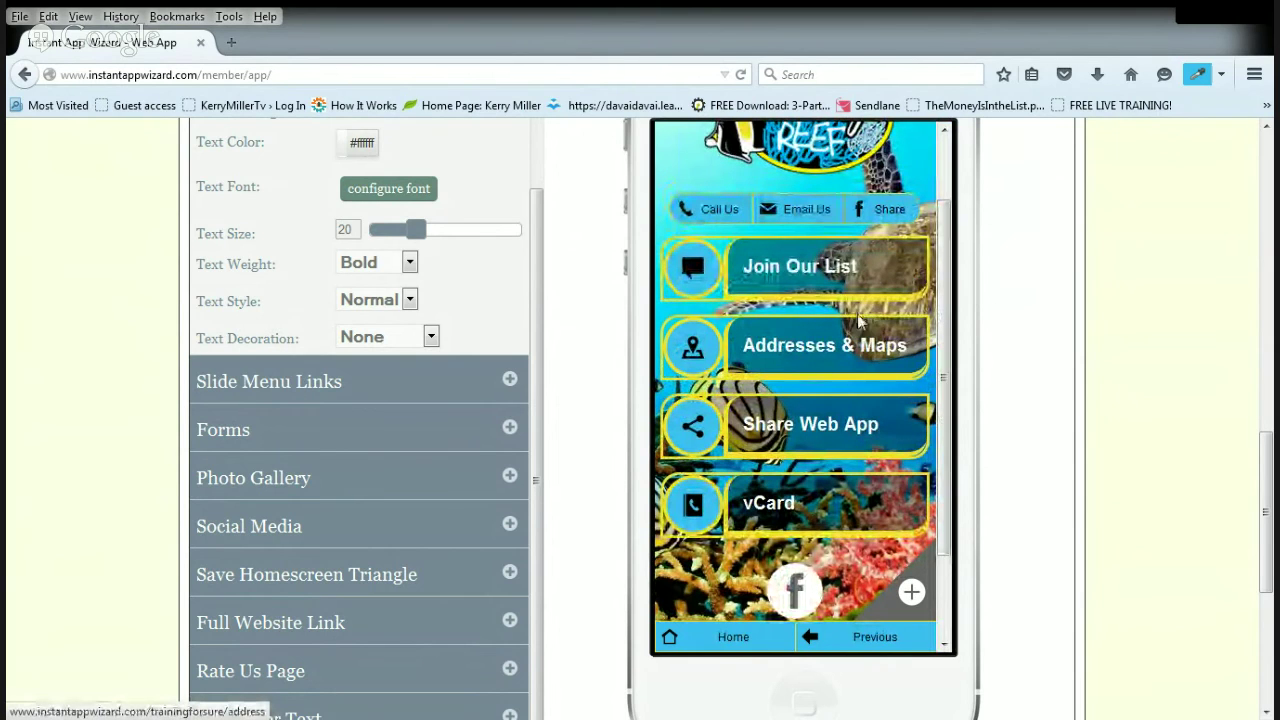
{"action": "scroll", "coordinate": [856, 315], "scroll_direction": "up", "scroll_amount": 1}
{"action": "scroll", "coordinate": [856, 316], "scroll_direction": "down", "scroll_amount": 3}
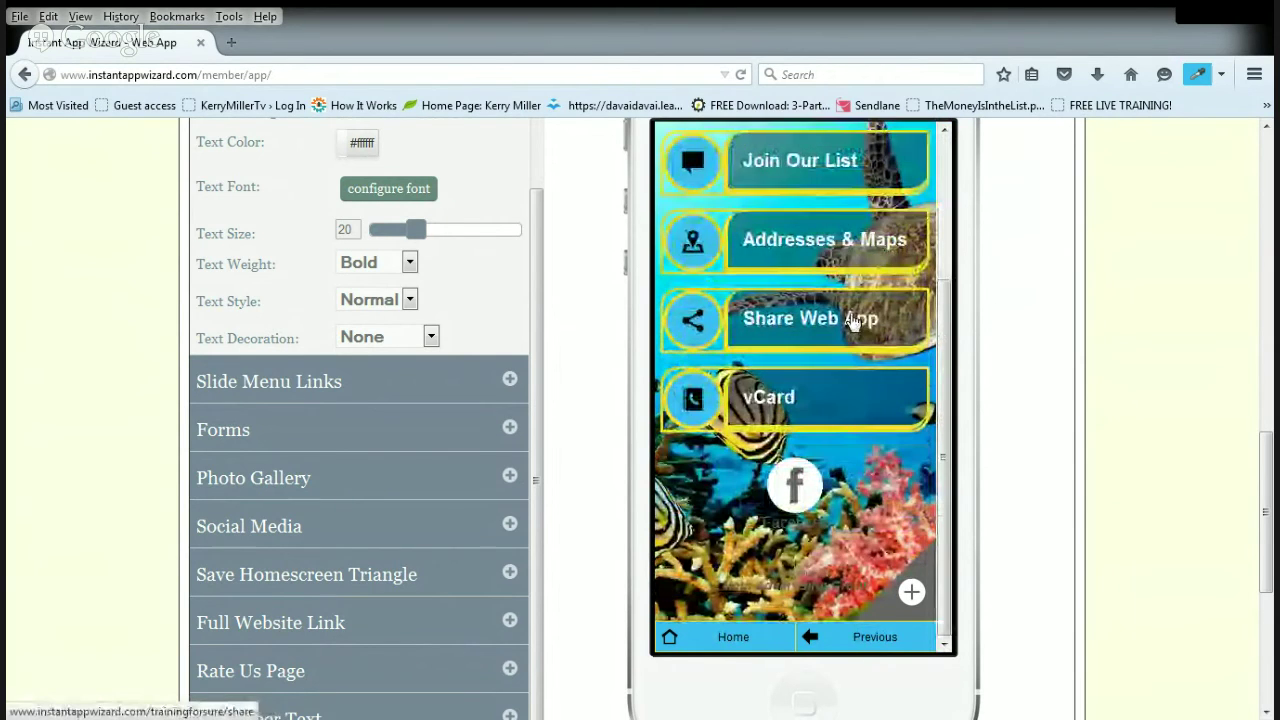
{"action": "scroll", "coordinate": [852, 320], "scroll_direction": "down", "scroll_amount": 4}
{"action": "scroll", "coordinate": [845, 313], "scroll_direction": "up", "scroll_amount": 3}
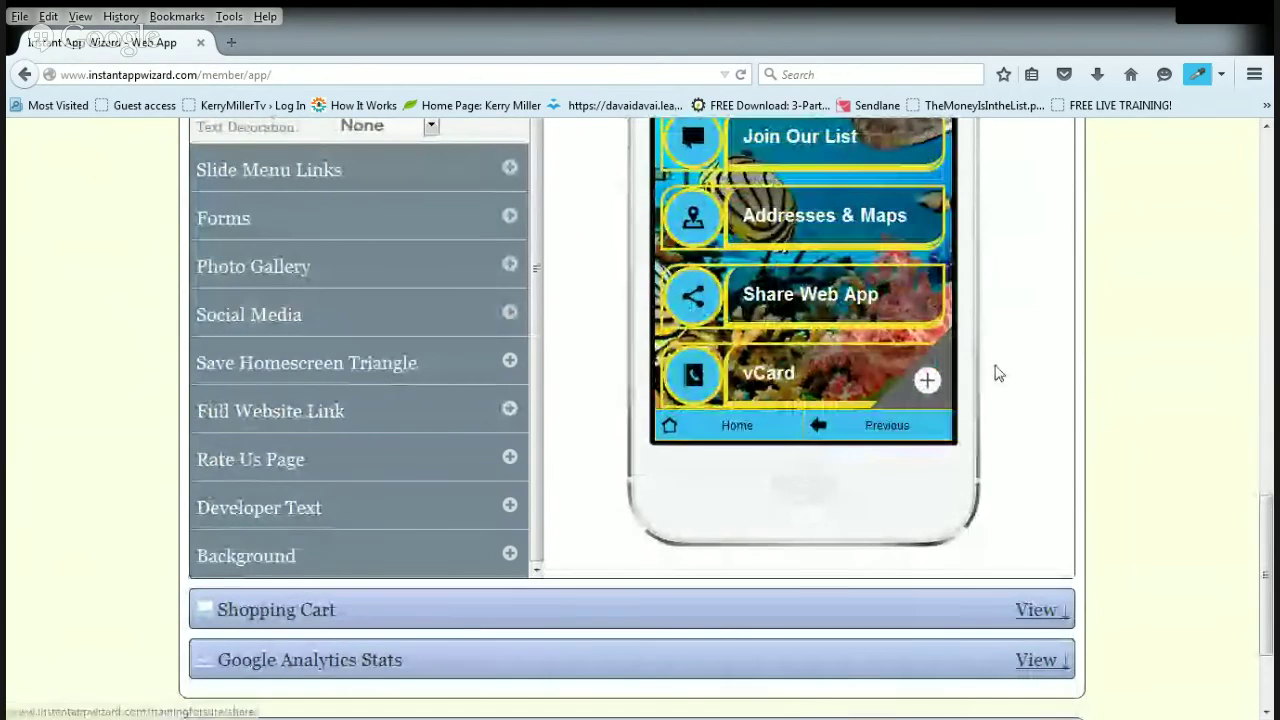
{"action": "scroll", "coordinate": [991, 371], "scroll_direction": "up", "scroll_amount": 4}
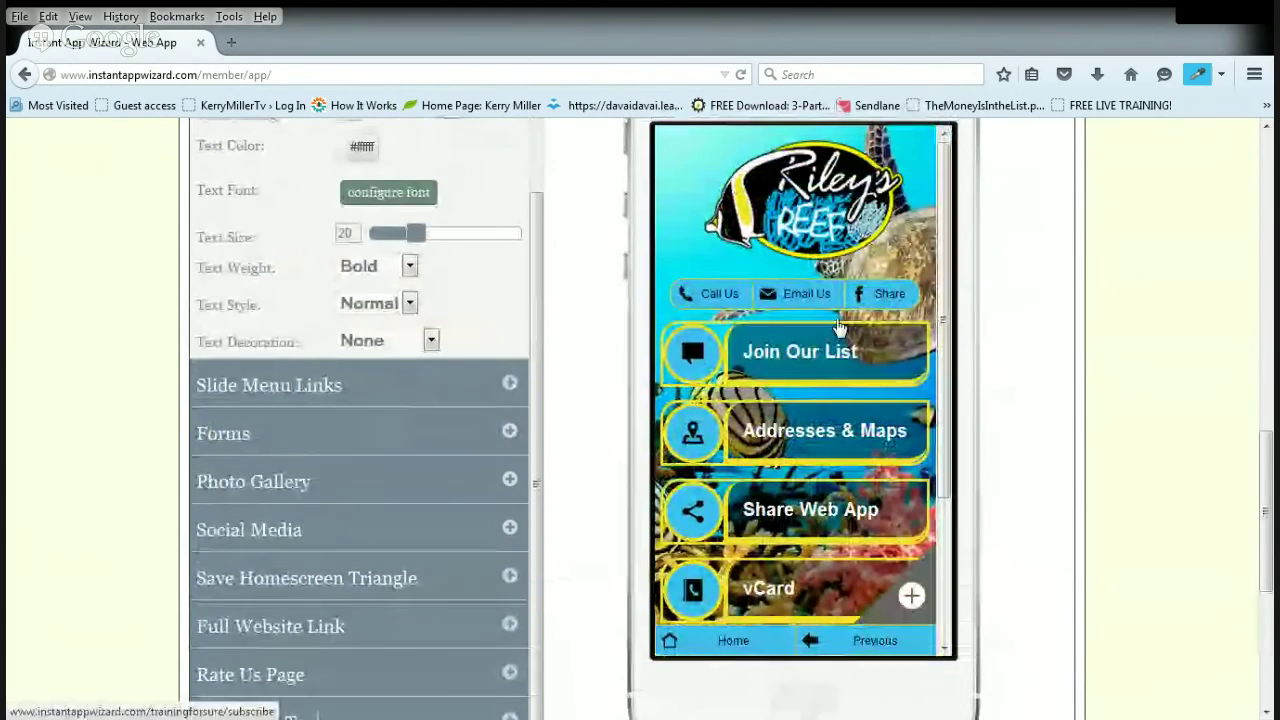
{"action": "scroll", "coordinate": [840, 330], "scroll_direction": "up", "scroll_amount": 2}
{"action": "scroll", "coordinate": [945, 462], "scroll_direction": "down", "scroll_amount": 3}
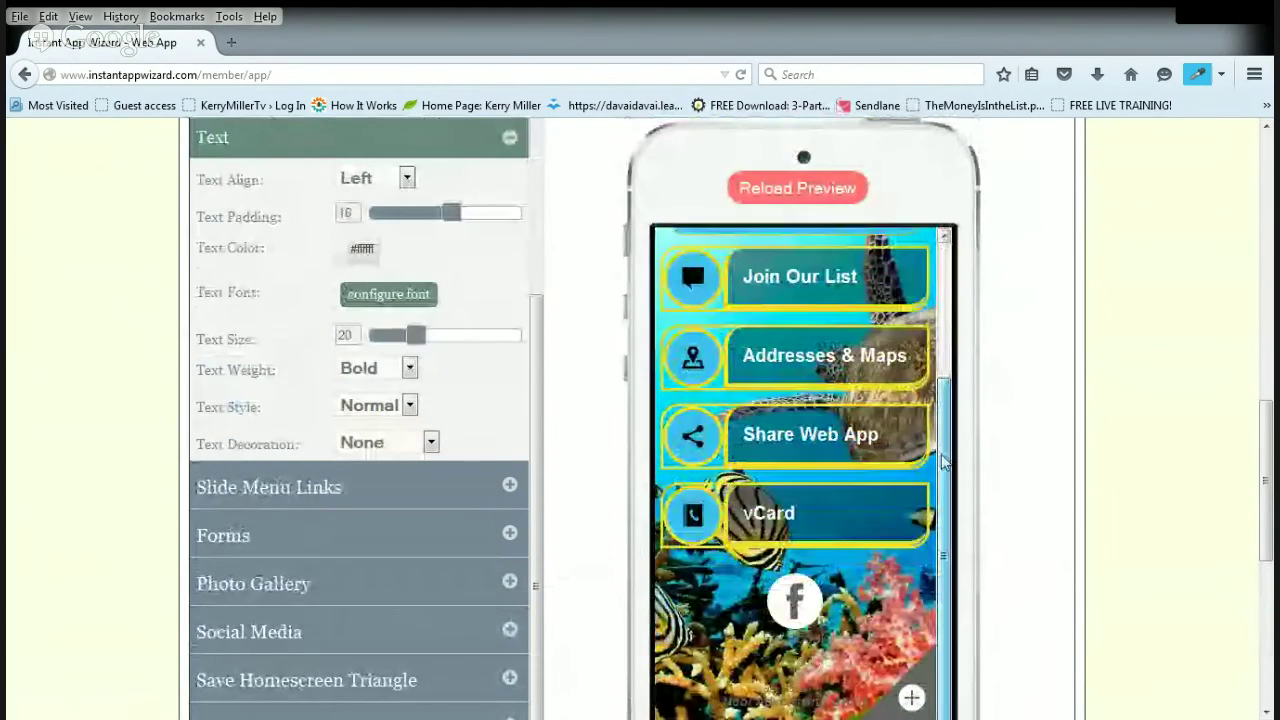
{"action": "scroll", "coordinate": [571, 423], "scroll_direction": "down", "scroll_amount": 2}
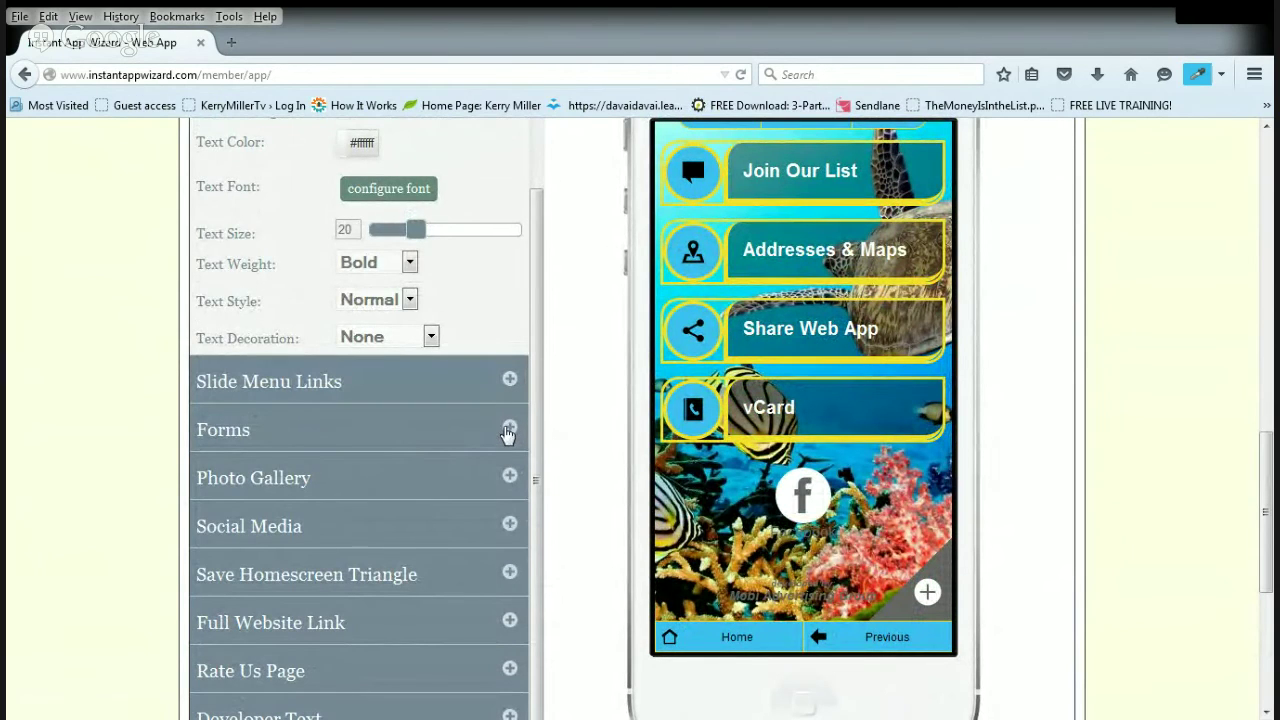
Expand the Forms style settings and save the theme changes.
{"action": "left_click", "coordinate": [508, 430]}
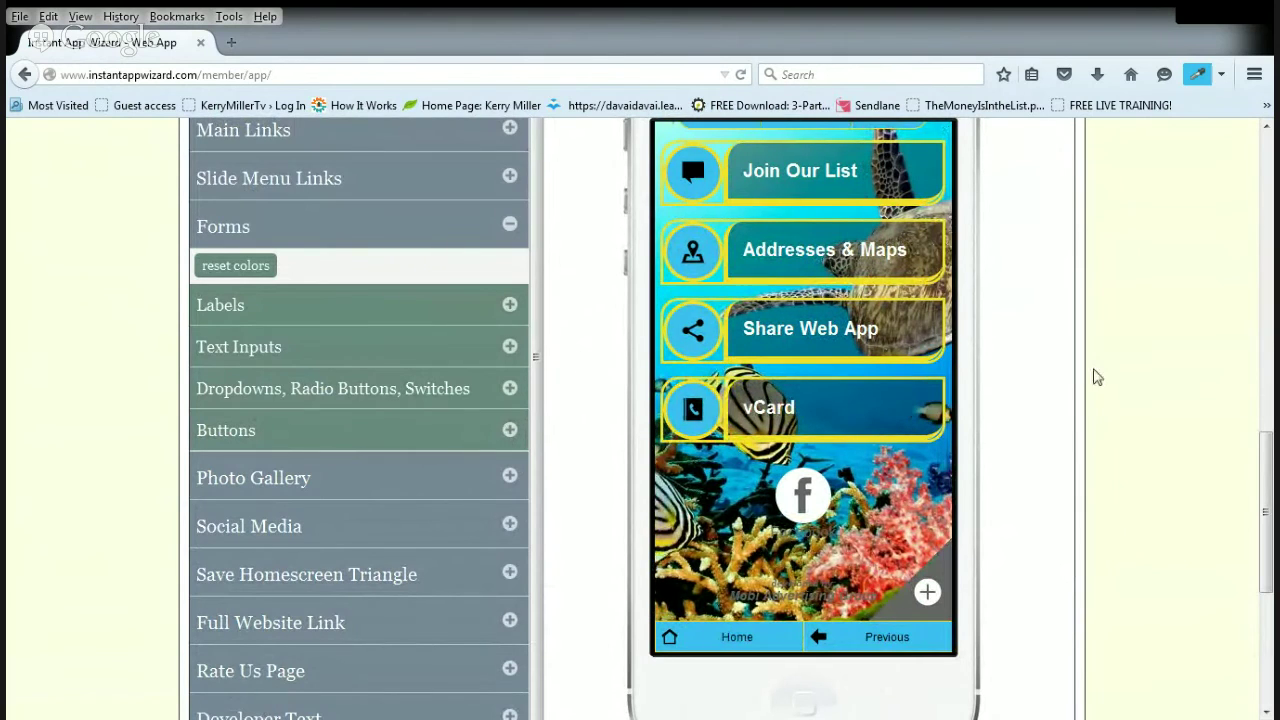
{"action": "scroll", "coordinate": [1062, 380], "scroll_direction": "up", "scroll_amount": 3}
{"action": "scroll", "coordinate": [1062, 380], "scroll_direction": "up", "scroll_amount": 3}
{"action": "left_click", "coordinate": [1023, 263]}
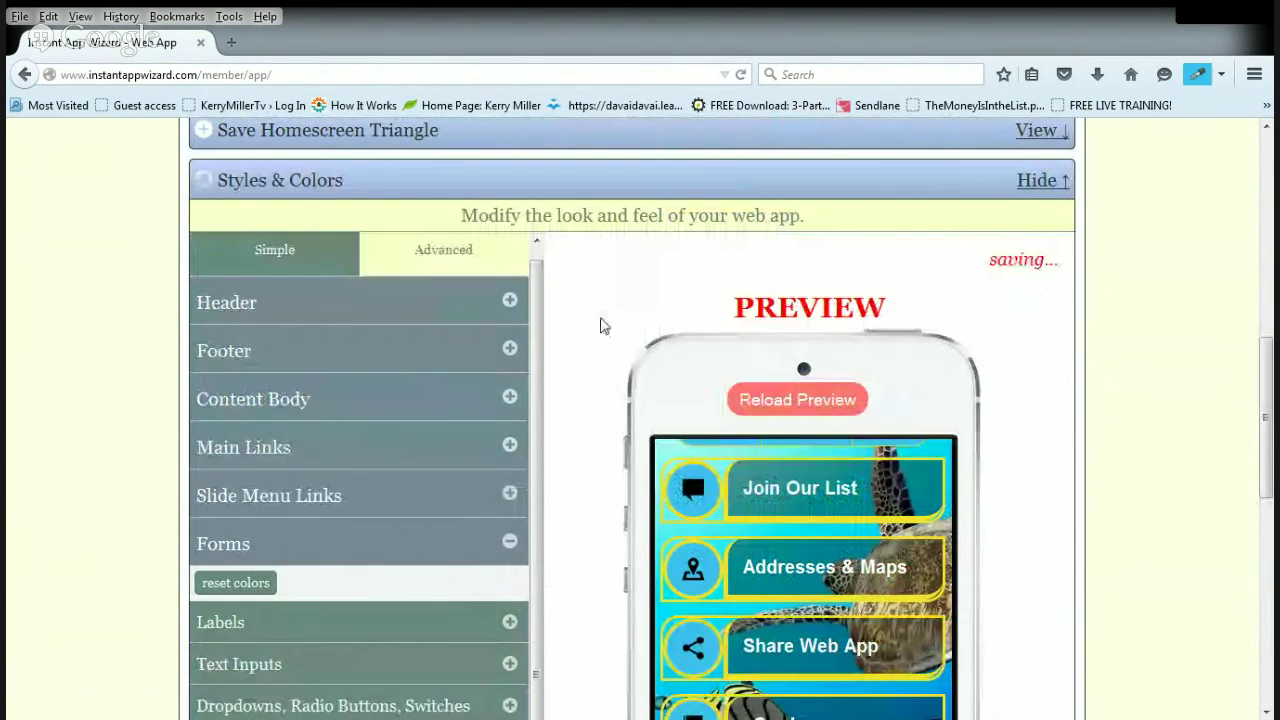
Switch to the web app's full preview and reload it with the saved theme.
{"action": "scroll", "coordinate": [600, 323], "scroll_direction": "up", "scroll_amount": 5}
{"action": "scroll", "coordinate": [330, 243], "scroll_direction": "up", "scroll_amount": 2}
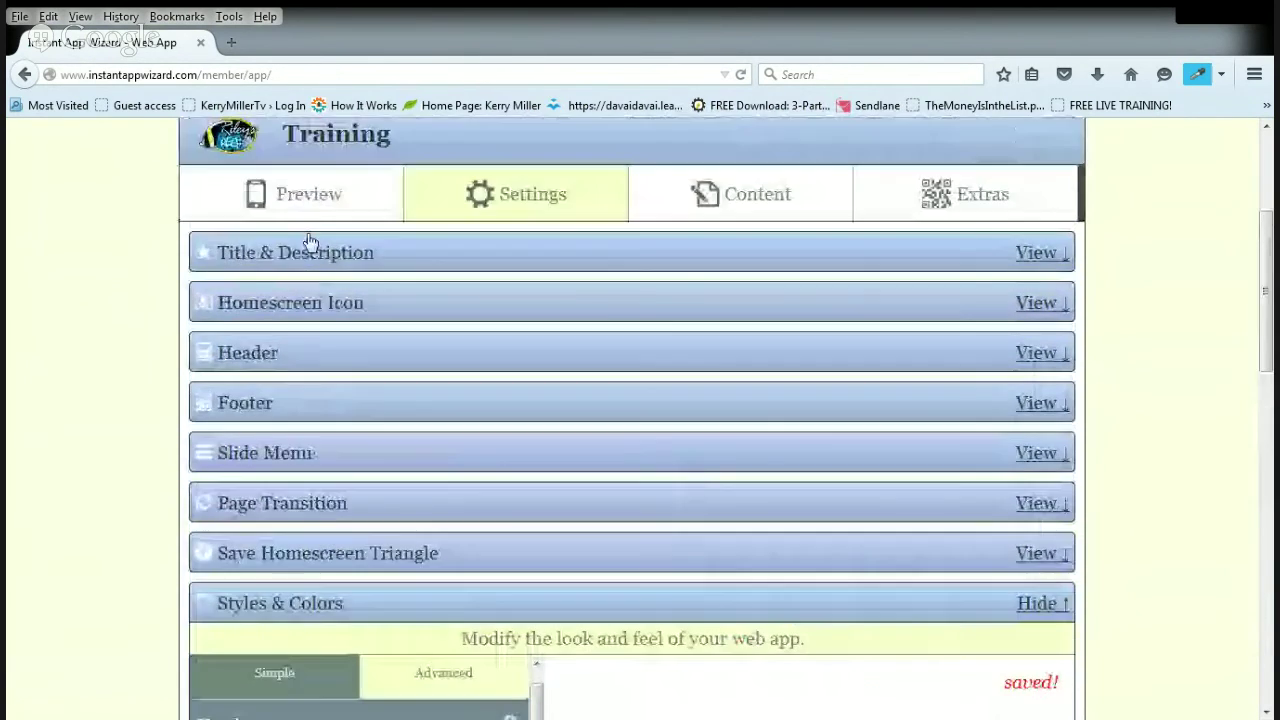
{"action": "left_click", "coordinate": [311, 201]}
{"action": "scroll", "coordinate": [637, 200], "scroll_direction": "down", "scroll_amount": 4}
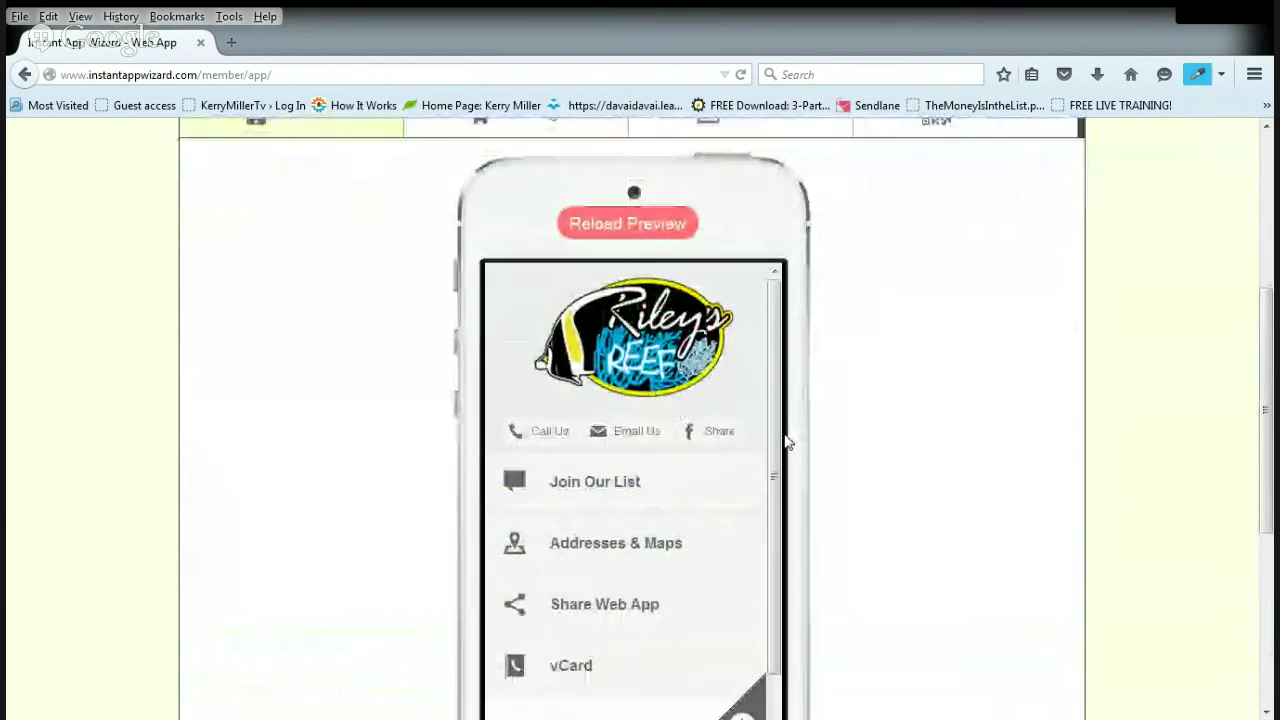
{"action": "scroll", "coordinate": [637, 200], "scroll_direction": "up", "scroll_amount": 1}
{"action": "scroll", "coordinate": [637, 200], "scroll_direction": "up", "scroll_amount": 1}
{"action": "left_click", "coordinate": [634, 200]}
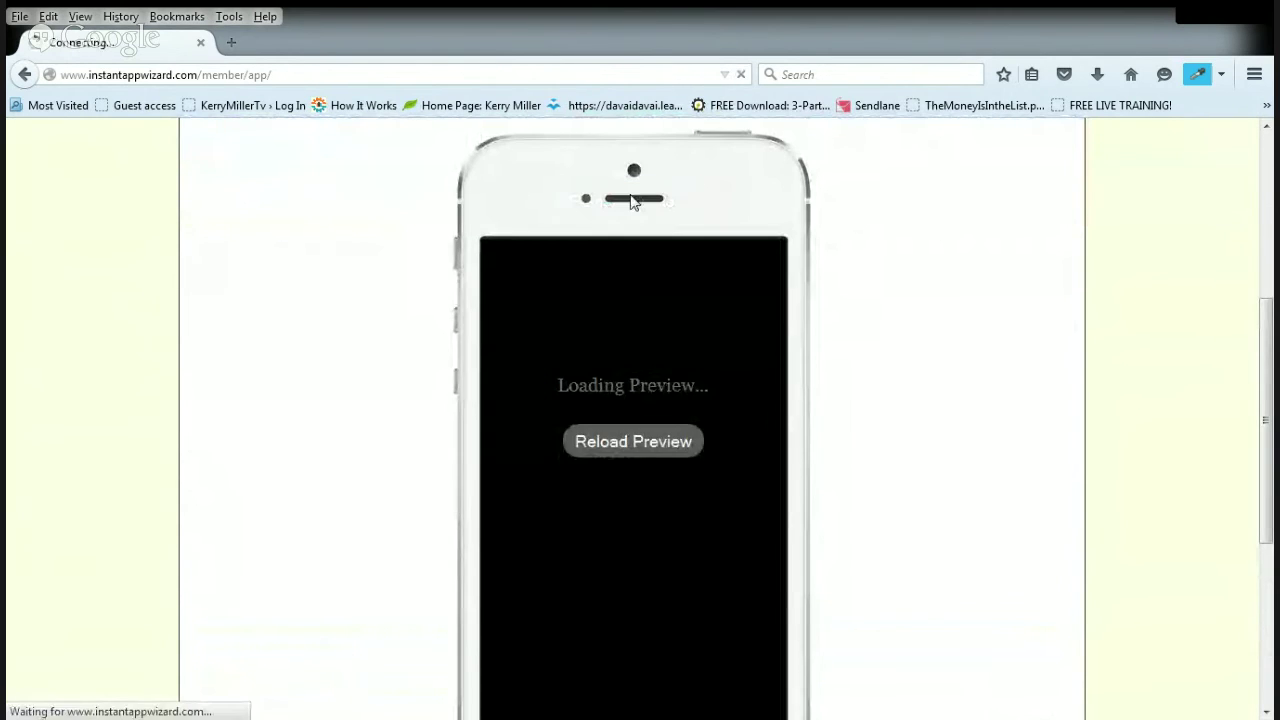
Open the Join Our List page in the preview and examine its sign-up form fields and consent switch.
{"action": "scroll", "coordinate": [950, 463], "scroll_direction": "down", "scroll_amount": 4}
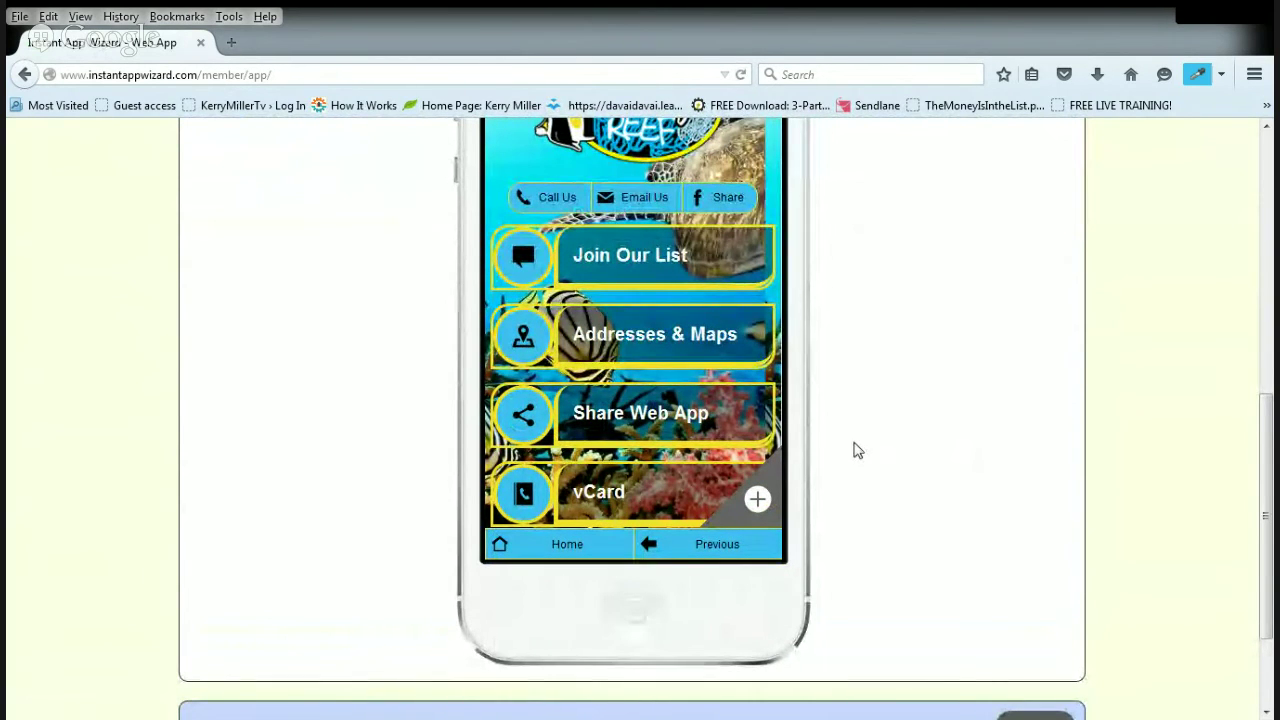
{"action": "left_click", "coordinate": [649, 271]}
{"action": "scroll", "coordinate": [648, 360], "scroll_direction": "down", "scroll_amount": 4}
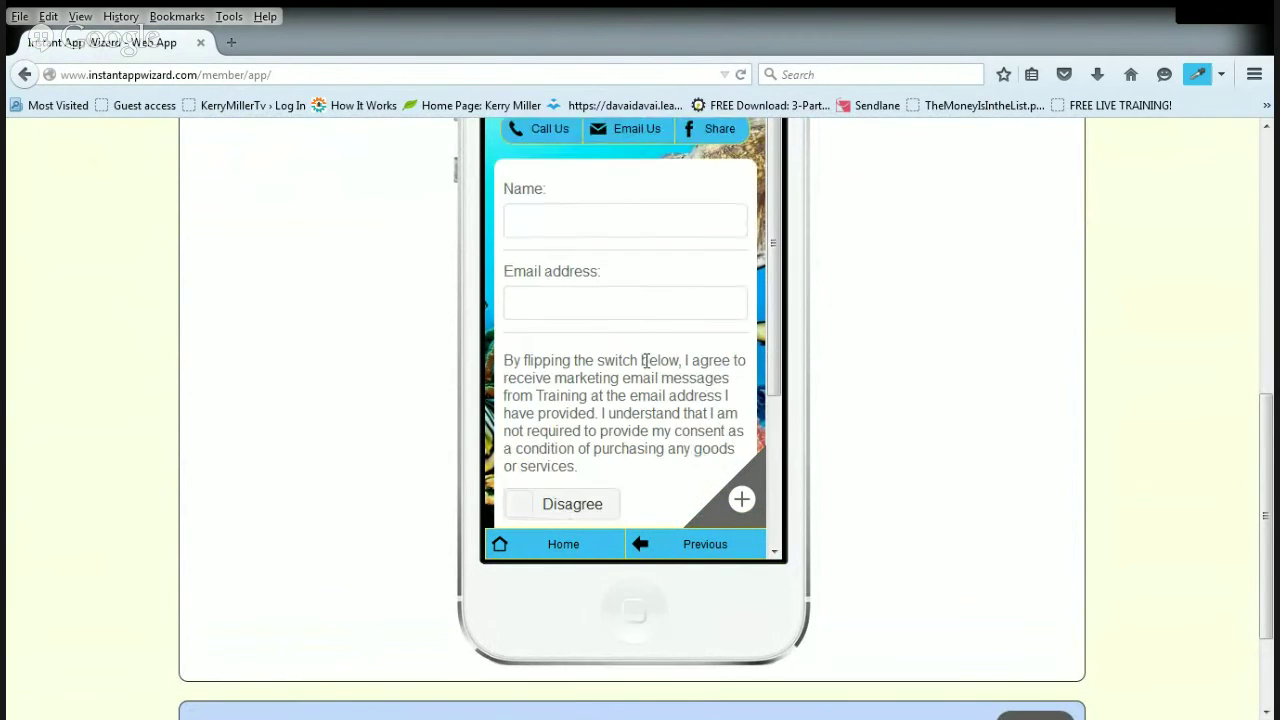
{"action": "scroll", "coordinate": [651, 323], "scroll_direction": "up", "scroll_amount": 4}
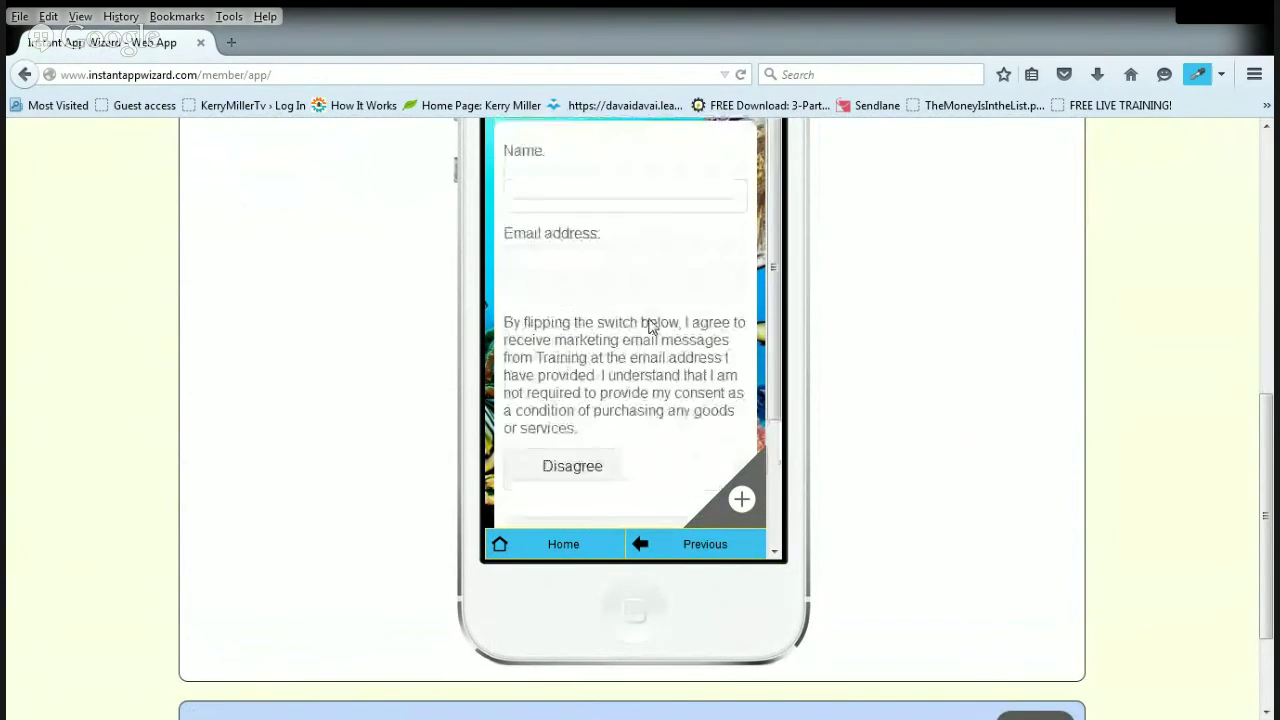
{"action": "scroll", "coordinate": [800, 363], "scroll_direction": "up", "scroll_amount": 5}
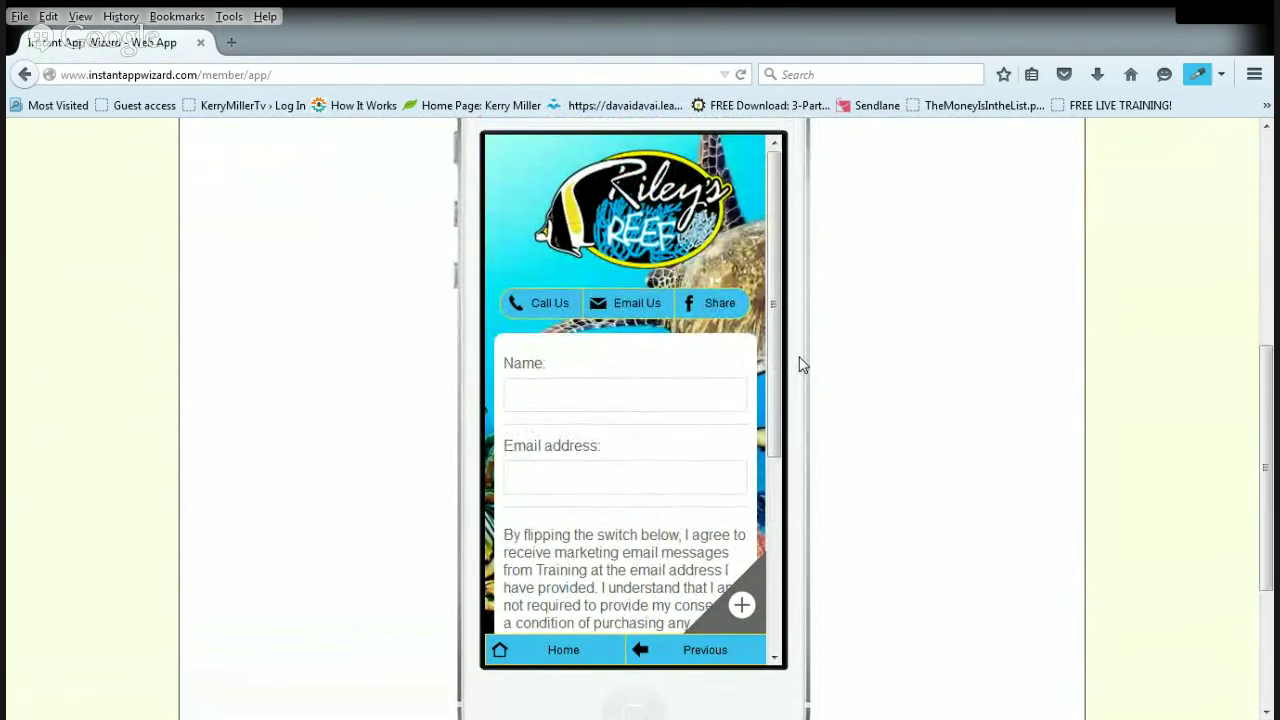
Return to the Styles & Colors settings and review the Text Inputs style options for forms.
{"action": "left_click", "coordinate": [548, 200]}
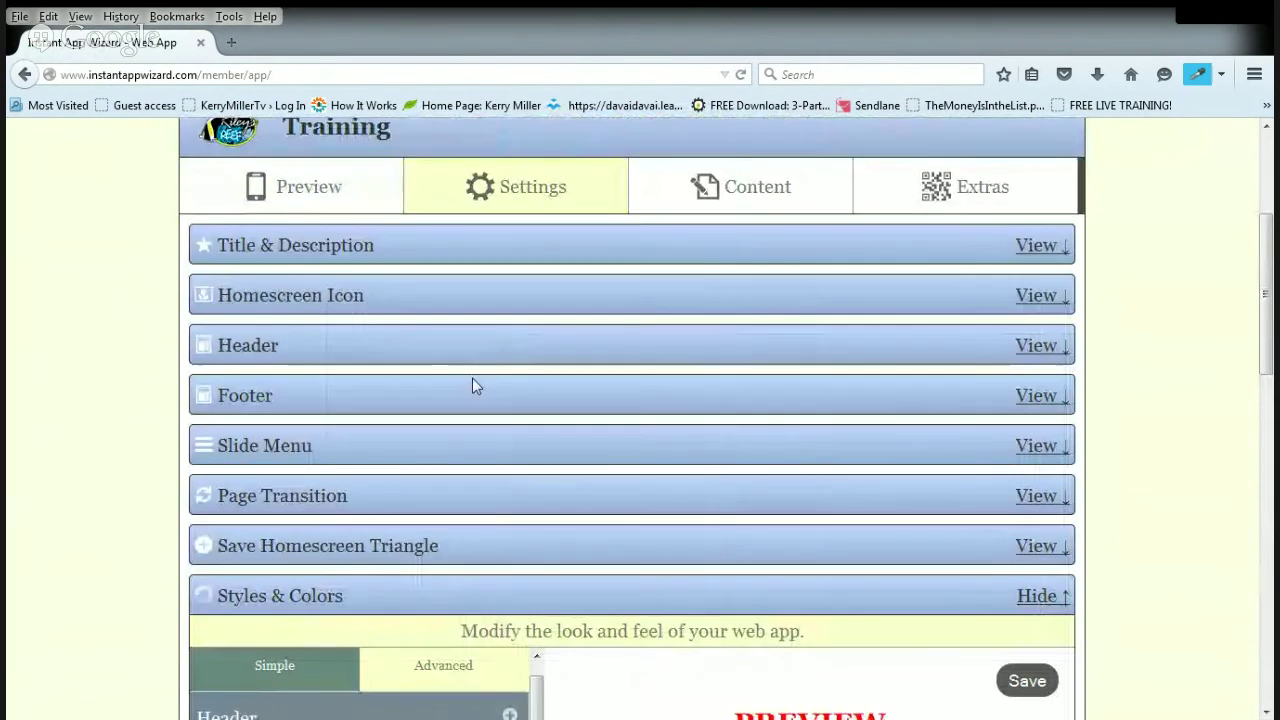
{"action": "scroll", "coordinate": [474, 383], "scroll_direction": "down", "scroll_amount": 3}
{"action": "scroll", "coordinate": [476, 388], "scroll_direction": "down", "scroll_amount": 5}
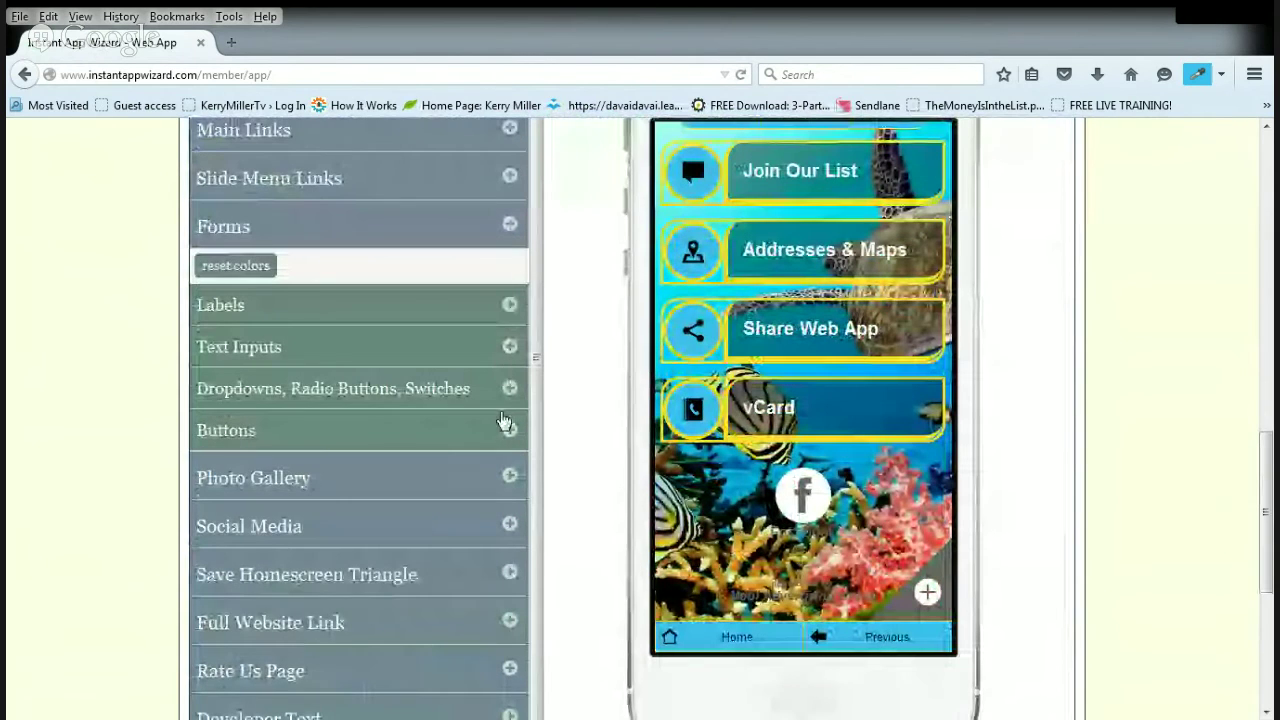
{"action": "left_click", "coordinate": [508, 347]}
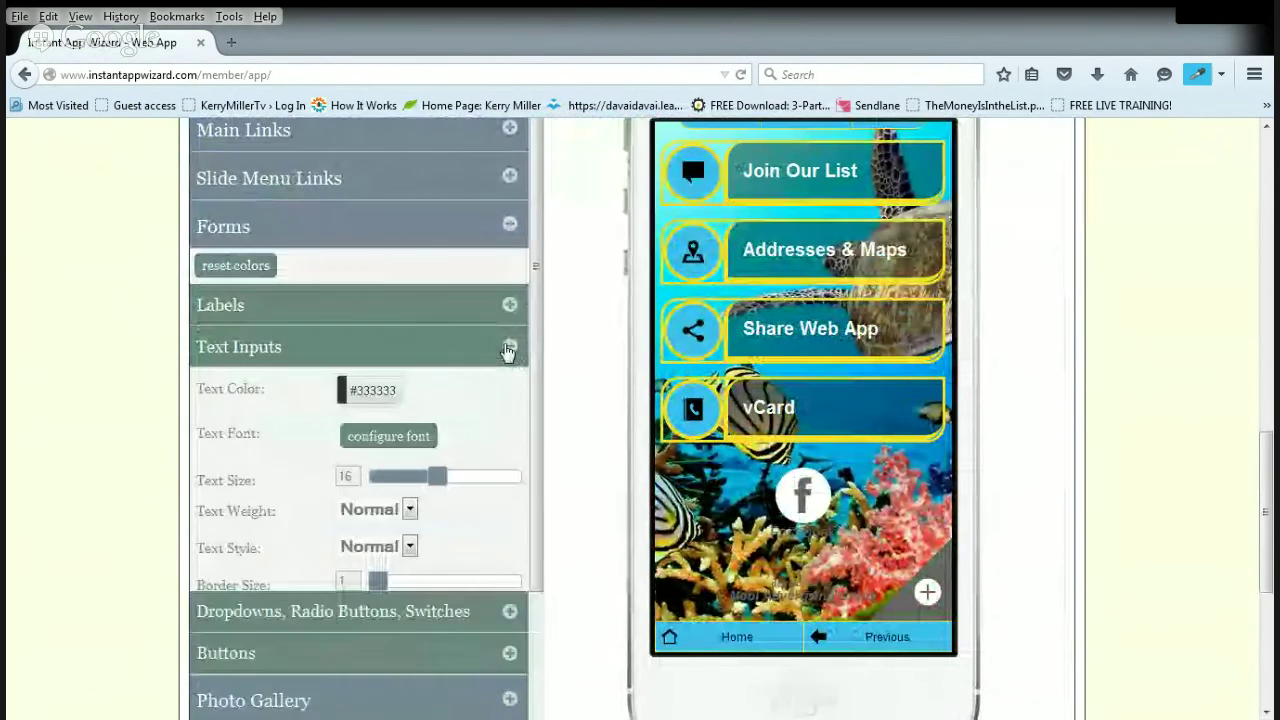
{"action": "scroll", "coordinate": [476, 405], "scroll_direction": "down", "scroll_amount": 3}
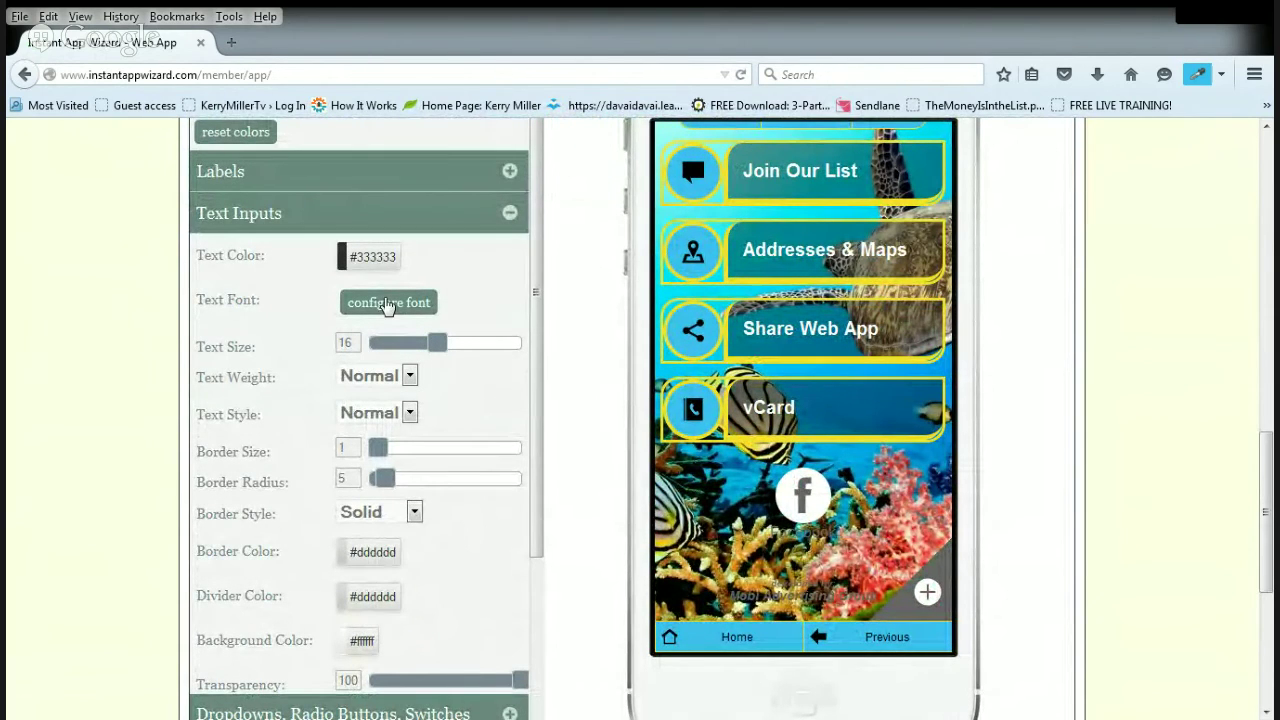
{"action": "scroll", "coordinate": [464, 543], "scroll_direction": "up", "scroll_amount": 1}
{"action": "scroll", "coordinate": [464, 543], "scroll_direction": "down", "scroll_amount": 1}
{"action": "scroll", "coordinate": [475, 532], "scroll_direction": "down", "scroll_amount": 3}
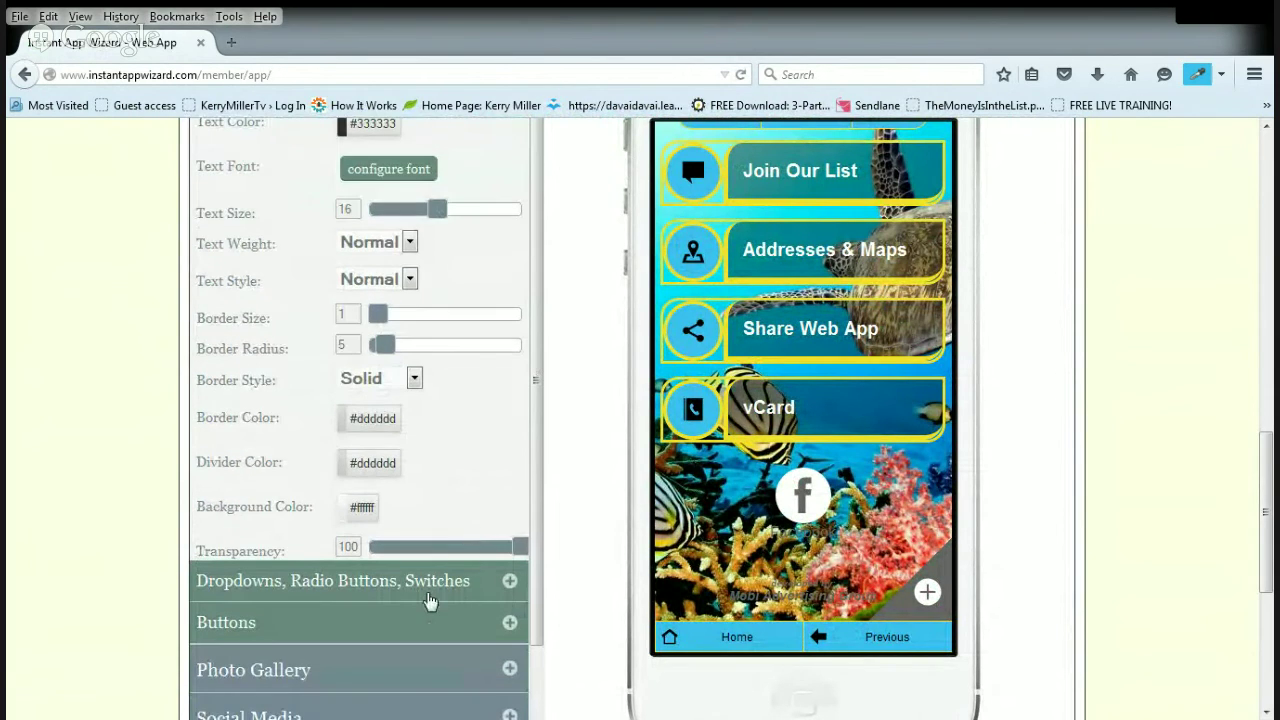
Review the form style options for Dropdowns, Radio Buttons, Switches and for Buttons.
{"action": "left_click", "coordinate": [420, 584]}
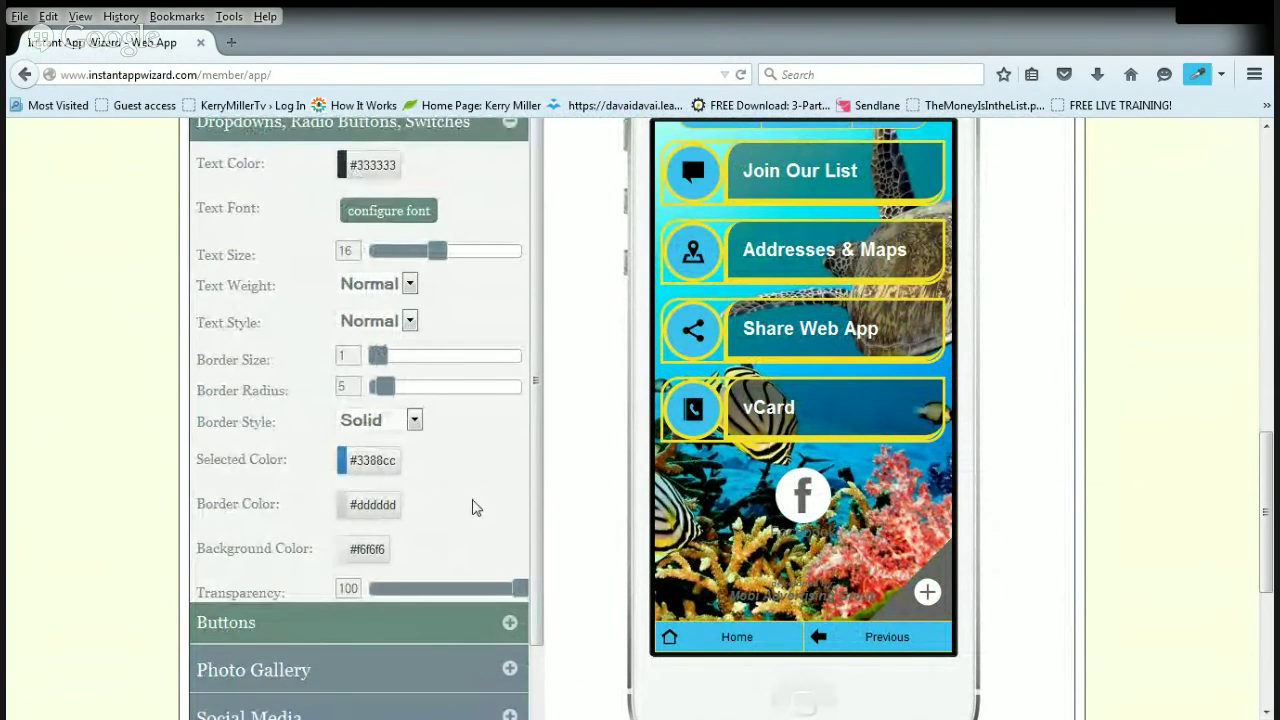
{"action": "scroll", "coordinate": [500, 274], "scroll_direction": "down", "scroll_amount": 1}
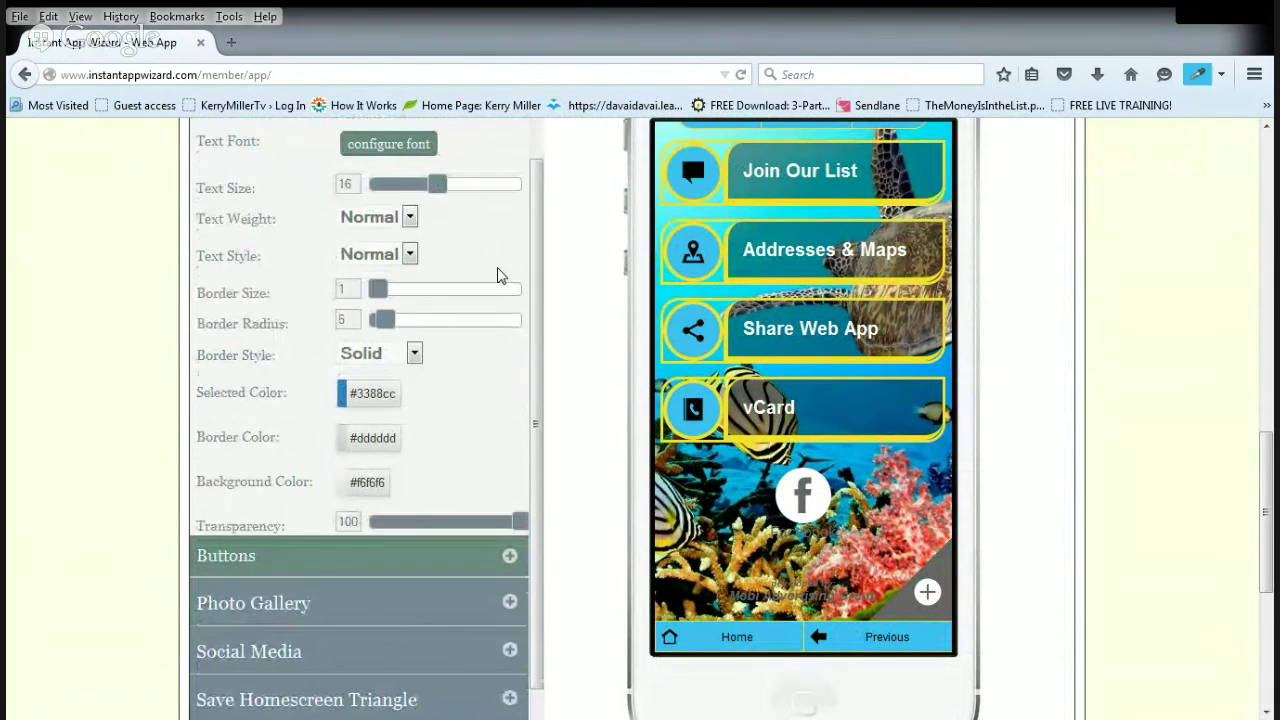
{"action": "left_click", "coordinate": [453, 557]}
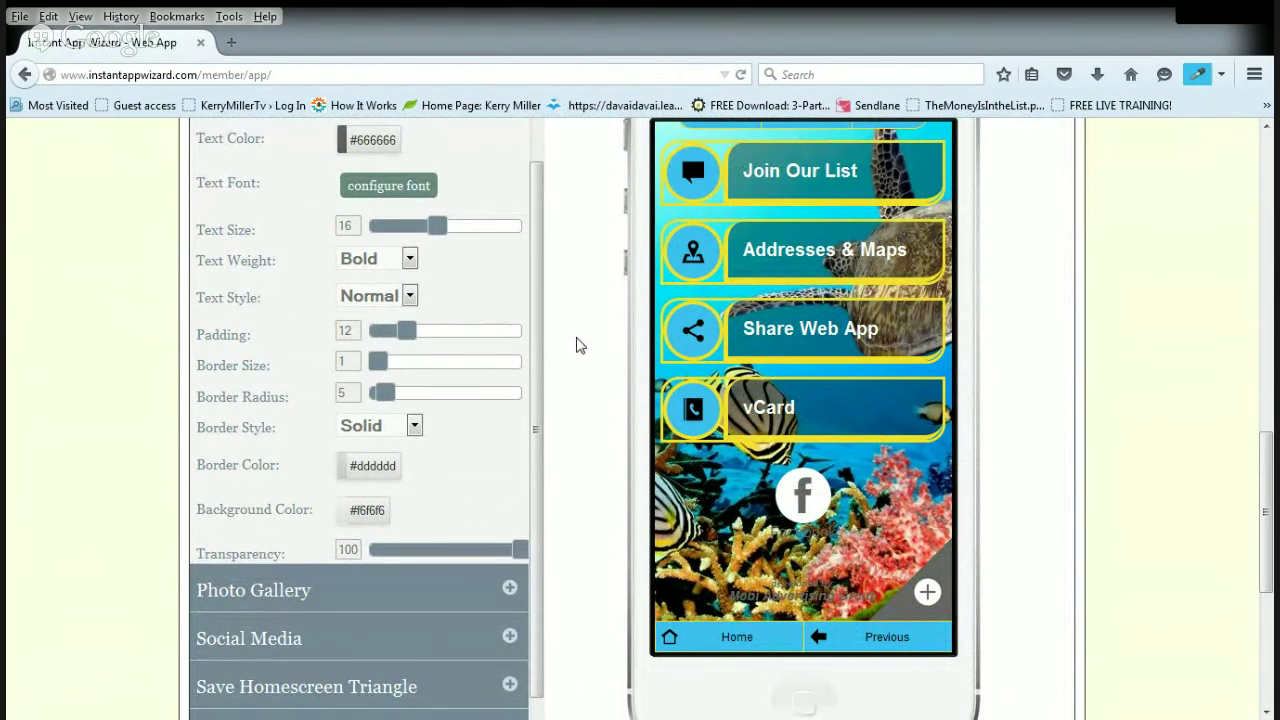
Review the Photo Gallery style options for spacing, image size and border.
{"action": "scroll", "coordinate": [574, 348], "scroll_direction": "down", "scroll_amount": 3}
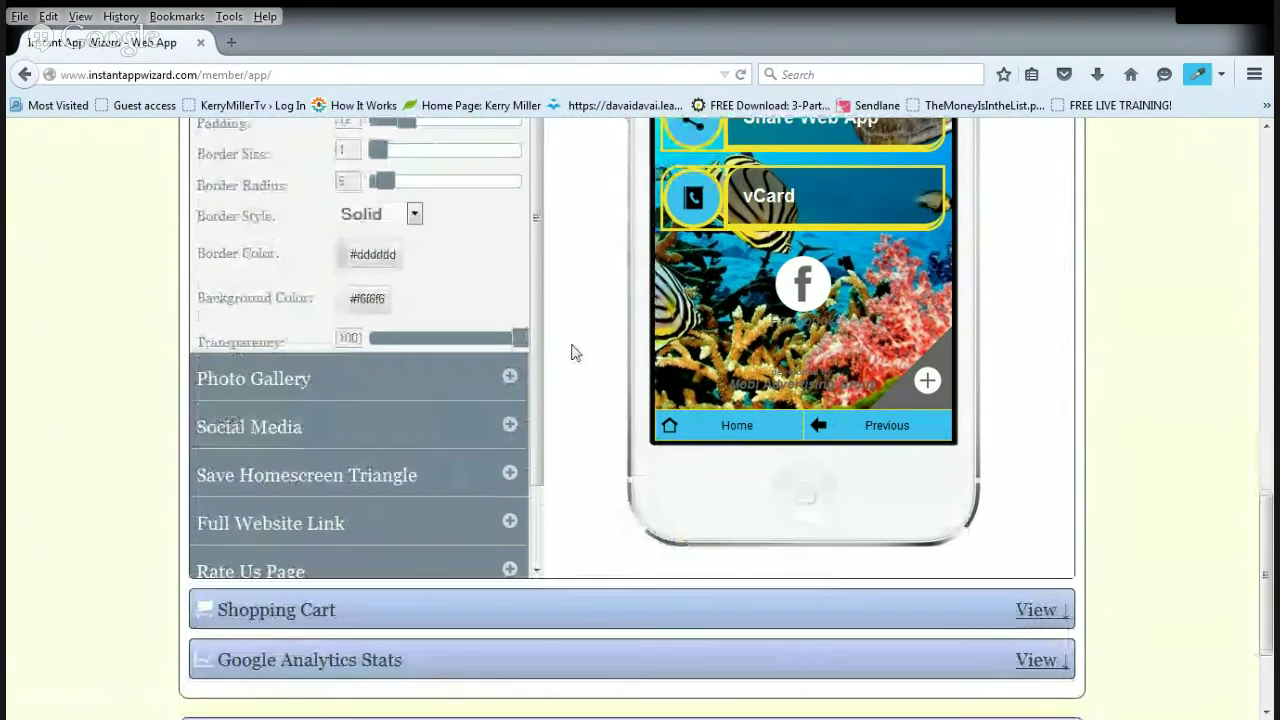
{"action": "left_click", "coordinate": [510, 376]}
{"action": "scroll", "coordinate": [580, 282], "scroll_direction": "up", "scroll_amount": 3}
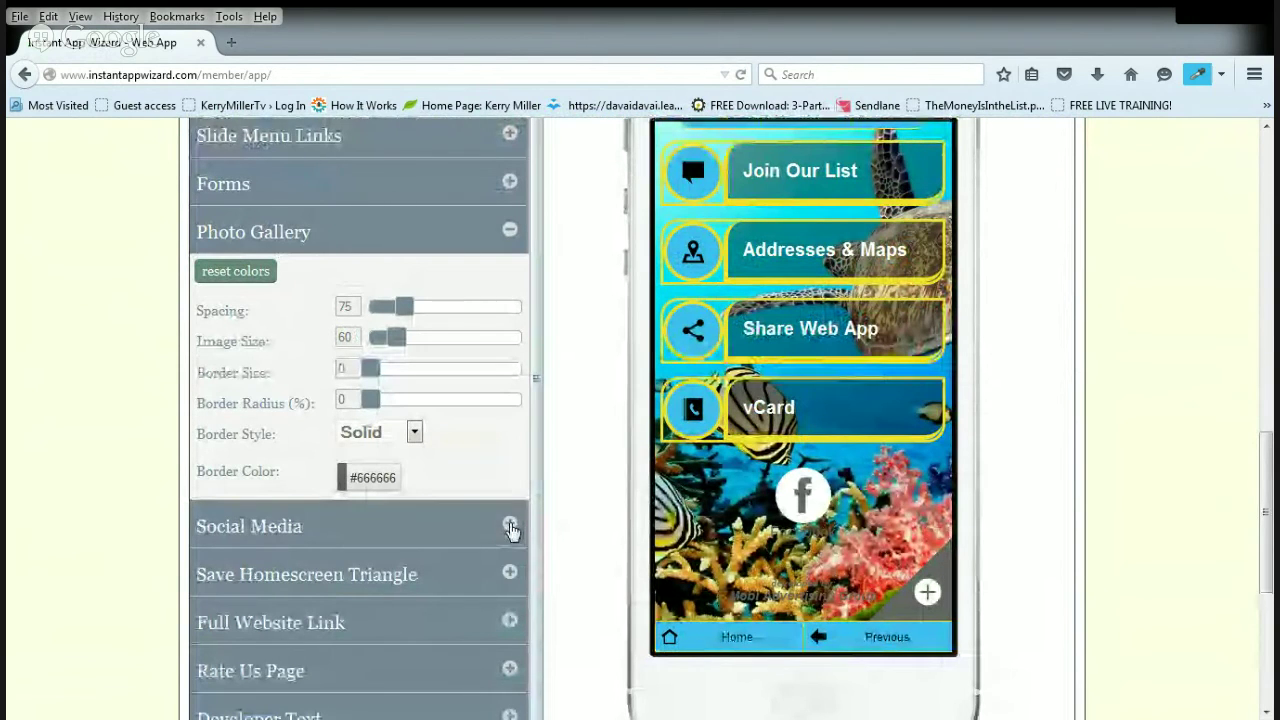
In the Social Media styles, set Show Text to No for the social media links.
{"action": "left_click", "coordinate": [510, 527]}
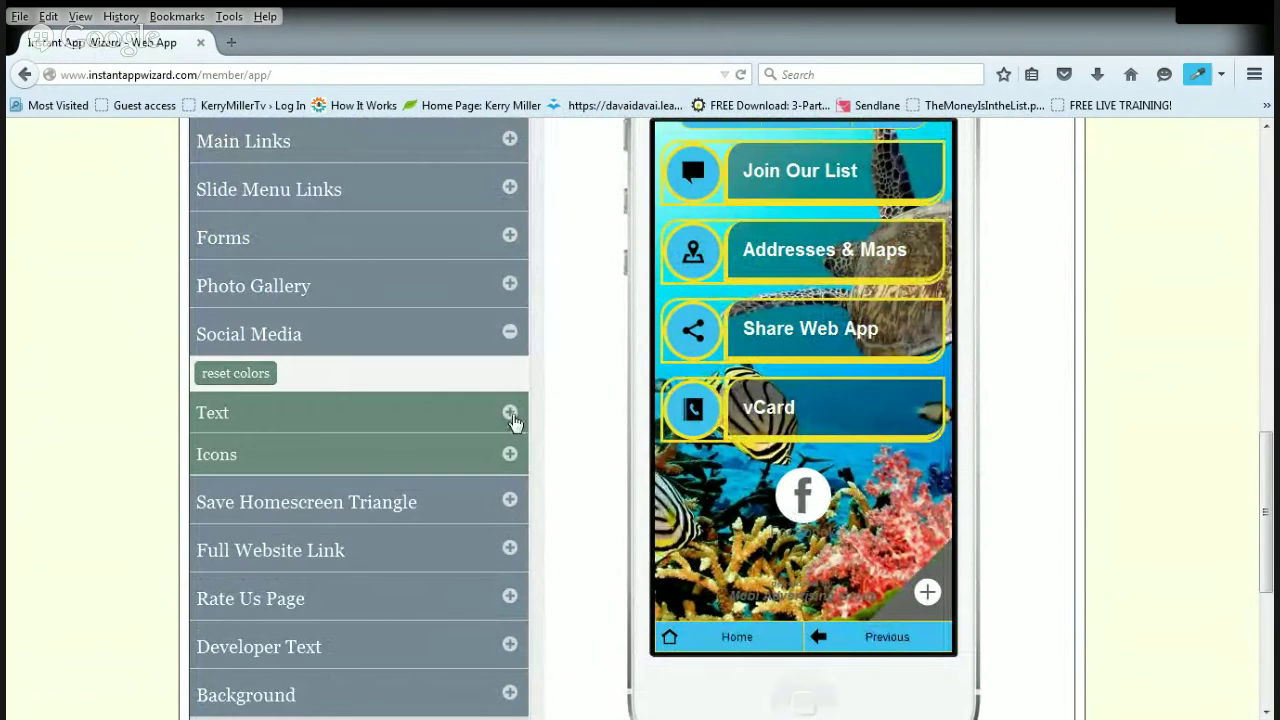
{"action": "left_click", "coordinate": [510, 414]}
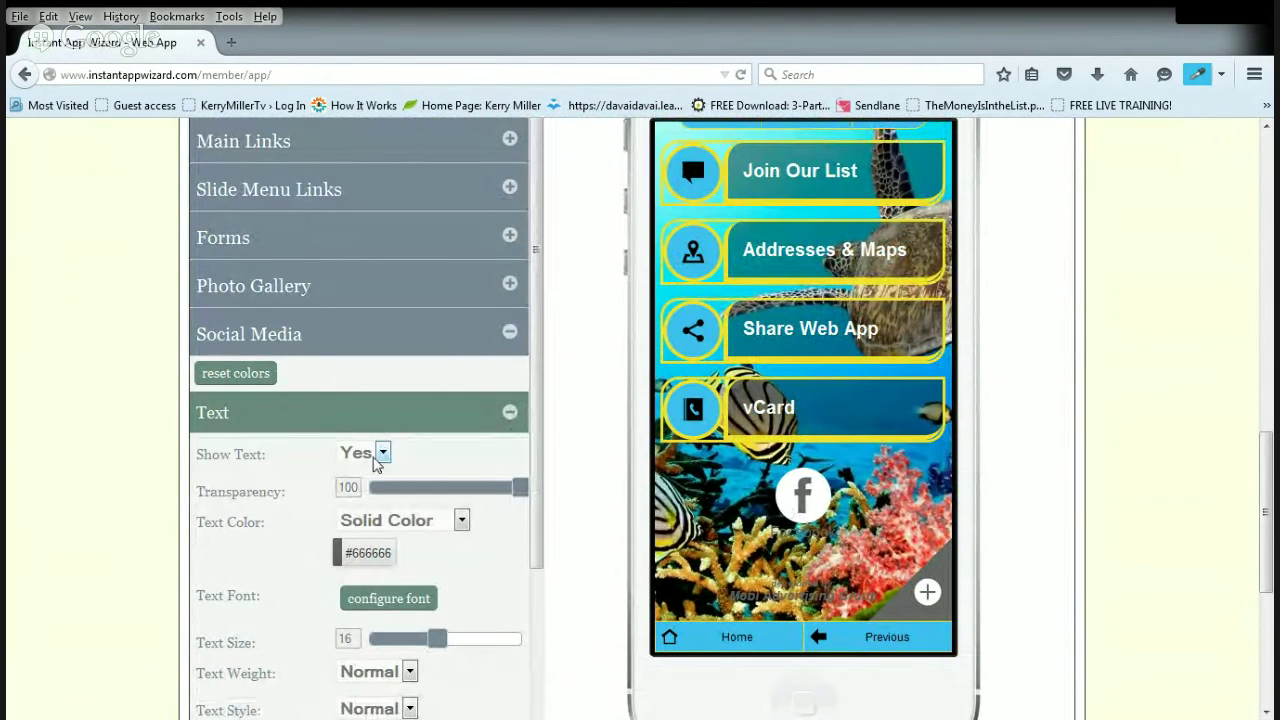
{"action": "left_click", "coordinate": [354, 498]}
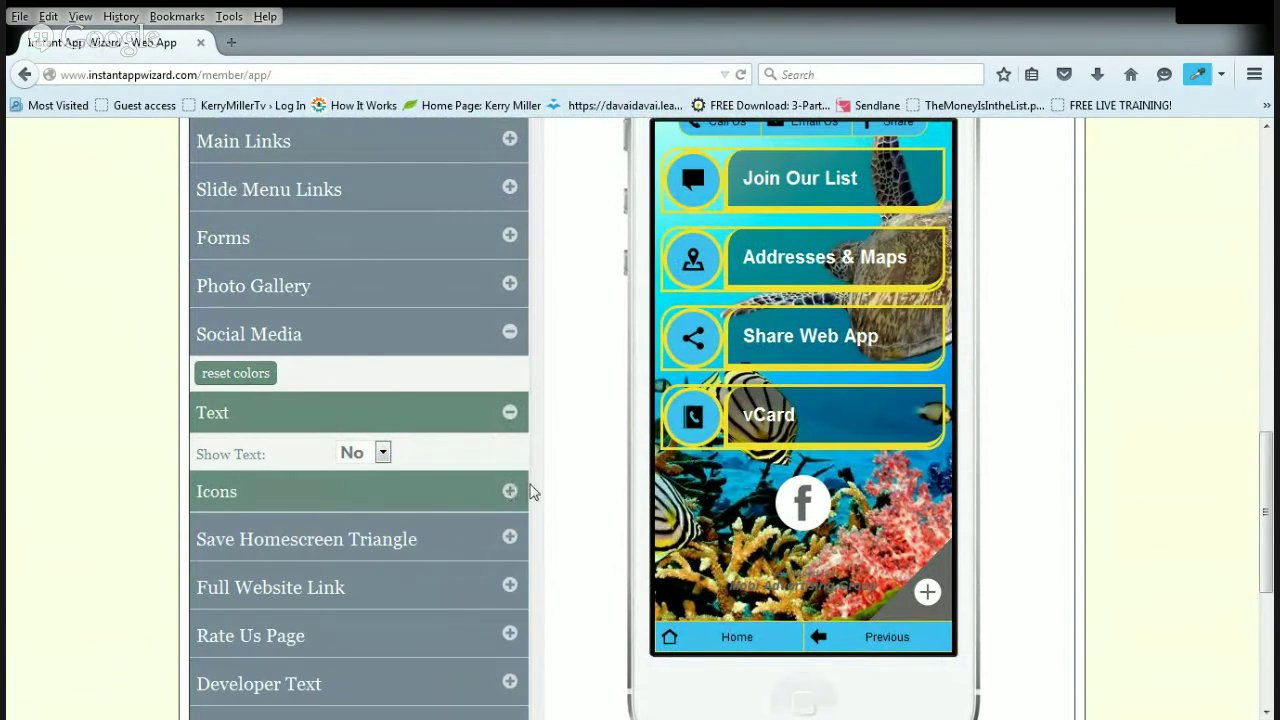
Set the Icon Color of the social media icons to Social Colors.
{"action": "left_click", "coordinate": [510, 494]}
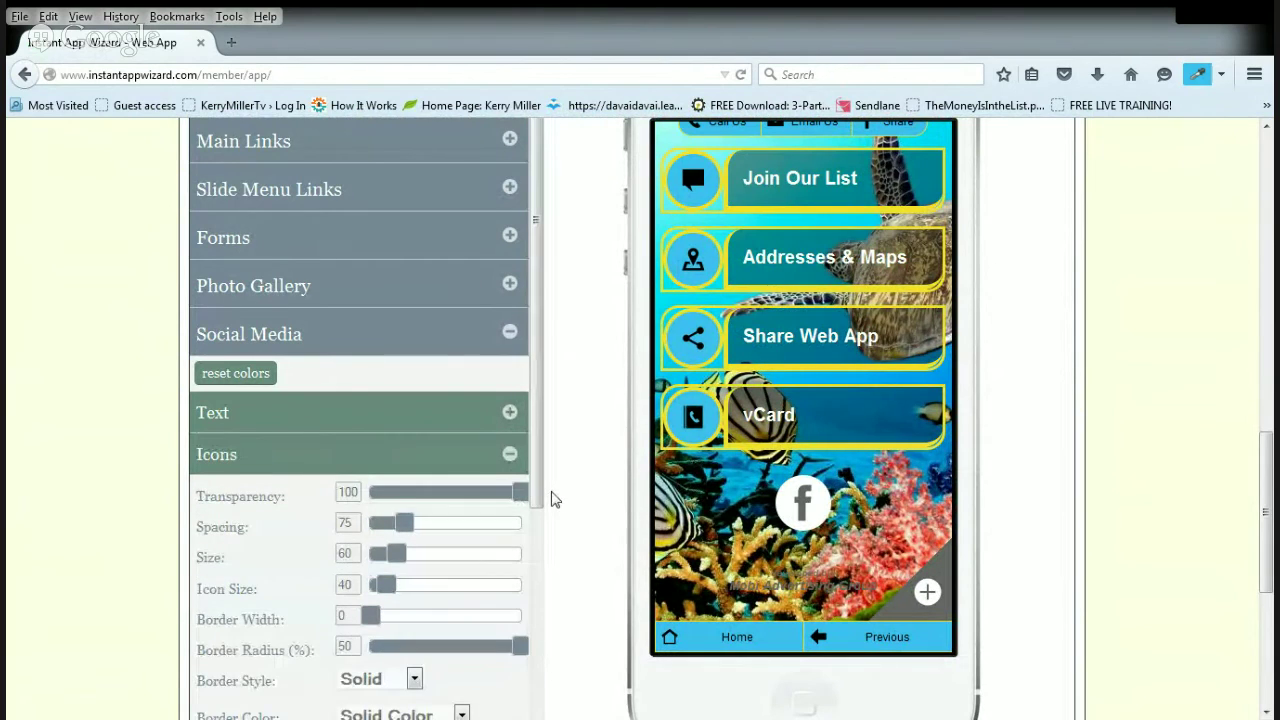
{"action": "scroll", "coordinate": [549, 497], "scroll_direction": "down", "scroll_amount": 4}
{"action": "scroll", "coordinate": [474, 400], "scroll_direction": "down", "scroll_amount": 4}
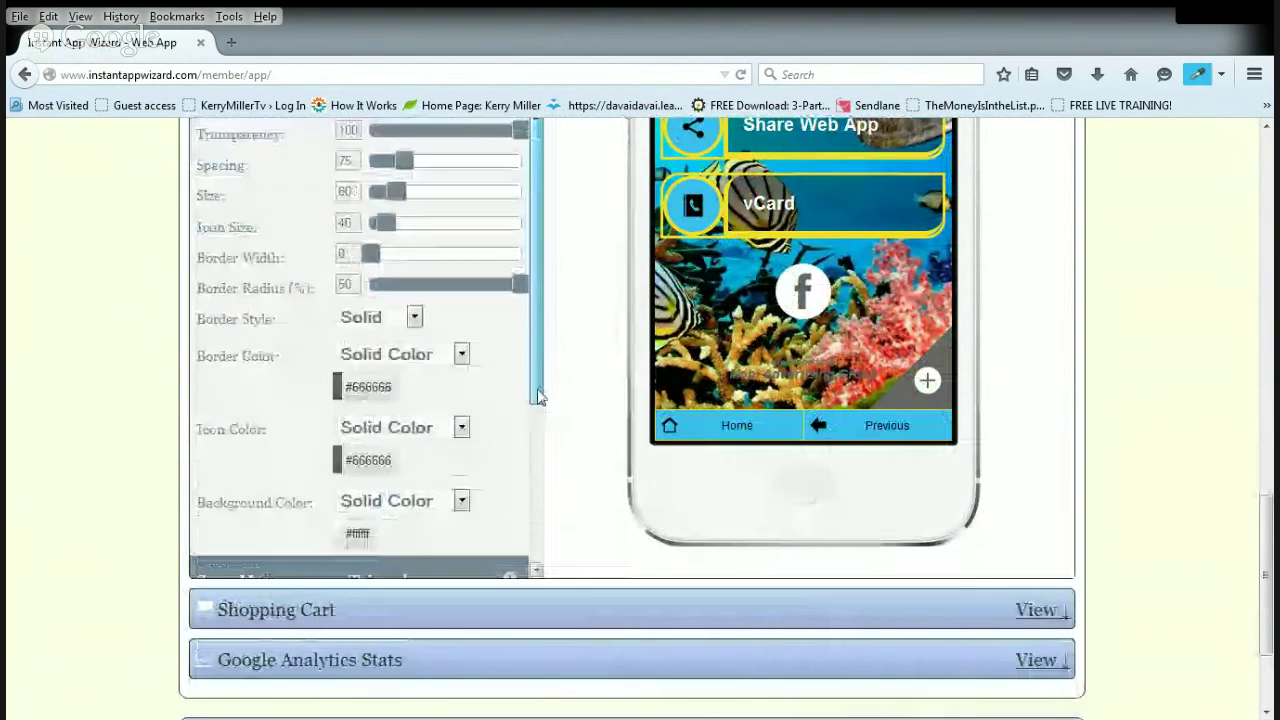
{"action": "left_click", "coordinate": [462, 391]}
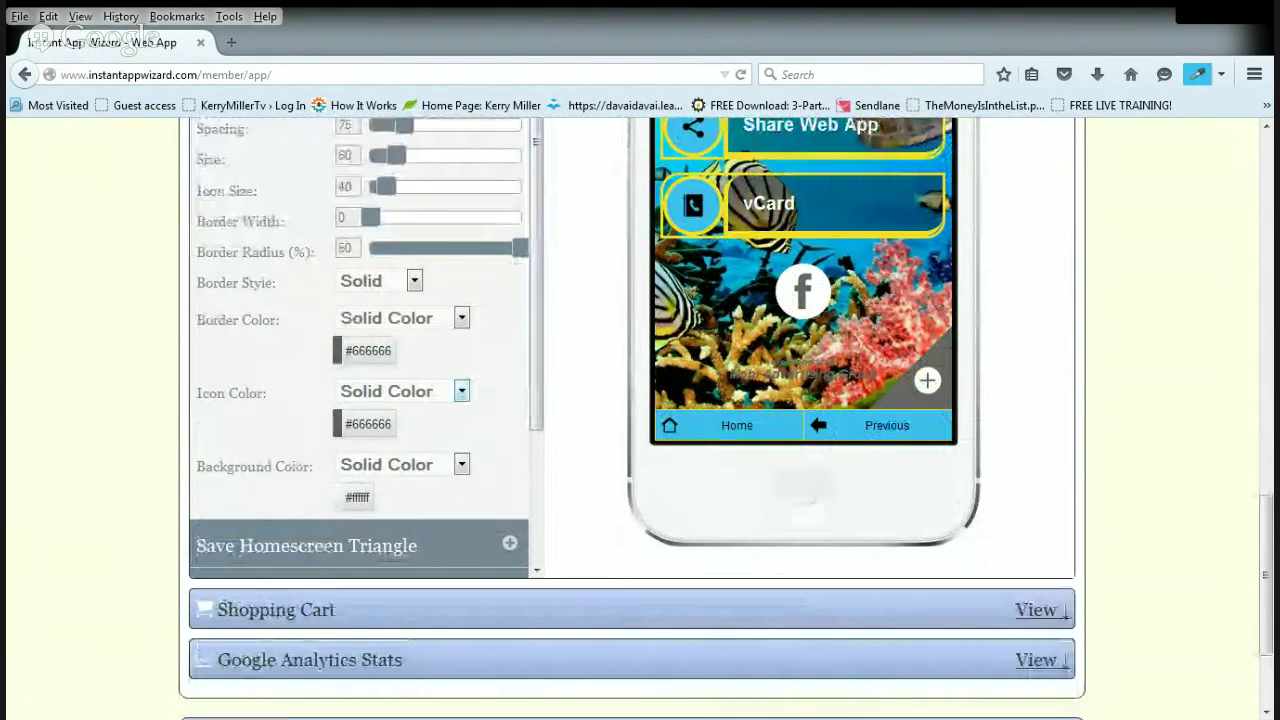
{"action": "left_click", "coordinate": [395, 410]}
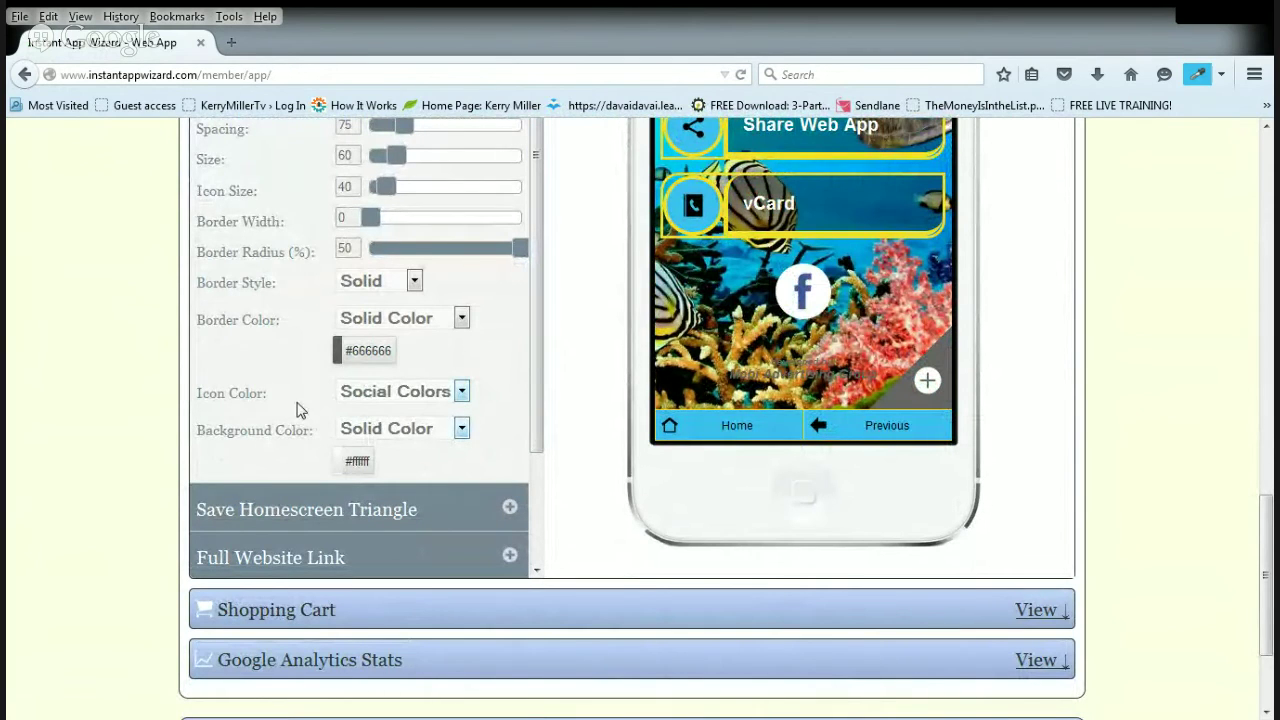
Try Social Colors as the social media icons' background color, then switch it back to Solid Color.
{"action": "scroll", "coordinate": [477, 404], "scroll_direction": "up", "scroll_amount": 4}
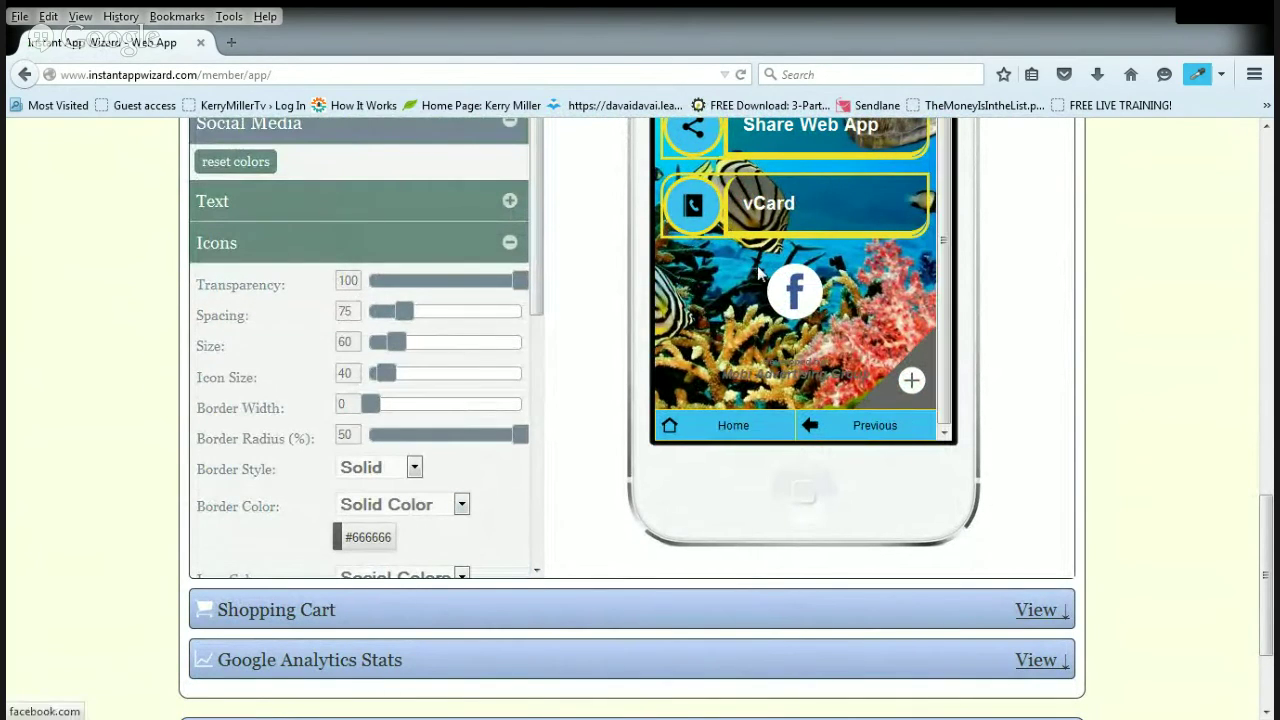
{"action": "scroll", "coordinate": [514, 408], "scroll_direction": "down", "scroll_amount": 2}
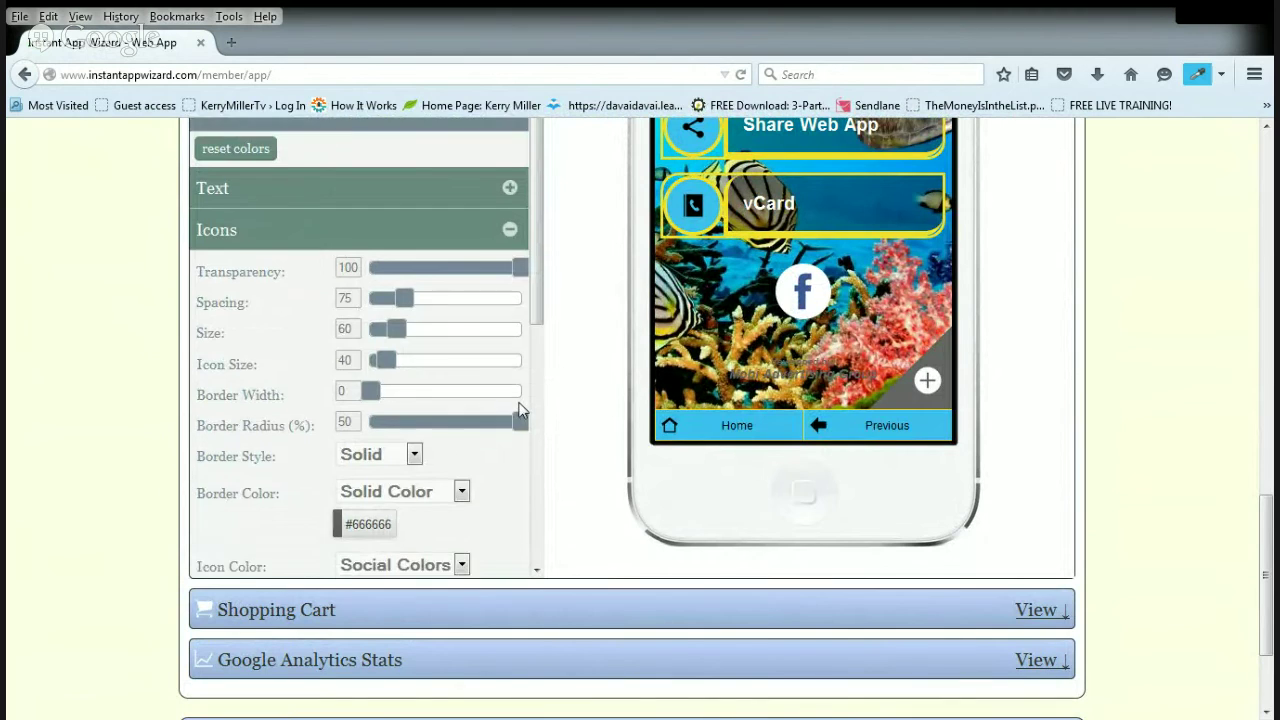
{"action": "scroll", "coordinate": [520, 408], "scroll_direction": "down", "scroll_amount": 3}
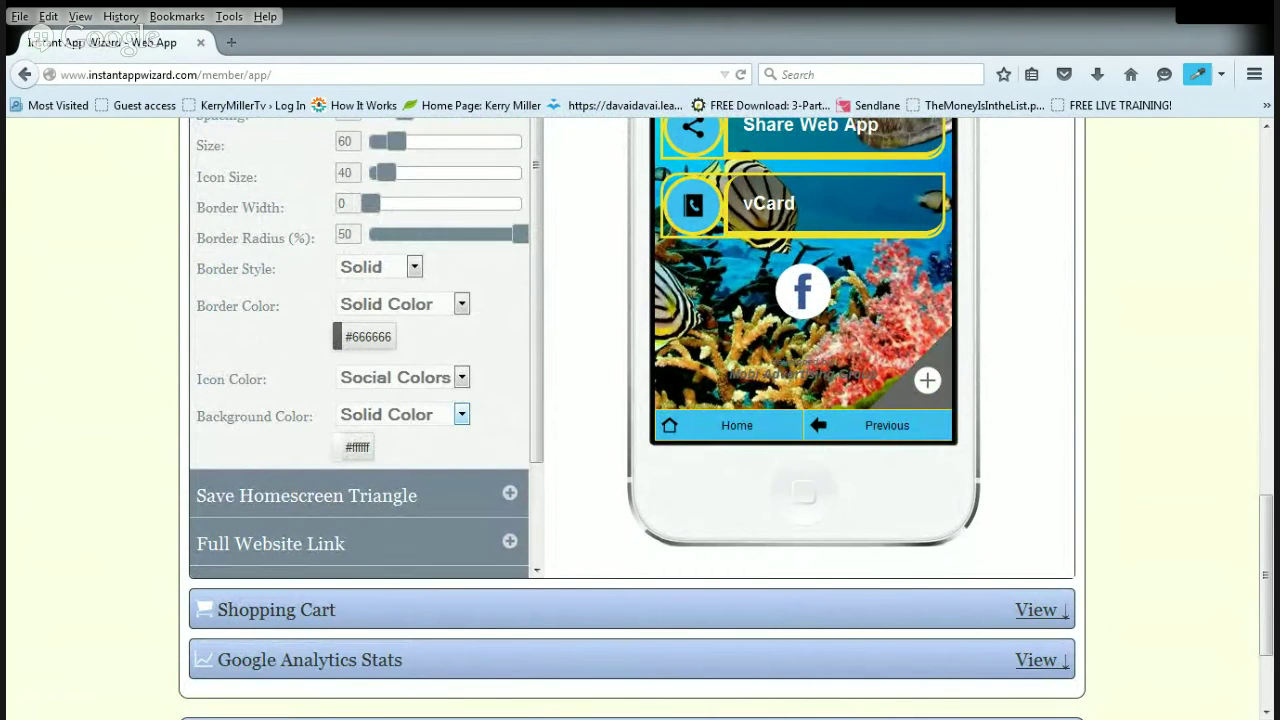
{"action": "left_click", "coordinate": [435, 466]}
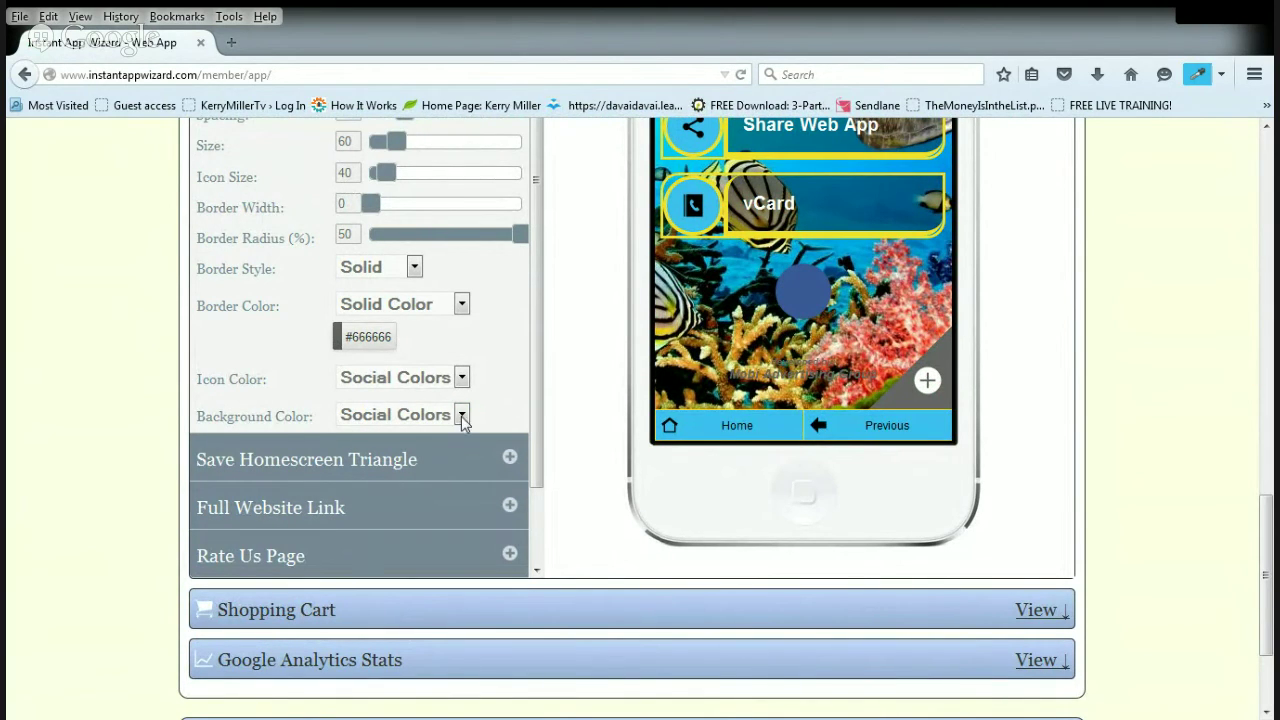
{"action": "left_click", "coordinate": [429, 449]}
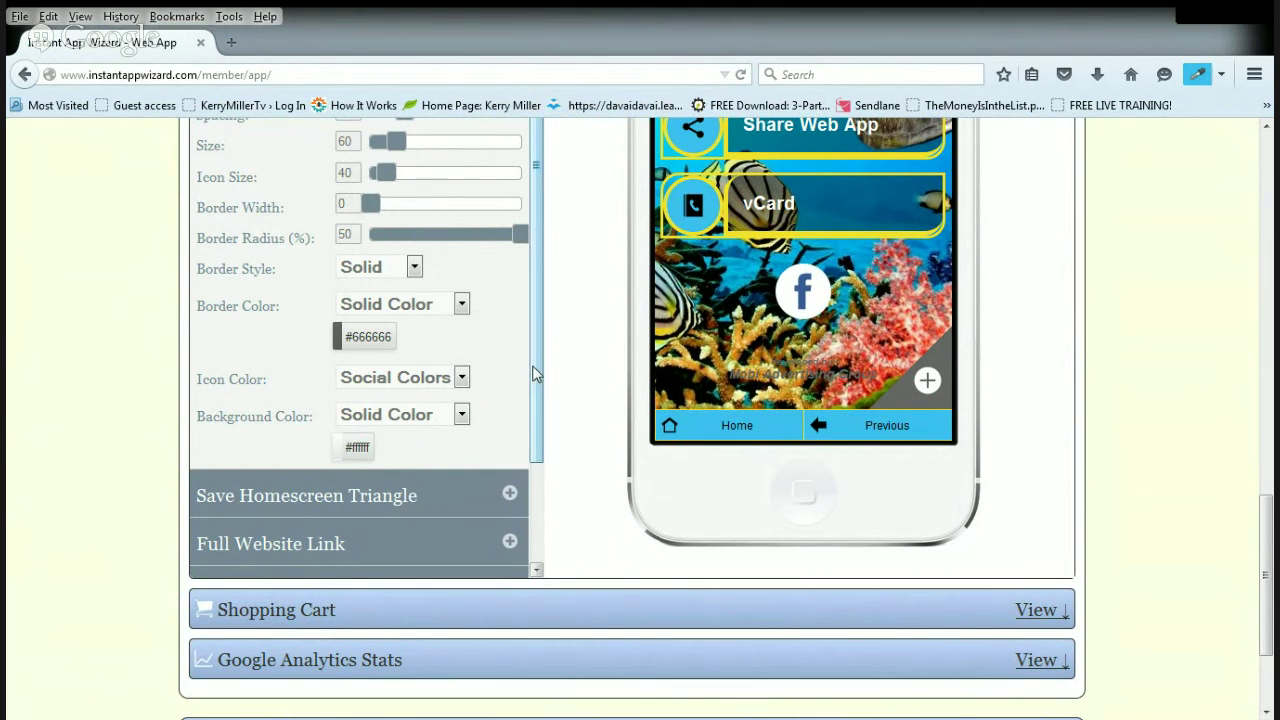
Save the social media style changes.
{"action": "scroll", "coordinate": [528, 366], "scroll_direction": "up", "scroll_amount": 4}
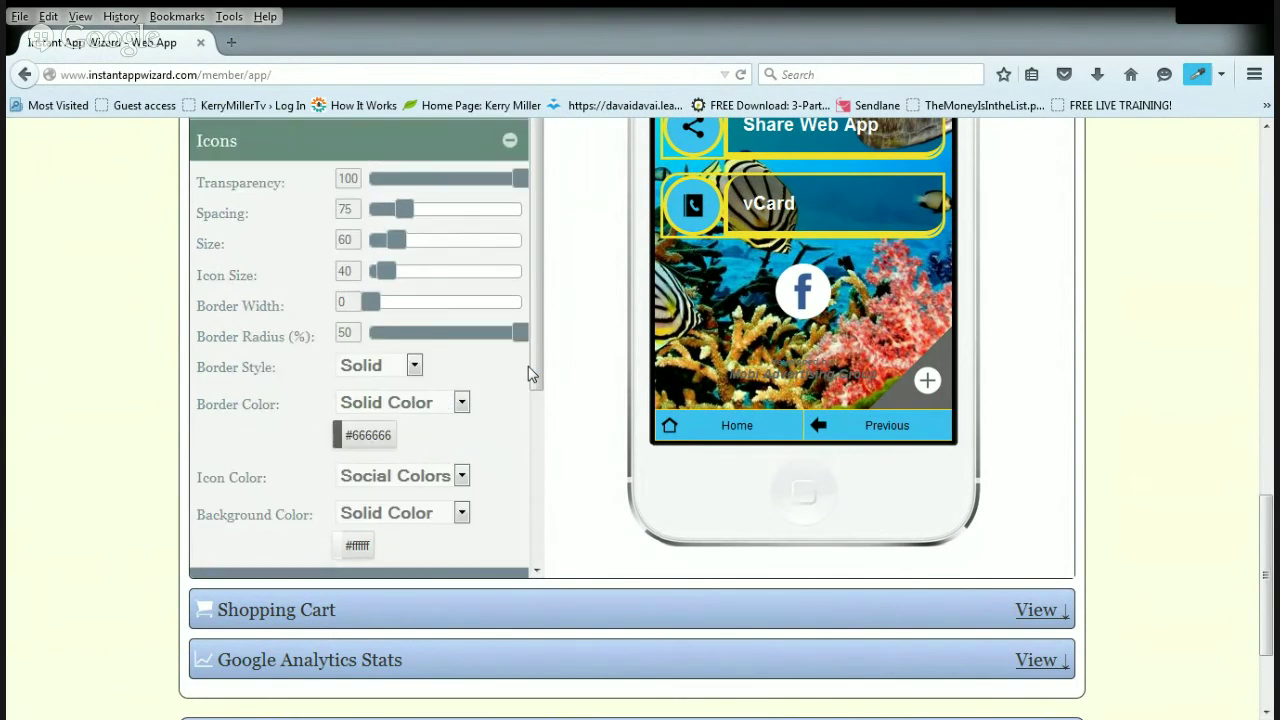
{"action": "scroll", "coordinate": [1040, 361], "scroll_direction": "up", "scroll_amount": 5}
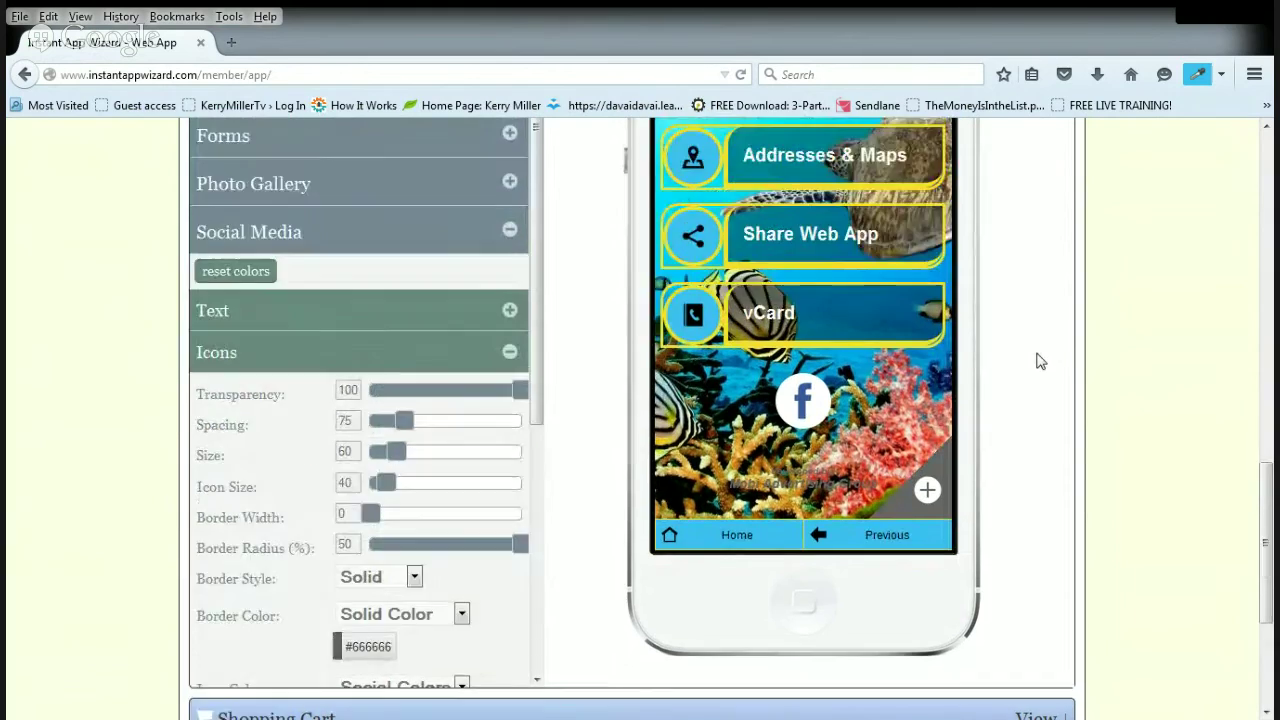
{"action": "left_click", "coordinate": [1022, 160]}
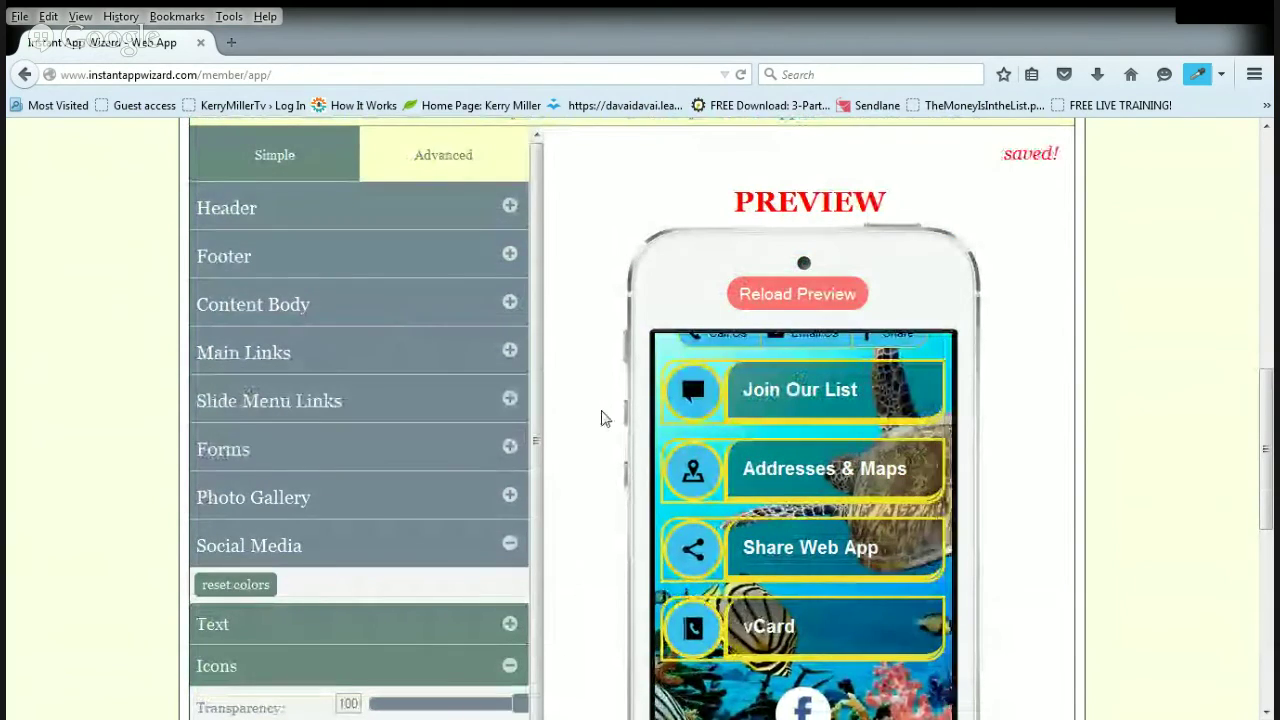
In the Save Homescreen Triangle styles, set the background color to the logo blue #3ebff2.
{"action": "scroll", "coordinate": [600, 417], "scroll_direction": "down", "scroll_amount": 5}
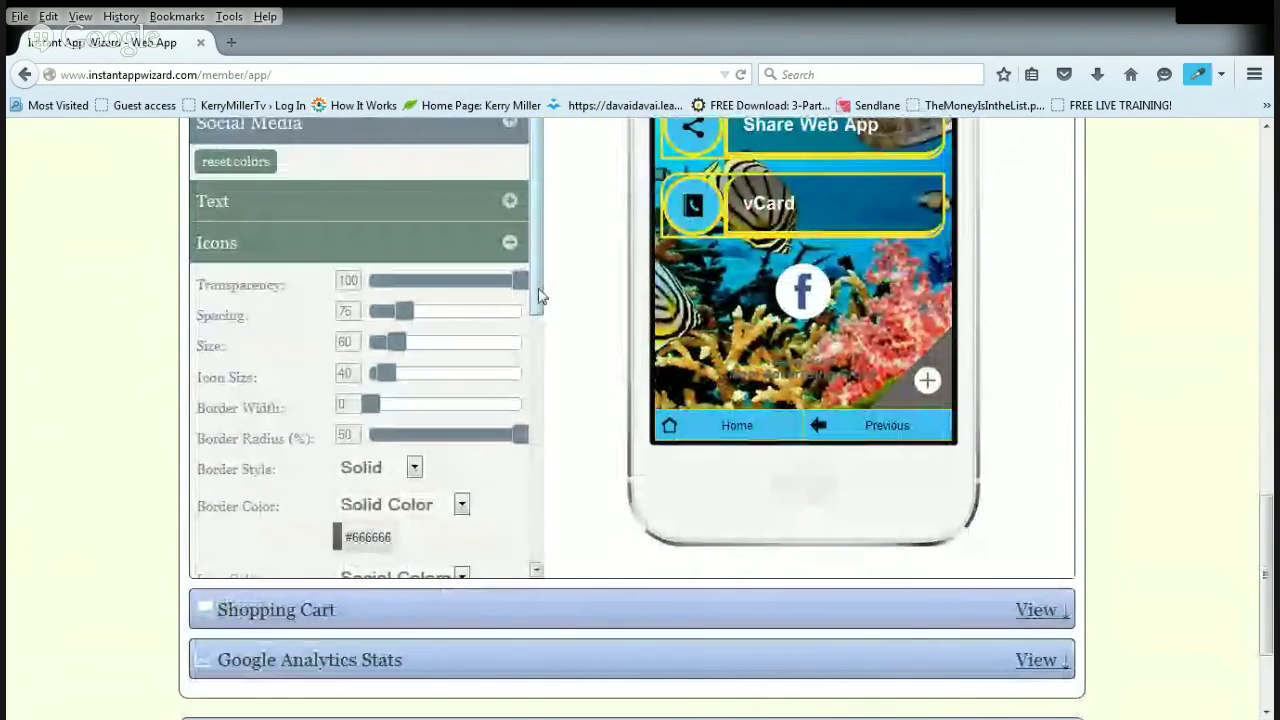
{"action": "scroll", "coordinate": [537, 294], "scroll_direction": "down", "scroll_amount": 5}
{"action": "scroll", "coordinate": [535, 515], "scroll_direction": "down", "scroll_amount": 2}
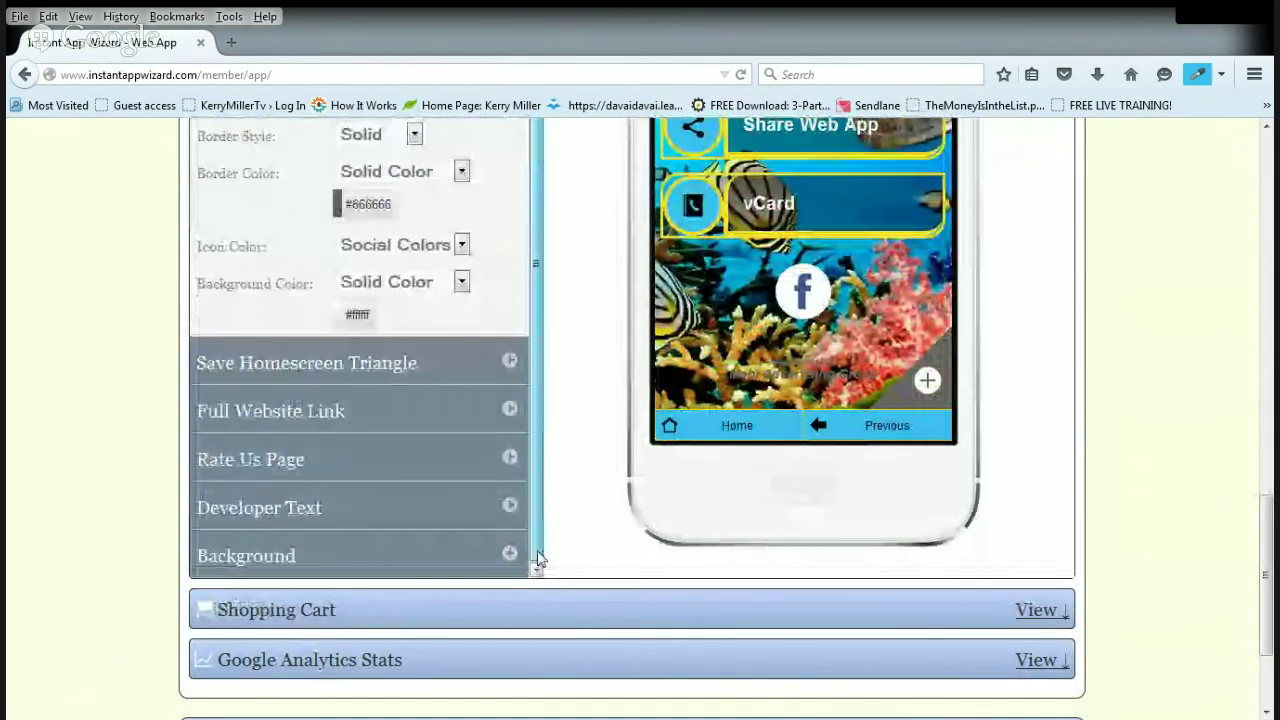
{"action": "left_click", "coordinate": [509, 365]}
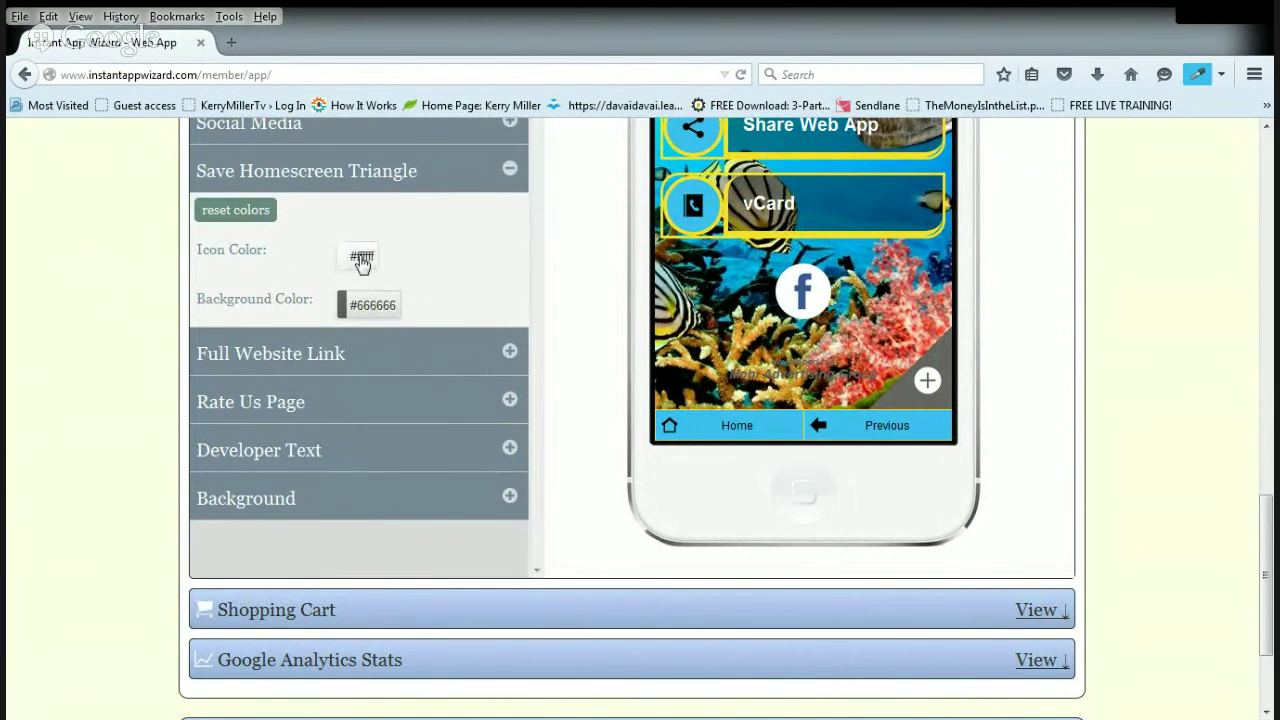
{"action": "left_click", "coordinate": [378, 314]}
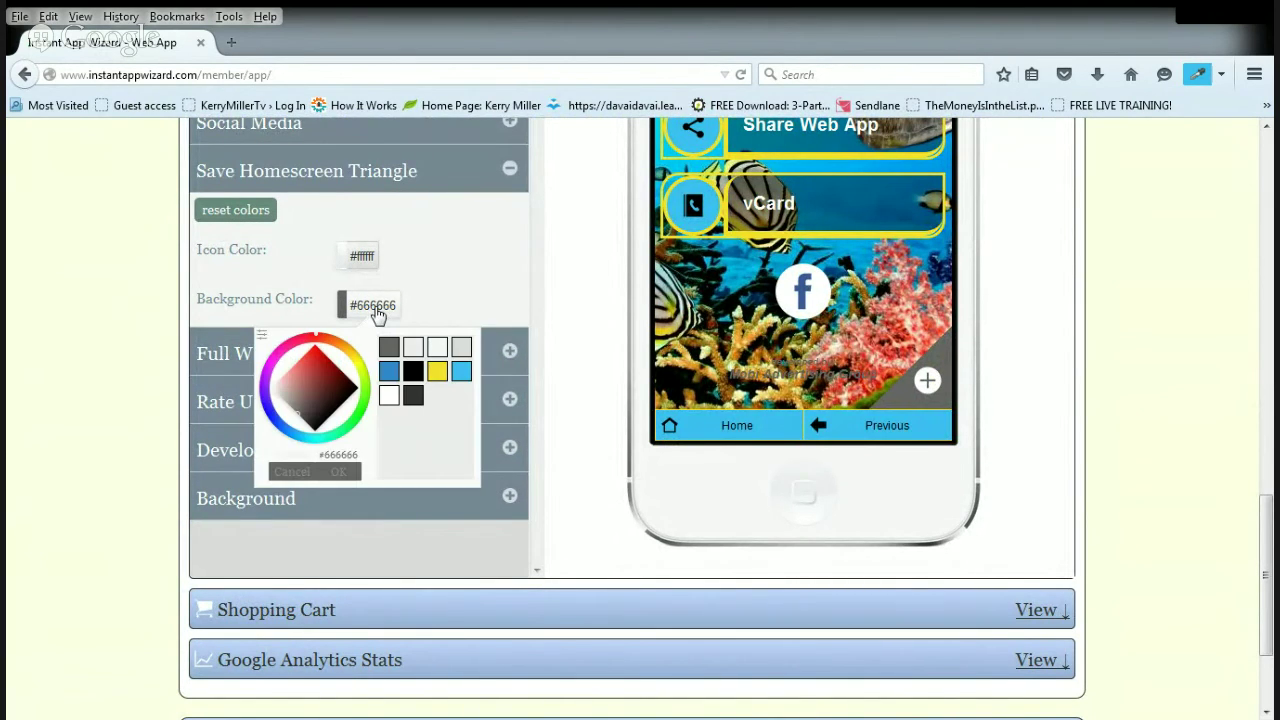
{"action": "left_click", "coordinate": [461, 372]}
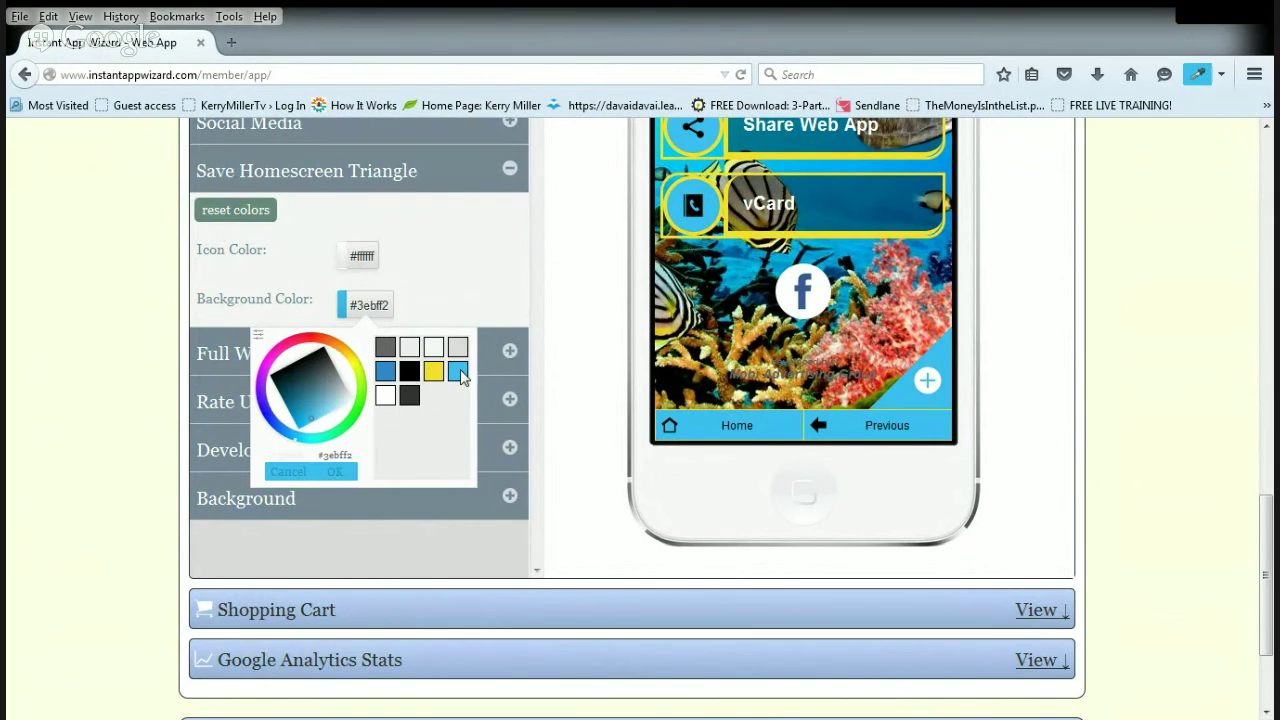
Set the homescreen triangle's icon color to the logo yellow #f6e22e and save the style settings.
{"action": "left_click", "coordinate": [364, 258]}
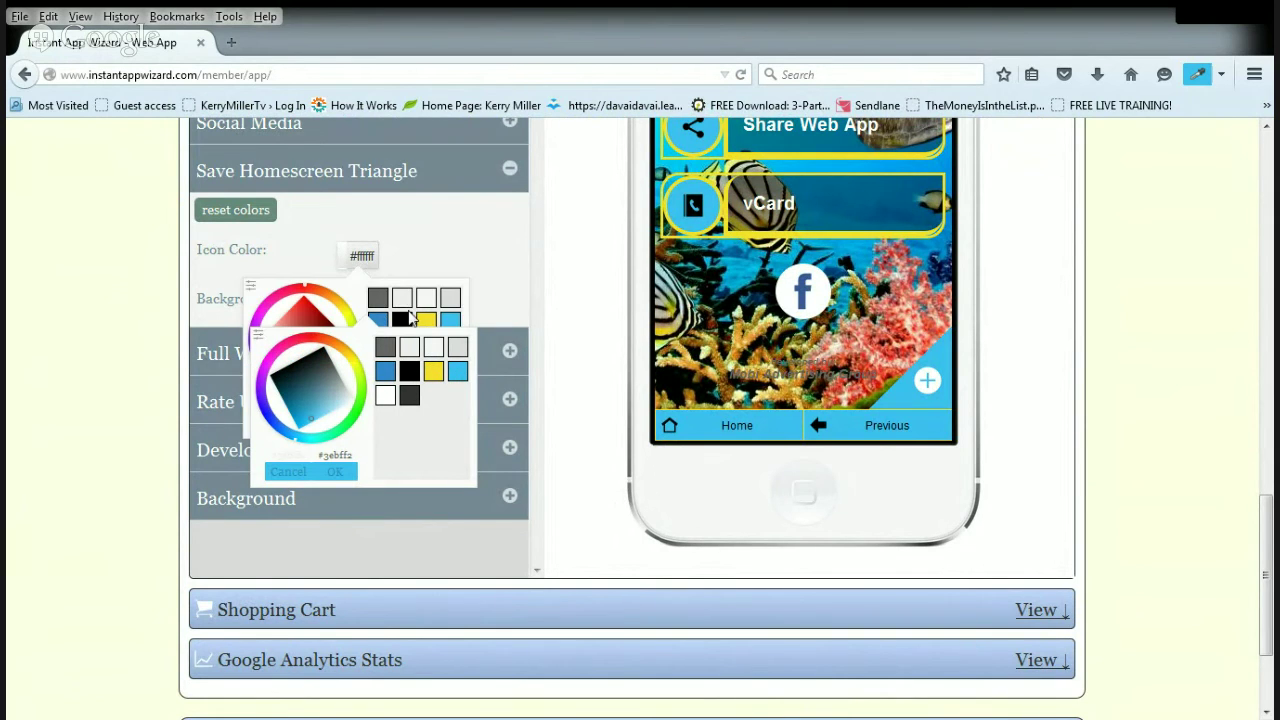
{"action": "left_click", "coordinate": [426, 322]}
{"action": "left_click", "coordinate": [338, 473]}
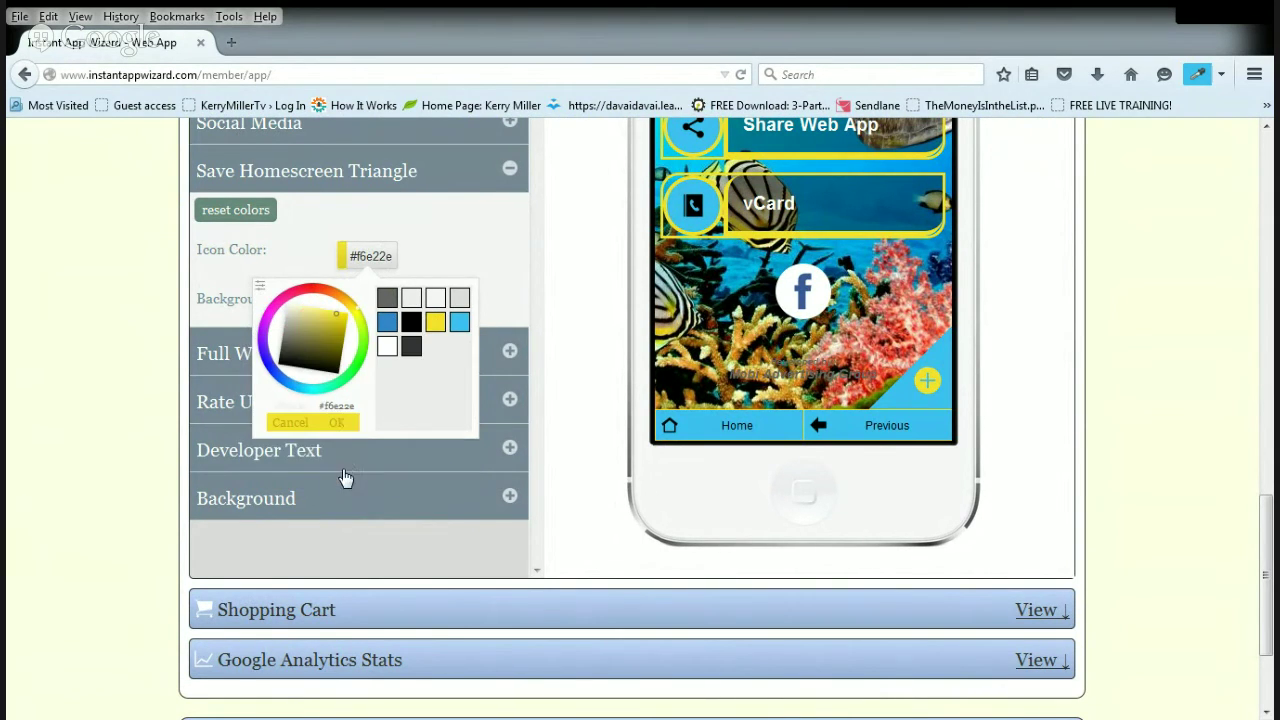
{"action": "left_click", "coordinate": [349, 424]}
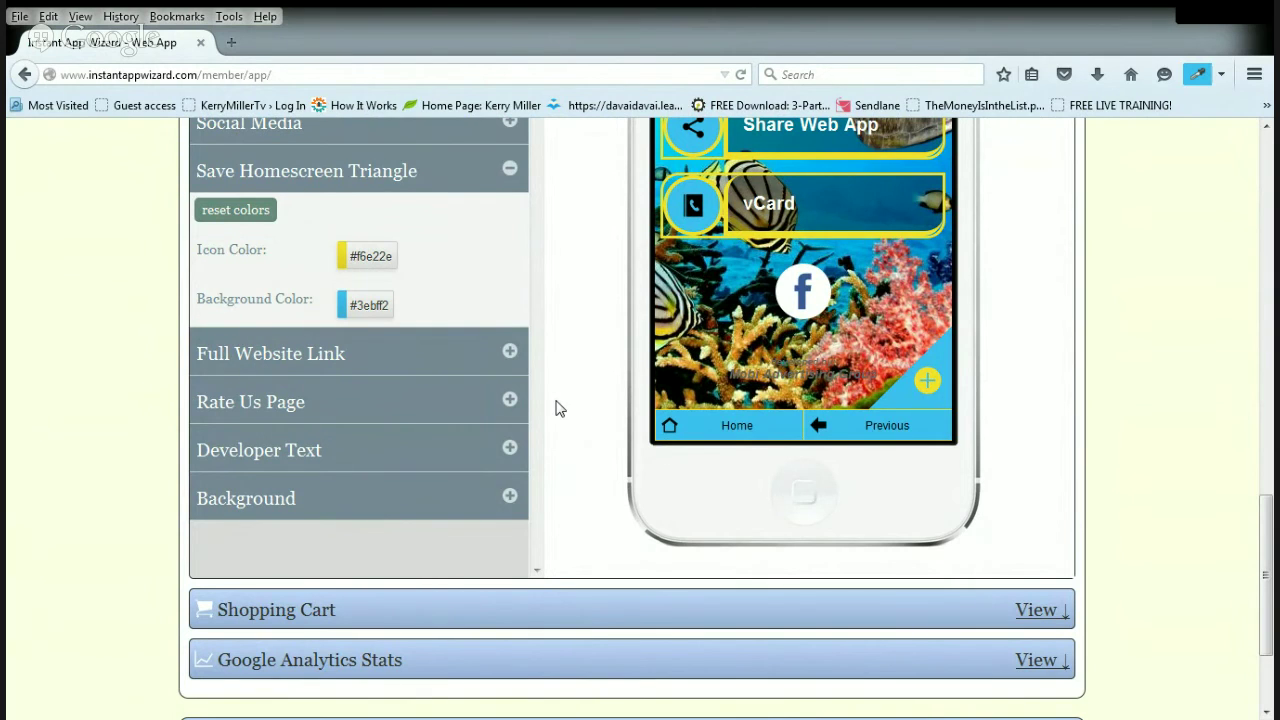
{"action": "scroll", "coordinate": [1023, 254], "scroll_direction": "up", "scroll_amount": 4}
{"action": "left_click", "coordinate": [1001, 160]}
{"action": "scroll", "coordinate": [589, 223], "scroll_direction": "down", "scroll_amount": 3}
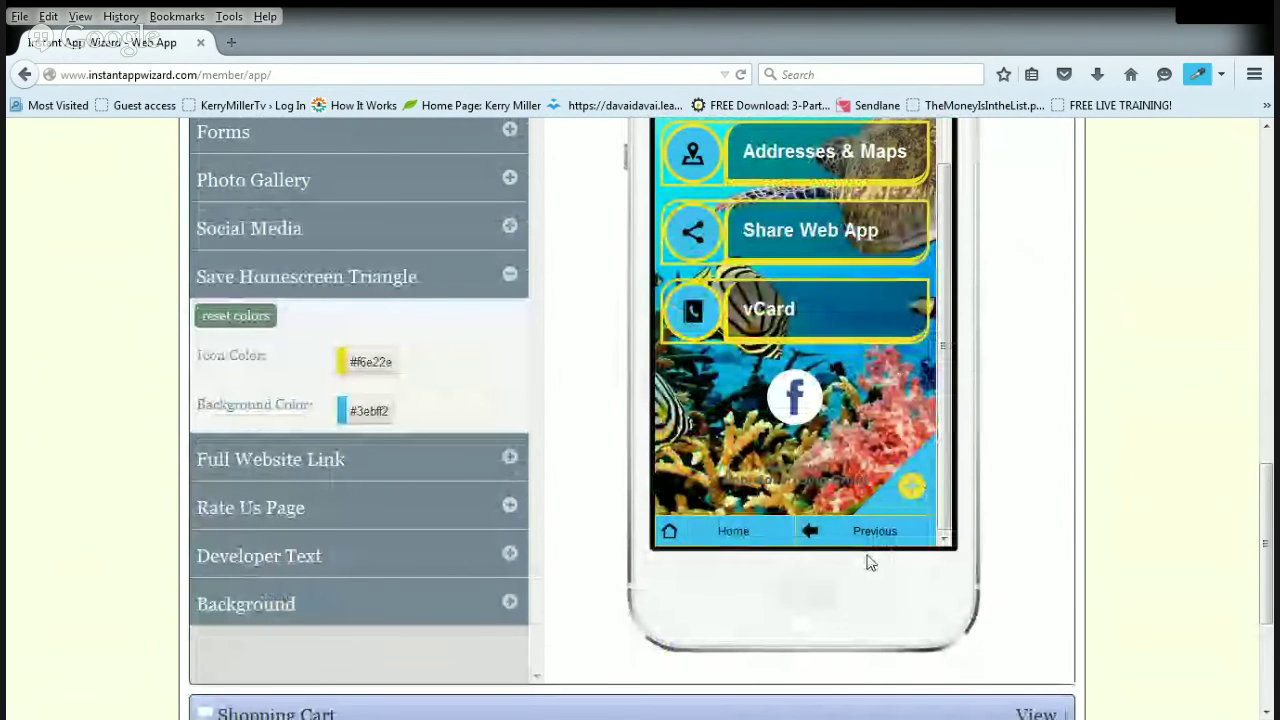
Open the web app's Header settings and collapse the Image(s) section.
{"action": "scroll", "coordinate": [563, 400], "scroll_direction": "up", "scroll_amount": 6}
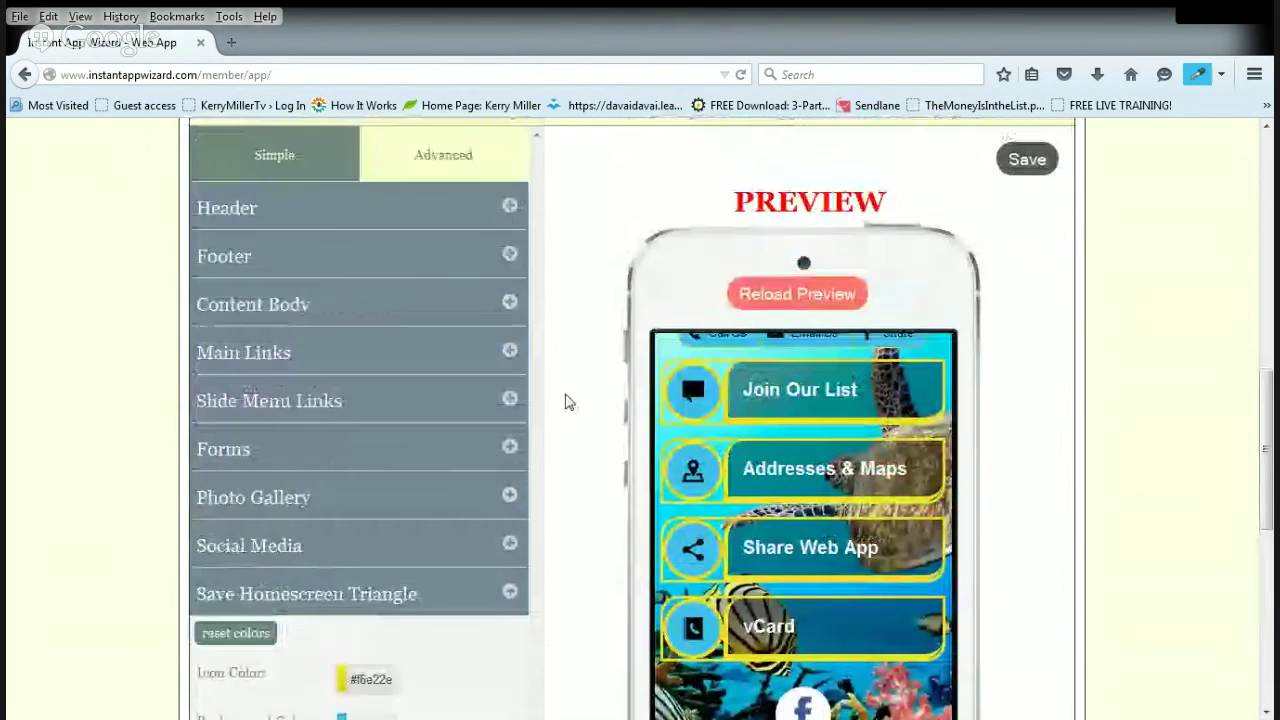
{"action": "left_click", "coordinate": [431, 150]}
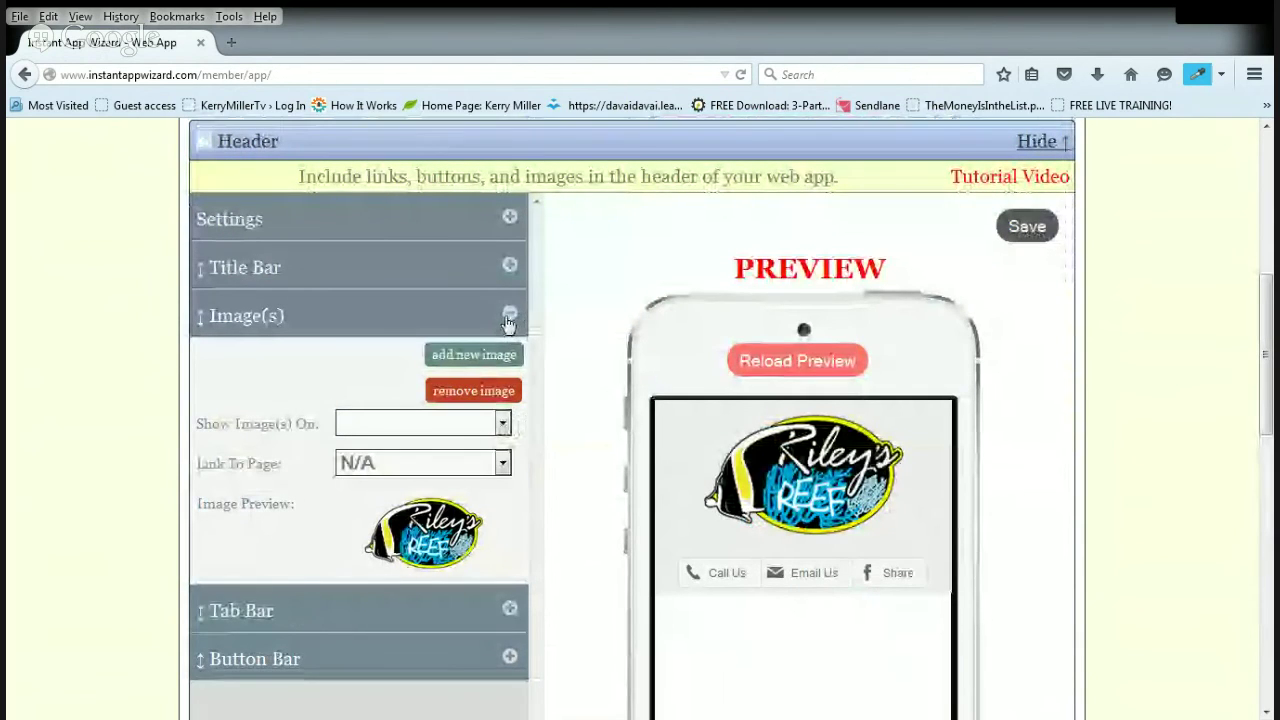
{"action": "left_click", "coordinate": [509, 316]}
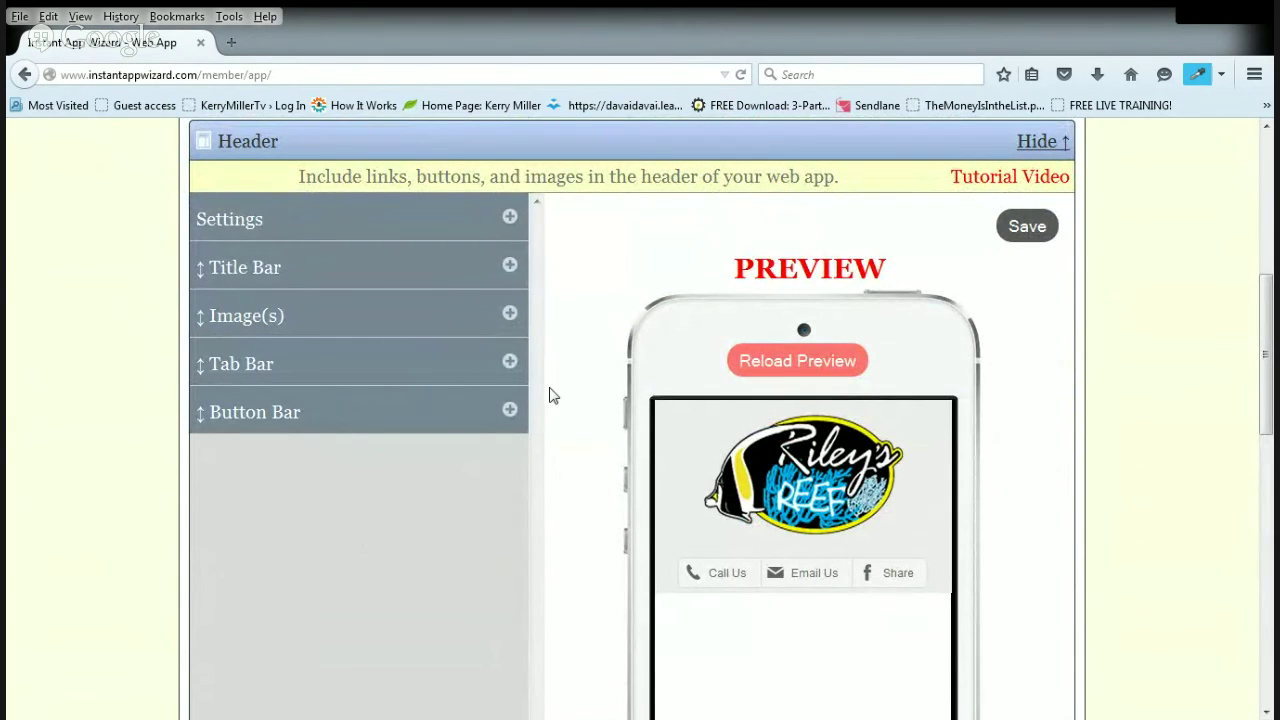
In the Footer's Tab Bar Settings, set Show Tab Bar On to Only Subpages.
{"action": "scroll", "coordinate": [553, 396], "scroll_direction": "down", "scroll_amount": 8}
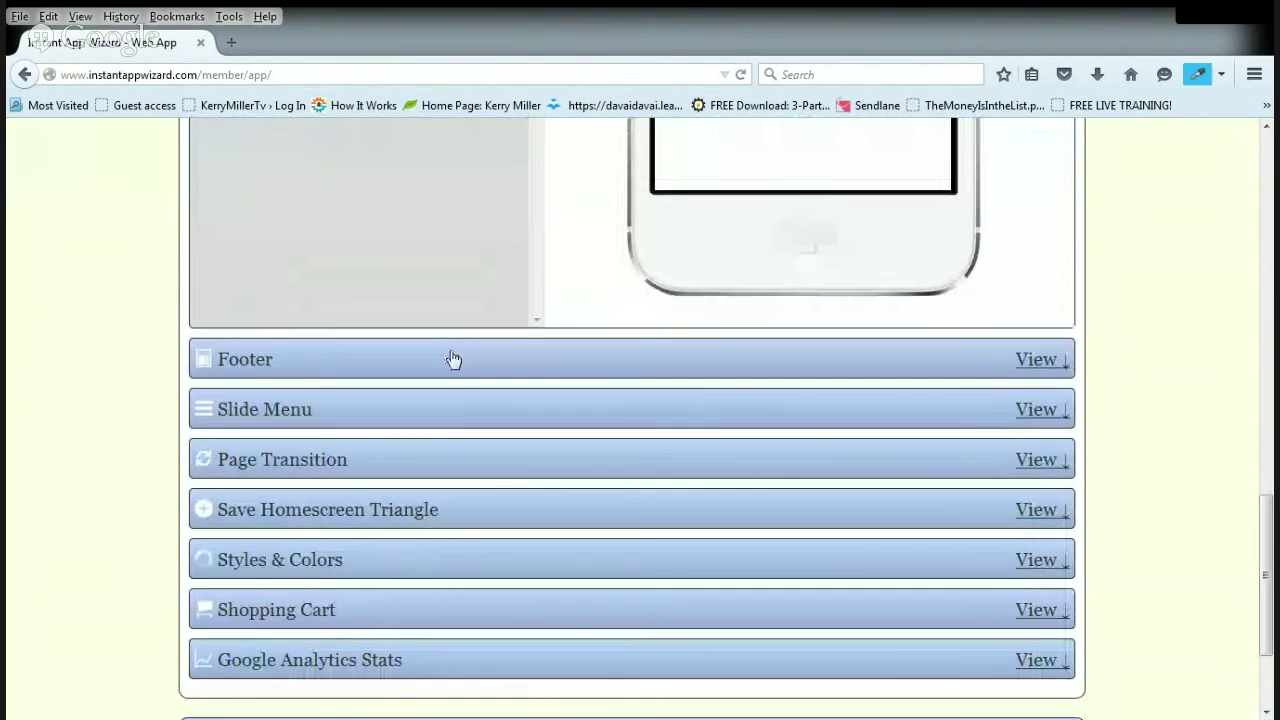
{"action": "left_click", "coordinate": [451, 360]}
{"action": "scroll", "coordinate": [531, 357], "scroll_direction": "up", "scroll_amount": 8}
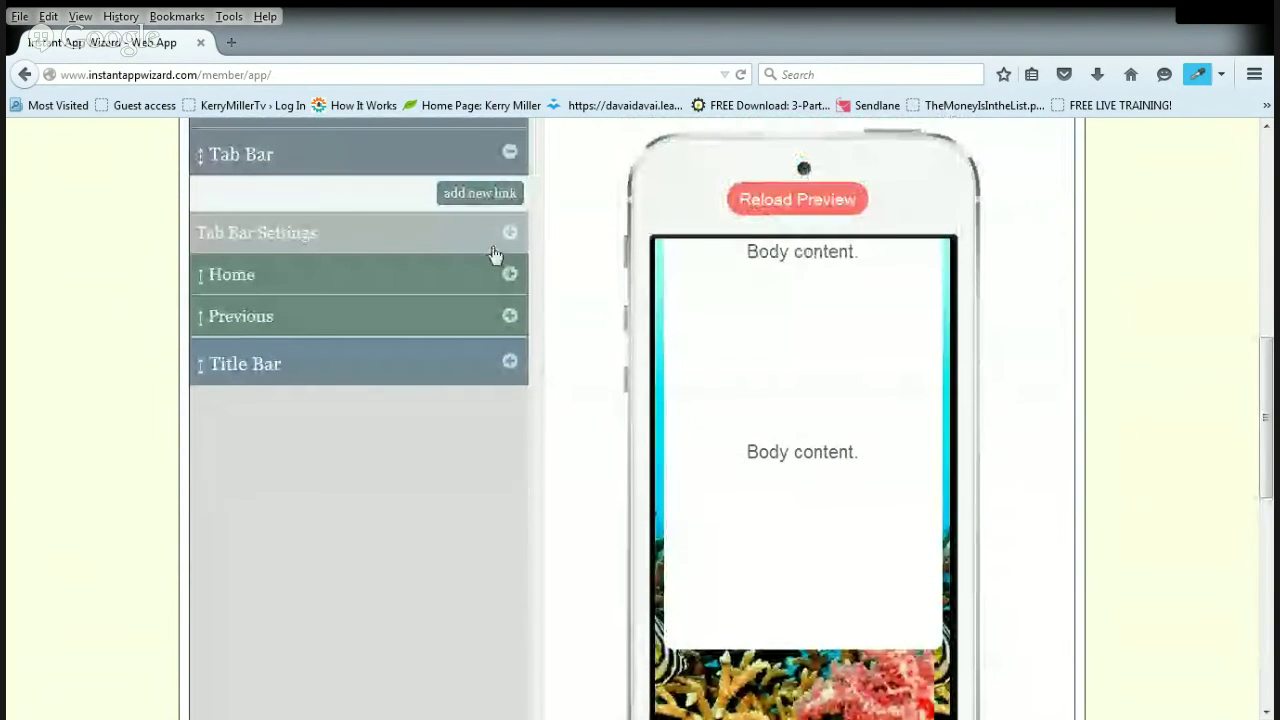
{"action": "left_click", "coordinate": [510, 236]}
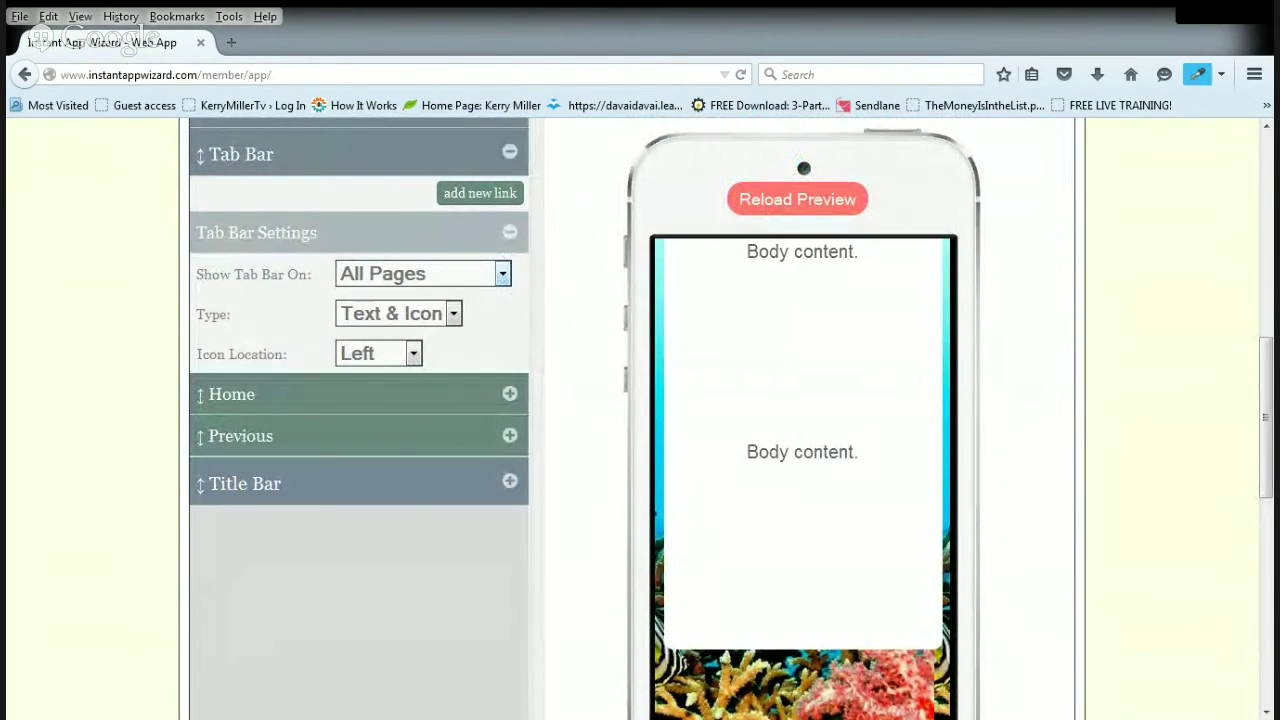
{"action": "key", "text": "Down"}
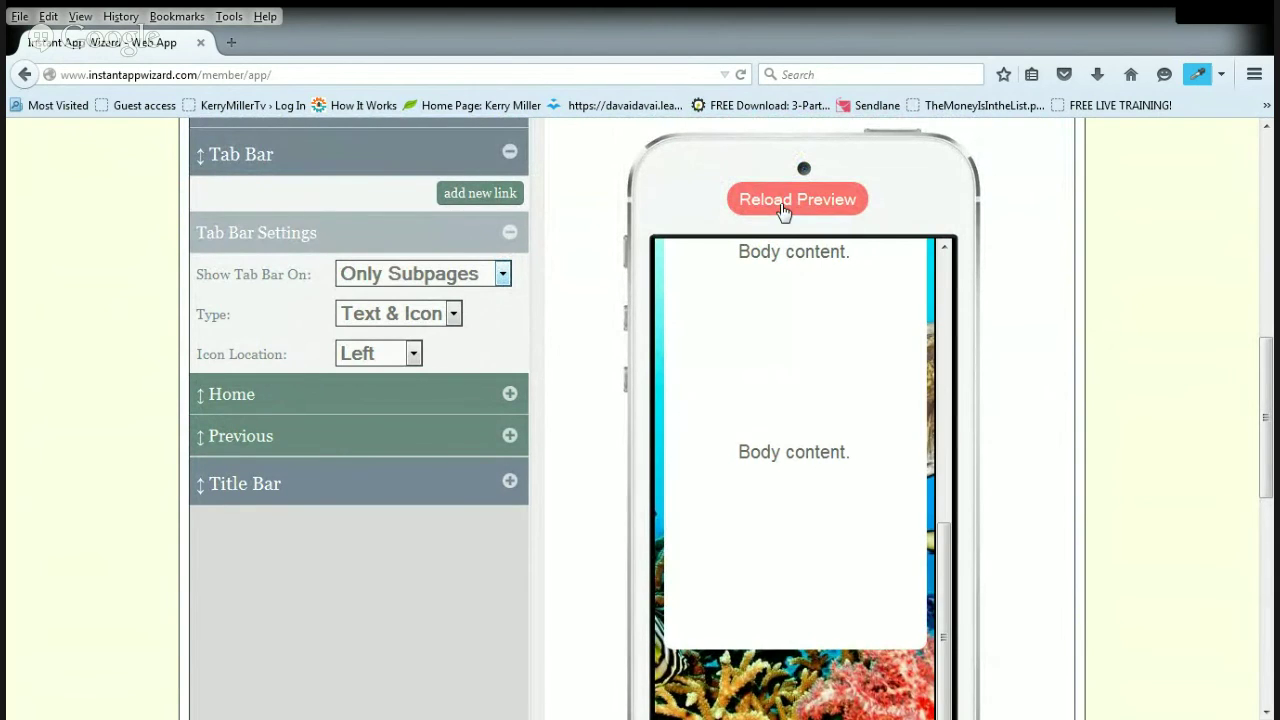
Reload the footer preview and save the footer settings.
{"action": "left_click", "coordinate": [784, 204]}
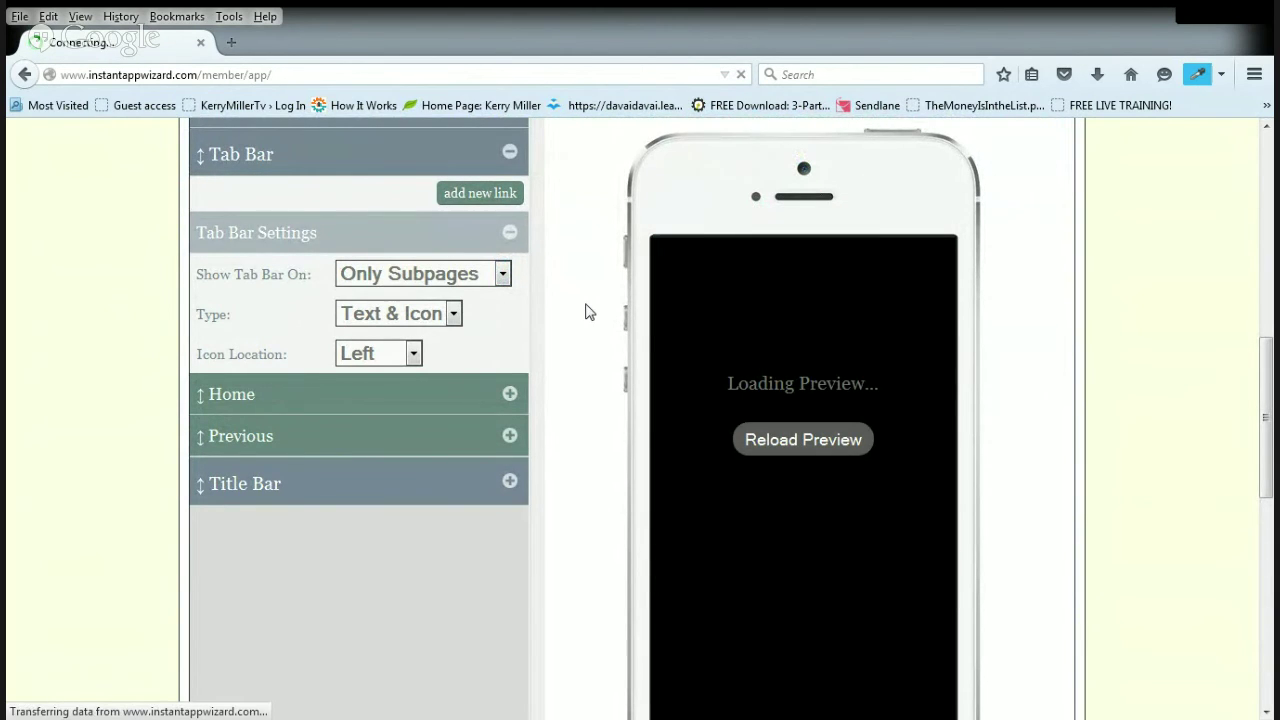
{"action": "scroll", "coordinate": [1033, 312], "scroll_direction": "up", "scroll_amount": 2}
{"action": "left_click", "coordinate": [1024, 282]}
{"action": "scroll", "coordinate": [980, 357], "scroll_direction": "down", "scroll_amount": 5}
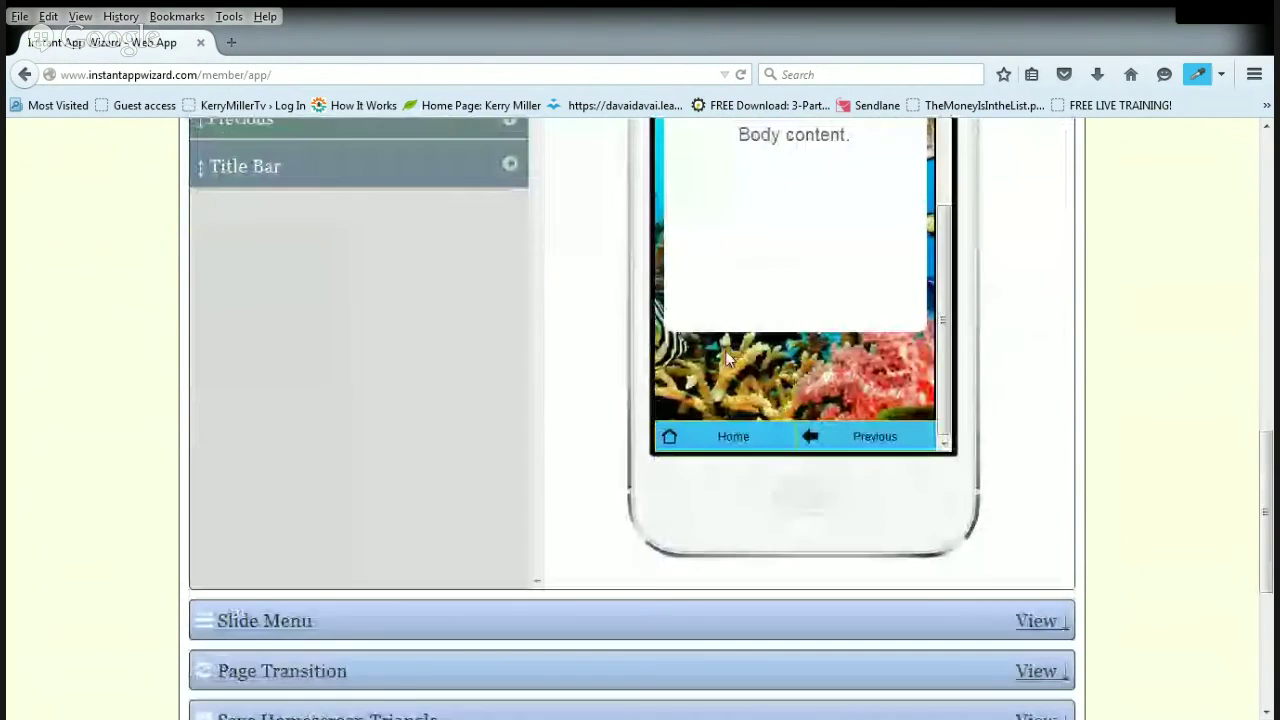
{"action": "scroll", "coordinate": [600, 363], "scroll_direction": "down", "scroll_amount": 3}
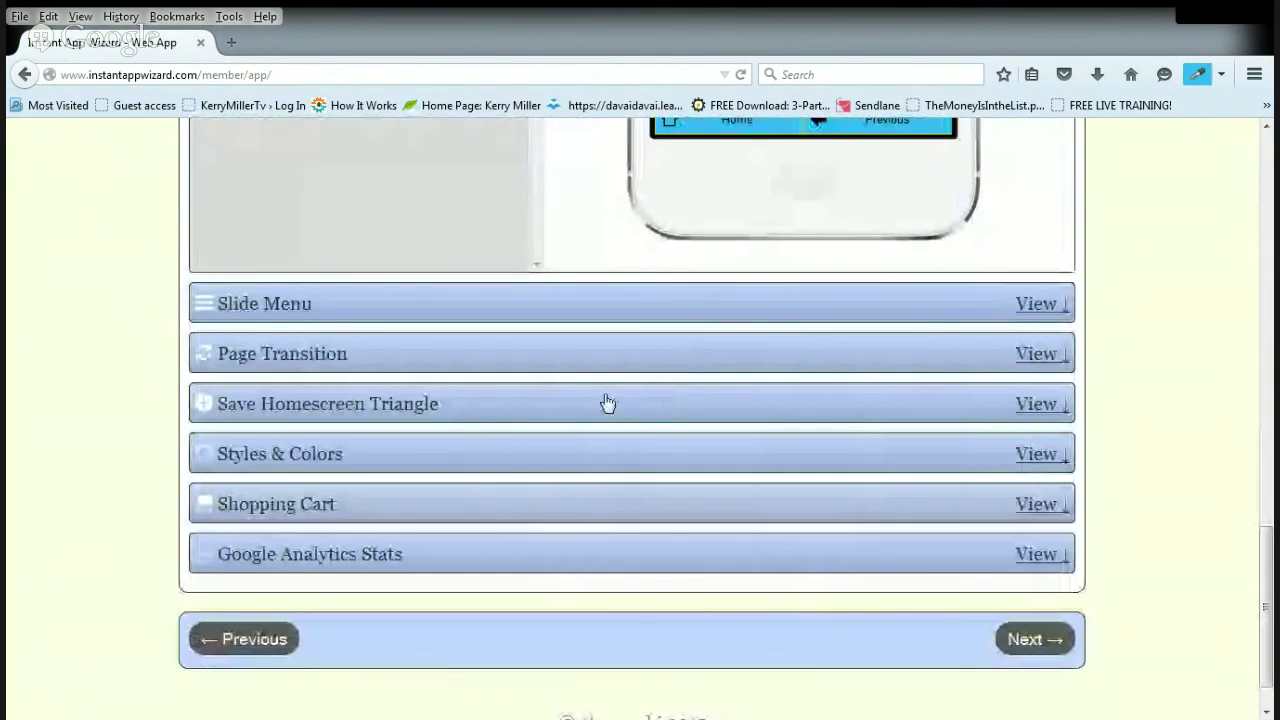
{"action": "scroll", "coordinate": [580, 385], "scroll_direction": "up", "scroll_amount": 10}
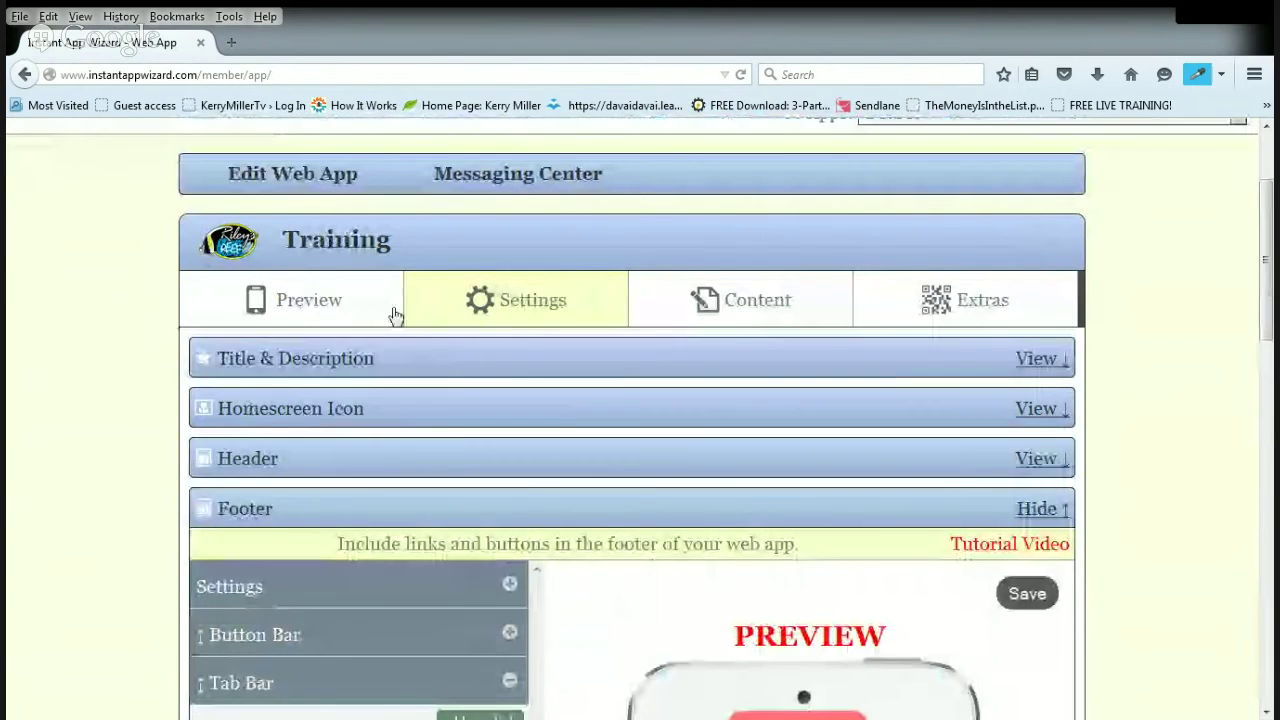
Reload the full web app preview and check the home page down to the developer credit.
{"action": "left_click", "coordinate": [392, 313]}
{"action": "left_click", "coordinate": [628, 413]}
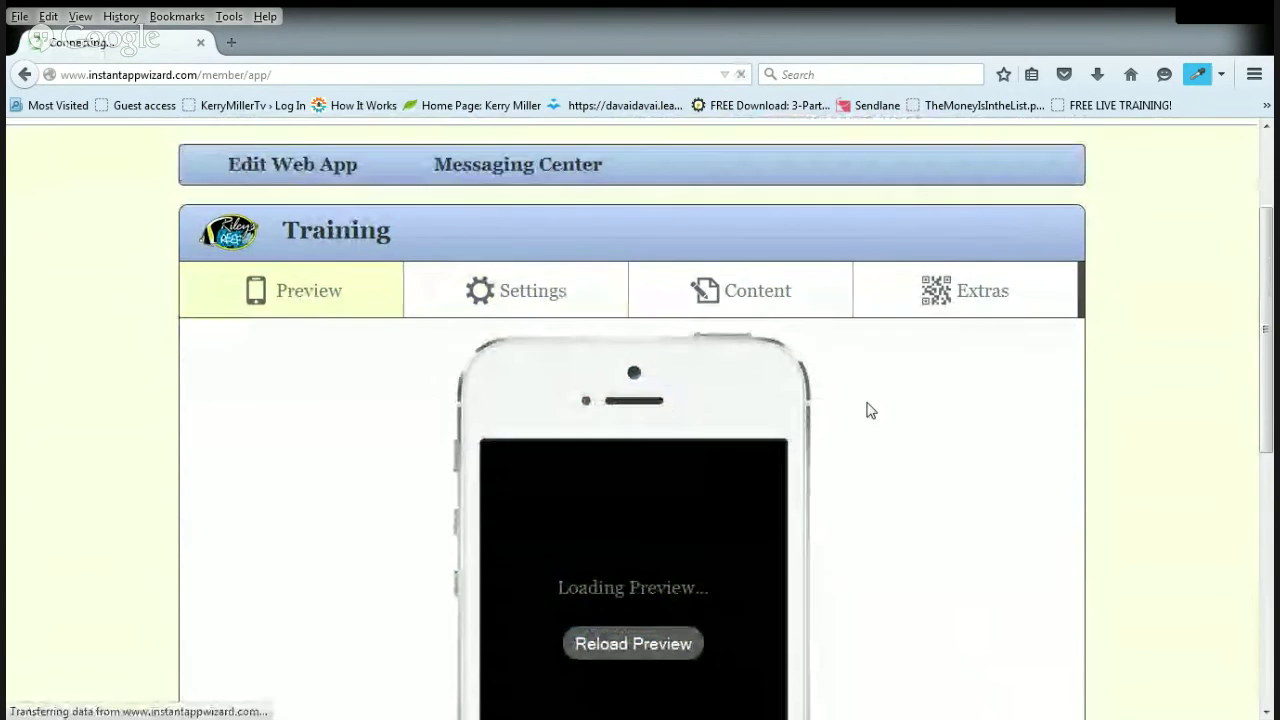
{"action": "scroll", "coordinate": [868, 410], "scroll_direction": "down", "scroll_amount": 3}
{"action": "scroll", "coordinate": [868, 410], "scroll_direction": "down", "scroll_amount": 3}
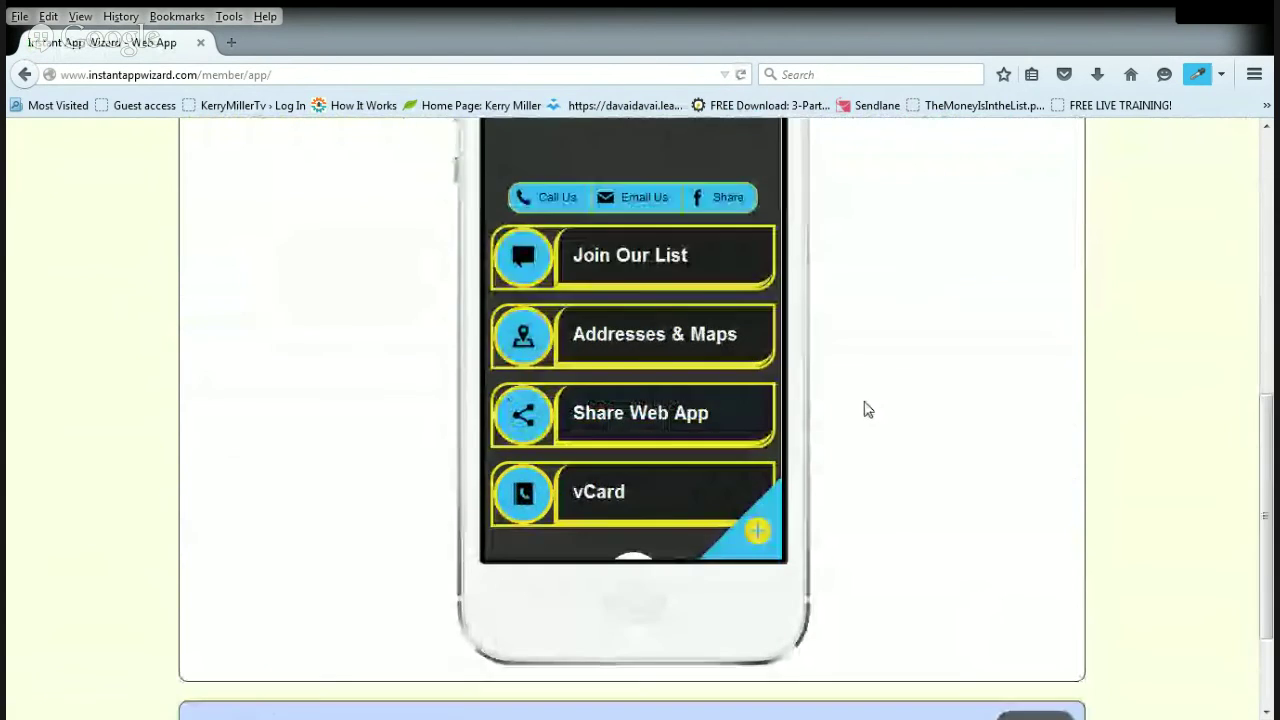
{"action": "left_click_drag", "start_coordinate": [770, 233], "coordinate": [777, 355]}
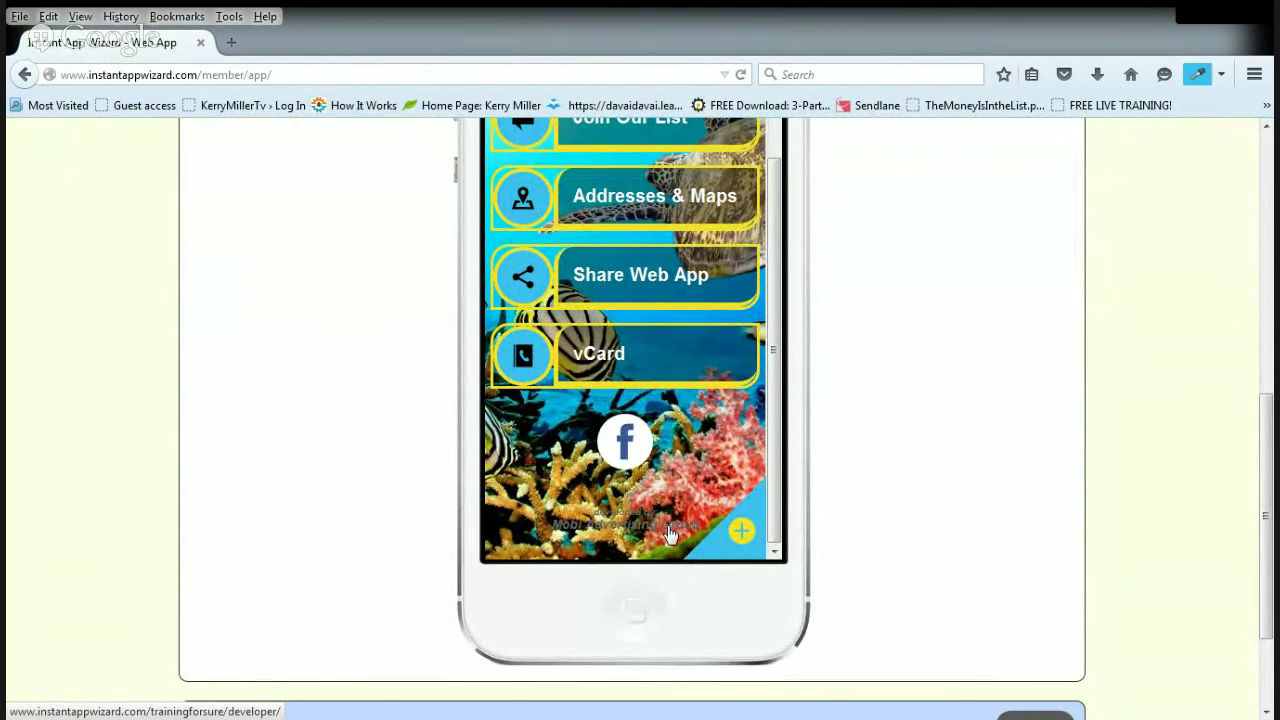
Return to the app settings, collapse the Footer section and open Styles & Colors.
{"action": "scroll", "coordinate": [823, 534], "scroll_direction": "up", "scroll_amount": 5}
{"action": "left_click", "coordinate": [516, 309]}
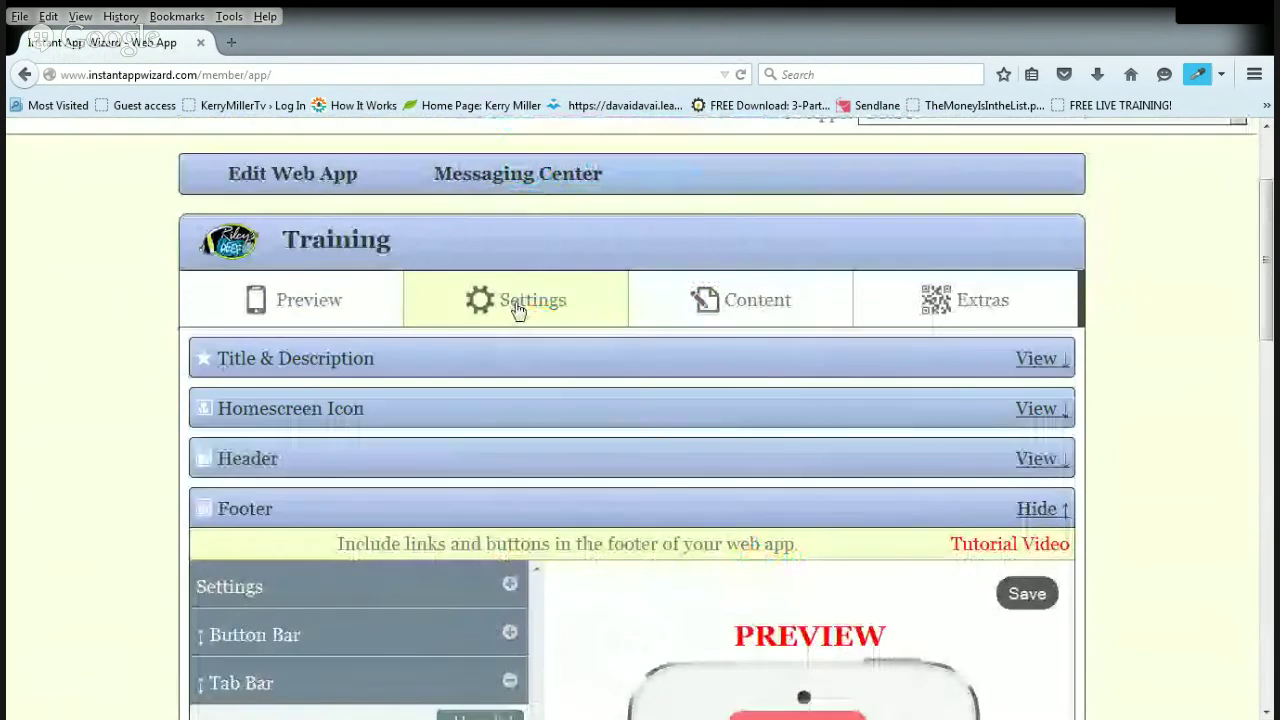
{"action": "scroll", "coordinate": [480, 386], "scroll_direction": "down", "scroll_amount": 5}
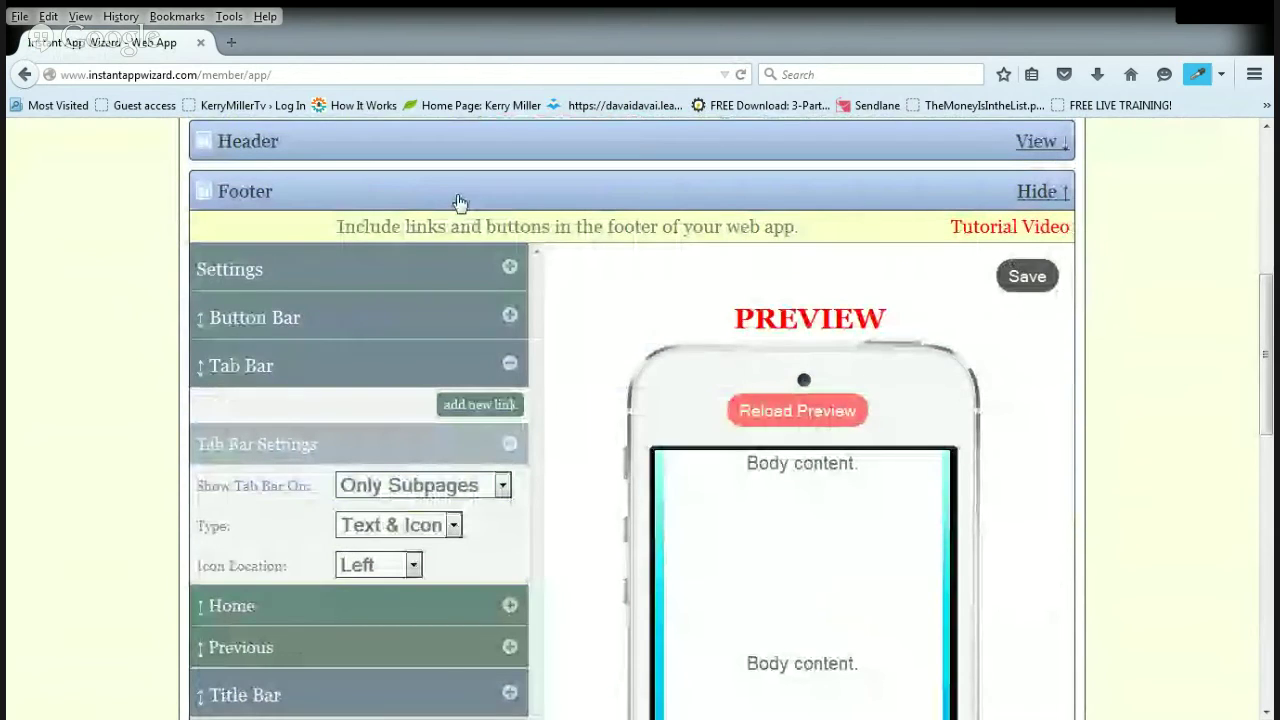
{"action": "left_click", "coordinate": [459, 203]}
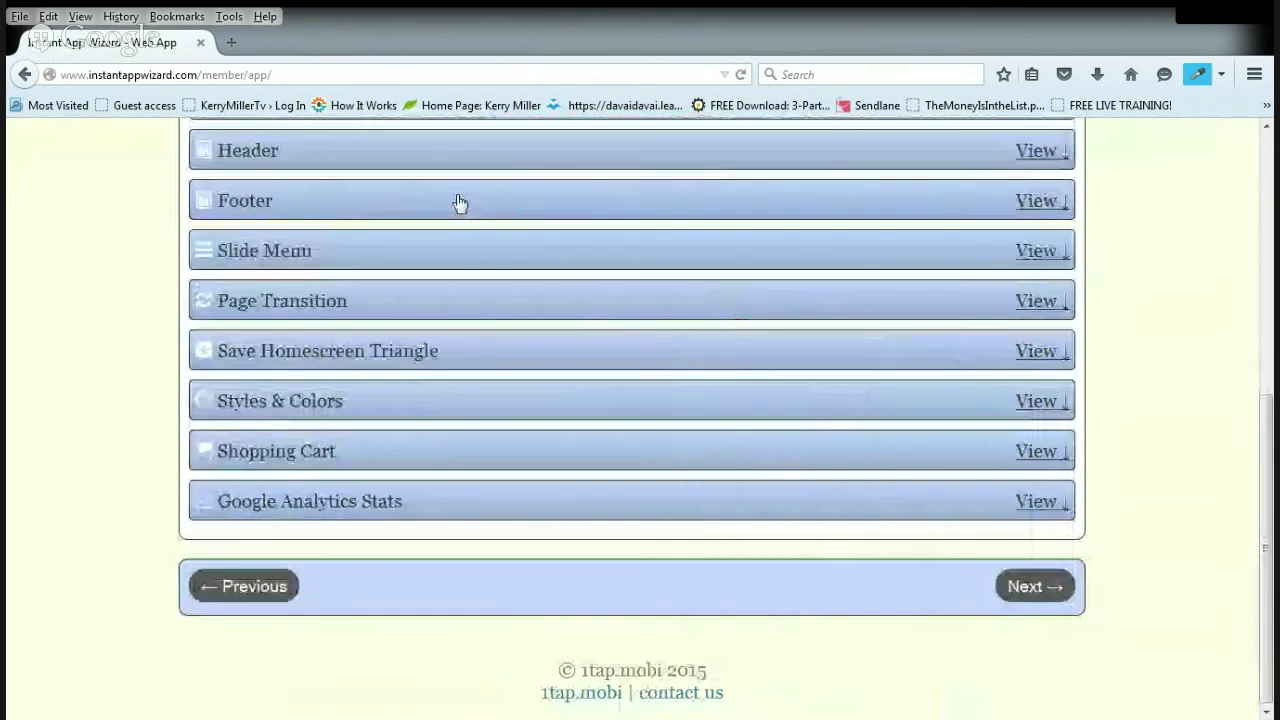
{"action": "left_click", "coordinate": [408, 405]}
Set the Developer Text color to white #ffffff.
{"action": "scroll", "coordinate": [557, 414], "scroll_direction": "down", "scroll_amount": 4}
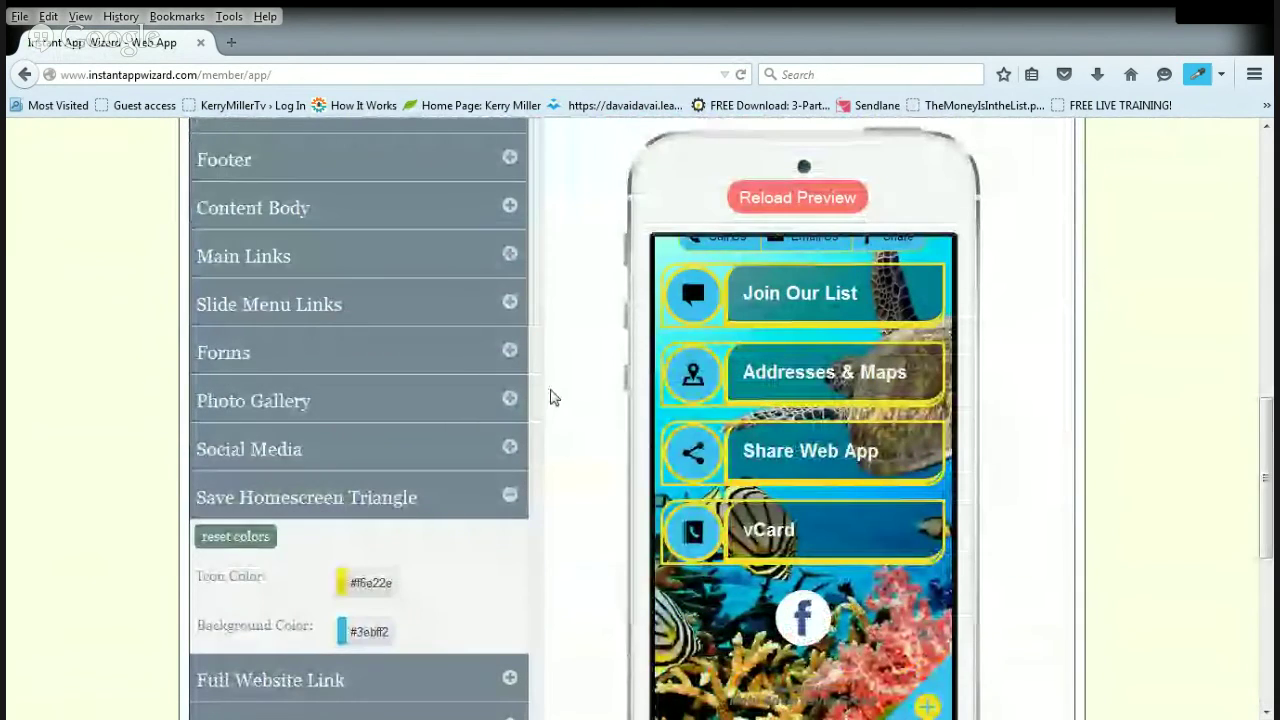
{"action": "scroll", "coordinate": [550, 476], "scroll_direction": "down", "scroll_amount": 3}
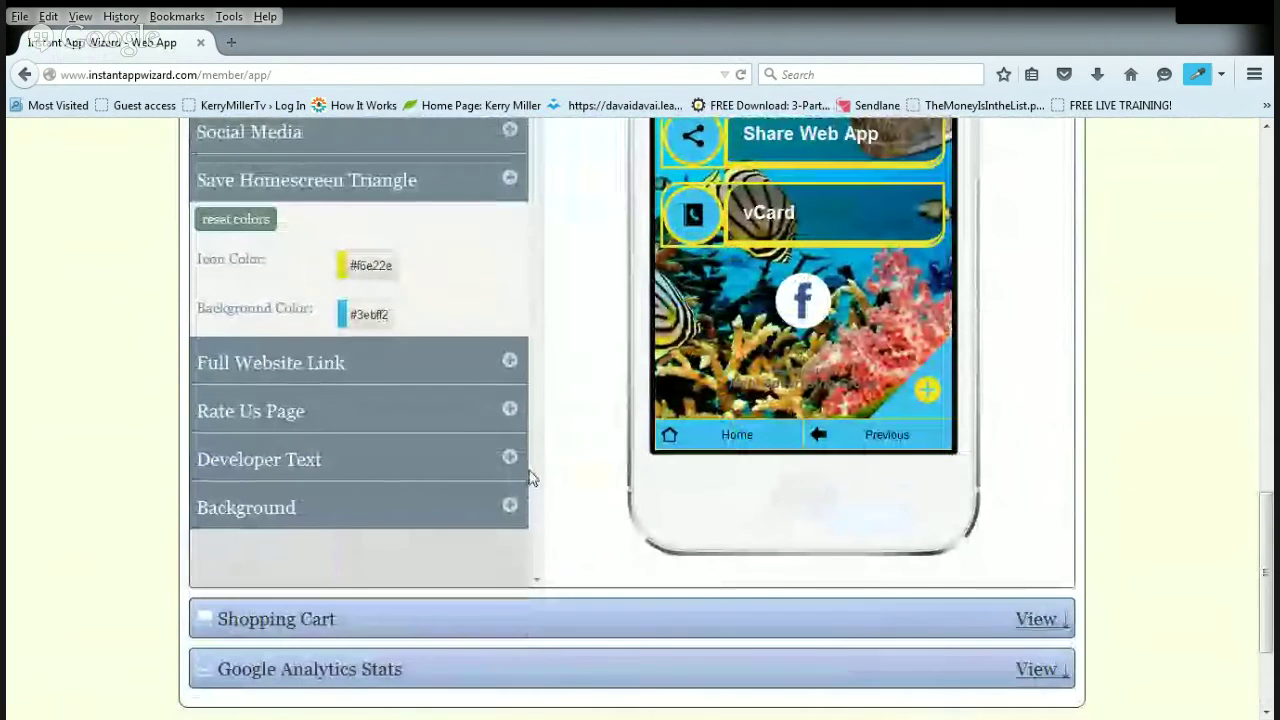
{"action": "left_click", "coordinate": [508, 457]}
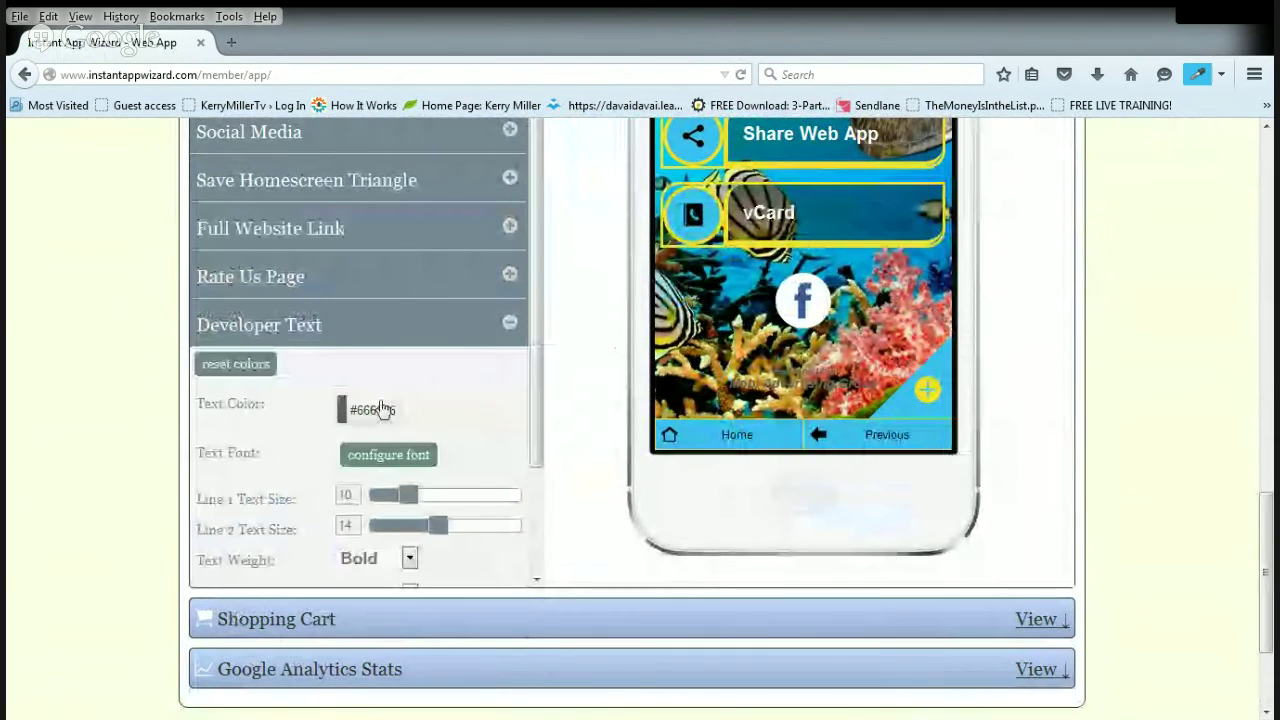
{"action": "left_click", "coordinate": [344, 416]}
{"action": "left_click", "coordinate": [436, 478]}
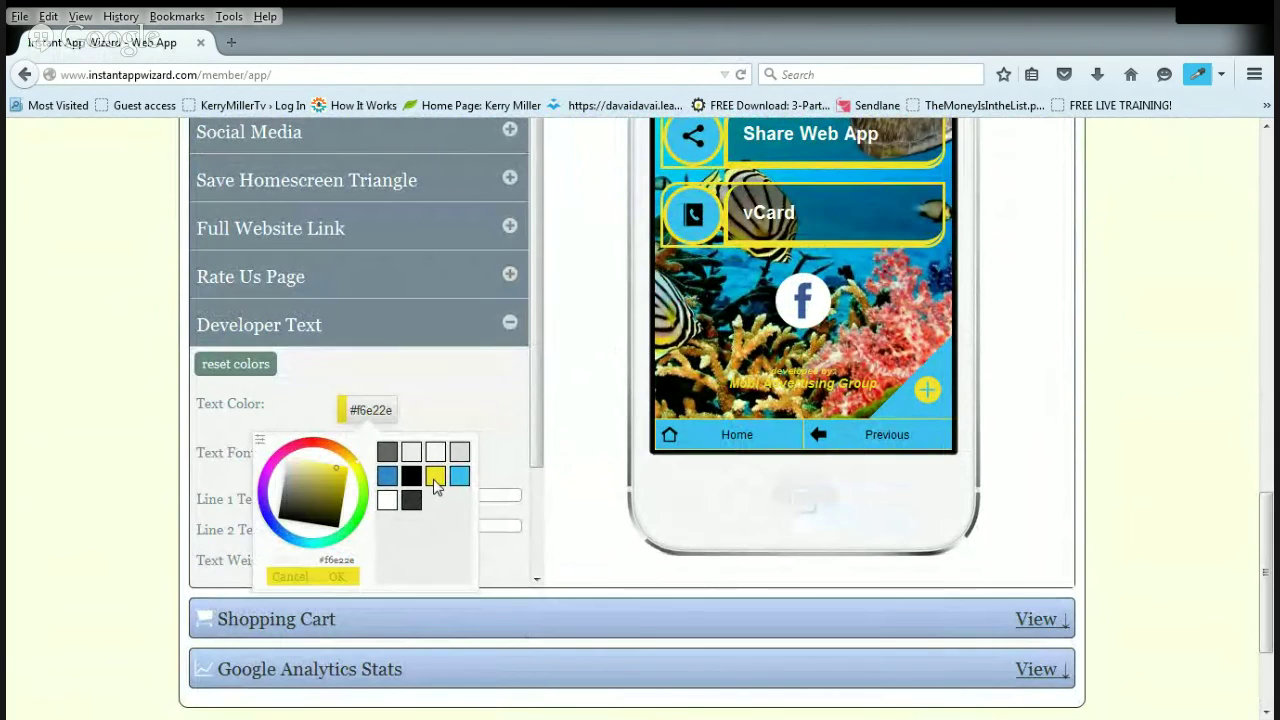
{"action": "left_click", "coordinate": [387, 501]}
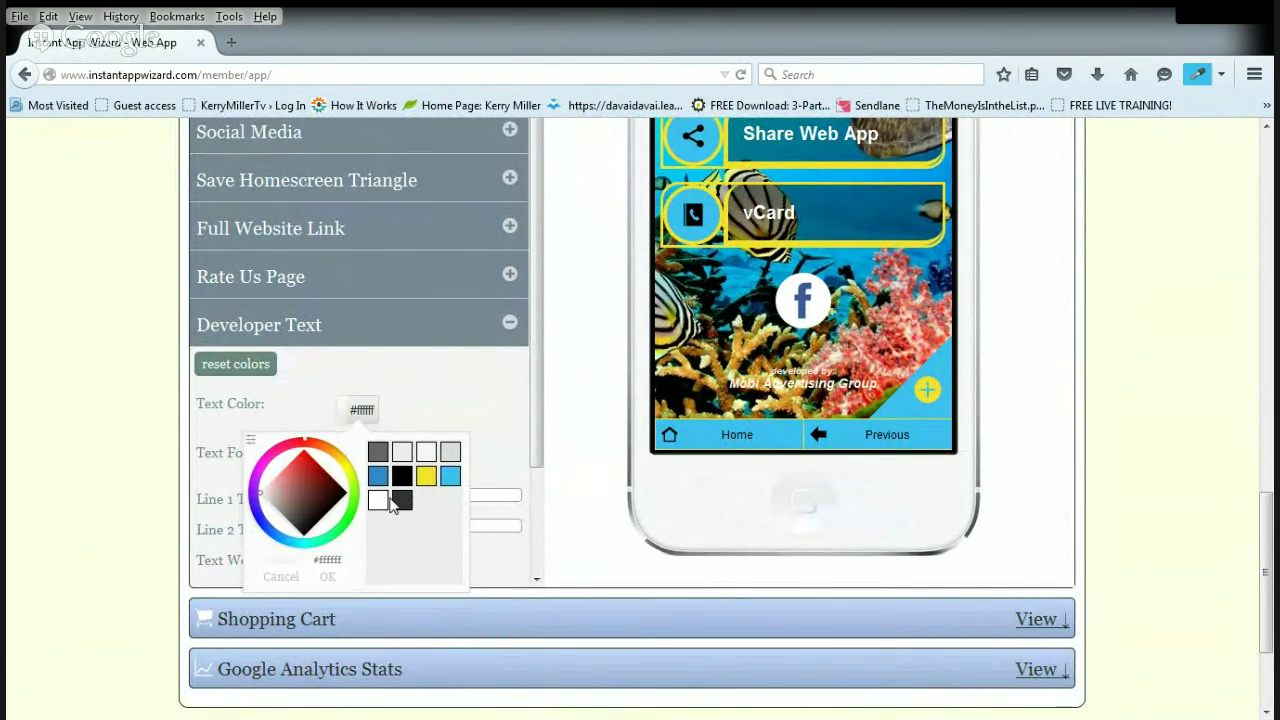
{"action": "left_click", "coordinate": [327, 577]}
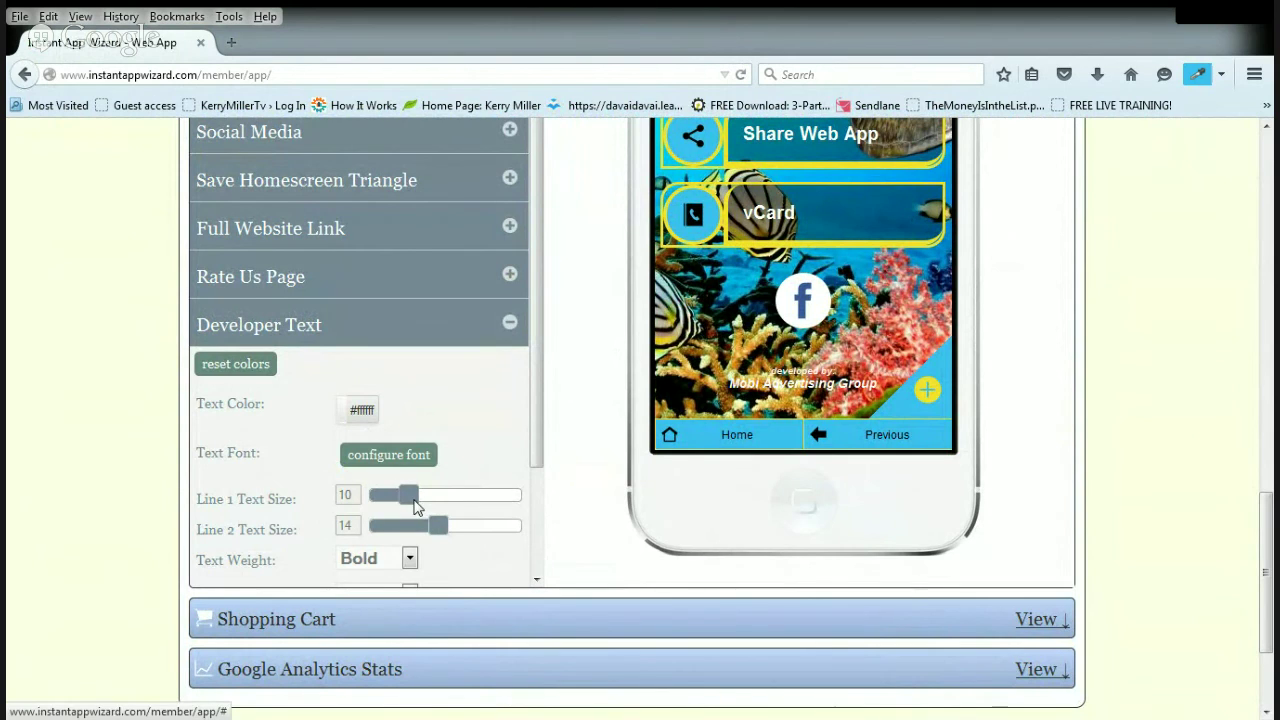
Set both the Line 1 and Line 2 text sizes of the Developer Text to 21.
{"action": "left_click_drag", "start_coordinate": [419, 499], "coordinate": [501, 500]}
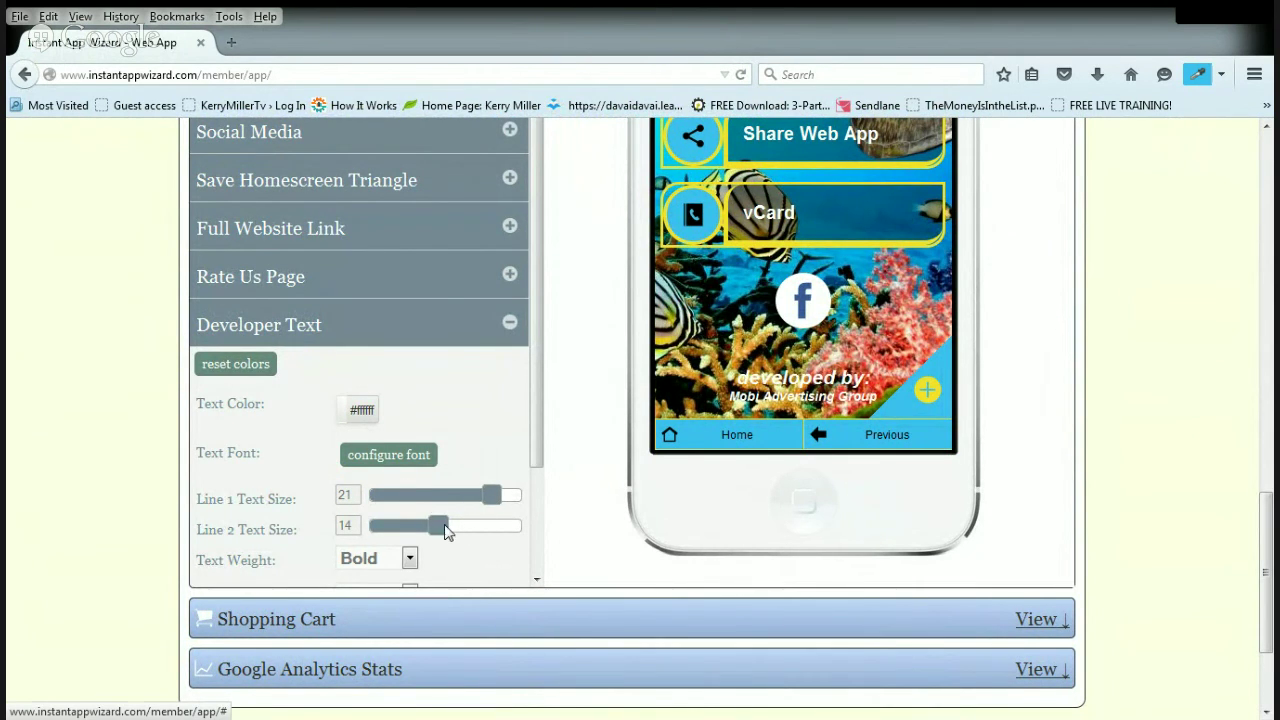
{"action": "left_click_drag", "start_coordinate": [445, 531], "coordinate": [499, 533]}
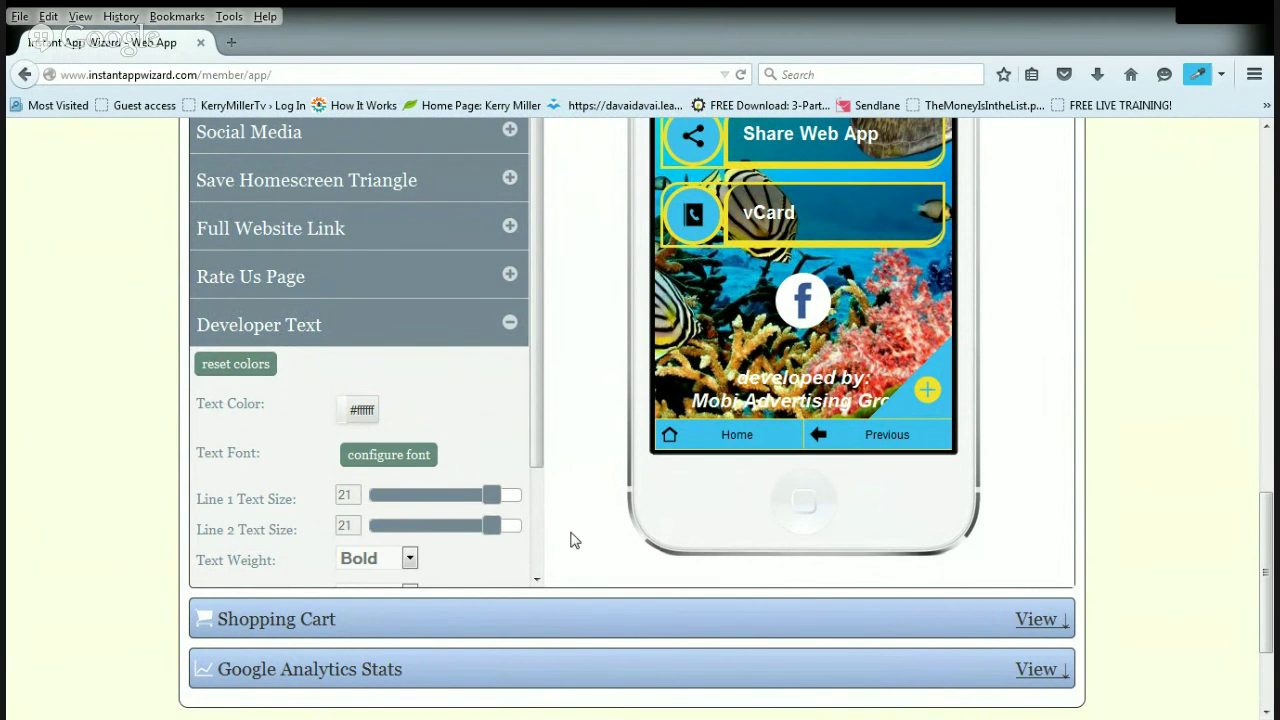
{"action": "scroll", "coordinate": [575, 540], "scroll_direction": "down", "scroll_amount": 2}
{"action": "scroll", "coordinate": [440, 400], "scroll_direction": "down", "scroll_amount": 2}
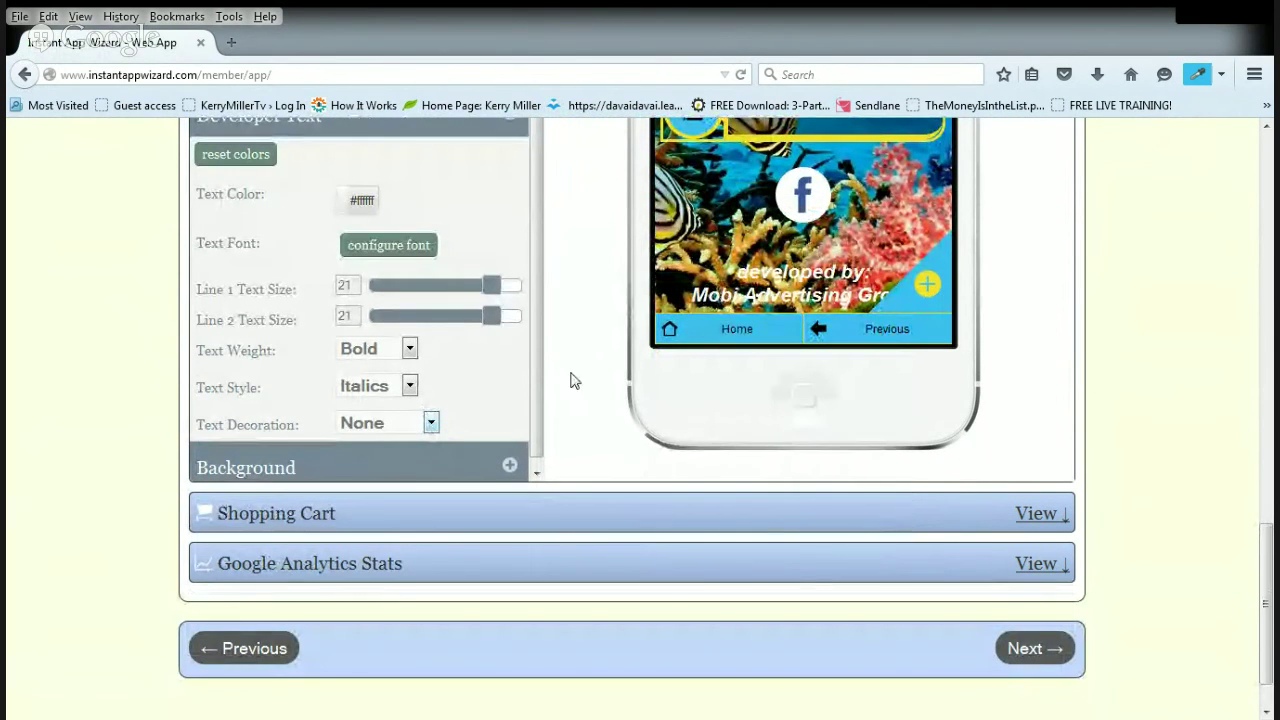
{"action": "scroll", "coordinate": [706, 350], "scroll_direction": "up", "scroll_amount": 2}
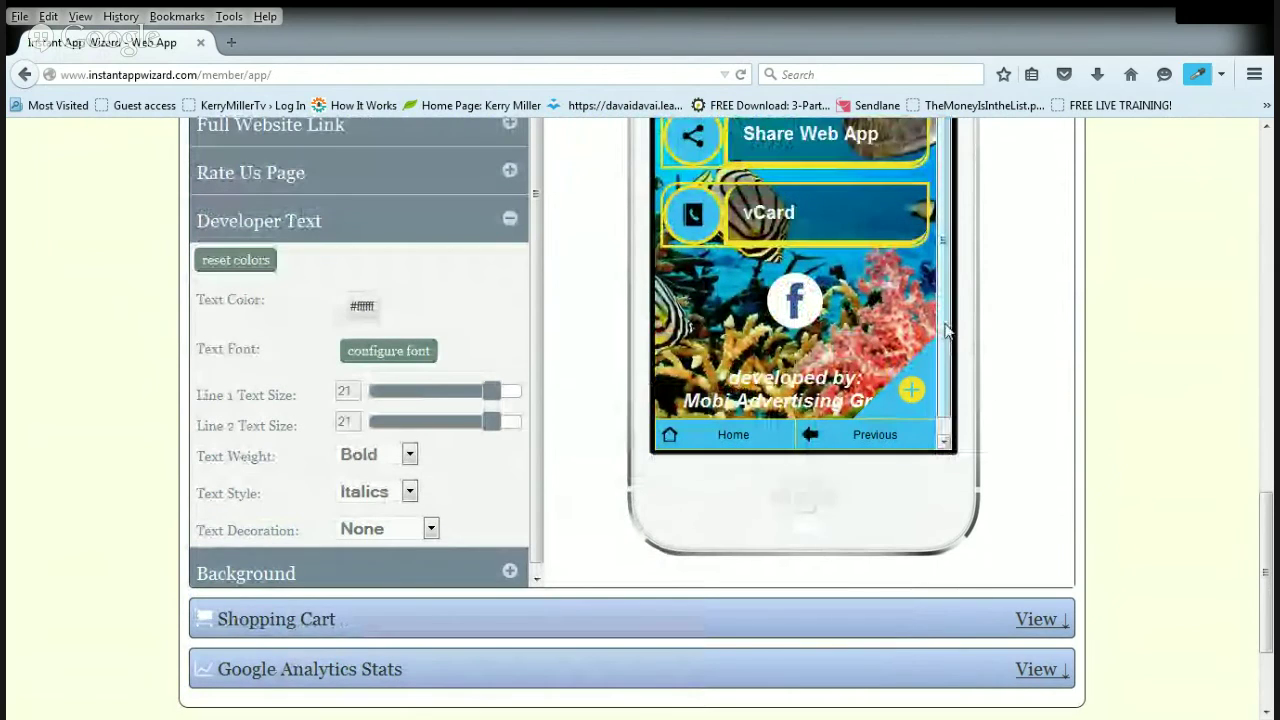
Reload the styles preview, look over the home page and save the style settings.
{"action": "scroll", "coordinate": [980, 367], "scroll_direction": "up", "scroll_amount": 8}
{"action": "left_click", "coordinate": [840, 304]}
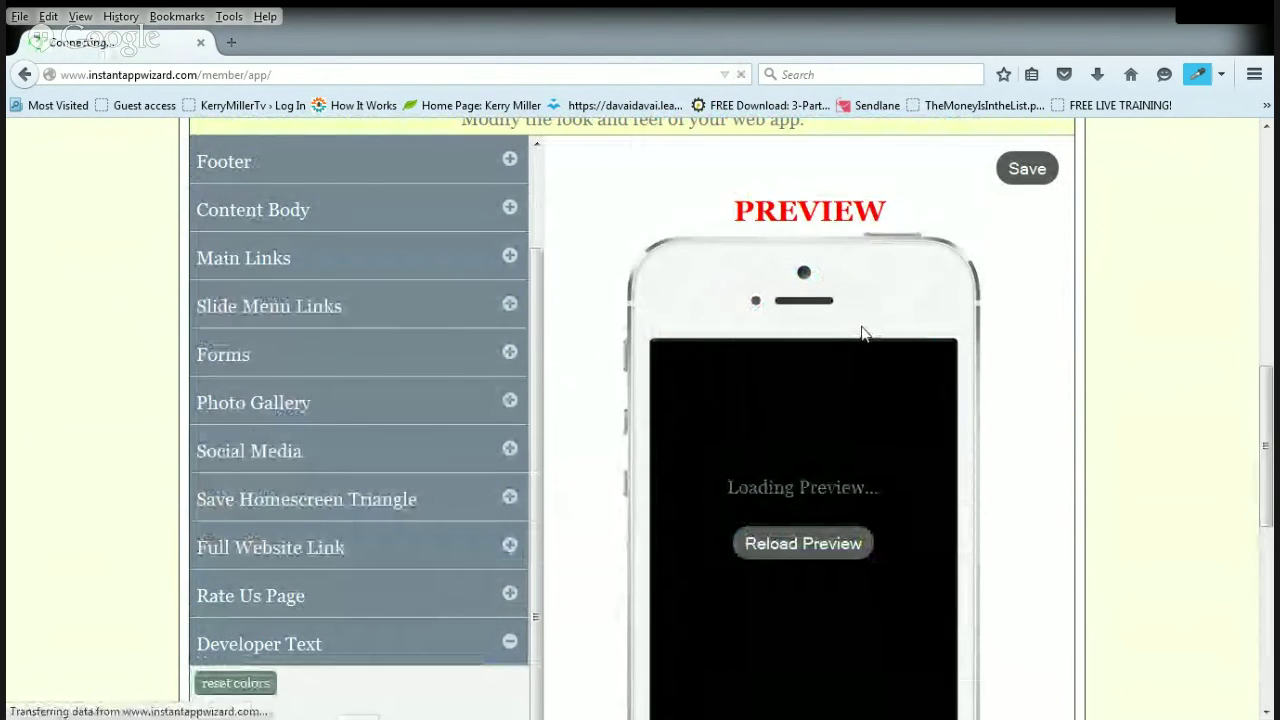
{"action": "scroll", "coordinate": [955, 370], "scroll_direction": "down", "scroll_amount": 3}
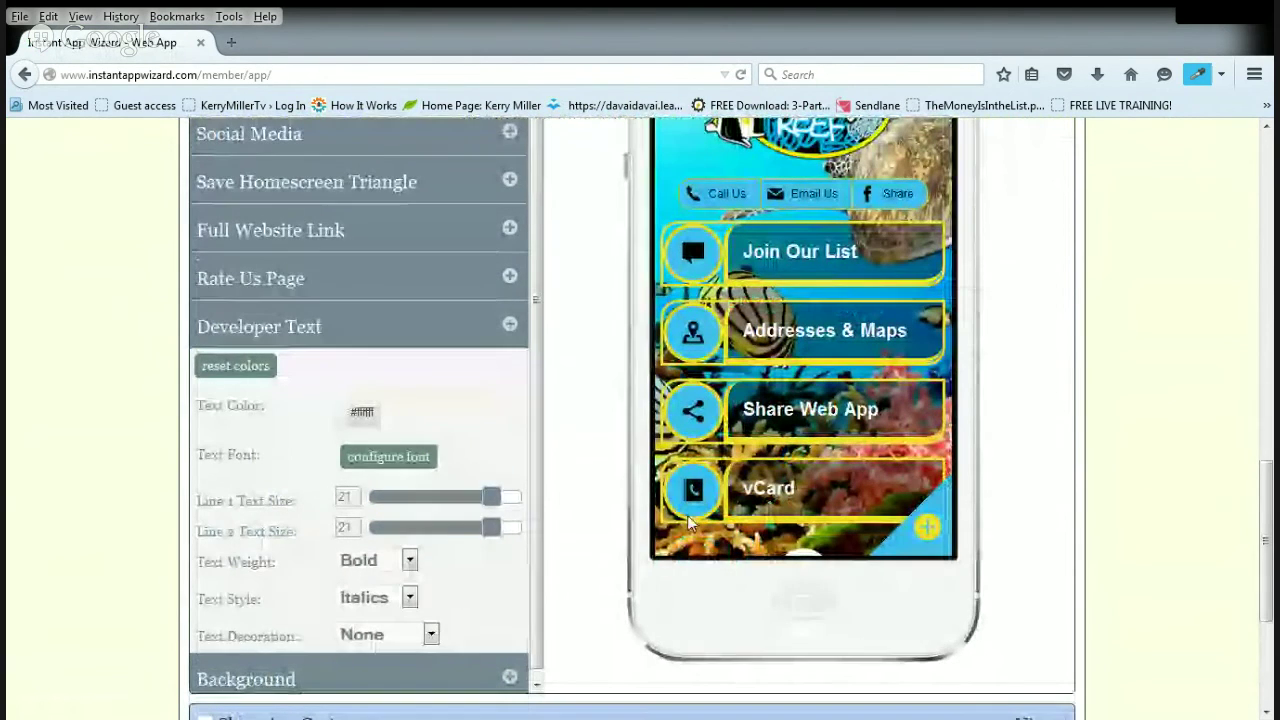
{"action": "scroll", "coordinate": [758, 545], "scroll_direction": "down", "scroll_amount": 1}
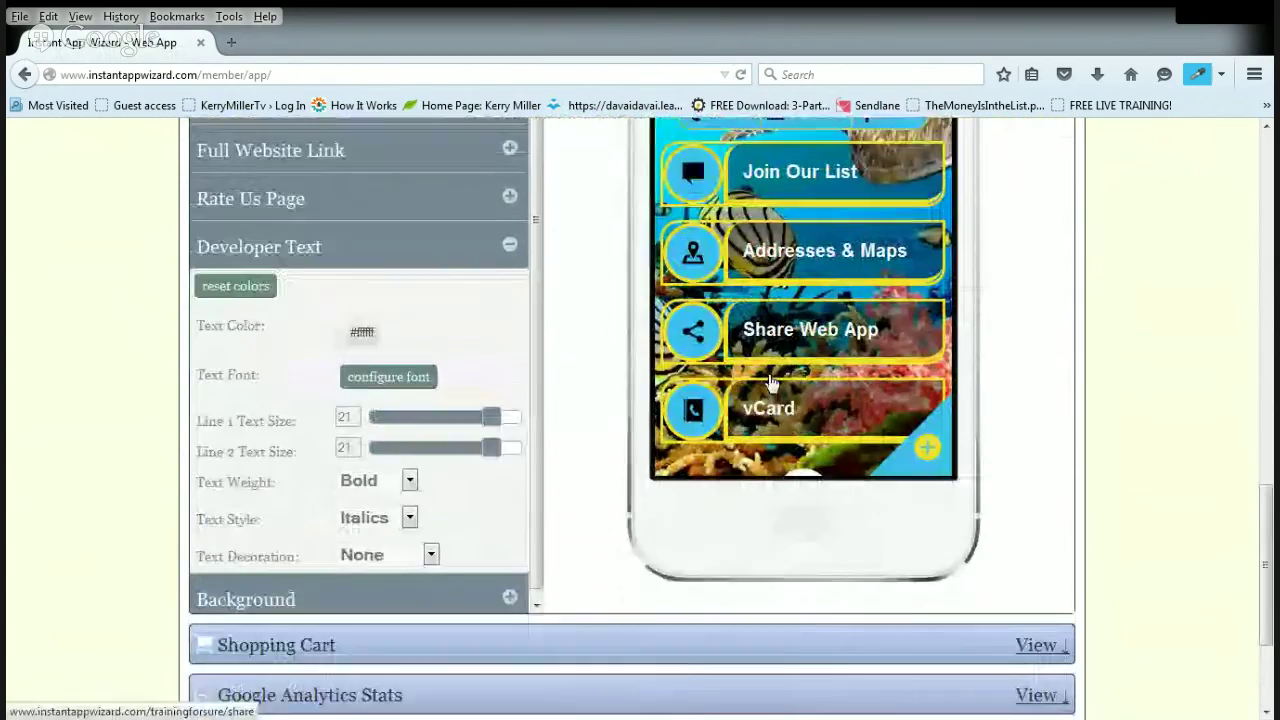
{"action": "scroll", "coordinate": [768, 383], "scroll_direction": "up", "scroll_amount": 2}
{"action": "scroll", "coordinate": [768, 383], "scroll_direction": "down", "scroll_amount": 2}
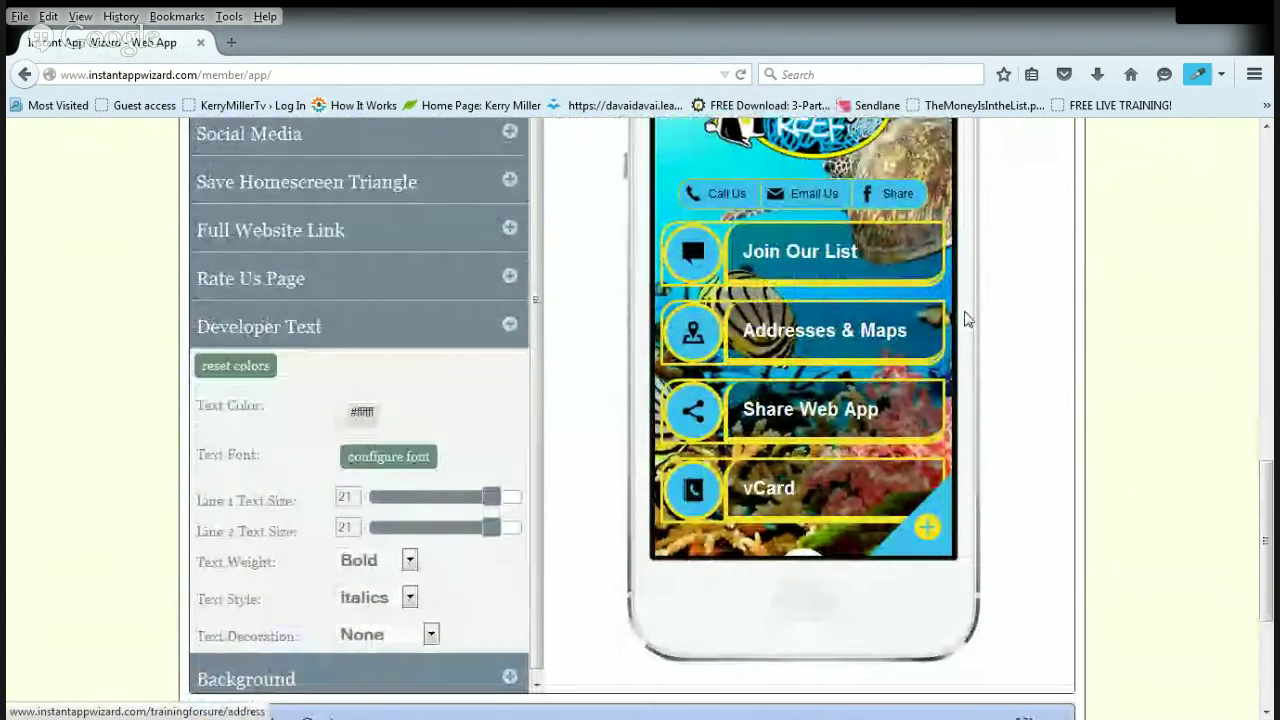
{"action": "scroll", "coordinate": [1006, 368], "scroll_direction": "down", "scroll_amount": 2}
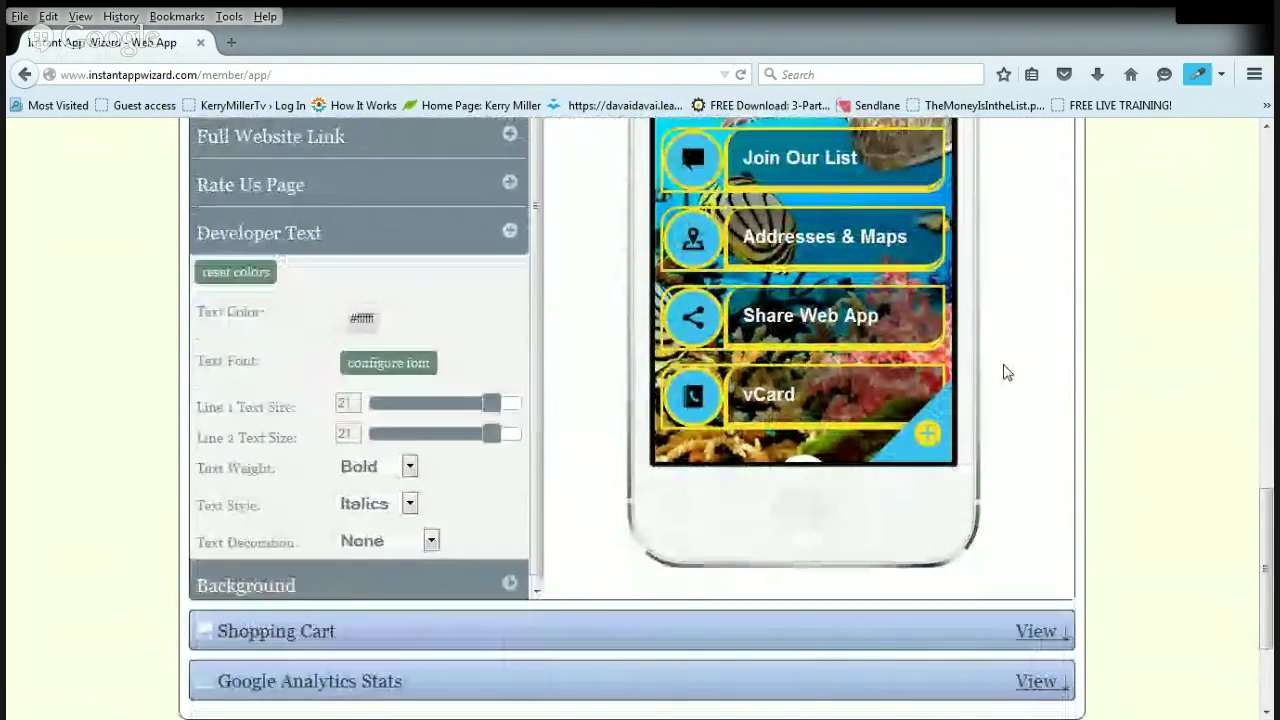
{"action": "scroll", "coordinate": [1003, 369], "scroll_direction": "up", "scroll_amount": 5}
{"action": "left_click", "coordinate": [1025, 168]}
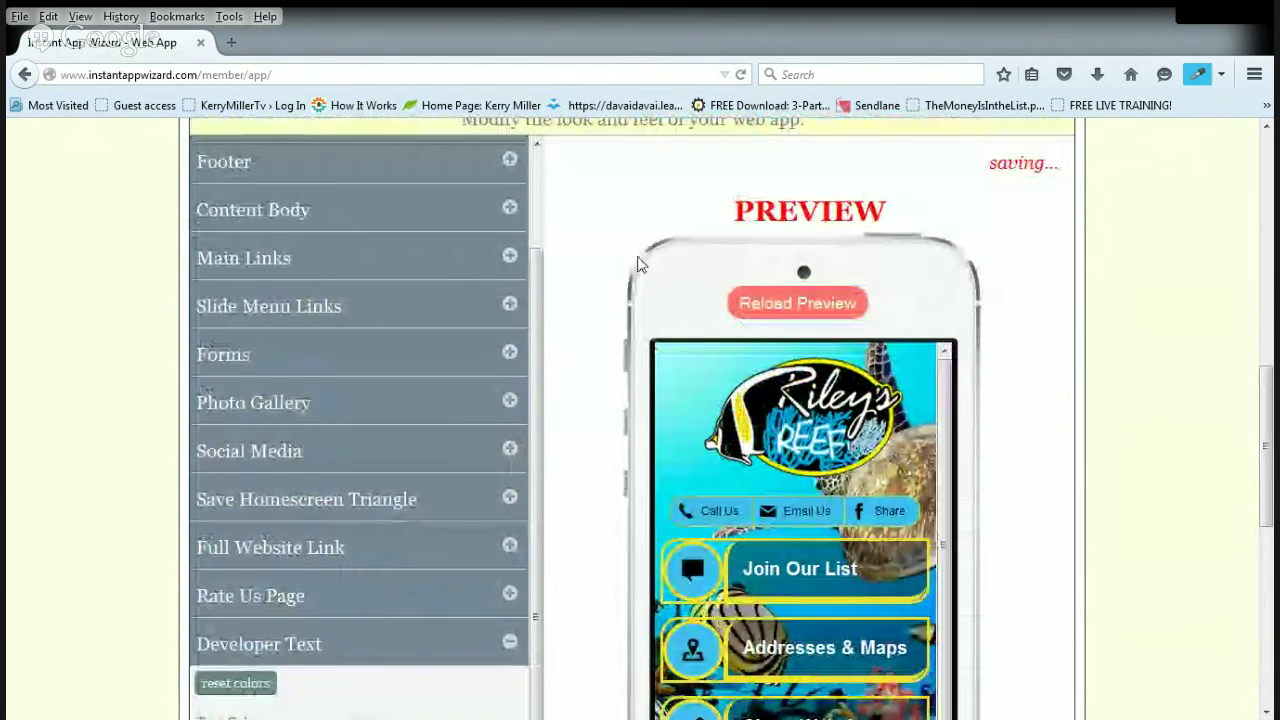
Reload the full web app preview and review the styled home page from the logo down to the social icon.
{"action": "scroll", "coordinate": [634, 266], "scroll_direction": "up", "scroll_amount": 8}
{"action": "scroll", "coordinate": [262, 152], "scroll_direction": "up", "scroll_amount": 3}
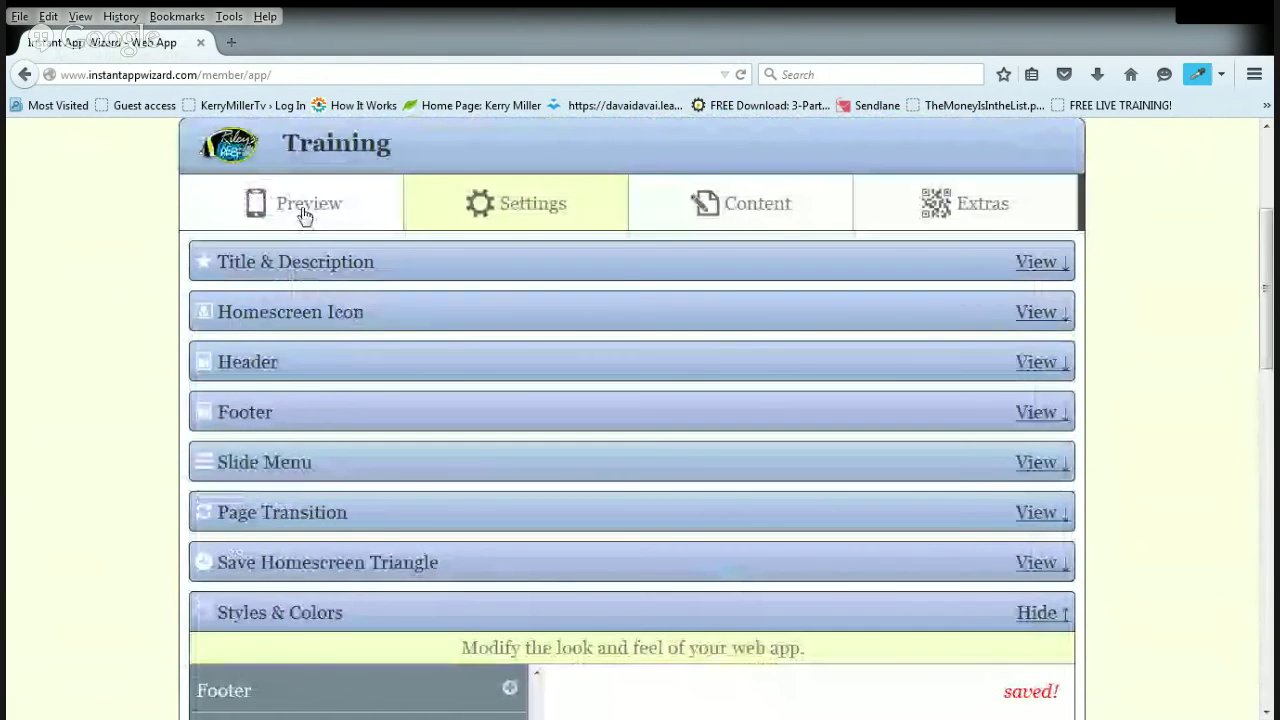
{"action": "left_click", "coordinate": [306, 215]}
{"action": "left_click", "coordinate": [634, 318]}
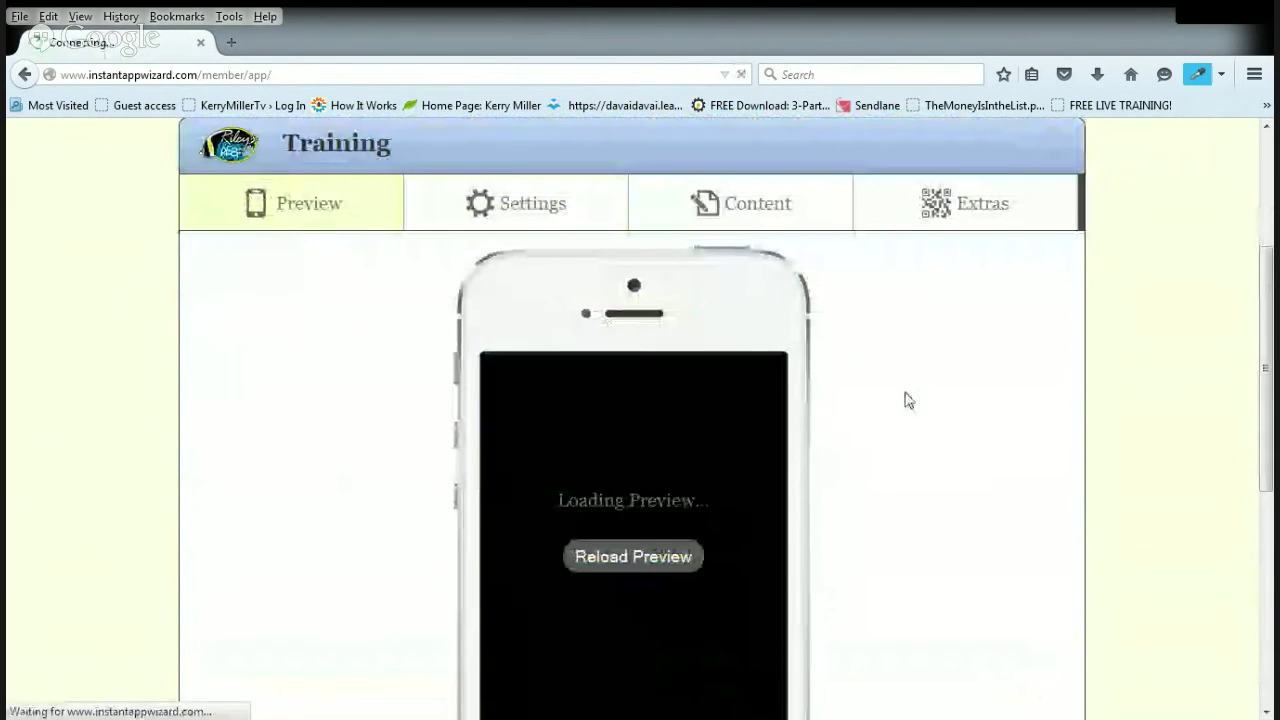
{"action": "scroll", "coordinate": [903, 400], "scroll_direction": "down", "scroll_amount": 2}
{"action": "scroll", "coordinate": [903, 400], "scroll_direction": "down", "scroll_amount": 2}
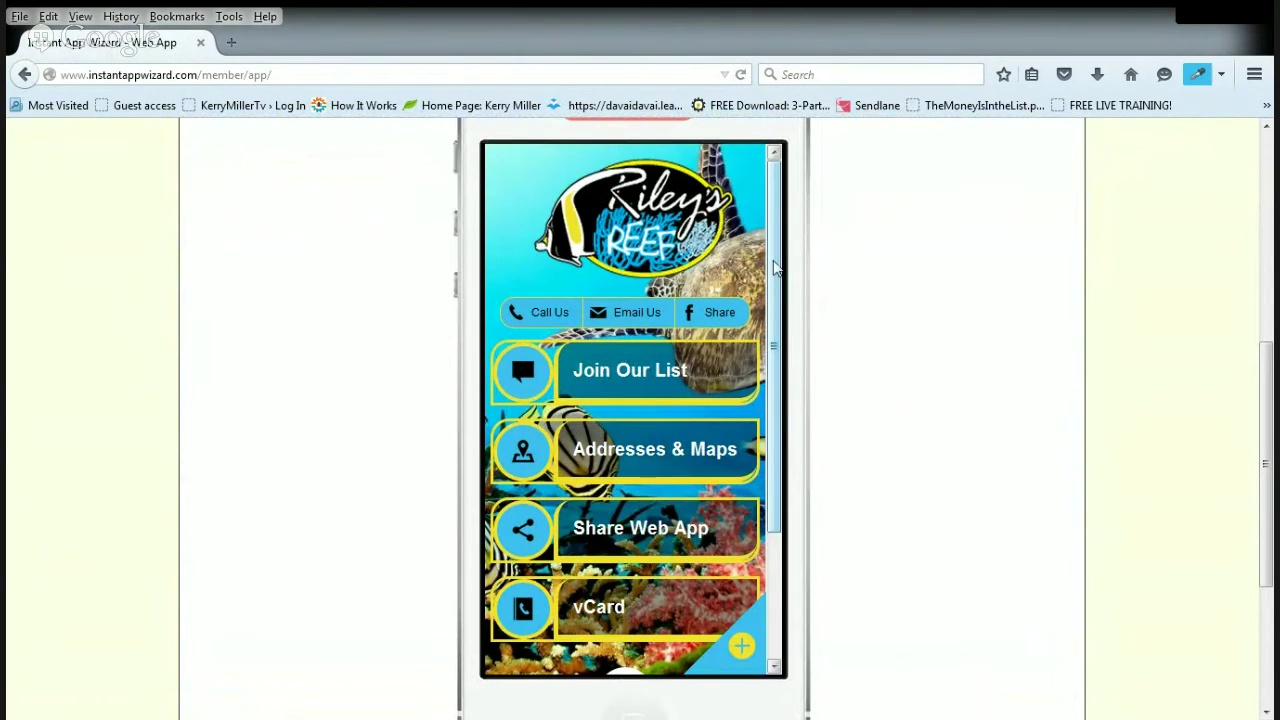
{"action": "scroll", "coordinate": [780, 408], "scroll_direction": "down", "scroll_amount": 3}
{"action": "scroll", "coordinate": [780, 408], "scroll_direction": "up", "scroll_amount": 3}
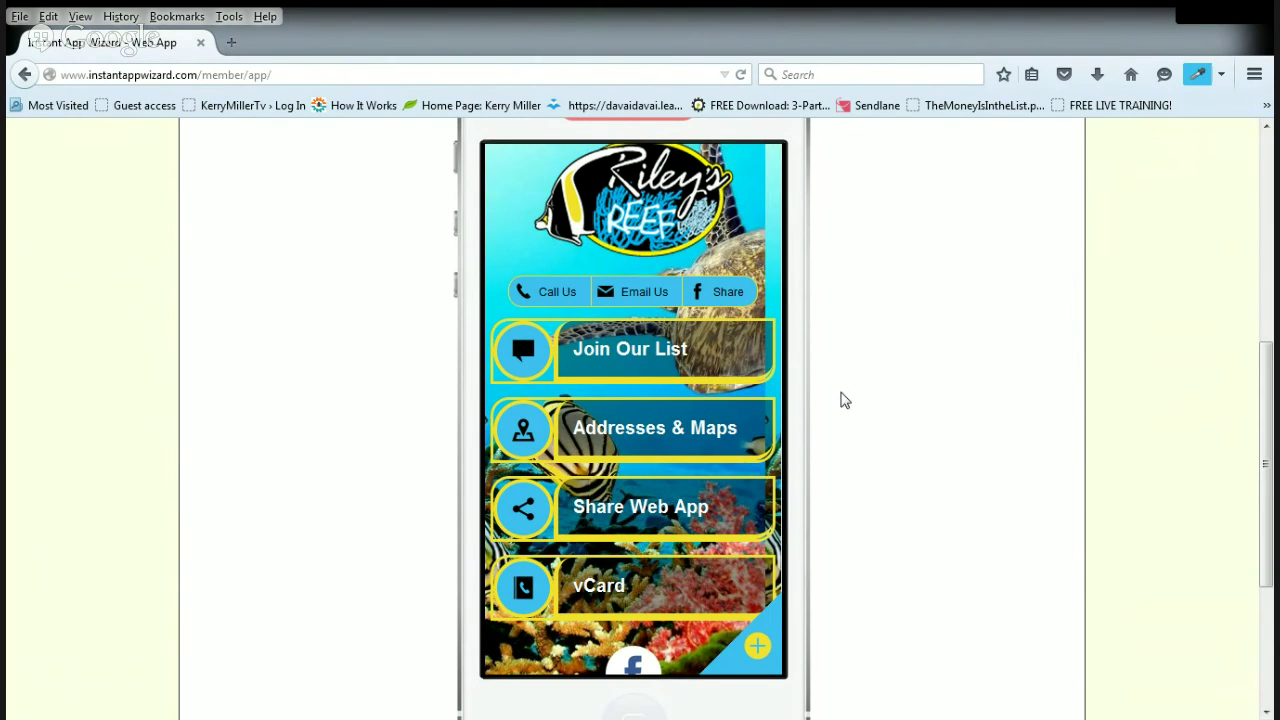
{"action": "scroll", "coordinate": [843, 400], "scroll_direction": "up", "scroll_amount": 2}
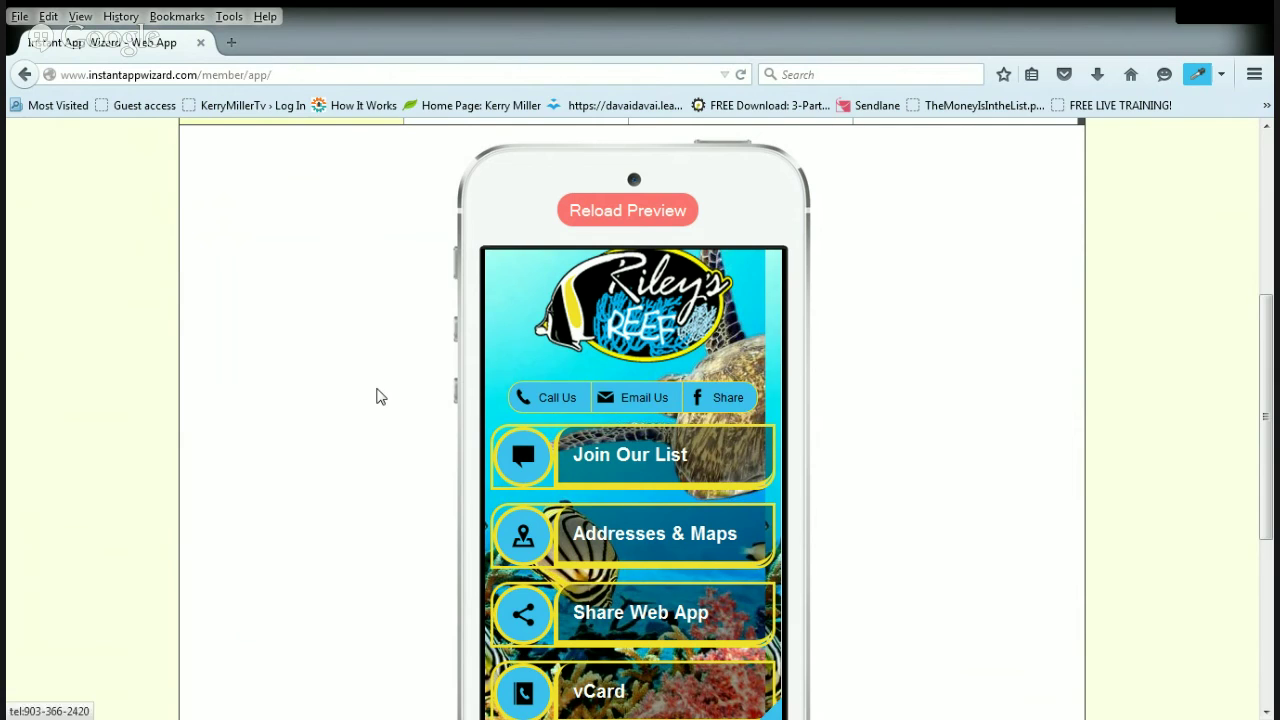
{"action": "scroll", "coordinate": [379, 396], "scroll_direction": "down", "scroll_amount": 4}
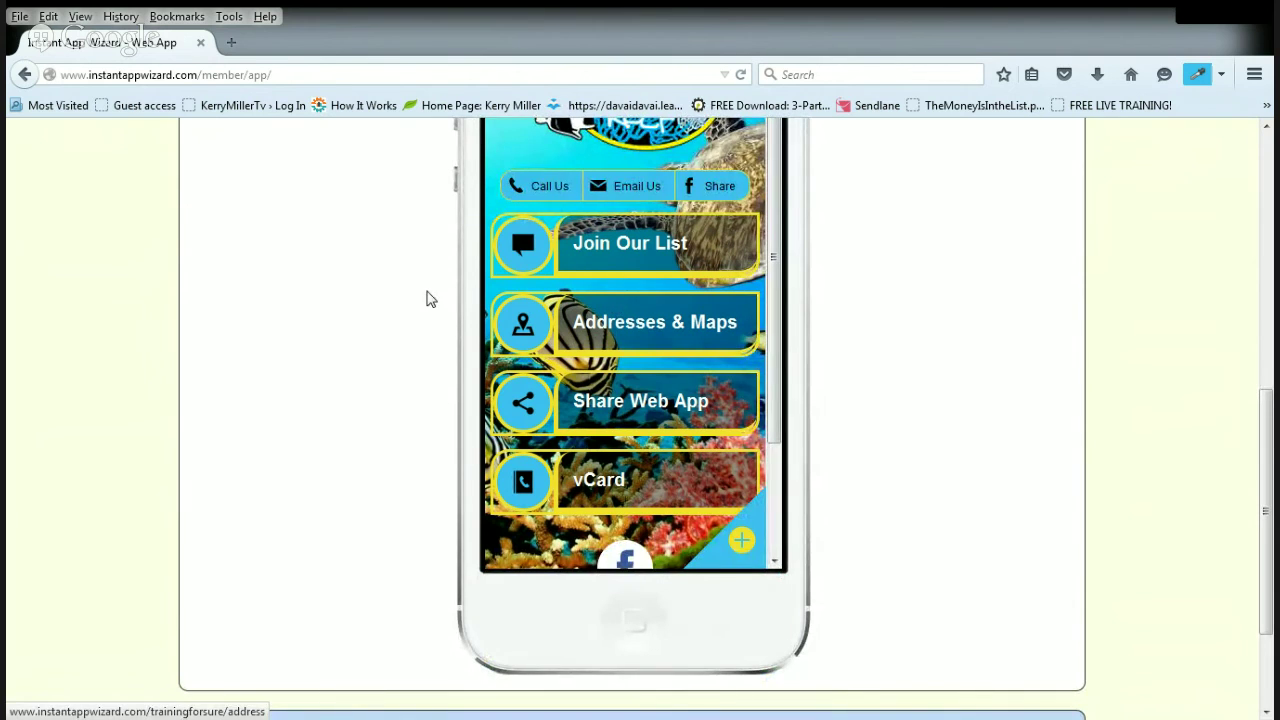
Return to the Styles & Colors settings and collapse the Developer Text section.
{"action": "scroll", "coordinate": [245, 302], "scroll_direction": "up", "scroll_amount": 6}
{"action": "left_click", "coordinate": [484, 210]}
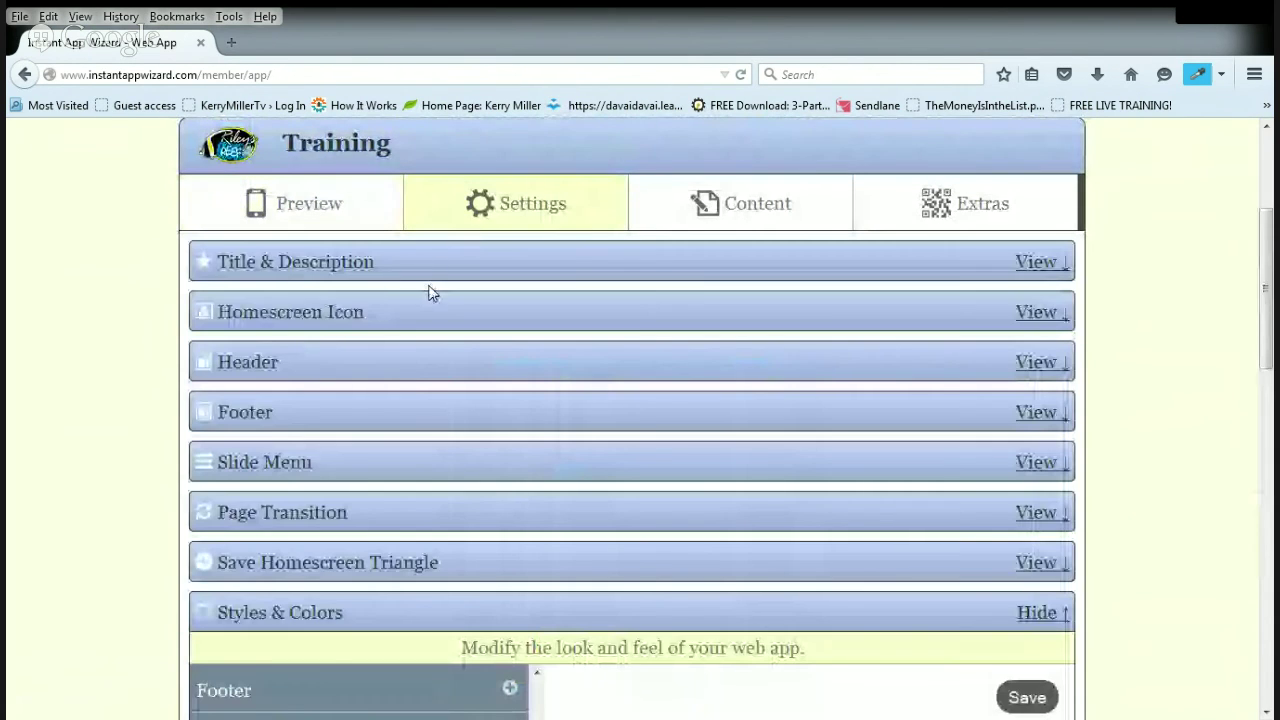
{"action": "scroll", "coordinate": [380, 525], "scroll_direction": "down", "scroll_amount": 10}
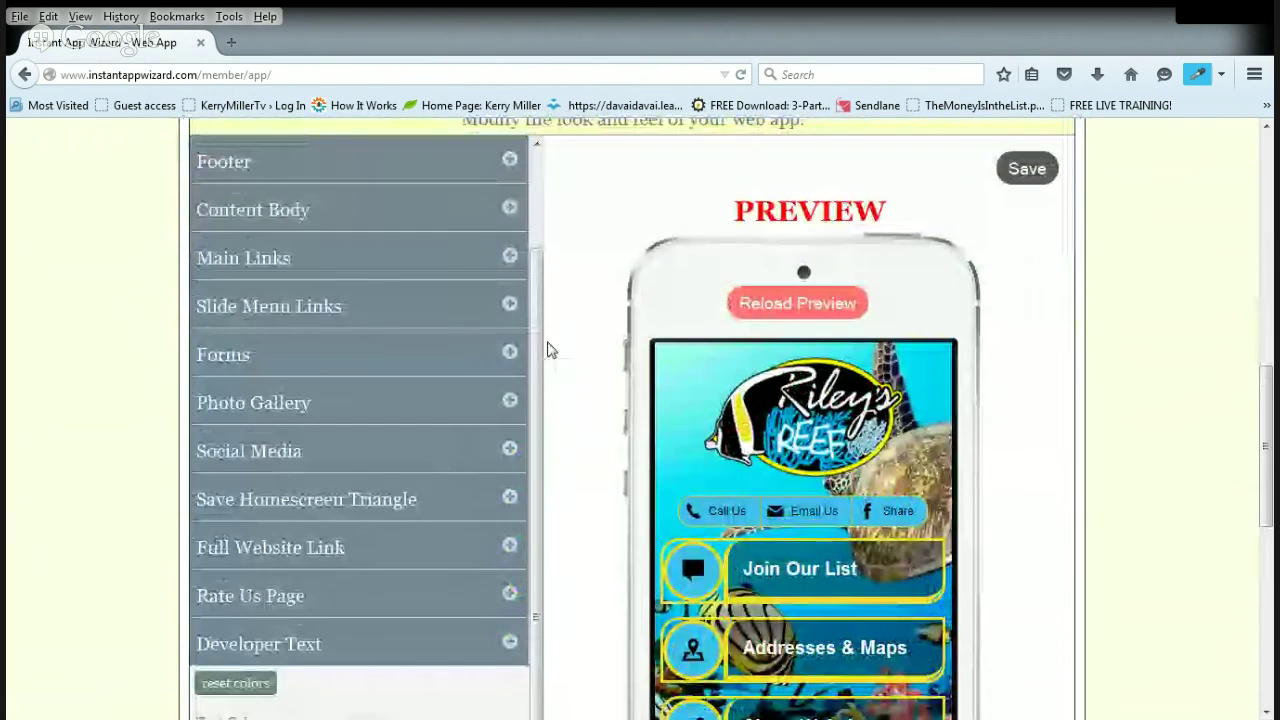
{"action": "left_click", "coordinate": [510, 642]}
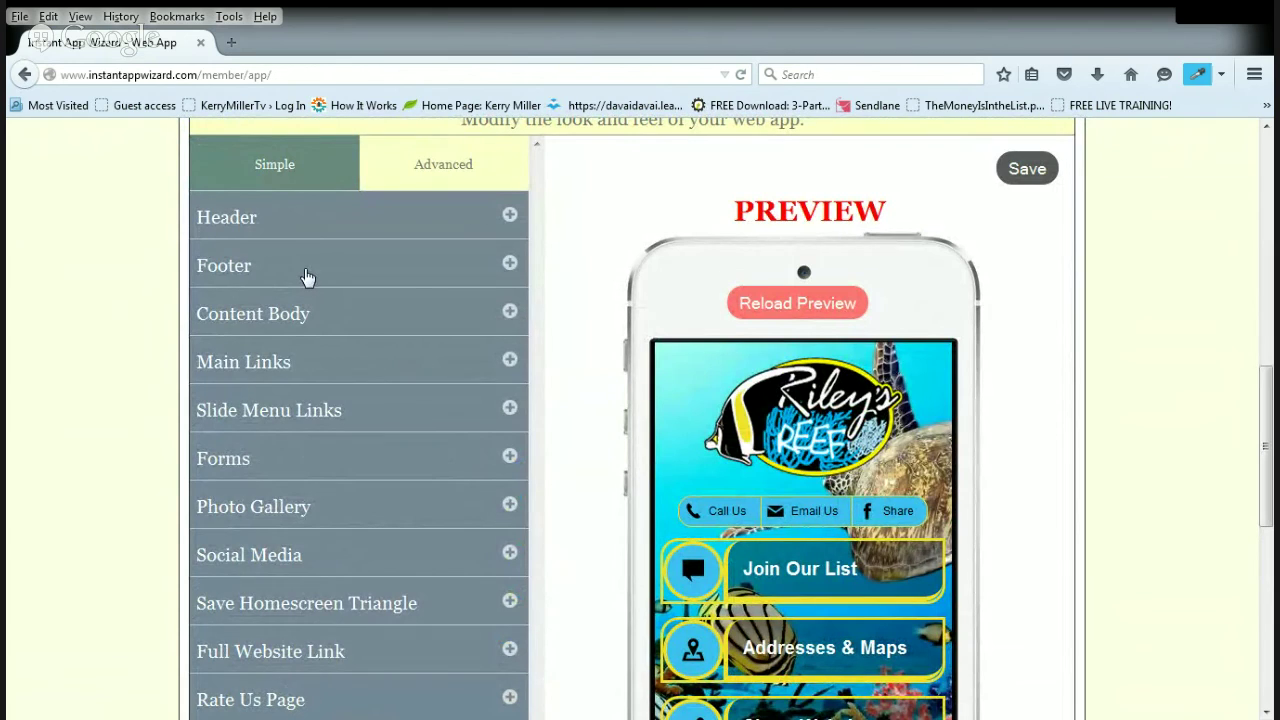
Examine the Header's Tab Bar style options, then collapse the Tab Bar and Header sections.
{"action": "left_click", "coordinate": [510, 216]}
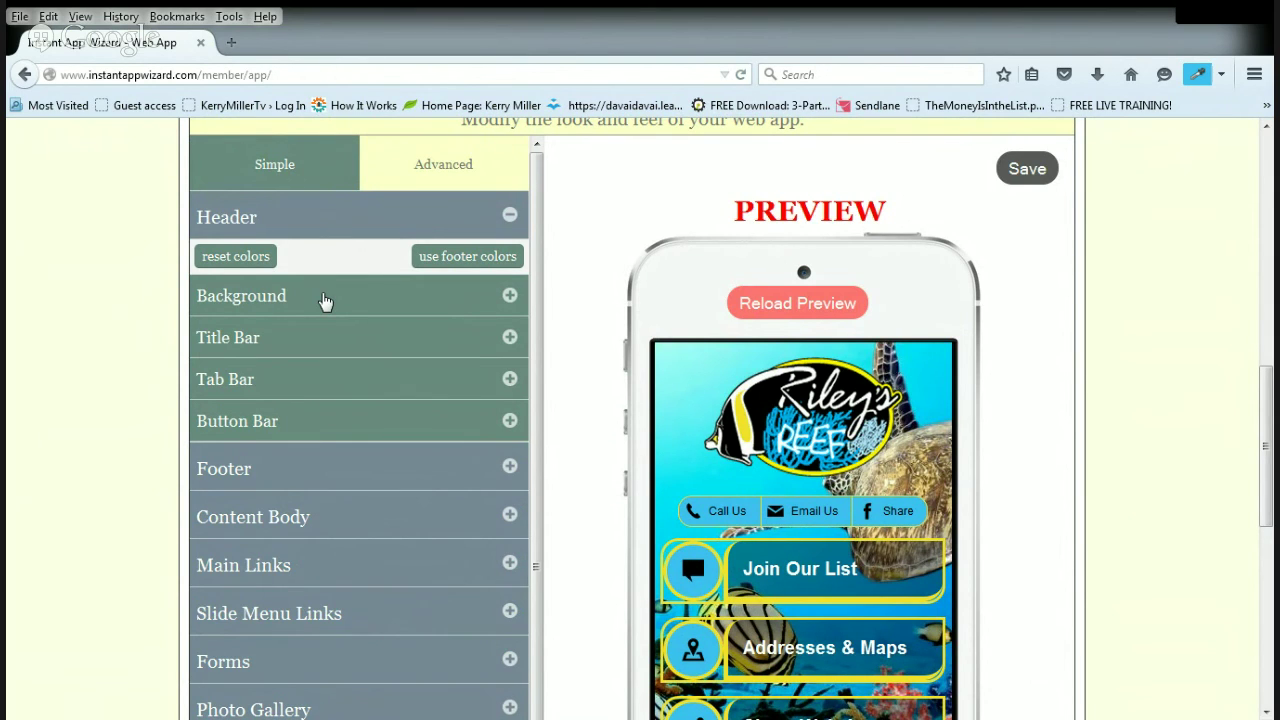
{"action": "left_click", "coordinate": [509, 384]}
{"action": "scroll", "coordinate": [509, 390], "scroll_direction": "down", "scroll_amount": 3}
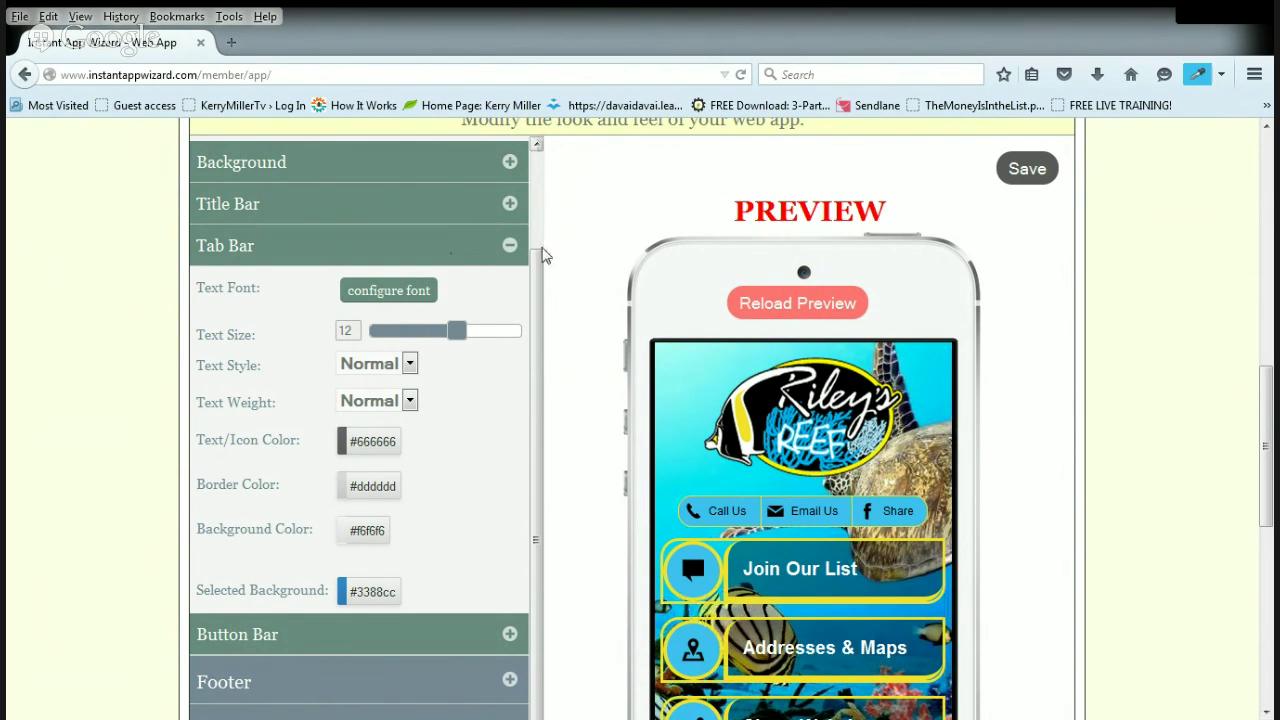
{"action": "left_click", "coordinate": [508, 252]}
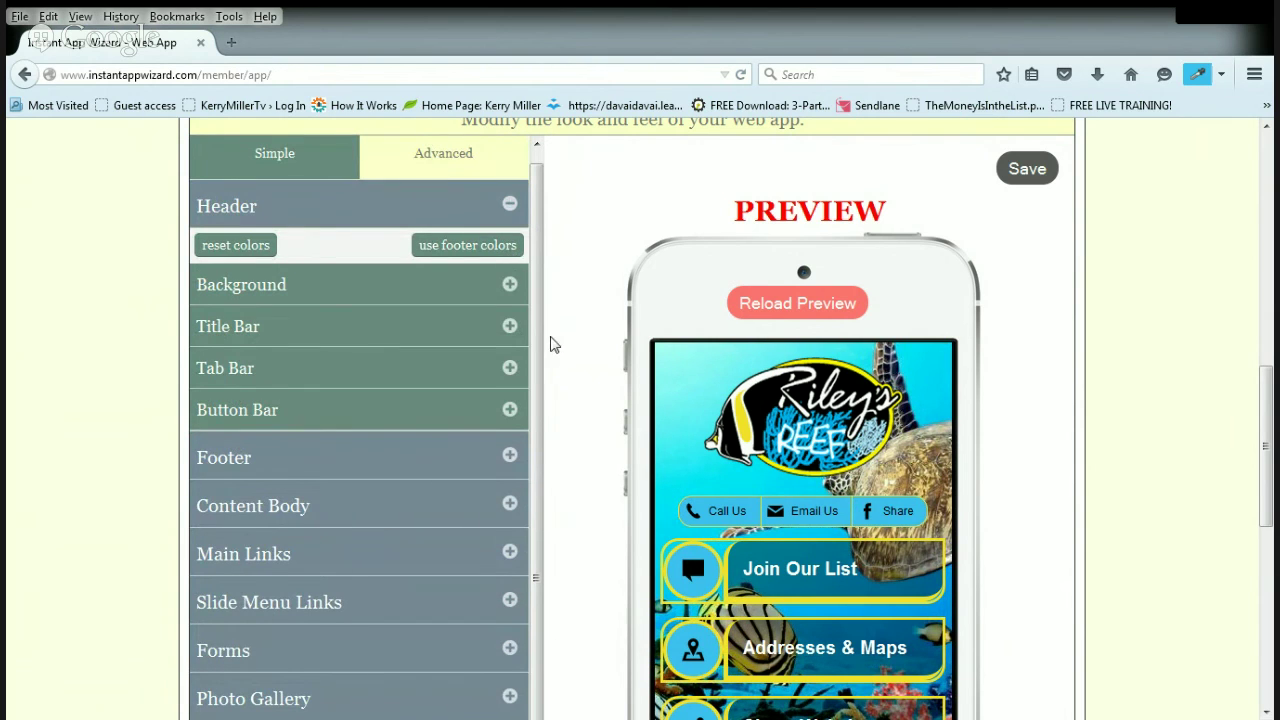
{"action": "left_click", "coordinate": [509, 204]}
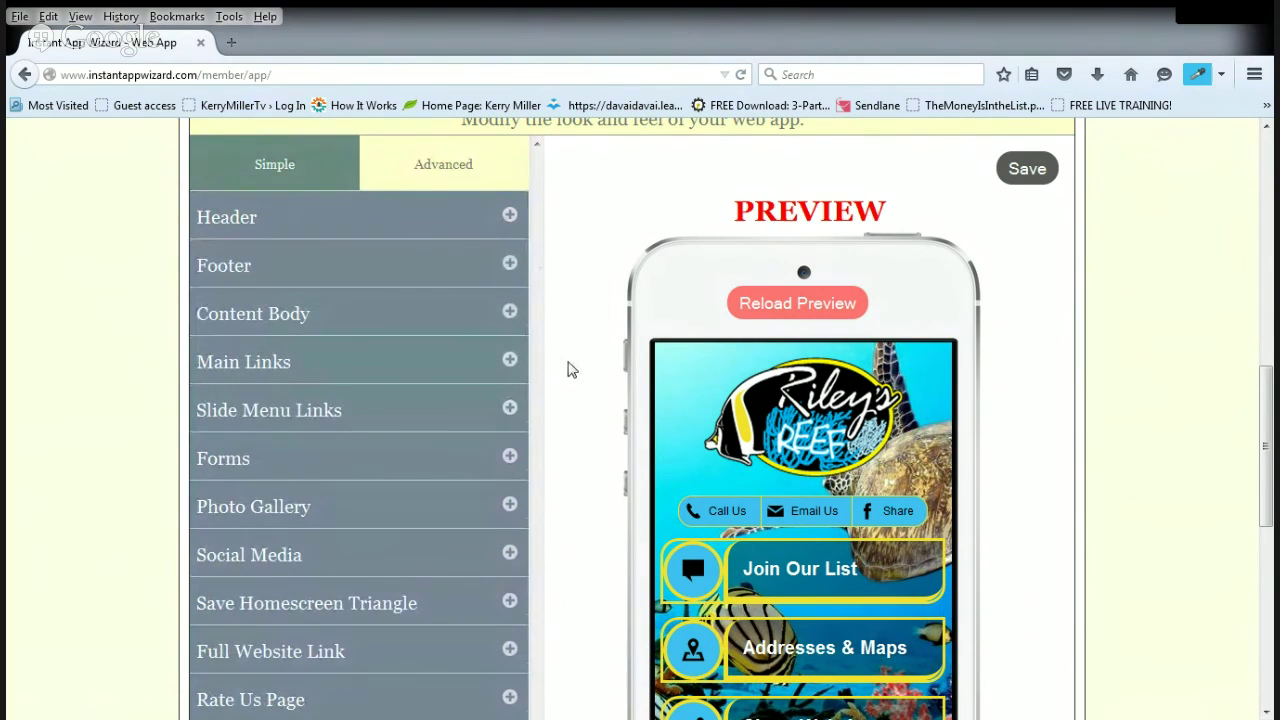
Open the developer page from the home page's developer text in the preview, look it over and reload the preview to return home.
{"action": "scroll", "coordinate": [569, 370], "scroll_direction": "down", "scroll_amount": 2}
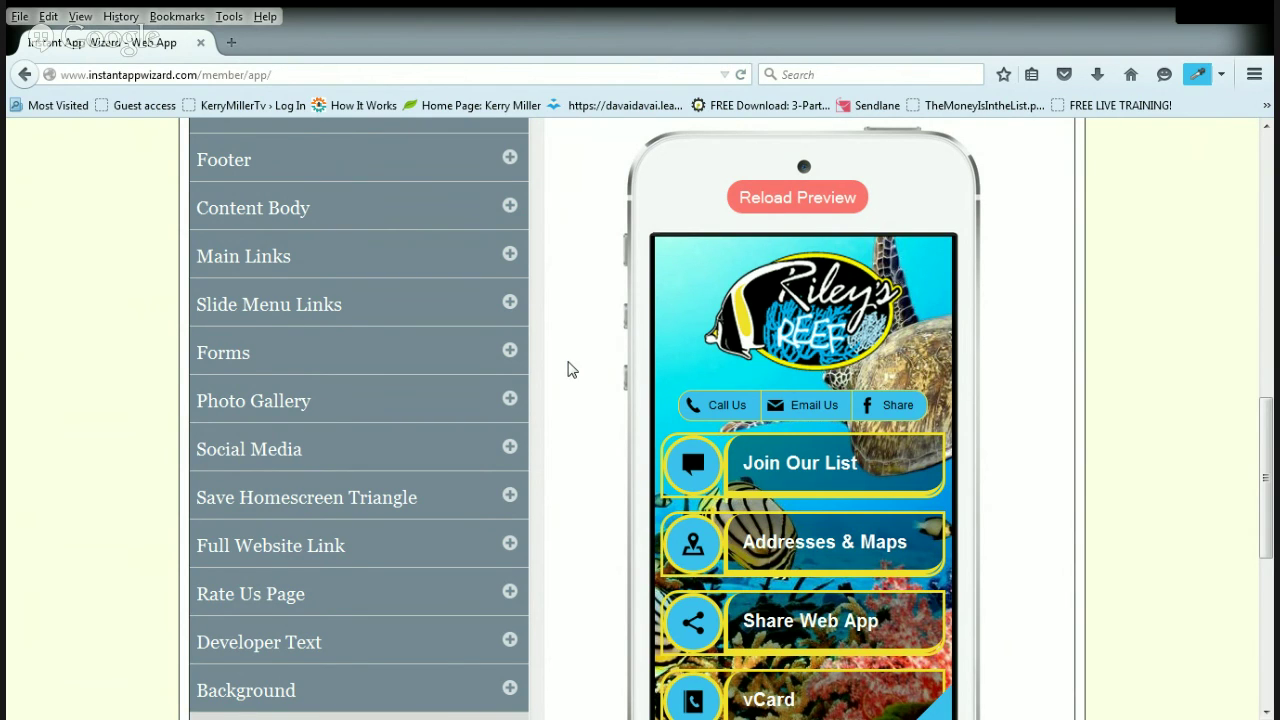
{"action": "scroll", "coordinate": [1040, 514], "scroll_direction": "down", "scroll_amount": 3}
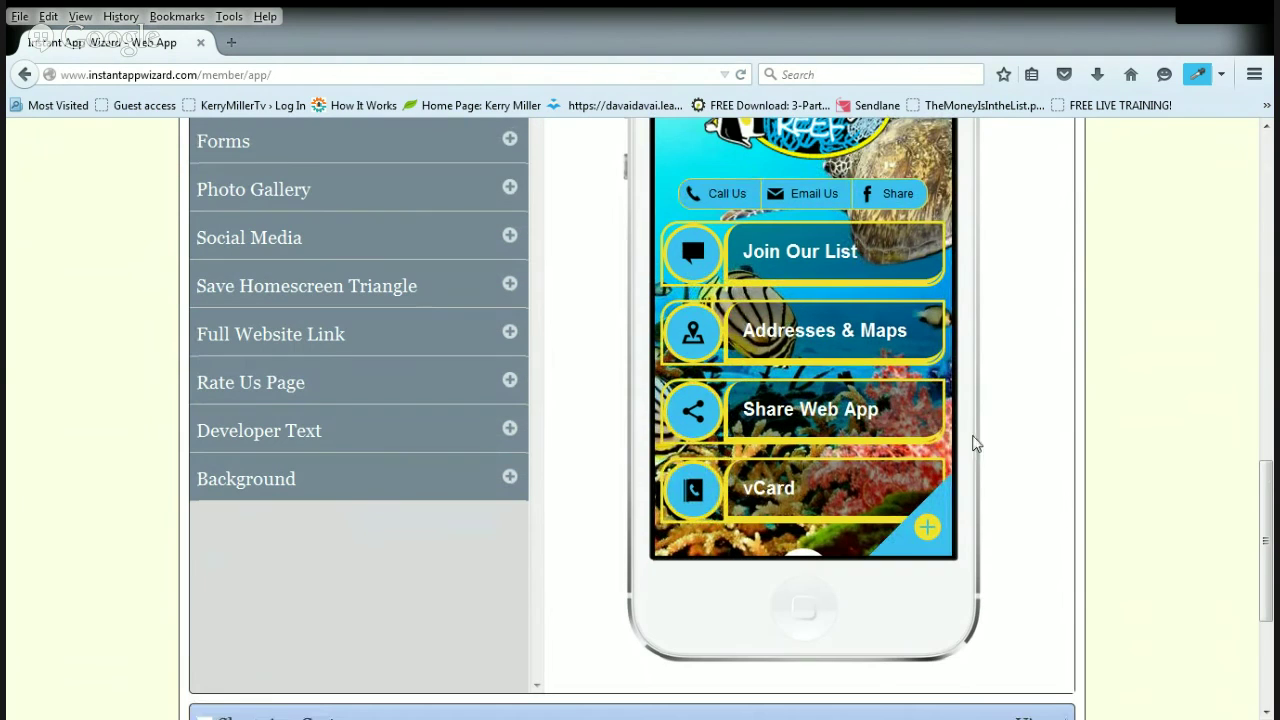
{"action": "scroll", "coordinate": [787, 513], "scroll_direction": "down", "scroll_amount": 3}
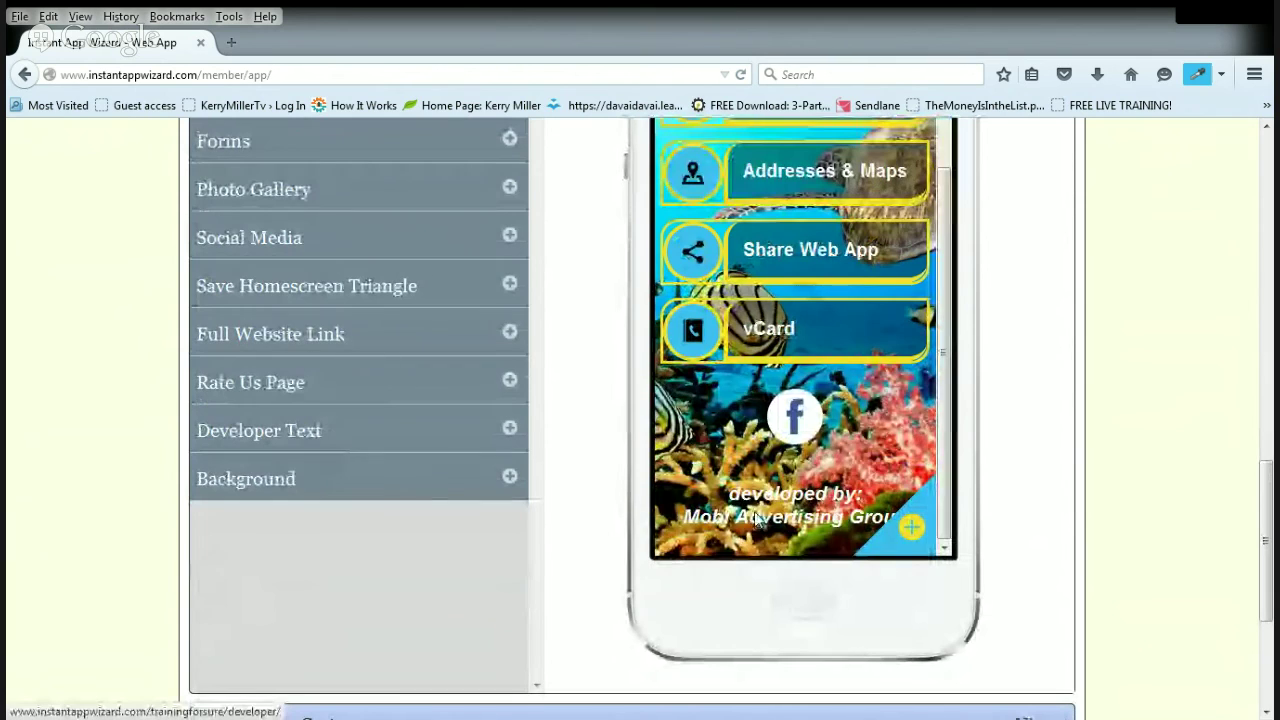
{"action": "left_click", "coordinate": [757, 518]}
{"action": "left_click_drag", "start_coordinate": [948, 320], "coordinate": [948, 495]}
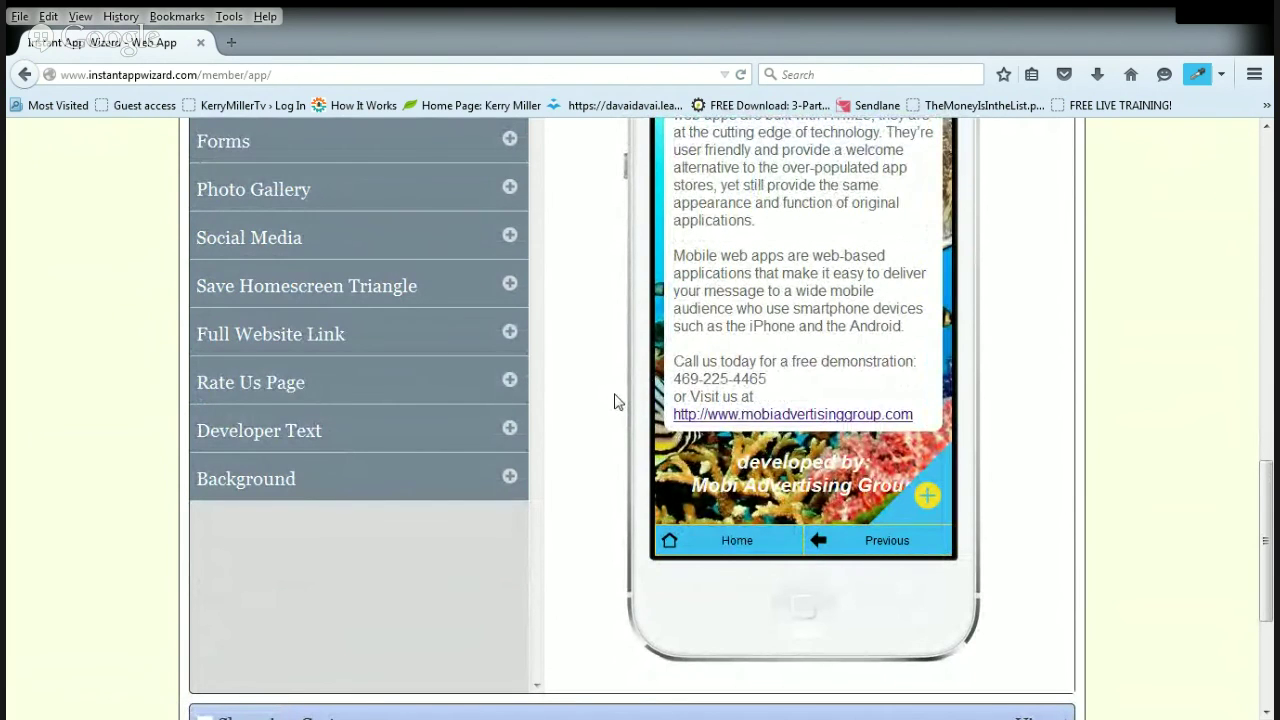
{"action": "scroll", "coordinate": [615, 401], "scroll_direction": "up", "scroll_amount": 4}
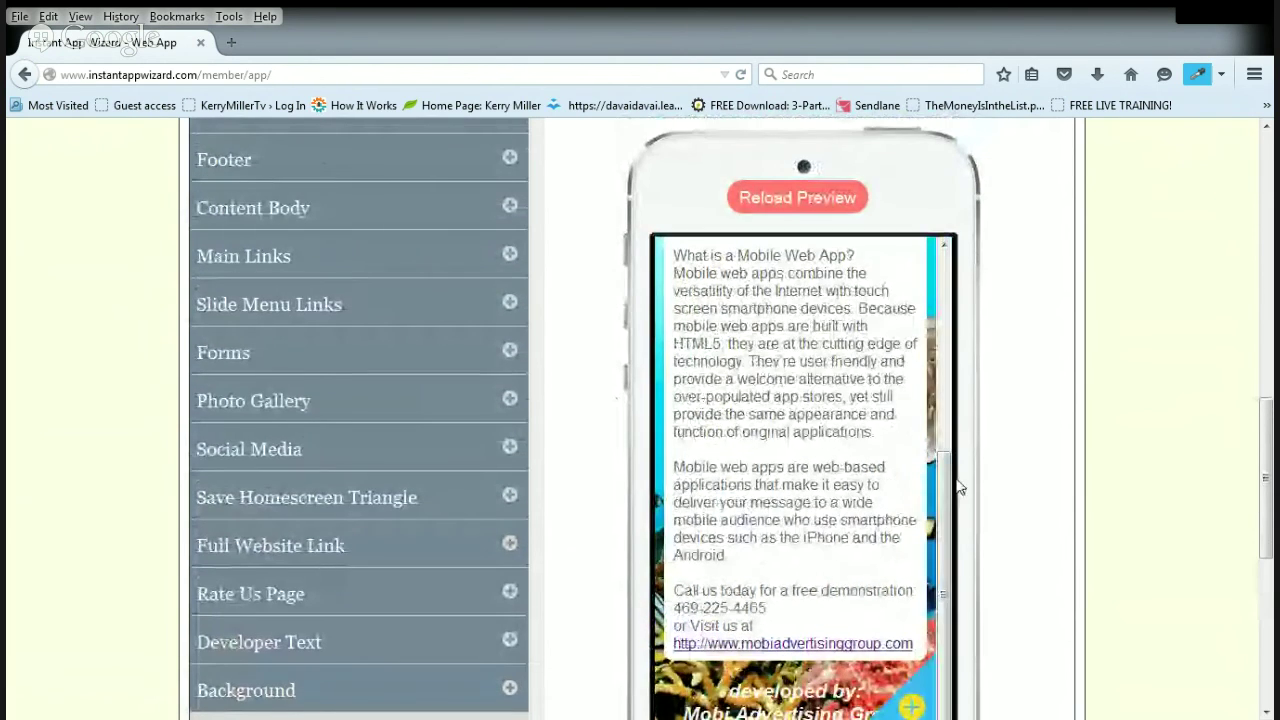
{"action": "left_click", "coordinate": [815, 210]}
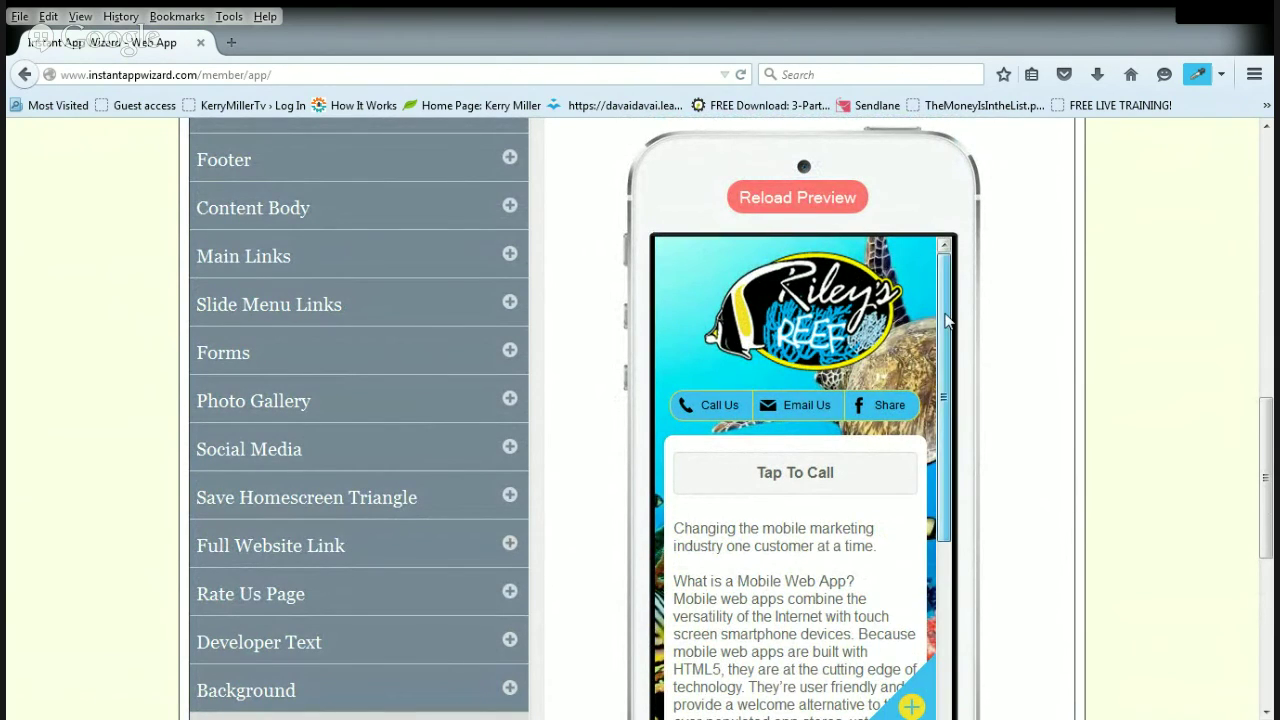
{"action": "left_click", "coordinate": [778, 201]}
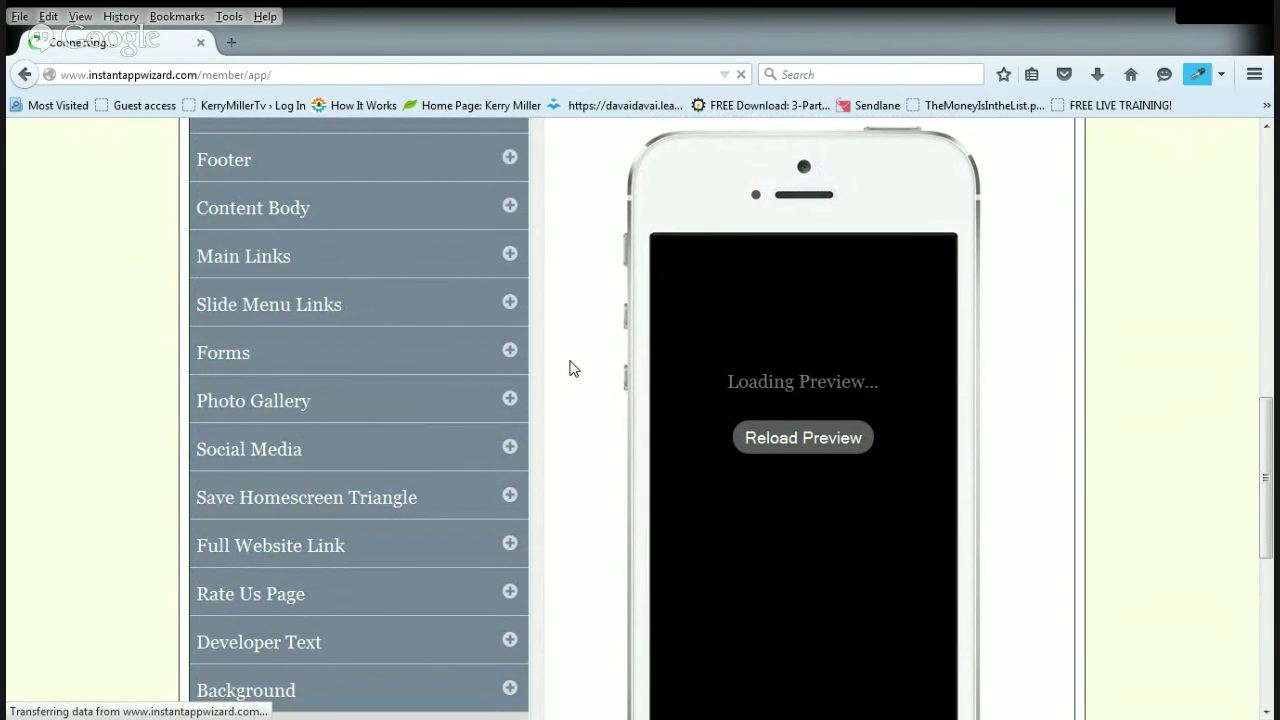
Review the styled home page in the styles preview, from the logo and main links down to the developer text.
{"action": "scroll", "coordinate": [569, 369], "scroll_direction": "down", "scroll_amount": 2}
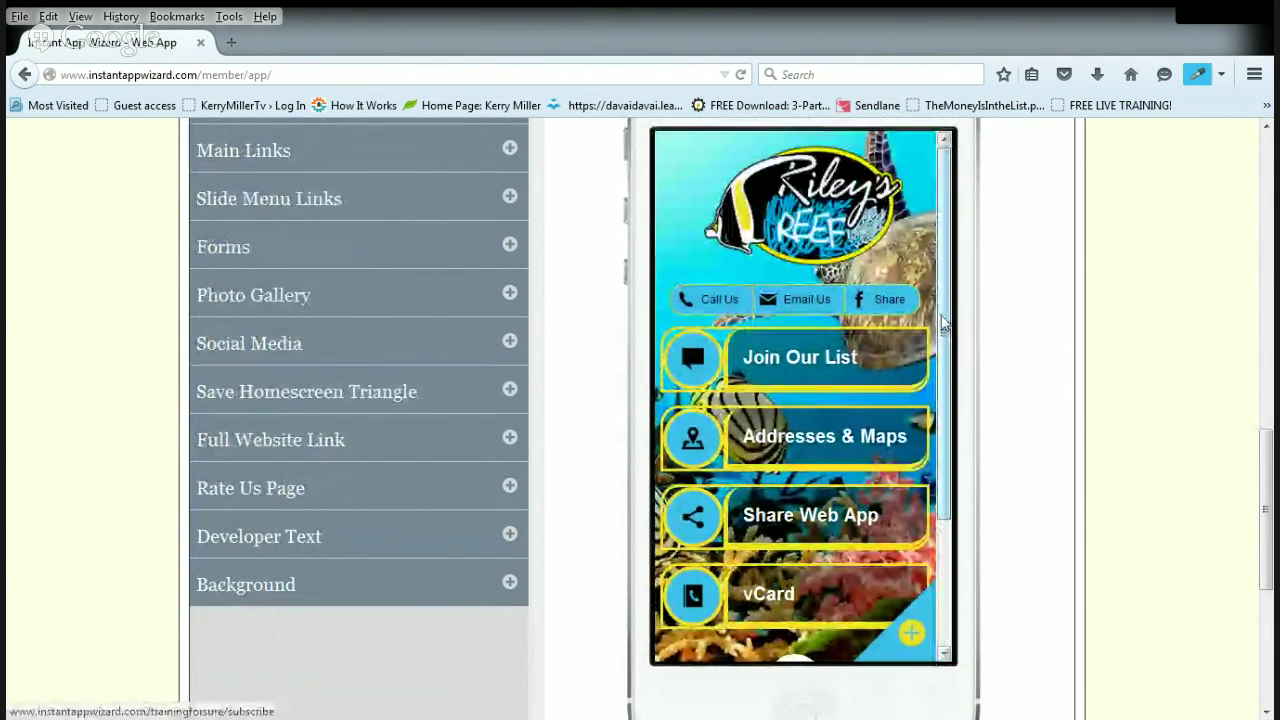
{"action": "scroll", "coordinate": [944, 322], "scroll_direction": "down", "scroll_amount": 3}
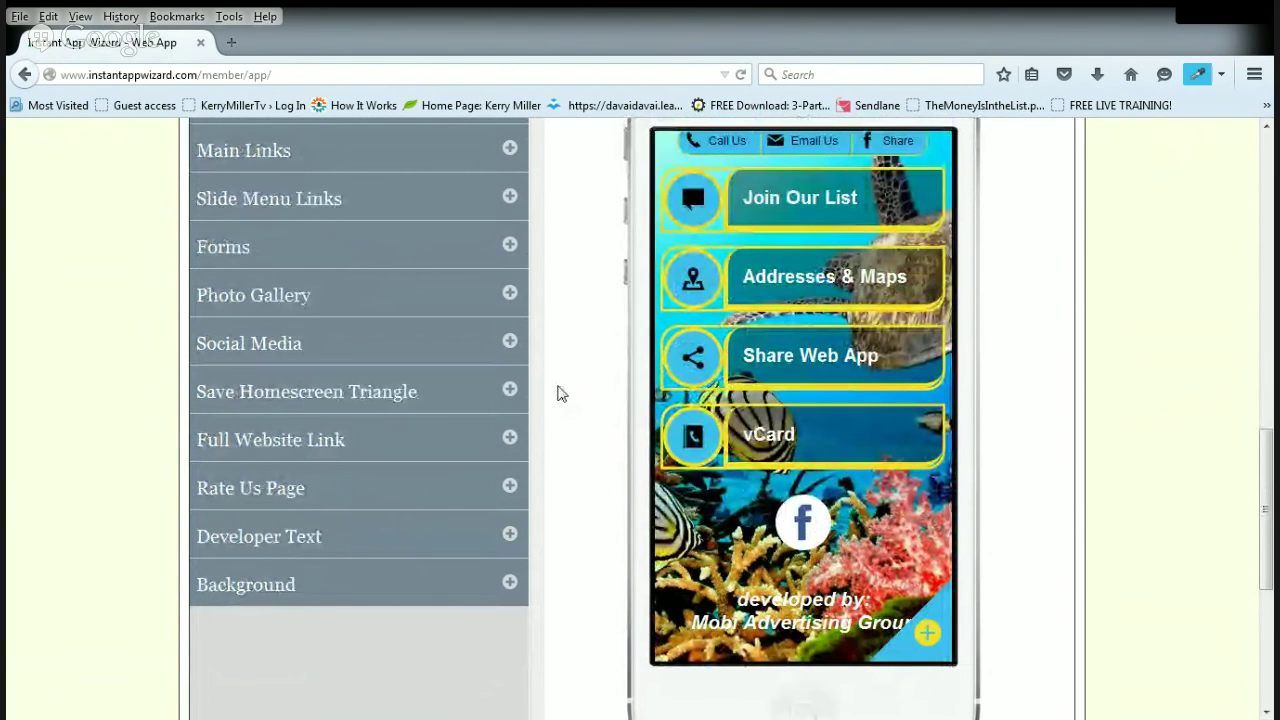
{"action": "scroll", "coordinate": [606, 394], "scroll_direction": "up", "scroll_amount": 2}
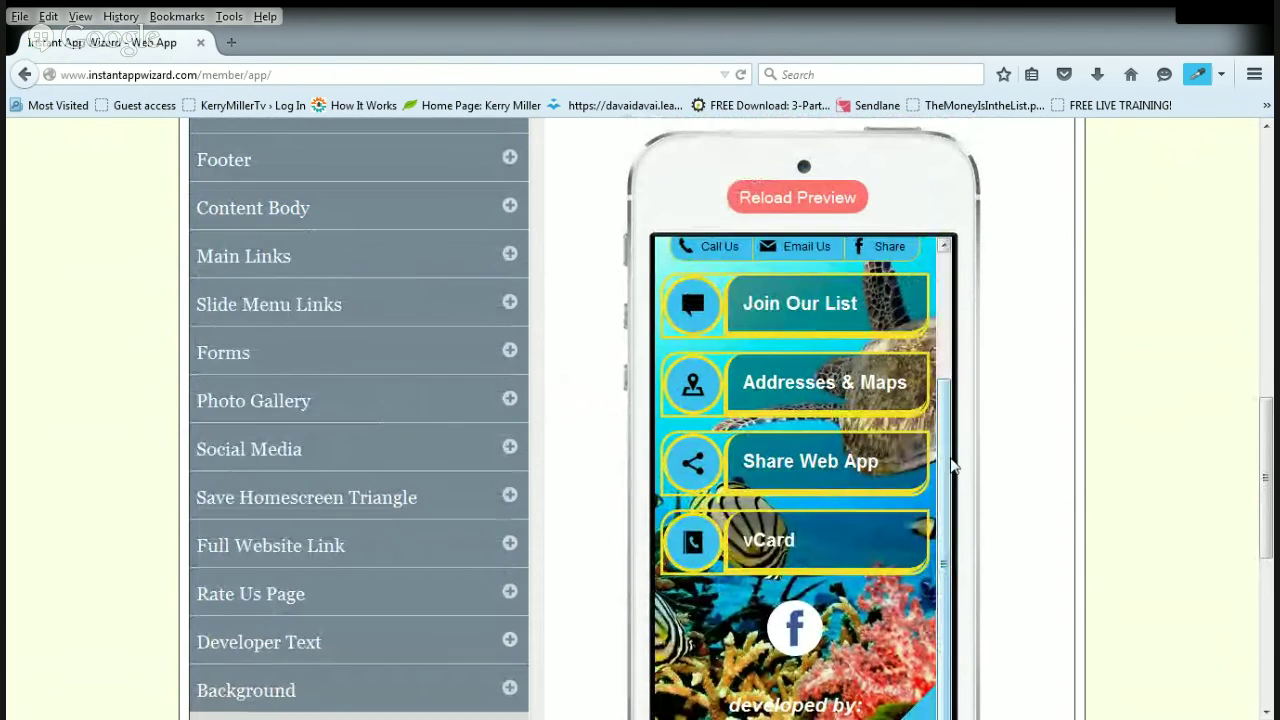
{"action": "scroll", "coordinate": [952, 465], "scroll_direction": "up", "scroll_amount": 3}
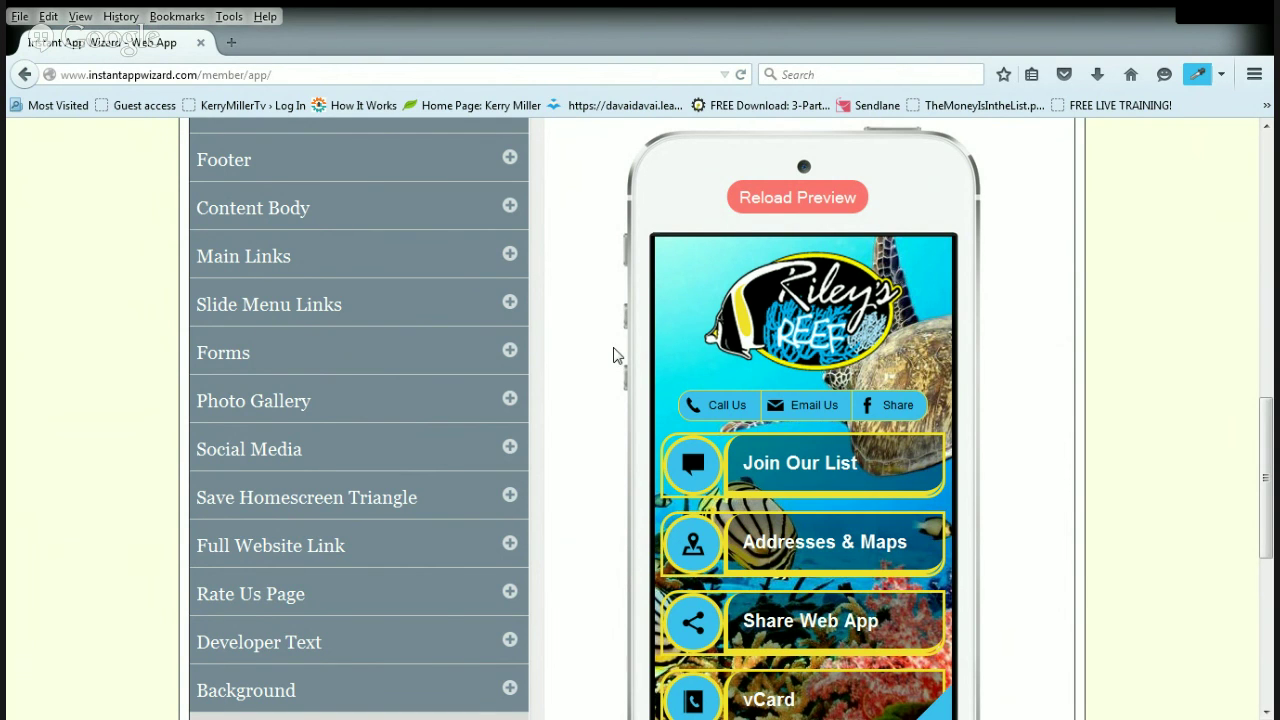
{"action": "scroll", "coordinate": [986, 350], "scroll_direction": "down", "scroll_amount": 2}
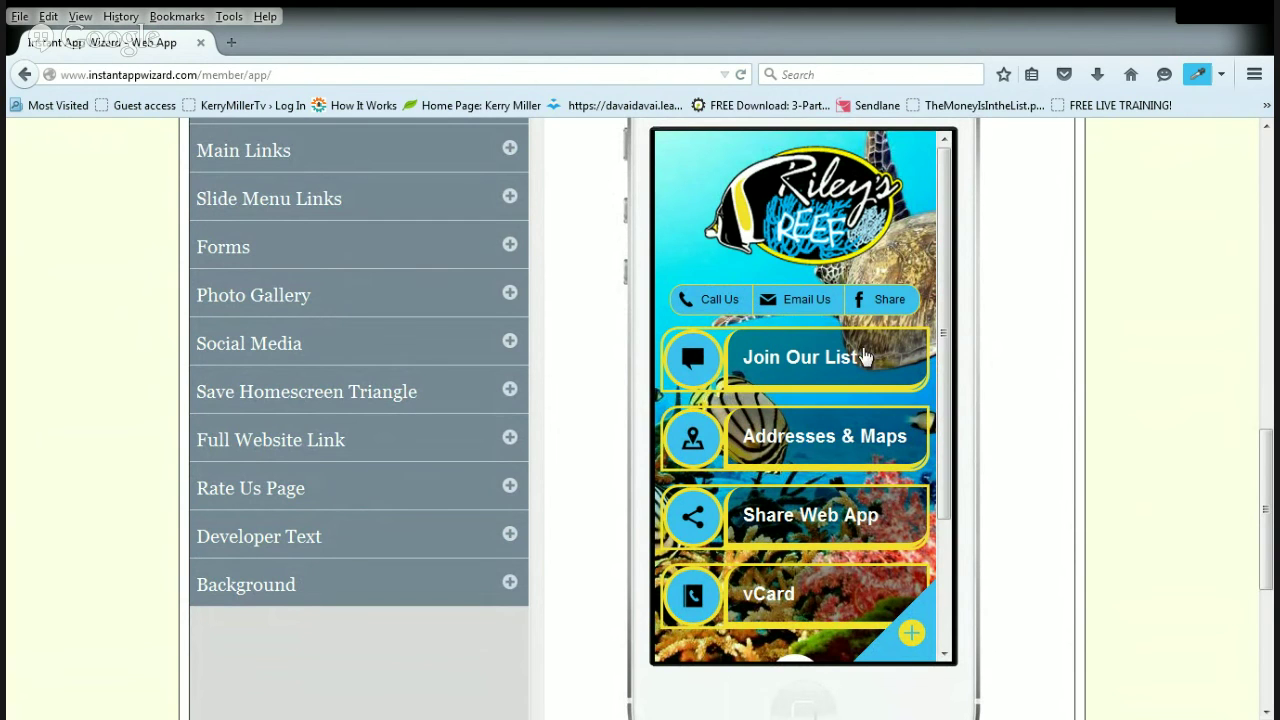
{"action": "scroll", "coordinate": [592, 362], "scroll_direction": "up", "scroll_amount": 2}
{"action": "scroll", "coordinate": [592, 362], "scroll_direction": "up", "scroll_amount": 2}
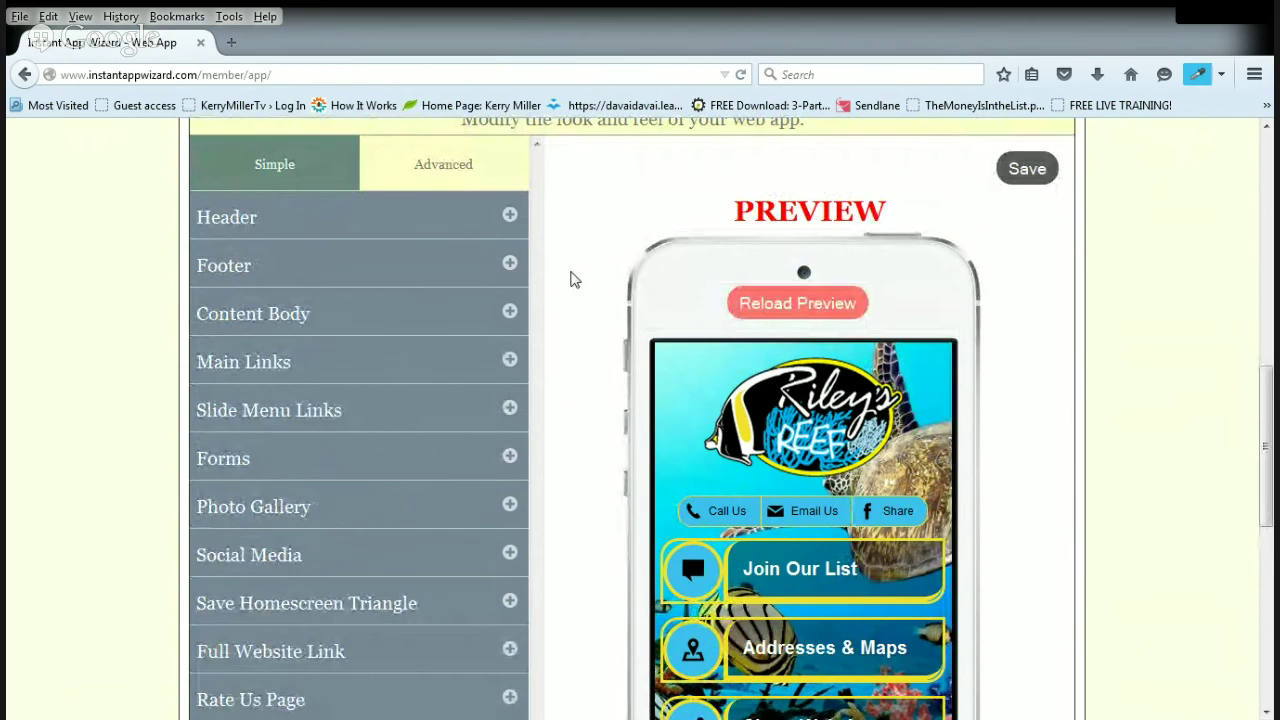
{"action": "scroll", "coordinate": [341, 189], "scroll_direction": "up", "scroll_amount": 2}
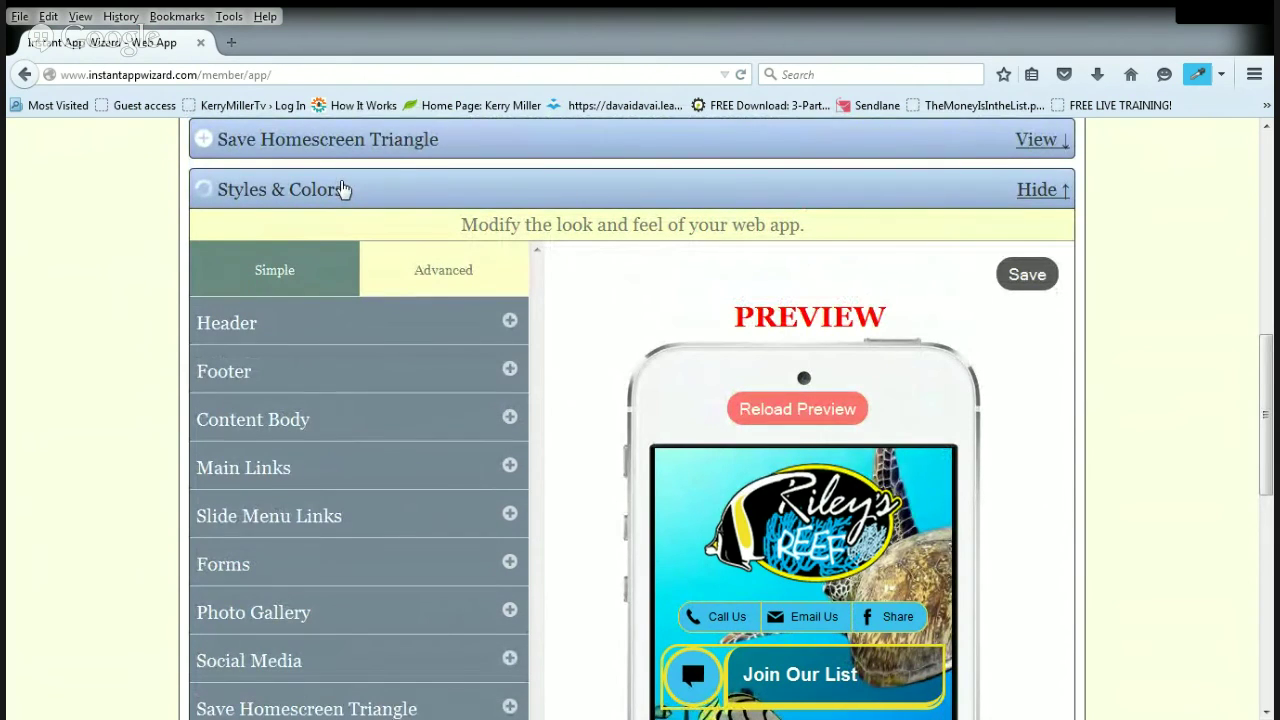
{"action": "scroll", "coordinate": [520, 323], "scroll_direction": "down", "scroll_amount": 4}
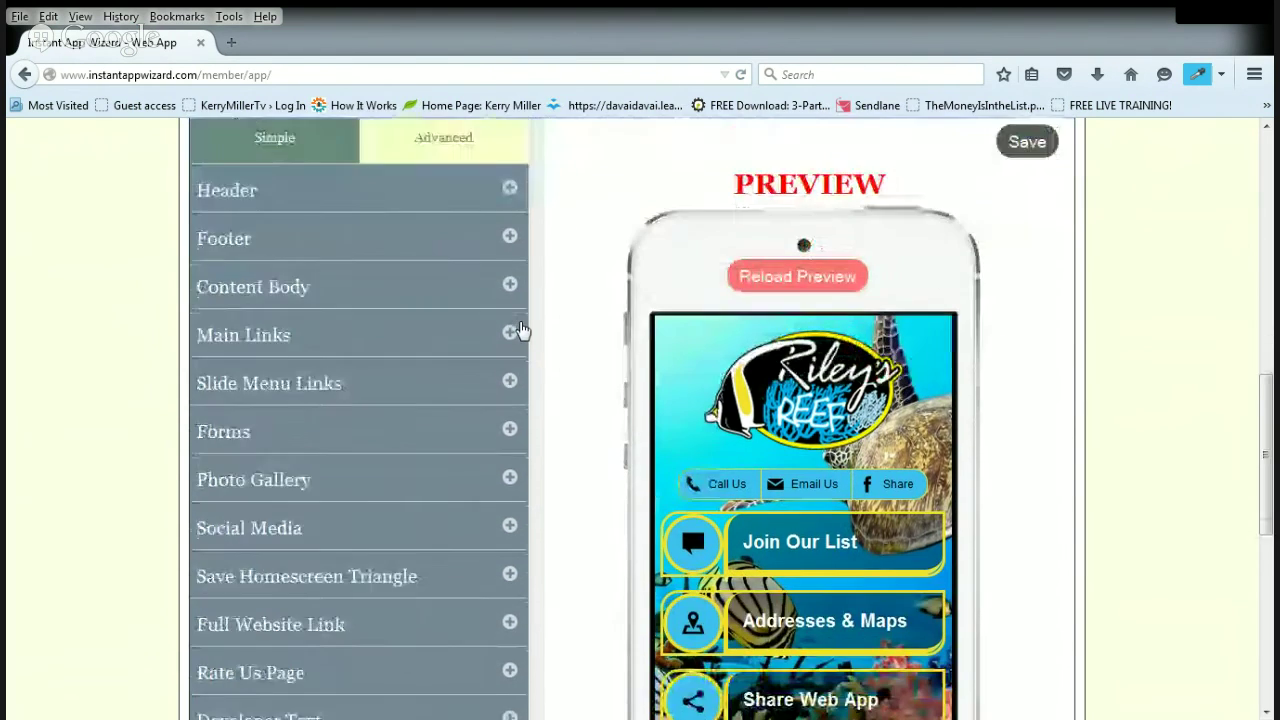
{"action": "scroll", "coordinate": [515, 323], "scroll_direction": "up", "scroll_amount": 2}
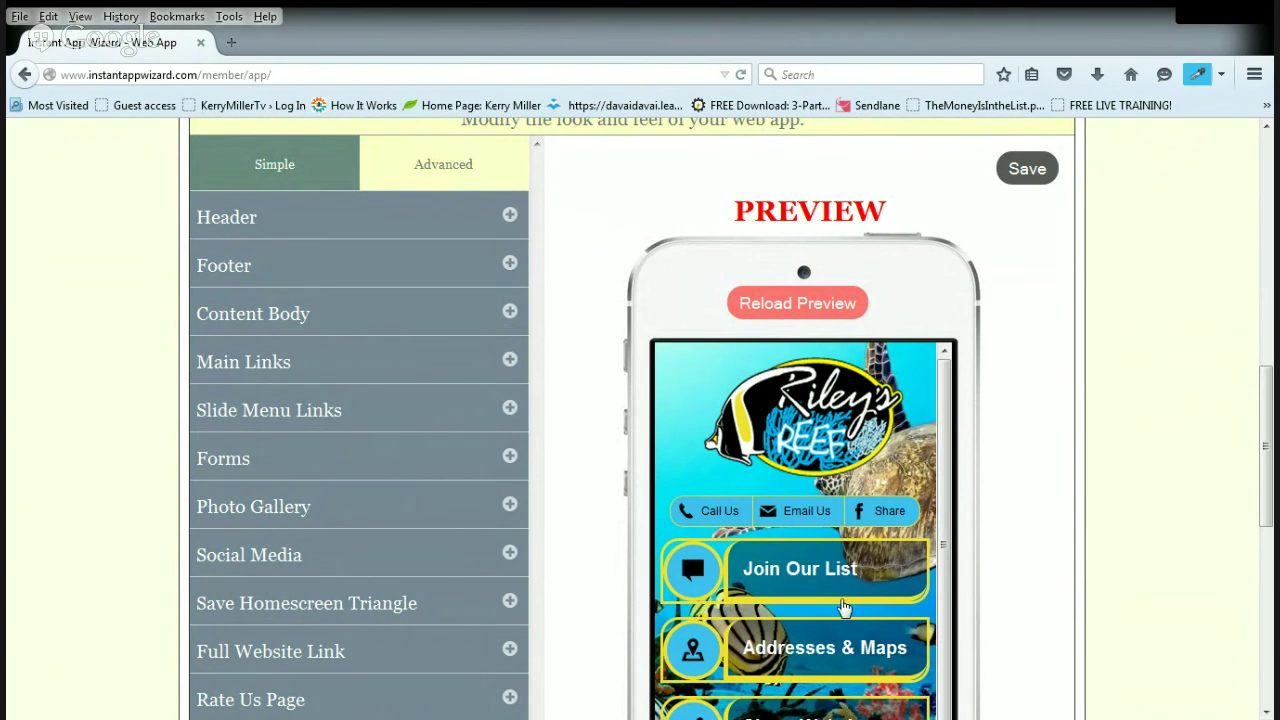
{"action": "scroll", "coordinate": [1006, 365], "scroll_direction": "down", "scroll_amount": 2}
{"action": "left_click_drag", "start_coordinate": [940, 343], "coordinate": [946, 250]}
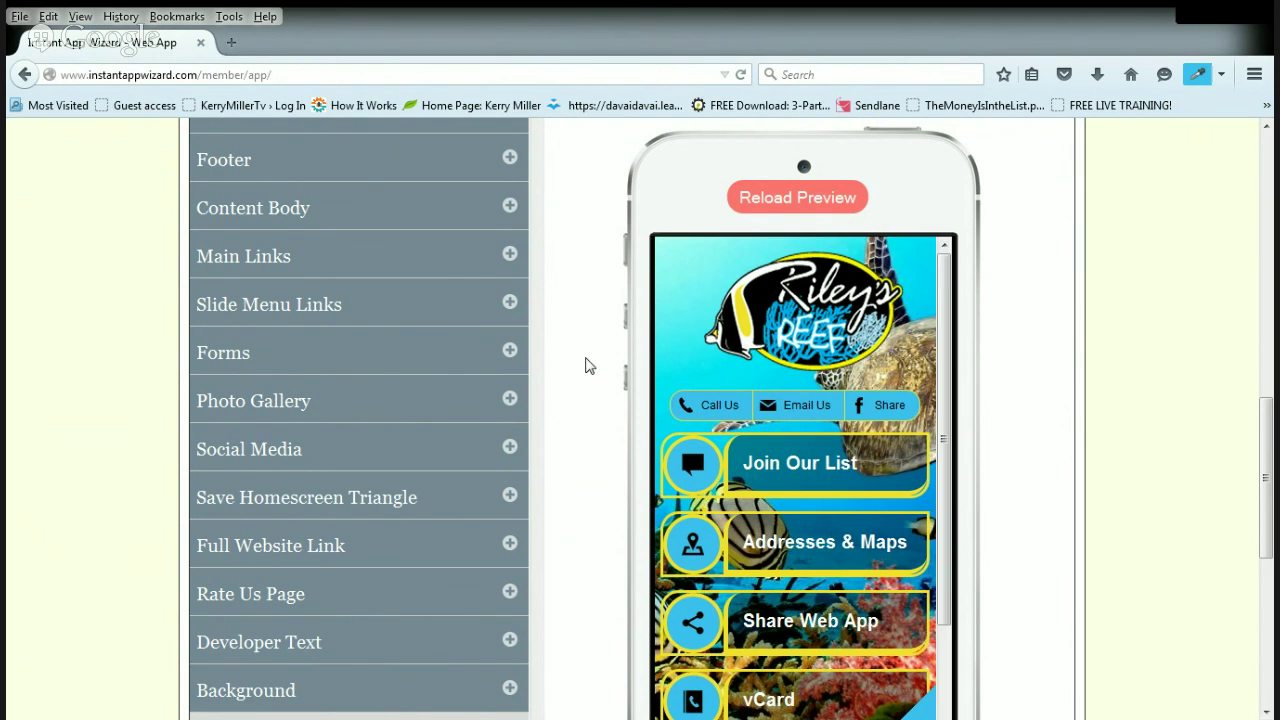
Try a border size of 0 and a border radius of 15 on the Main Links' Icon Content Box.
{"action": "left_click", "coordinate": [510, 257]}
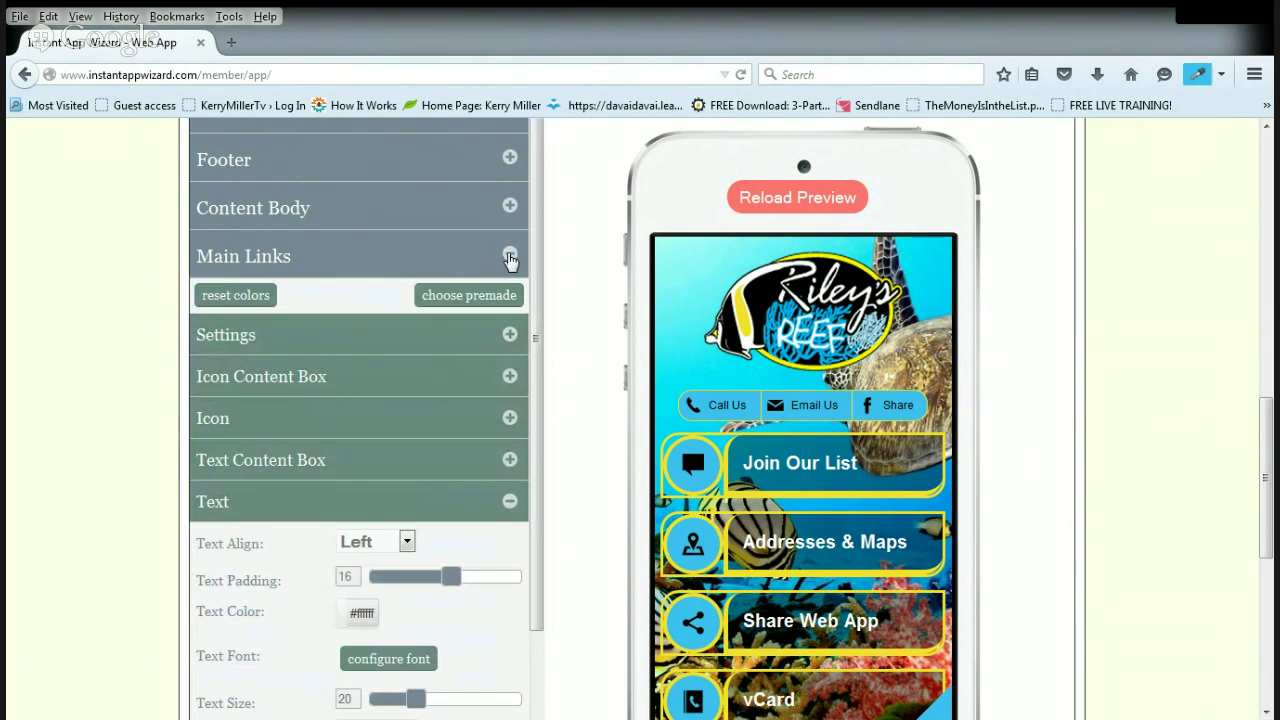
{"action": "scroll", "coordinate": [577, 340], "scroll_direction": "down", "scroll_amount": 2}
{"action": "scroll", "coordinate": [512, 272], "scroll_direction": "up", "scroll_amount": 1}
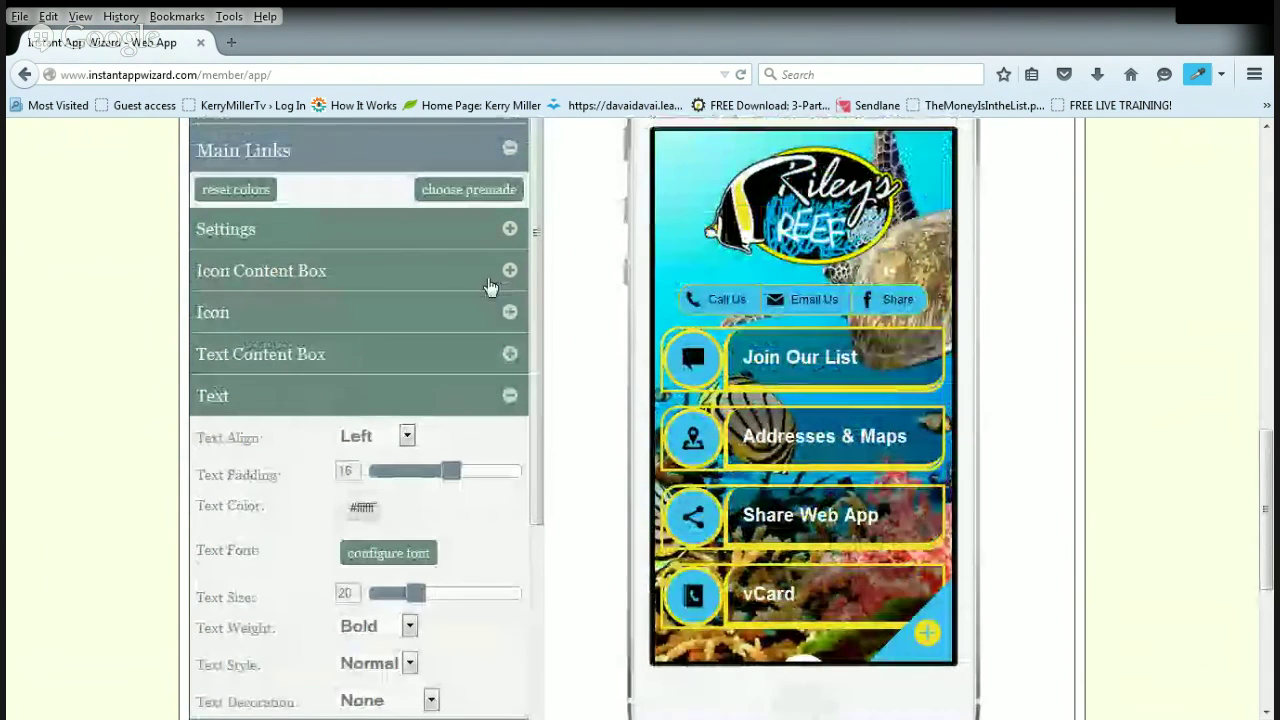
{"action": "left_click", "coordinate": [510, 269]}
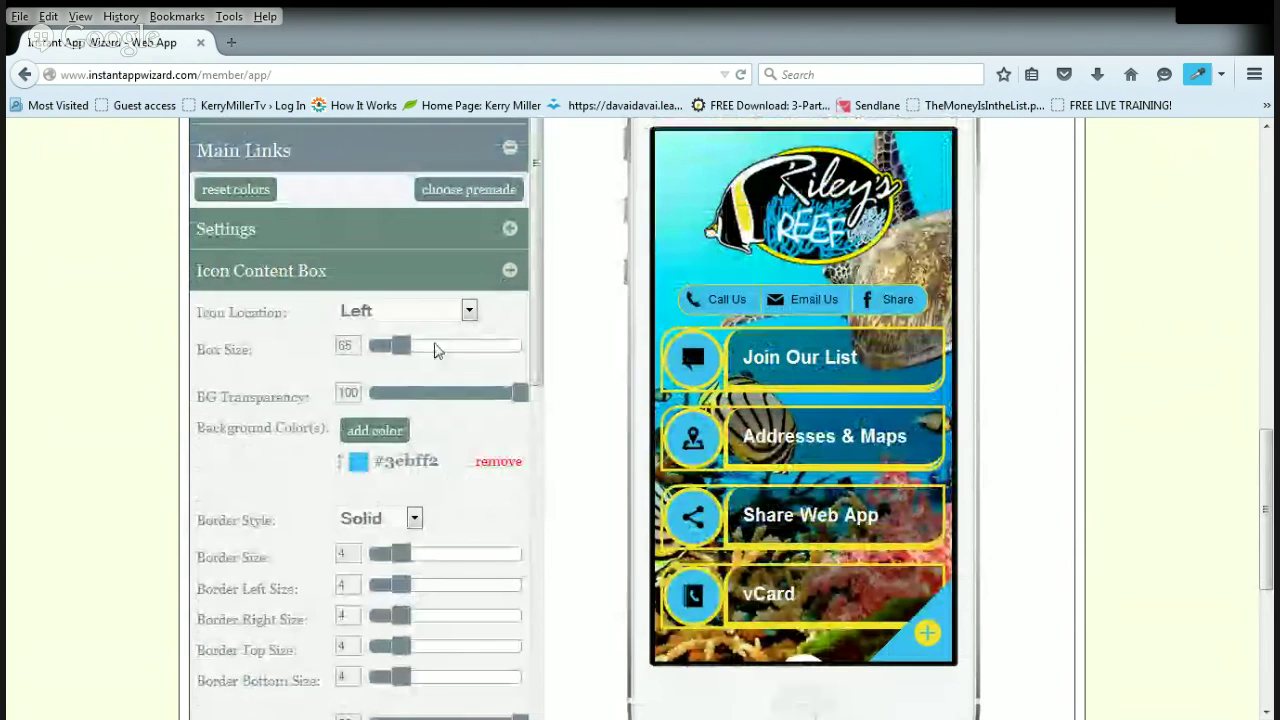
{"action": "scroll", "coordinate": [540, 350], "scroll_direction": "down", "scroll_amount": 2}
{"action": "left_click_drag", "start_coordinate": [400, 423], "coordinate": [340, 424]}
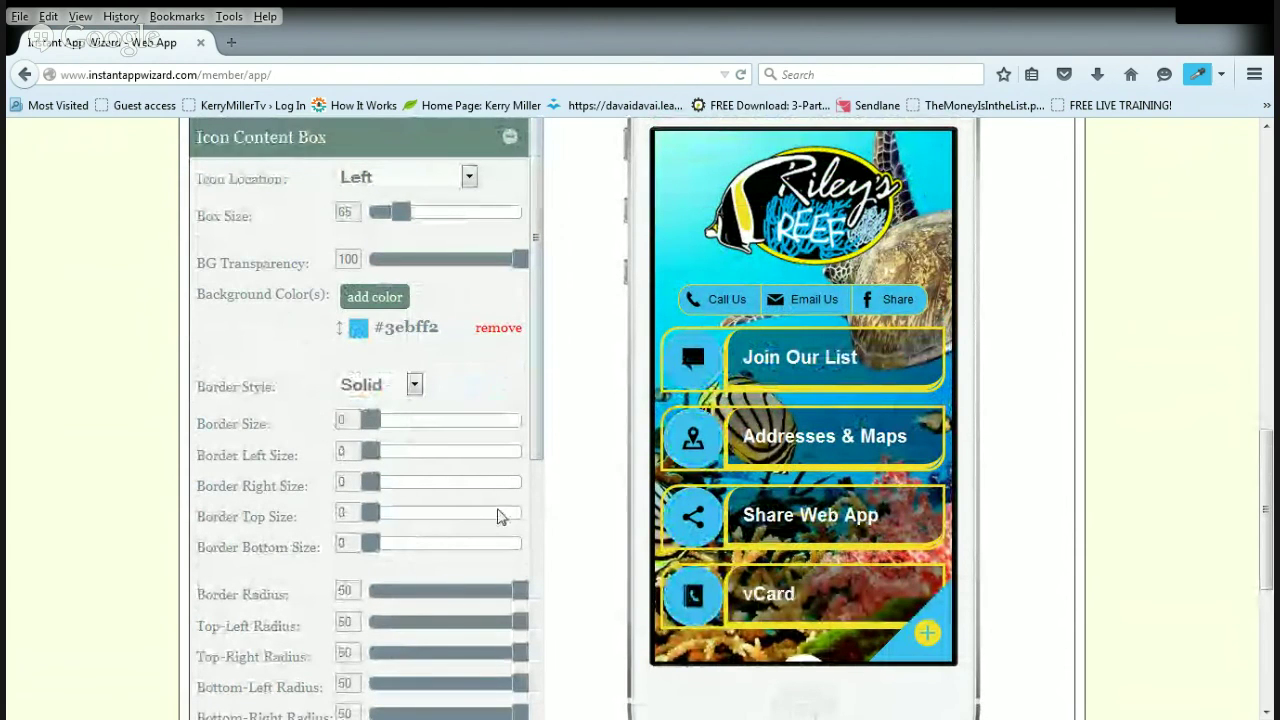
{"action": "left_click_drag", "start_coordinate": [521, 600], "coordinate": [418, 597]}
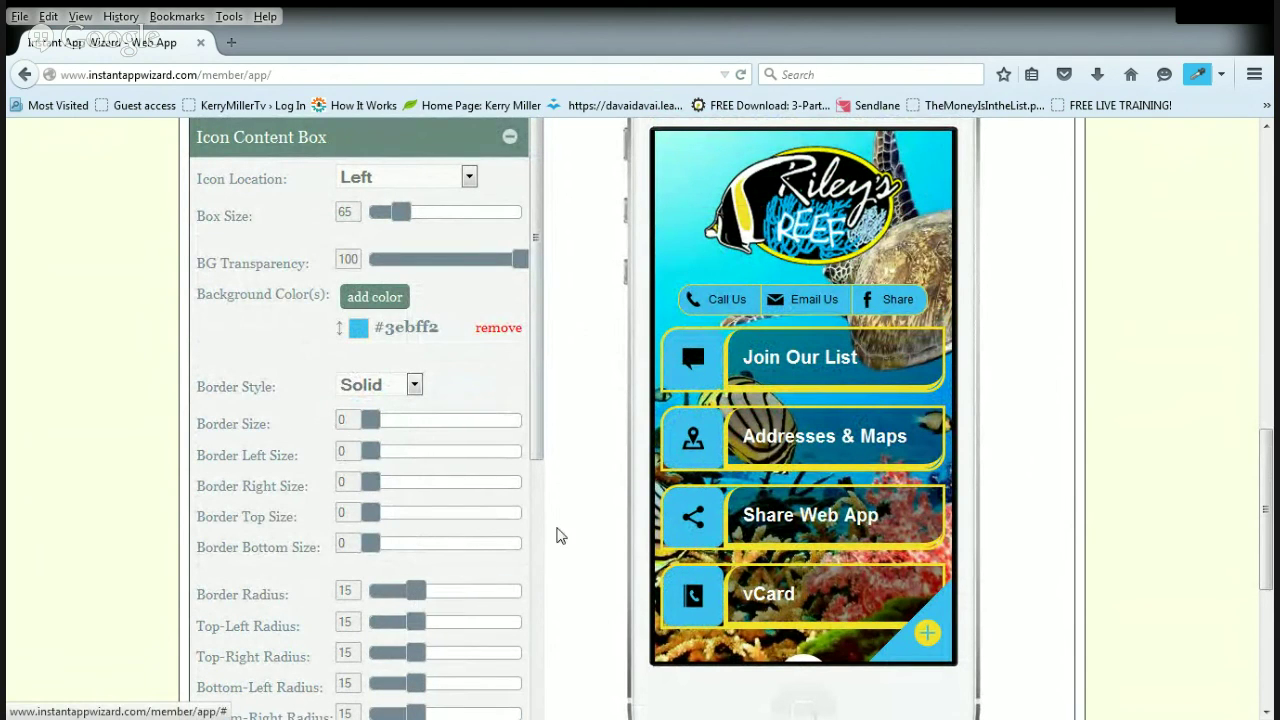
Expand the Main Links' Text Content Box settings and examine its border sizes, corner radii and border color.
{"action": "scroll", "coordinate": [580, 491], "scroll_direction": "down", "scroll_amount": 2}
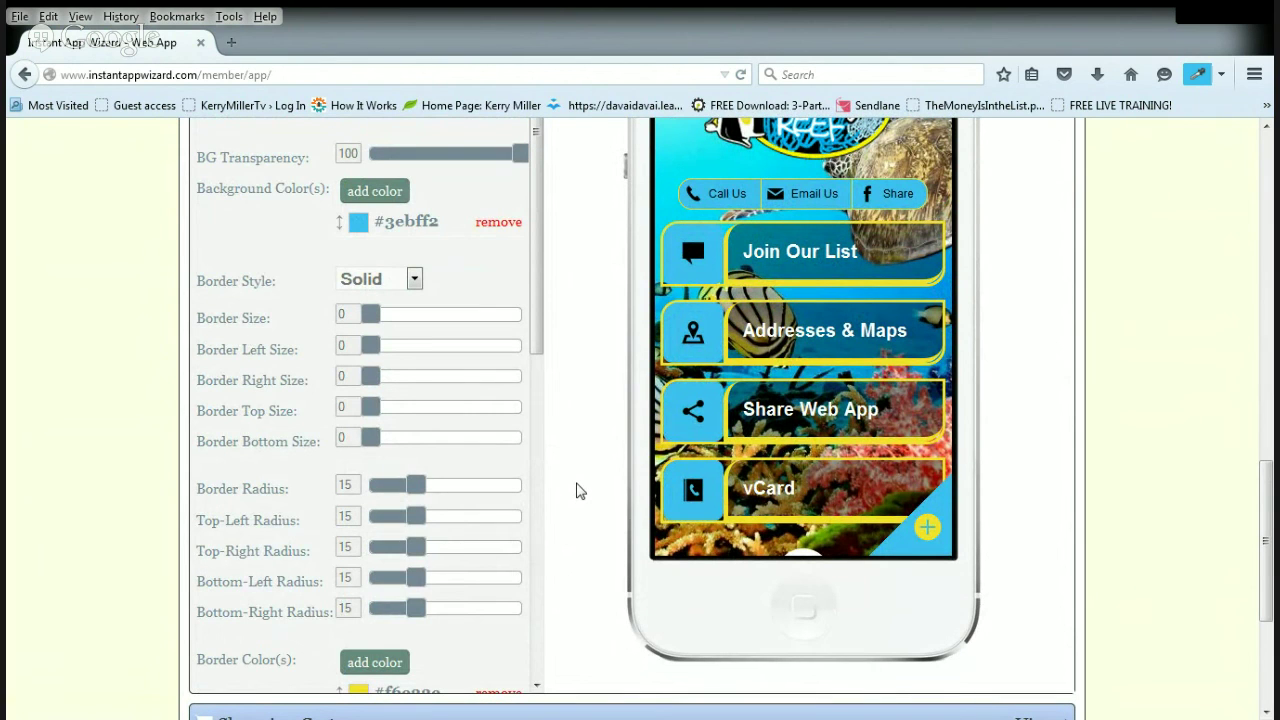
{"action": "left_click_drag", "start_coordinate": [533, 370], "coordinate": [540, 502]}
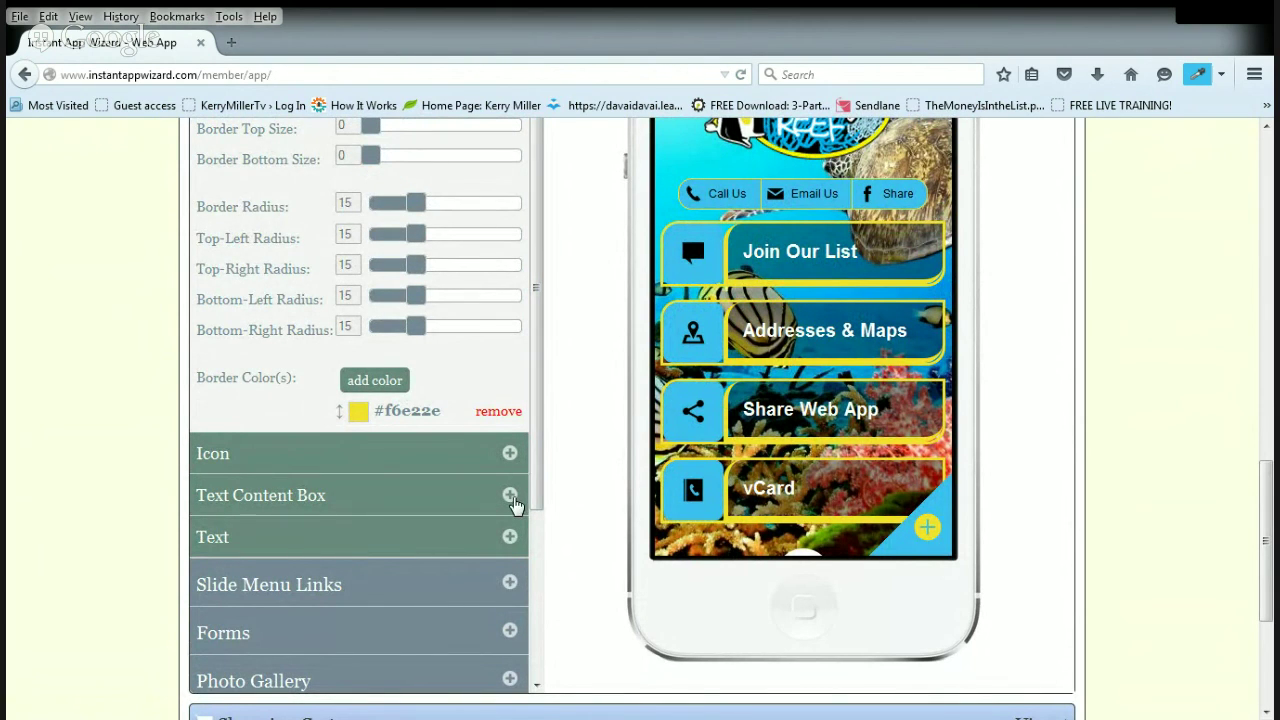
{"action": "left_click", "coordinate": [512, 503]}
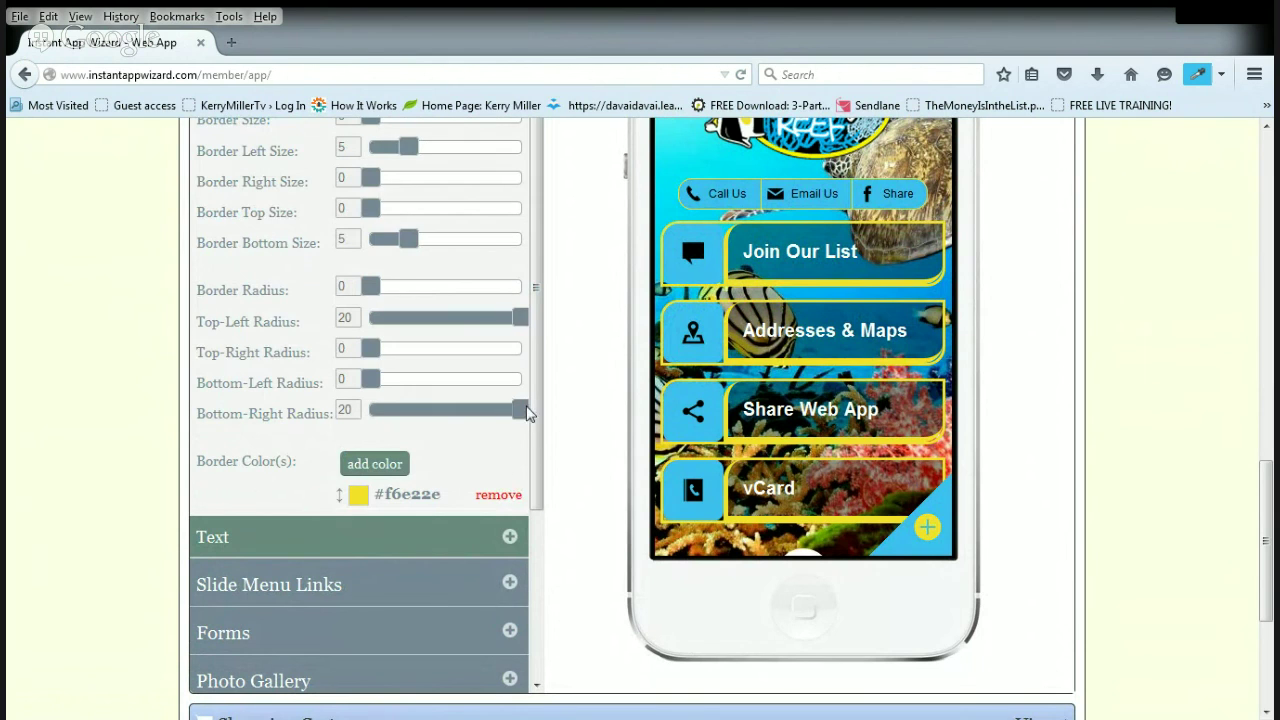
{"action": "mouse_move", "coordinate": [522, 413]}
{"action": "left_mouse_down"}
{"action": "mouse_move", "coordinate": [306, 410]}
{"action": "mouse_move", "coordinate": [683, 428]}
{"action": "mouse_move", "coordinate": [374, 388]}
{"action": "mouse_move", "coordinate": [491, 417]}
{"action": "mouse_move", "coordinate": [600, 423]}
{"action": "mouse_move", "coordinate": [536, 422]}
{"action": "left_mouse_up"}
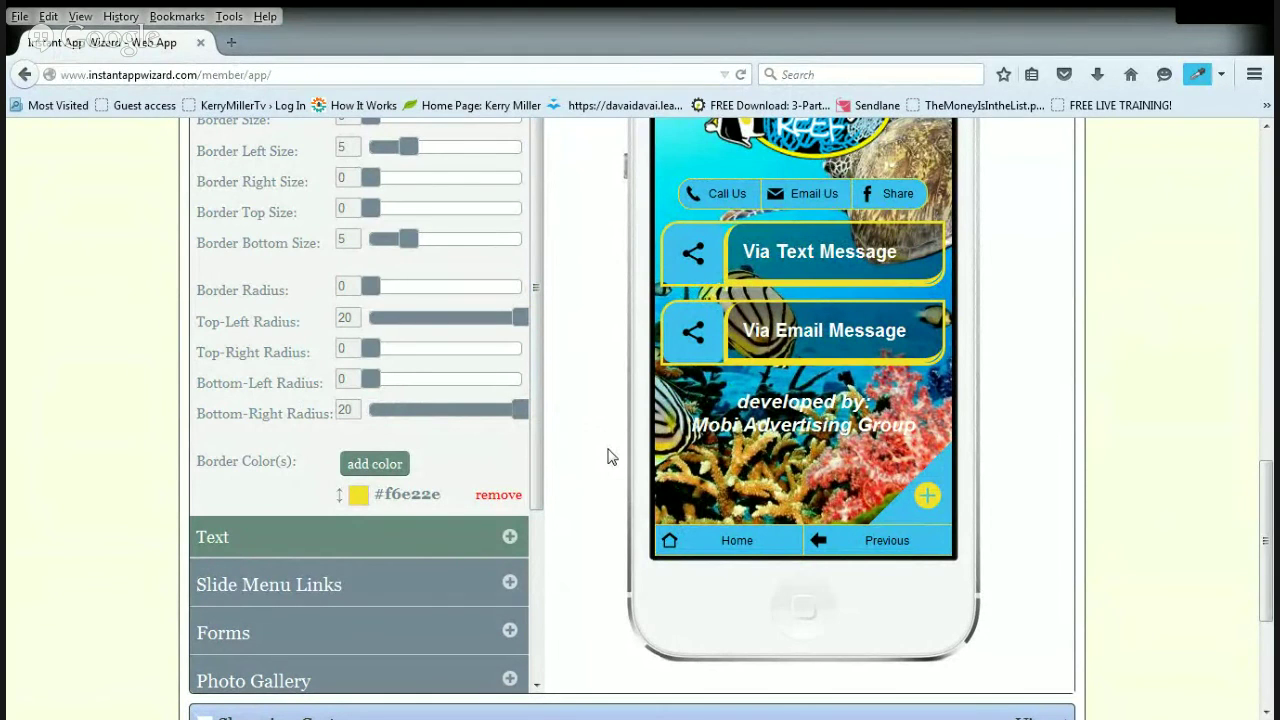
Look over the Share Web App page in the styles preview and go back to the home page.
{"action": "scroll", "coordinate": [1000, 331], "scroll_direction": "up", "scroll_amount": 3}
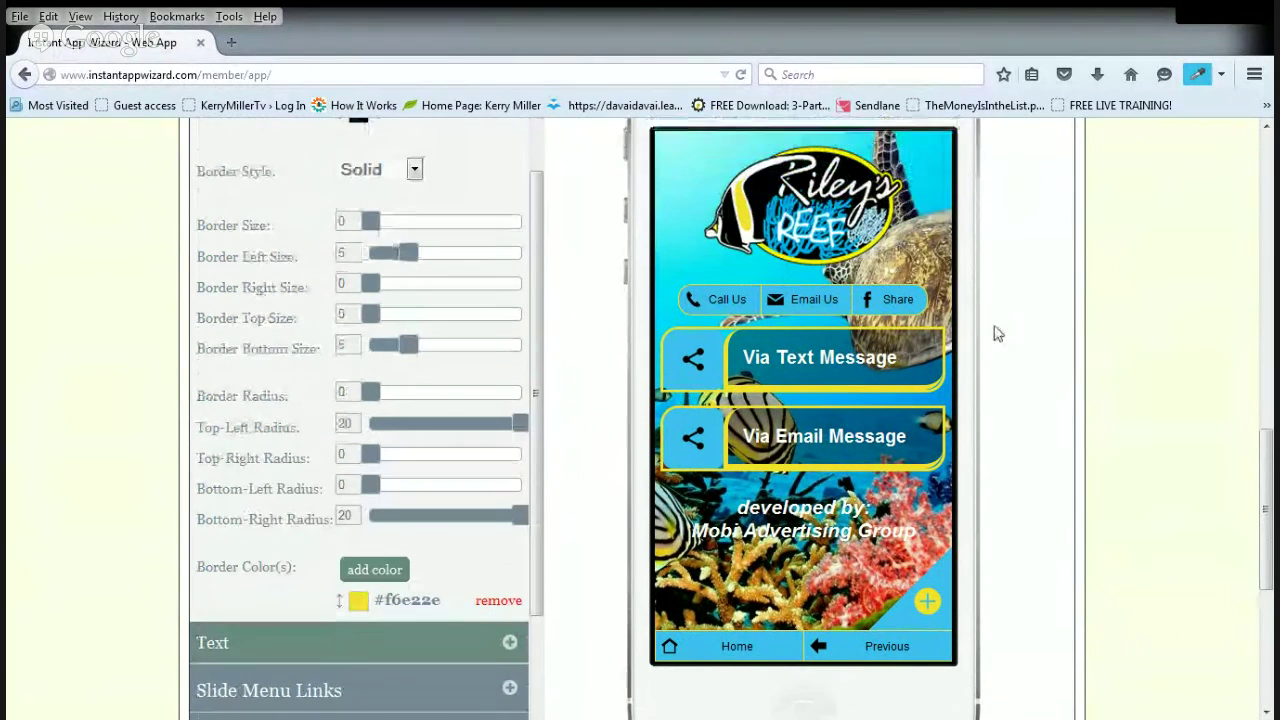
{"action": "scroll", "coordinate": [614, 230], "scroll_direction": "up", "scroll_amount": 2}
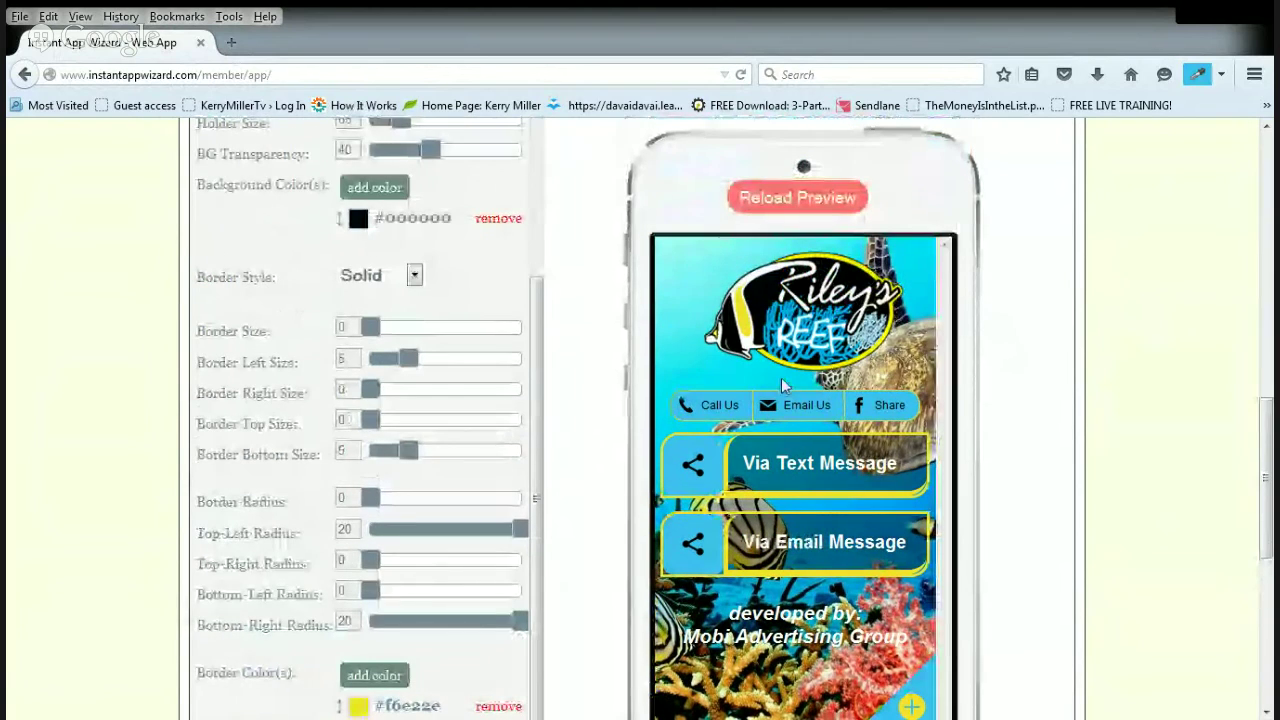
{"action": "scroll", "coordinate": [873, 385], "scroll_direction": "down", "scroll_amount": 3}
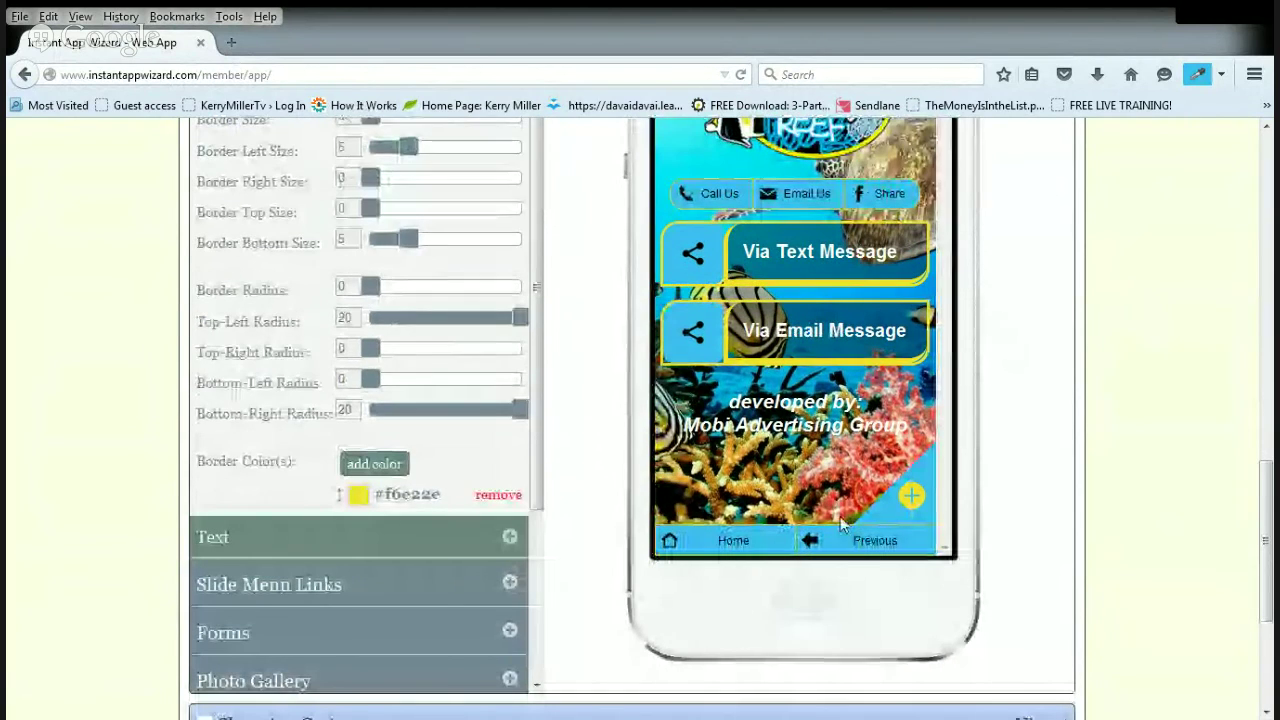
{"action": "left_click", "coordinate": [858, 545]}
{"action": "scroll", "coordinate": [612, 420], "scroll_direction": "up", "scroll_amount": 1}
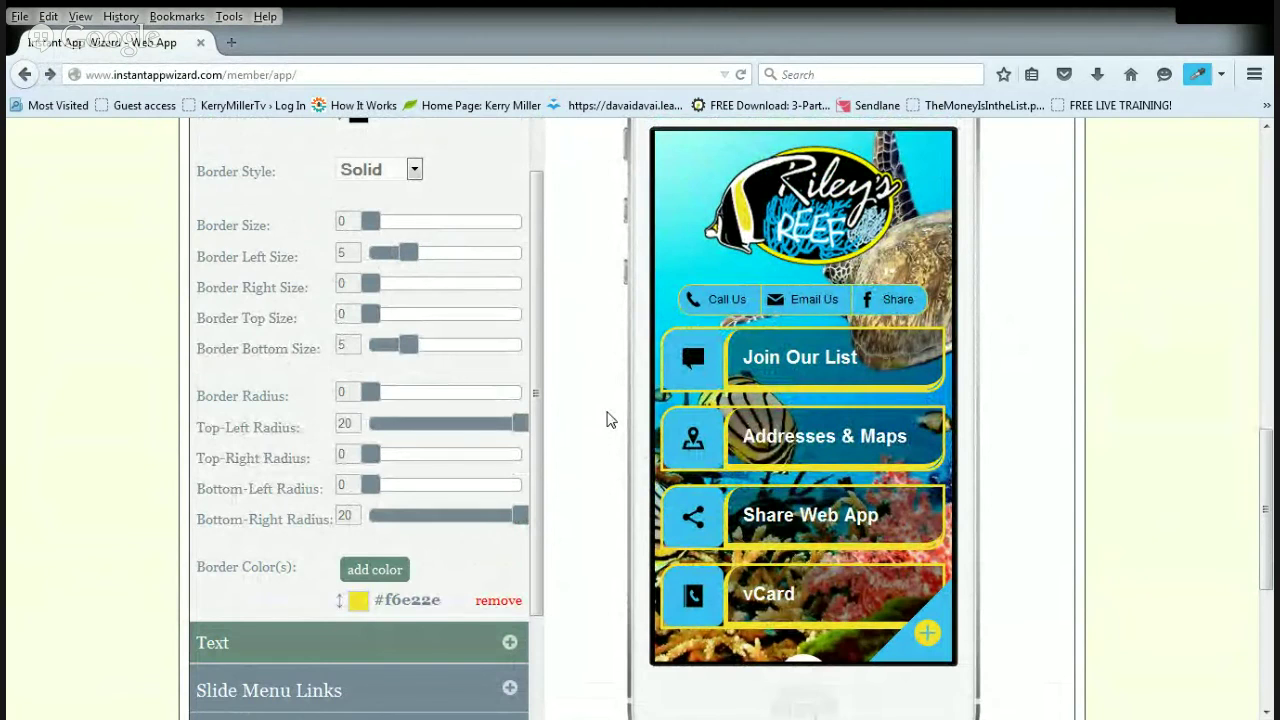
Reload the styles preview, switch to the full web app preview and look over its home page.
{"action": "scroll", "coordinate": [610, 420], "scroll_direction": "up", "scroll_amount": 4}
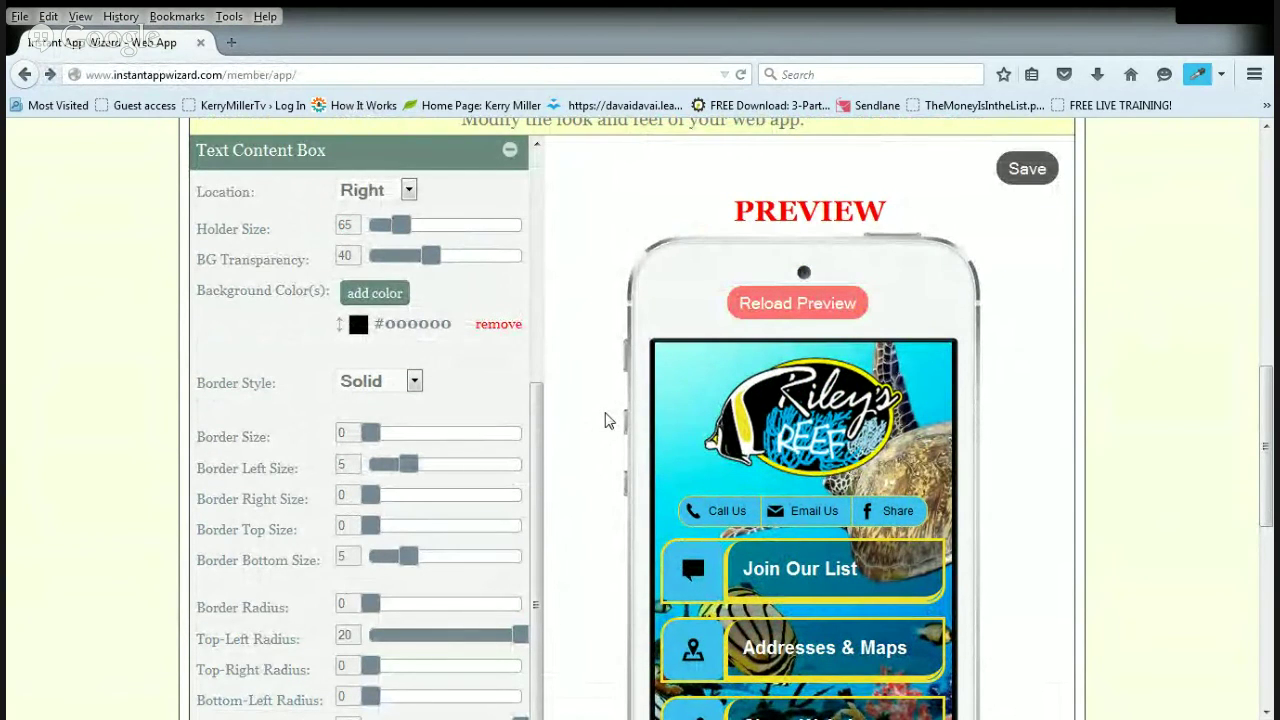
{"action": "left_click", "coordinate": [803, 304]}
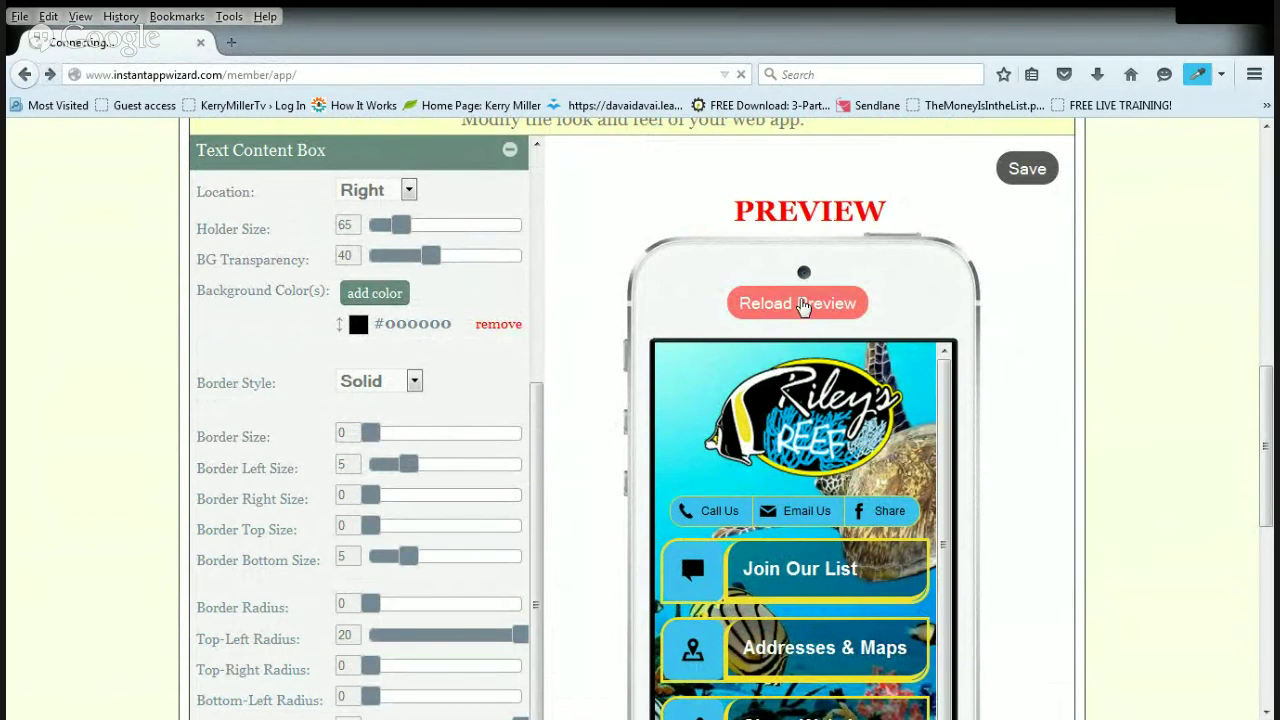
{"action": "scroll", "coordinate": [575, 307], "scroll_direction": "up", "scroll_amount": 10}
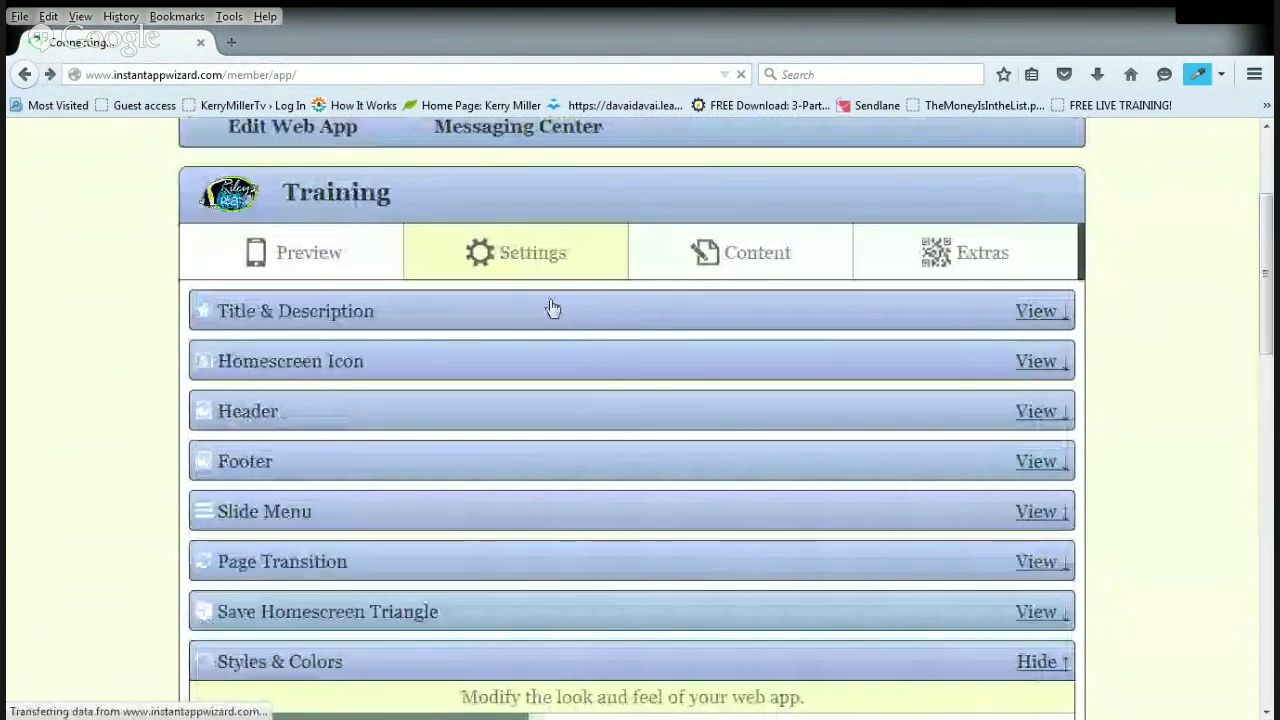
{"action": "left_click", "coordinate": [316, 259]}
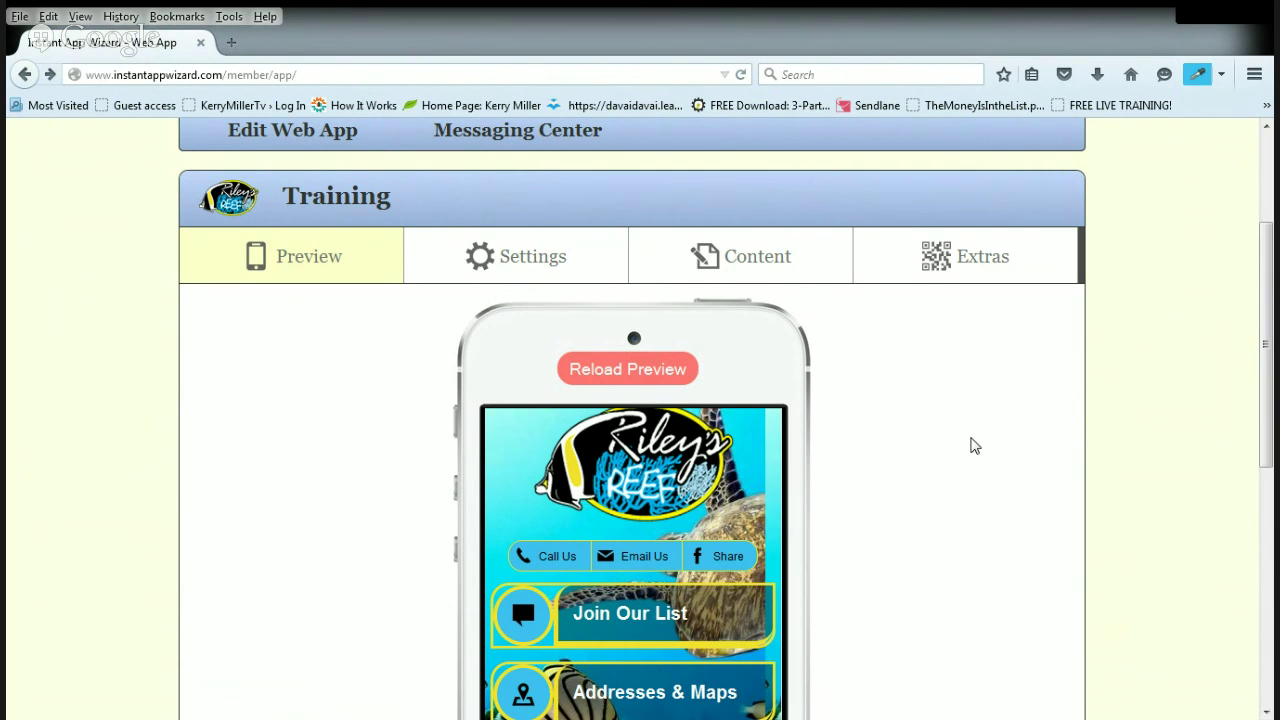
{"action": "scroll", "coordinate": [969, 446], "scroll_direction": "down", "scroll_amount": 3}
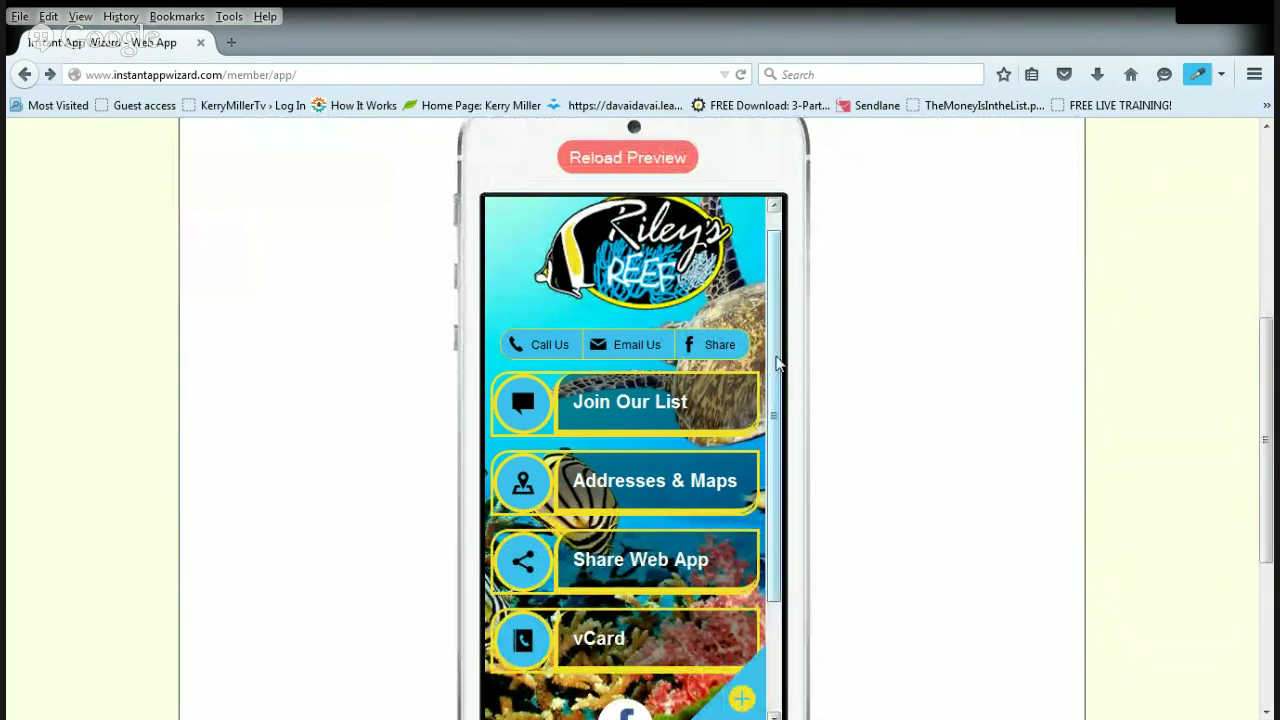
Examine the finished Riley's Reef home page in the phone preview, from the logo and contact buttons down to the vCard link.
{"action": "scroll", "coordinate": [780, 420], "scroll_direction": "down", "scroll_amount": 3}
{"action": "scroll", "coordinate": [757, 500], "scroll_direction": "up", "scroll_amount": 3}
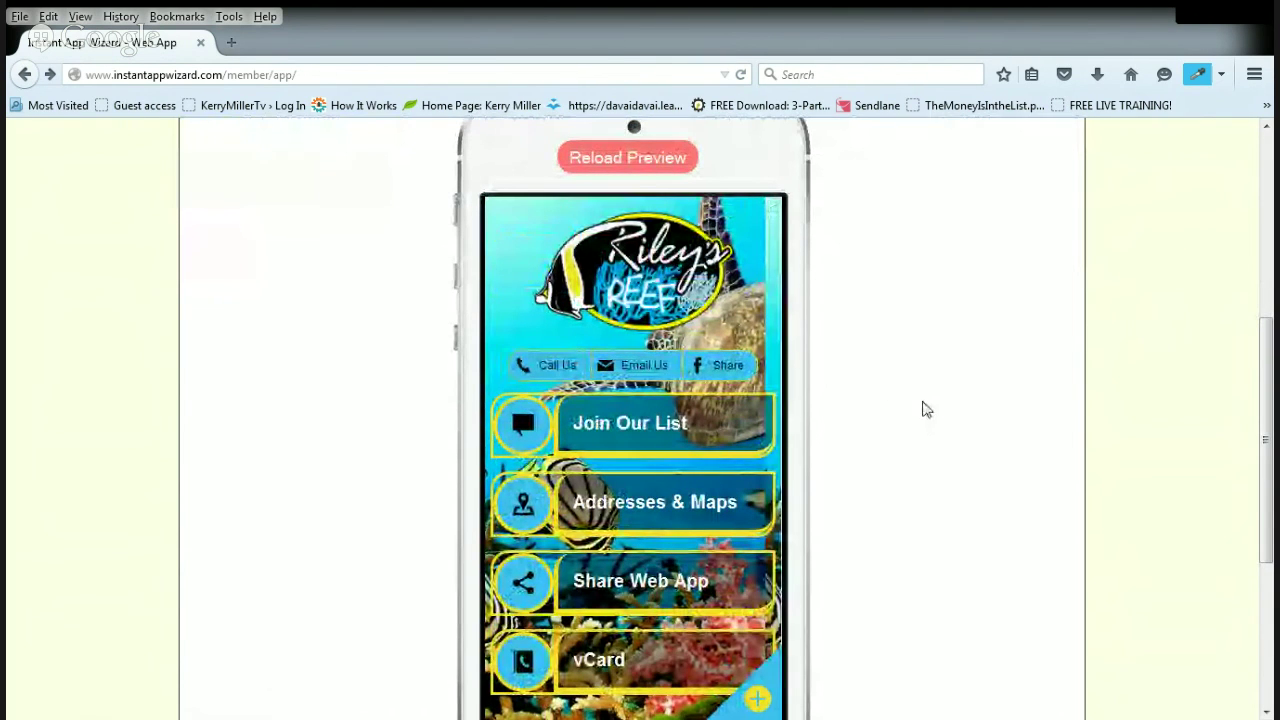
{"action": "scroll", "coordinate": [922, 409], "scroll_direction": "up", "scroll_amount": 2}
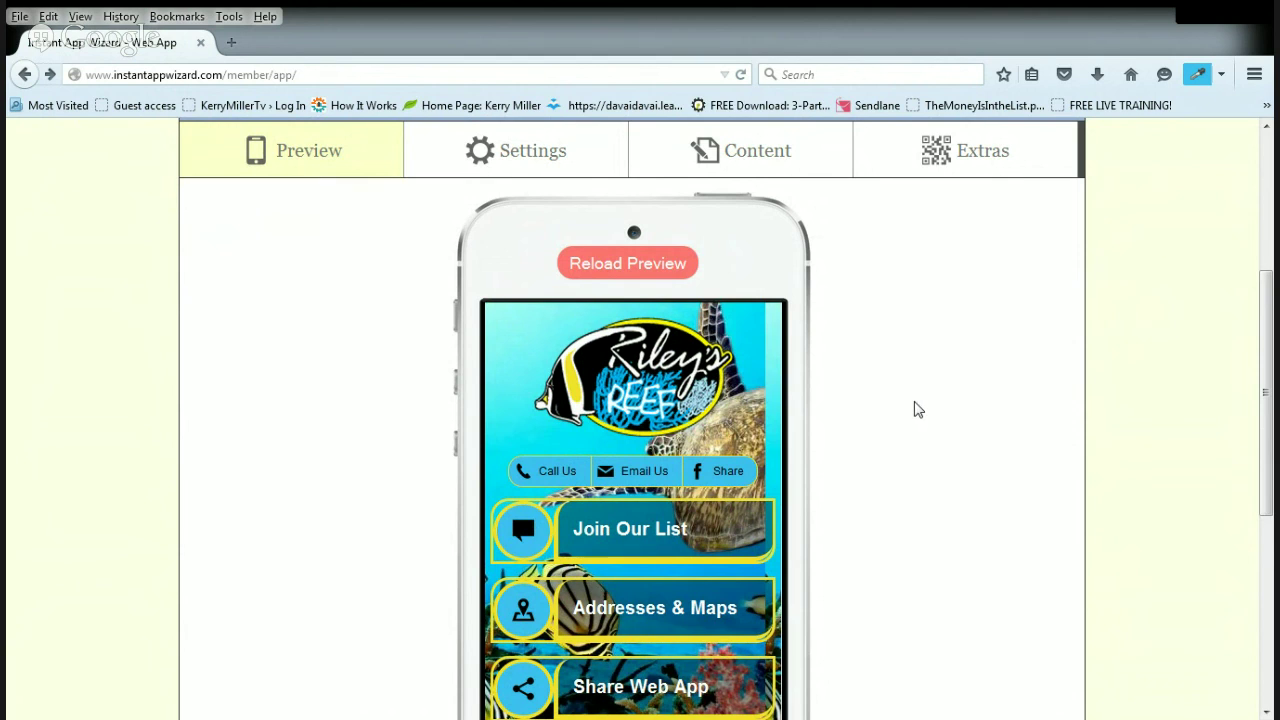
{"action": "scroll", "coordinate": [918, 410], "scroll_direction": "down", "scroll_amount": 2}
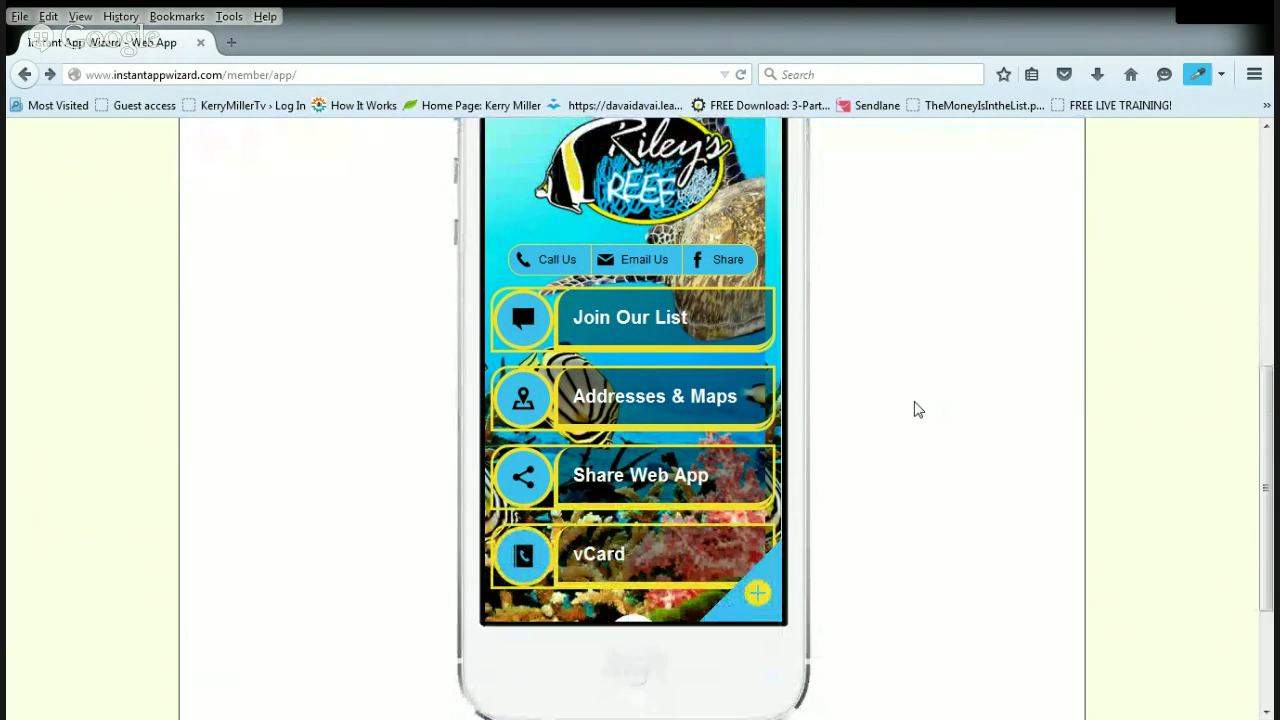
{"action": "scroll", "coordinate": [918, 410], "scroll_direction": "up", "scroll_amount": 1}
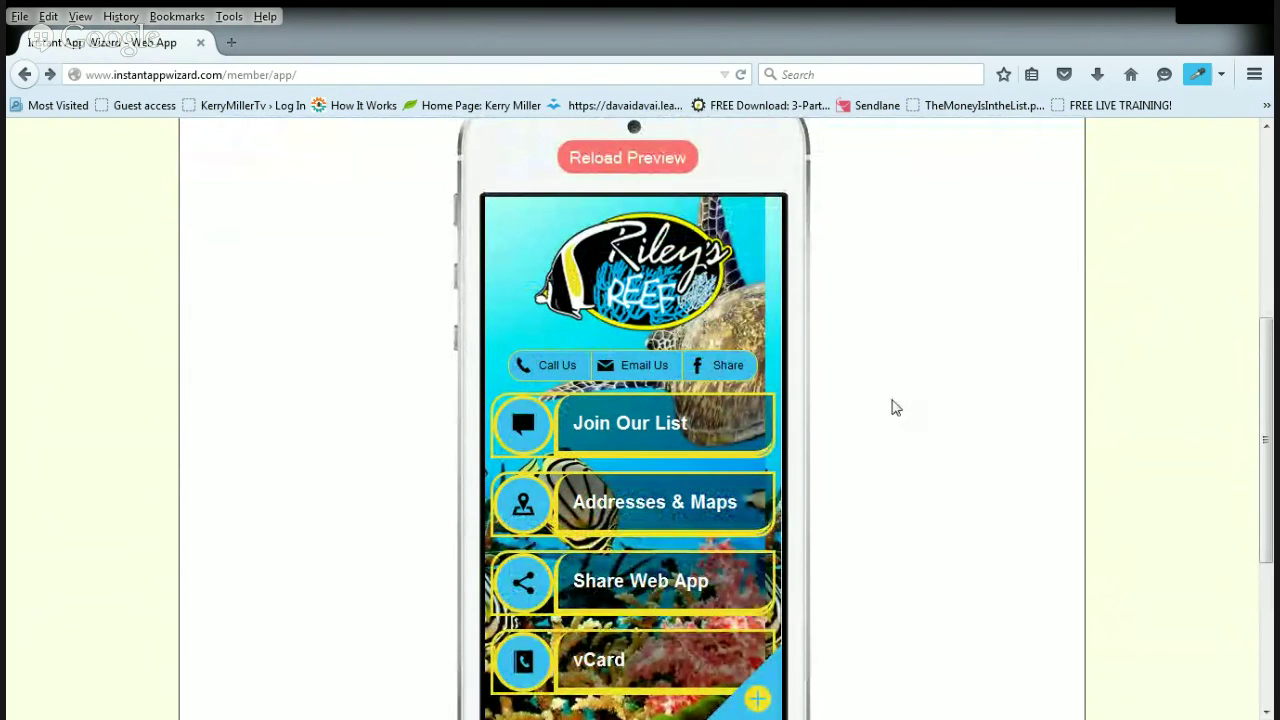
{"action": "scroll", "coordinate": [850, 379], "scroll_direction": "down", "scroll_amount": 1}
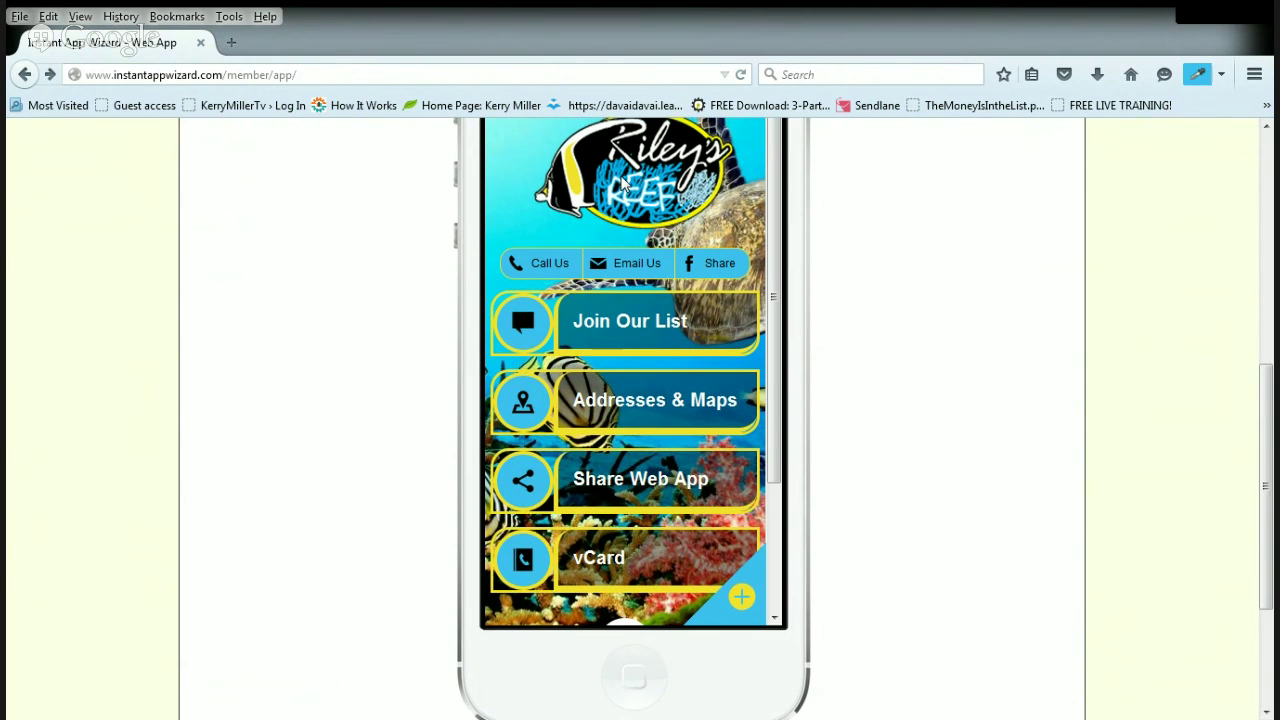
{"action": "scroll", "coordinate": [620, 230], "scroll_direction": "up", "scroll_amount": 2}
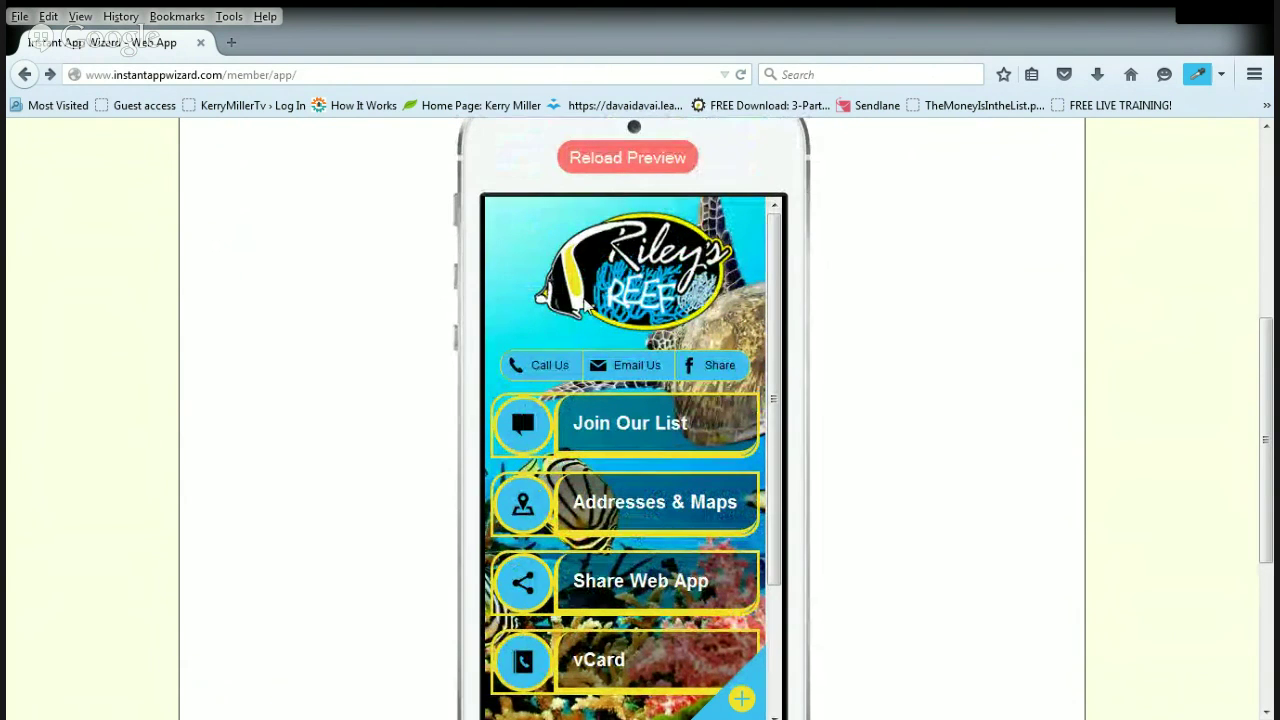